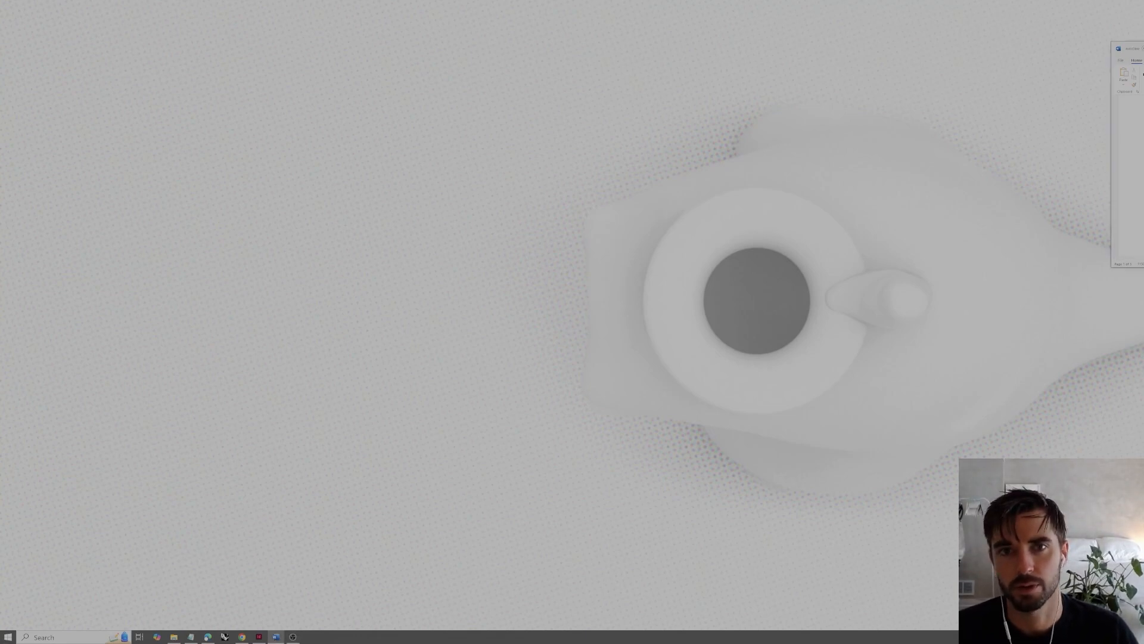
Launch Rhino 7
drag(1143, 73, 1143, 73)
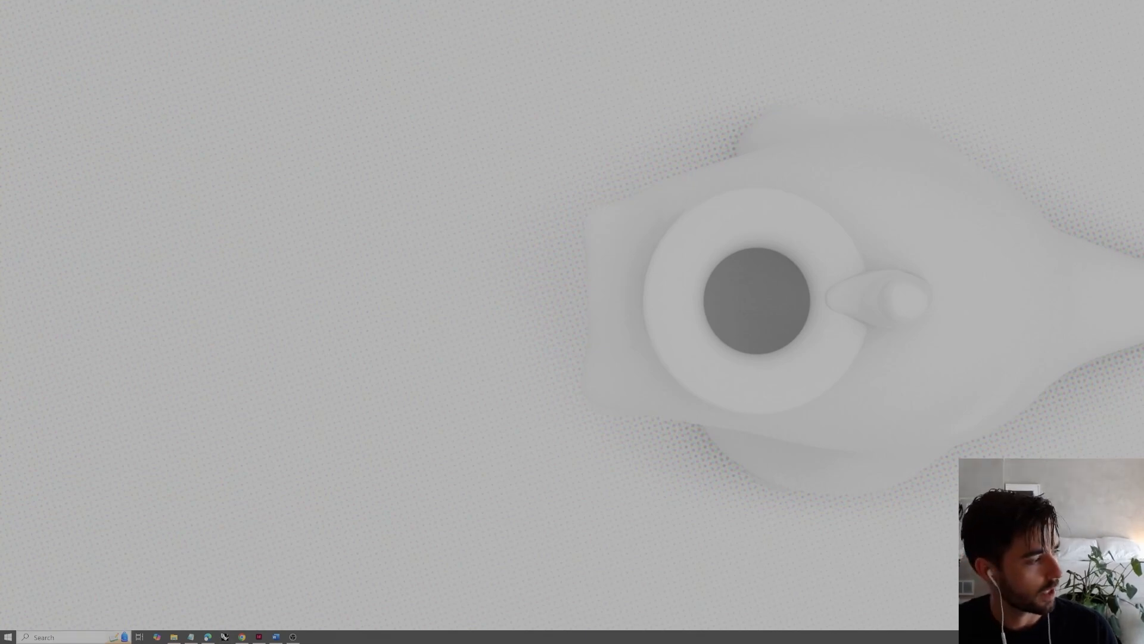
key(super+s)
text(rhino)
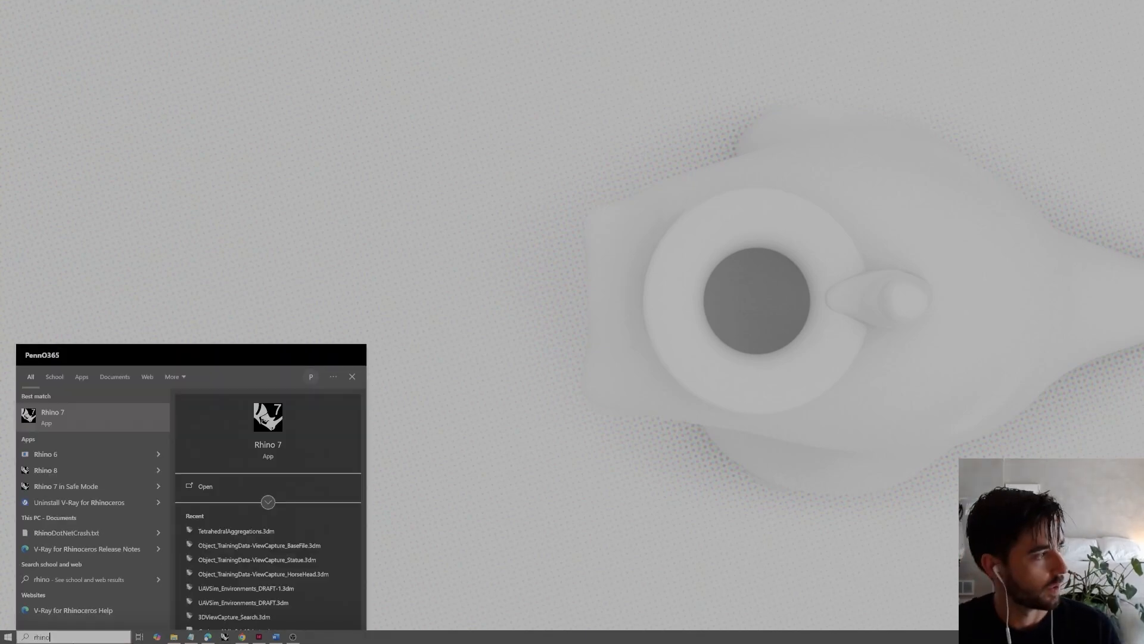
click(57, 420)
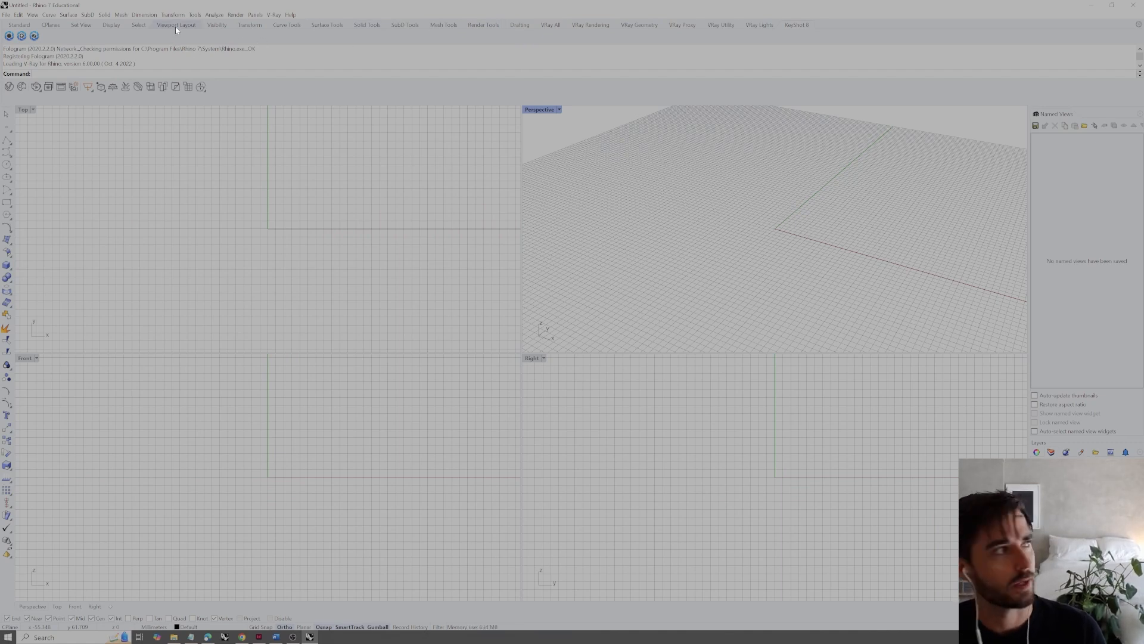
click(6, 15)
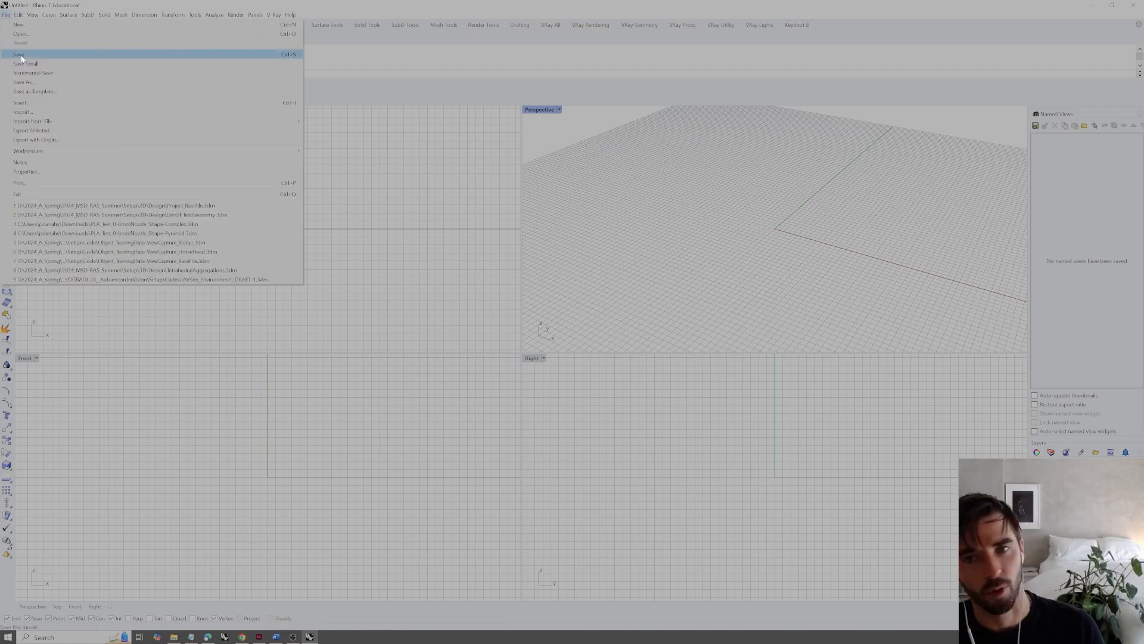
mouse_move(20, 16)
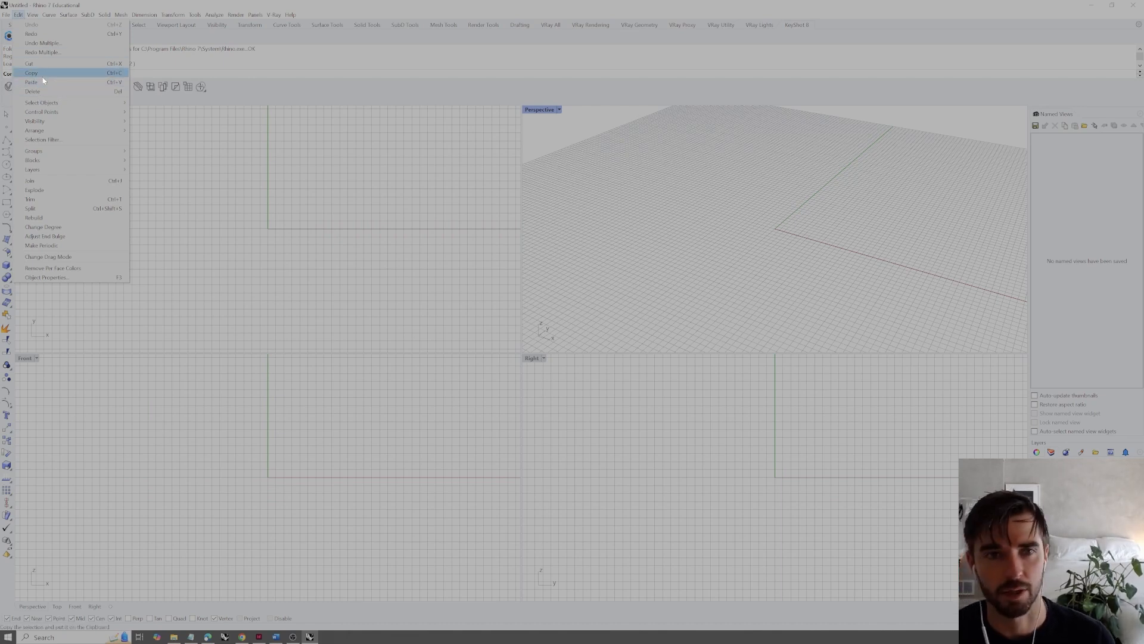
click(39, 14)
click(37, 14)
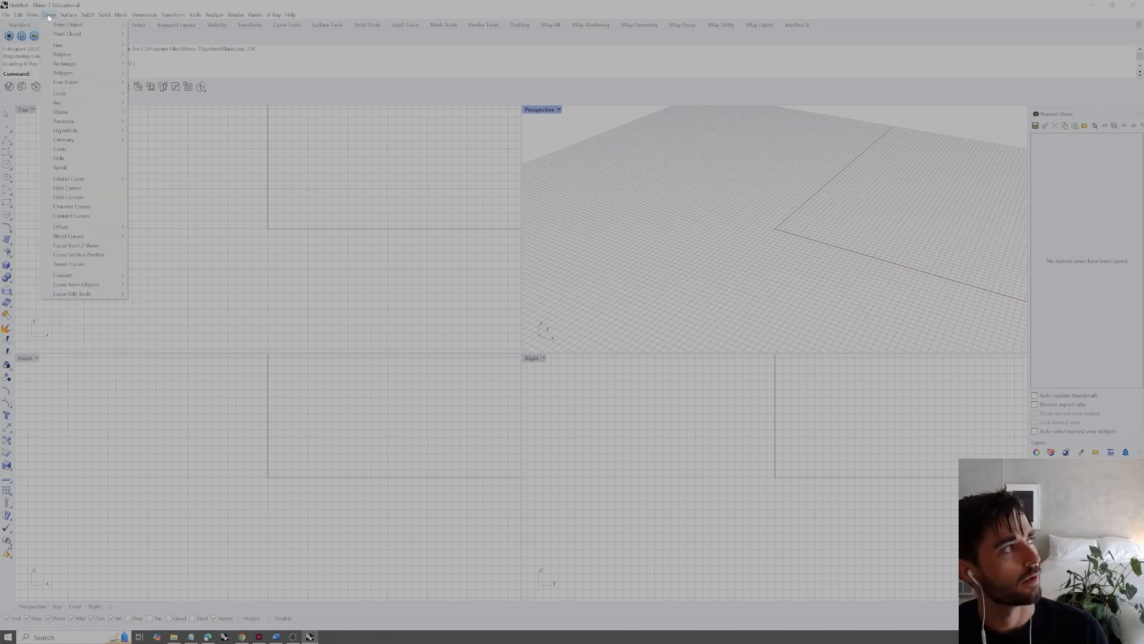
mouse_move(76, 17)
mouse_move(121, 14)
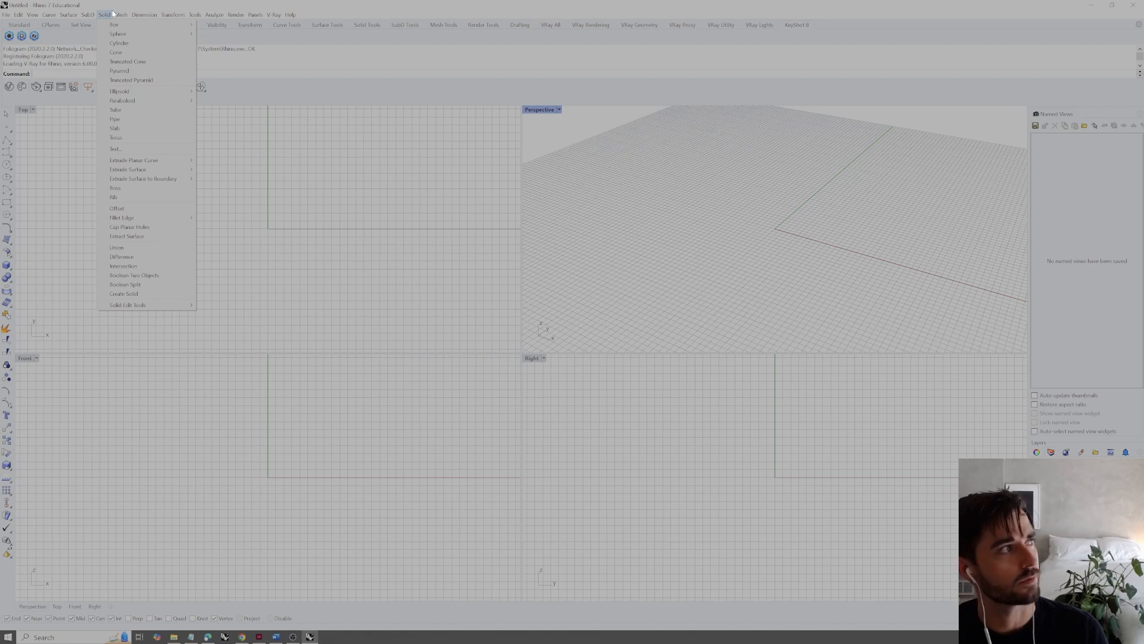
mouse_move(199, 16)
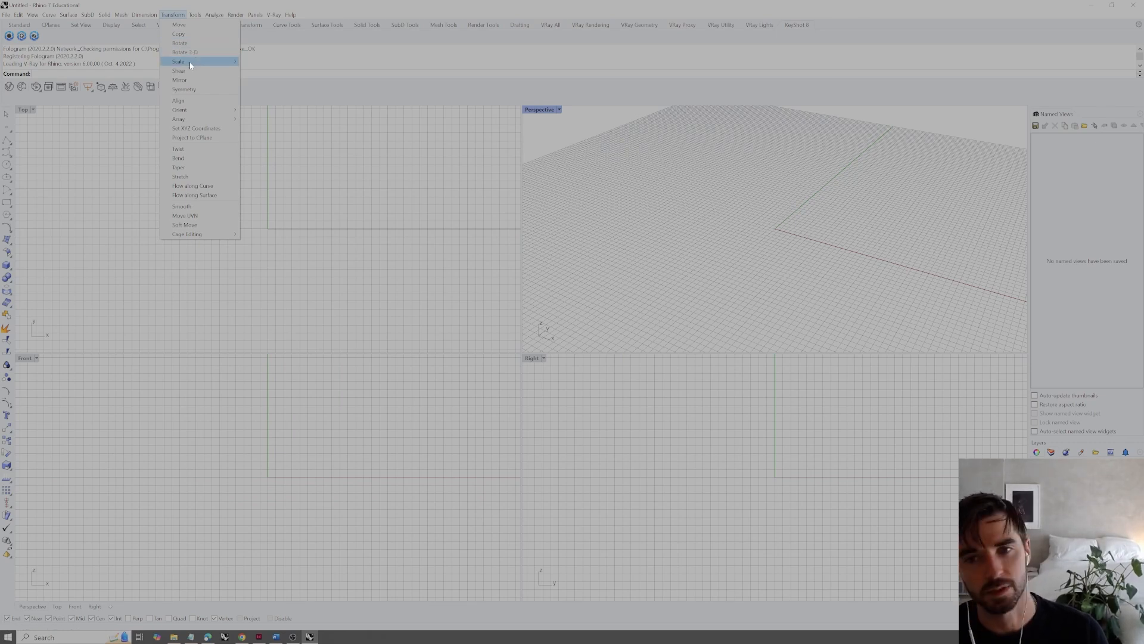
mouse_move(213, 15)
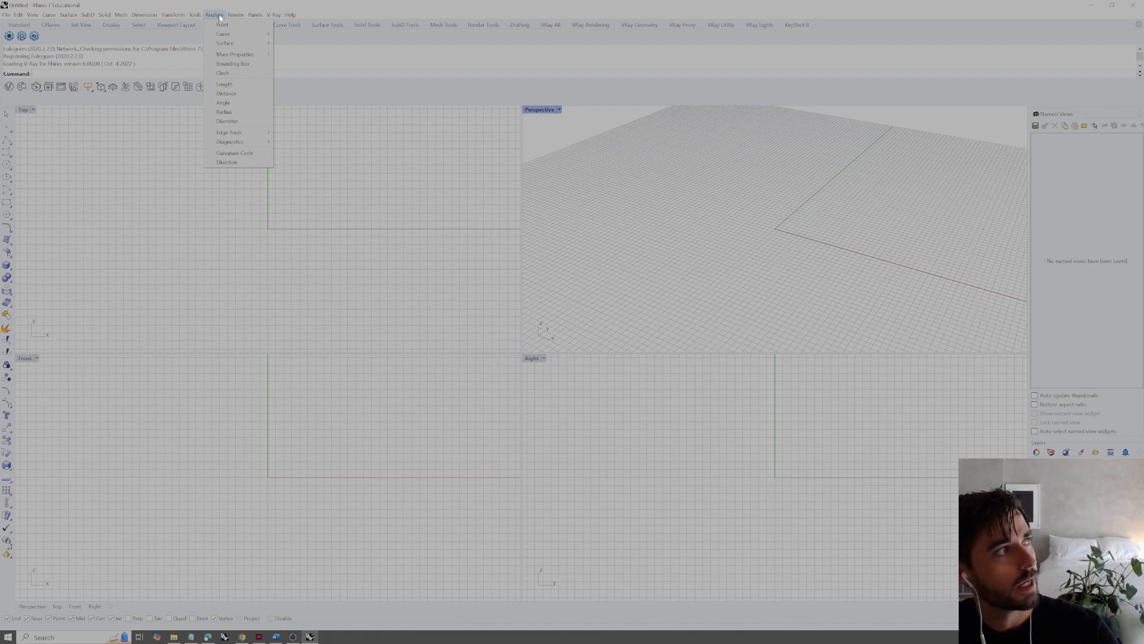
mouse_move(256, 133)
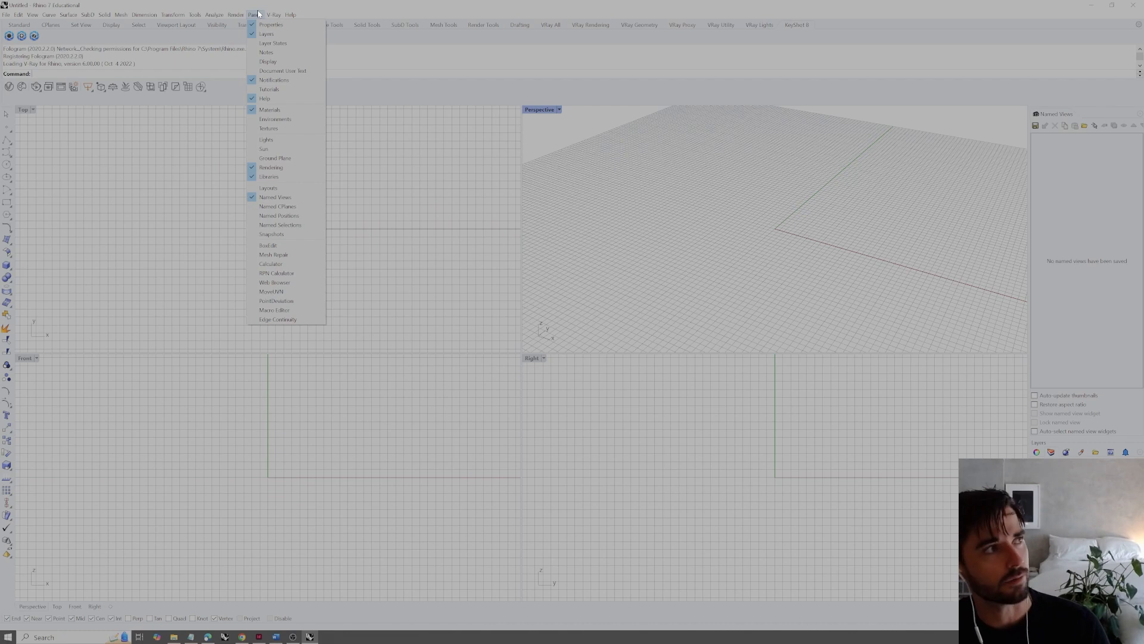
click(258, 13)
click(256, 14)
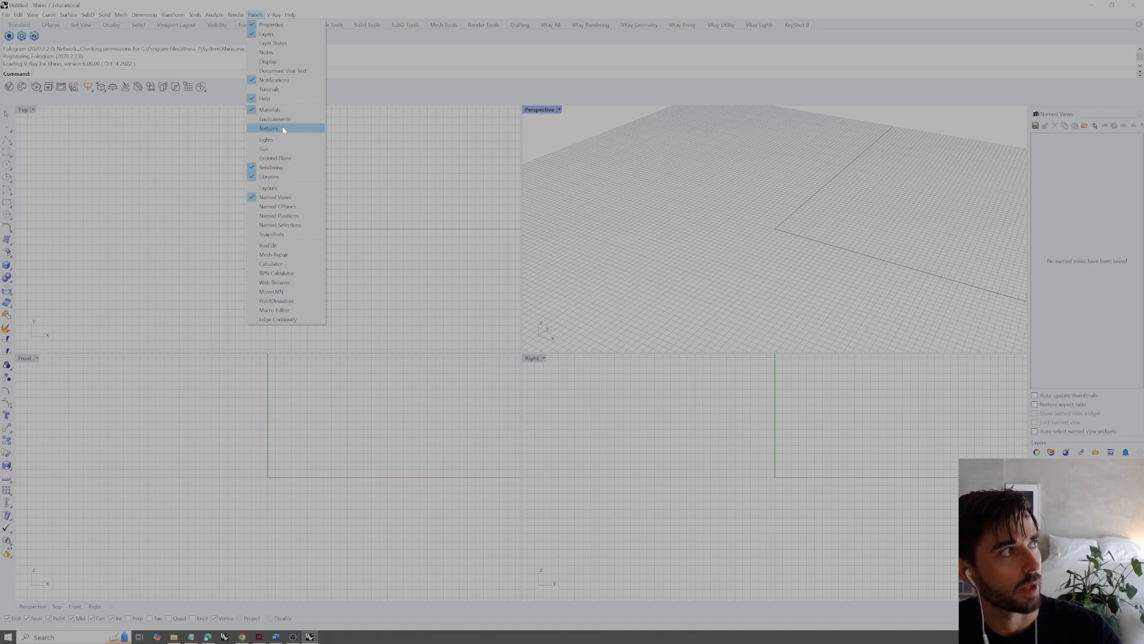
click(623, 174)
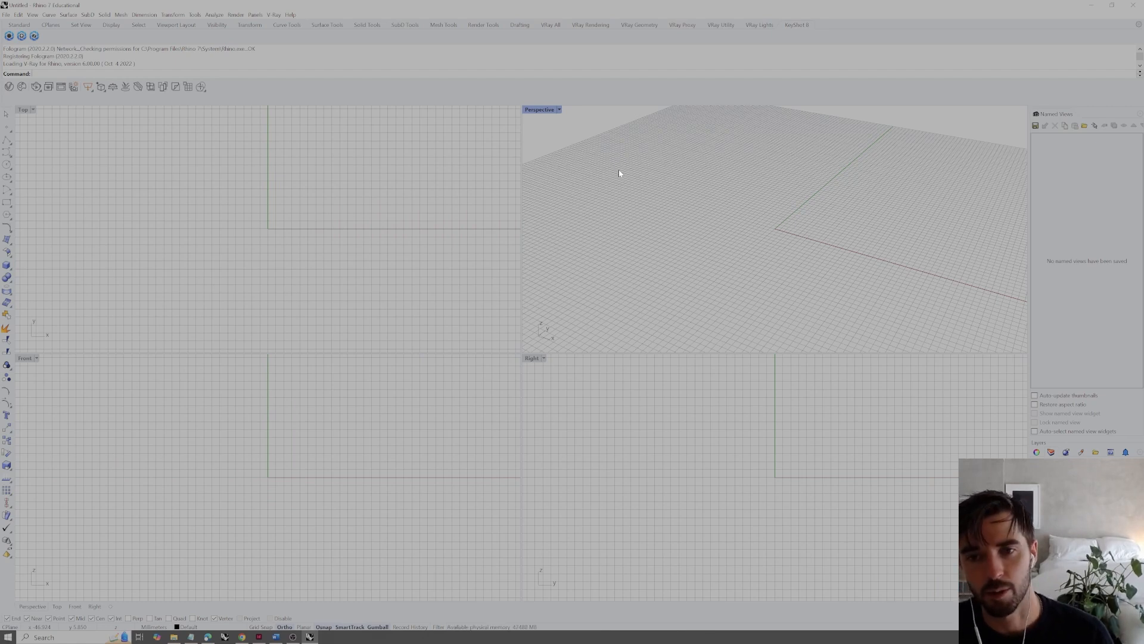
Maximize the Perspective viewport so that it fills the whole modelling area
double_click(540, 109)
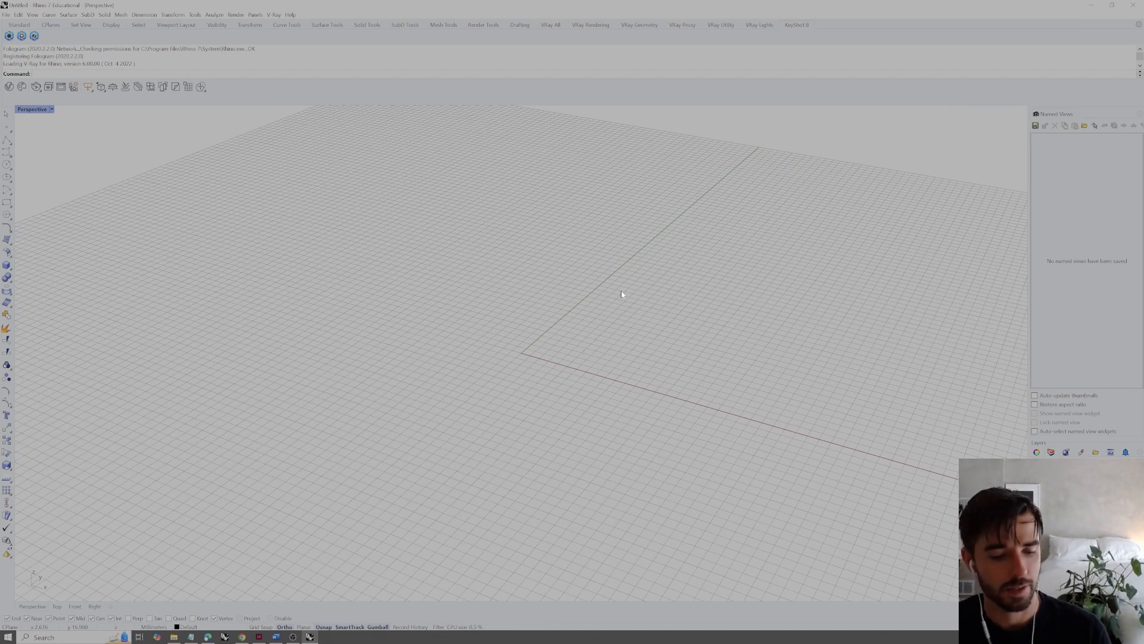
right_drag(521, 315, 600, 373)
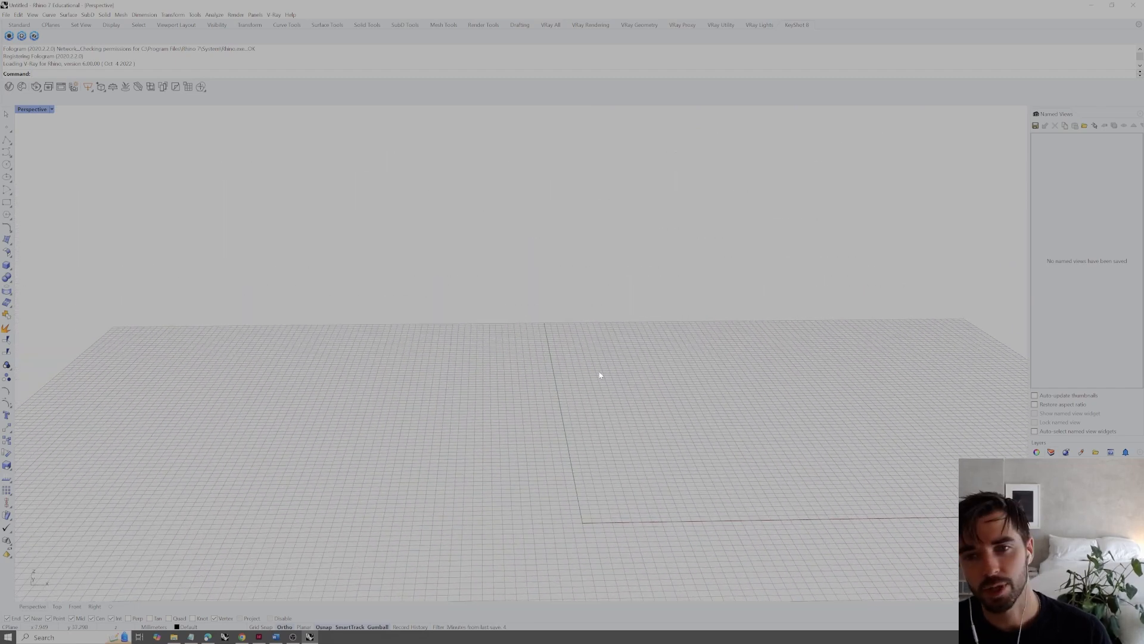
scroll(578, 353, up, 3)
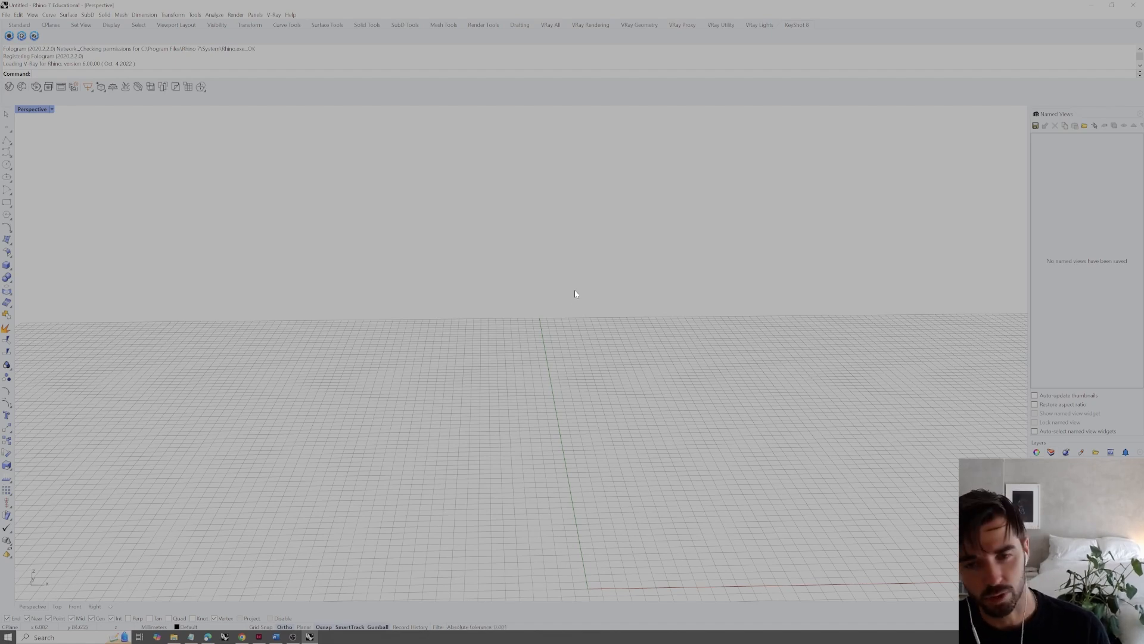
mouse_move(532, 271)
right_down()
mouse_move(534, 286)
mouse_move(623, 340)
mouse_move(644, 209)
mouse_move(542, 269)
mouse_move(556, 268)
mouse_move(531, 265)
right_up()
right_drag(601, 348, 544, 302)
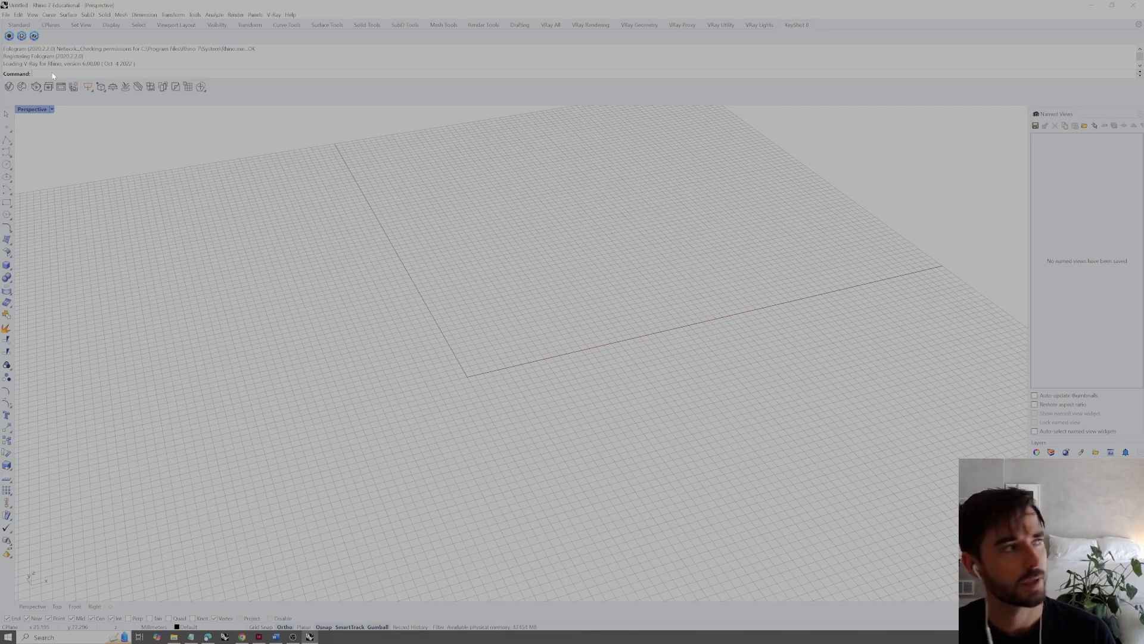
Run the Grid command and set ShowGrid to No for the active Perspective viewport
text(Grid)
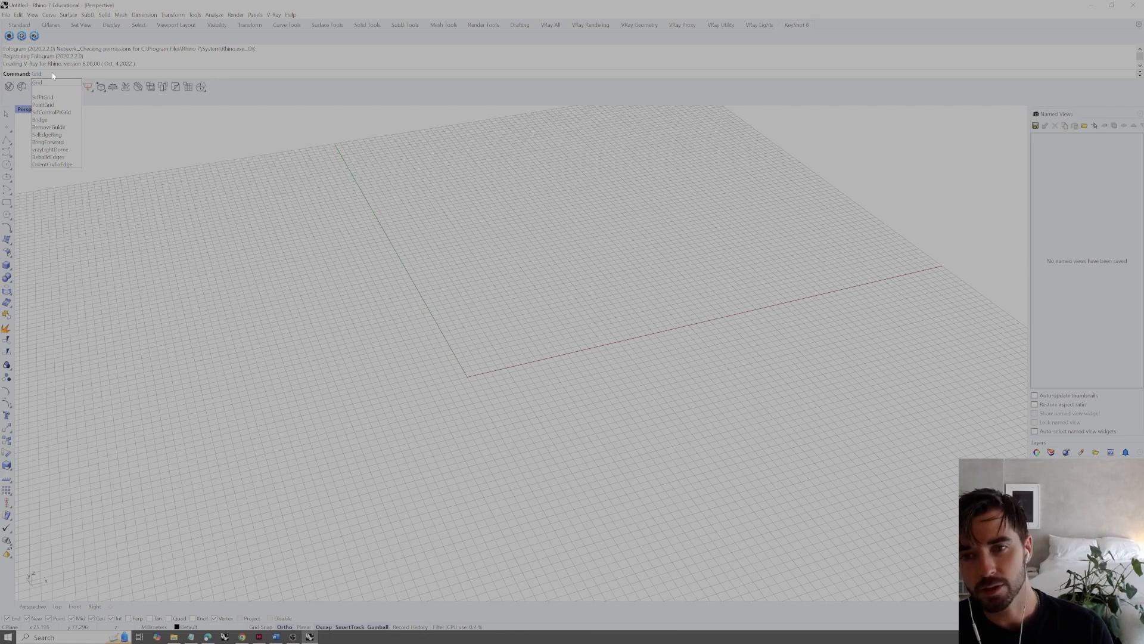
key(Return)
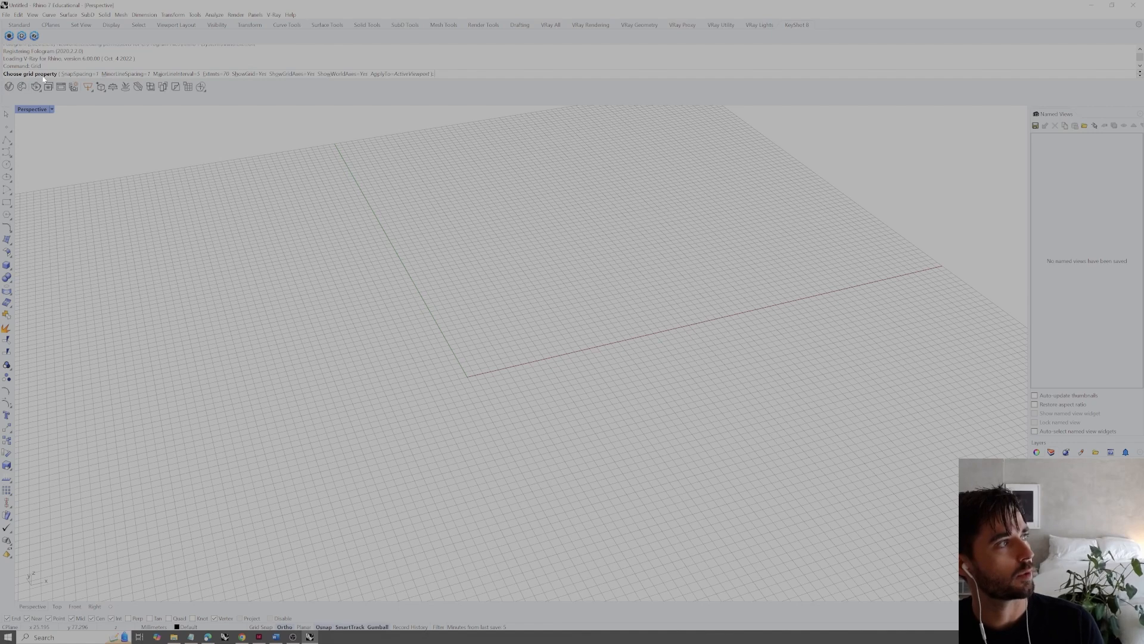
click(249, 74)
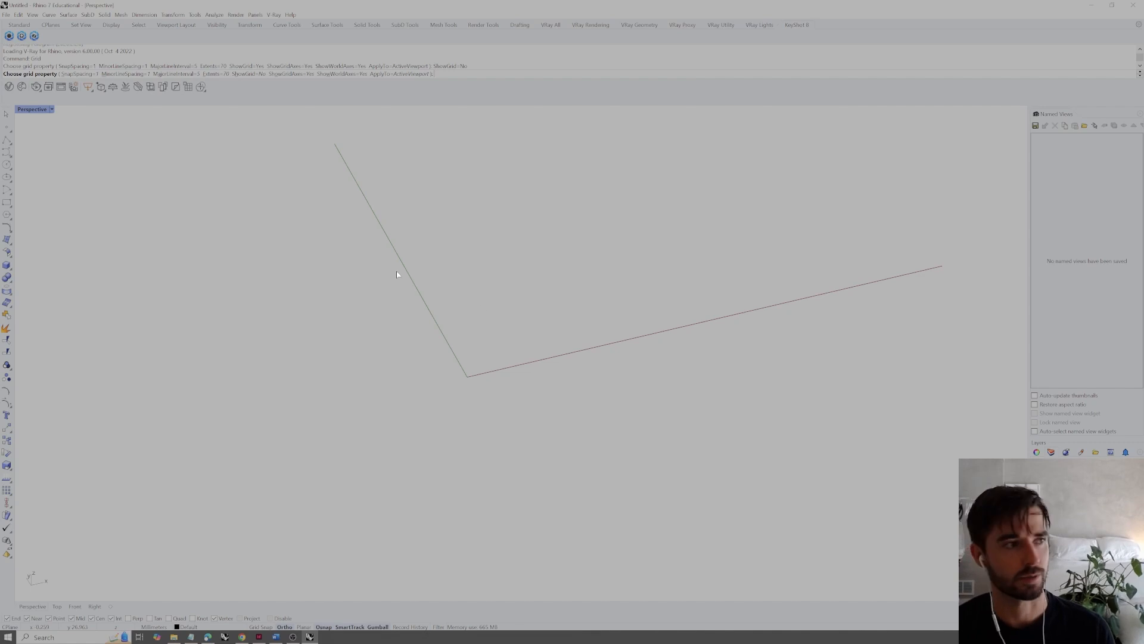
key(Return)
Undock the Named Views panel and close it
scroll(534, 319, down, 3)
right_drag(534, 319, 580, 341)
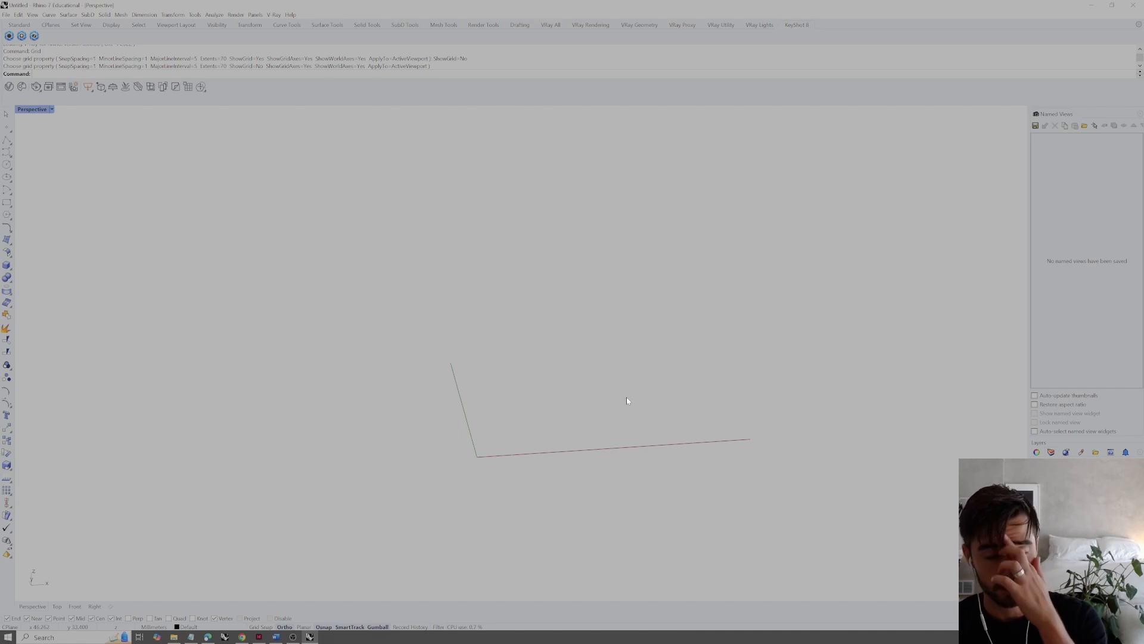
right_drag(367, 328, 446, 404)
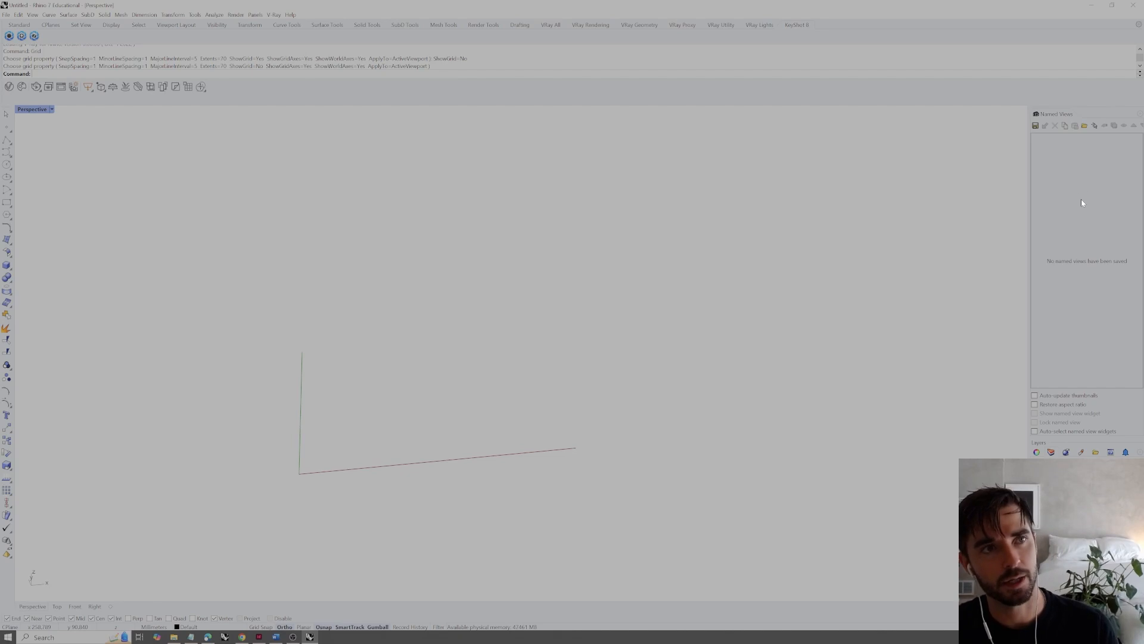
drag(1042, 113, 1051, 307)
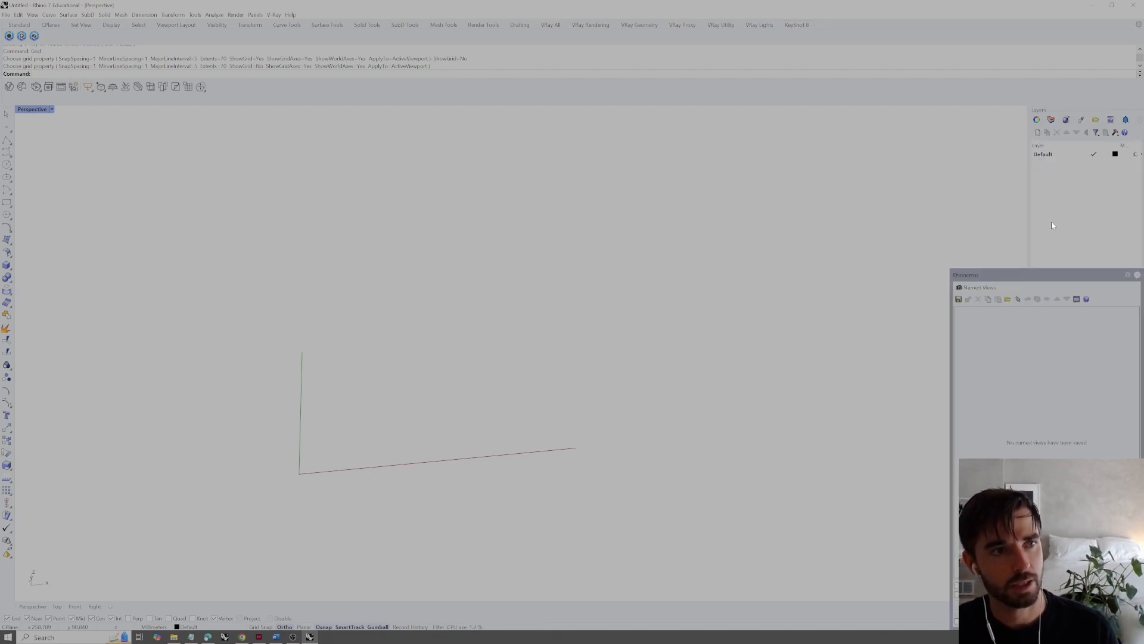
click(1138, 275)
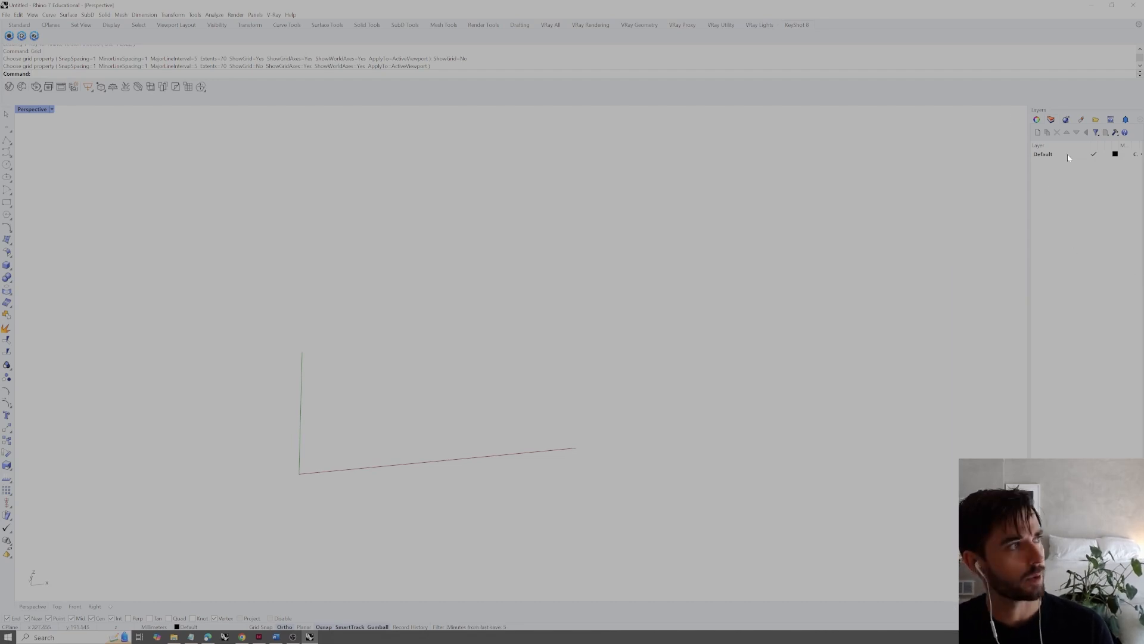
Inspect the Perspective viewport's view properties, including its projection options and its camera and target locations
click(1066, 120)
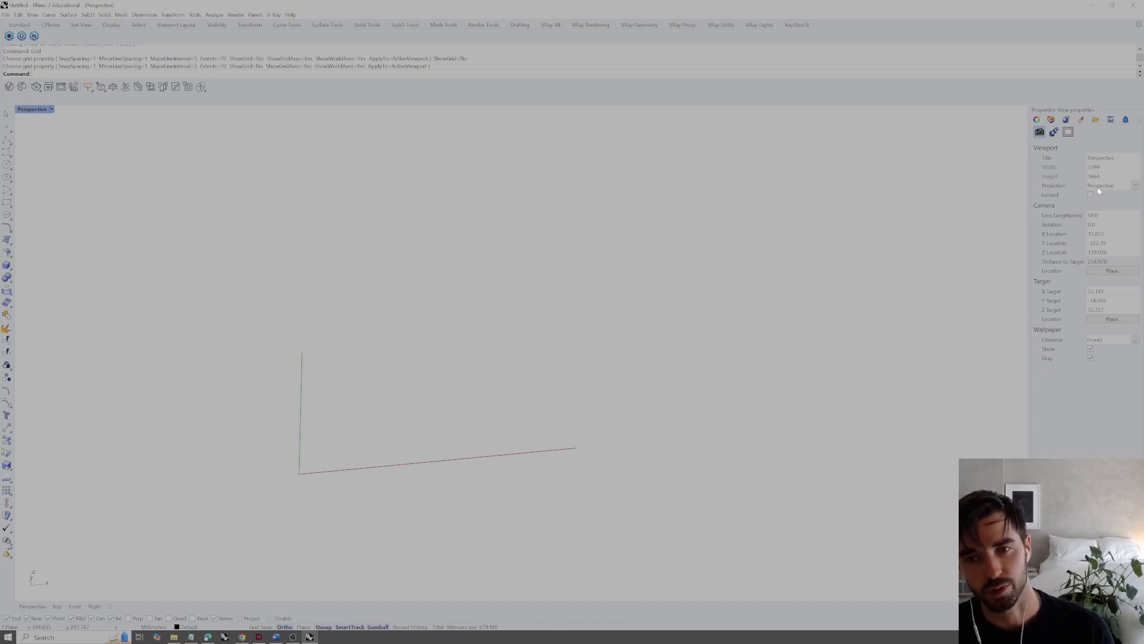
click(1136, 187)
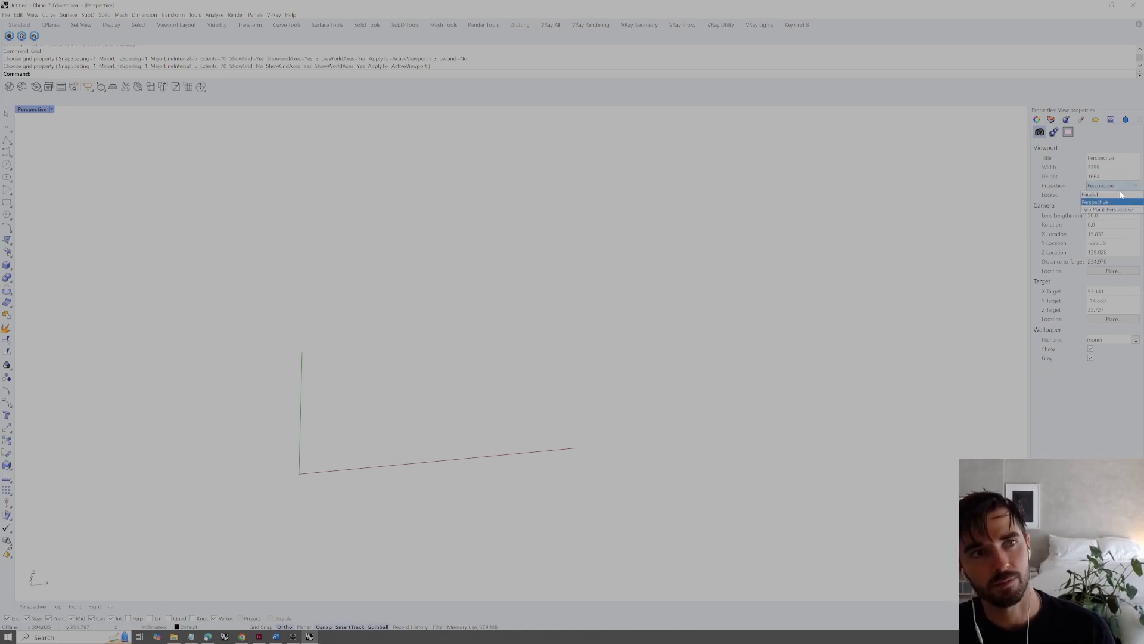
click(1106, 439)
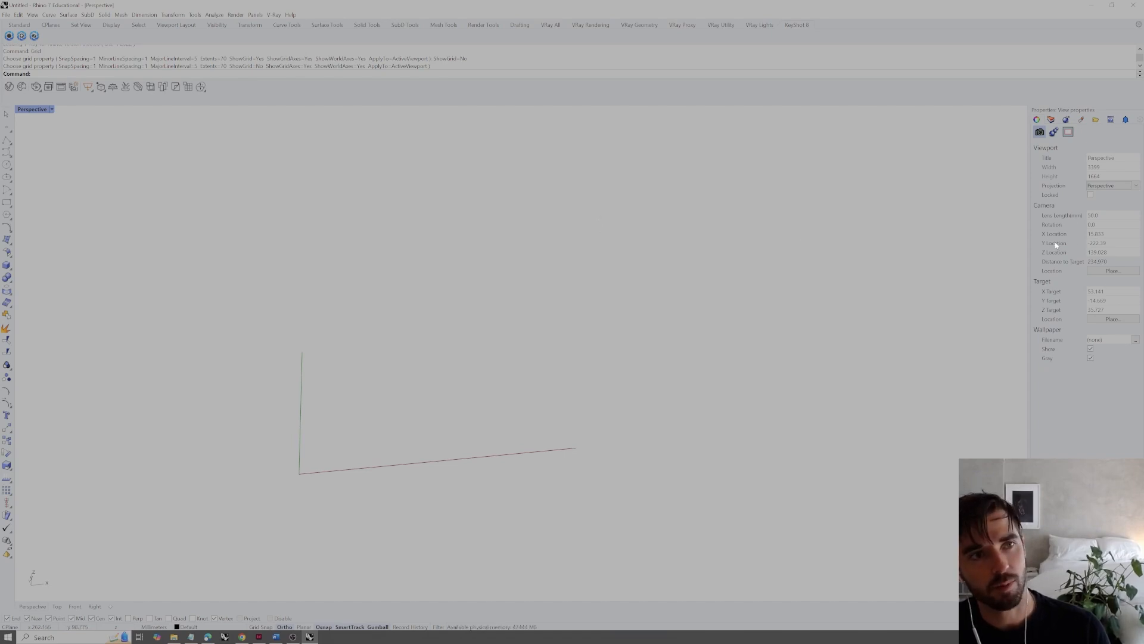
shift+right_drag(681, 238, 721, 279)
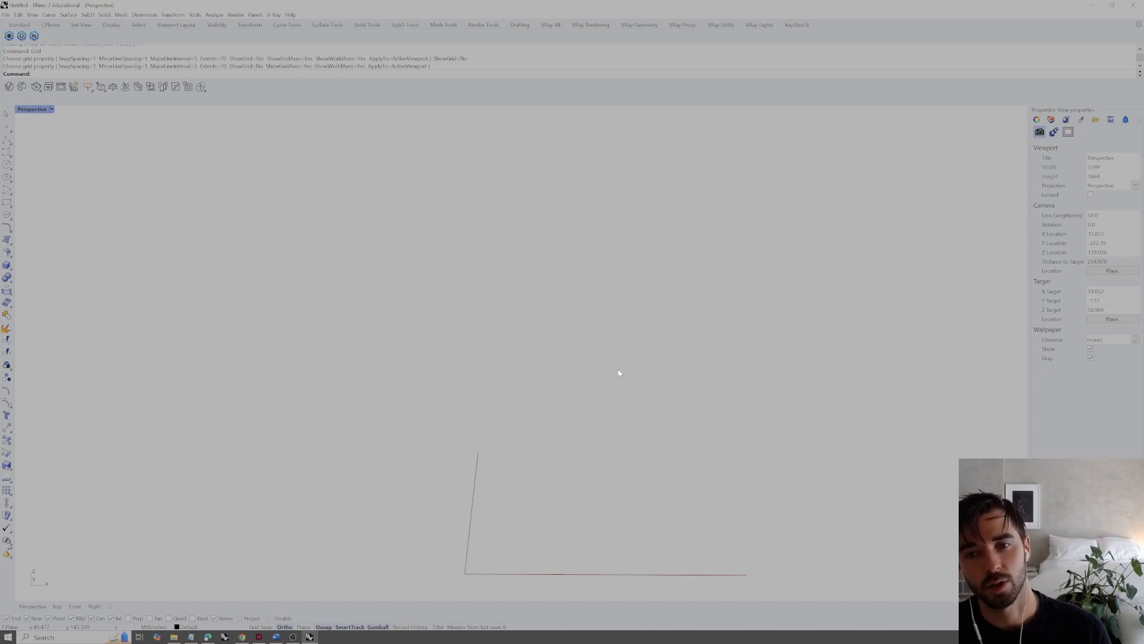
right_drag(608, 379, 632, 392)
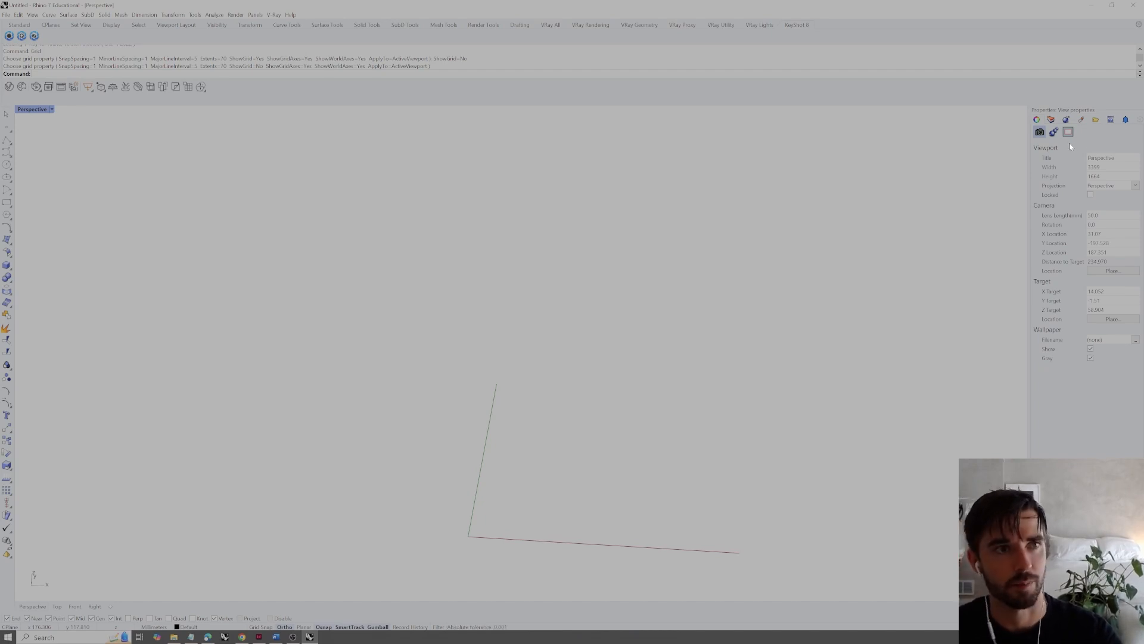
Show the layer list and add a new layer named Geometry_Samples
click(1052, 121)
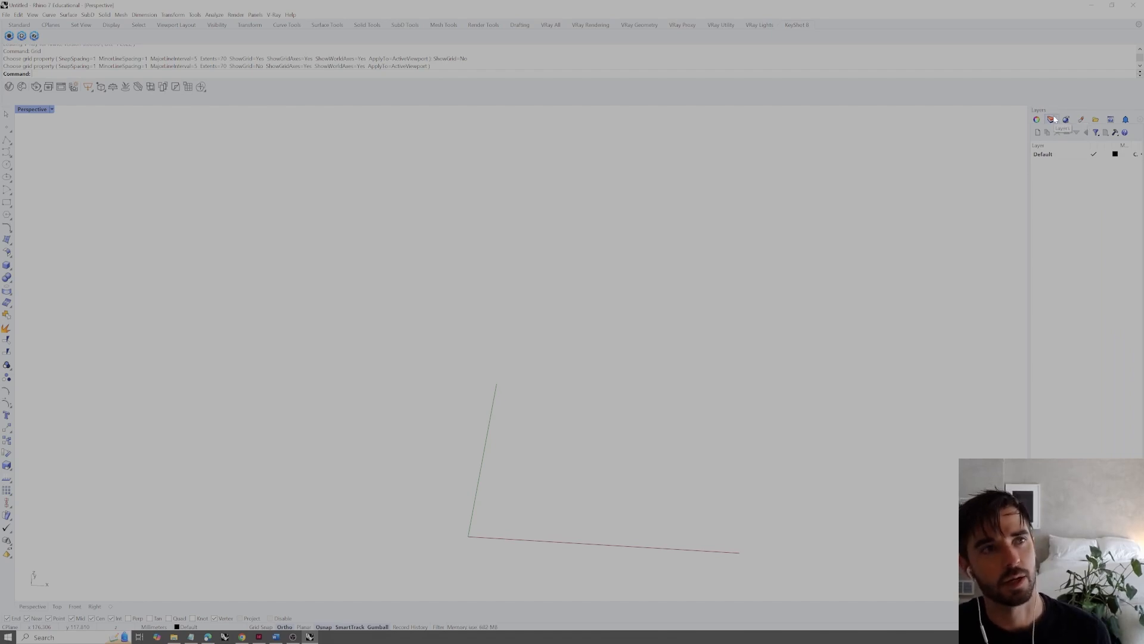
click(1051, 155)
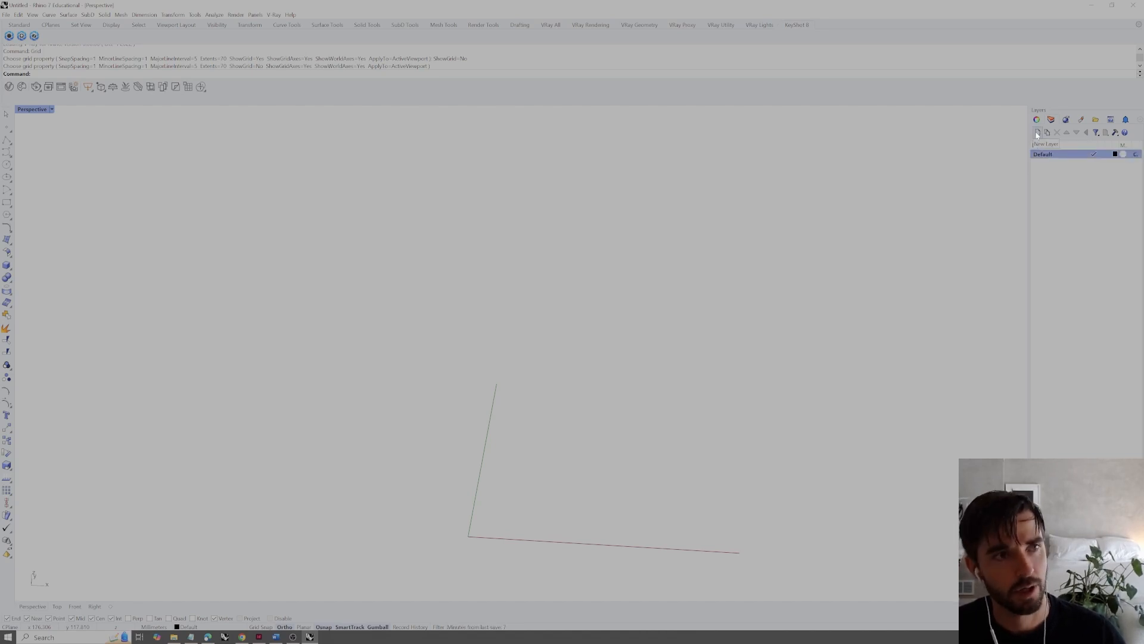
click(1039, 132)
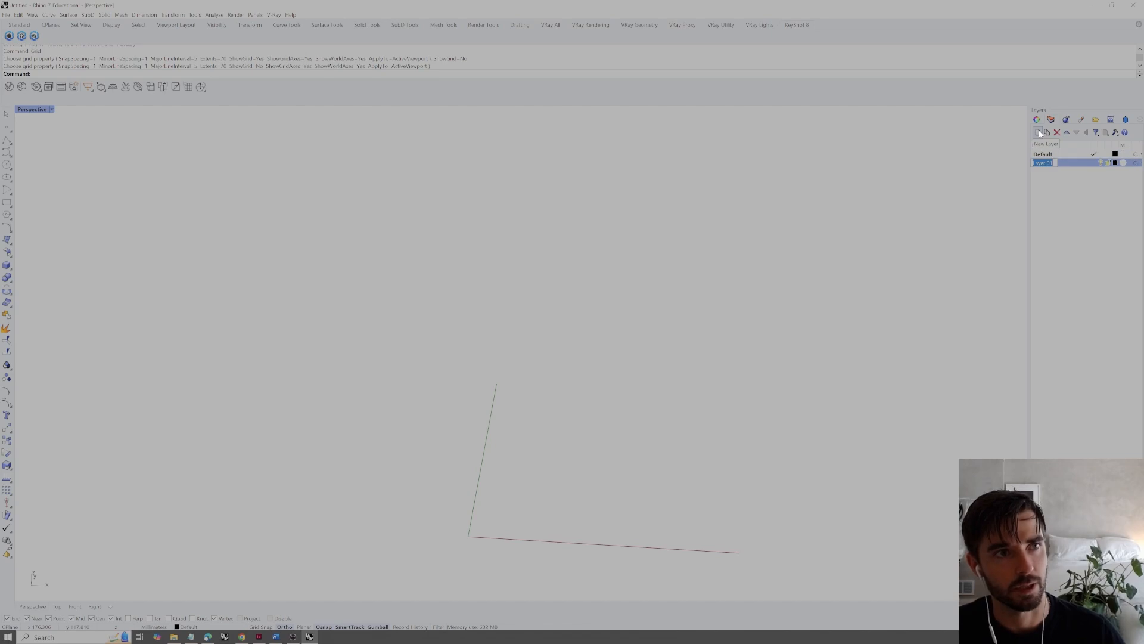
text(Geomet)
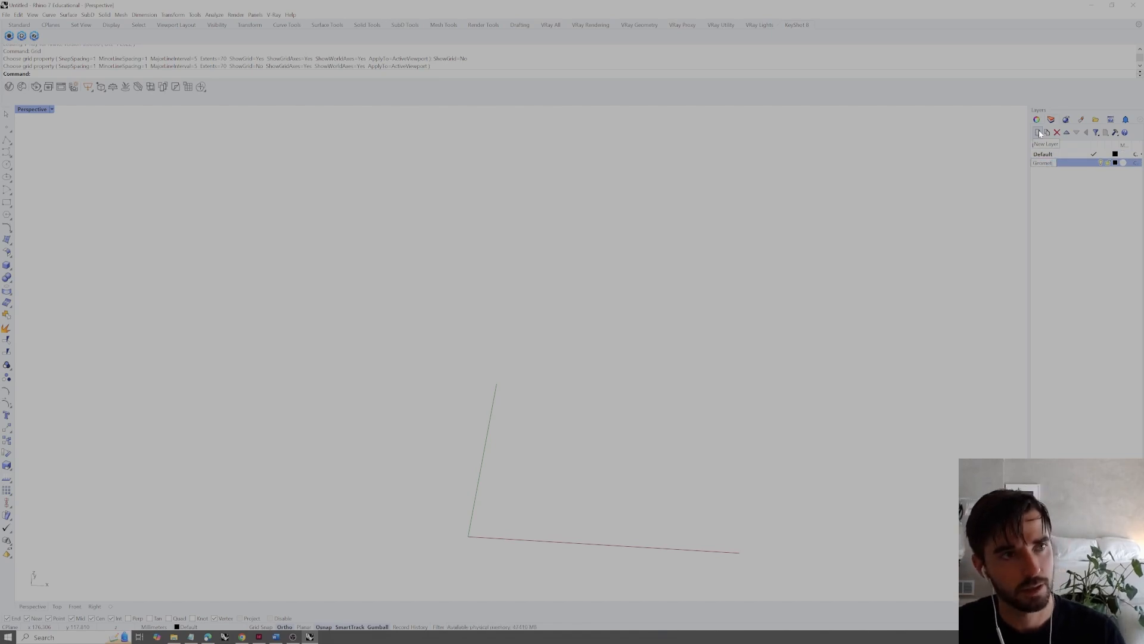
text(ry_)
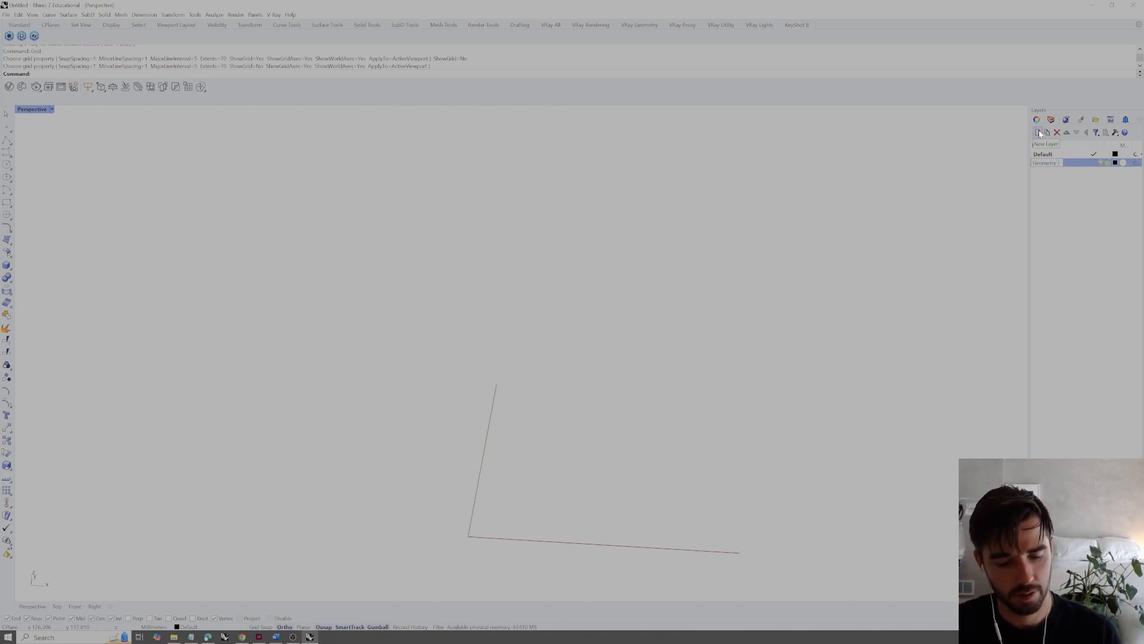
text(Samples)
key(Return)
click(1072, 193)
click(1041, 165)
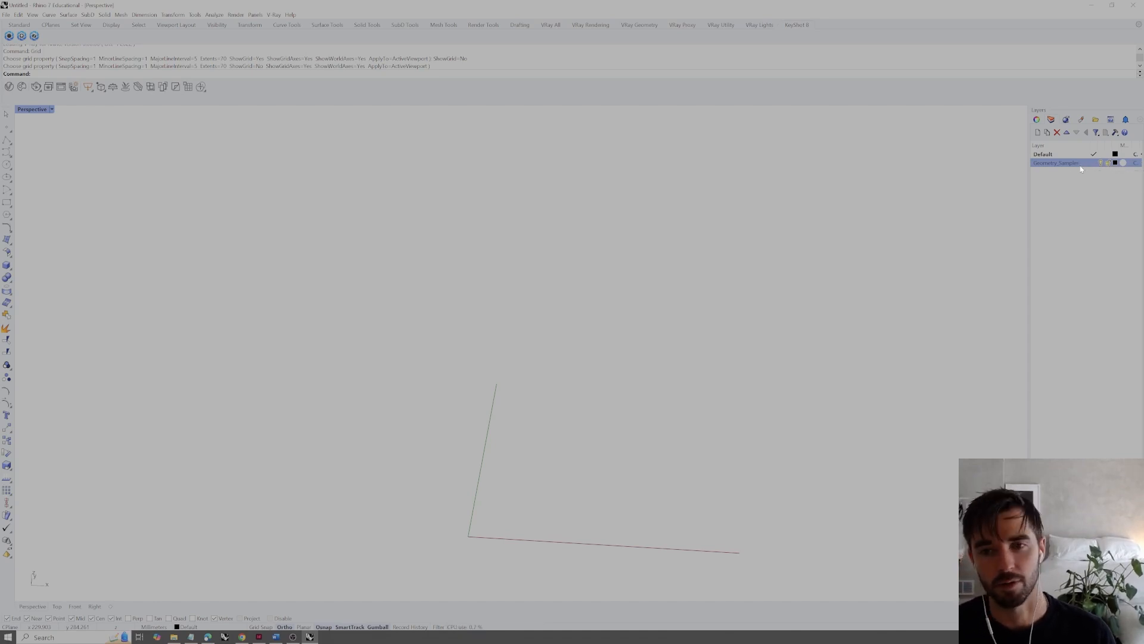
click(1065, 212)
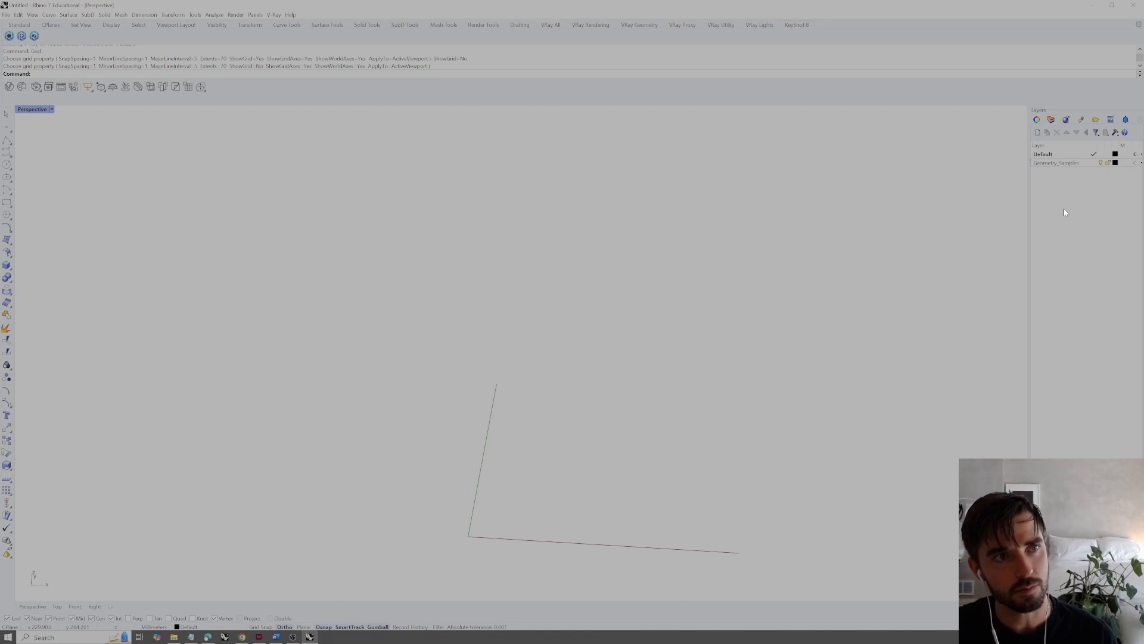
Make Geometry_Samples the current layer
click(1090, 156)
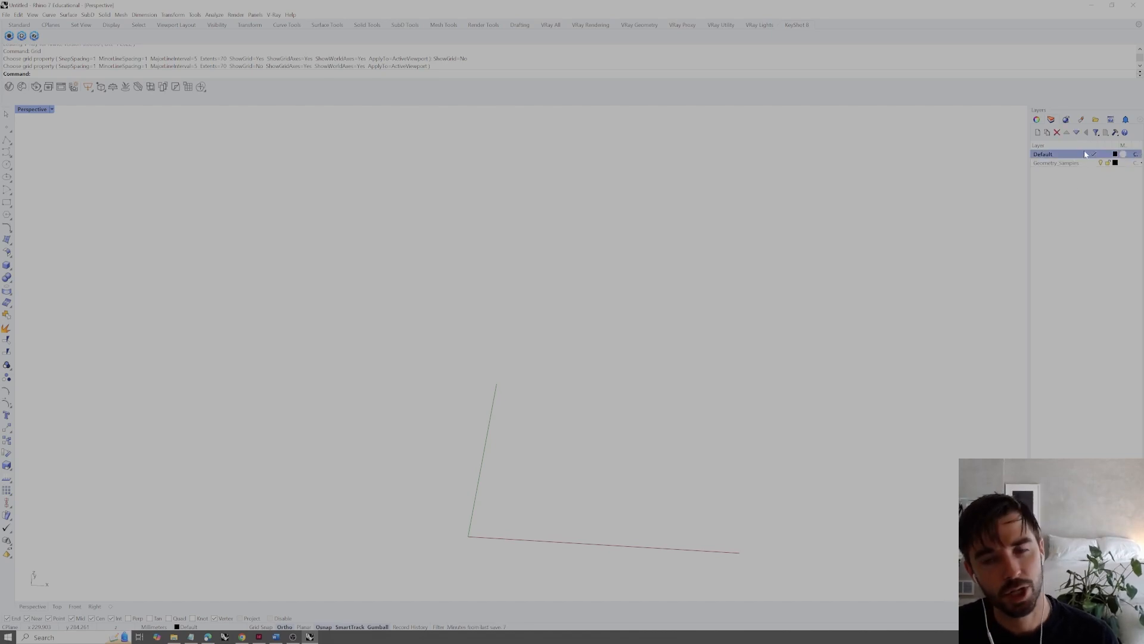
click(1053, 163)
click(1052, 169)
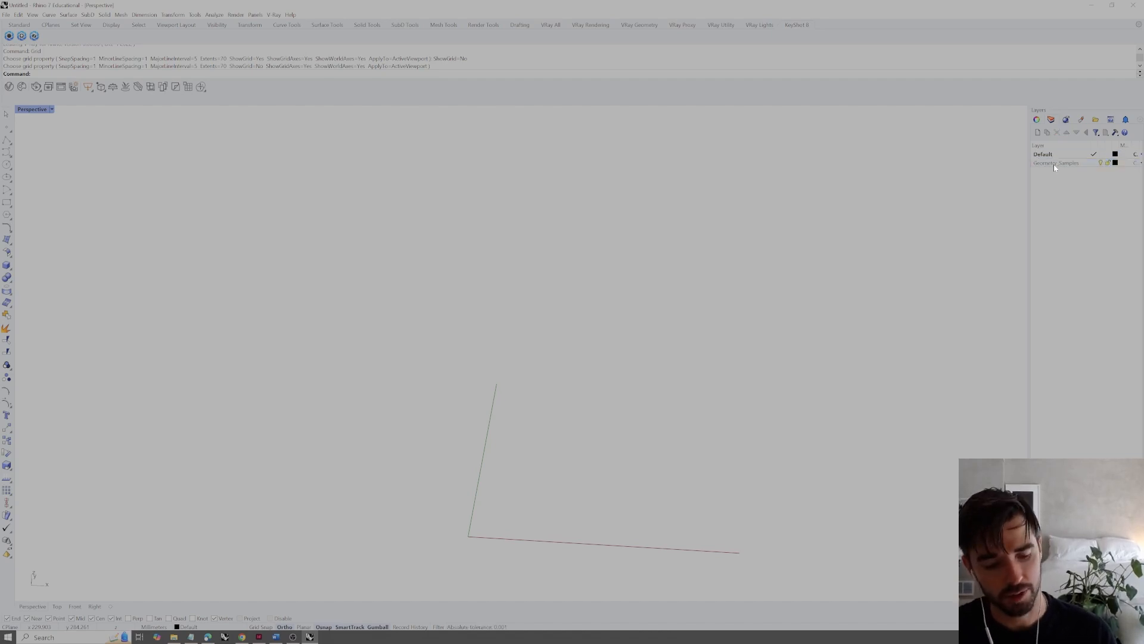
double_click(1047, 164)
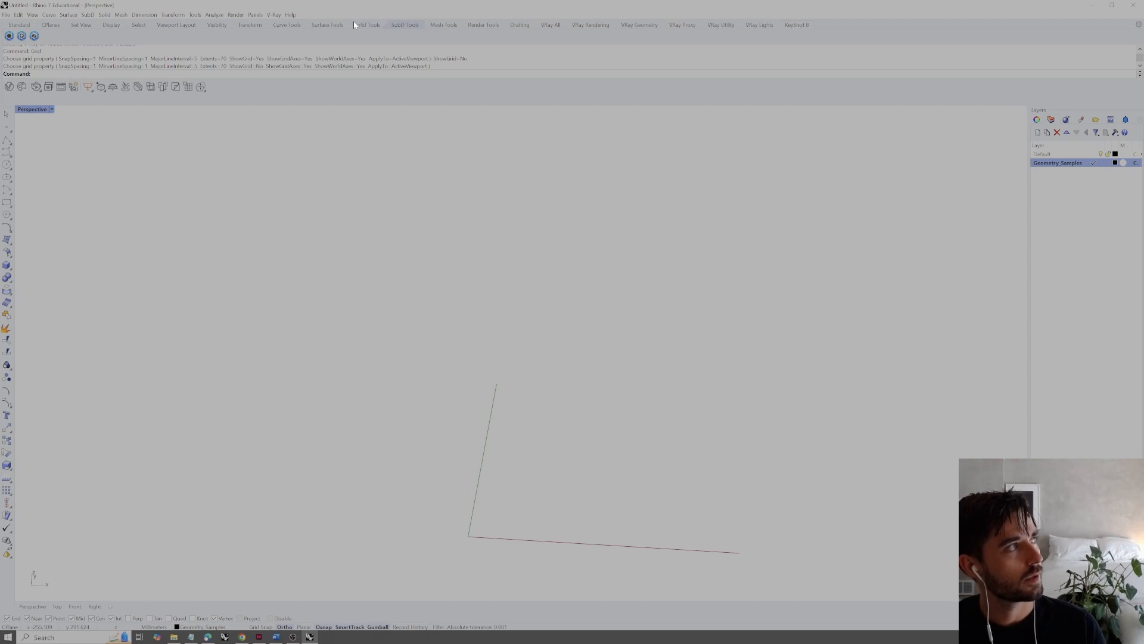
click(296, 27)
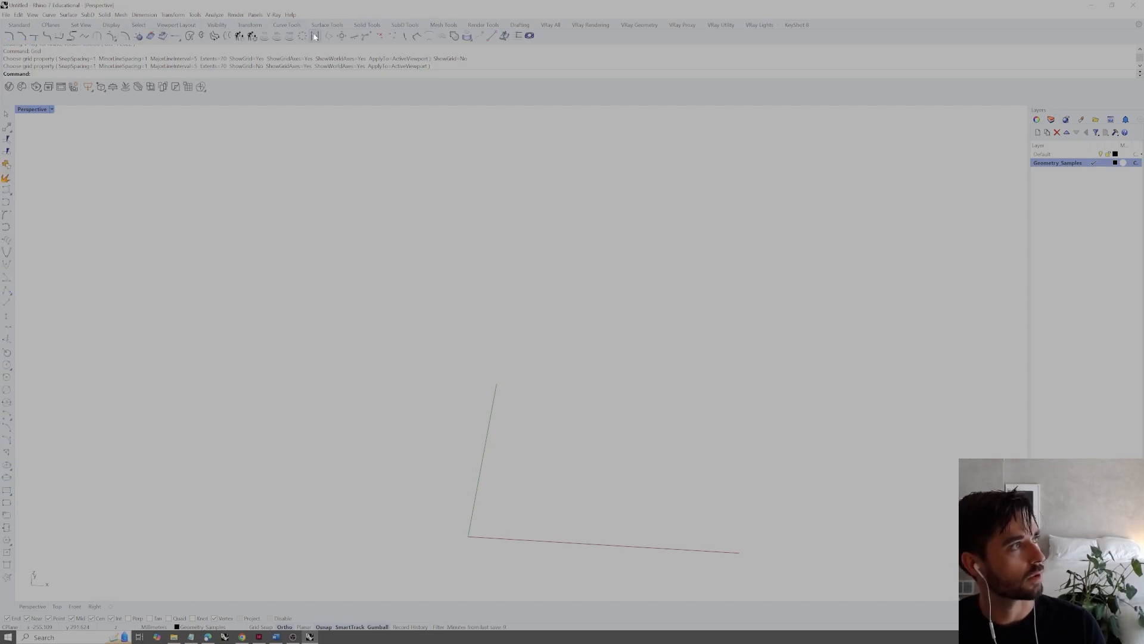
click(21, 25)
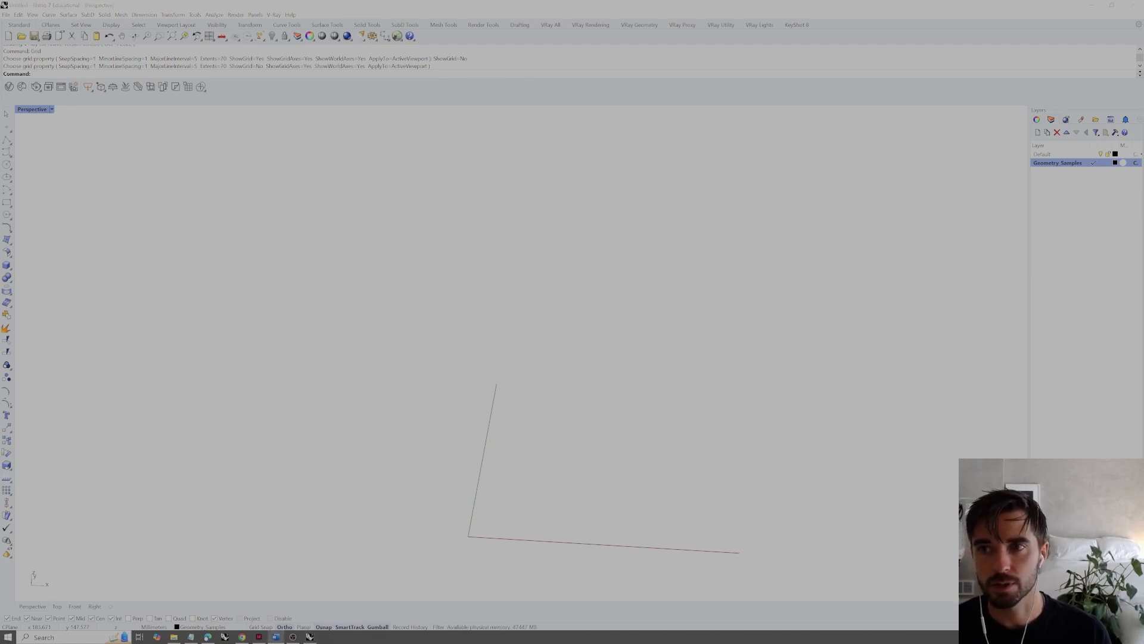
click(817, 276)
shift+right_drag(698, 358, 569, 371)
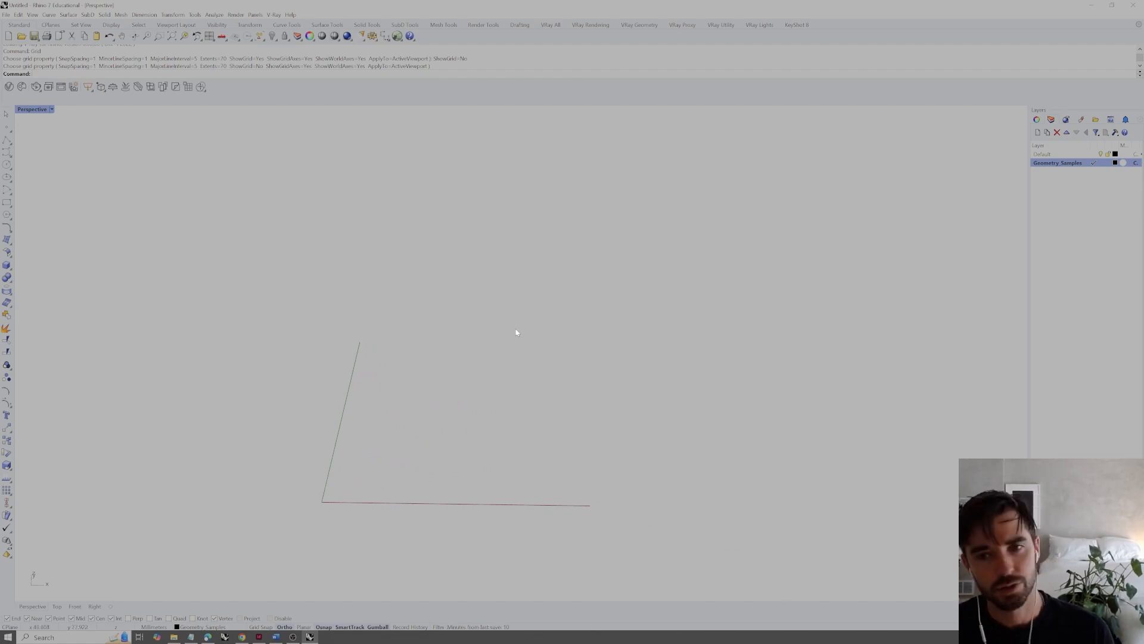
mouse_move(444, 344)
right_down()
mouse_move(463, 328)
mouse_move(408, 320)
mouse_move(413, 348)
mouse_move(427, 354)
right_up()
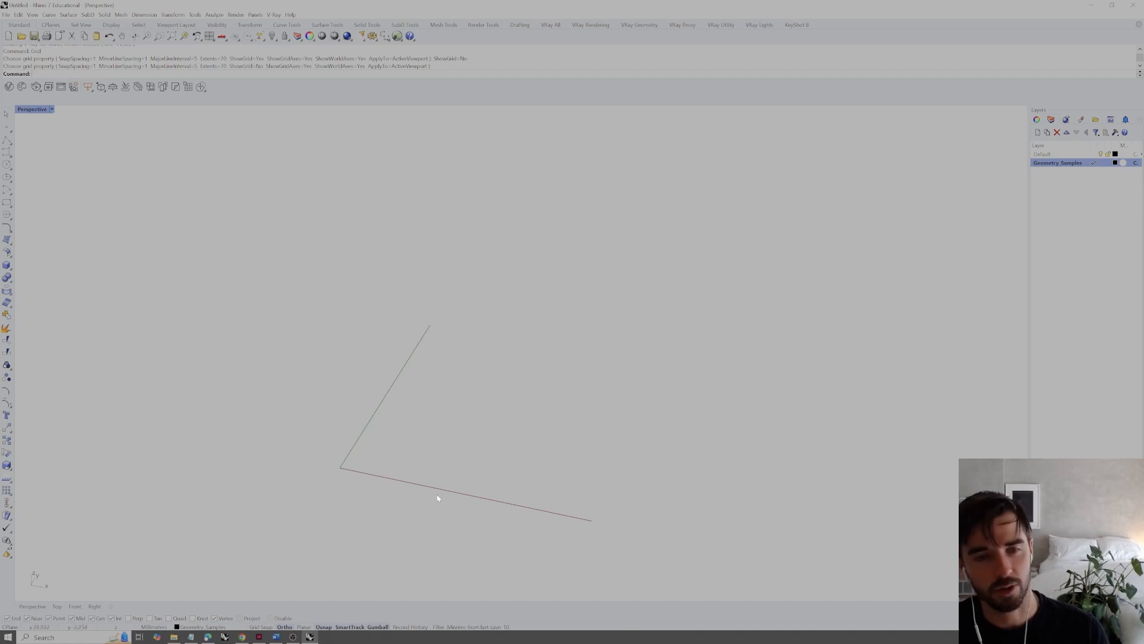
right_drag(343, 471, 350, 475)
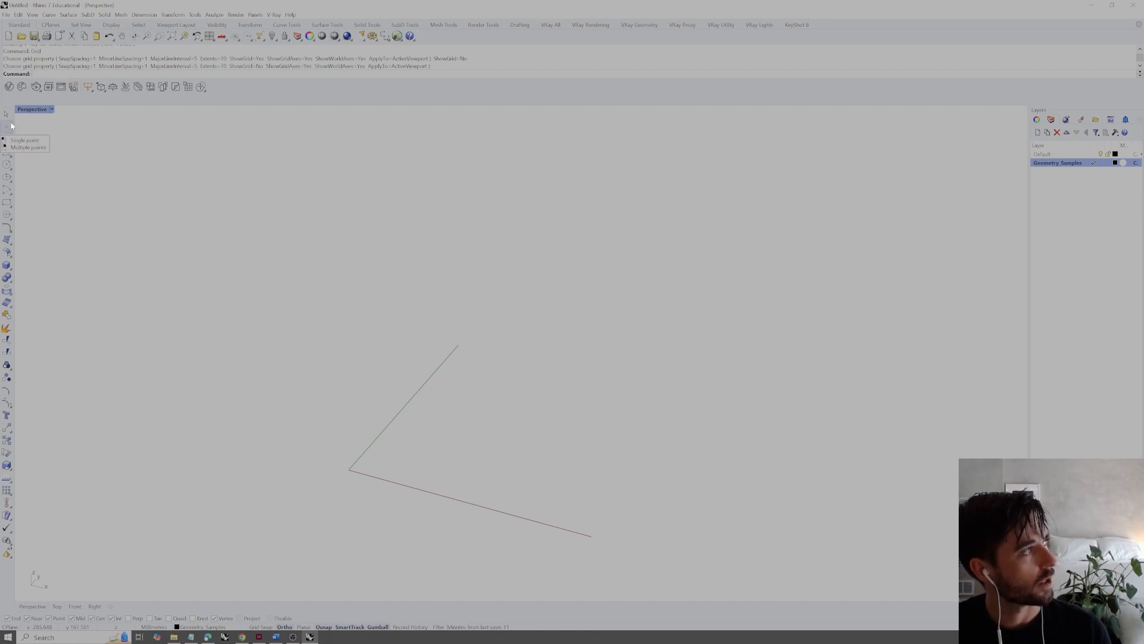
Place a single point freehand with the Point command at about 32,45 on the construction plane
text(Point)
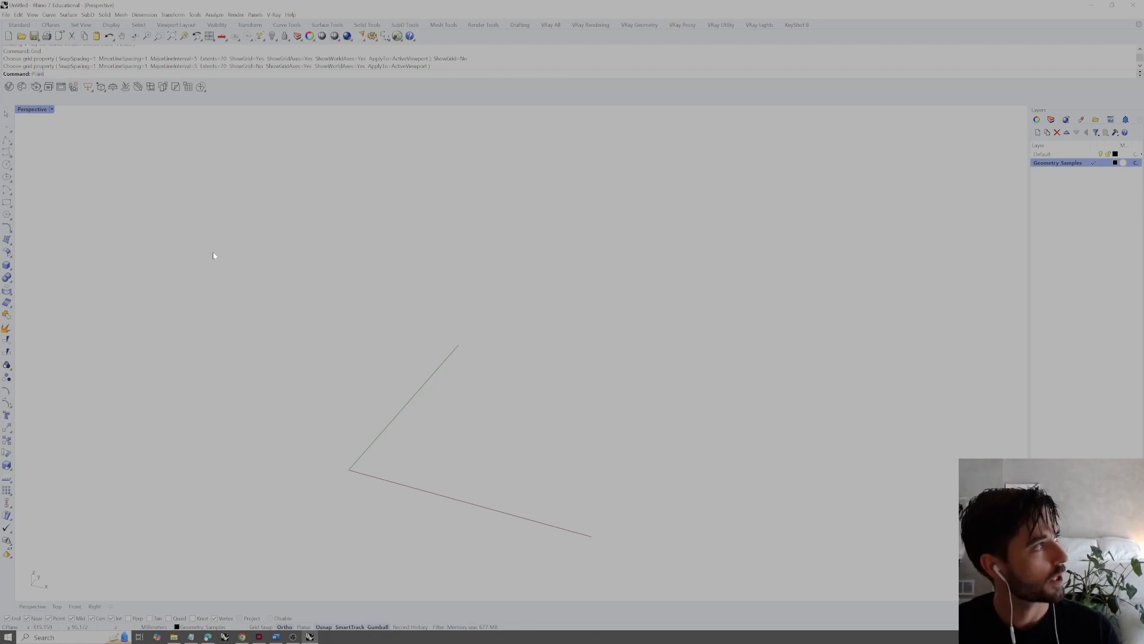
key(Return)
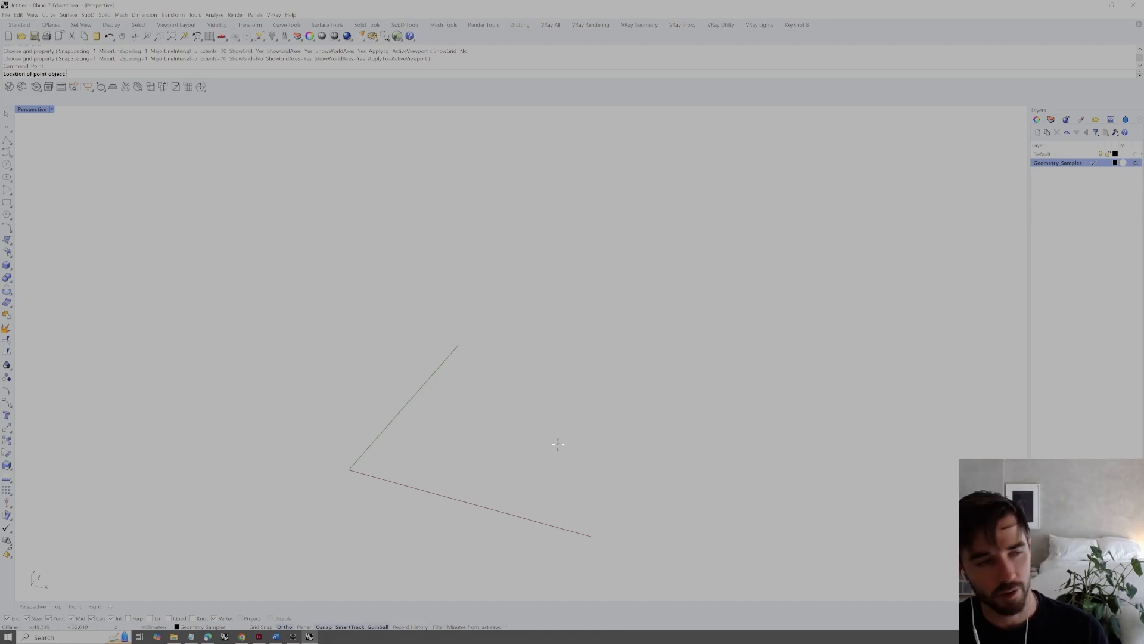
click(522, 410)
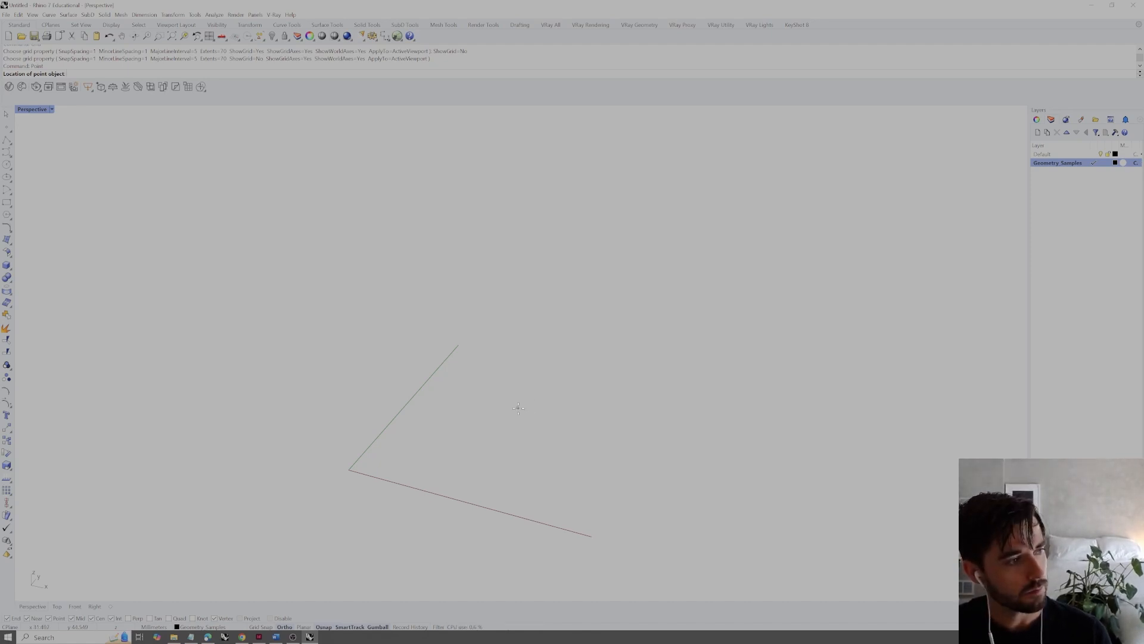
click(522, 410)
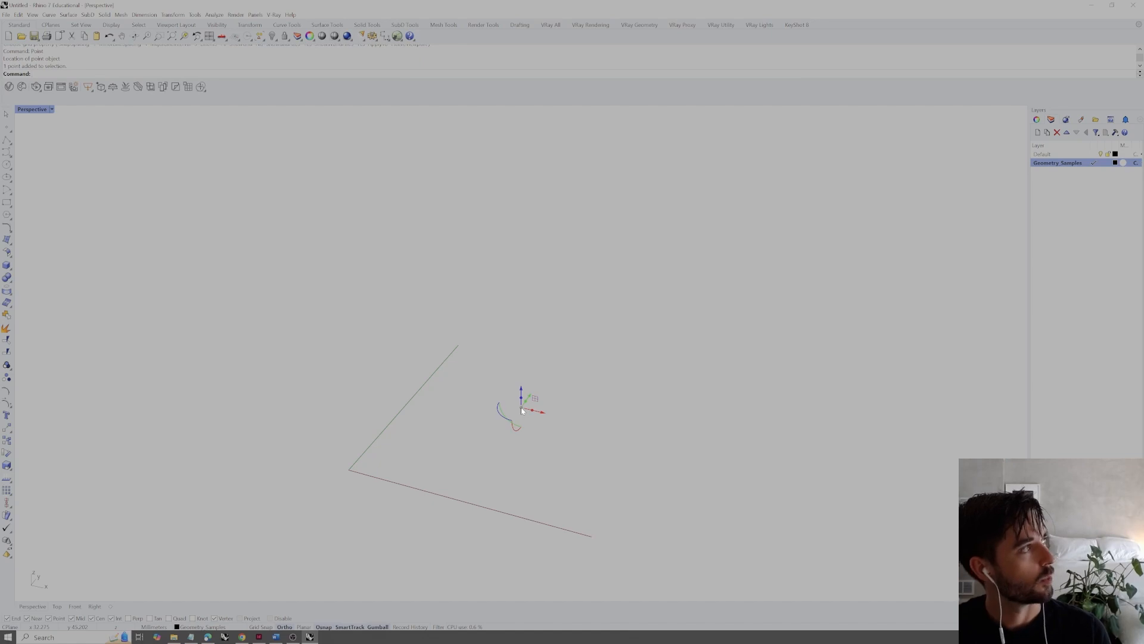
Examine the selected point's object details, including its layer and its X, Y and Z coordinates
mouse_move(547, 454)
right_down()
mouse_move(572, 429)
mouse_move(566, 449)
right_up()
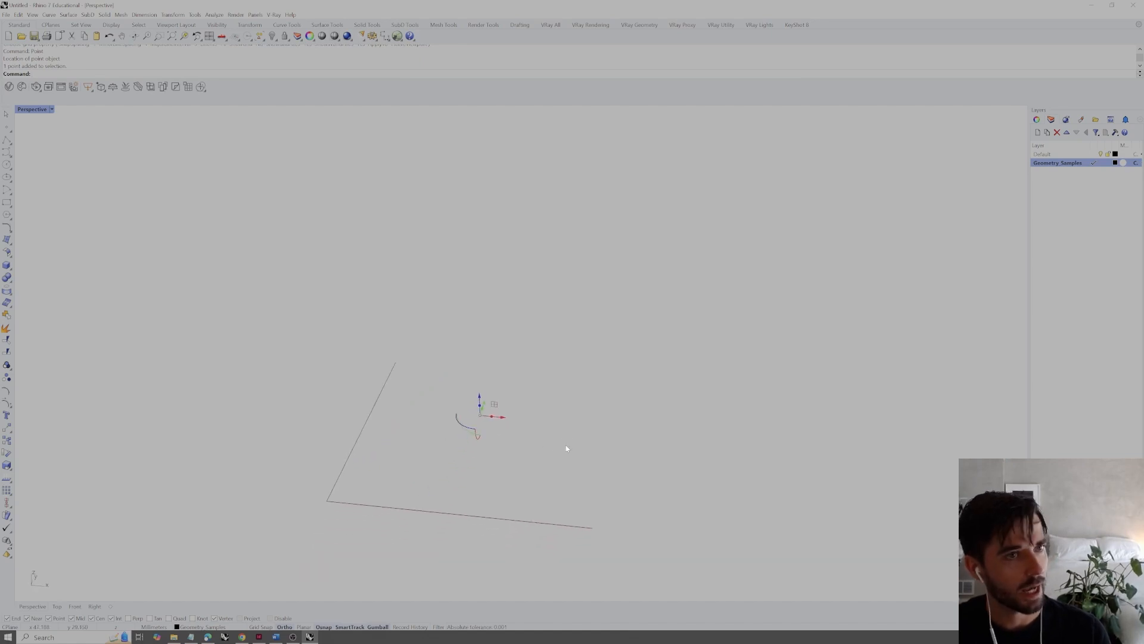
click(1037, 120)
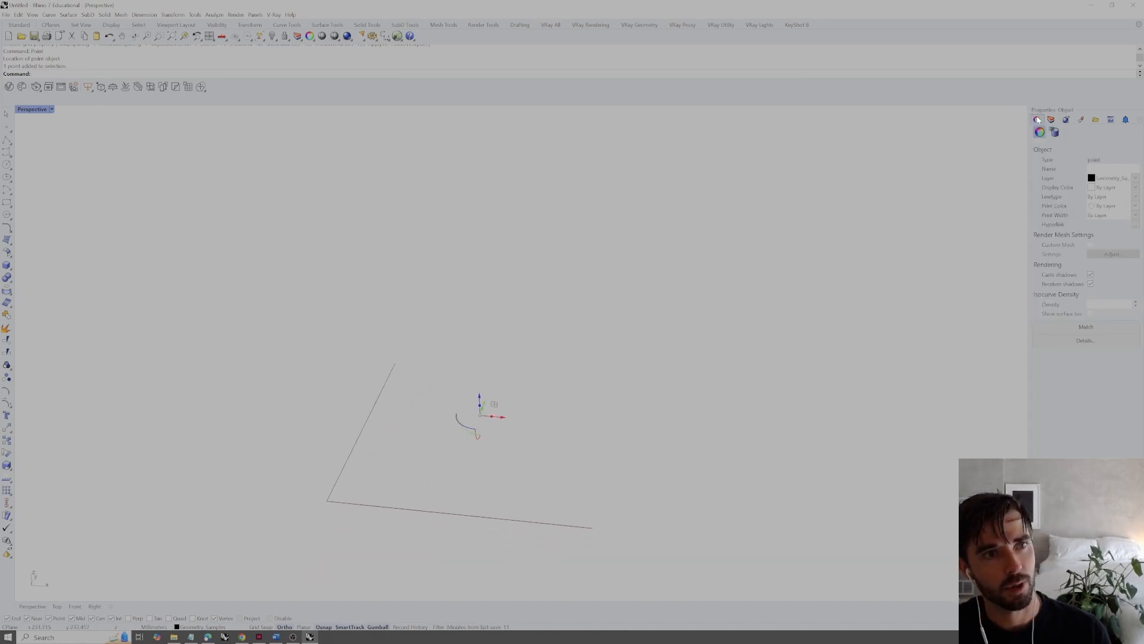
click(1086, 341)
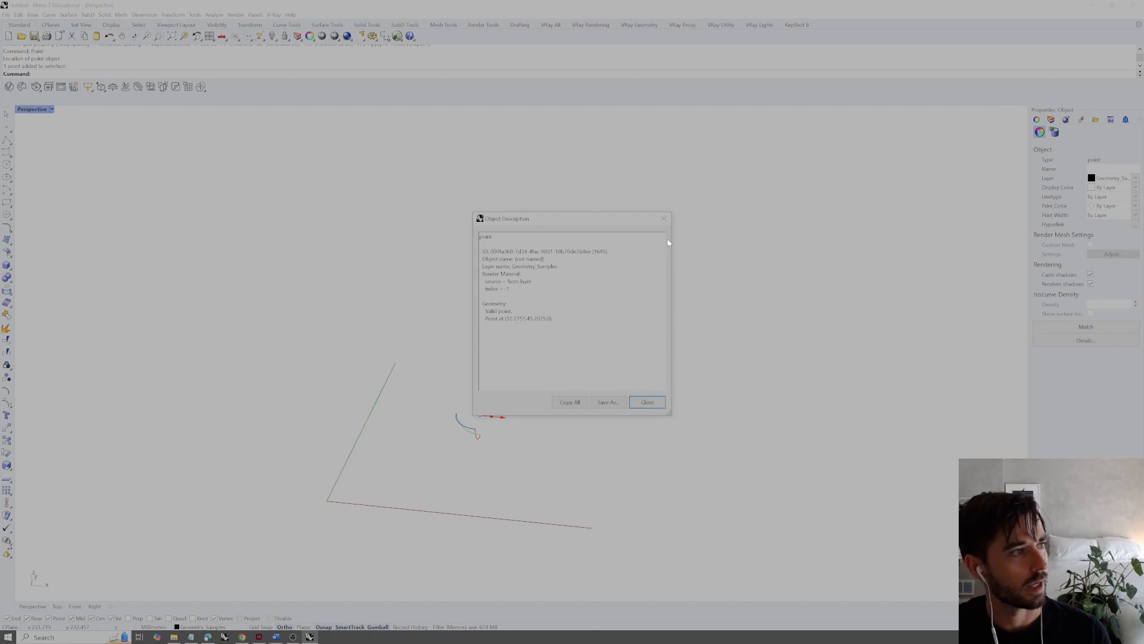
drag(609, 222, 786, 238)
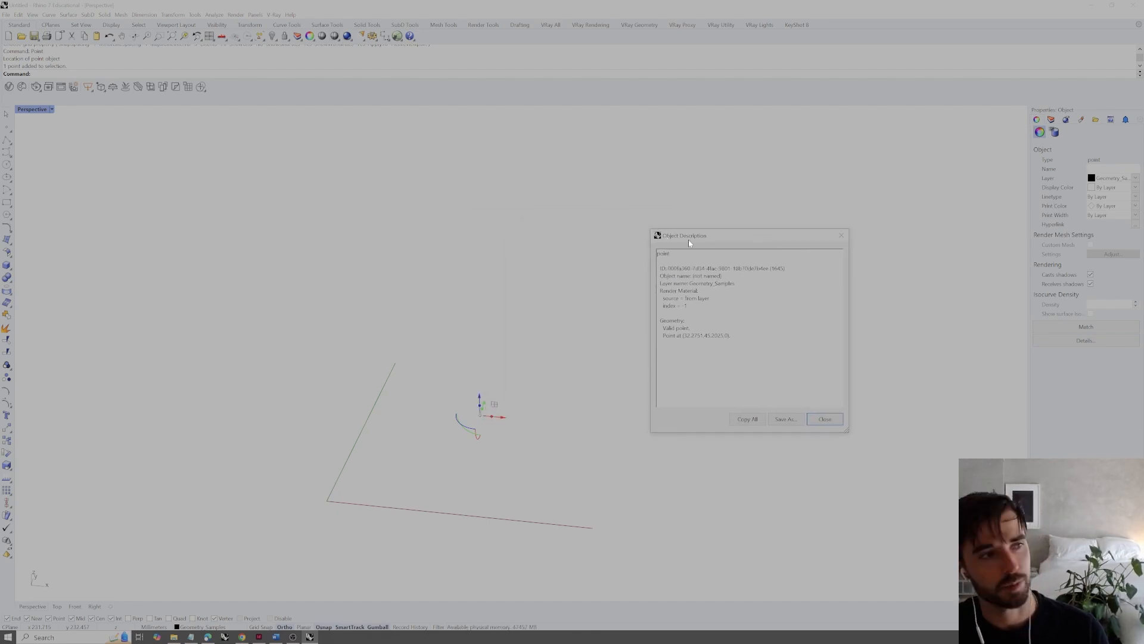
drag(663, 336, 701, 336)
drag(683, 336, 723, 336)
click(703, 335)
click(724, 335)
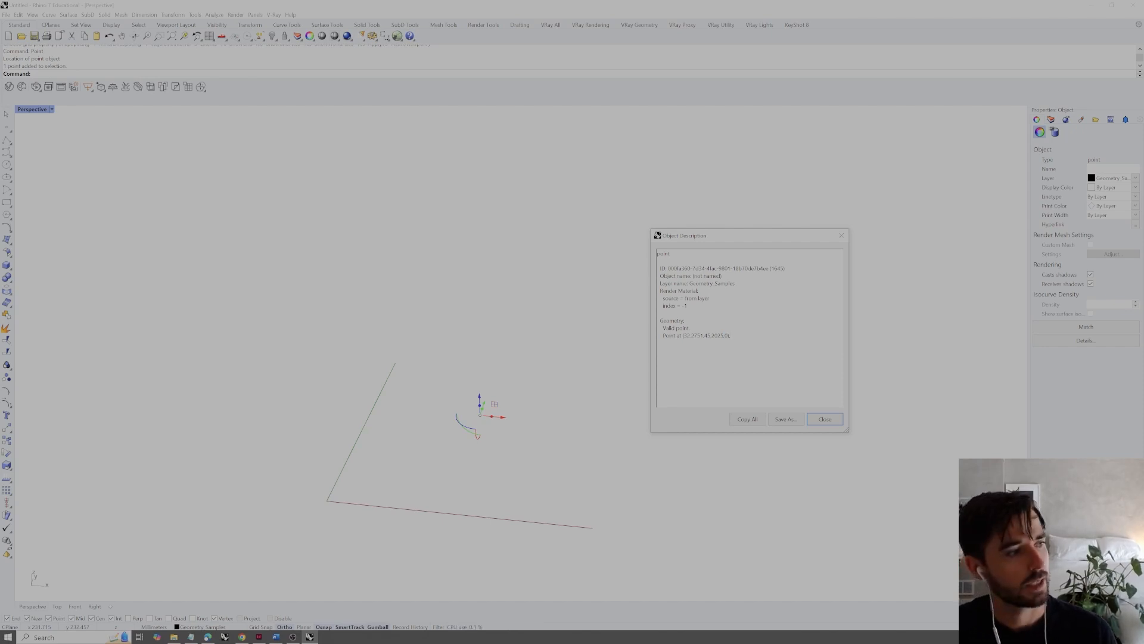
click(825, 419)
Delete the freehand point near the origin axes
drag(566, 377, 456, 435)
key(Delete)
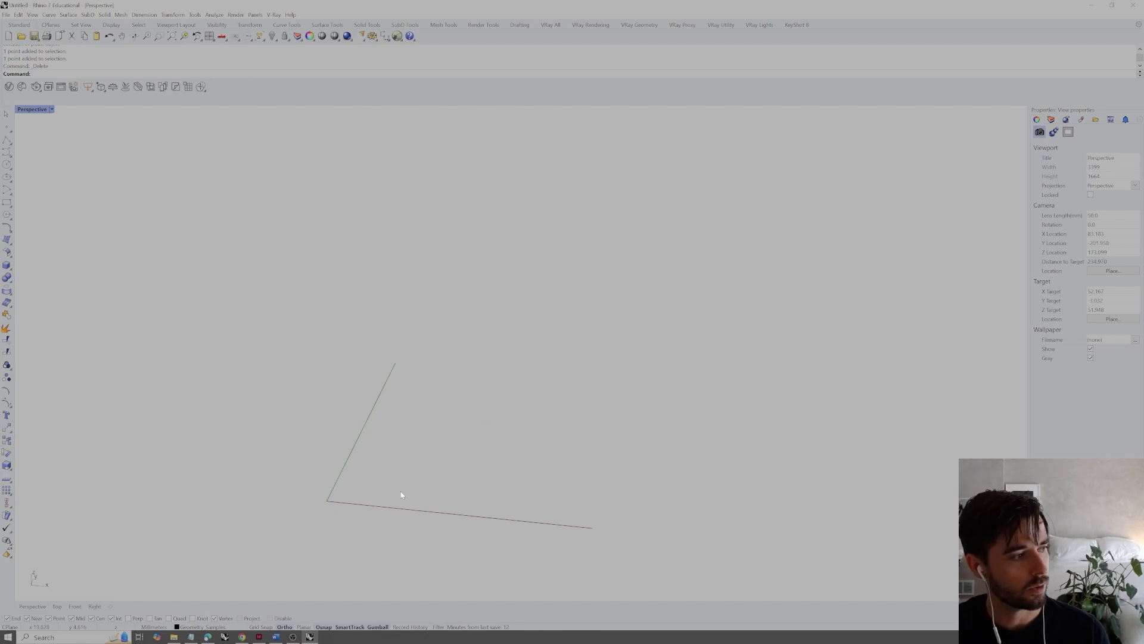
Turn on Grid Snap and set ShowGrid to Yes for the active Perspective viewport using the Grid command
click(262, 627)
right_drag(408, 483, 416, 491)
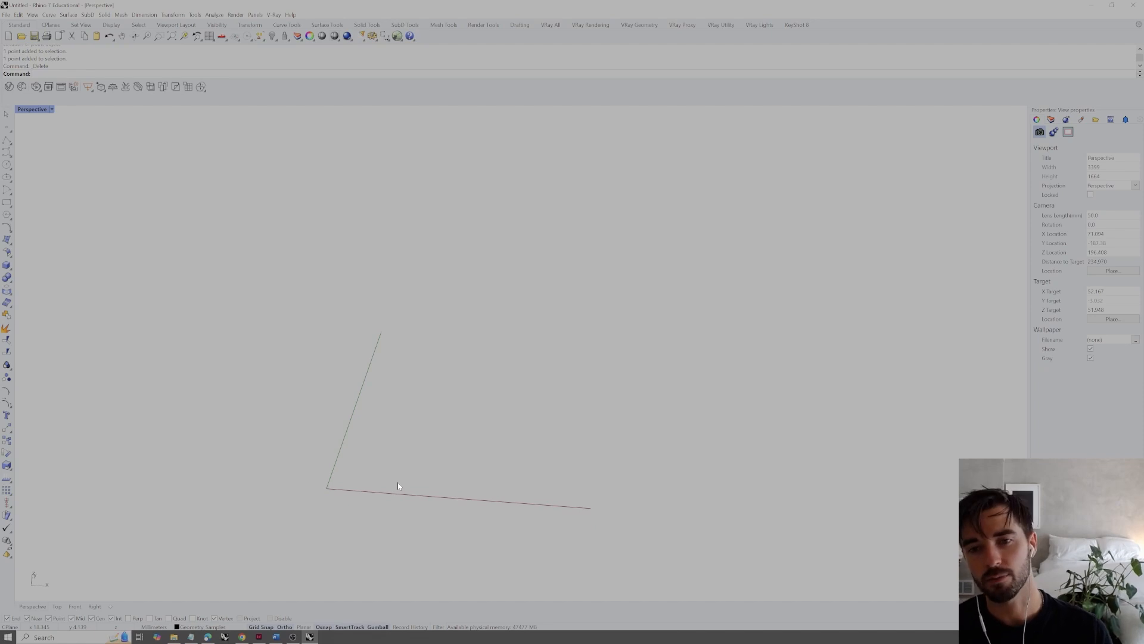
text(li)
key(Return)
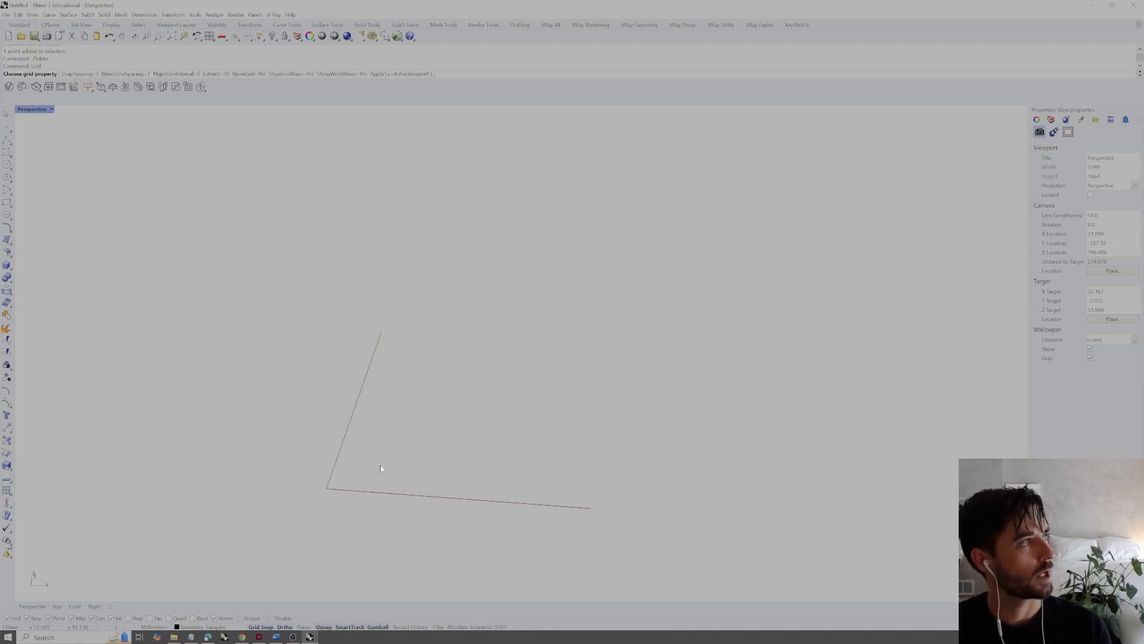
click(258, 75)
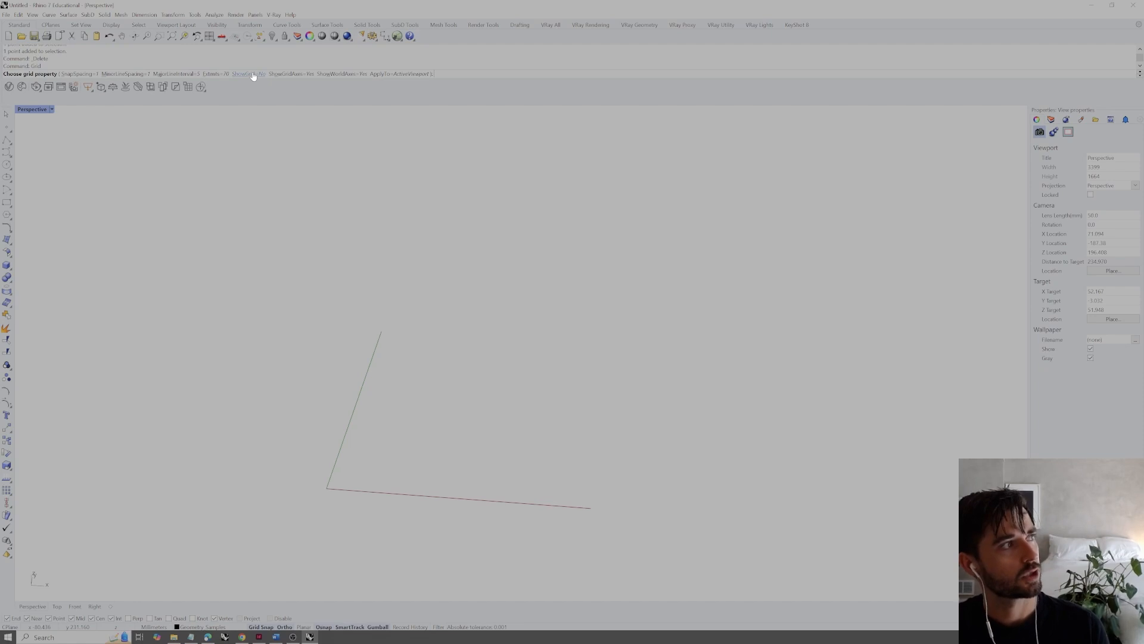
key(Return)
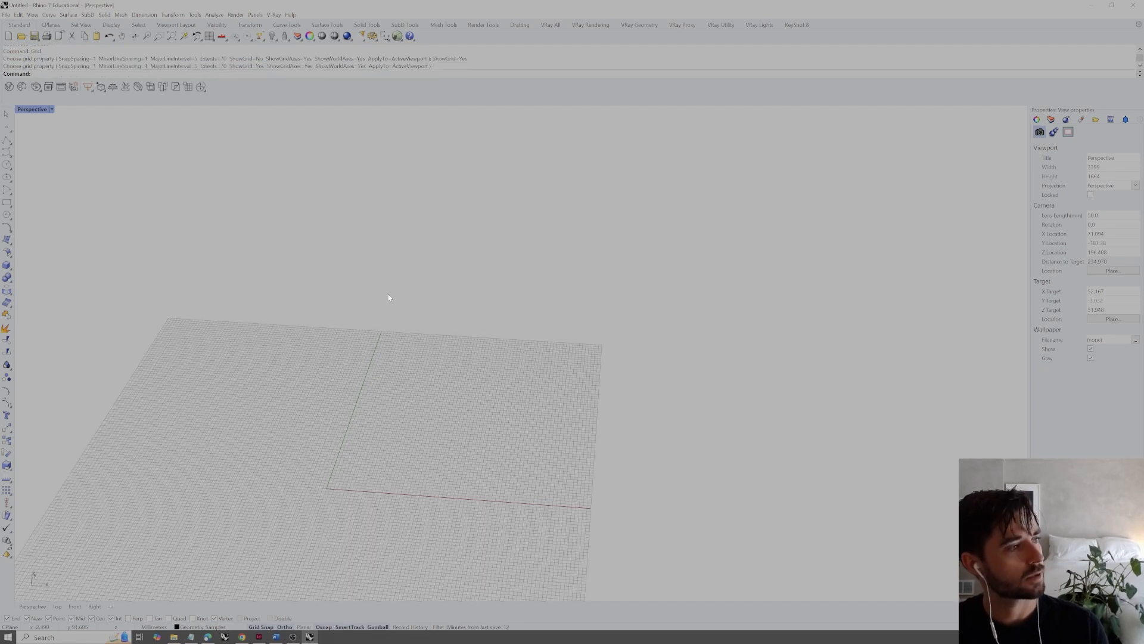
Place a single point with the Point command, snapped to the grid intersection at about 18,10
text(Point)
key(Return)
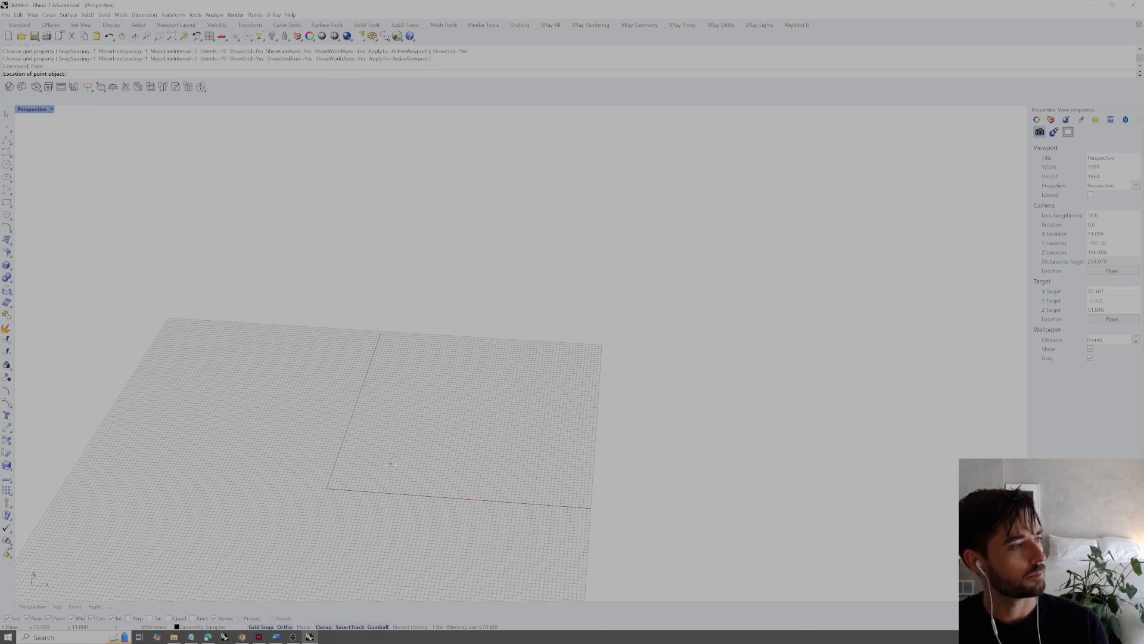
scroll(411, 472, up, 3)
scroll(394, 475, up, 2)
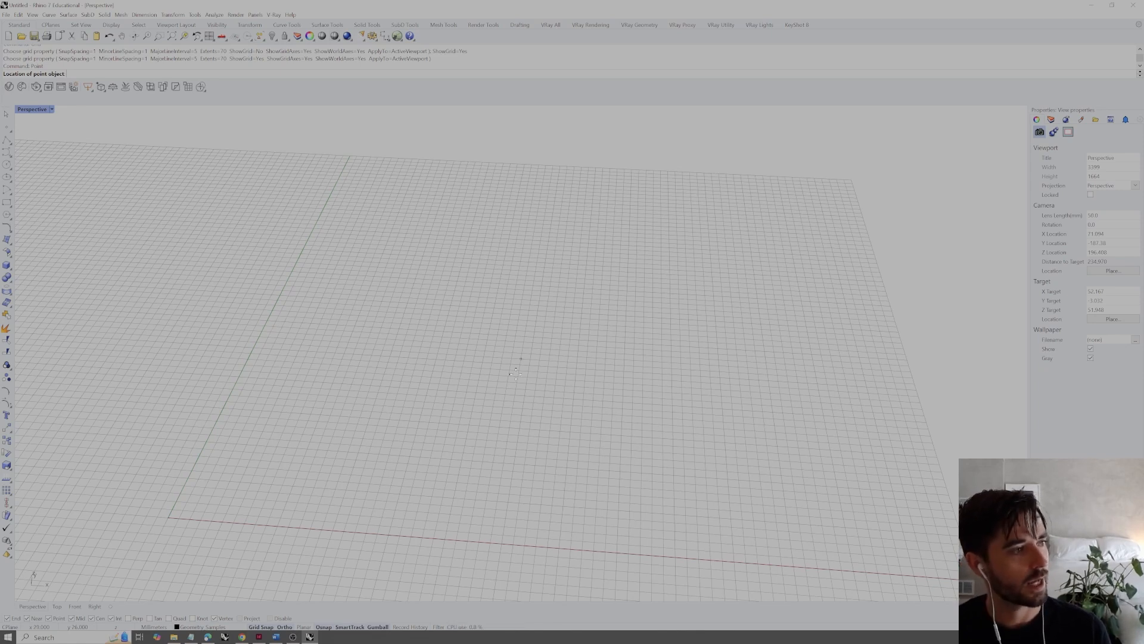
click(390, 456)
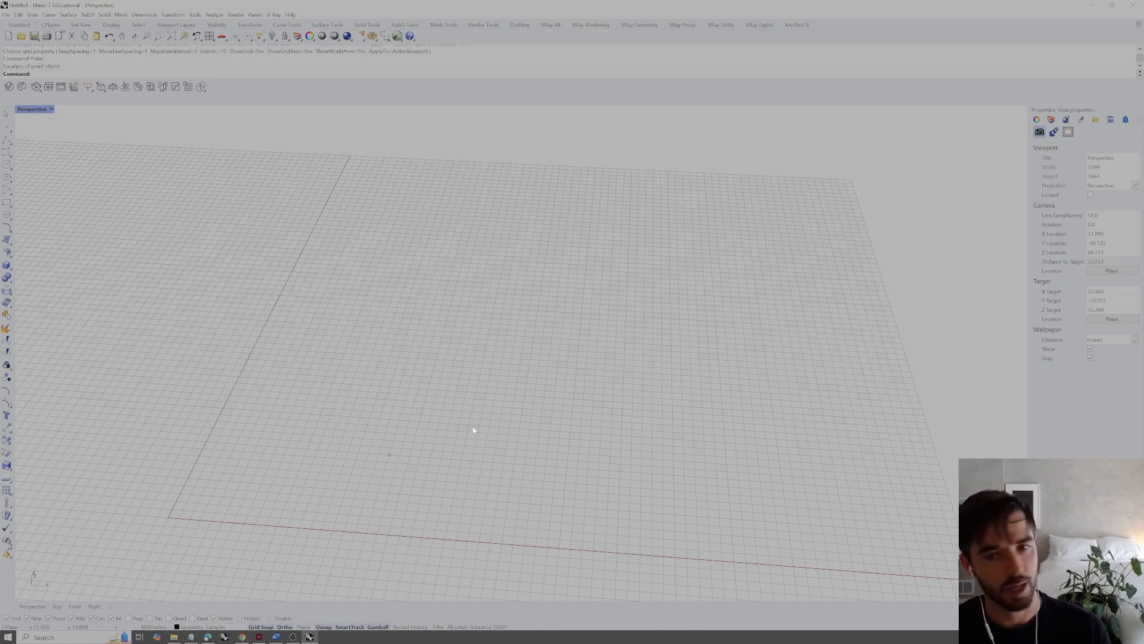
Select the grid-snapped point and examine its coordinates in the object details
drag(476, 426, 348, 504)
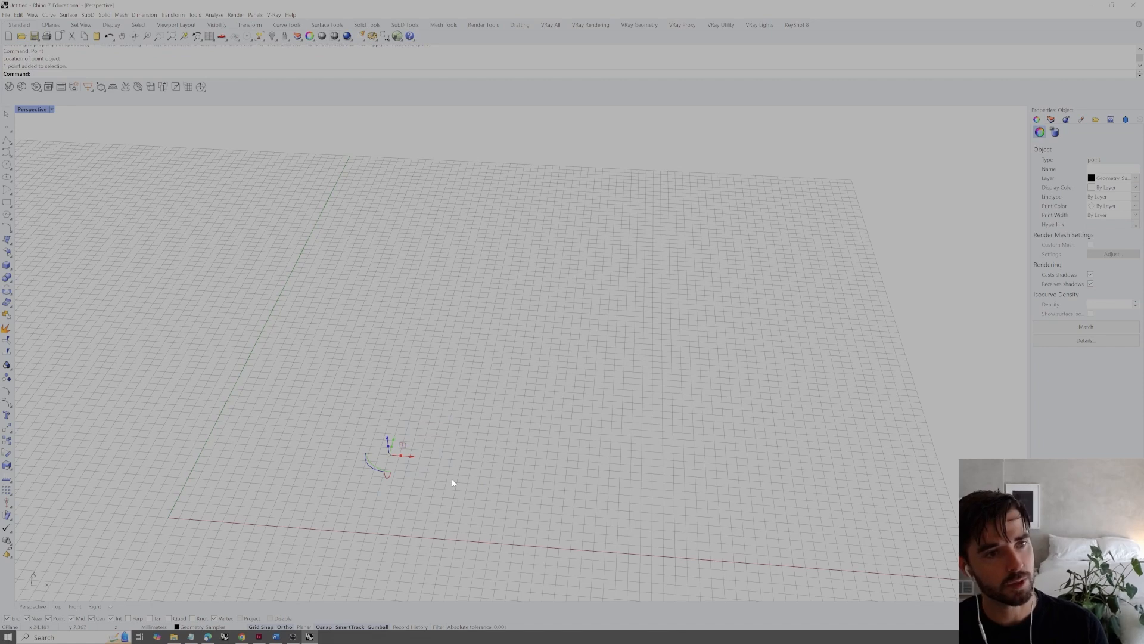
drag(502, 363, 232, 565)
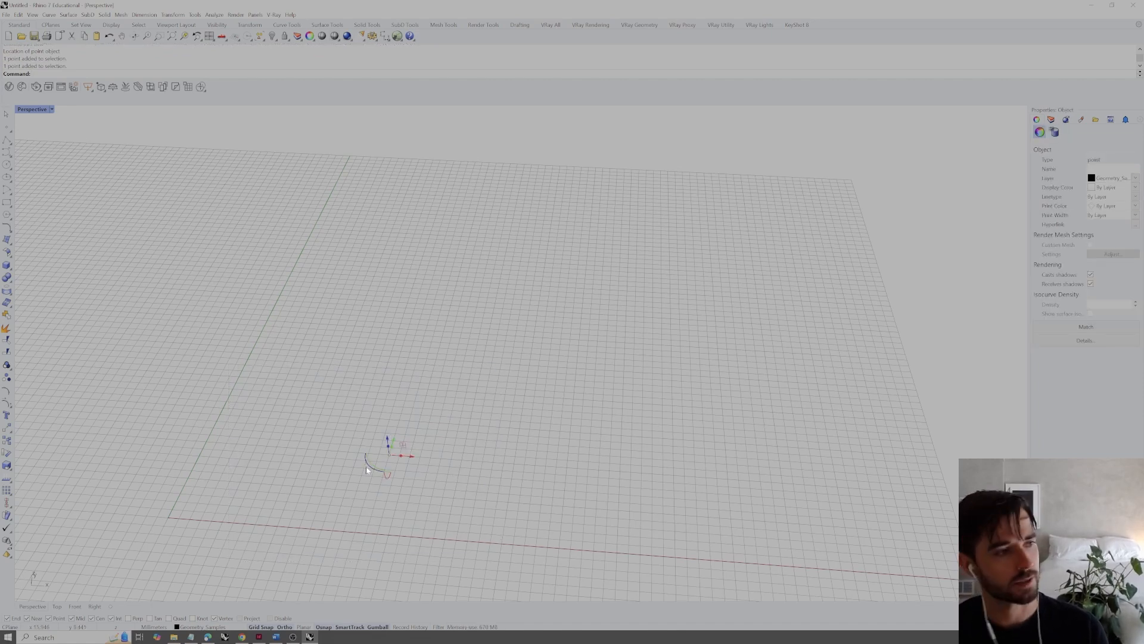
click(1099, 341)
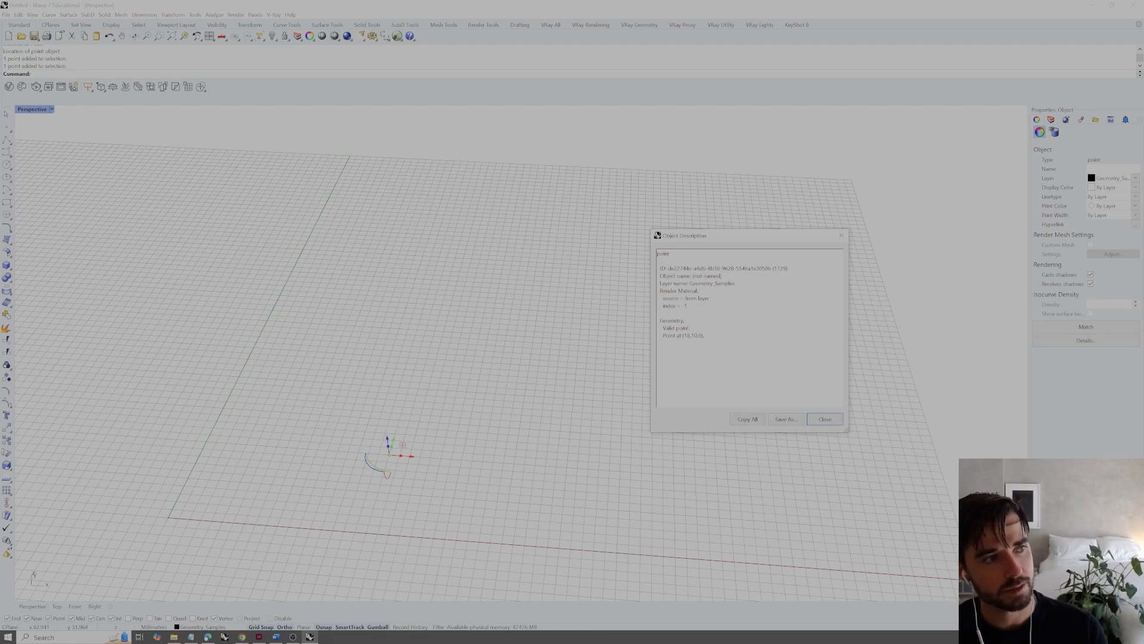
drag(684, 335, 690, 334)
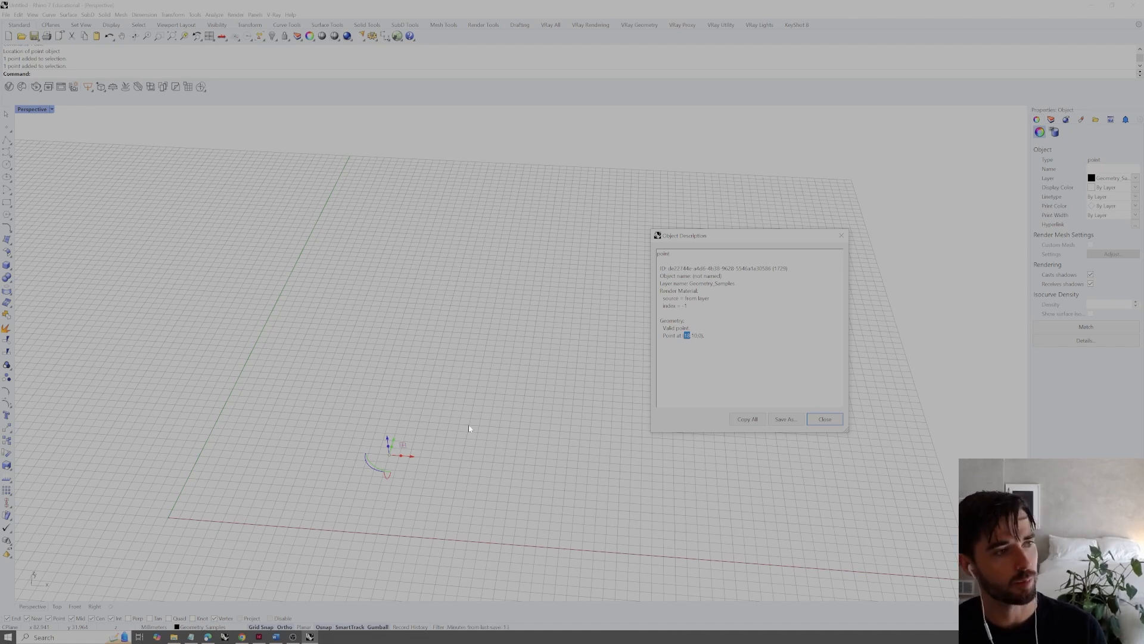
click(387, 440)
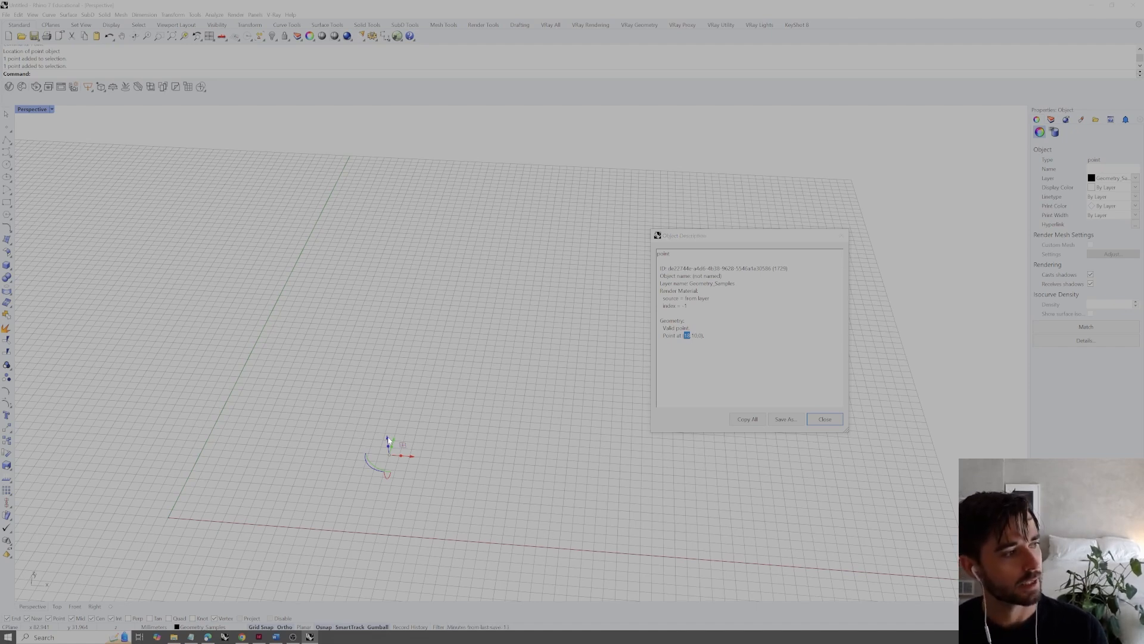
click(825, 419)
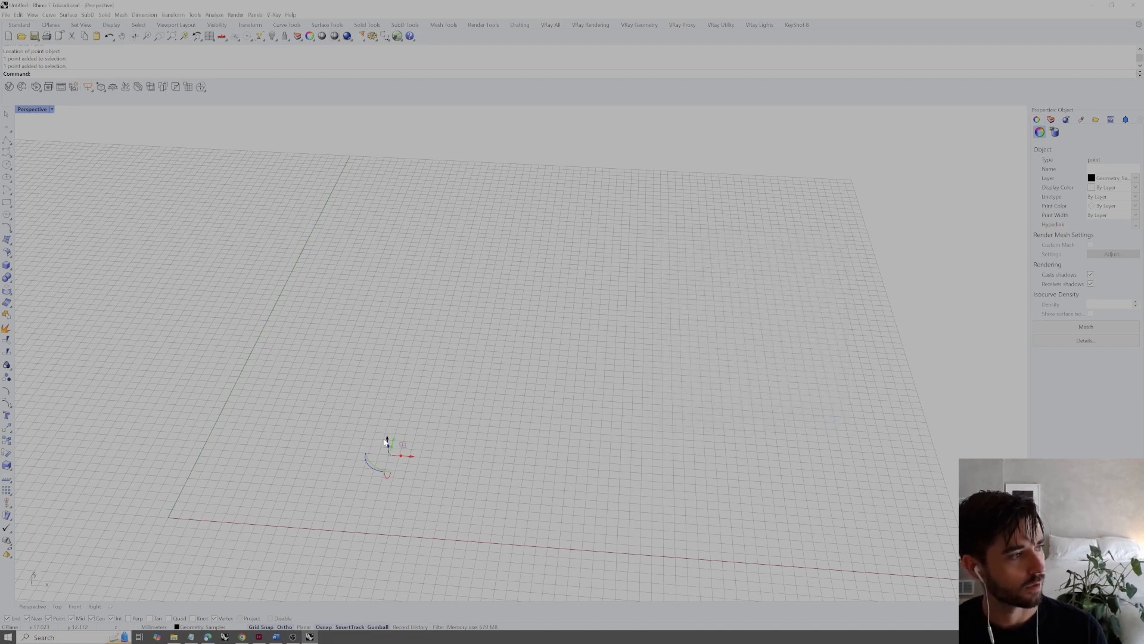
Move the point straight up along Z from the construction plane
drag(387, 445, 383, 382)
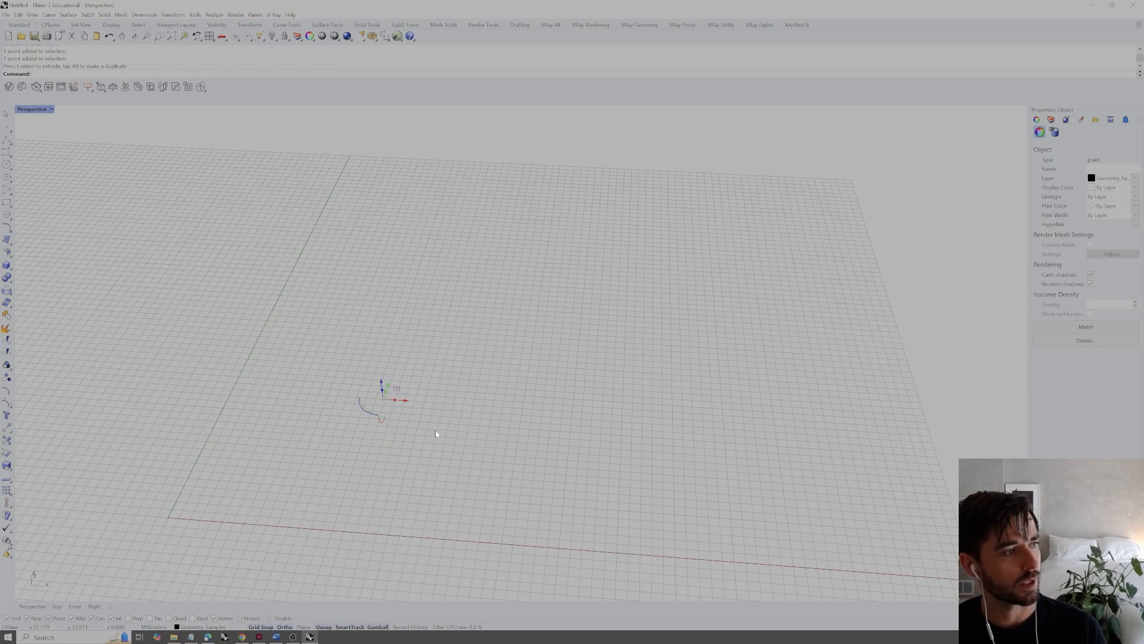
right_drag(583, 407, 531, 471)
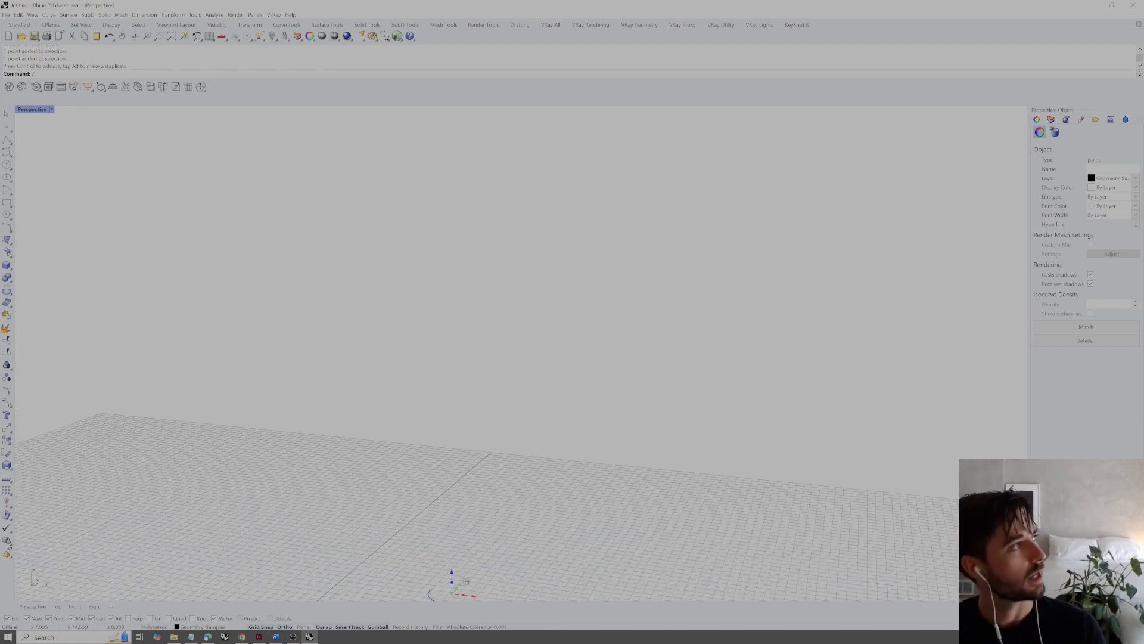
Zoom the Perspective view to the selected point using the Zoom command with its Selected option
text(ZS)
key(BackSpace)
text(oom)
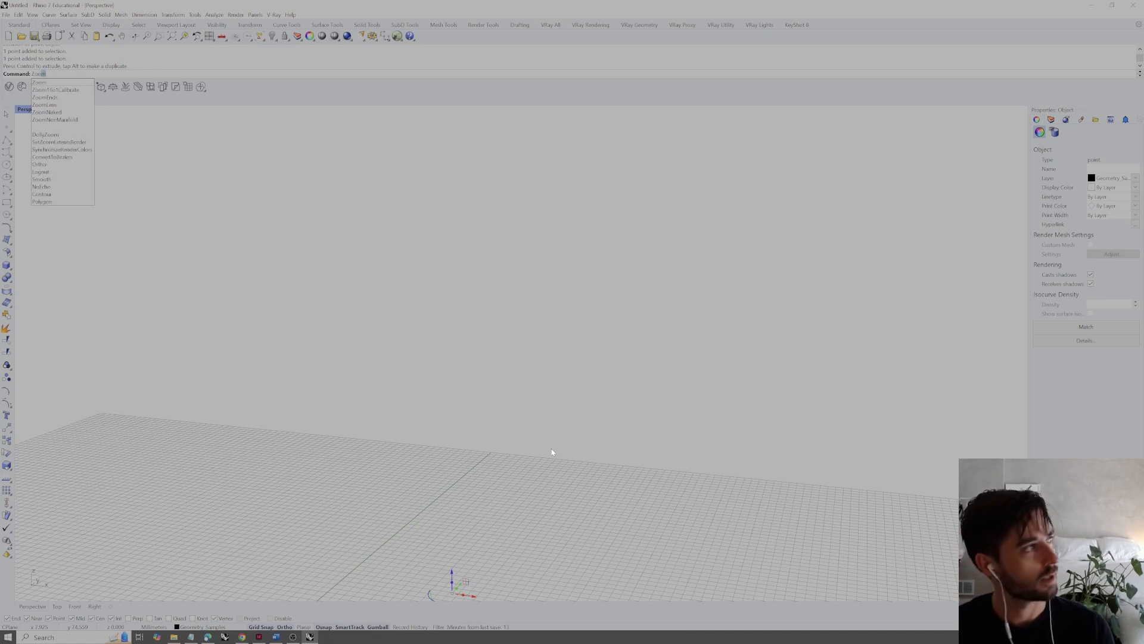
key(Return)
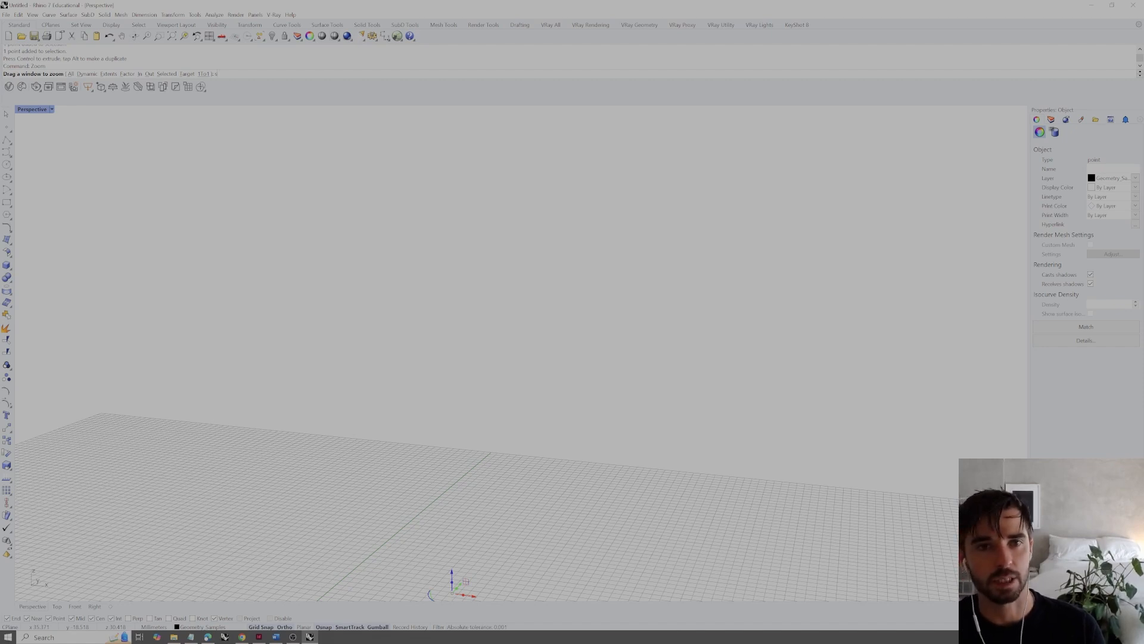
key(Return)
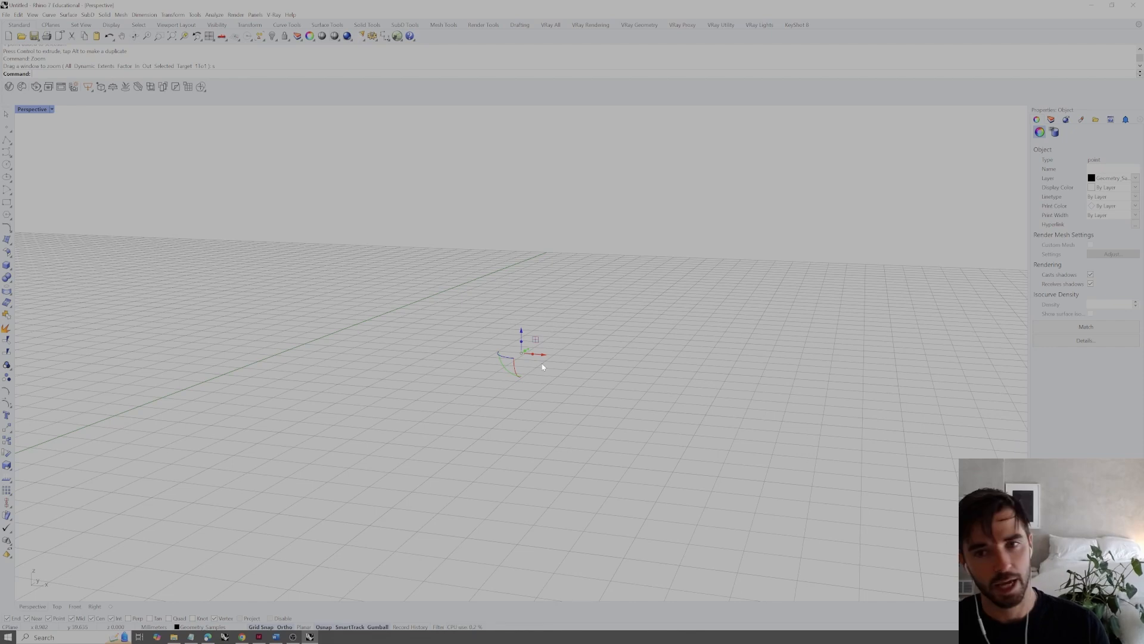
Examine the raised point's coordinates, especially its Z value, in the object details, and close the description
right_drag(514, 391, 573, 409)
scroll(560, 371, down, 10)
scroll(567, 382, up, 9)
right_drag(563, 384, 634, 397)
click(1085, 341)
double_click(701, 336)
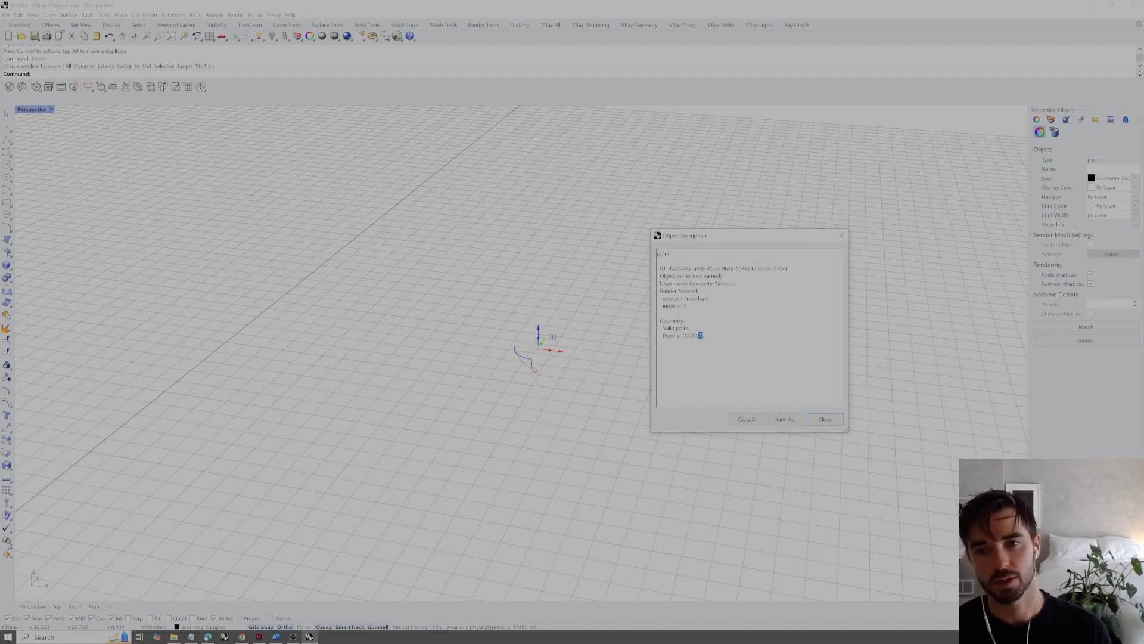
click(704, 336)
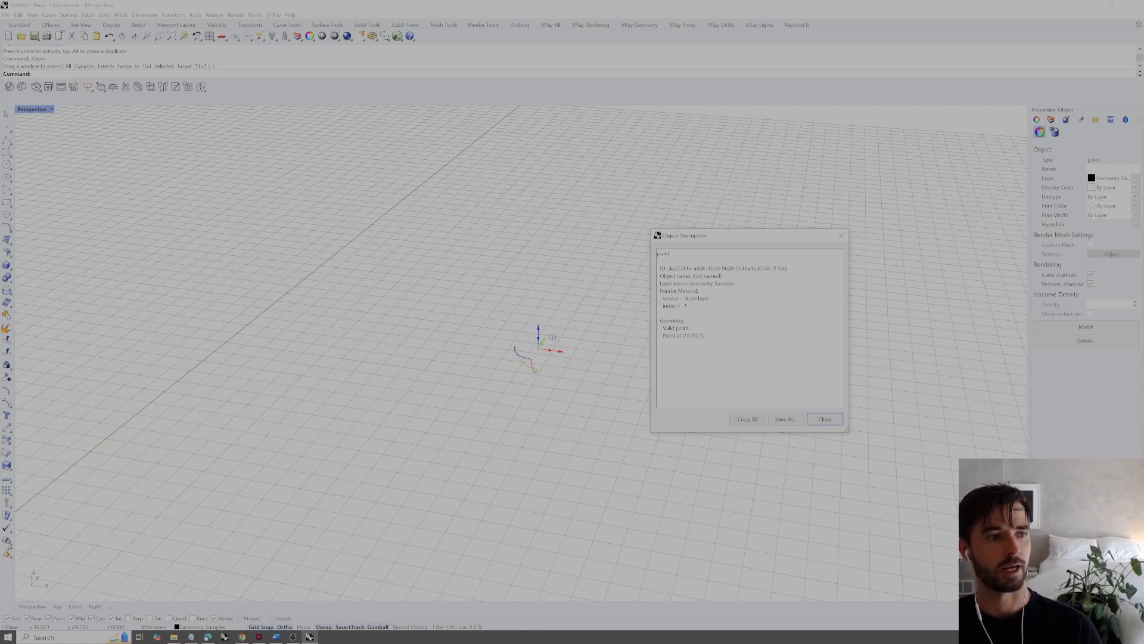
click(824, 419)
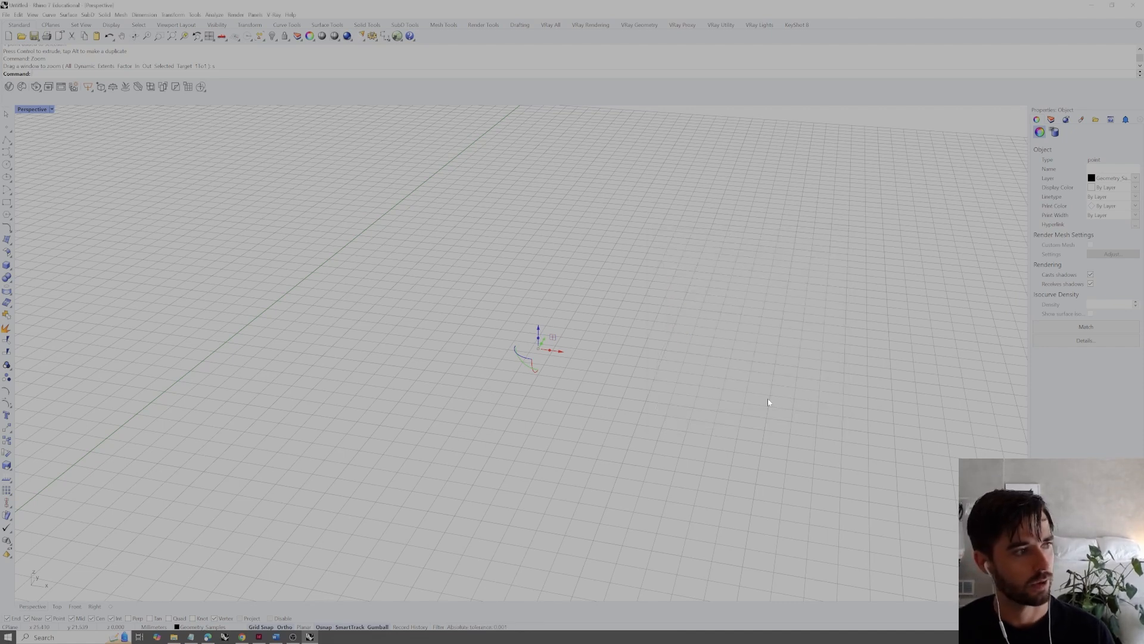
Turn the Gumball off and back on while the point is selected
right_drag(576, 406, 538, 398)
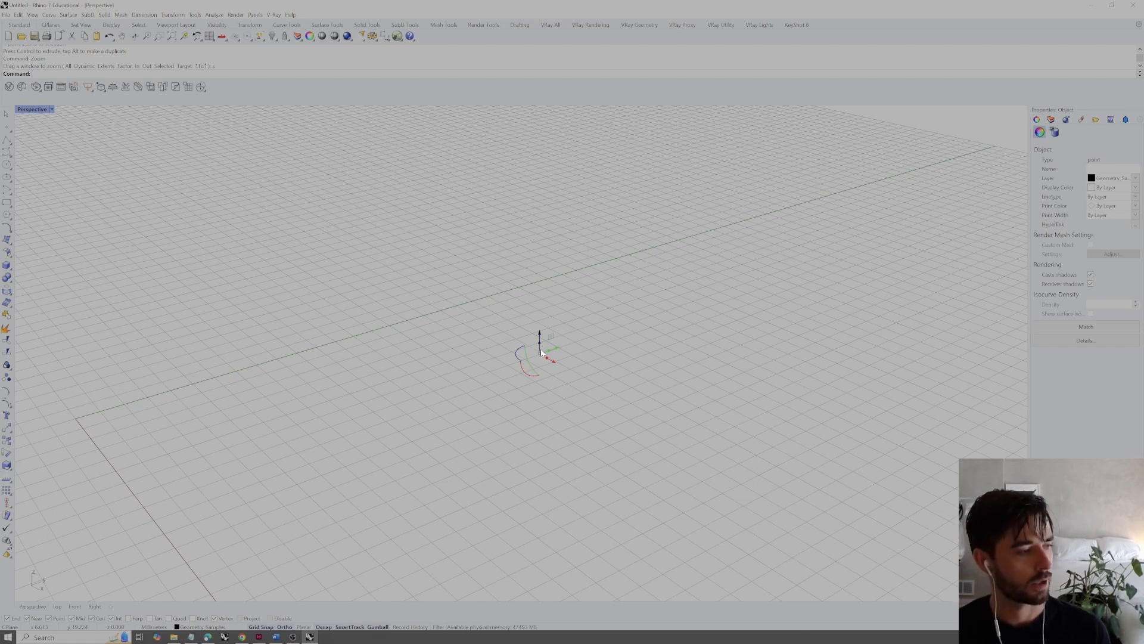
click(381, 628)
click(381, 627)
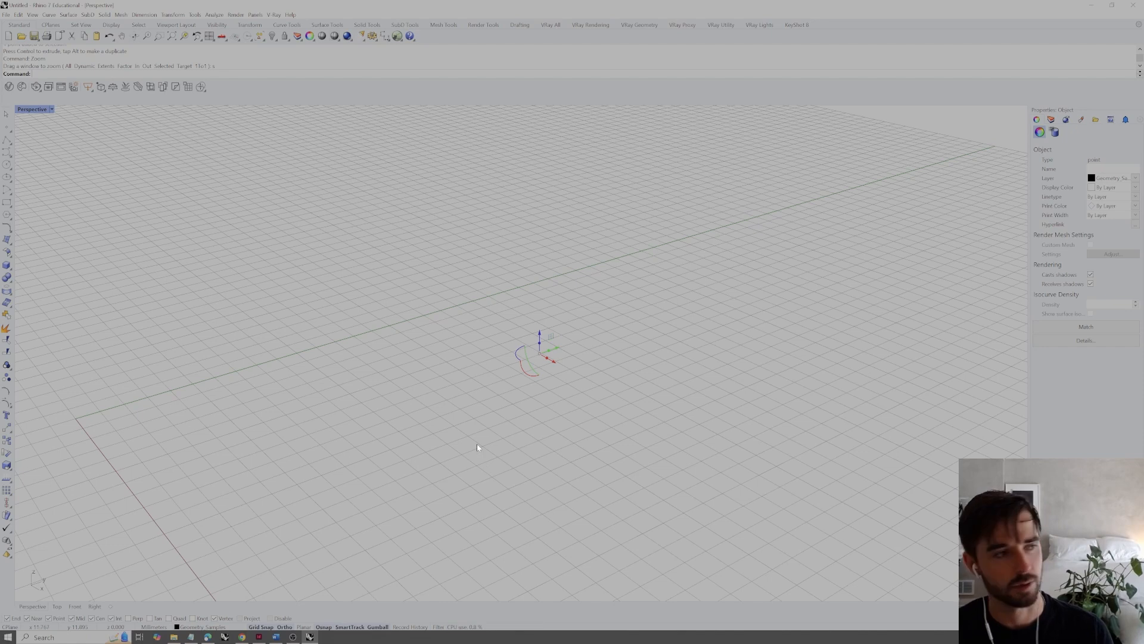
Move the point freehand along the Y, X and Z axes with the Gumball arrows
right_drag(588, 384, 561, 354)
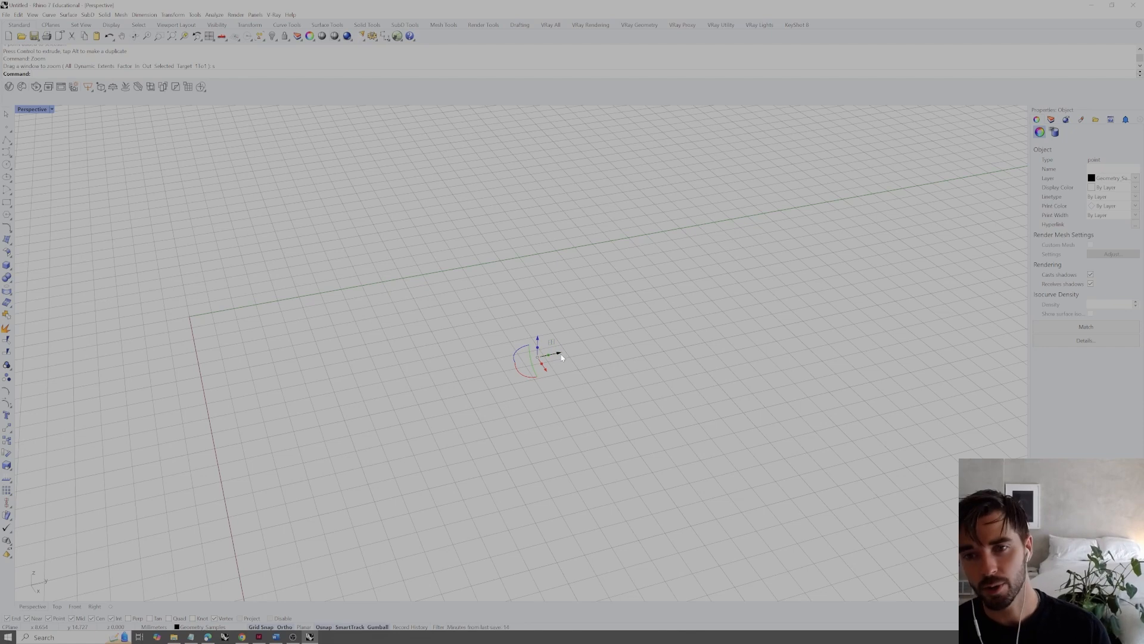
drag(540, 355, 612, 352)
right_drag(613, 354, 590, 398)
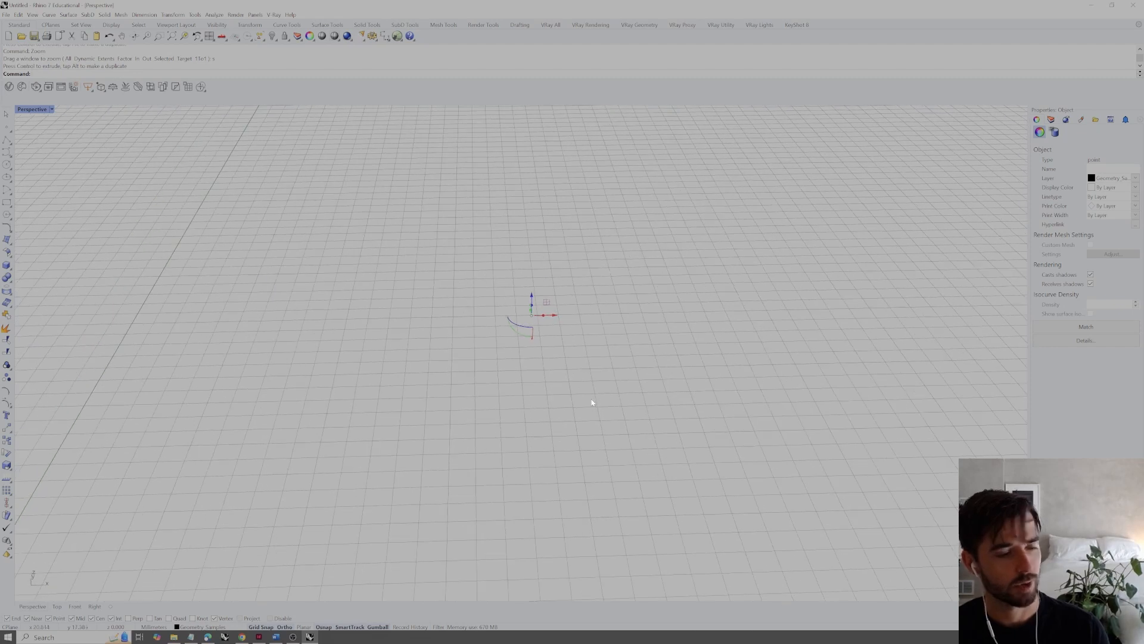
drag(553, 321, 674, 313)
right_drag(704, 349, 615, 344)
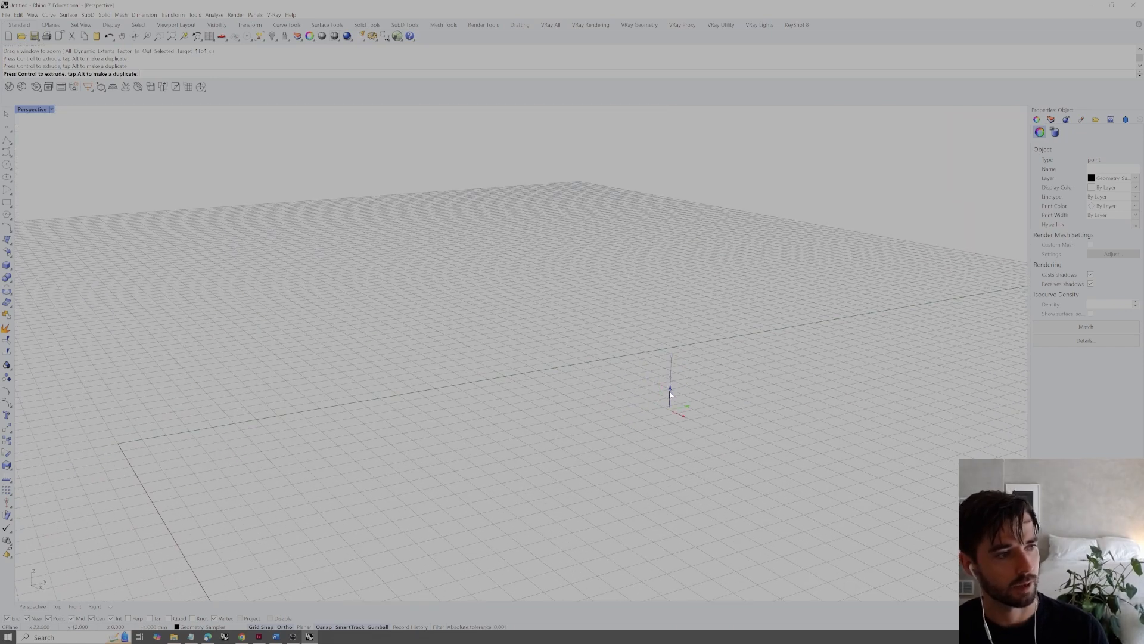
right_drag(508, 376, 604, 375)
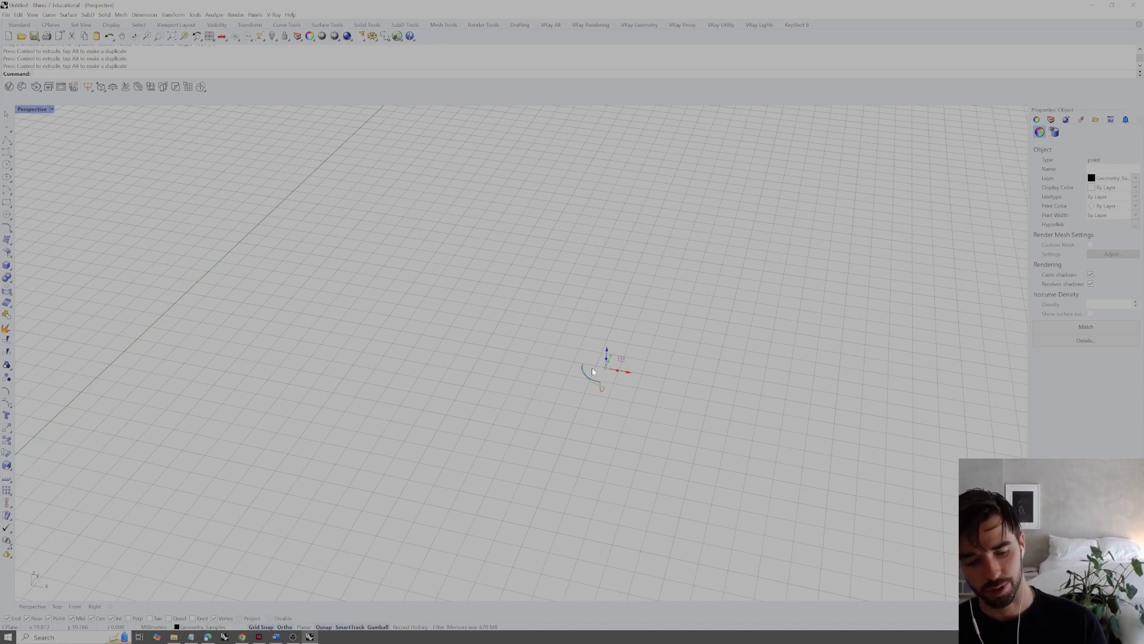
right_drag(592, 371, 564, 394)
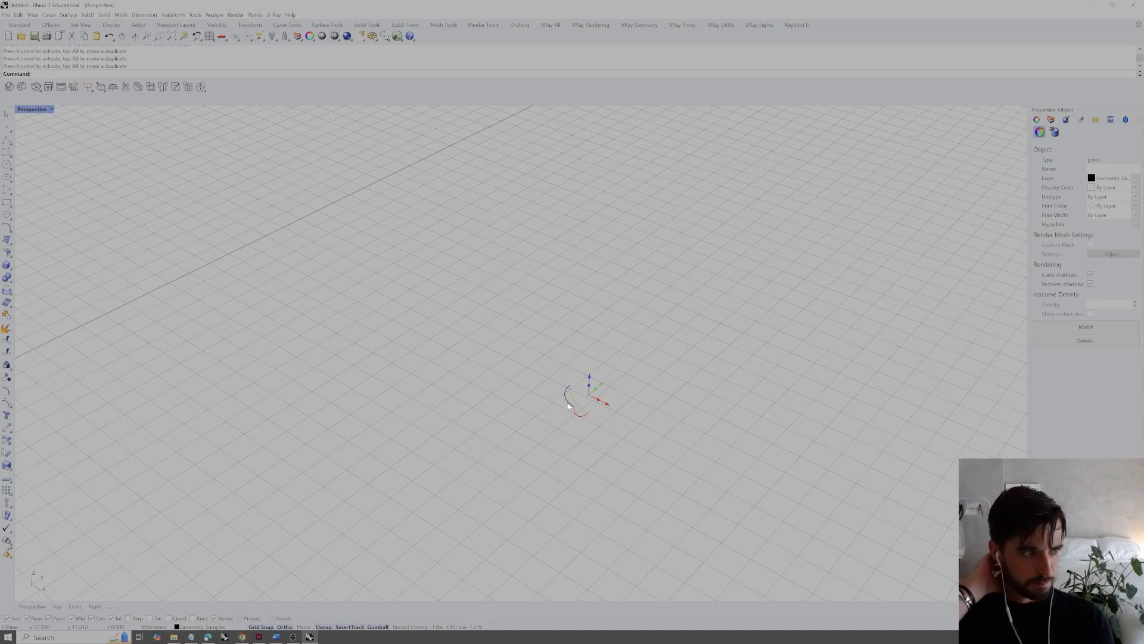
right_drag(613, 398, 638, 398)
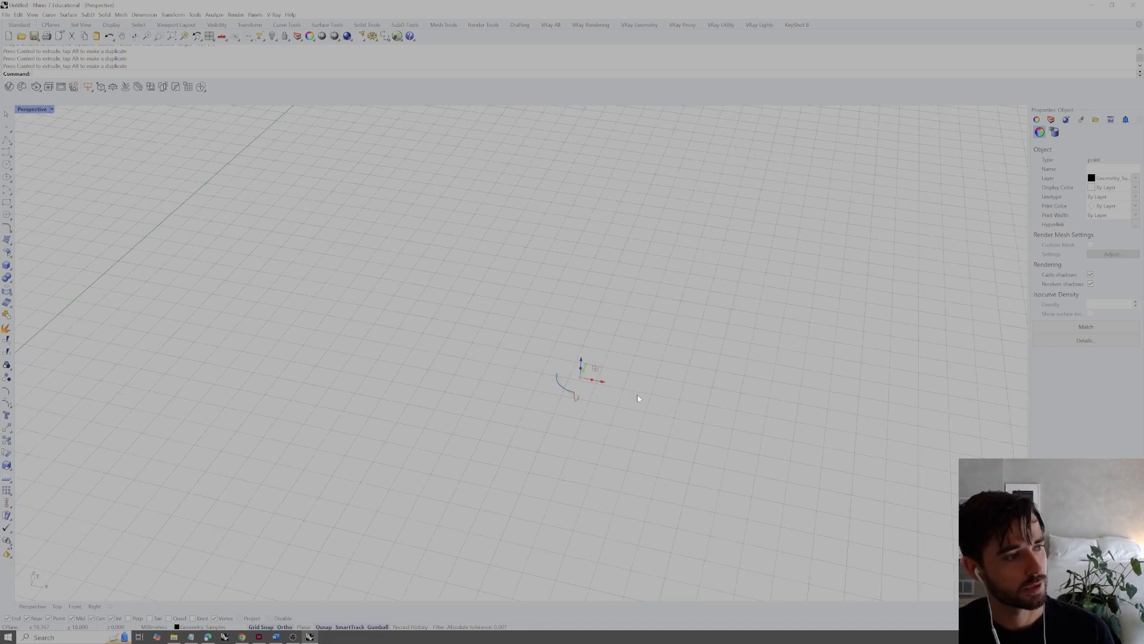
Move the point along X by exact distances entered at the Gumball's X arrow, including a move in the opposite direction
click(603, 384)
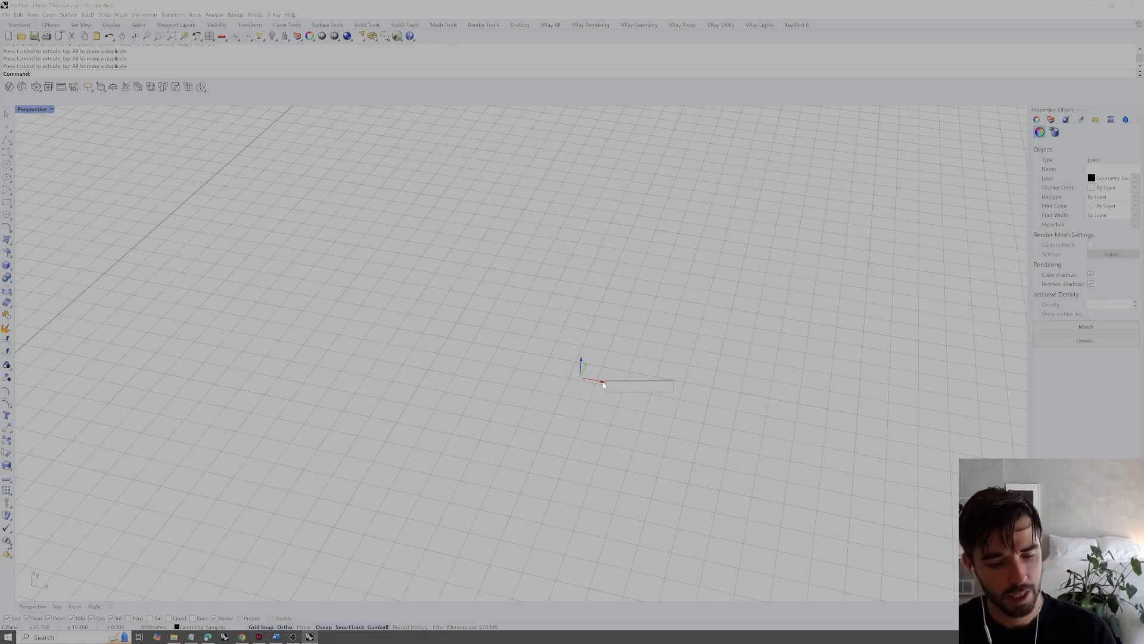
key(Return)
scroll(605, 372, down, 8)
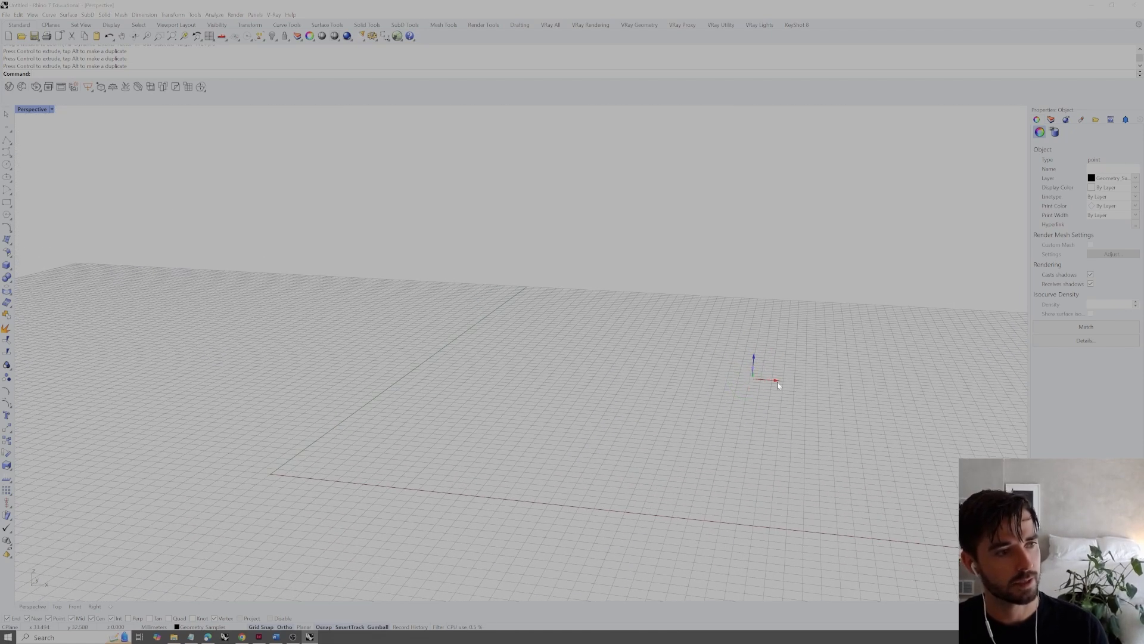
key(BackSpace)
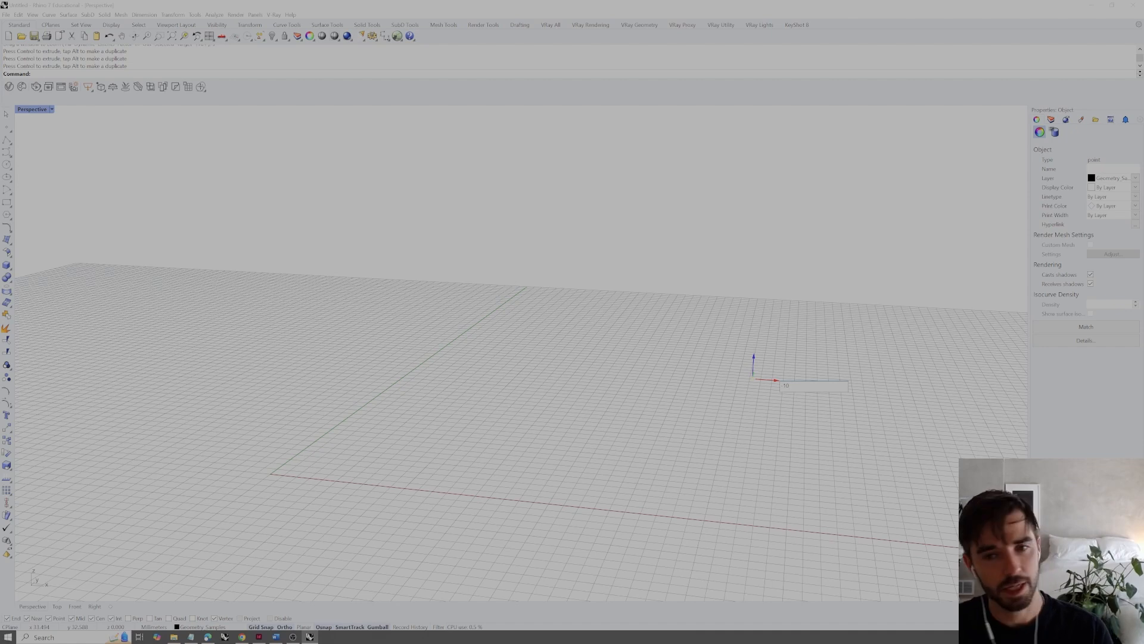
key(Return)
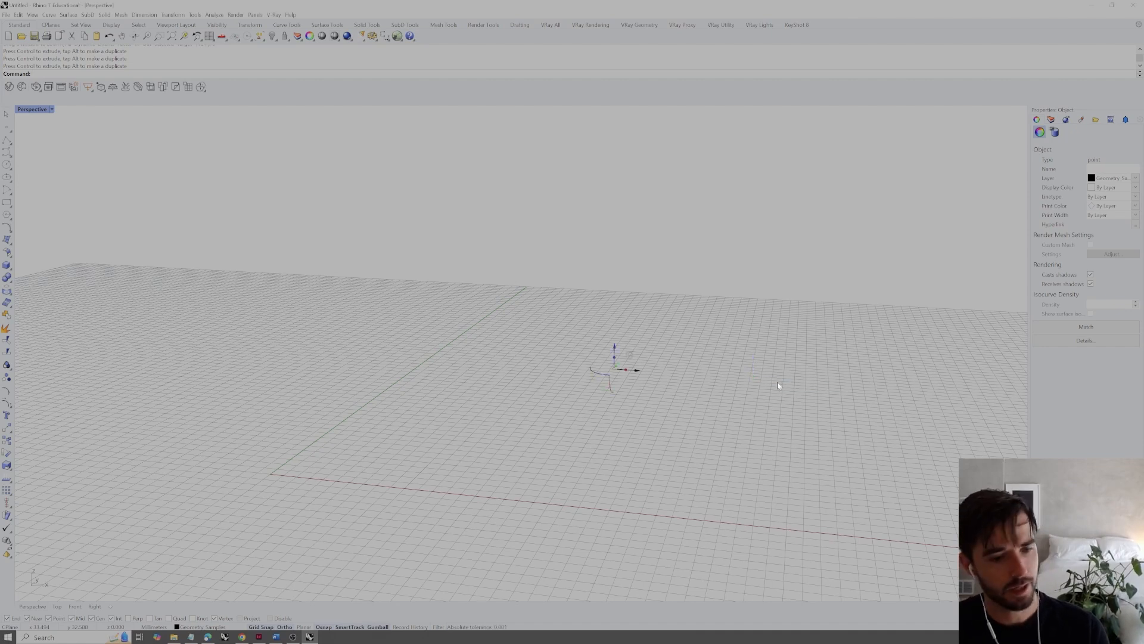
click(637, 371)
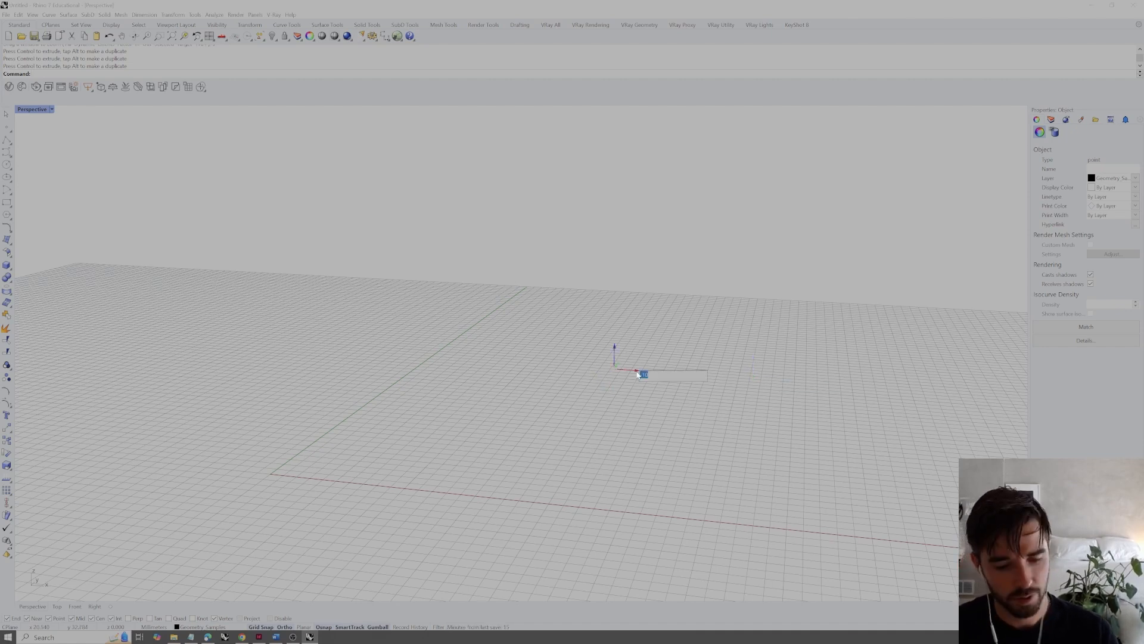
key(Return)
Move the point by an exact distance in the negative Y direction and by -2.5 along Z using the Gumball arrows
right_drag(614, 375, 606, 396)
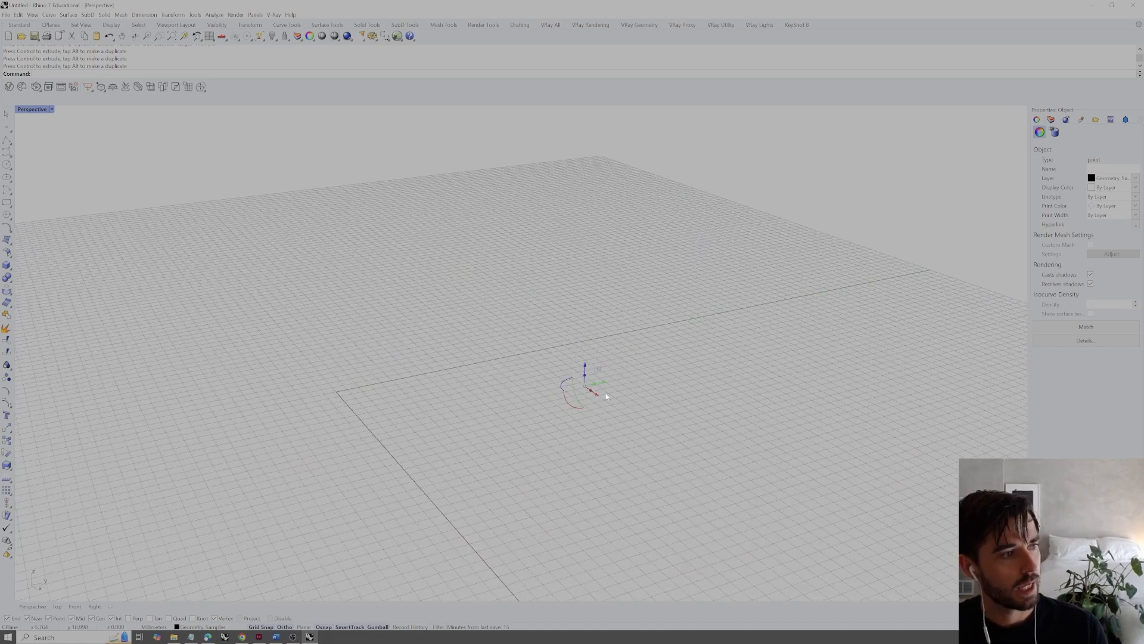
click(608, 386)
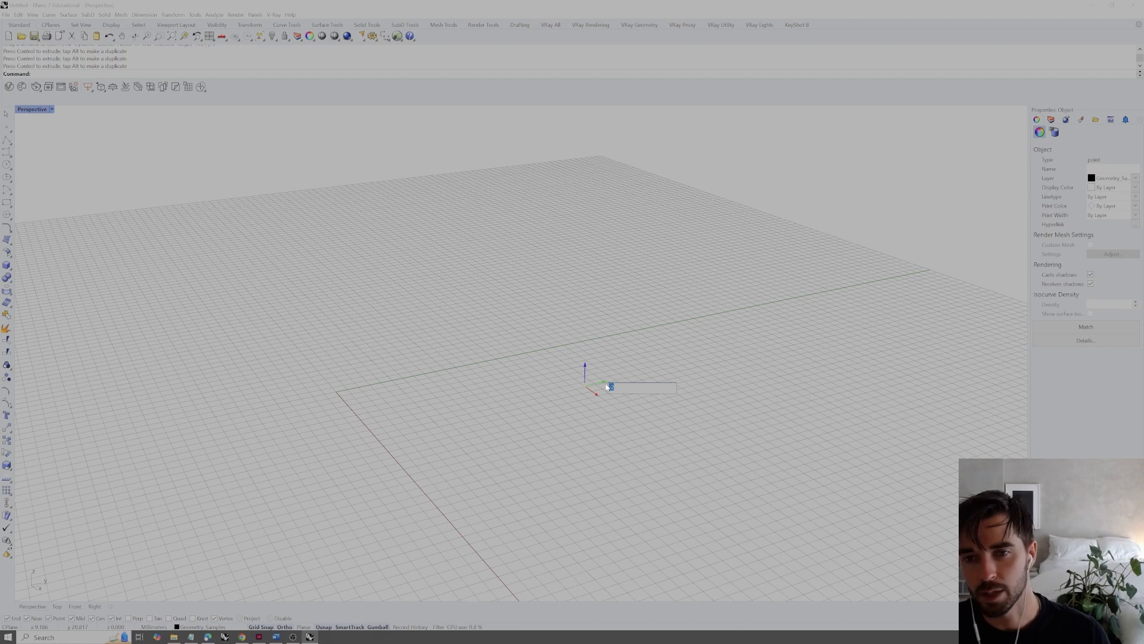
key(Return)
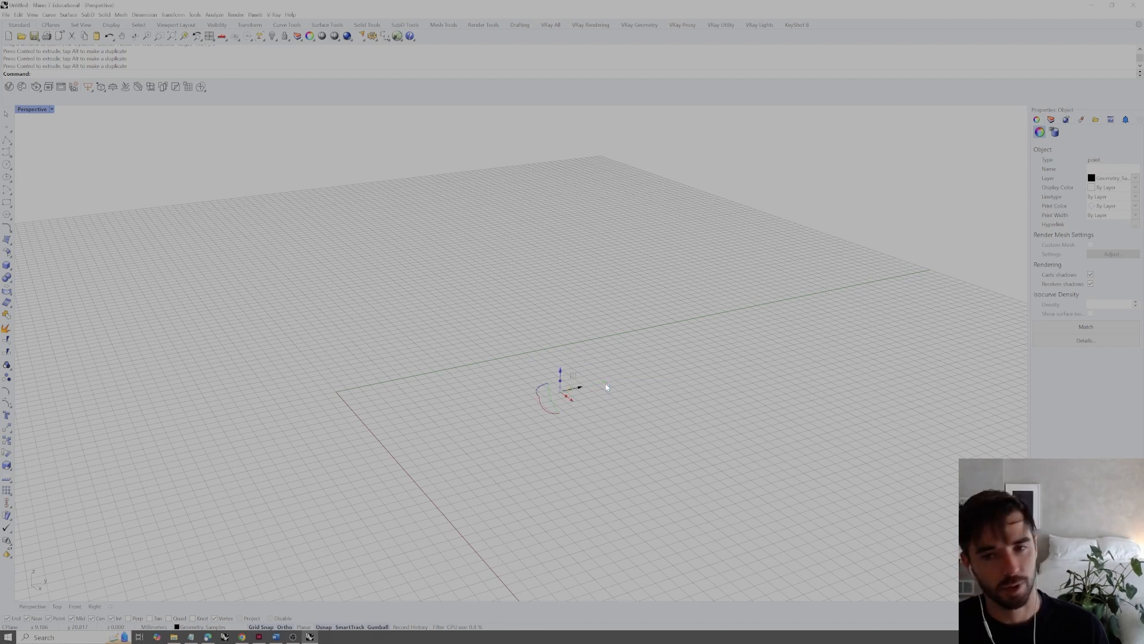
click(560, 370)
text(-2.5)
key(Return)
Reselect the point and move it with the Move command from its own location to 0,0,0
click(617, 374)
right_drag(489, 410, 600, 426)
drag(597, 391, 549, 427)
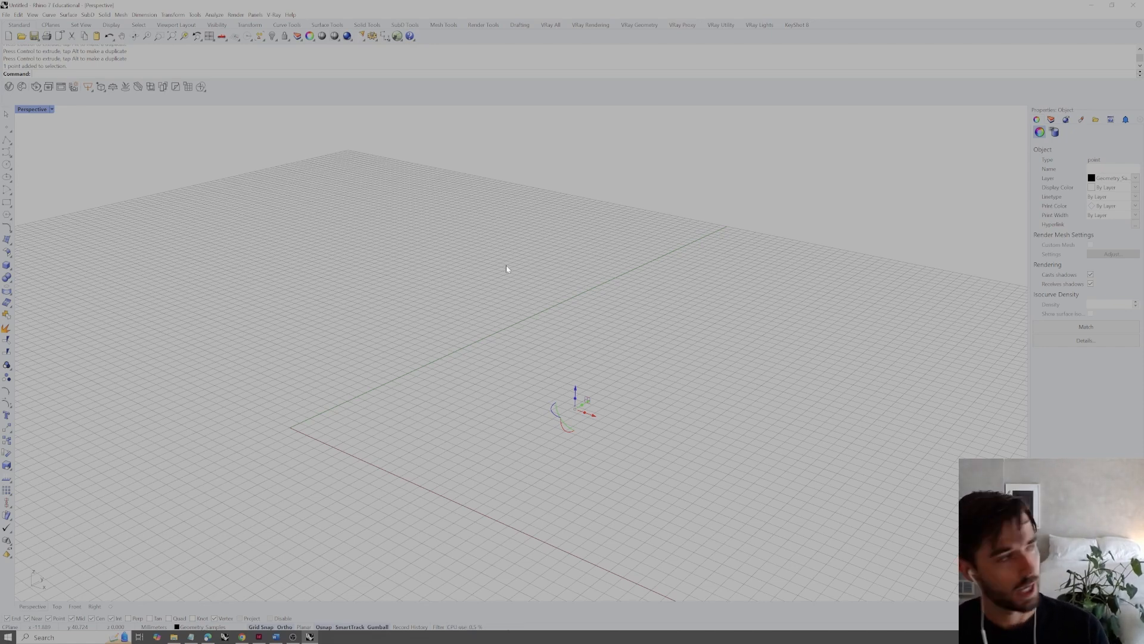
text(Move)
key(Return)
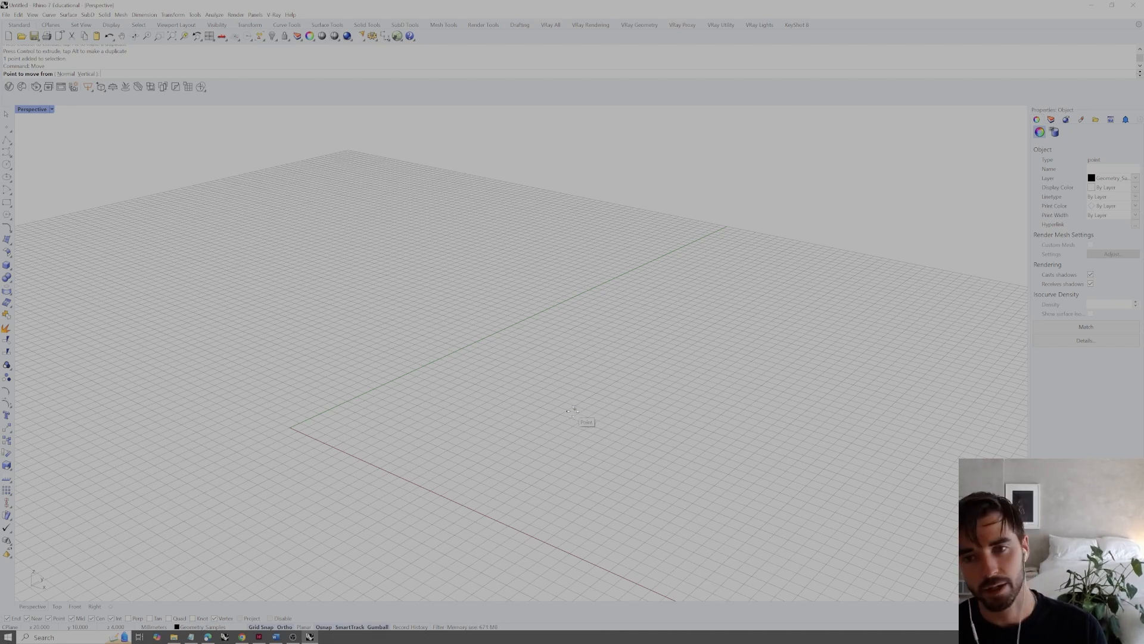
mouse_move(573, 410)
right_down()
mouse_move(592, 414)
mouse_move(607, 392)
mouse_move(586, 401)
right_up()
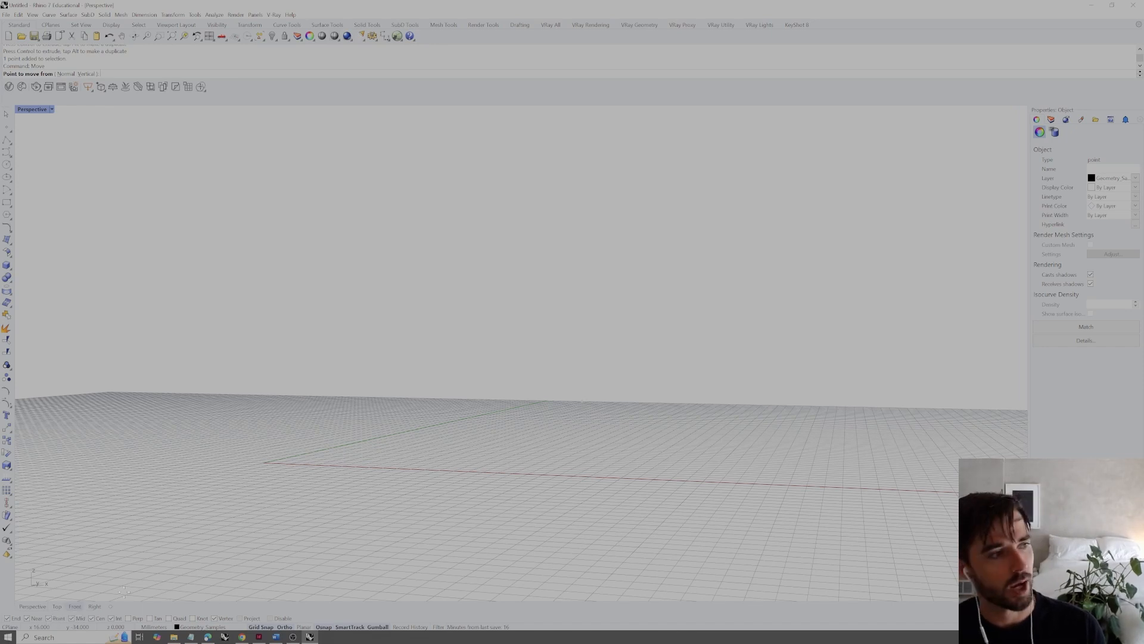
right_drag(417, 489, 520, 422)
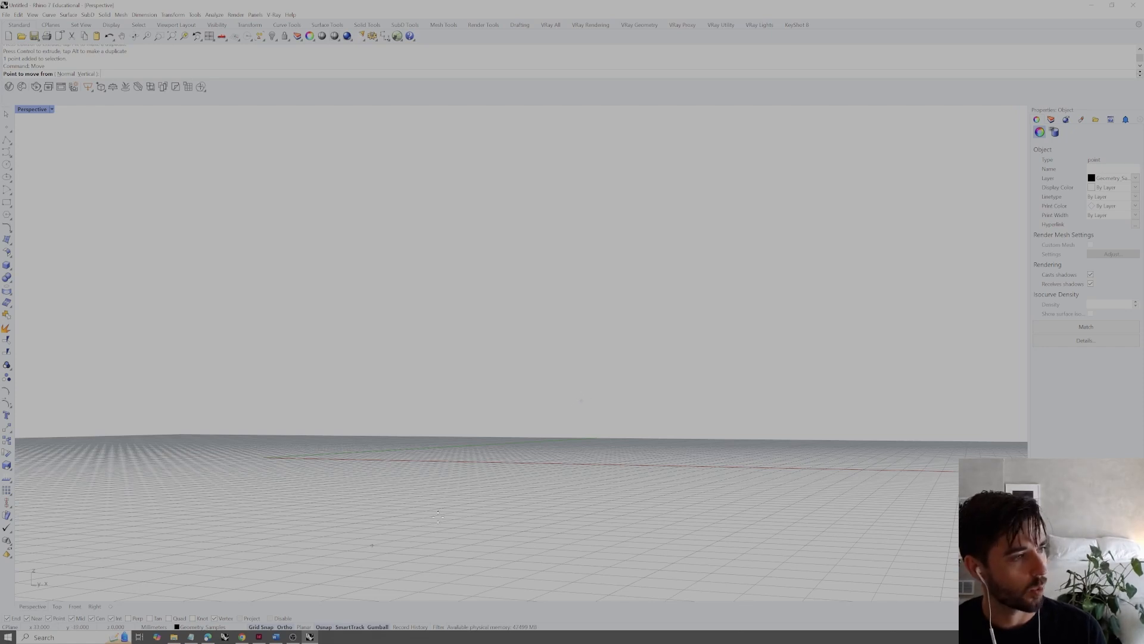
click(583, 400)
right_drag(584, 401, 593, 429)
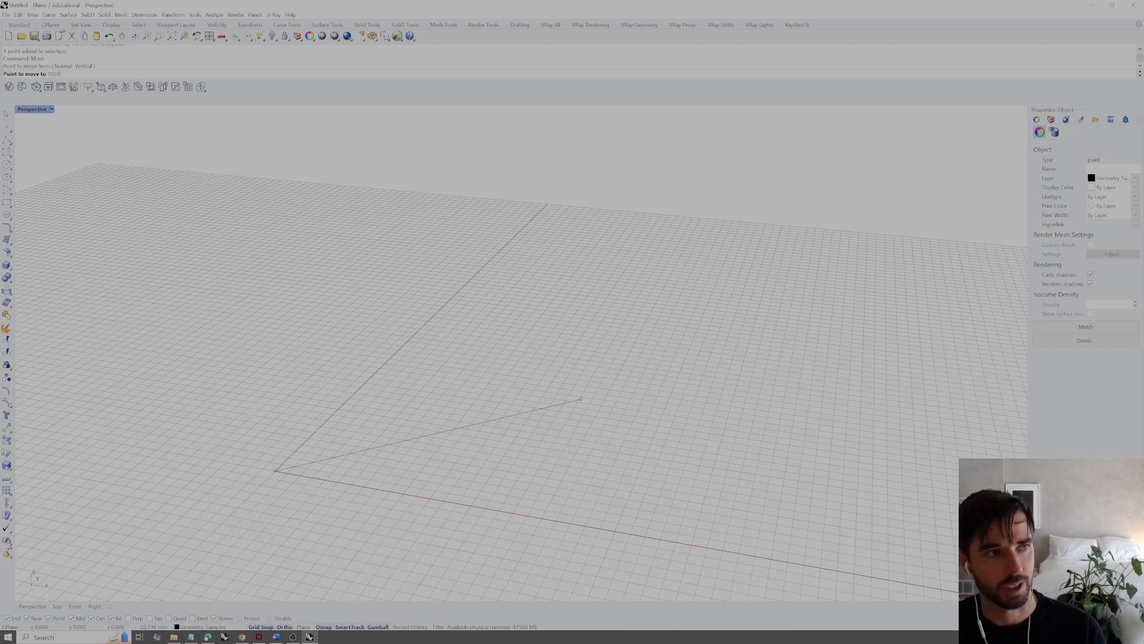
key(Return)
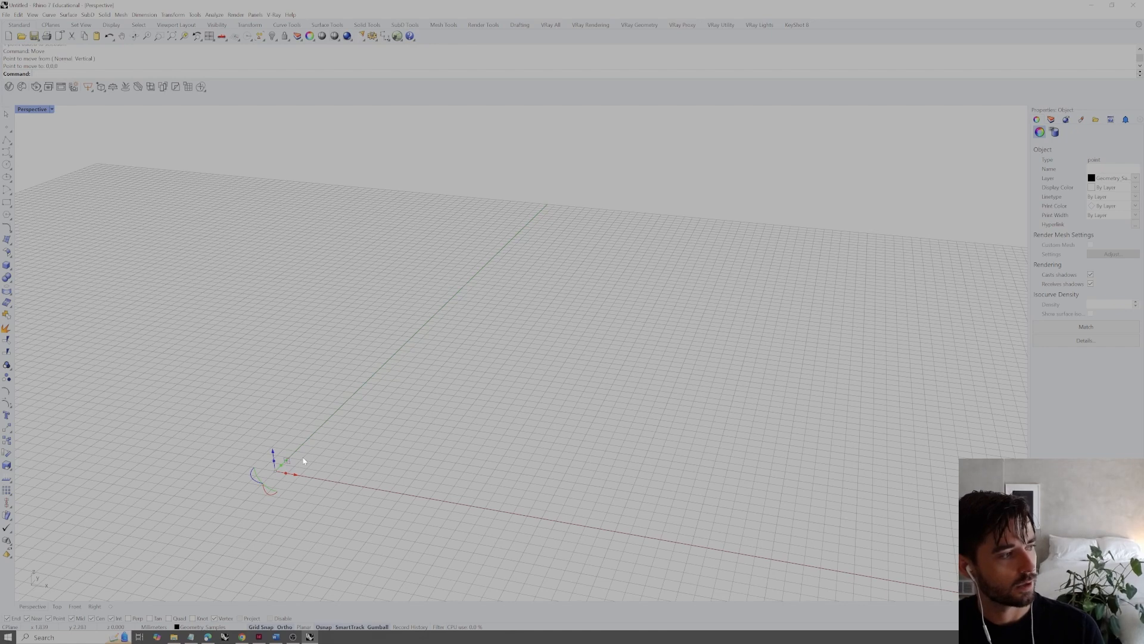
Reselect the point at the origin and examine its coordinates in the object details
right_drag(331, 467, 391, 447)
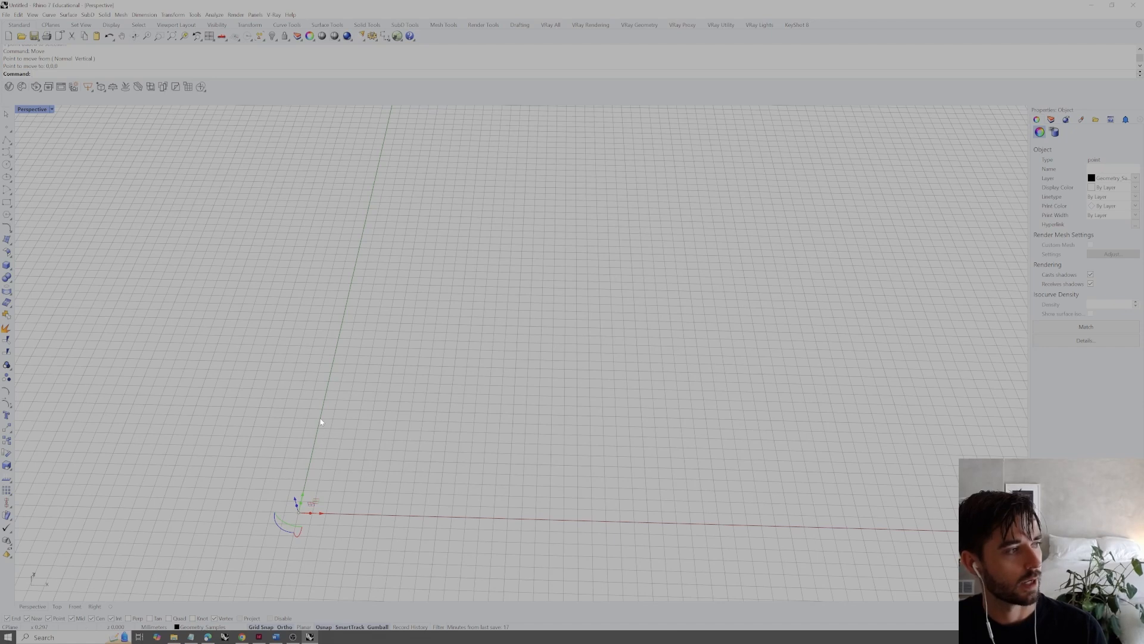
right_drag(315, 445, 464, 430)
click(470, 441)
scroll(470, 443, down, 6)
scroll(422, 441, up, 3)
click(428, 458)
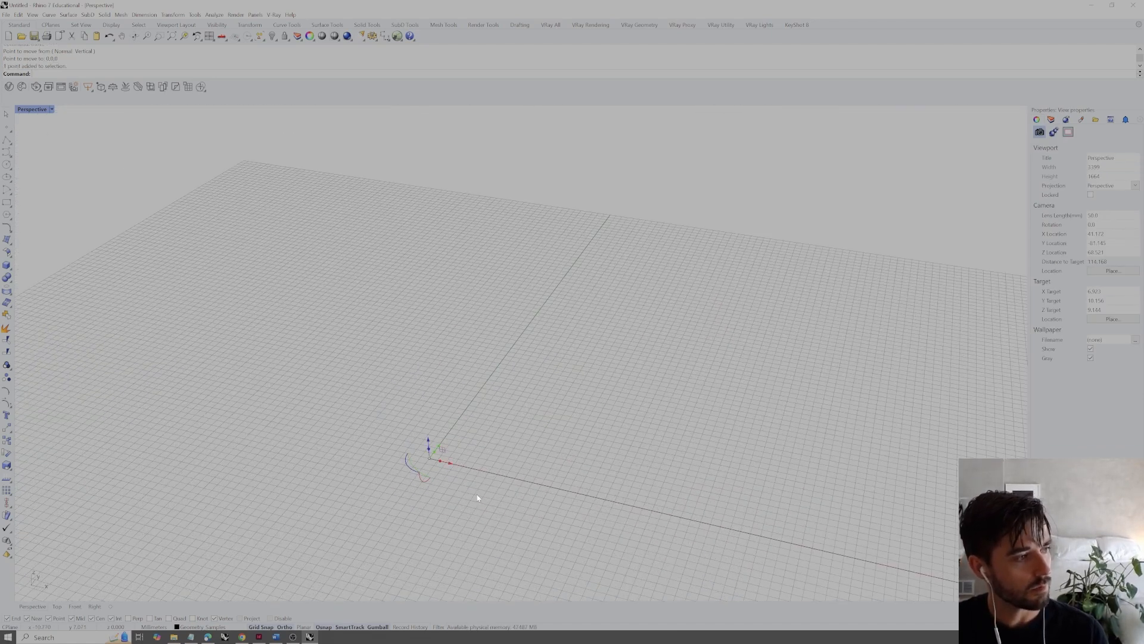
click(1084, 341)
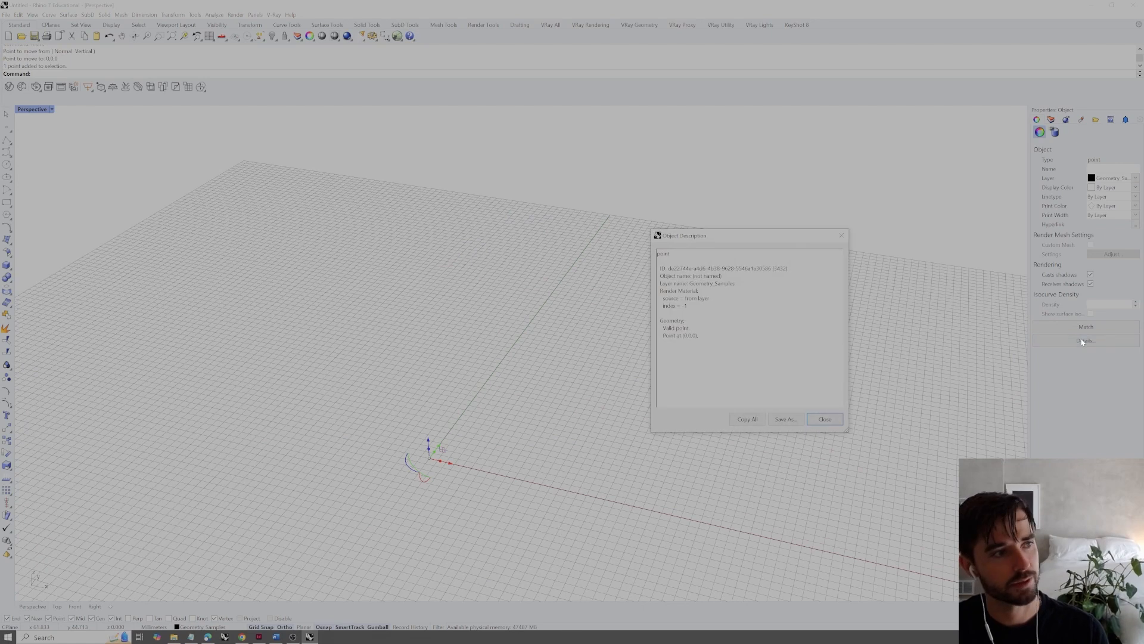
drag(698, 336, 663, 336)
click(713, 349)
click(818, 420)
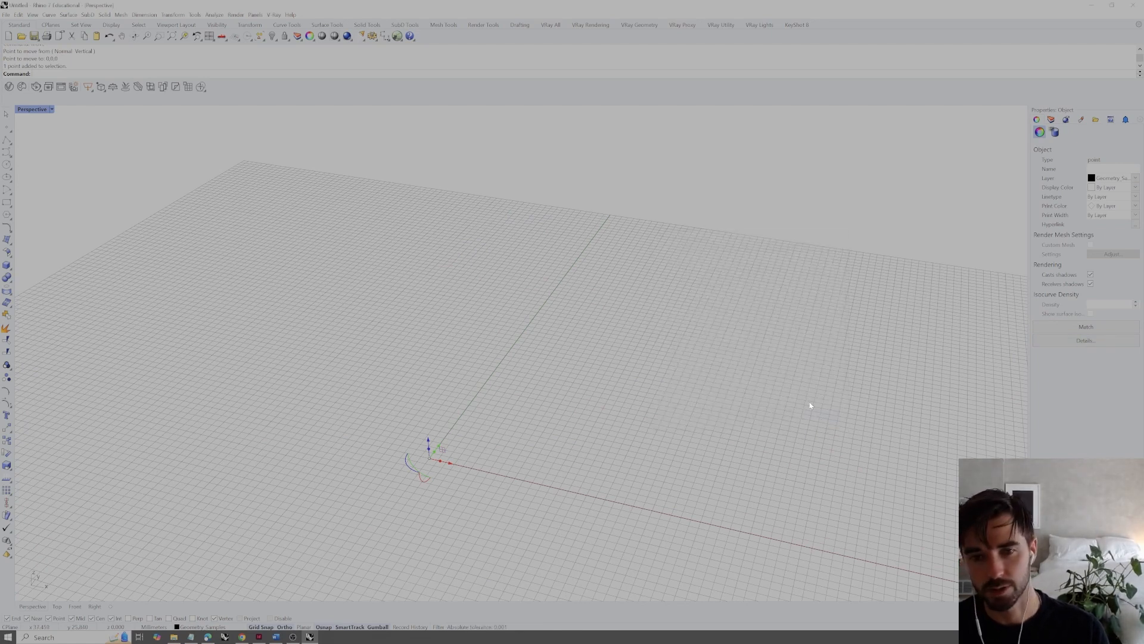
Select the point at the origin with a selection window, and clear the selection
click(532, 422)
drag(512, 438, 382, 482)
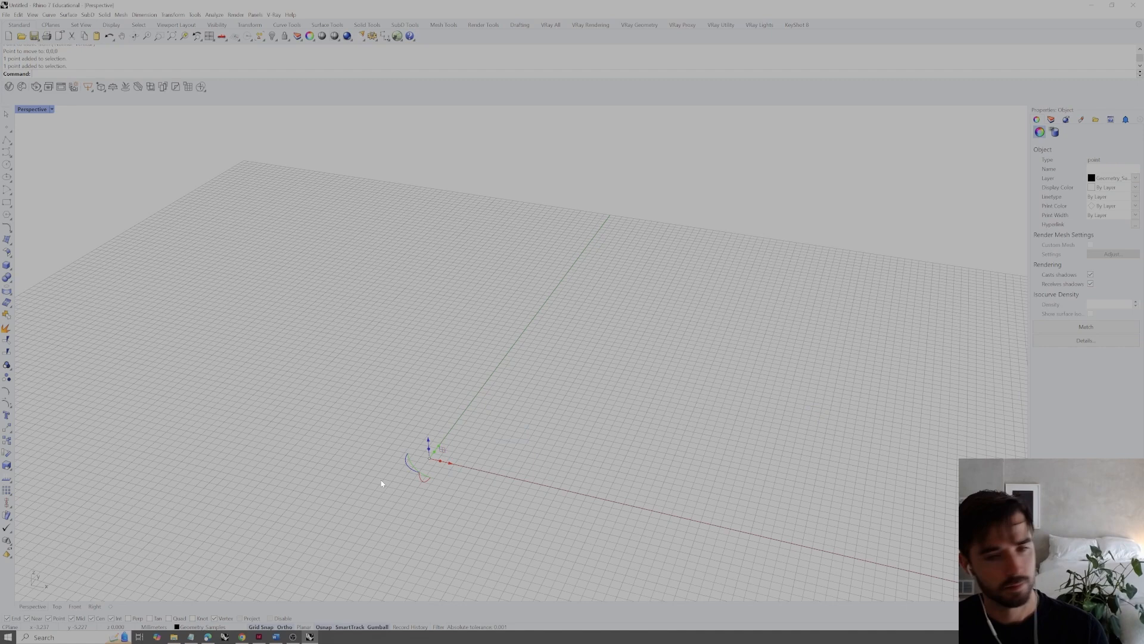
right_drag(562, 456, 577, 464)
click(577, 464)
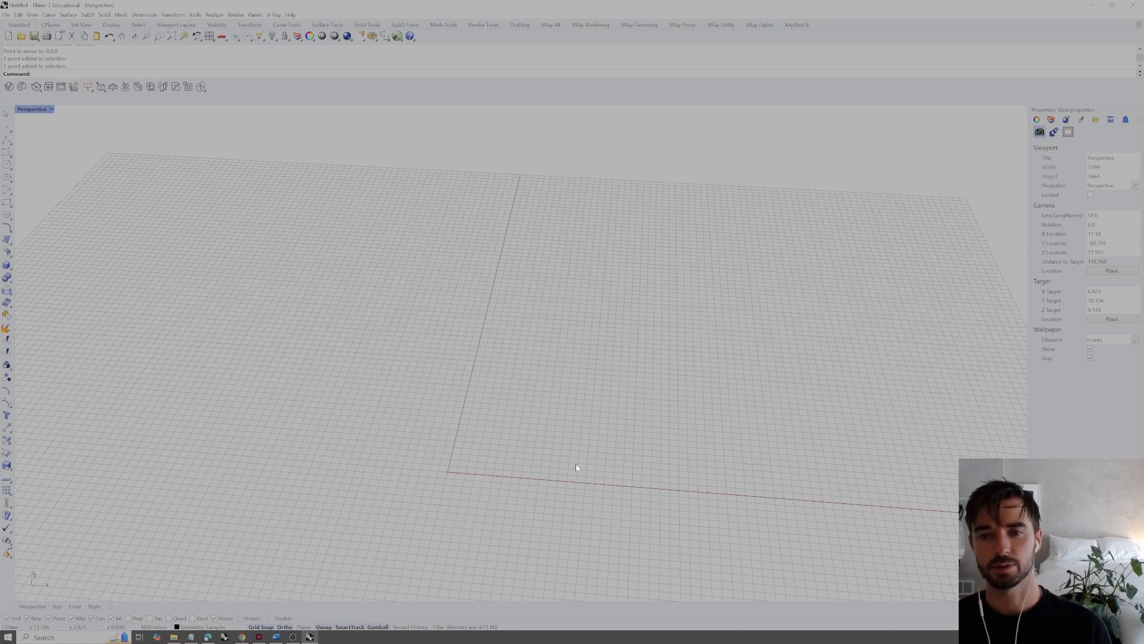
right_drag(513, 459, 513, 475)
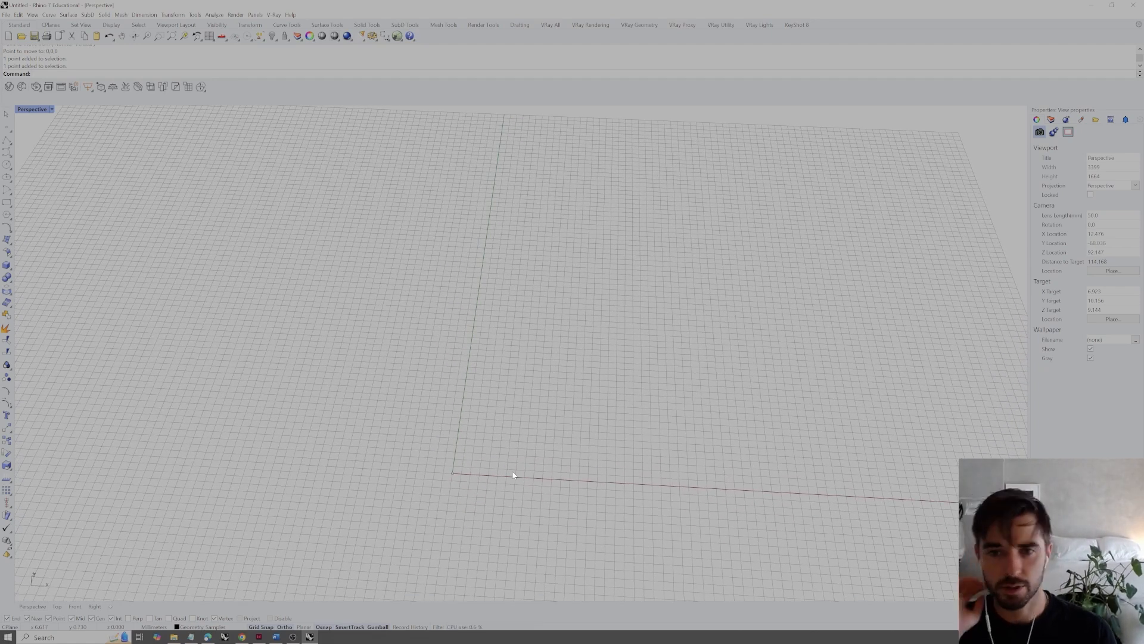
Select the point at the origin and make a duplicate of it away from the origin with the Gumball
click(453, 473)
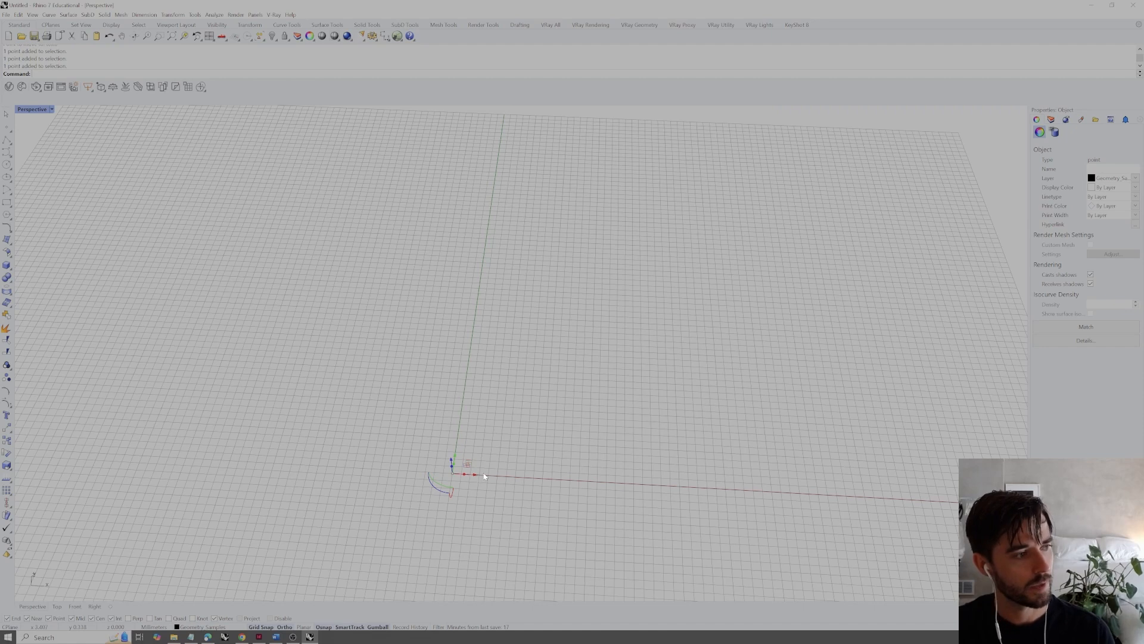
right_drag(484, 477, 444, 454)
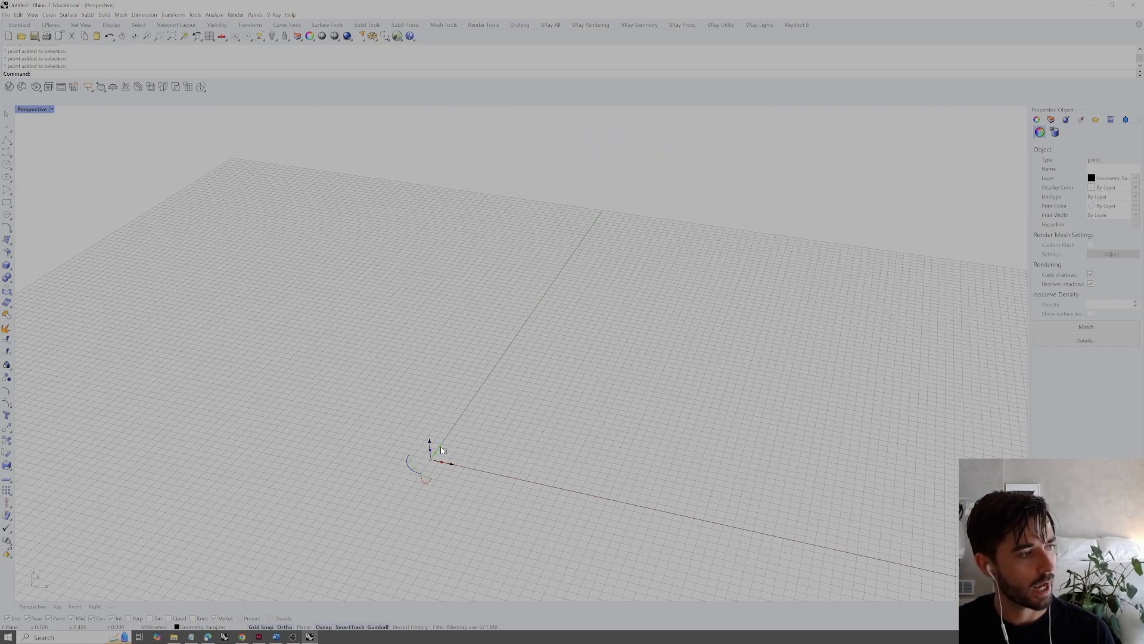
drag(445, 442, 531, 368)
right_drag(541, 433, 568, 433)
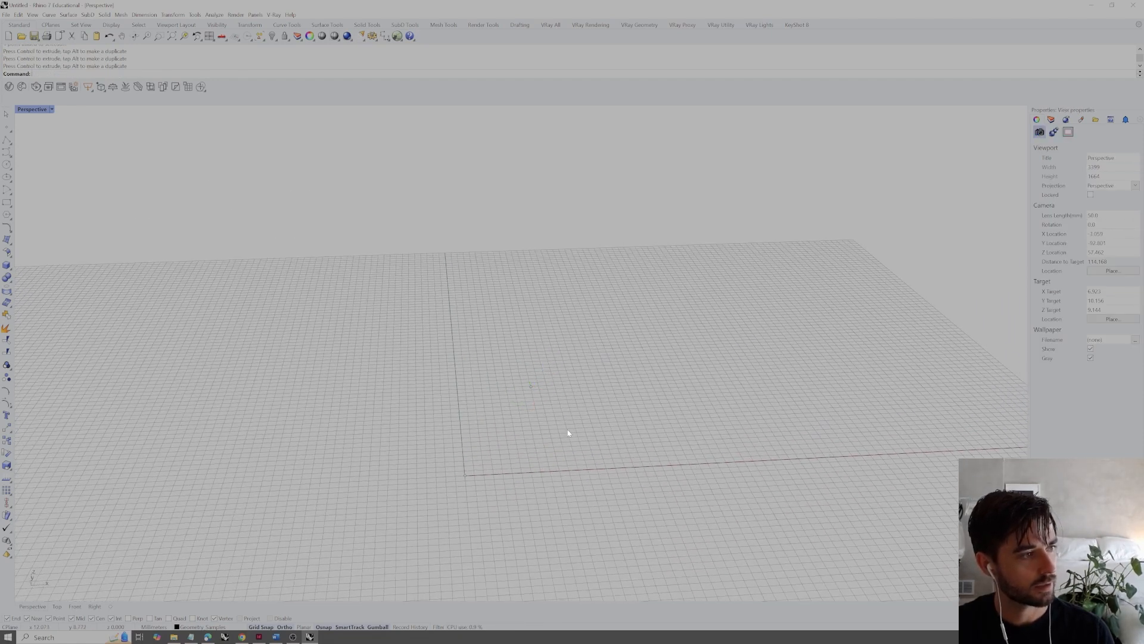
Draw a line from the point at the origin to the duplicated point, snapping to both points
text(line)
key(Return)
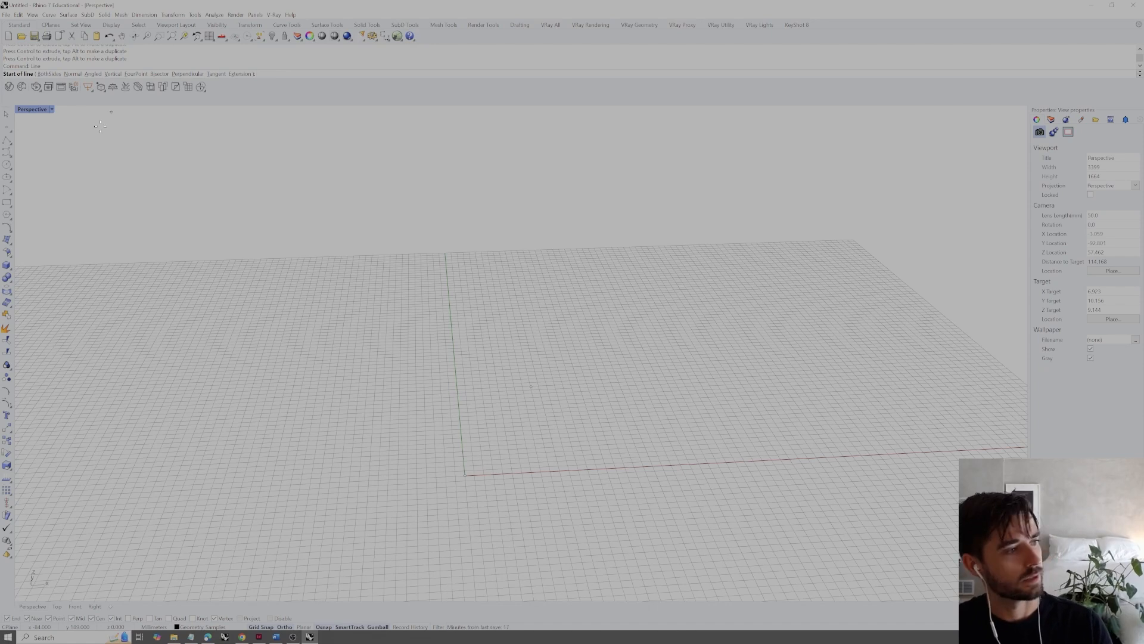
click(465, 475)
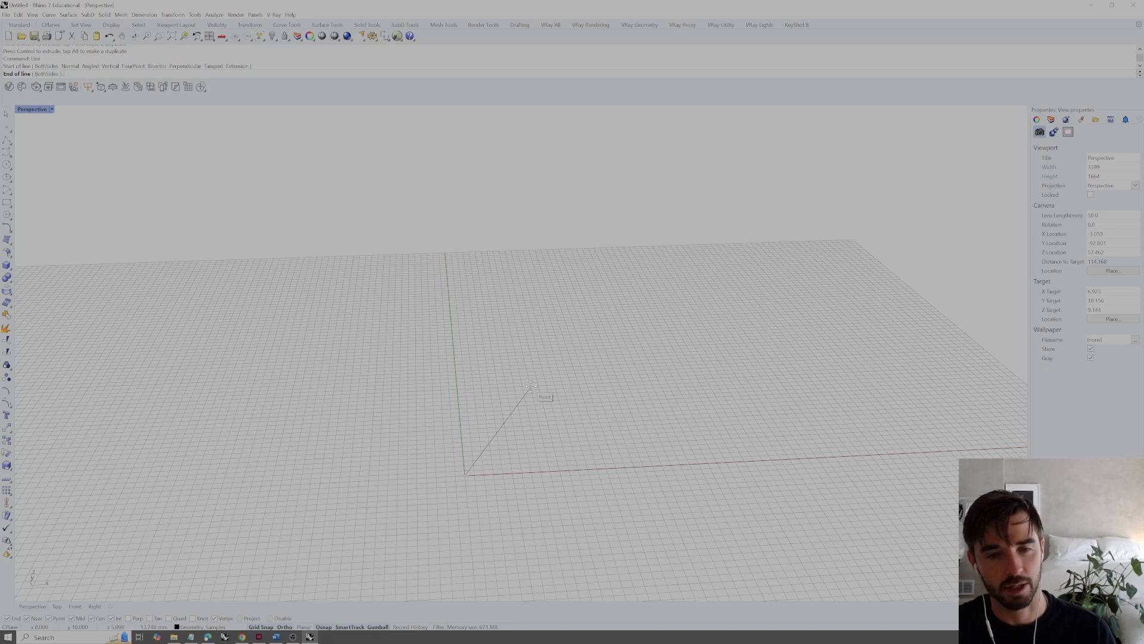
click(531, 386)
Delete the line together with the two points at its ends
right_drag(531, 388, 524, 429)
click(501, 426)
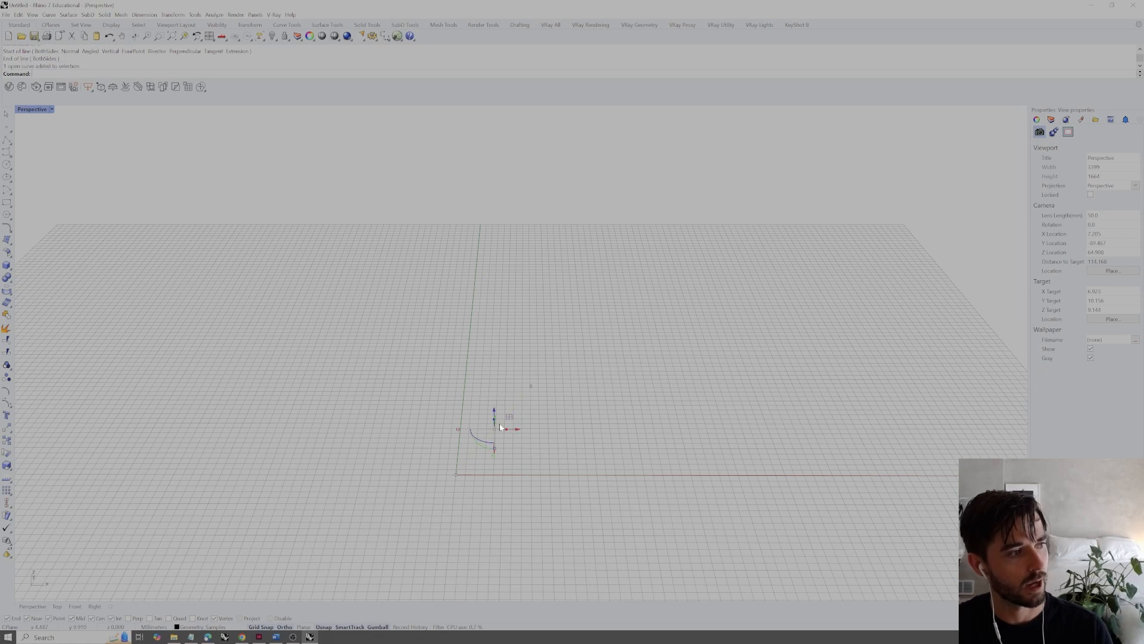
drag(600, 325, 363, 548)
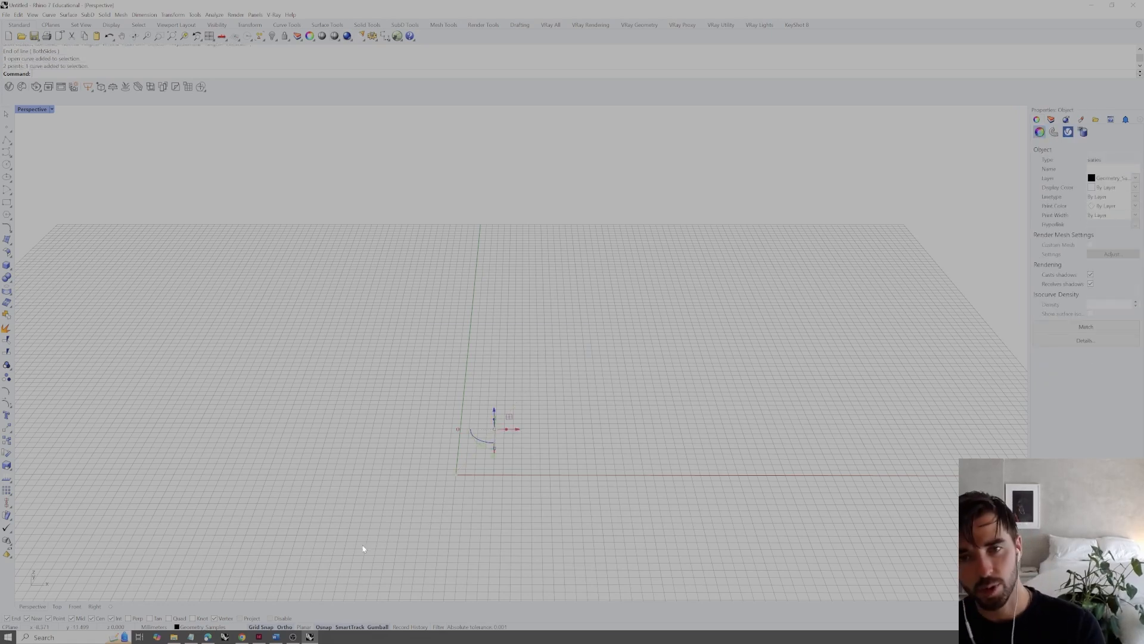
key(Delete)
Draw a new line between two freely picked locations on the construction plane and select it
text(line)
key(Return)
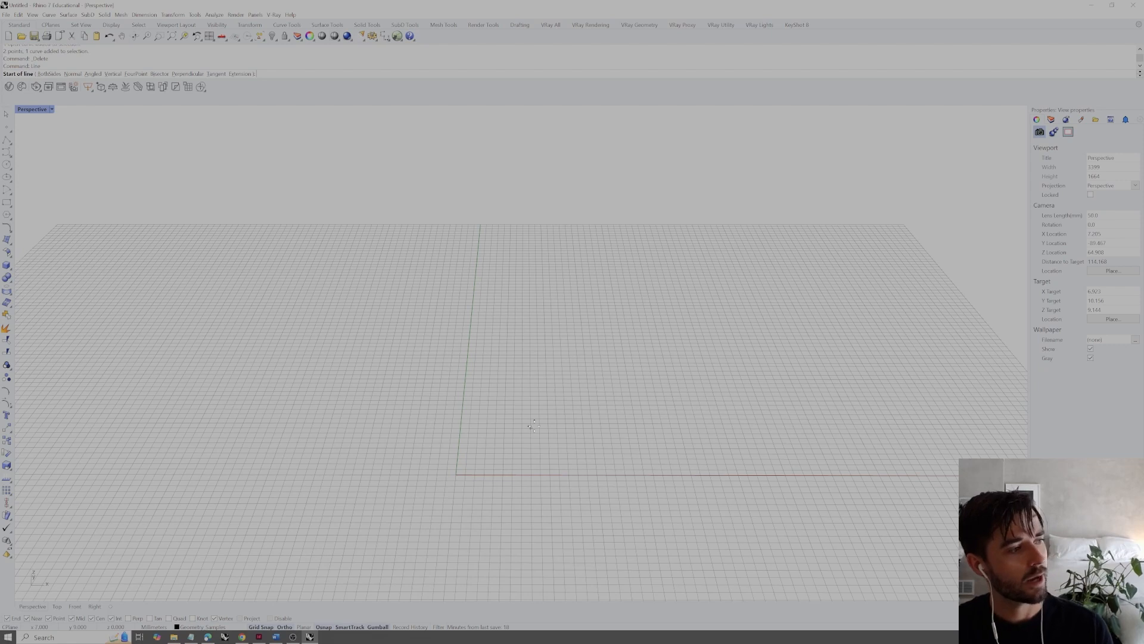
click(496, 429)
mouse_move(594, 427)
right_down()
mouse_move(583, 442)
mouse_move(649, 398)
mouse_move(574, 423)
right_up()
click(694, 332)
drag(575, 422, 534, 352)
right_drag(712, 380, 689, 316)
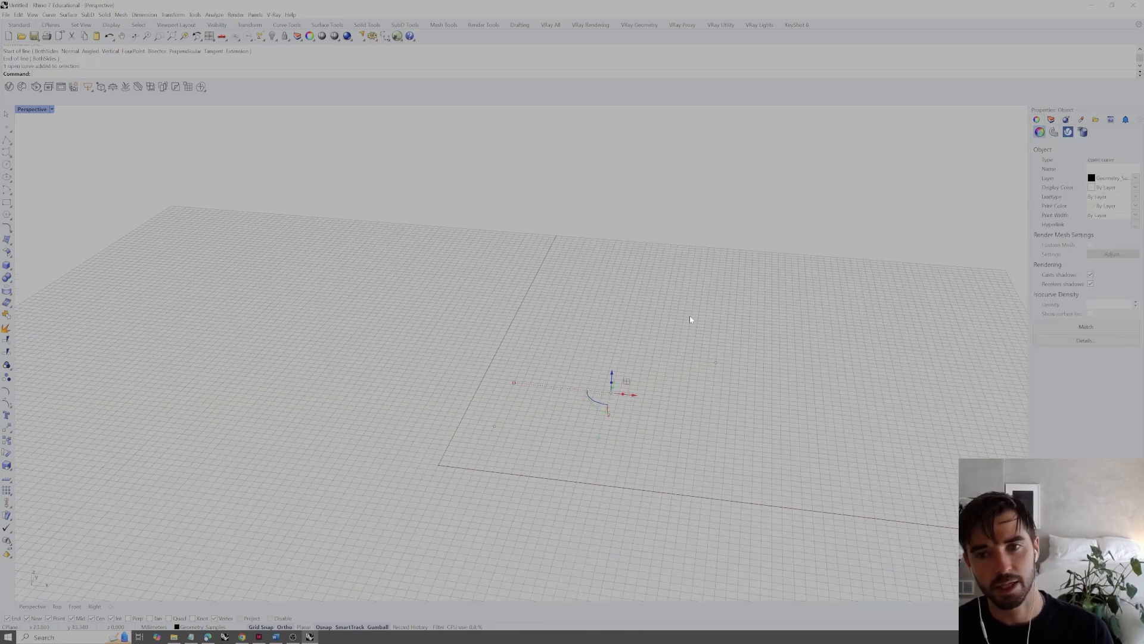
Move the line's far end point to several positions to change its length and direction, and clear the selection
click(715, 362)
right_drag(718, 358, 753, 387)
drag(753, 387, 717, 324)
right_drag(717, 325, 630, 218)
right_drag(679, 352, 385, 391)
right_drag(459, 364, 615, 422)
drag(615, 422, 524, 312)
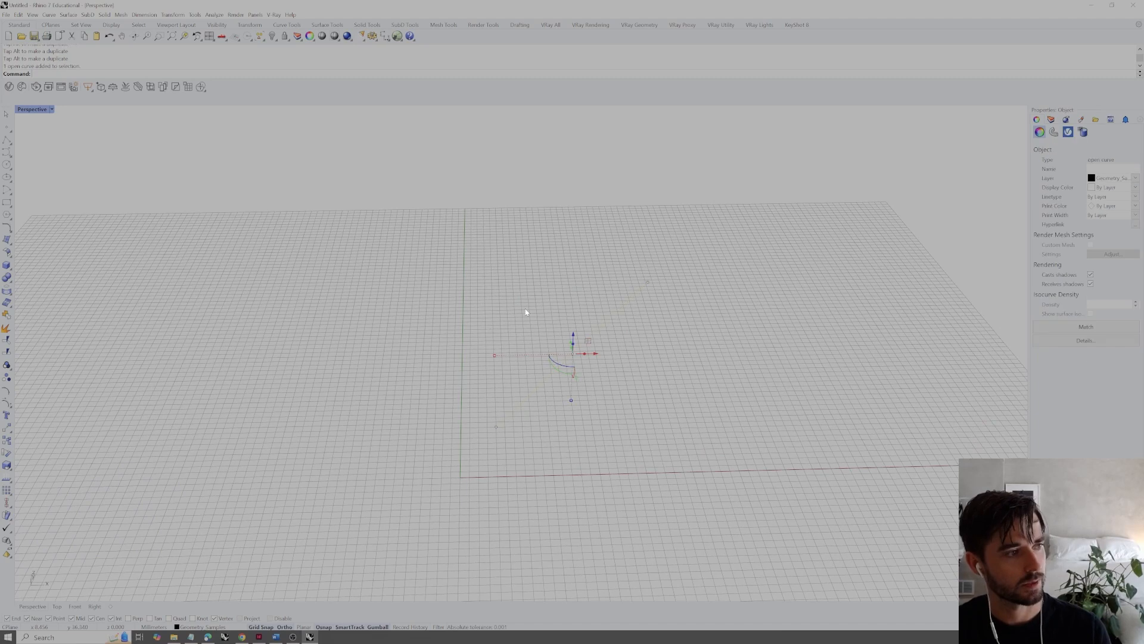
click(754, 417)
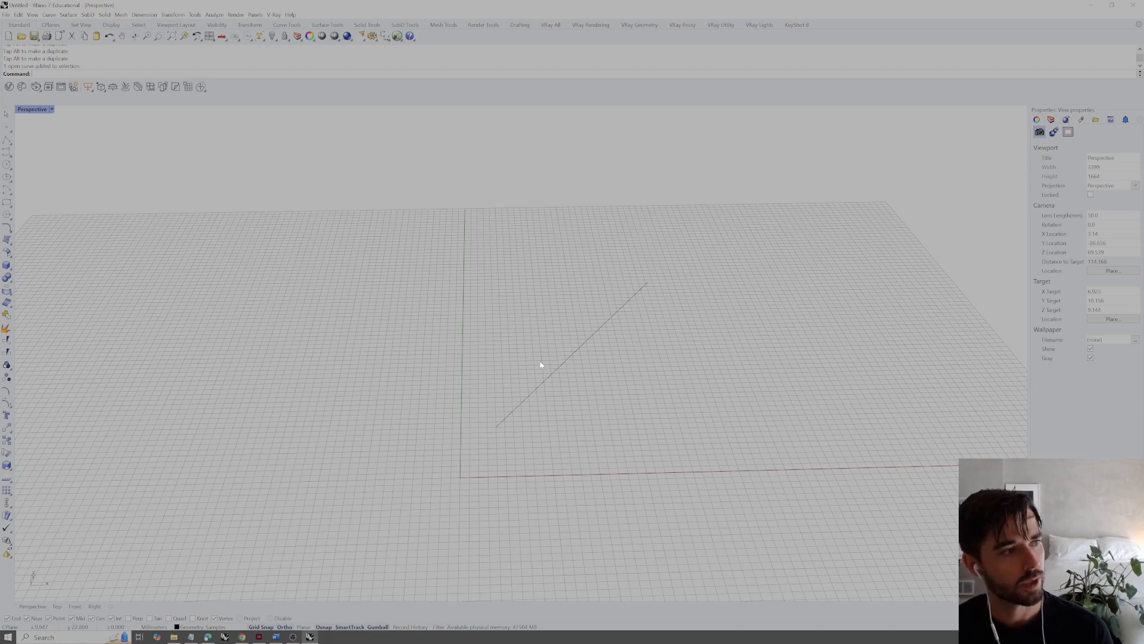
View the reshaped line from different angles and delete it
mouse_move(589, 342)
right_down()
mouse_move(574, 327)
mouse_move(584, 356)
right_up()
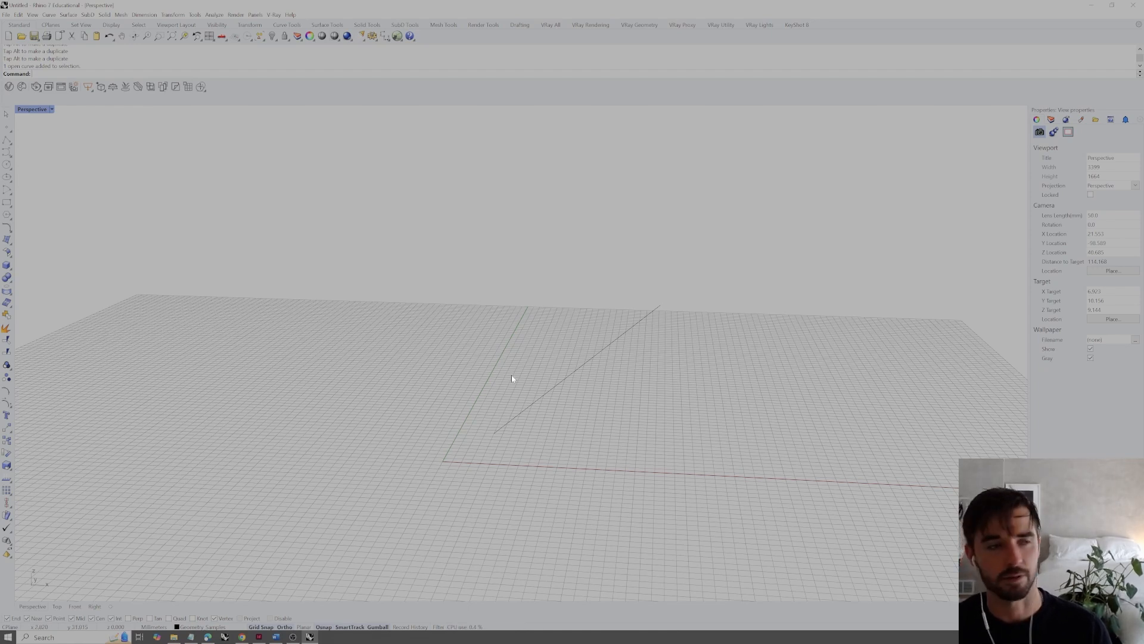
right_drag(521, 380, 547, 385)
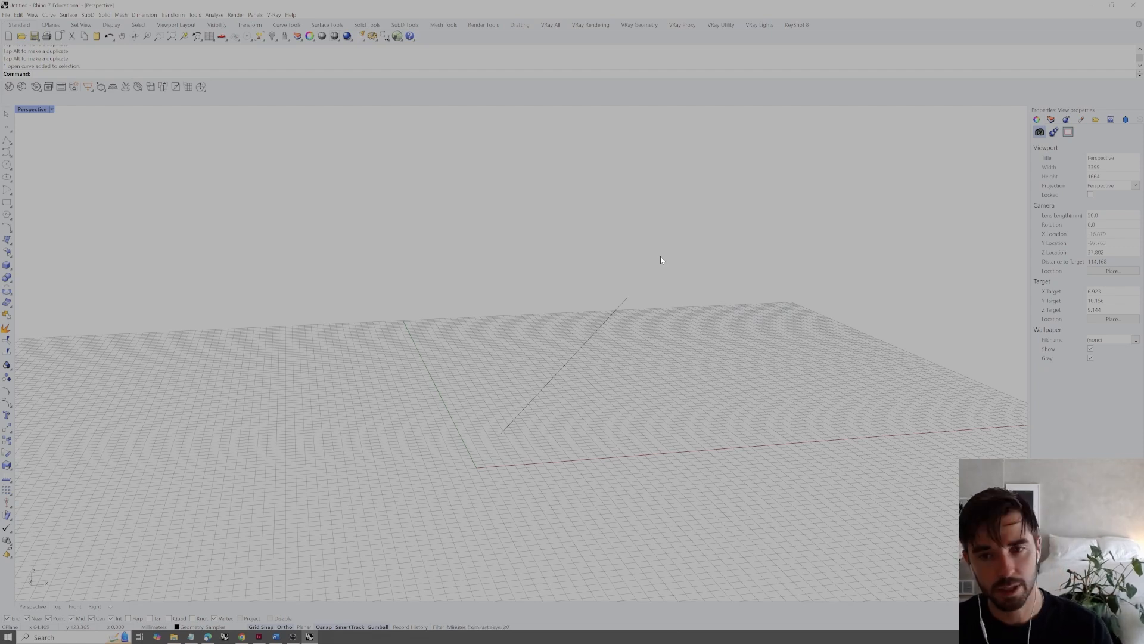
right_drag(660, 259, 639, 276)
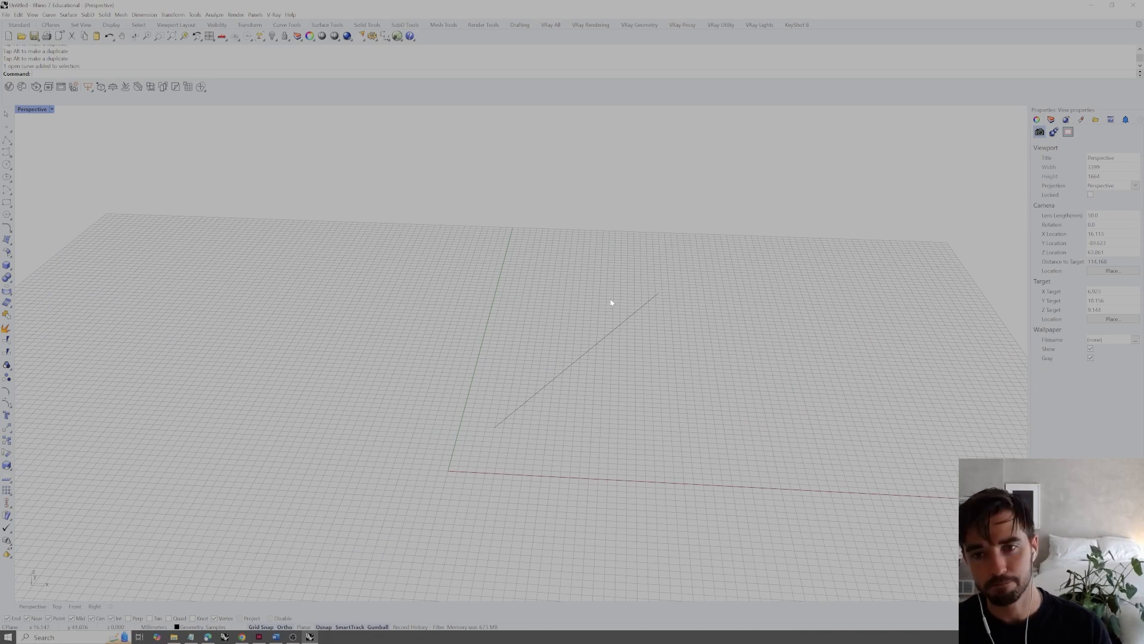
click(646, 301)
key(Delete)
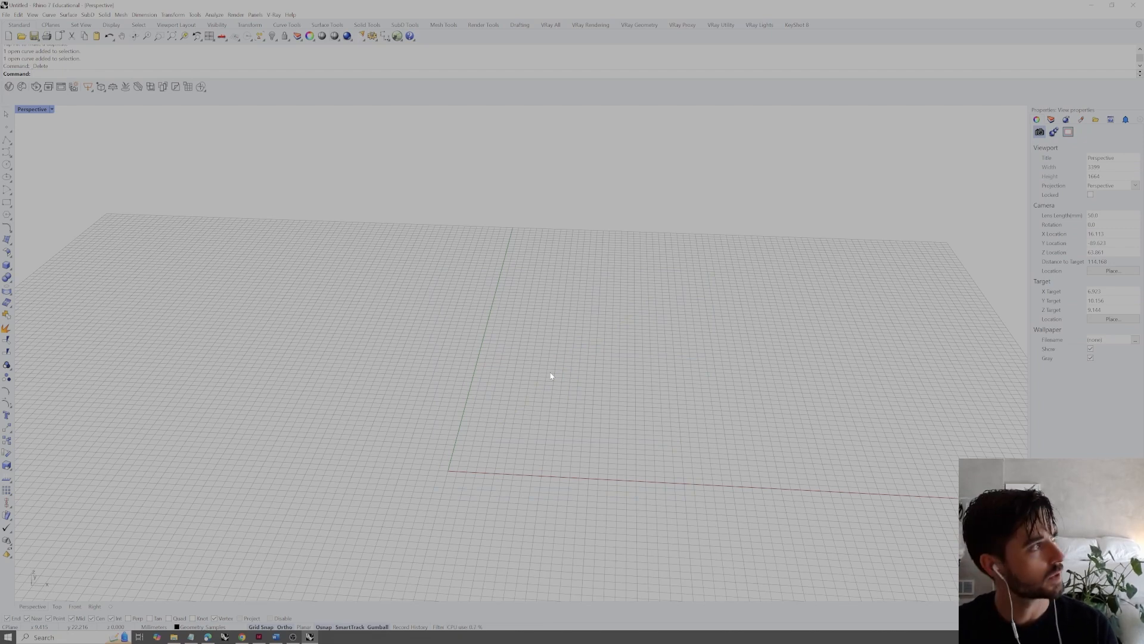
Place a point freehand on the construction plane and delete it
text(p)
key(Return)
click(606, 356)
right_drag(629, 364, 633, 369)
drag(640, 380, 605, 380)
click(746, 271)
key(Delete)
Create a point at the exact coordinates 1,12,4 and view it from several angles
text(point)
key(Return)
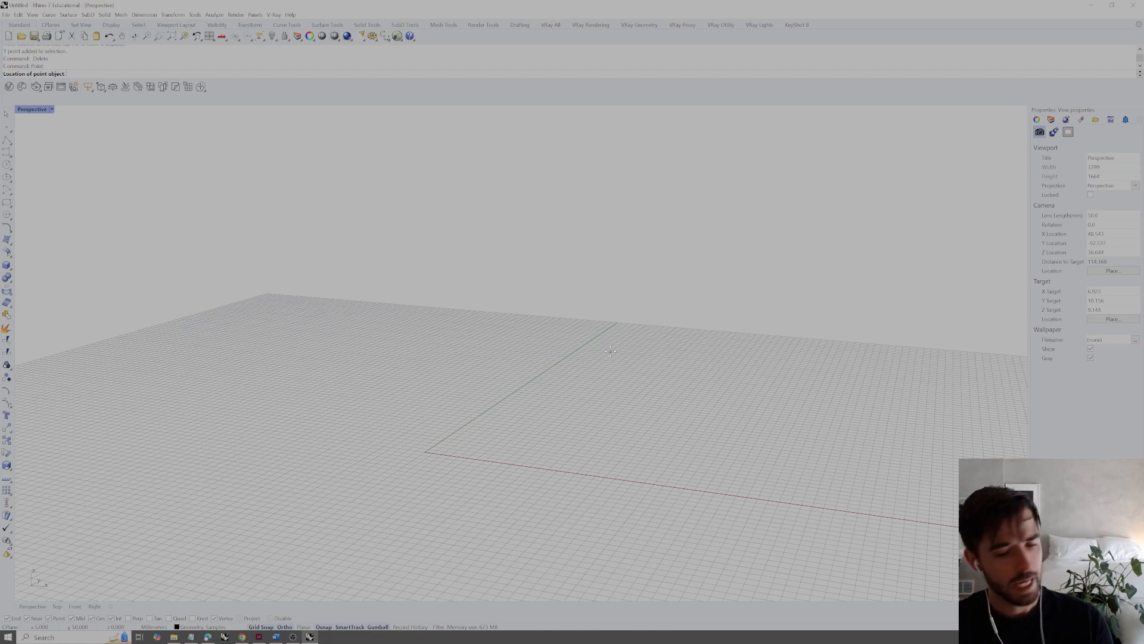
text(1,12,4)
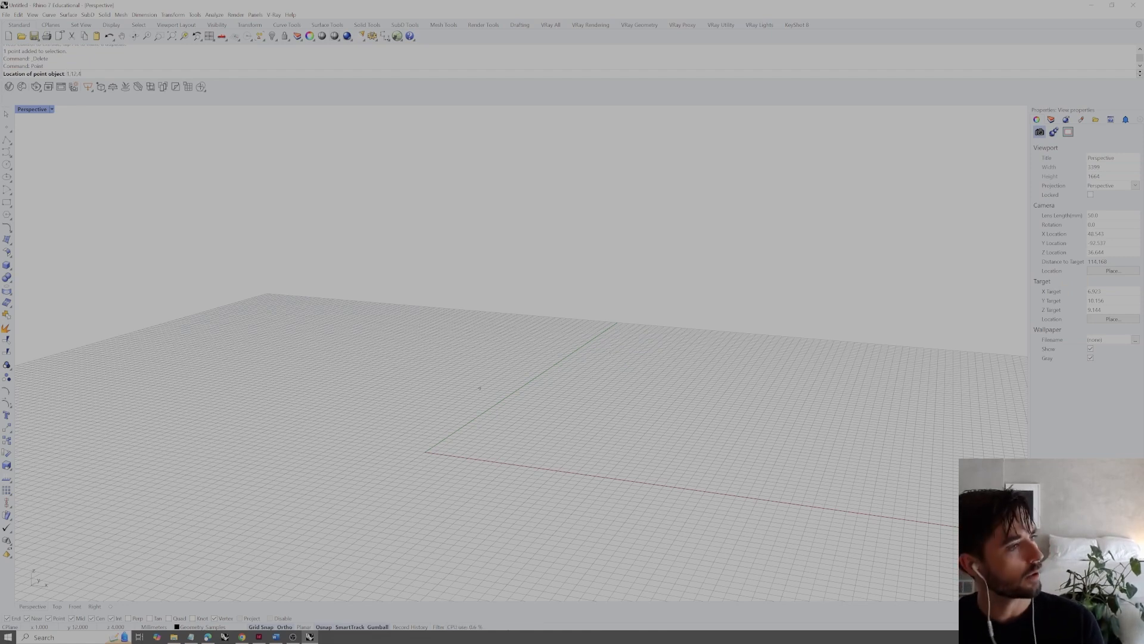
key(Return)
right_drag(595, 367, 477, 399)
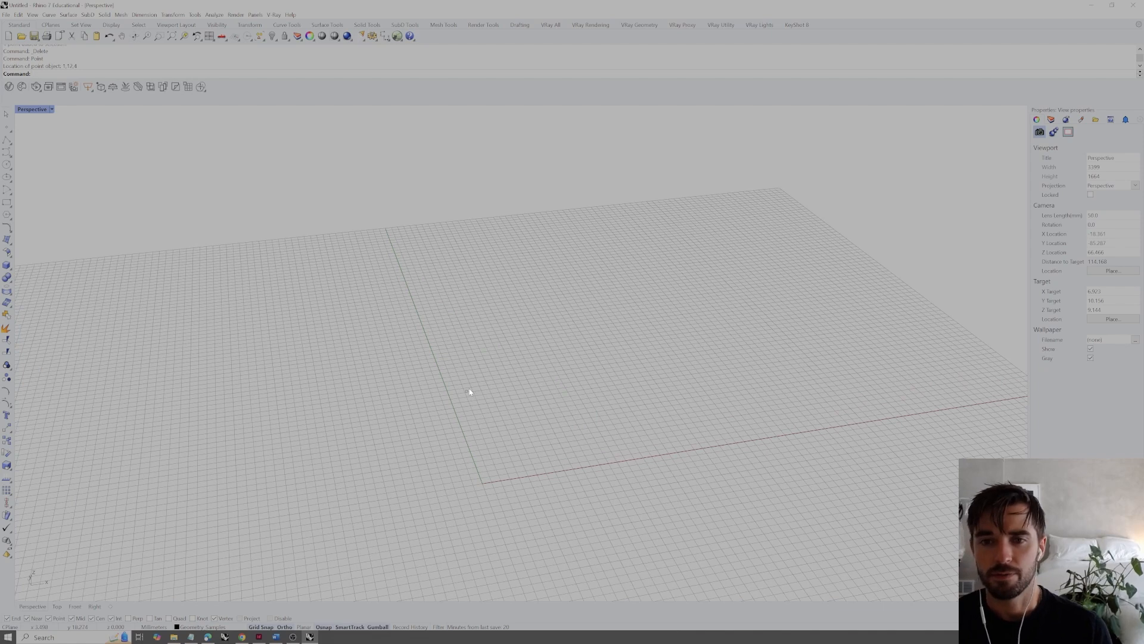
scroll(471, 399, up, 5)
scroll(475, 380, down, 3)
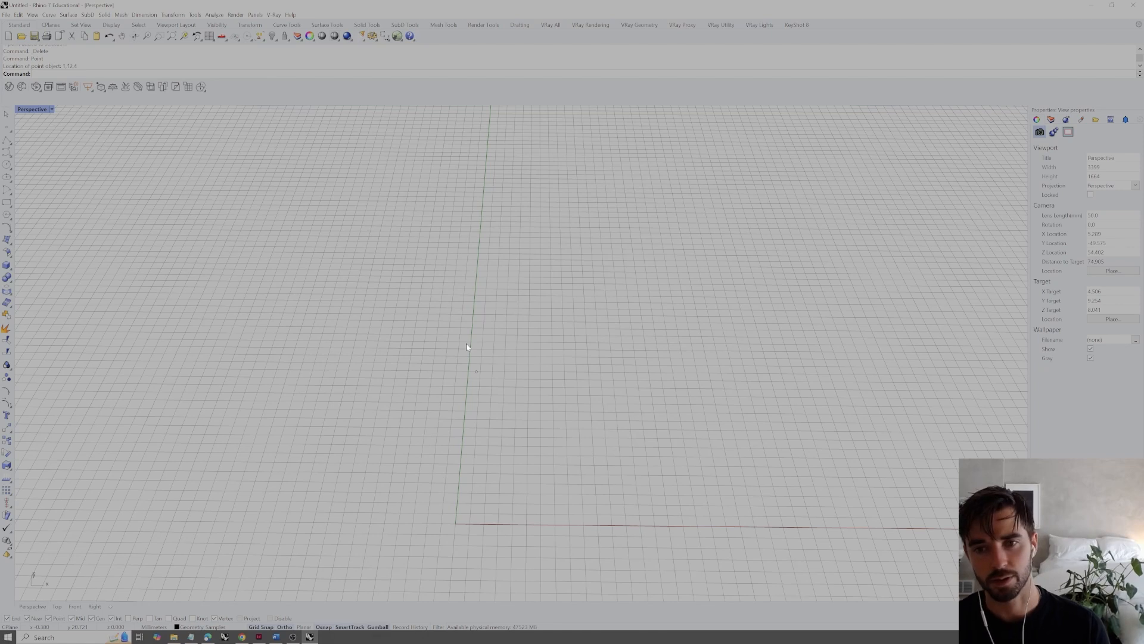
right_drag(462, 348, 502, 391)
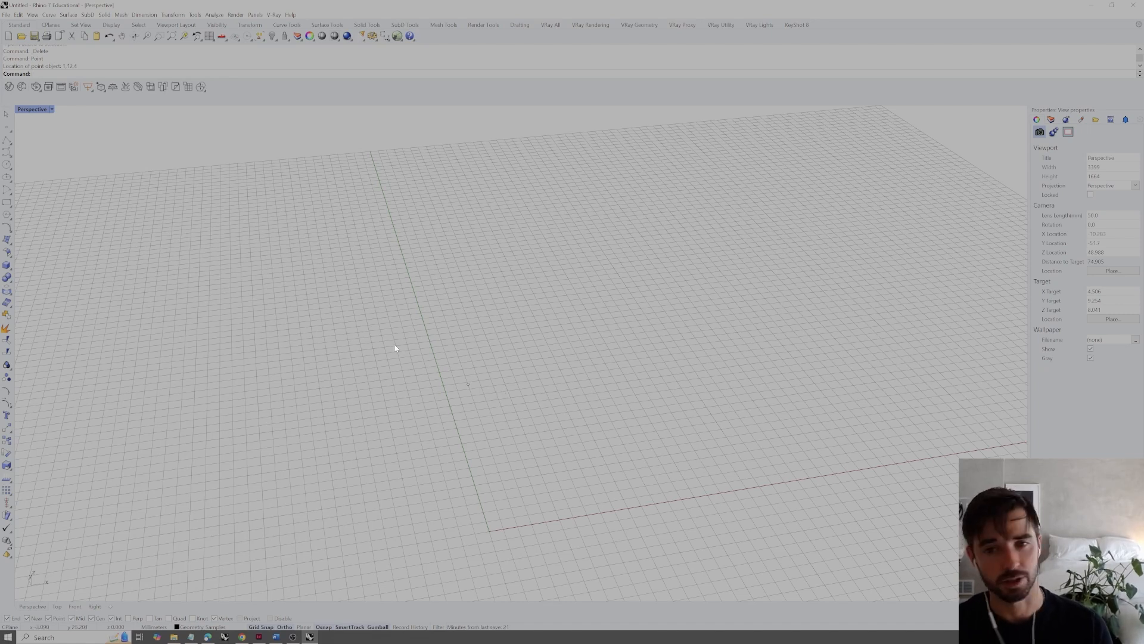
Select the point placed by coordinates with a selection window and delete it
drag(365, 312, 553, 528)
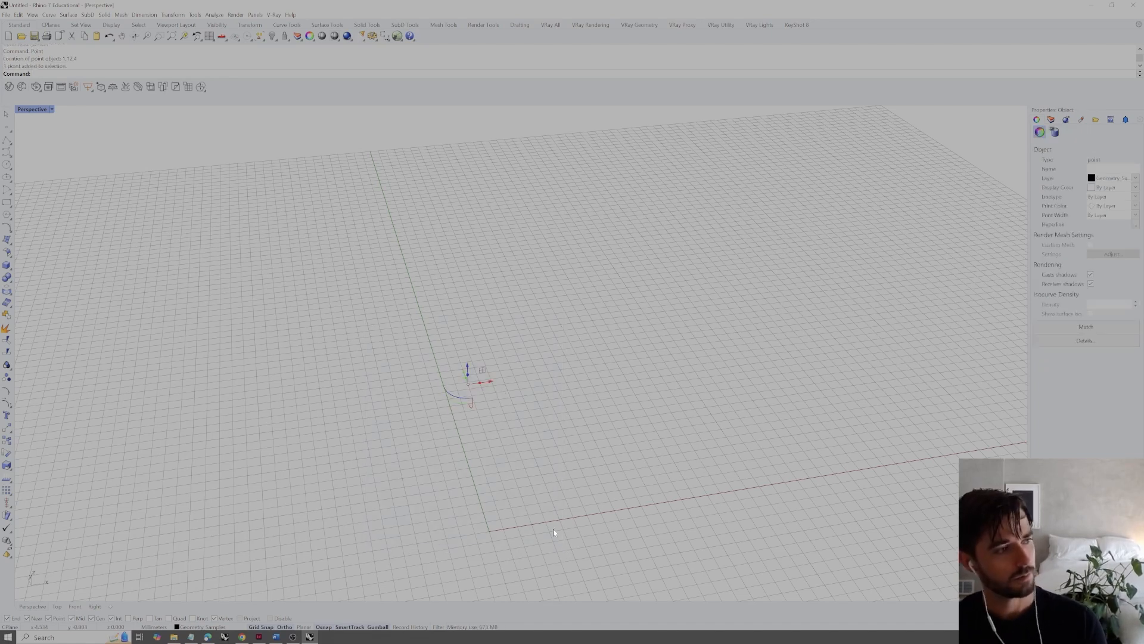
key(Delete)
mouse_move(554, 512)
right_down()
mouse_move(536, 506)
mouse_move(602, 513)
mouse_move(563, 501)
right_up()
Draw a line parallel to the X axis and a second one from its far end in the Y direction
text(line)
key(Return)
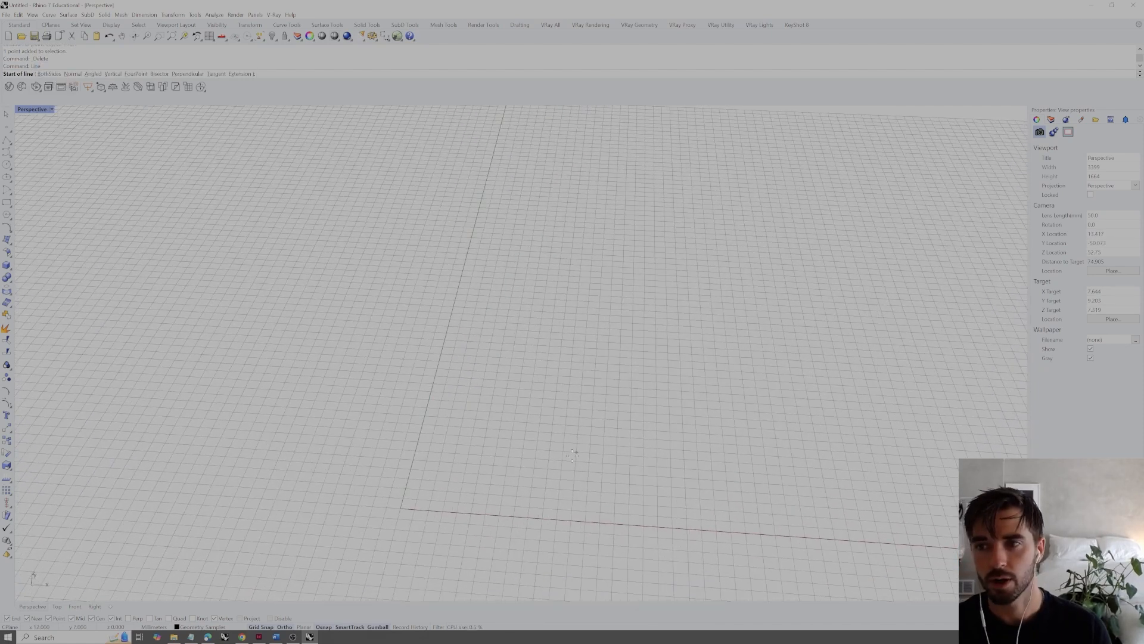
click(471, 369)
click(769, 387)
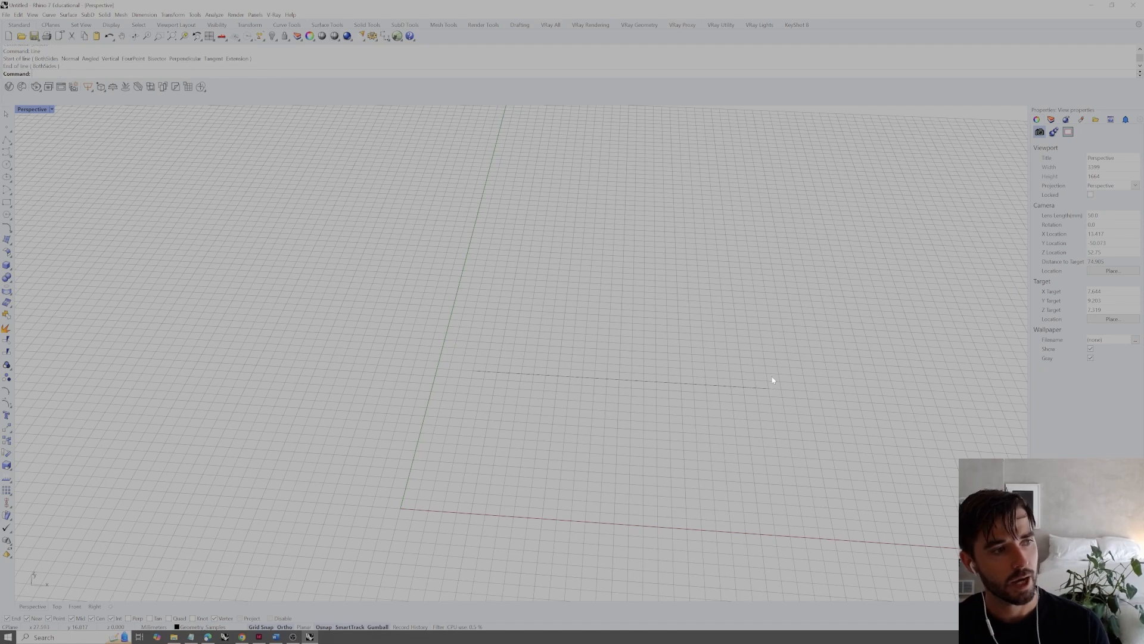
shift+right_drag(697, 395, 648, 422)
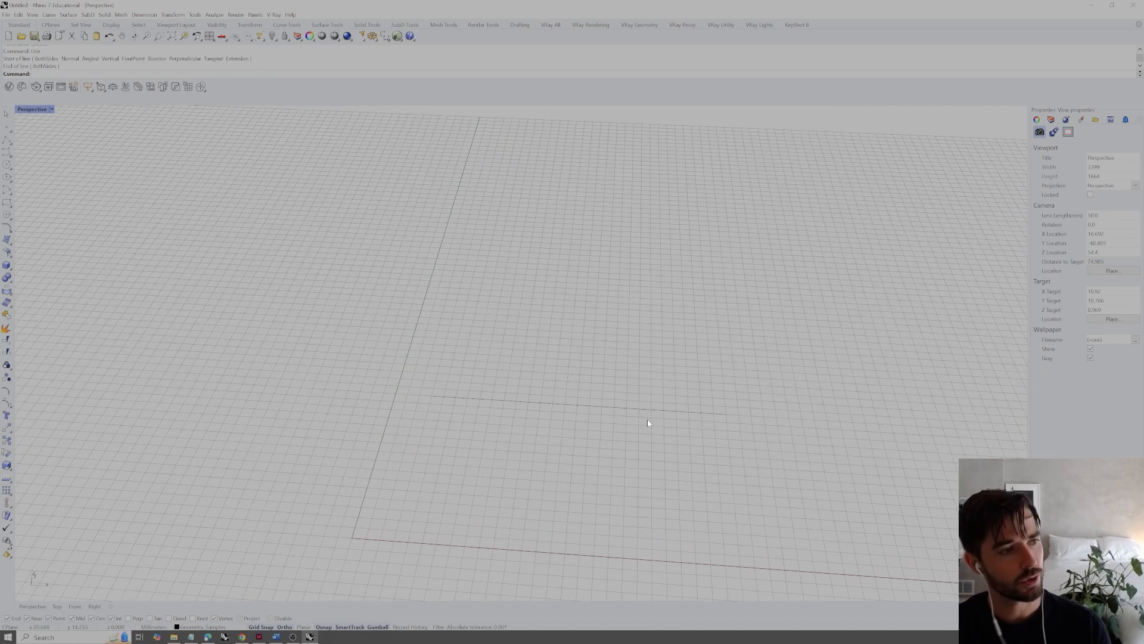
right_click(626, 412)
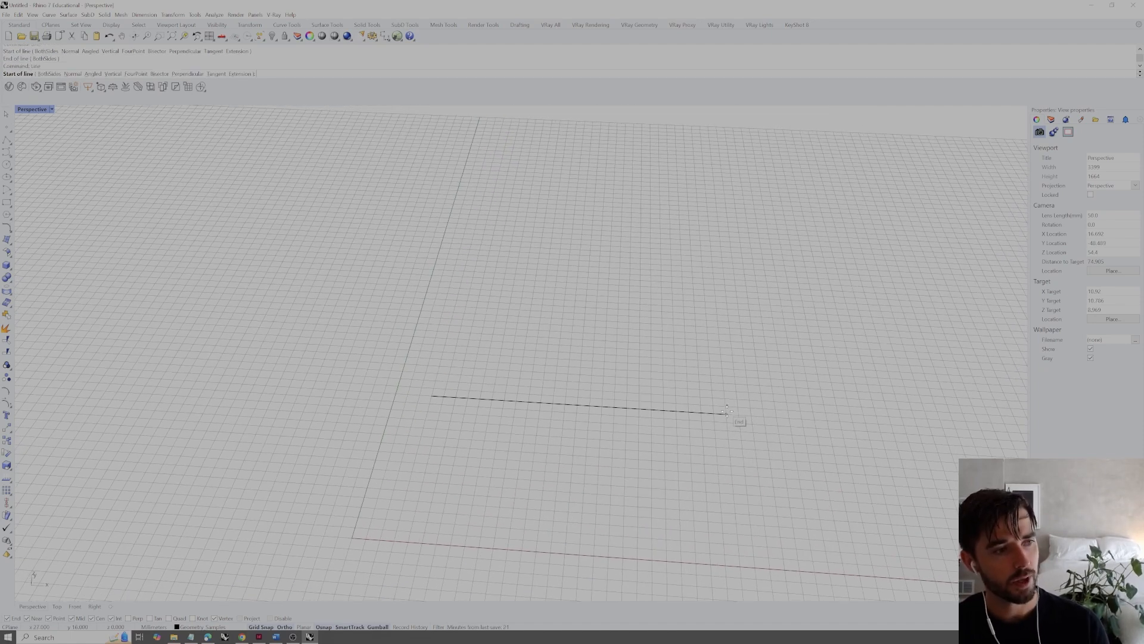
click(726, 412)
click(756, 268)
Join the two connected lines into one curve, and check the result by selecting it and clearing the selection
drag(760, 374, 678, 428)
click(682, 430)
click(681, 429)
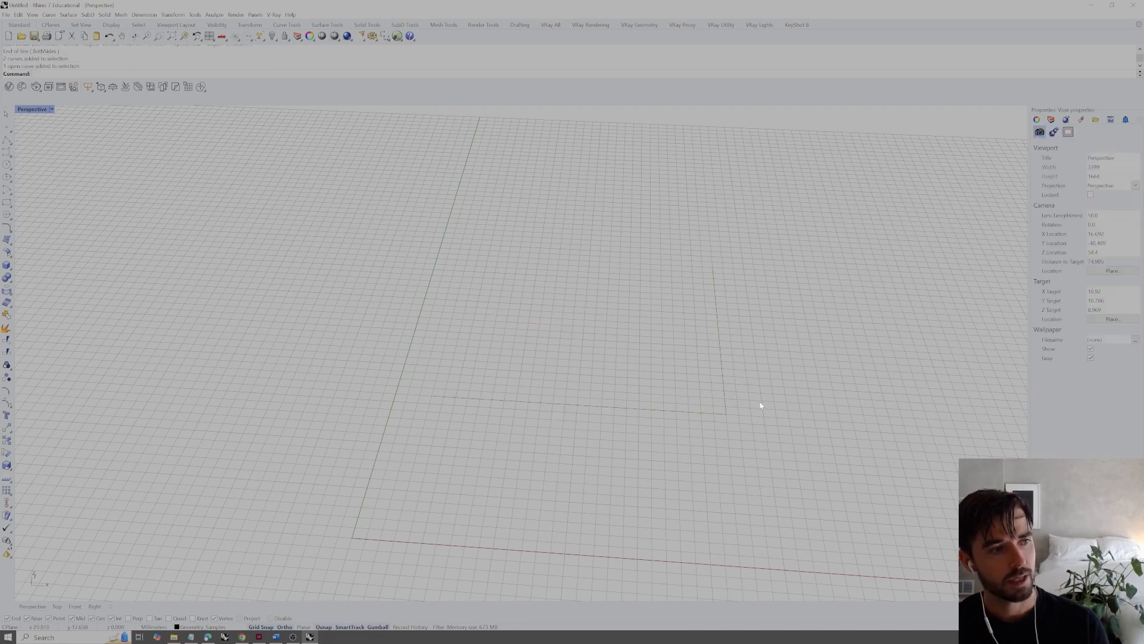
drag(760, 380, 669, 447)
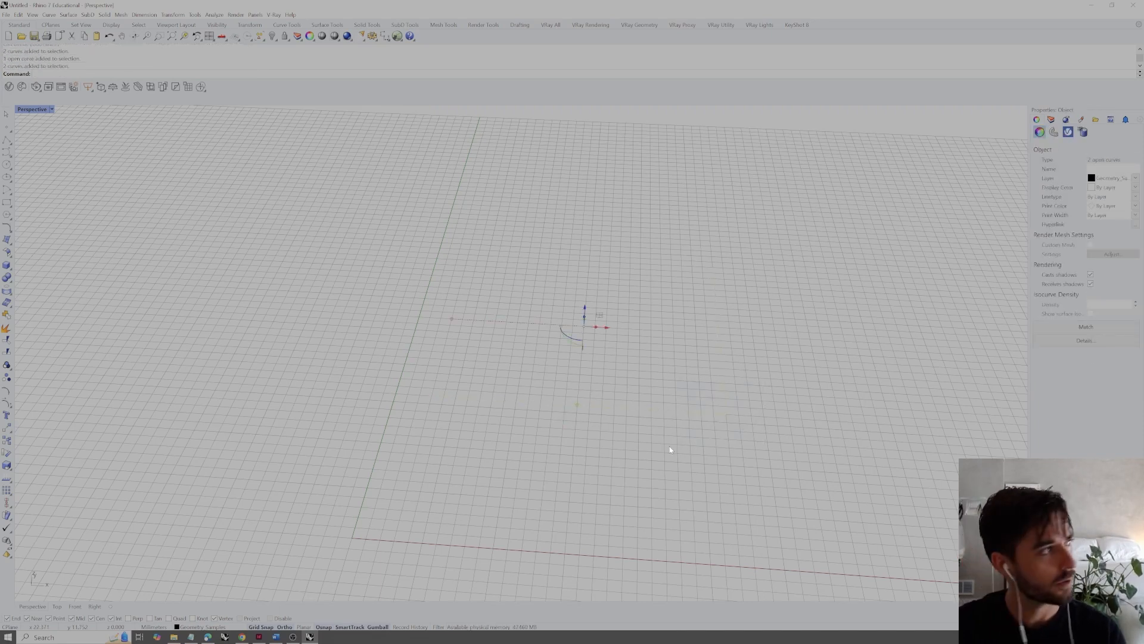
text(join)
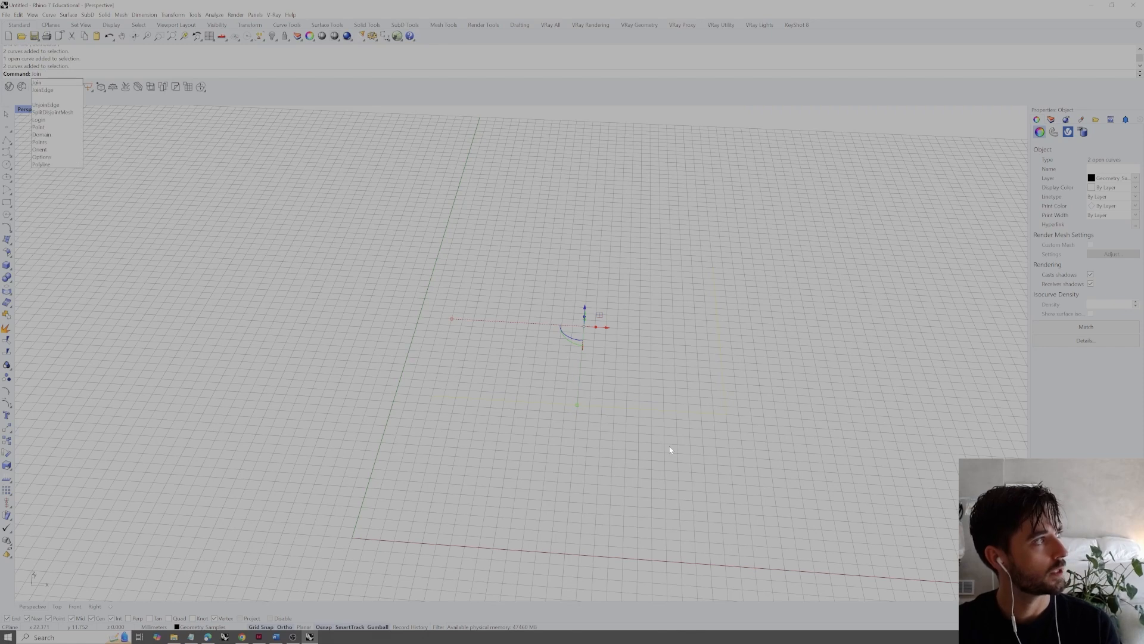
key(Return)
key(Delete)
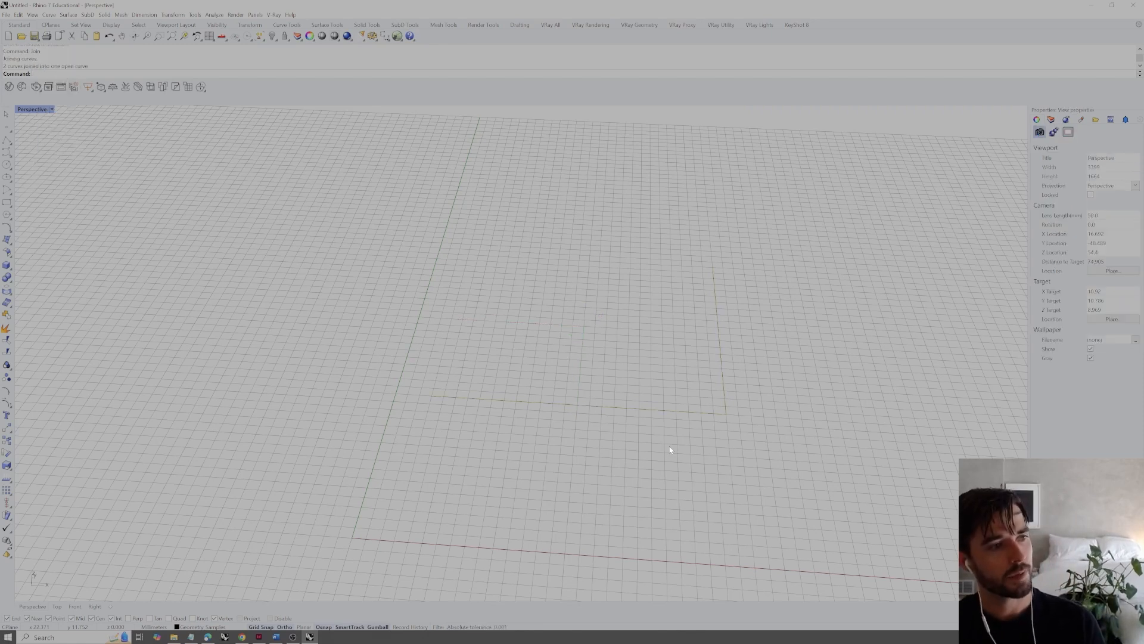
click(505, 403)
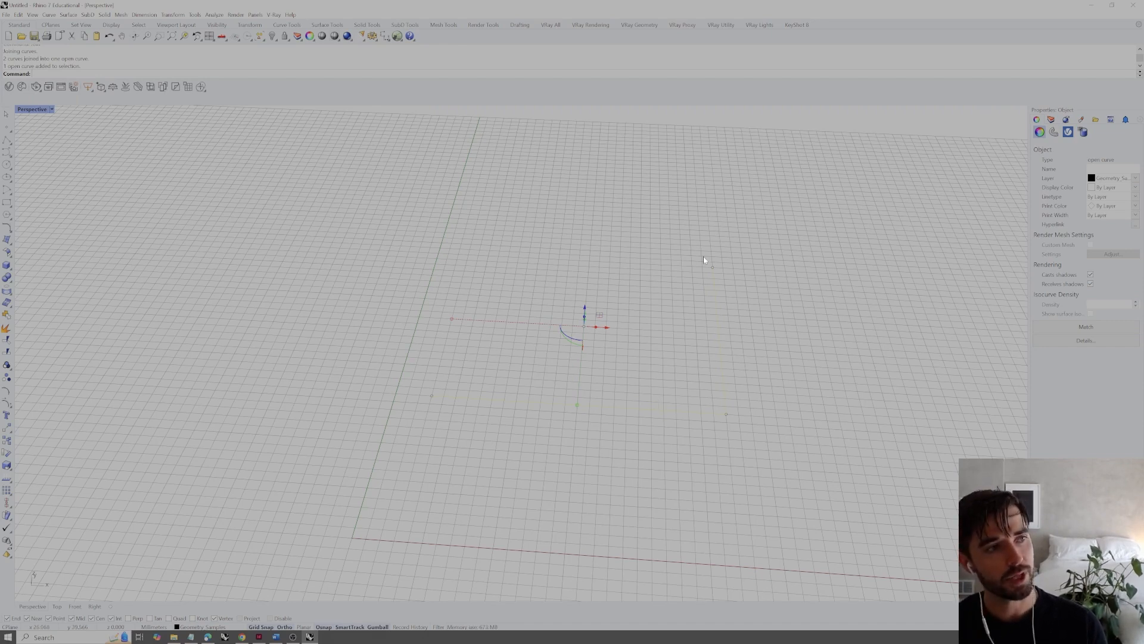
click(670, 449)
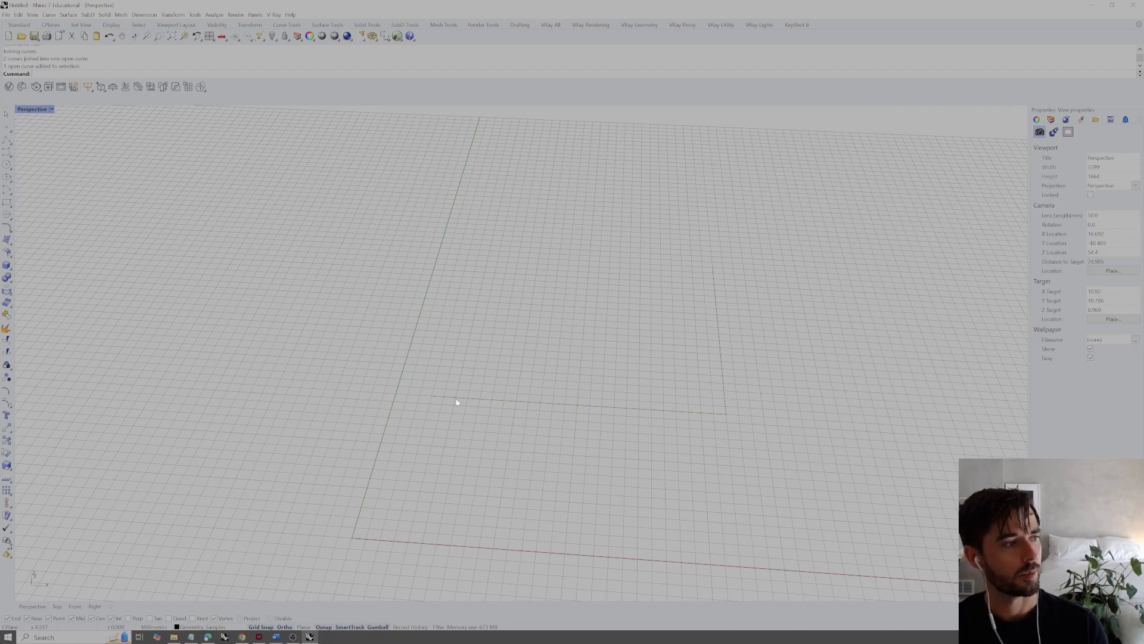
Select the joined curve and reshape it by moving its corner and end points to new positions
click(485, 399)
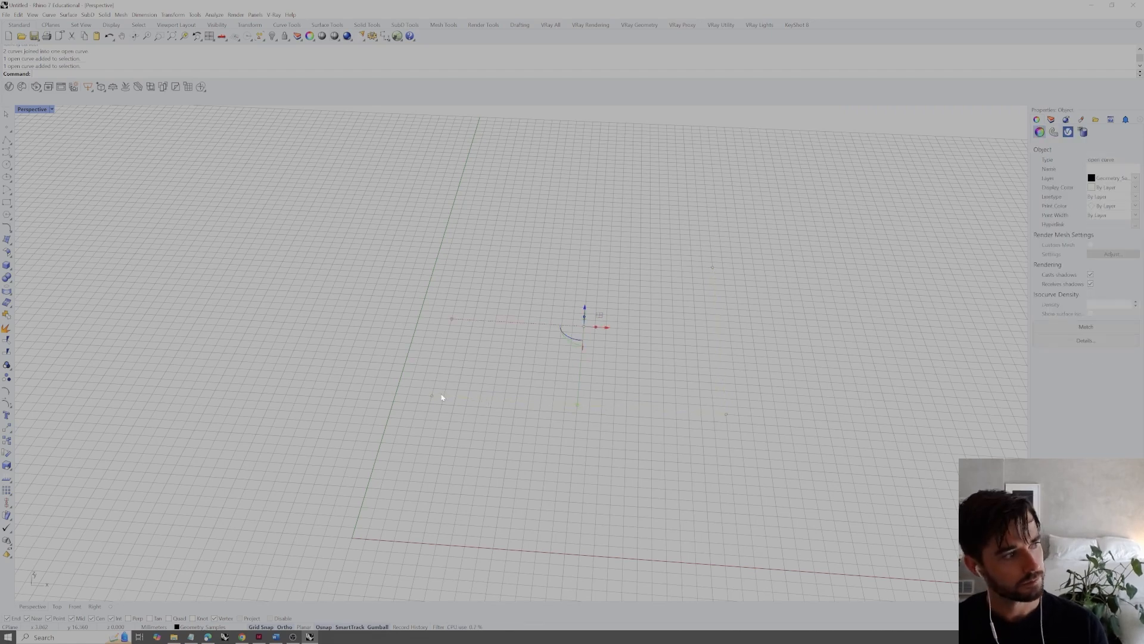
drag(686, 386, 669, 418)
right_drag(650, 416, 588, 399)
drag(663, 487, 750, 398)
click(725, 434)
right_drag(690, 440, 747, 454)
drag(615, 202, 521, 258)
click(698, 327)
drag(632, 199, 516, 279)
right_drag(610, 328, 581, 286)
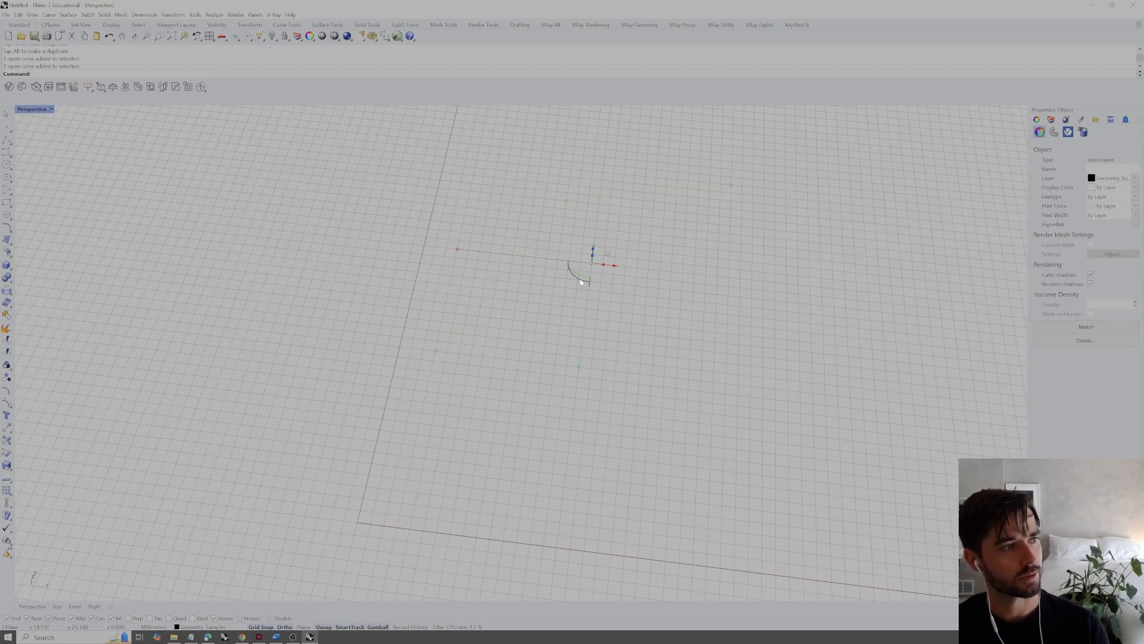
Duplicate the joined curve along the X direction with the Gumball and clear the selection
key(alt)
key(alt)
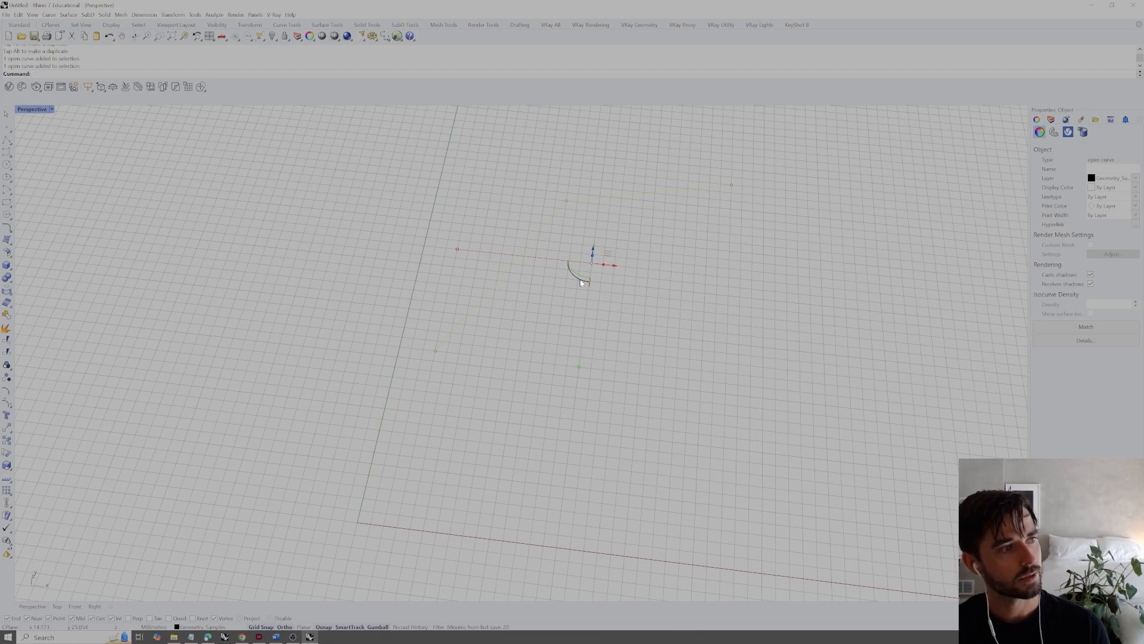
drag(615, 269, 718, 286)
click(806, 316)
click(783, 205)
shift+right_drag(784, 229, 598, 349)
Delete one of the two matching curves and select the remaining one
click(715, 290)
click(515, 316)
key(Delete)
click(476, 307)
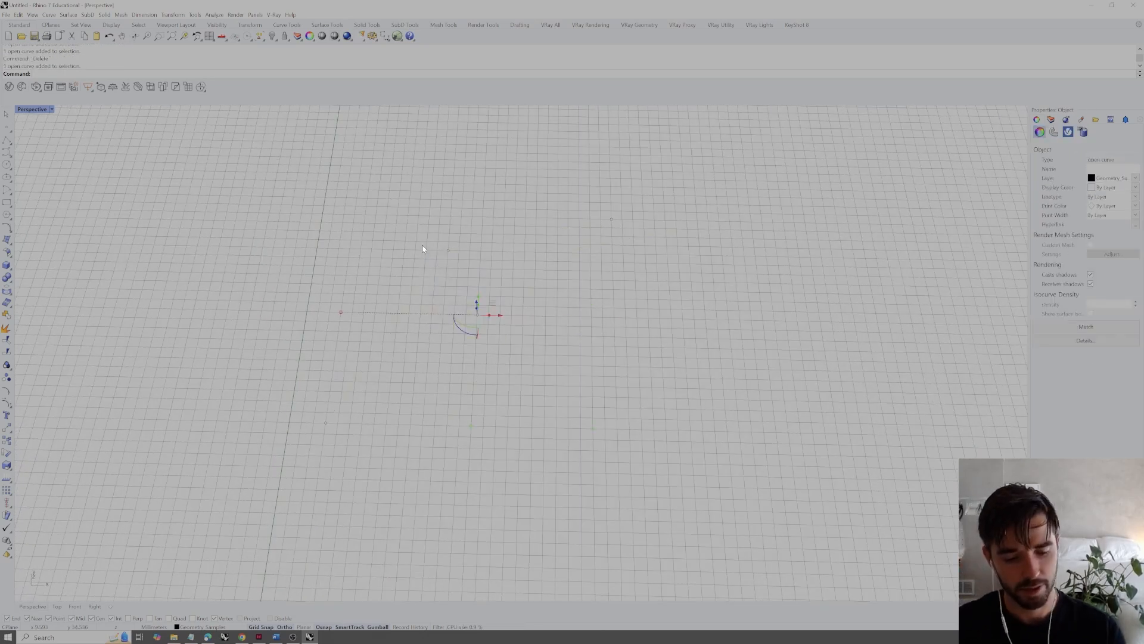
Copy the selected curve from its start point to its far endpoint, making two connected curves, and clear the selection
text(copy)
key(Return)
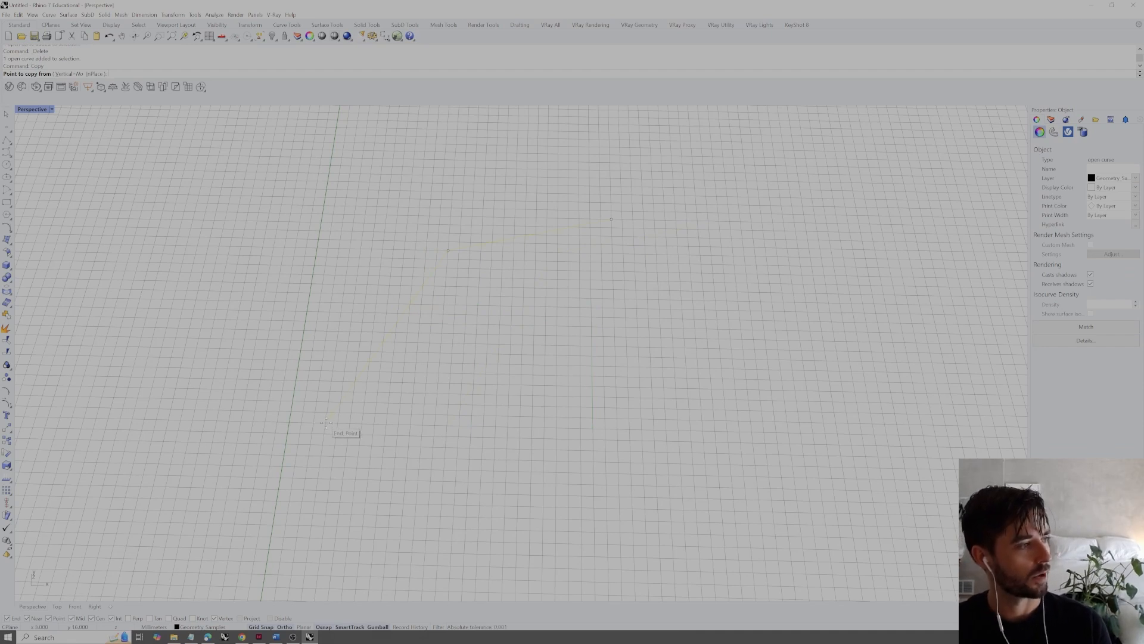
click(325, 422)
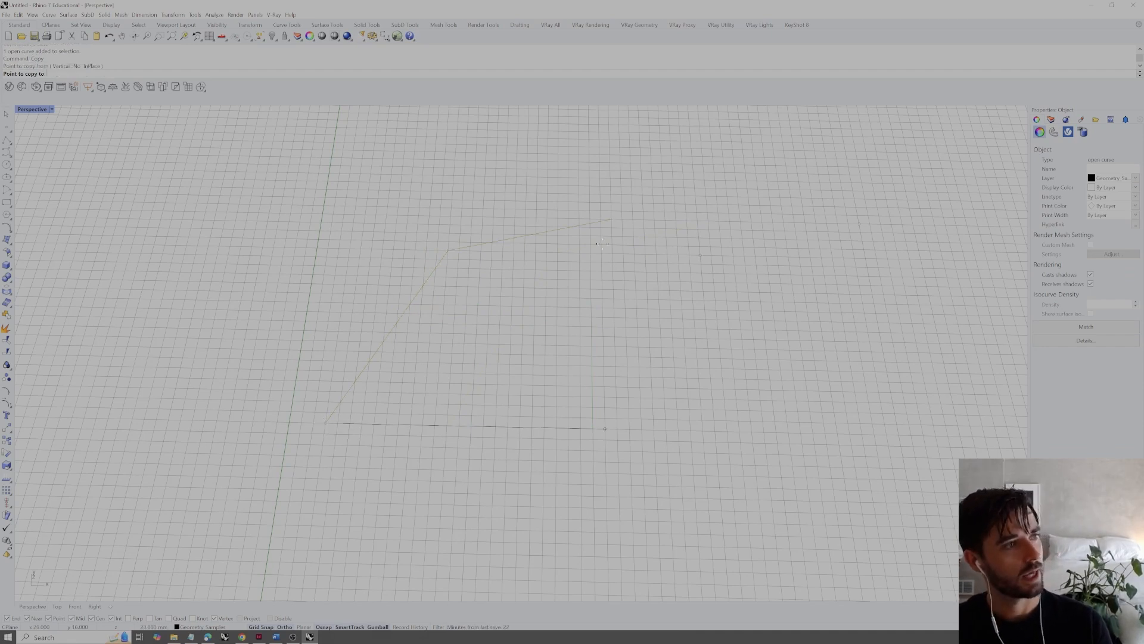
click(611, 218)
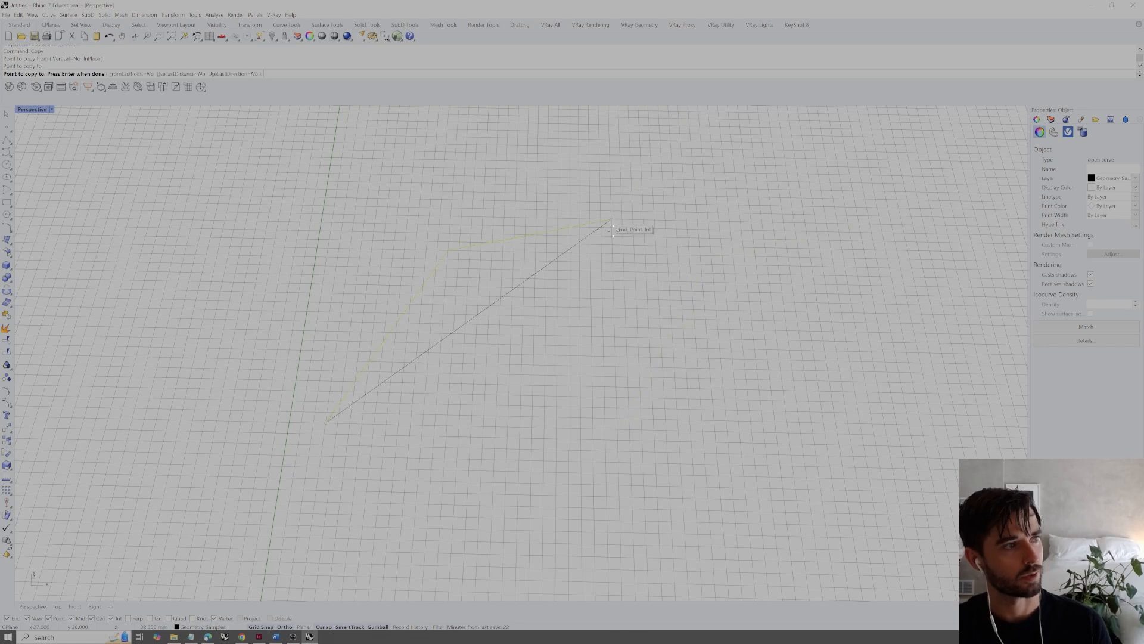
scroll(553, 366, down, 4)
key(Return)
key(Escape)
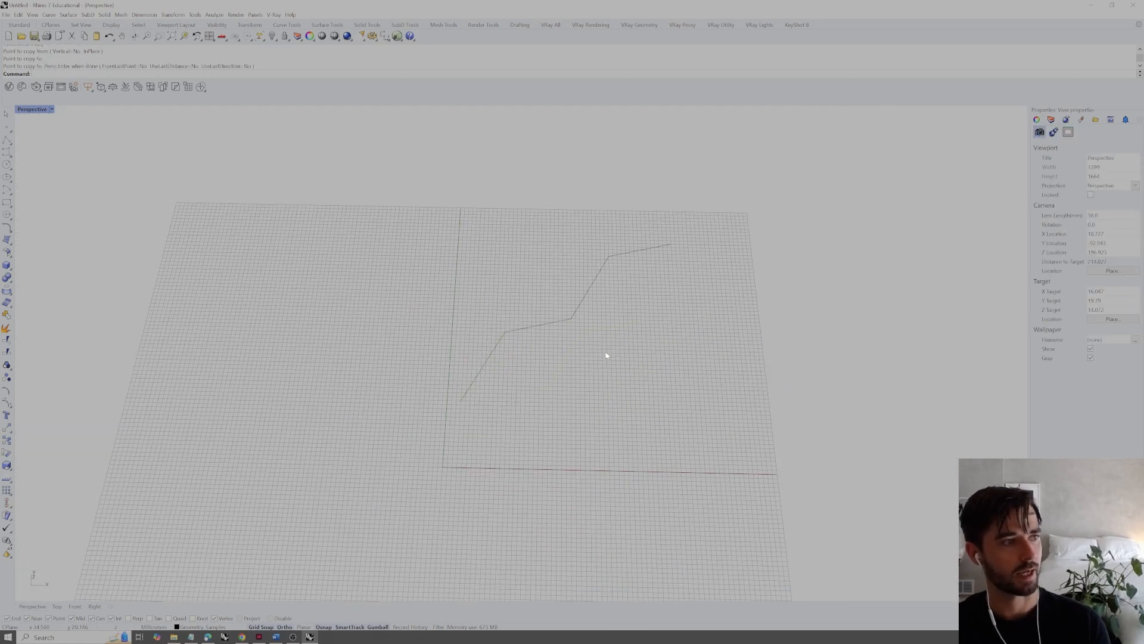
Rotate the copied curve about the shared endpoint, using its corner as reference, so its first segment runs in the negative Y direction
scroll(620, 274, up, 3)
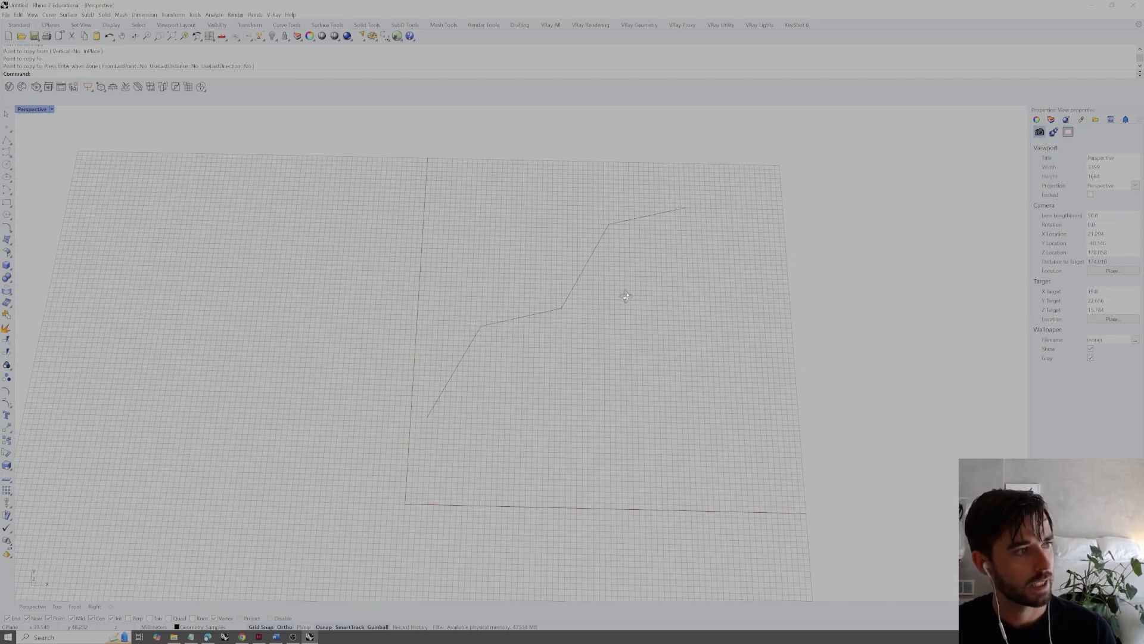
click(610, 214)
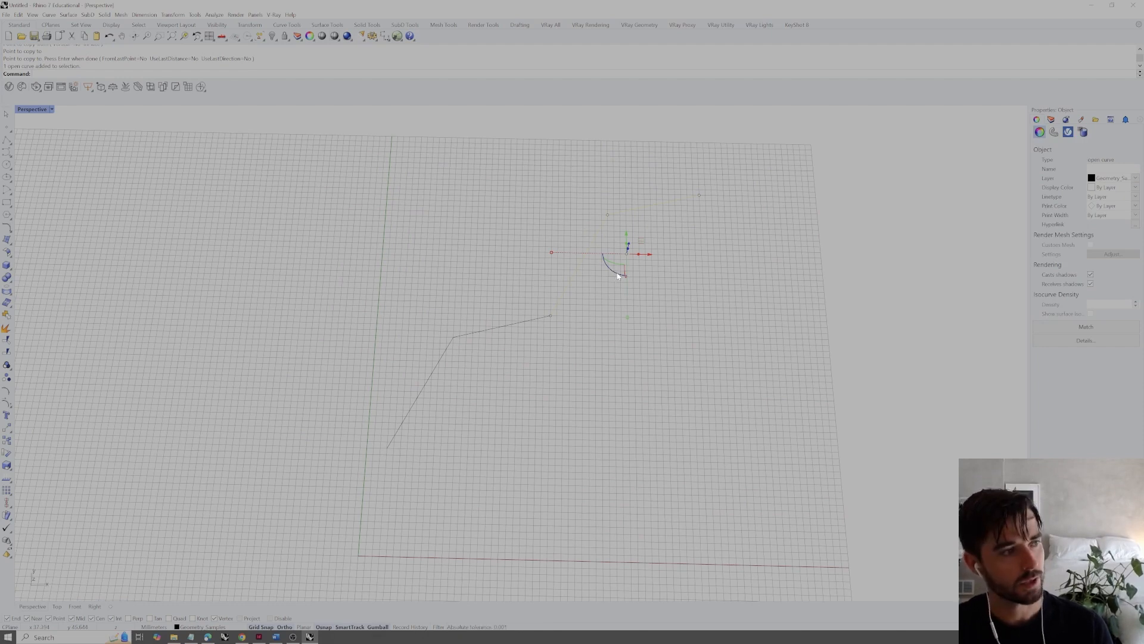
text(Rotate)
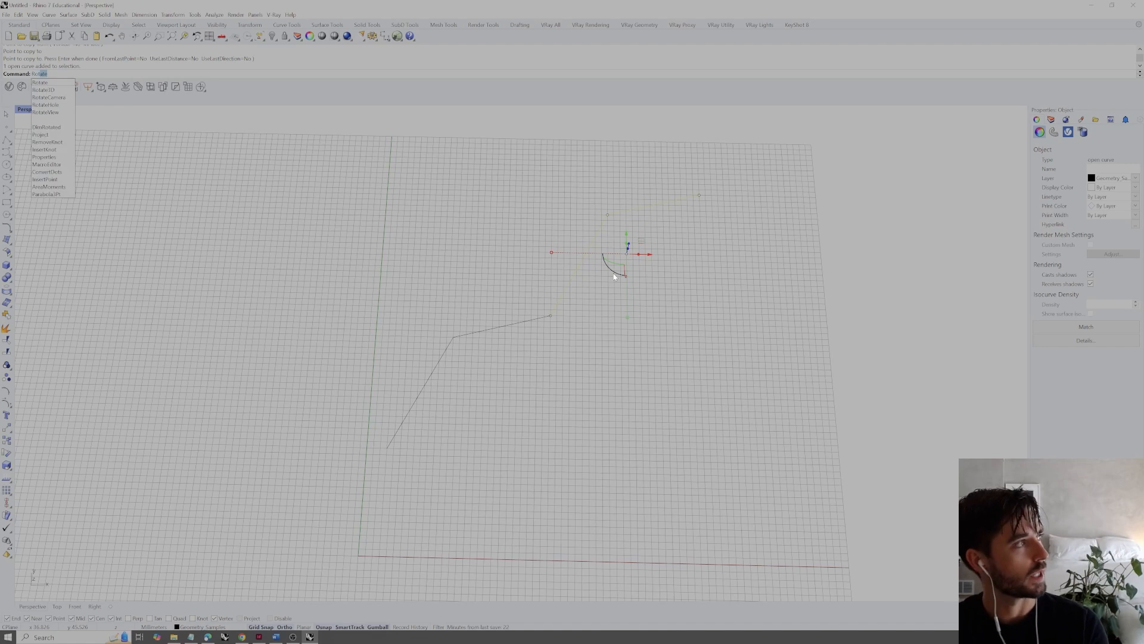
key(Return)
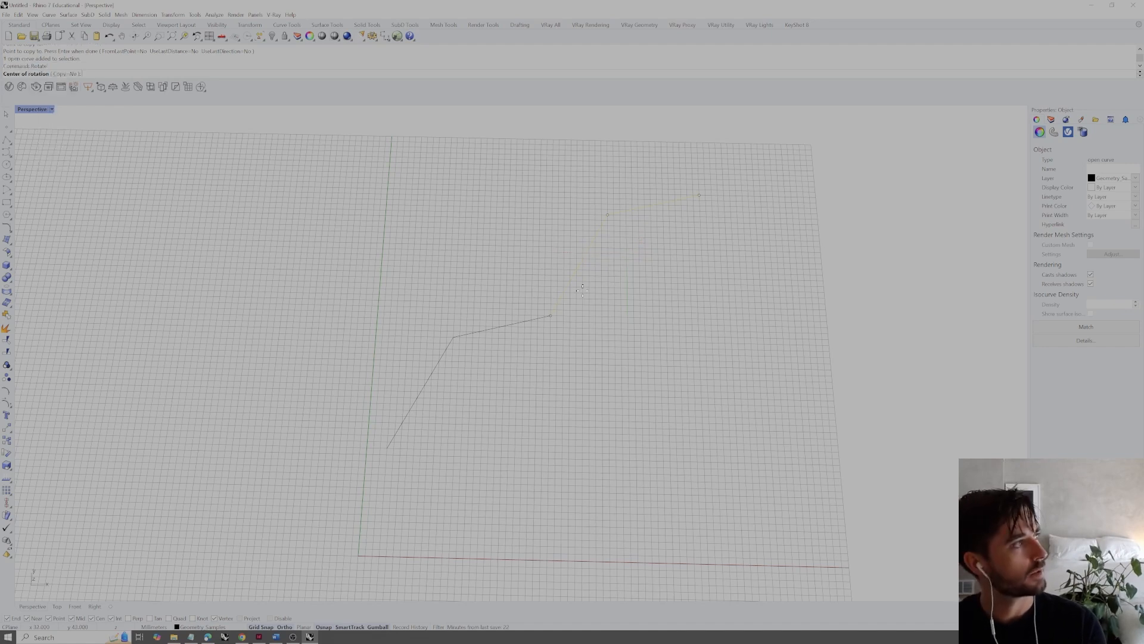
click(550, 315)
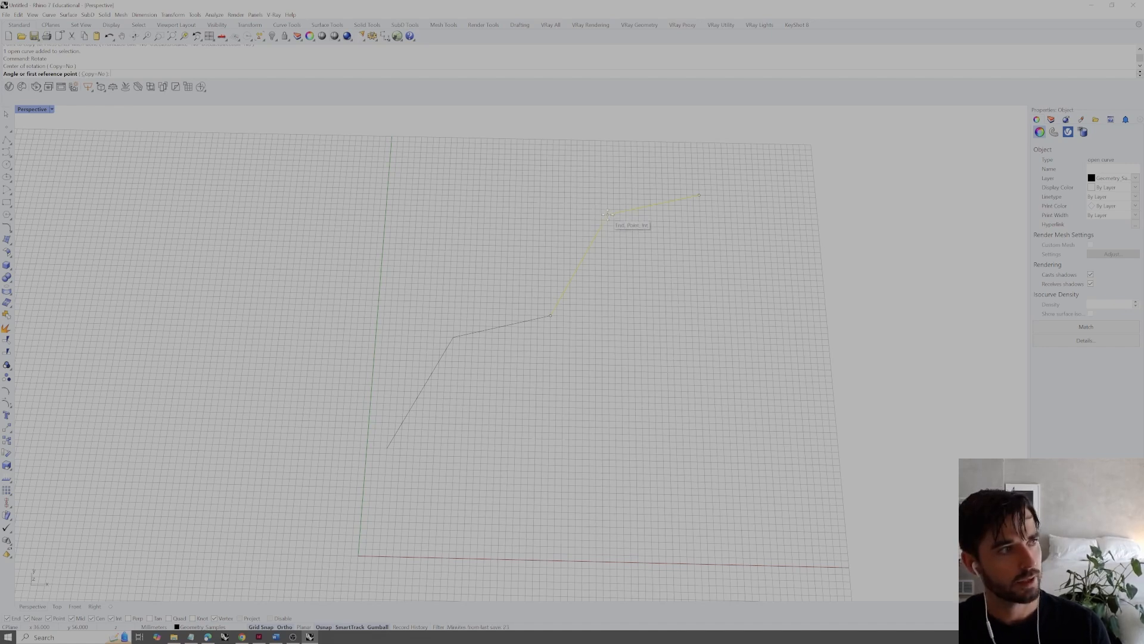
click(608, 214)
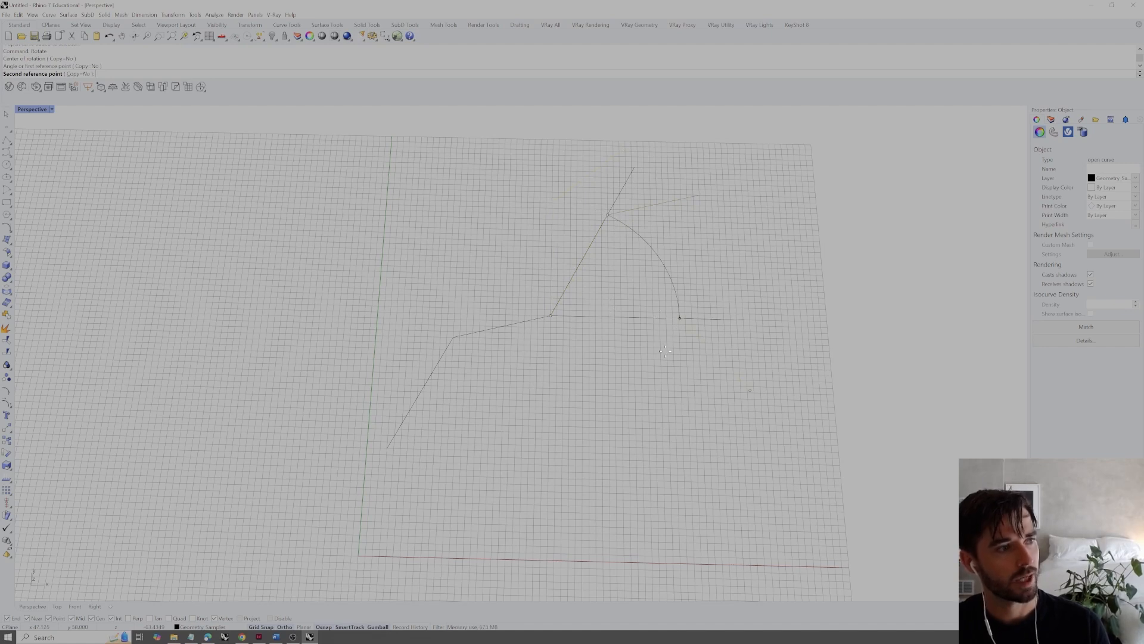
click(549, 425)
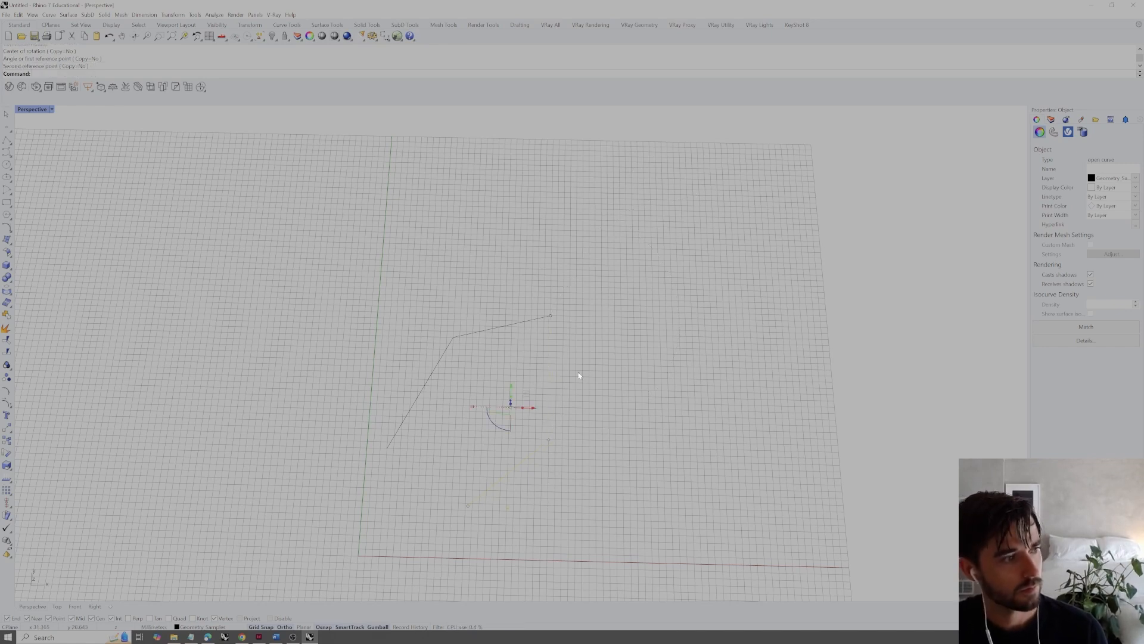
key(Escape)
Select the original and the rotated curve, join them into one open curve, and select the result
drag(568, 309, 524, 351)
click(649, 352)
click(550, 376)
click(477, 332)
drag(576, 284, 518, 350)
text(join)
key(Return)
click(569, 363)
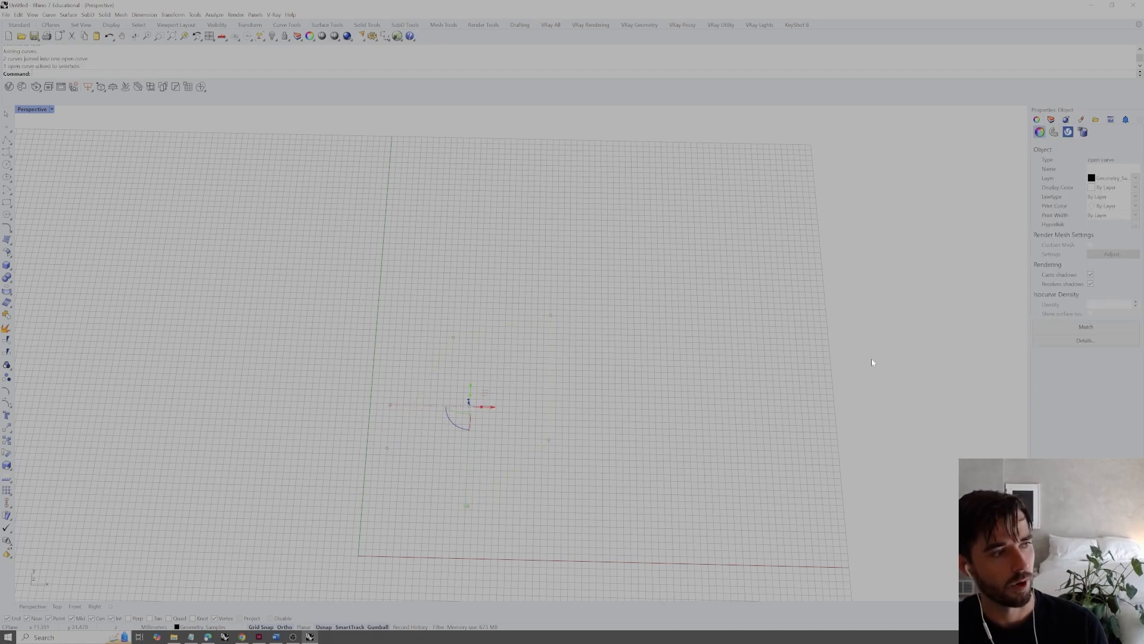
Examine the joined curve's object details, including its geometry type and point coordinates, and clear the selection
click(1108, 344)
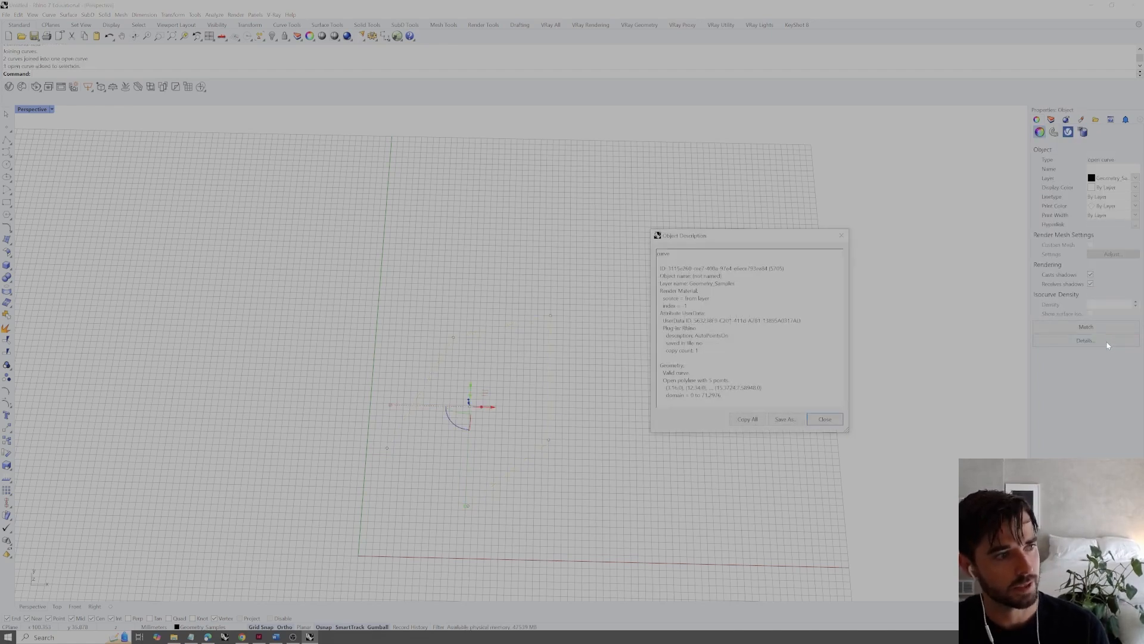
mouse_move(677, 380)
mouse_down()
mouse_move(725, 380)
mouse_move(663, 388)
mouse_up()
click(709, 381)
click(762, 387)
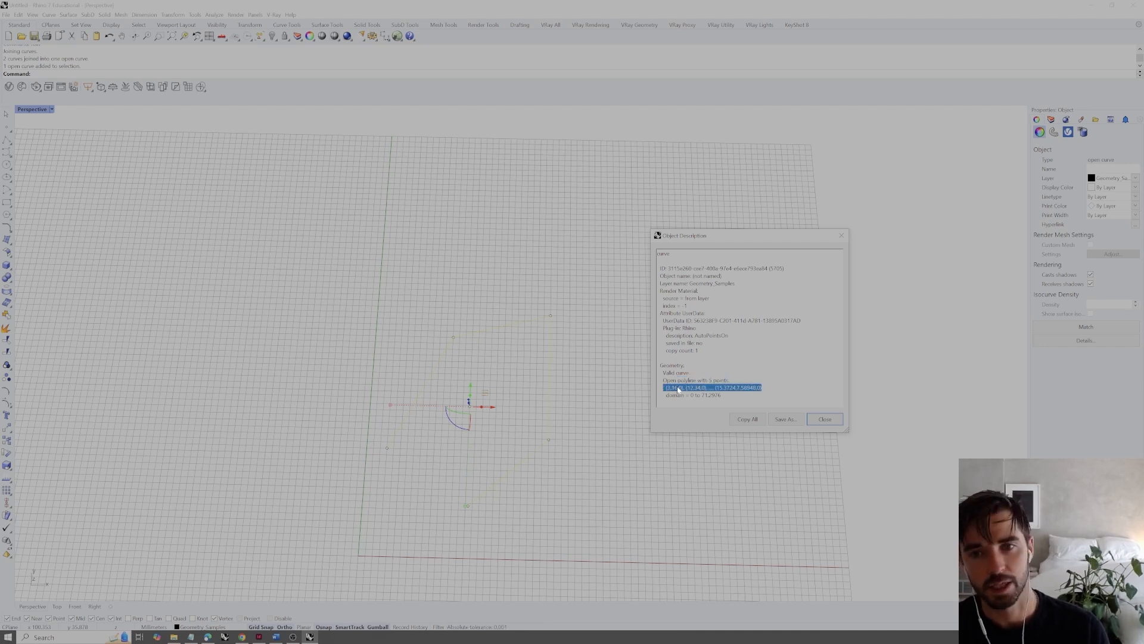
click(719, 395)
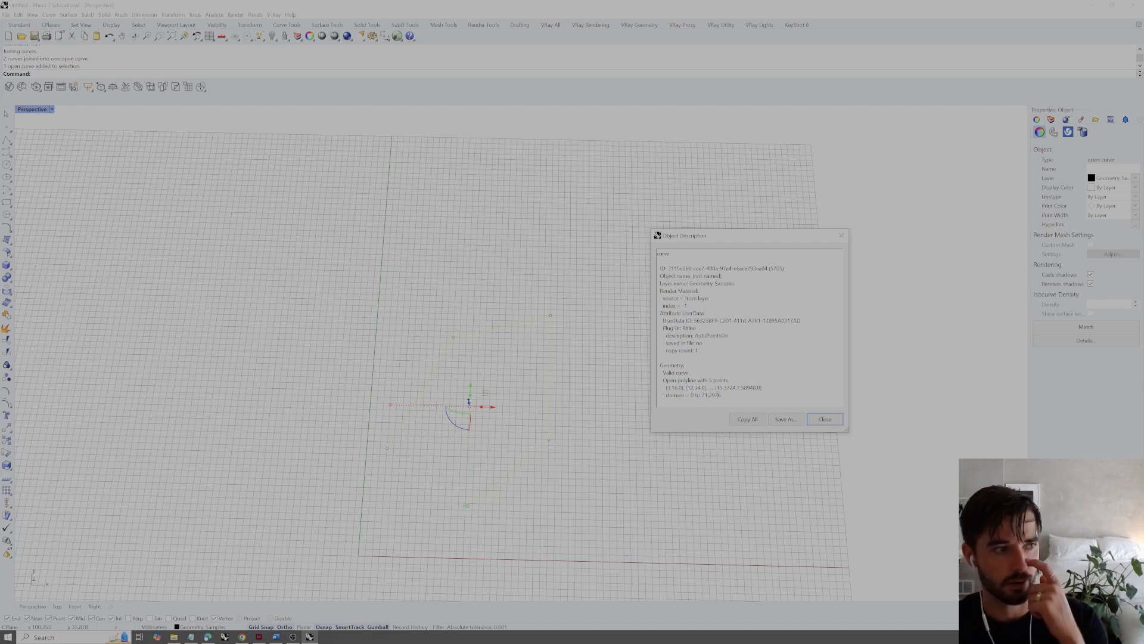
click(825, 419)
click(685, 427)
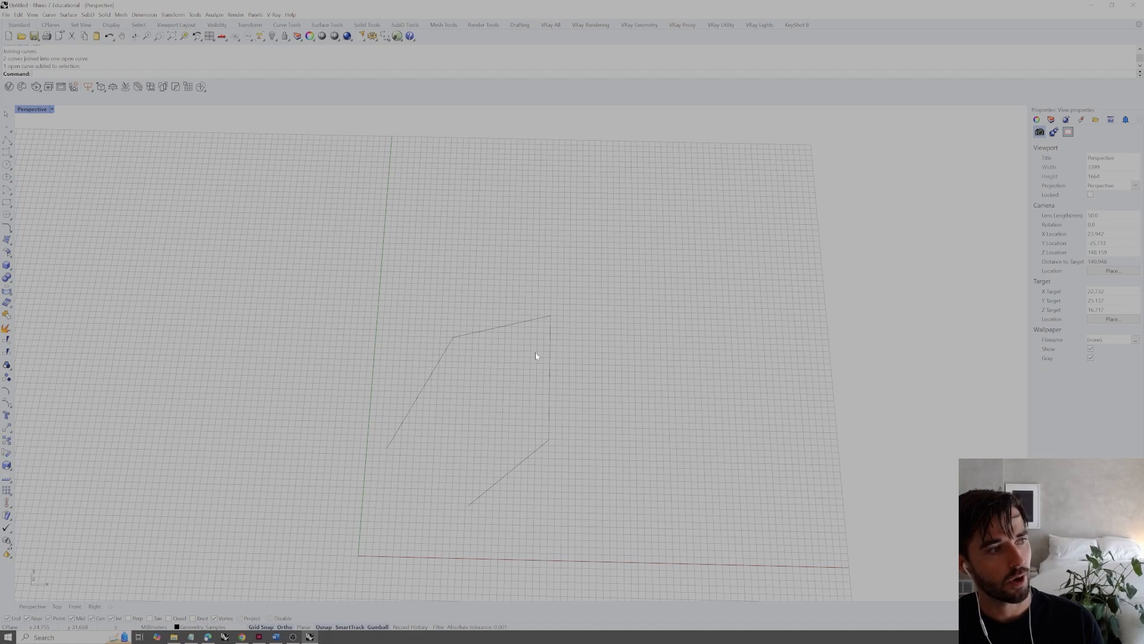
Draw an open, nearly rectangular polyline with the Polyline command to the right of the joined curve
text(Polyline)
key(Return)
click(627, 265)
click(629, 402)
click(827, 406)
click(817, 286)
key(Return)
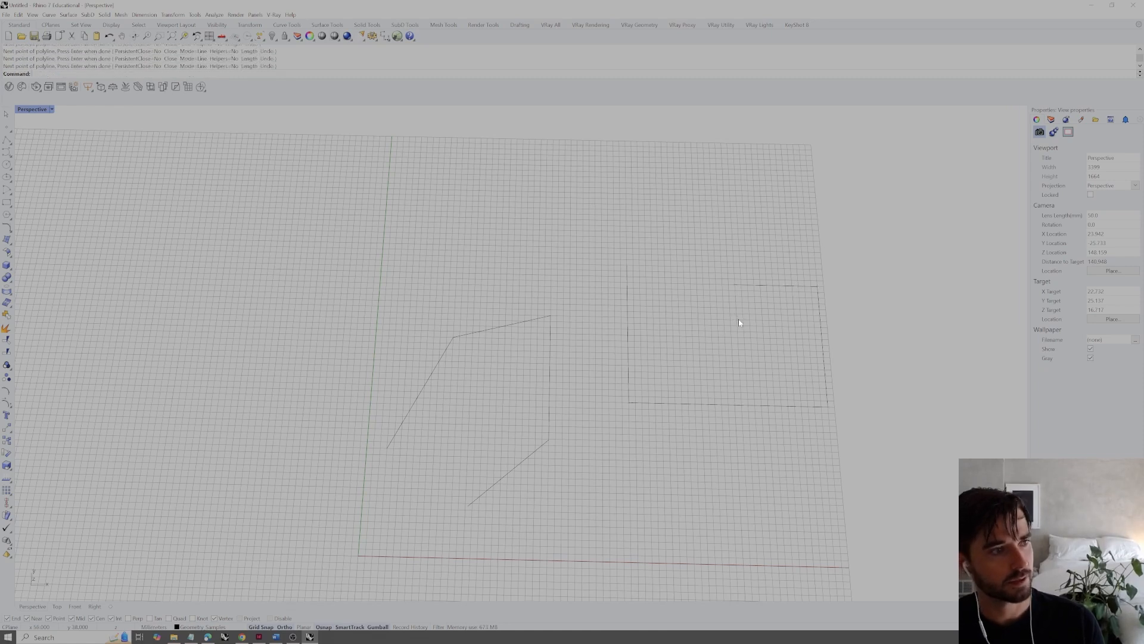
Draw a smaller open polyline with right-angled corners above the first one, near the grid's far edge
click(6, 143)
click(601, 188)
click(601, 214)
click(675, 216)
click(673, 146)
click(553, 142)
key(Return)
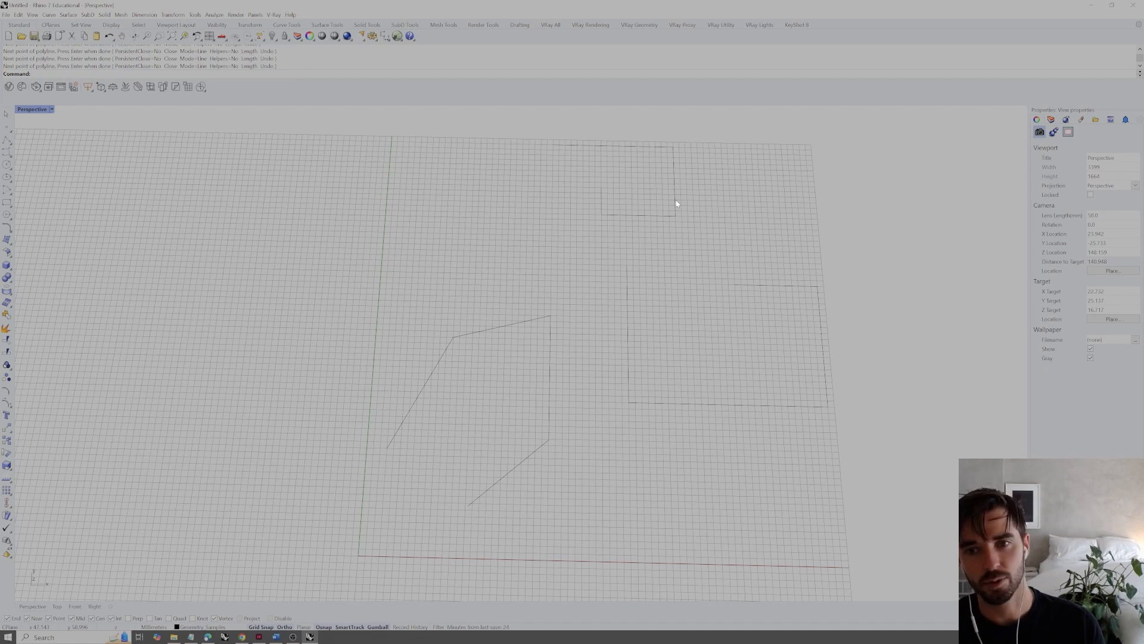
Draw a degree 3 control point curve using the five vertices of the joined curve as control points
click(525, 321)
click(586, 411)
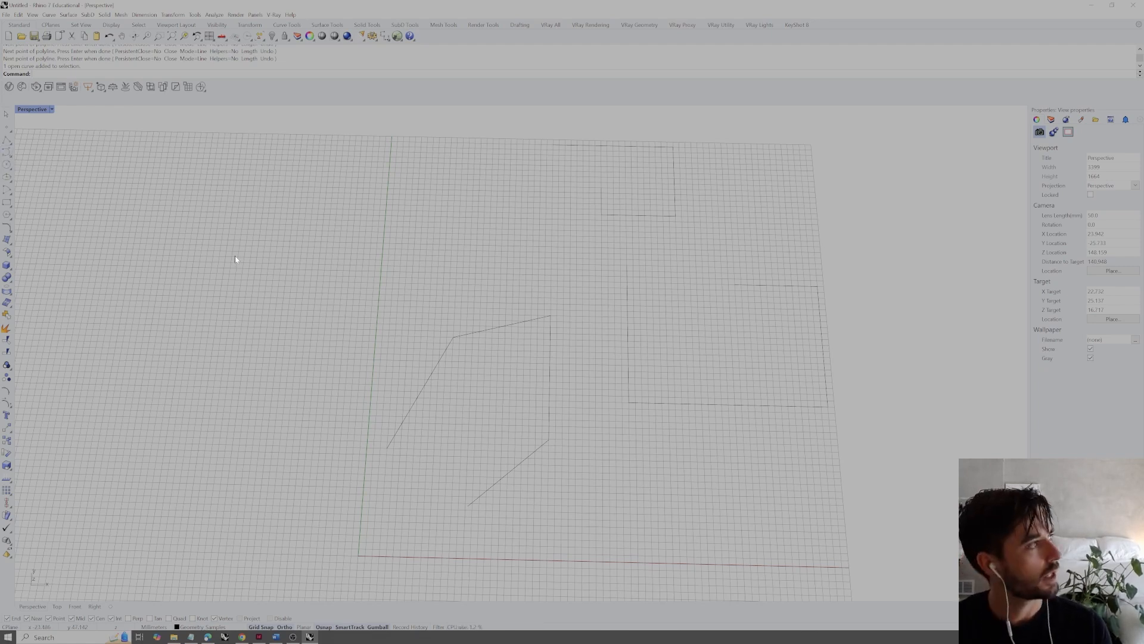
click(7, 153)
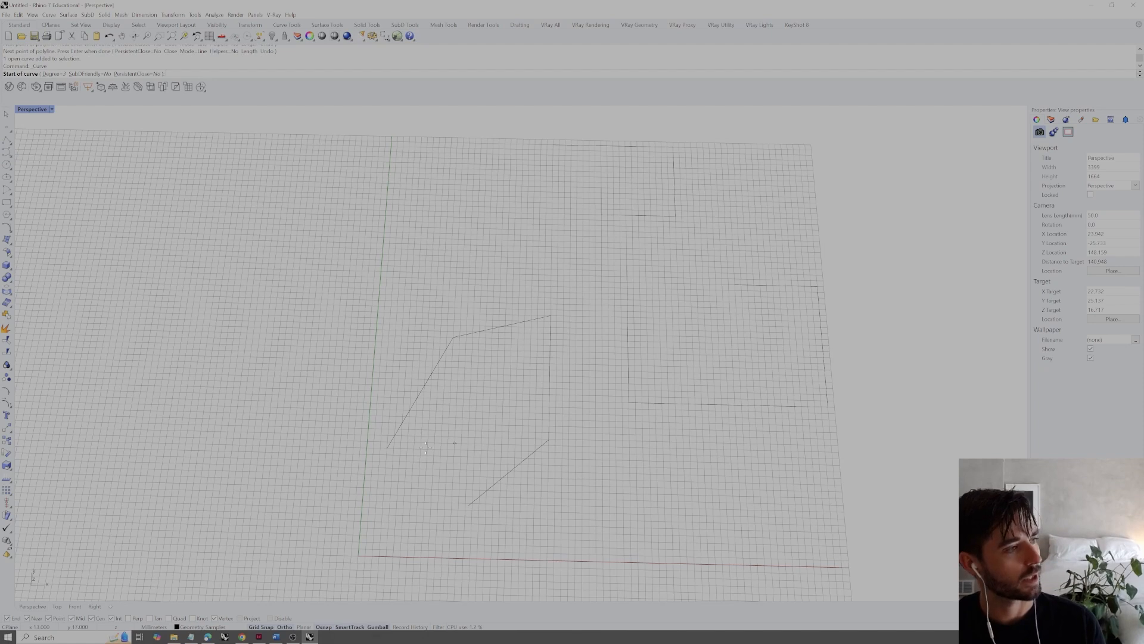
click(388, 447)
click(453, 337)
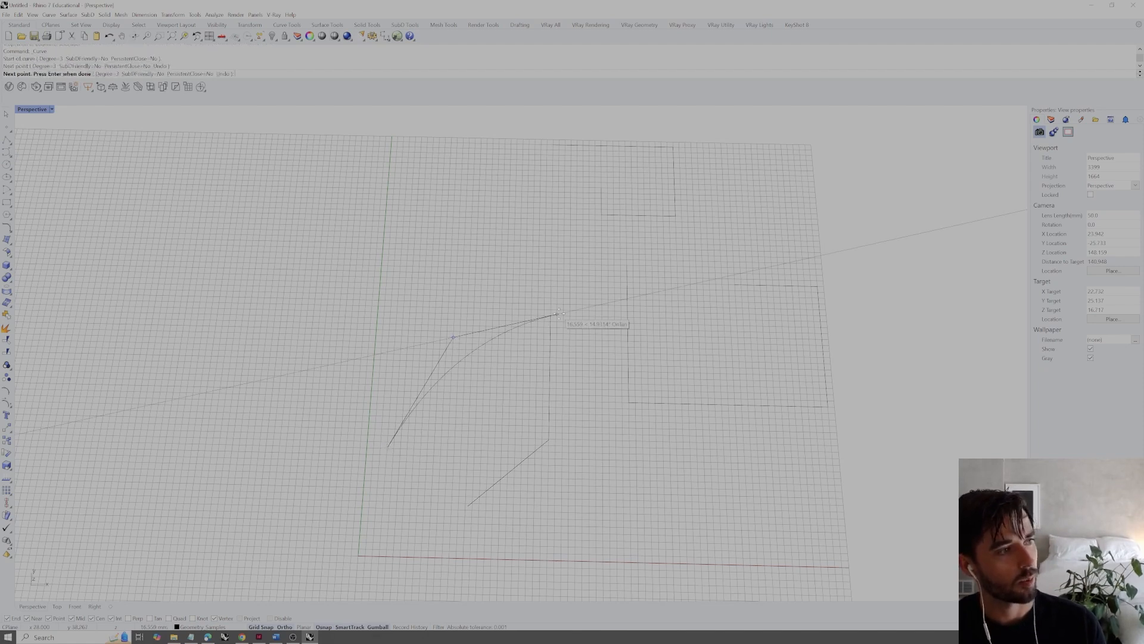
click(550, 316)
click(549, 440)
click(467, 504)
key(Return)
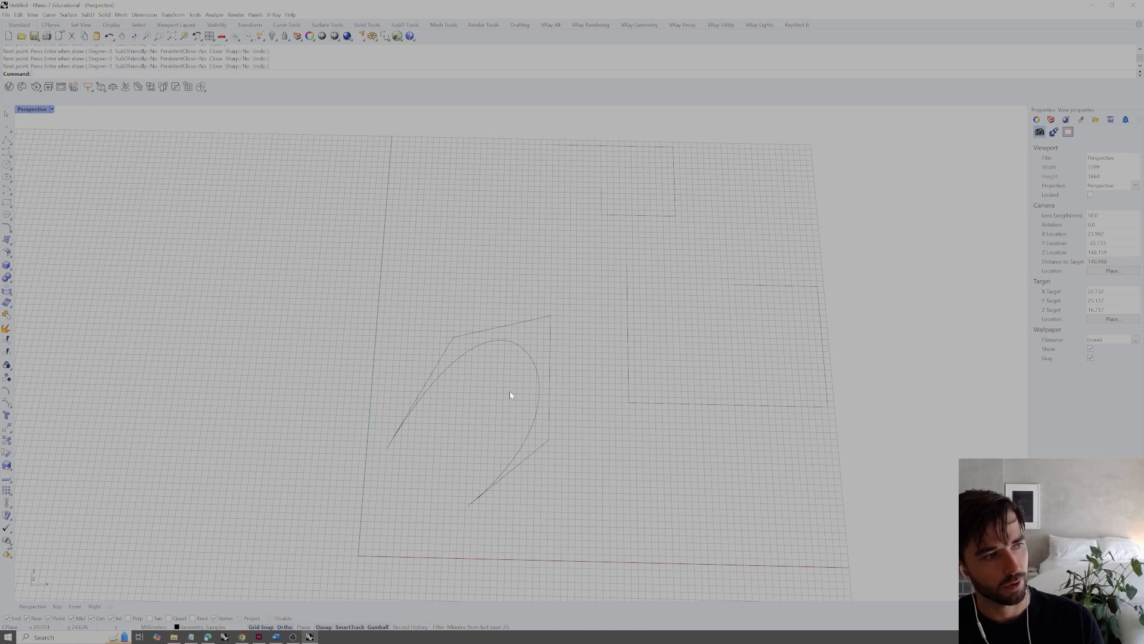
Draw a control point curve over the larger rectangular polyline, following its vertices from end to end
key(Return)
click(627, 267)
click(667, 400)
click(827, 406)
click(817, 287)
click(737, 286)
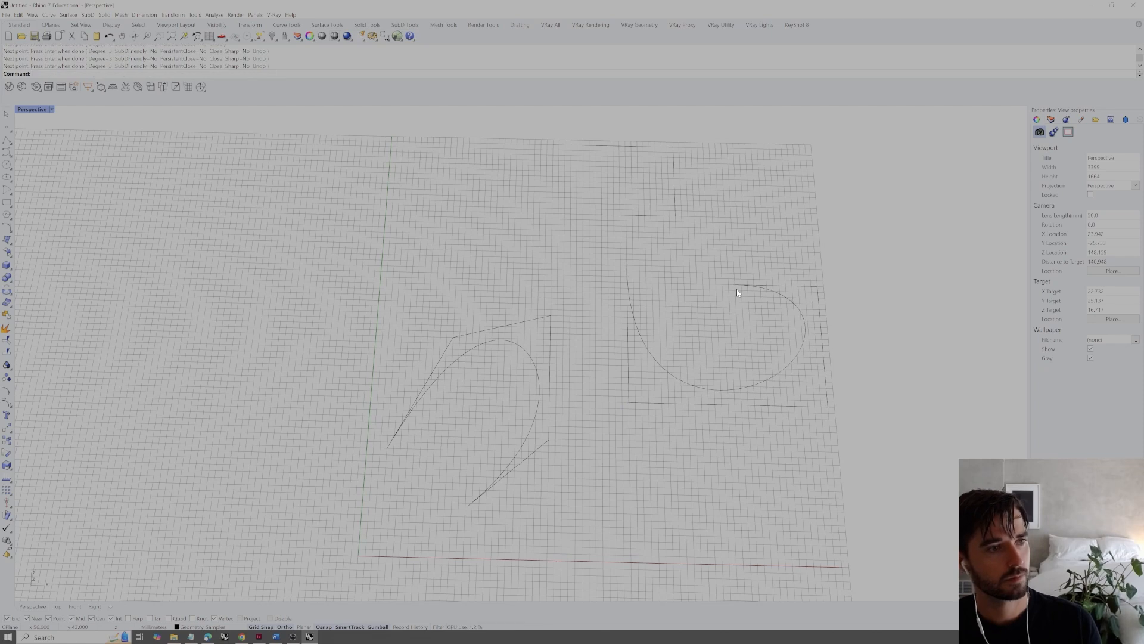
key(Return)
key(Return)
Draw a control point curve over the small upper polyline, following its vertices from end to end
click(602, 190)
click(602, 215)
click(675, 215)
click(565, 146)
text(Nurb)
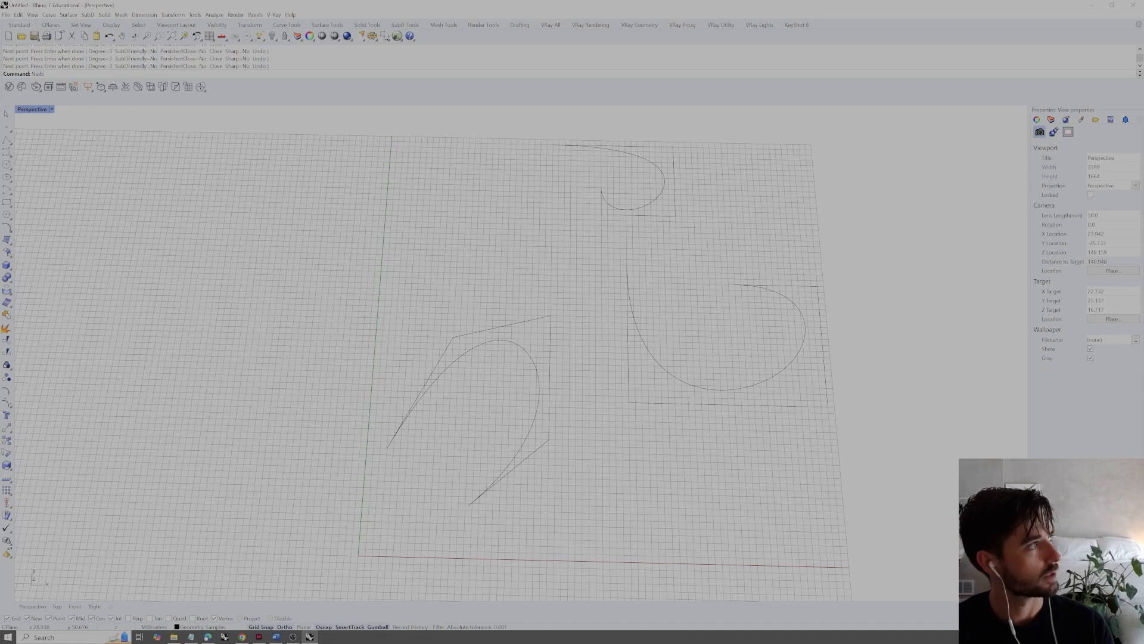
key(Escape)
Draw another degree 3 control point curve through the joined polyline's five vertices, on top of the existing smooth curve
text(Curve)
key(Return)
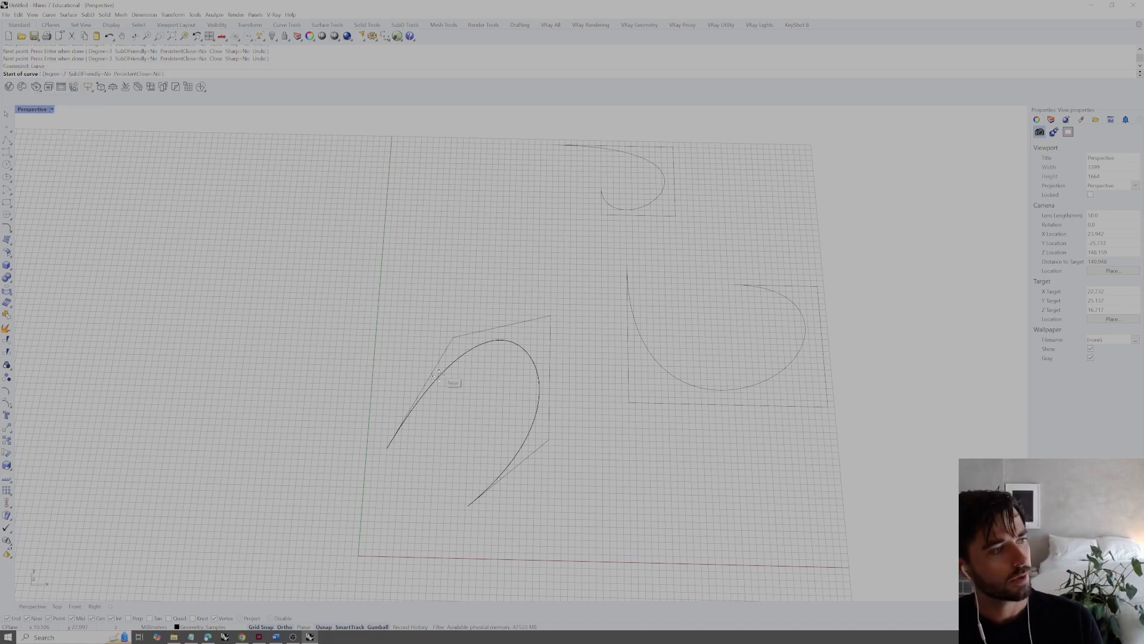
click(387, 446)
click(453, 337)
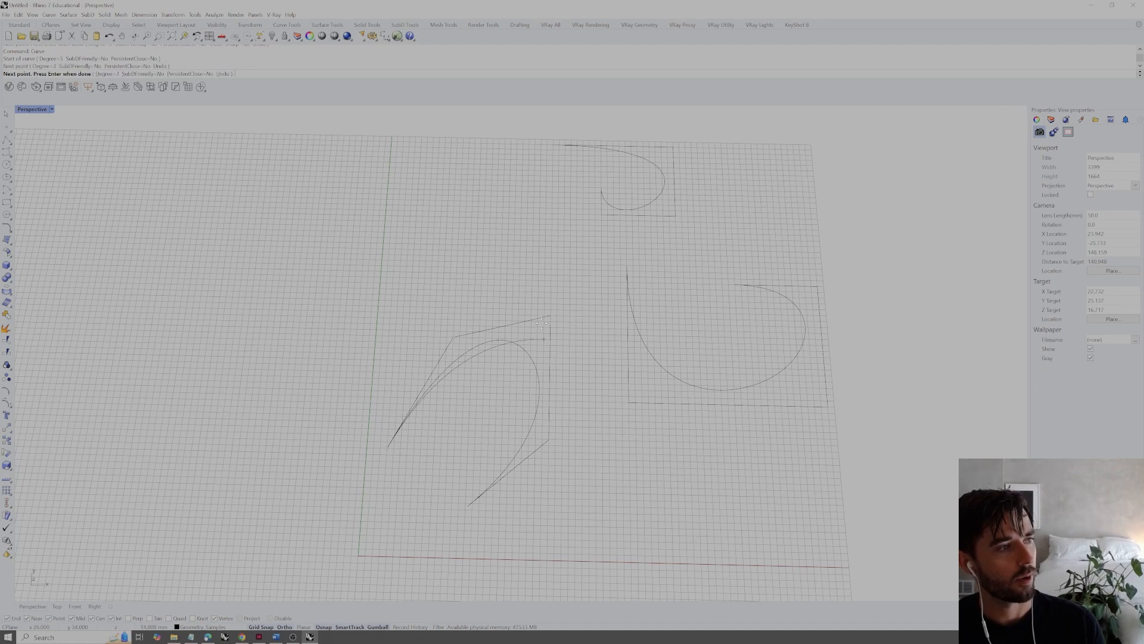
click(550, 316)
click(548, 441)
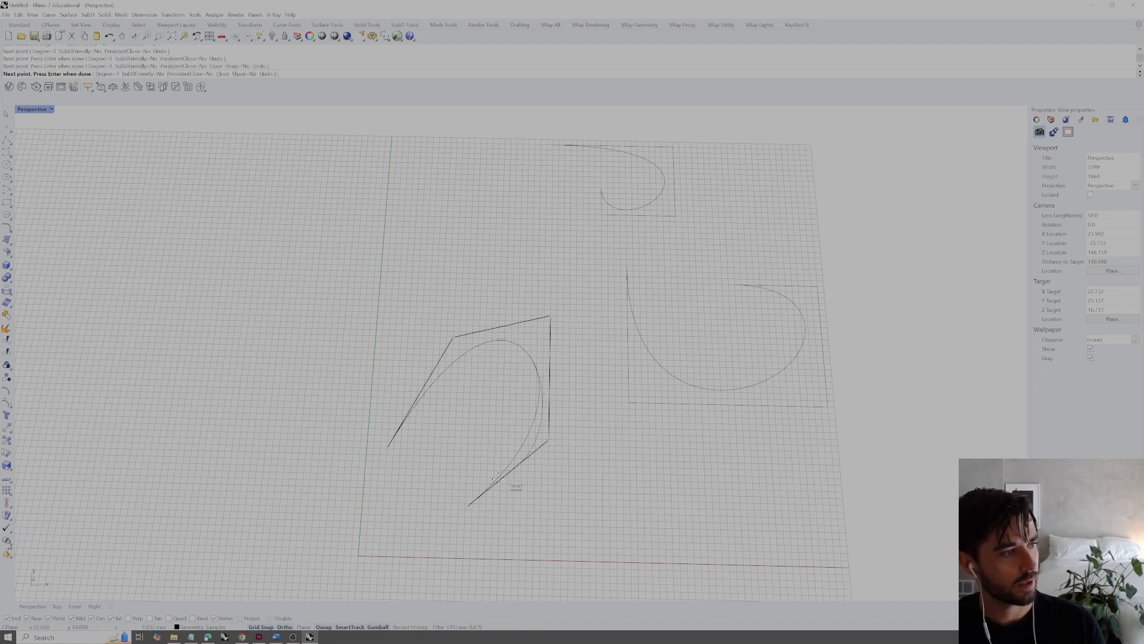
click(470, 506)
key(Return)
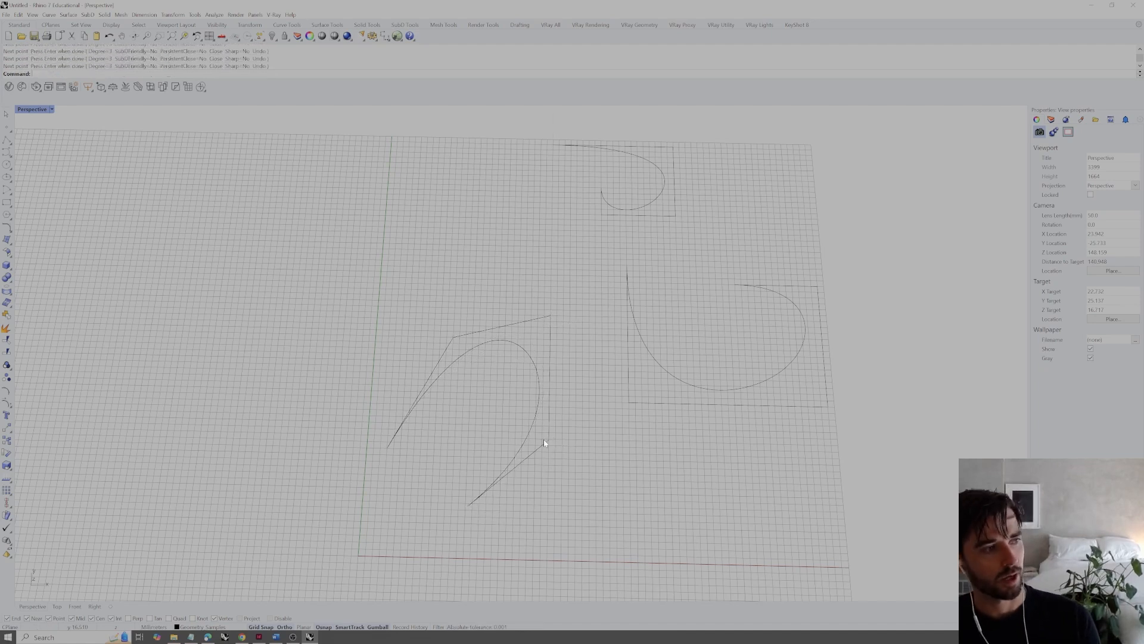
Select one of the overlapping smooth curves inside the joined polyline and delete it
click(508, 346)
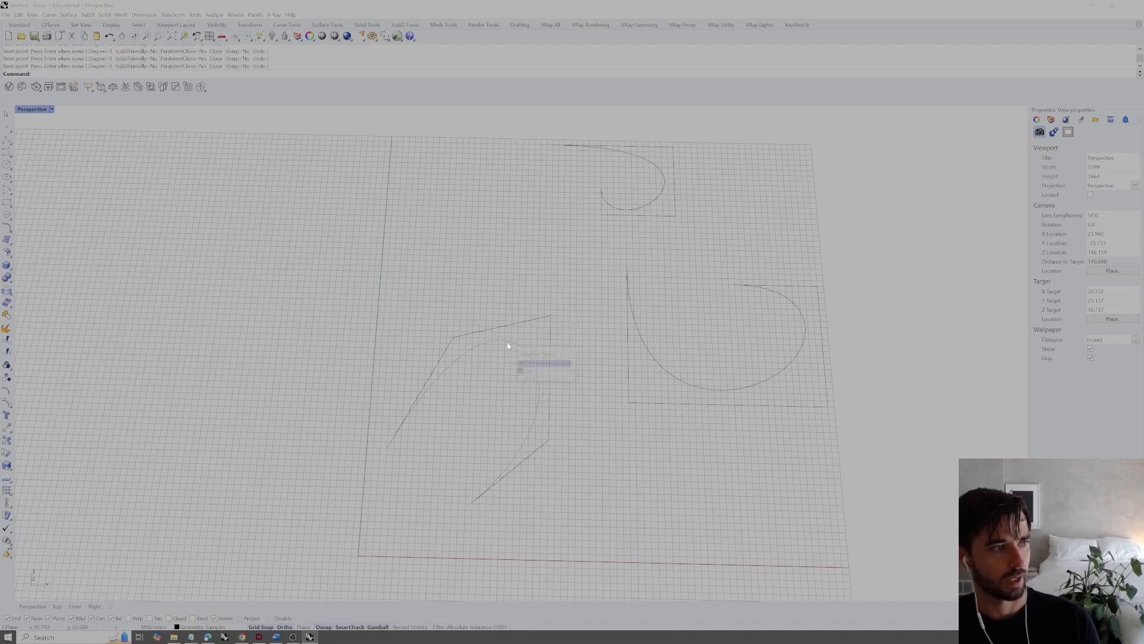
click(538, 364)
click(520, 397)
click(534, 369)
click(557, 381)
key(Delete)
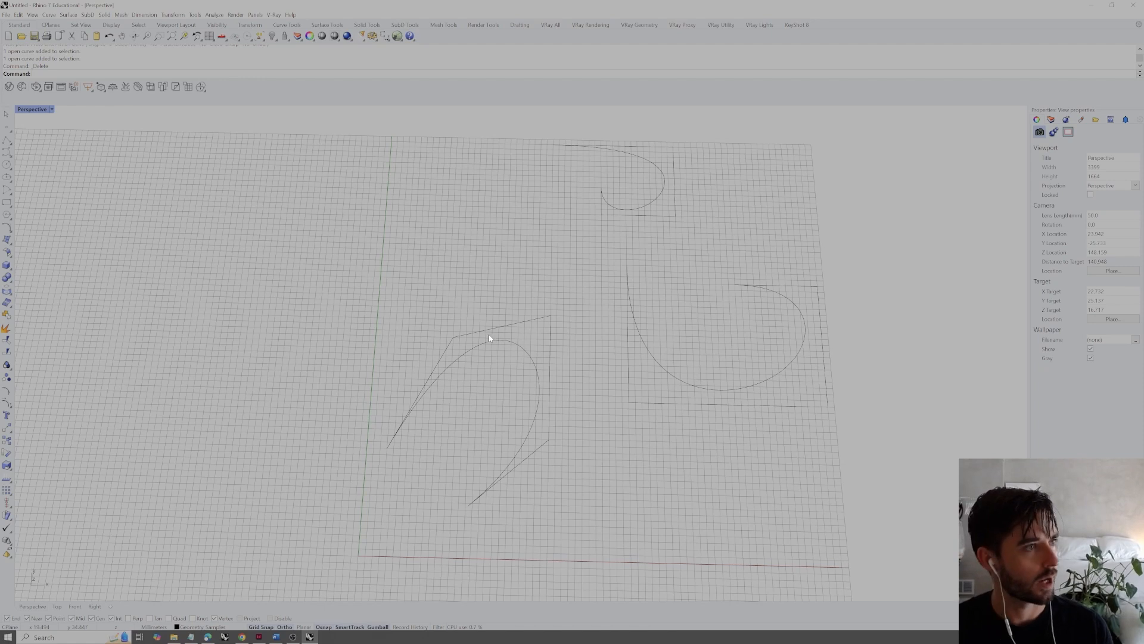
Compare the smooth curve with the joined polyline by selecting each in turn and clearing the selection
click(513, 344)
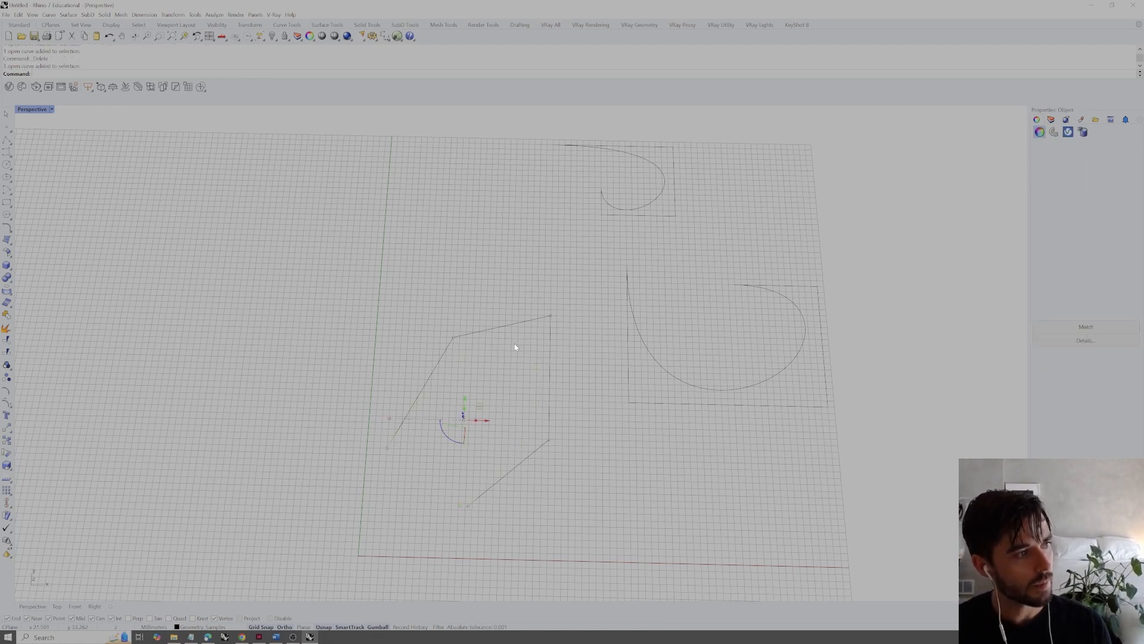
click(489, 280)
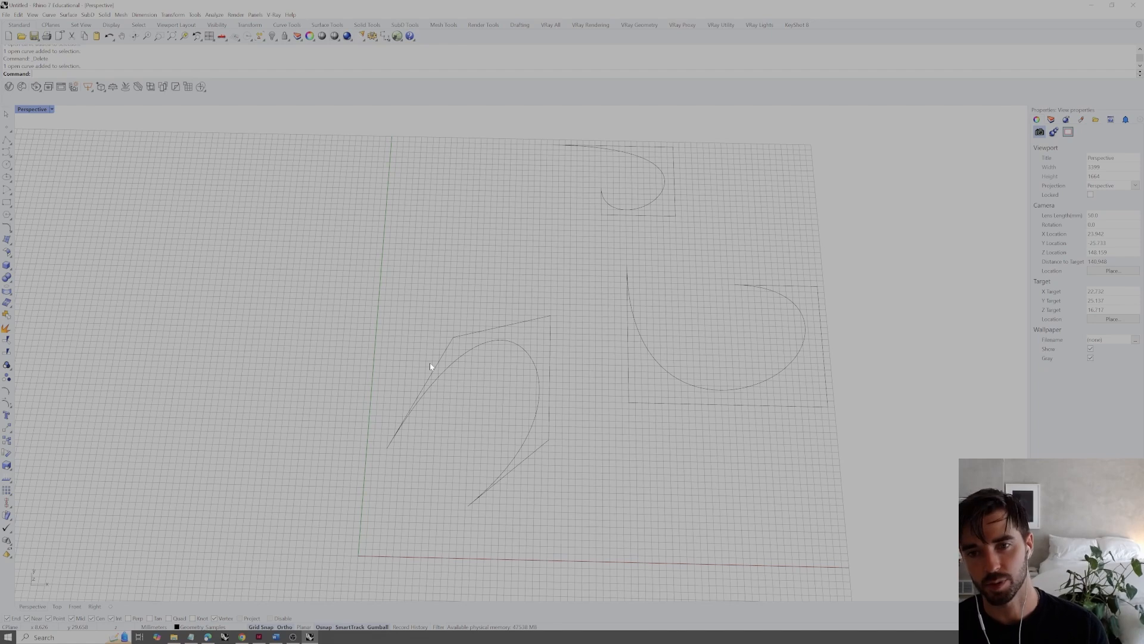
right_drag(500, 328, 500, 332)
click(504, 329)
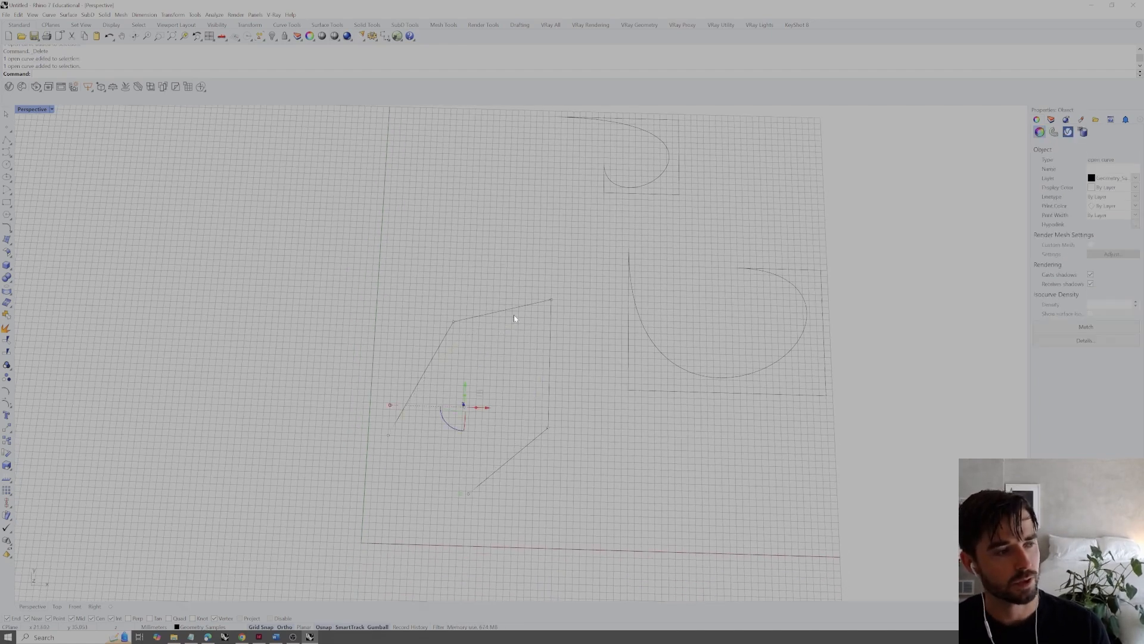
key(Escape)
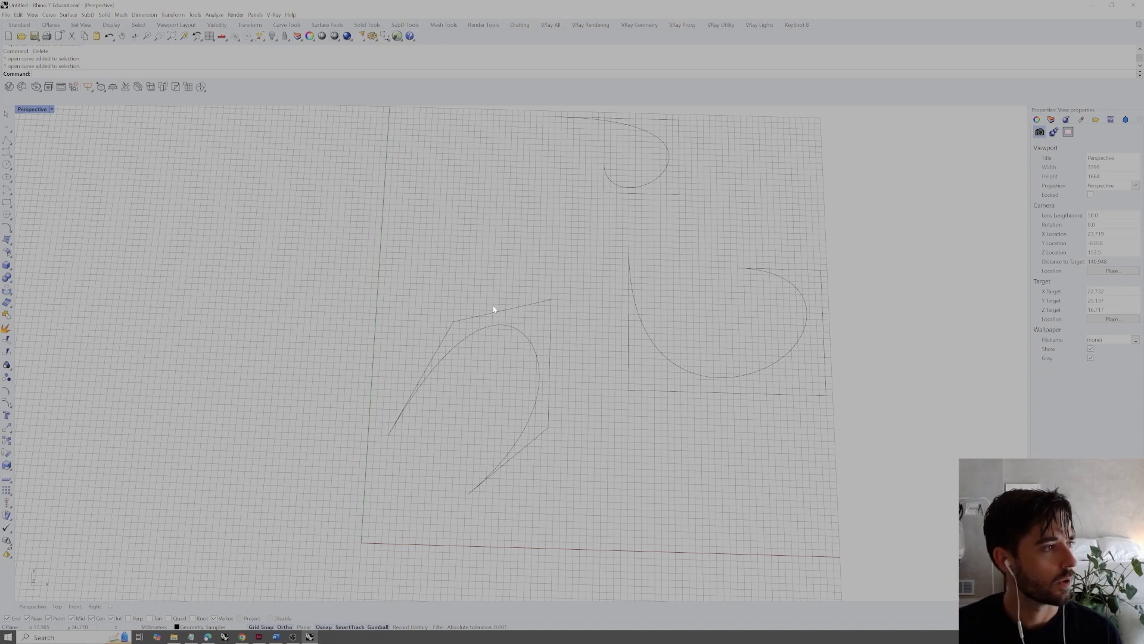
click(466, 322)
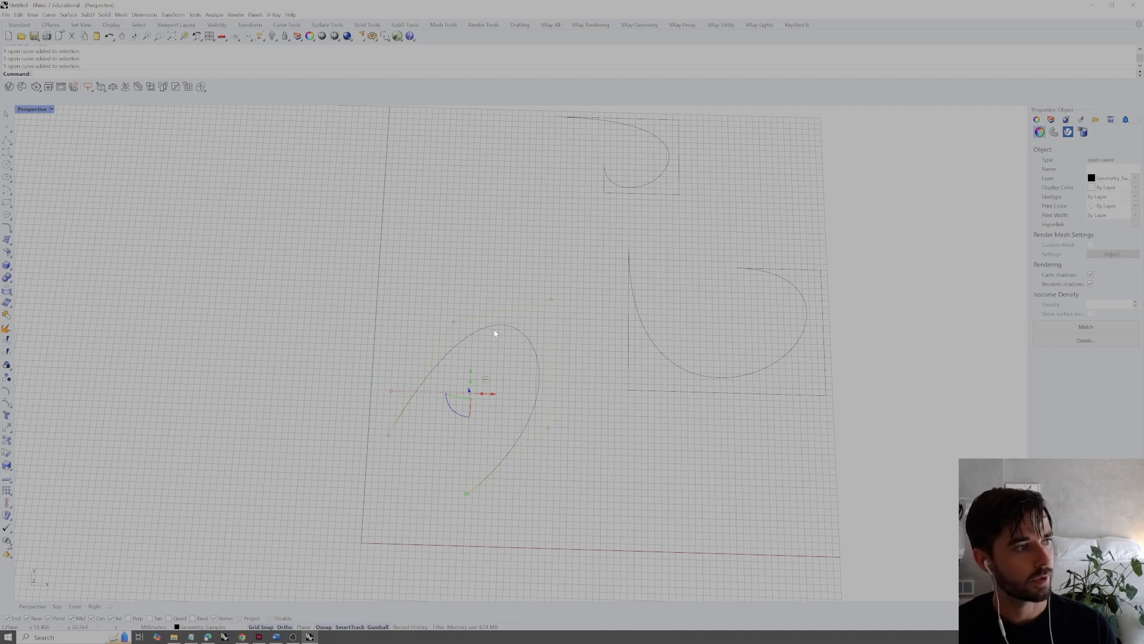
click(519, 264)
Explode the joined polyline into separate segments, and check individual segments and the smooth curve by selecting them
click(476, 323)
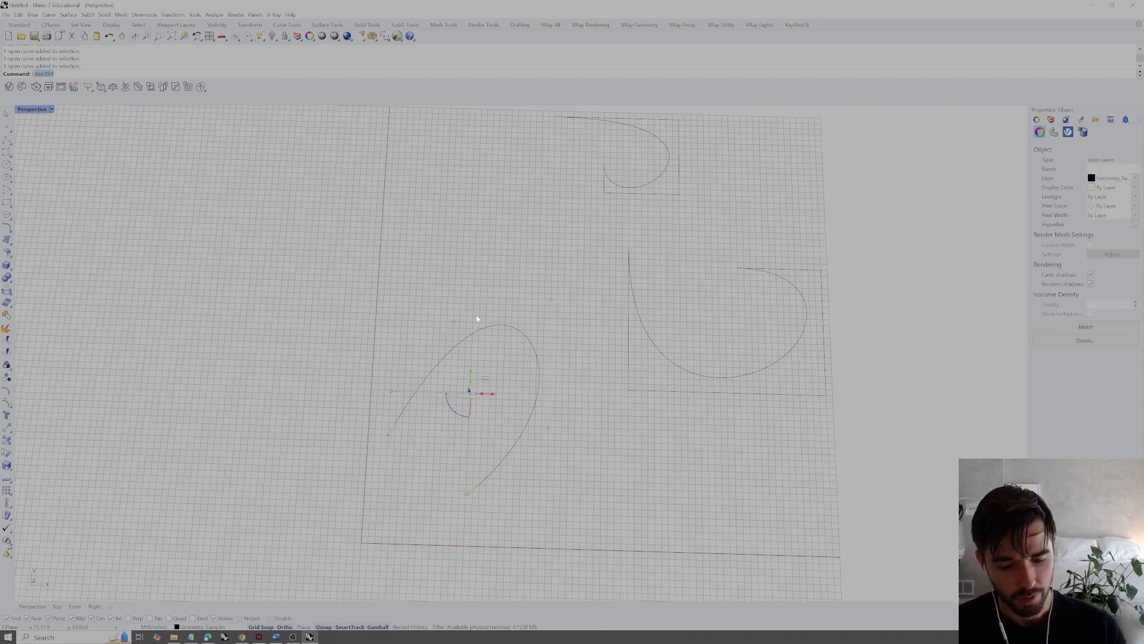
key(Return)
click(469, 313)
click(437, 355)
click(480, 317)
click(552, 359)
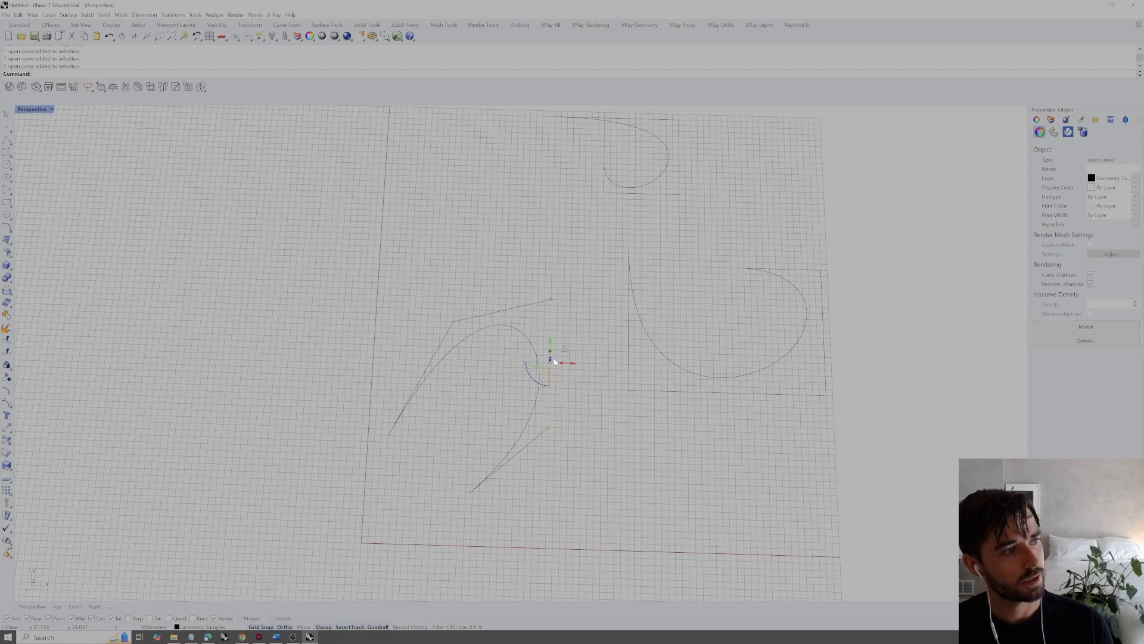
click(596, 438)
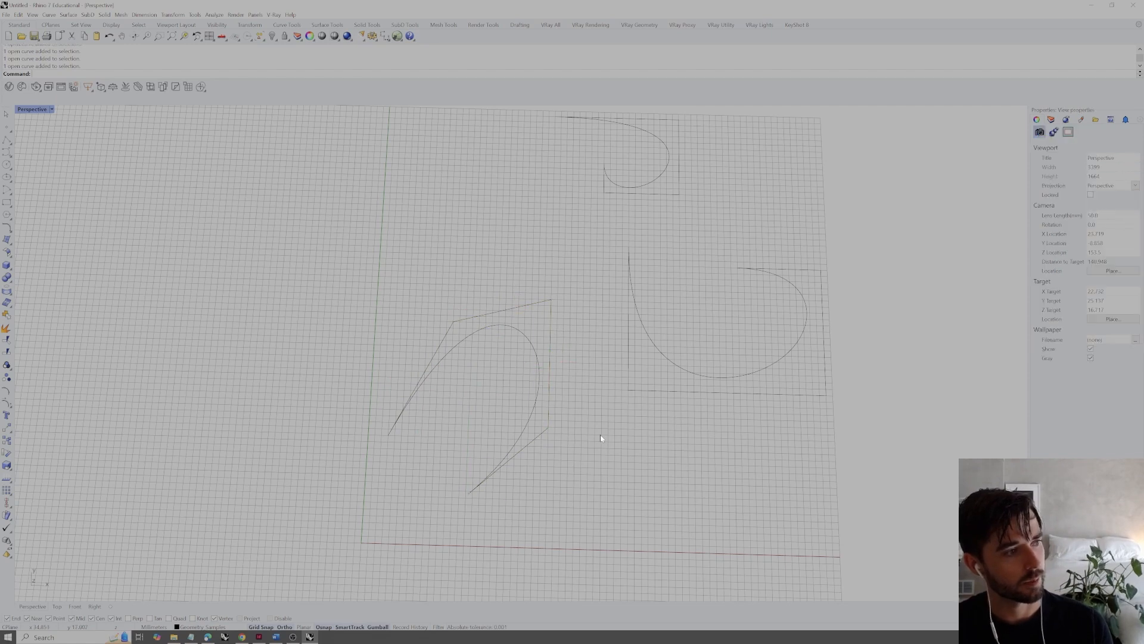
click(528, 340)
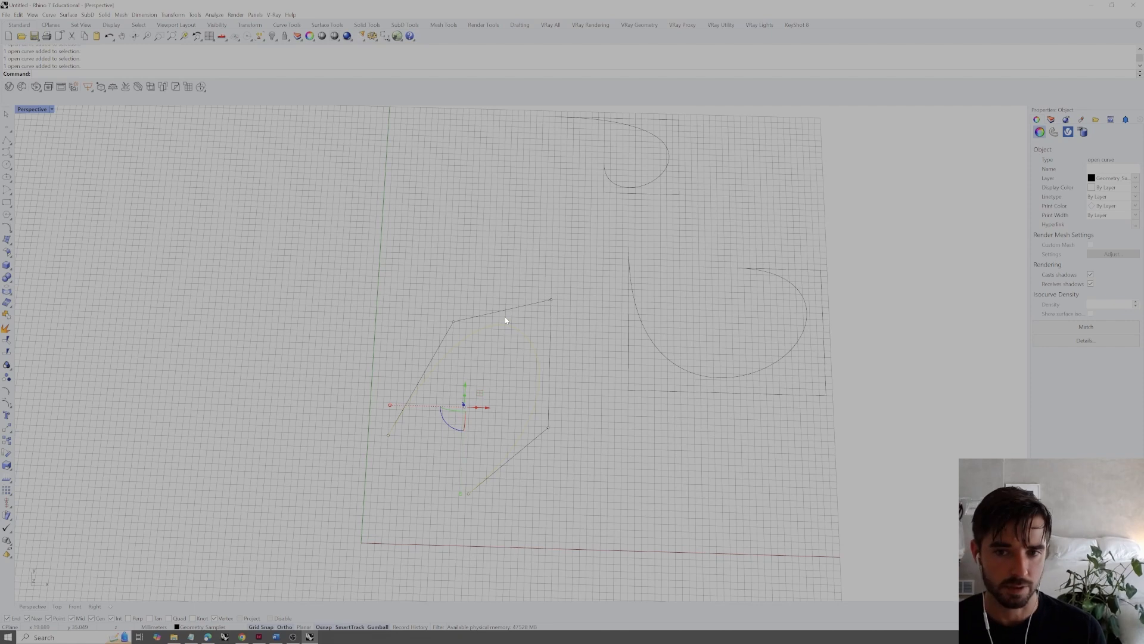
click(486, 280)
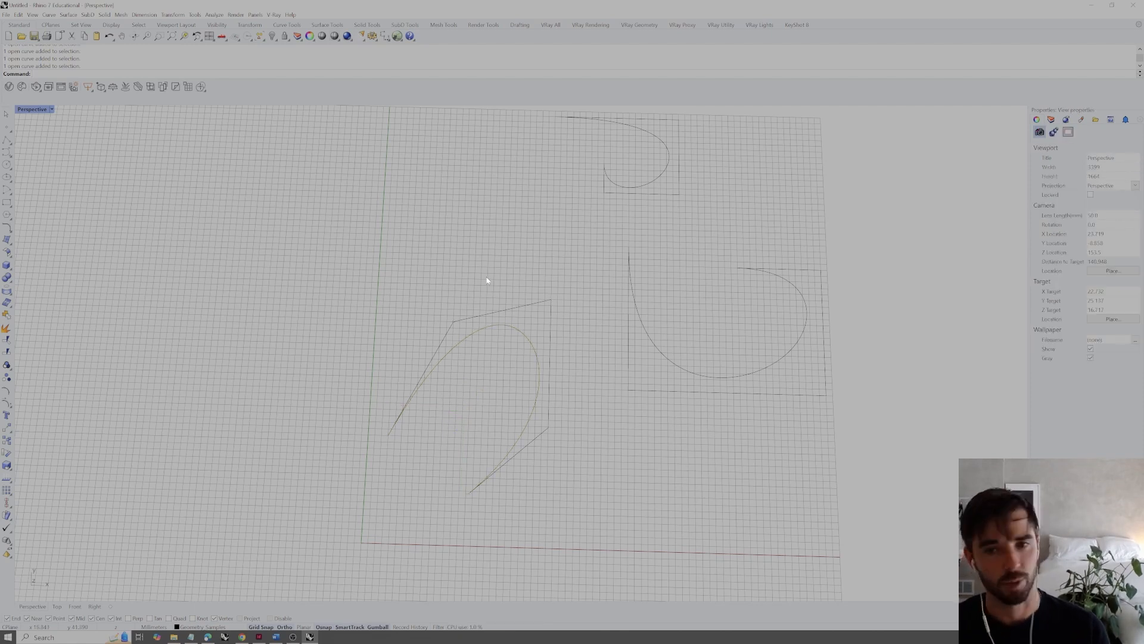
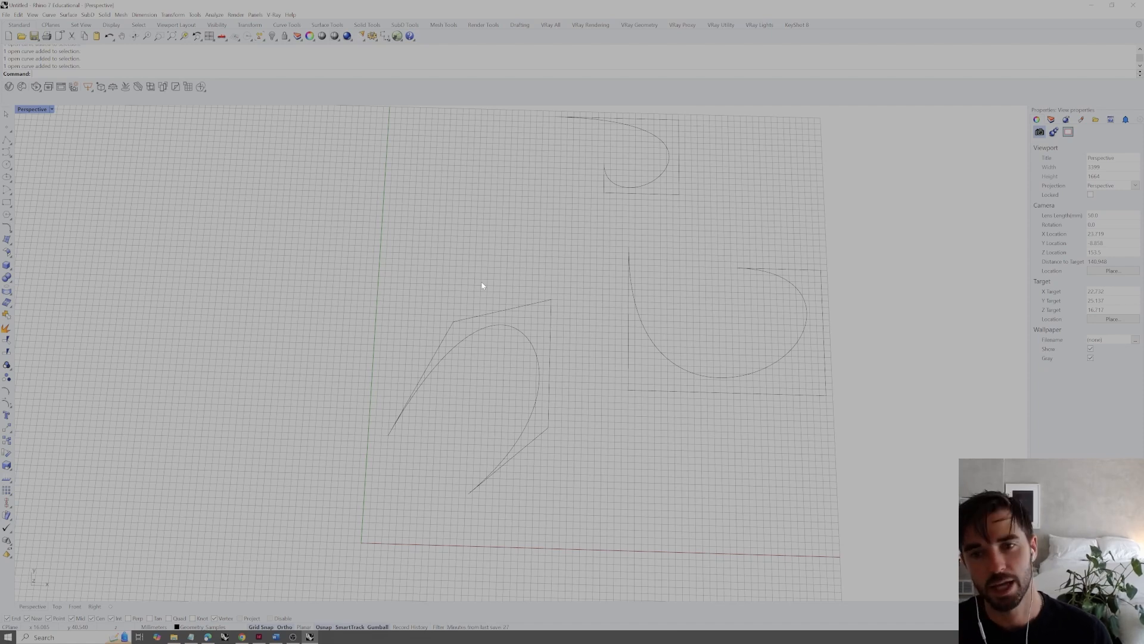
Delete the smooth curve inside the right-hand, rectangular open polyline
scroll(476, 327, up, 3)
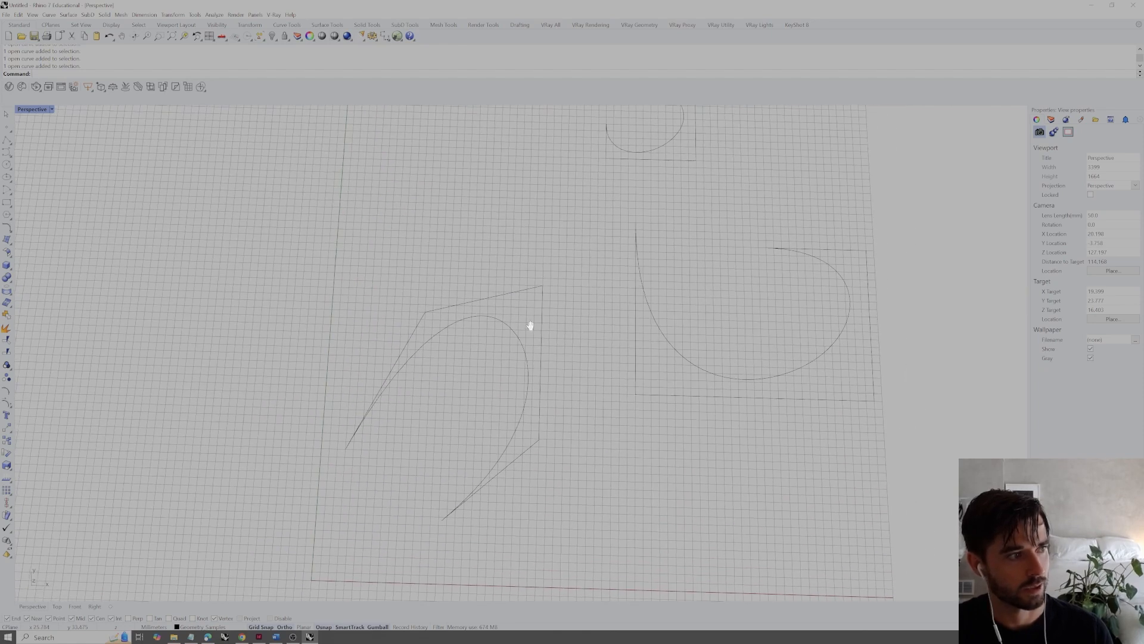
scroll(596, 316, up, 4)
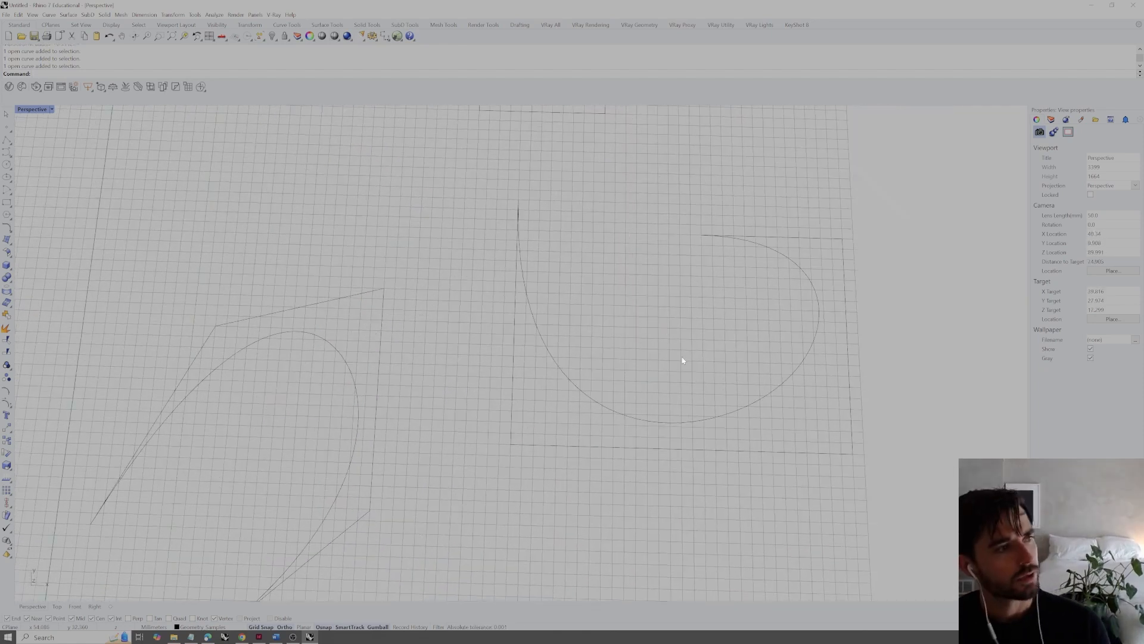
drag(679, 375, 571, 408)
key(Delete)
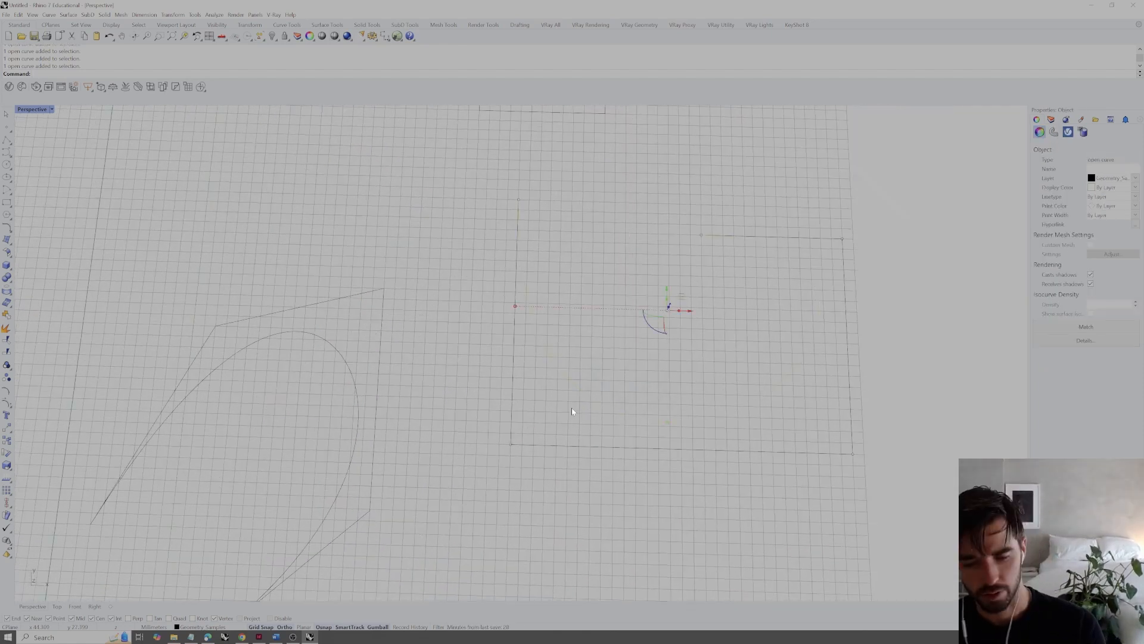
Draw a degree 2 control point curve through the rectangular polyline's upper-left endpoint, lower-left corner and lower-right corner
text(curve)
key(Return)
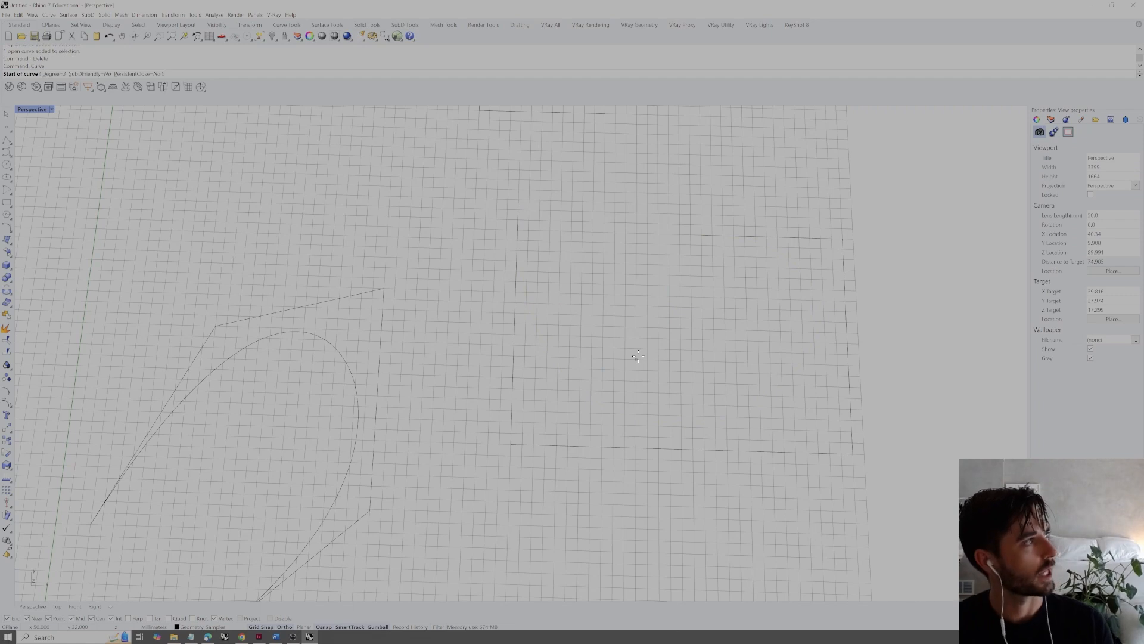
click(55, 74)
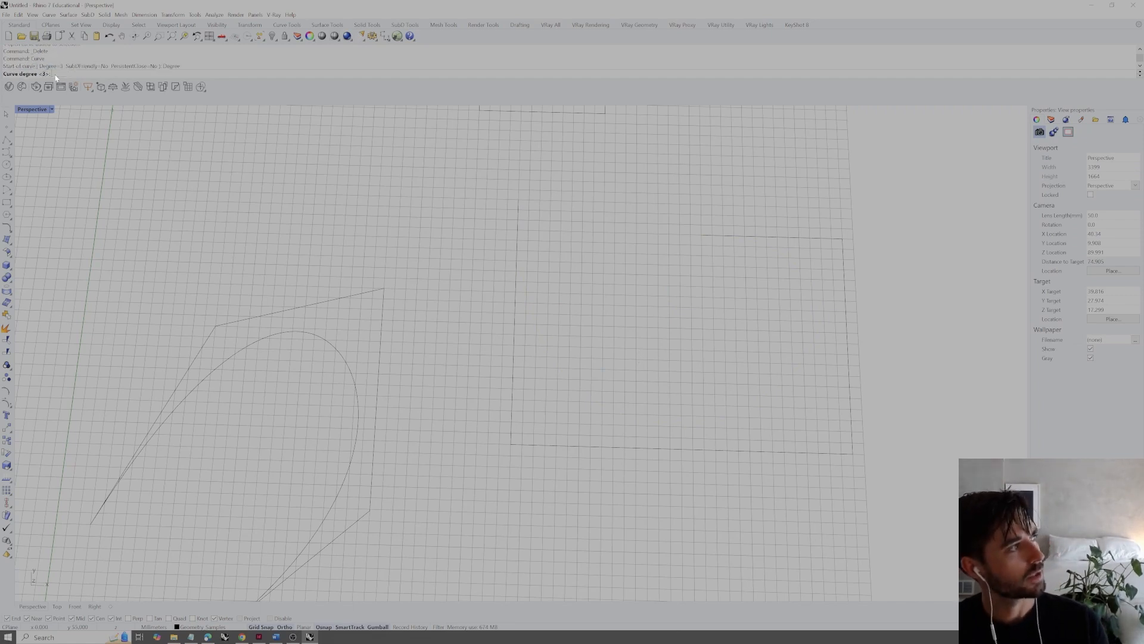
text(2)
key(Return)
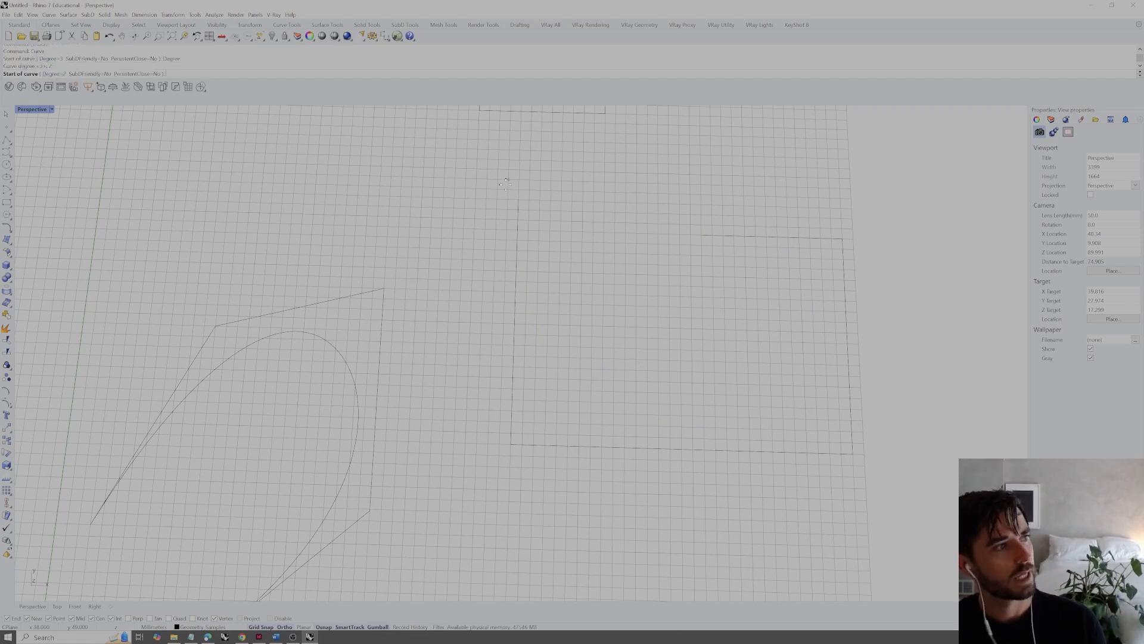
click(517, 201)
click(512, 444)
click(853, 454)
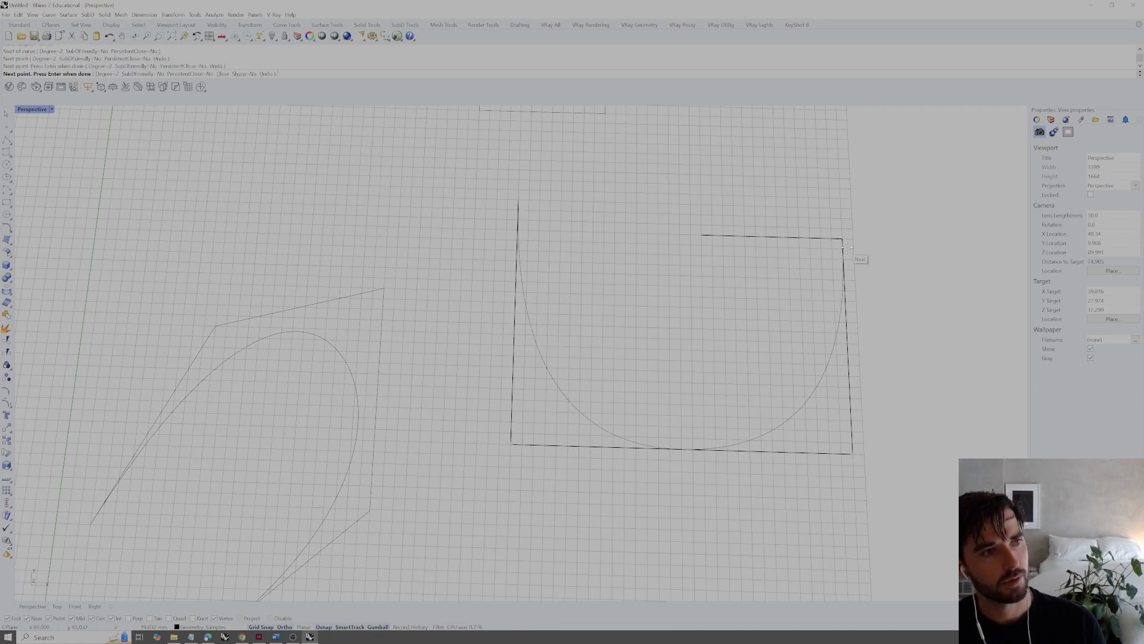
key(Return)
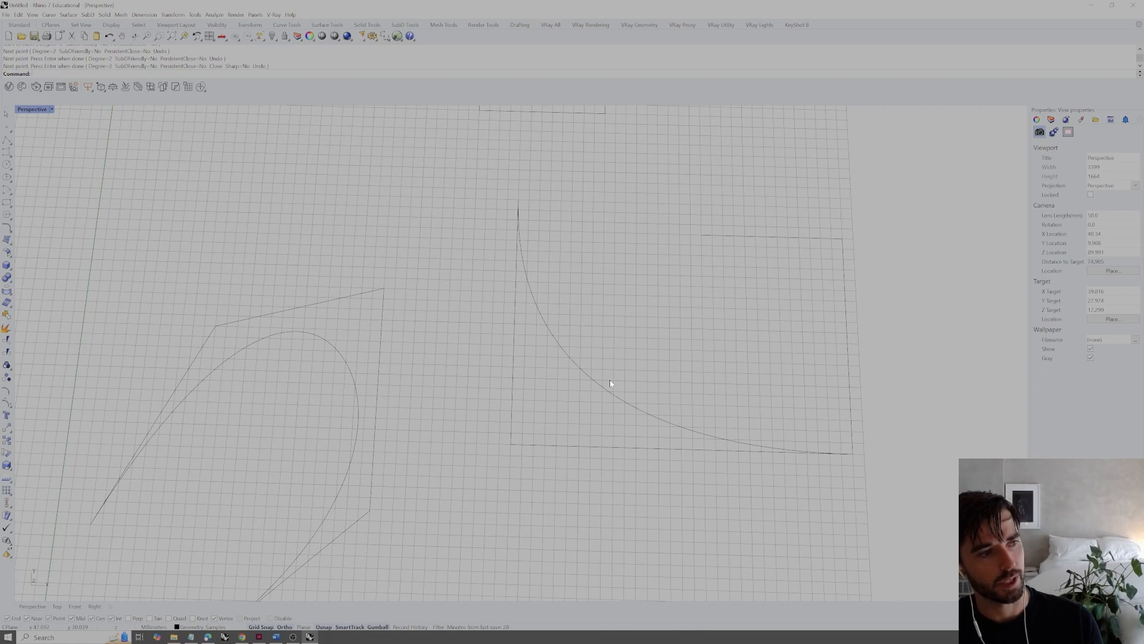
Explode the rectangular polyline into separate segments, and check its vertical and bottom segments by selecting them
click(525, 447)
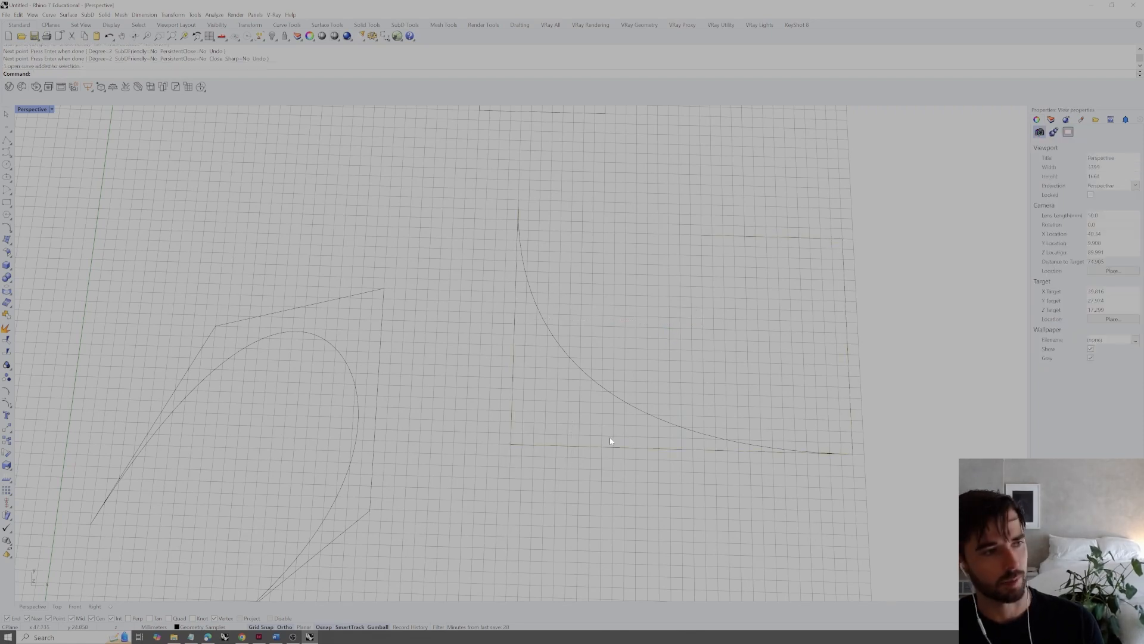
drag(481, 459, 477, 460)
text(explode)
key(Return)
click(538, 467)
click(527, 445)
click(510, 419)
click(510, 417)
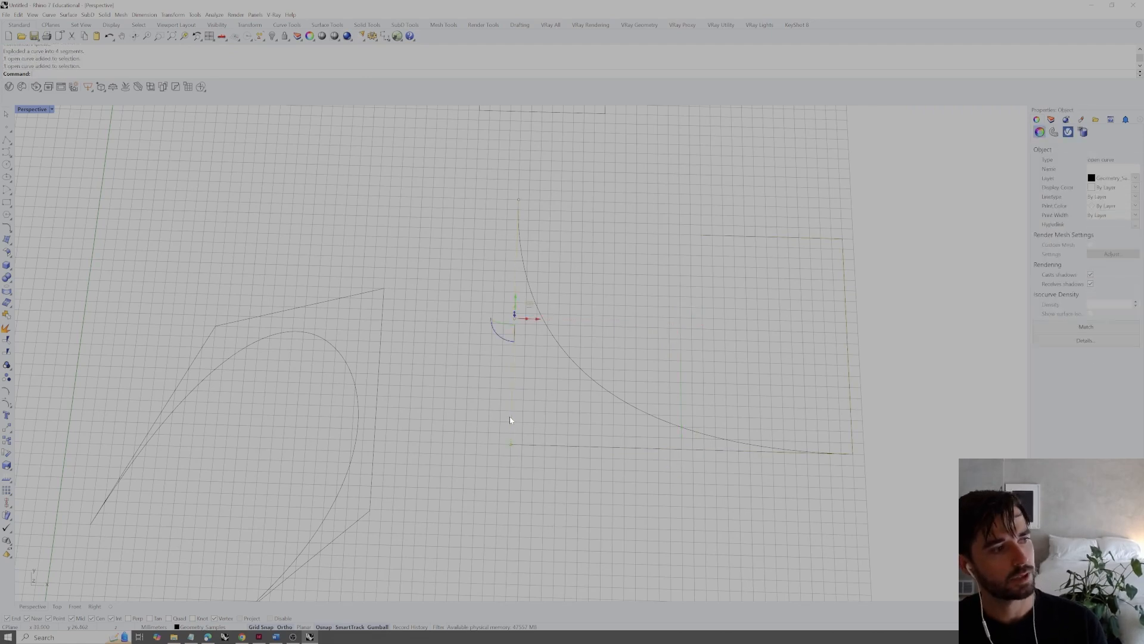
click(549, 428)
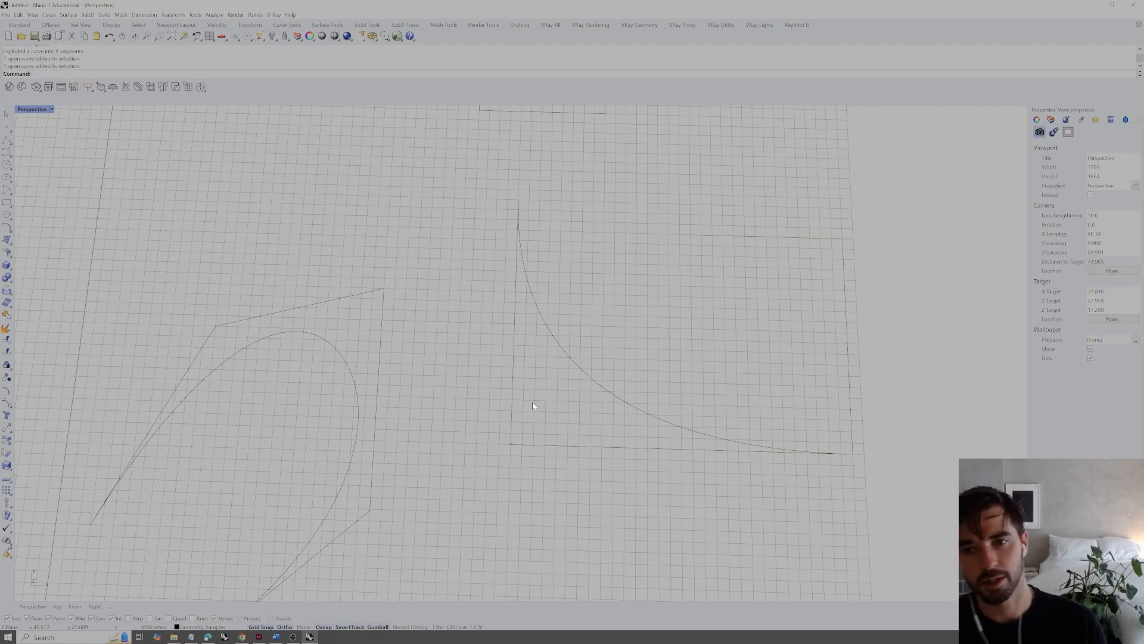
Divide the left vertical segment into 4 equal segments with points, and check the three inner division points by selecting each
click(512, 405)
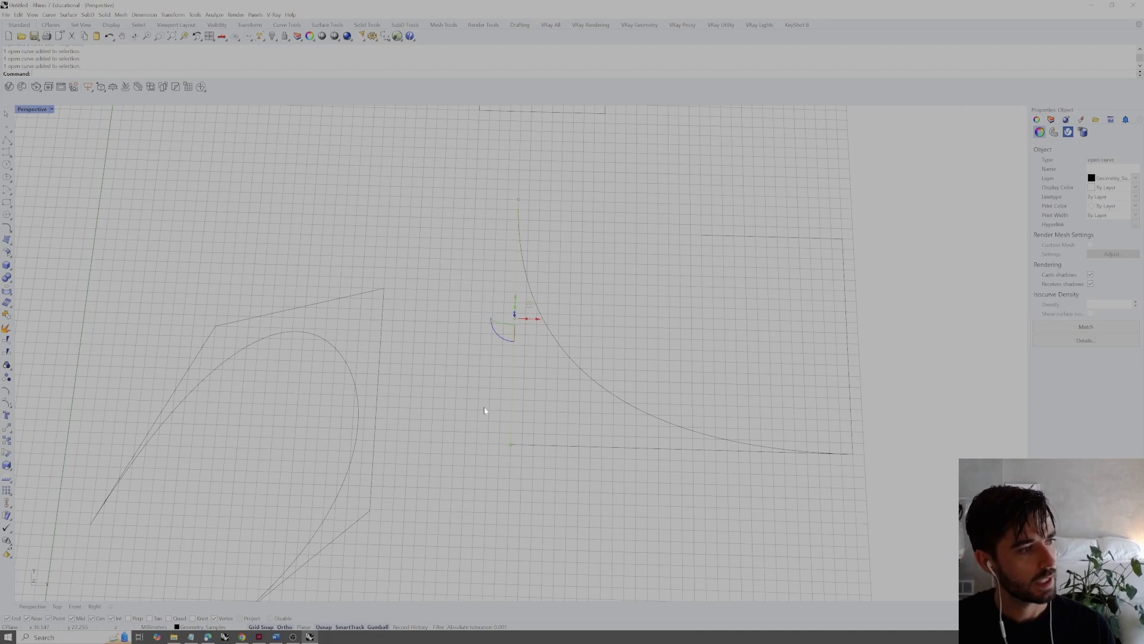
text(Divide)
key(Return)
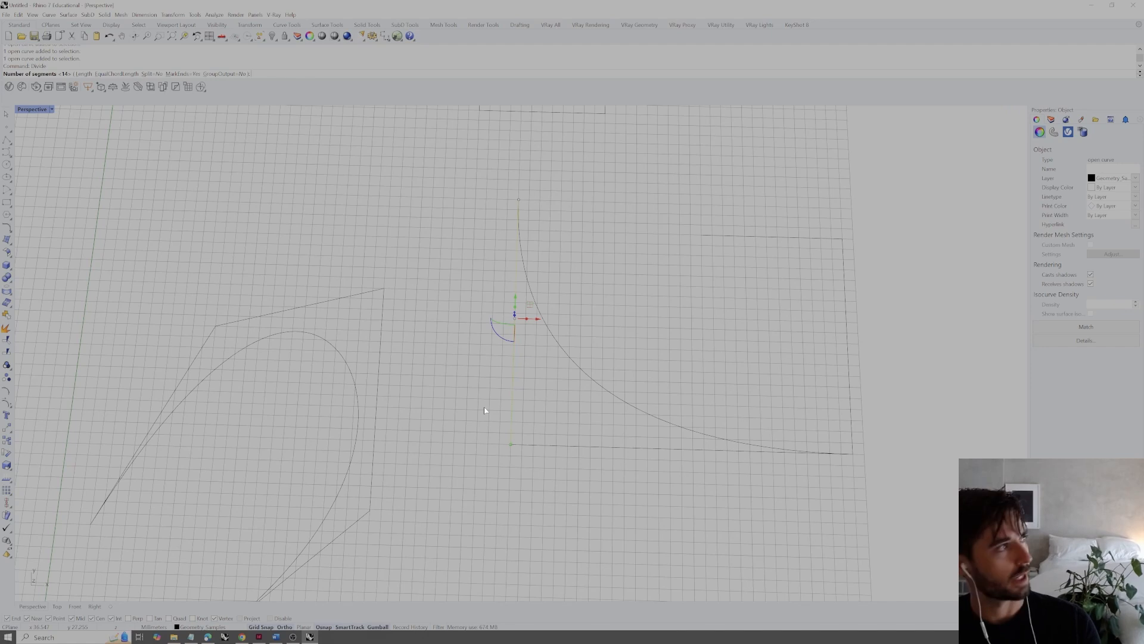
text(4)
key(Return)
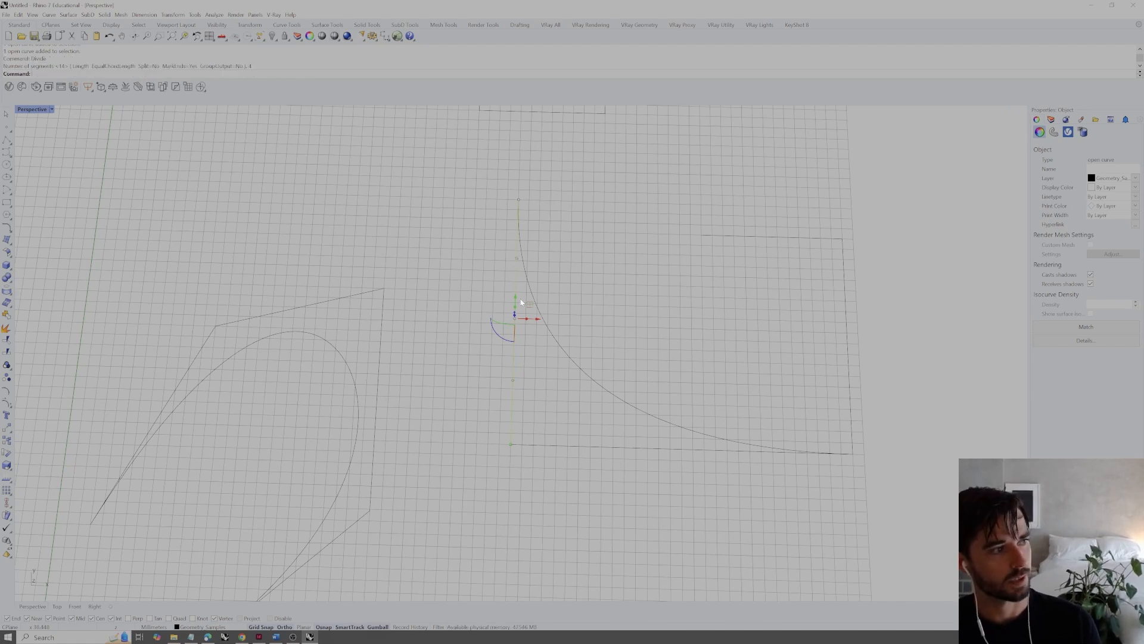
click(540, 409)
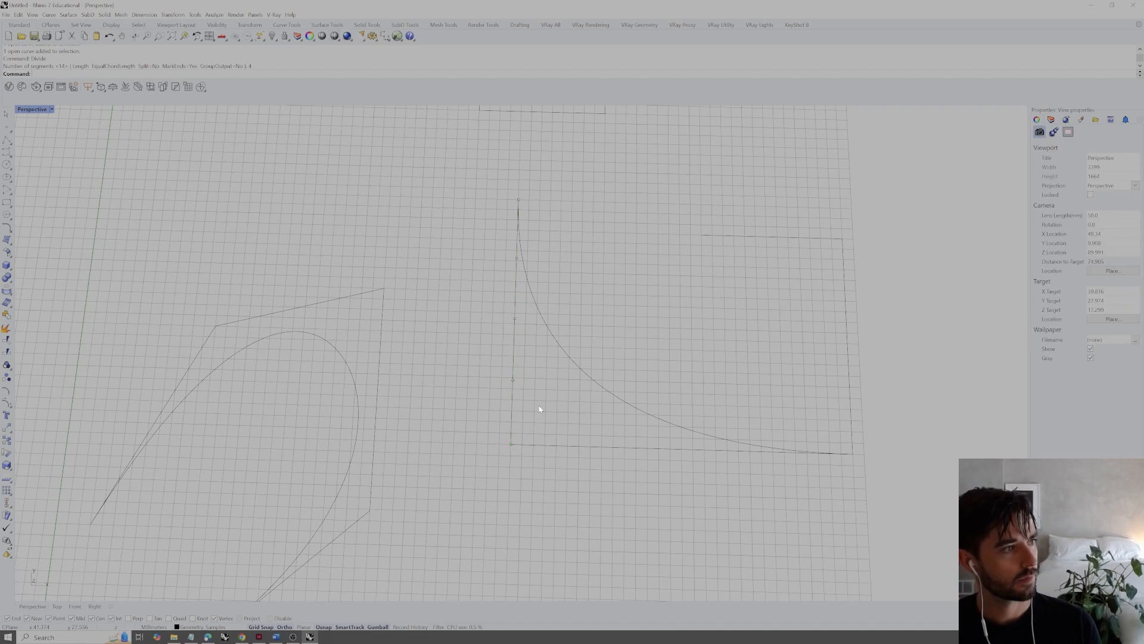
click(516, 258)
click(514, 318)
click(512, 380)
click(546, 351)
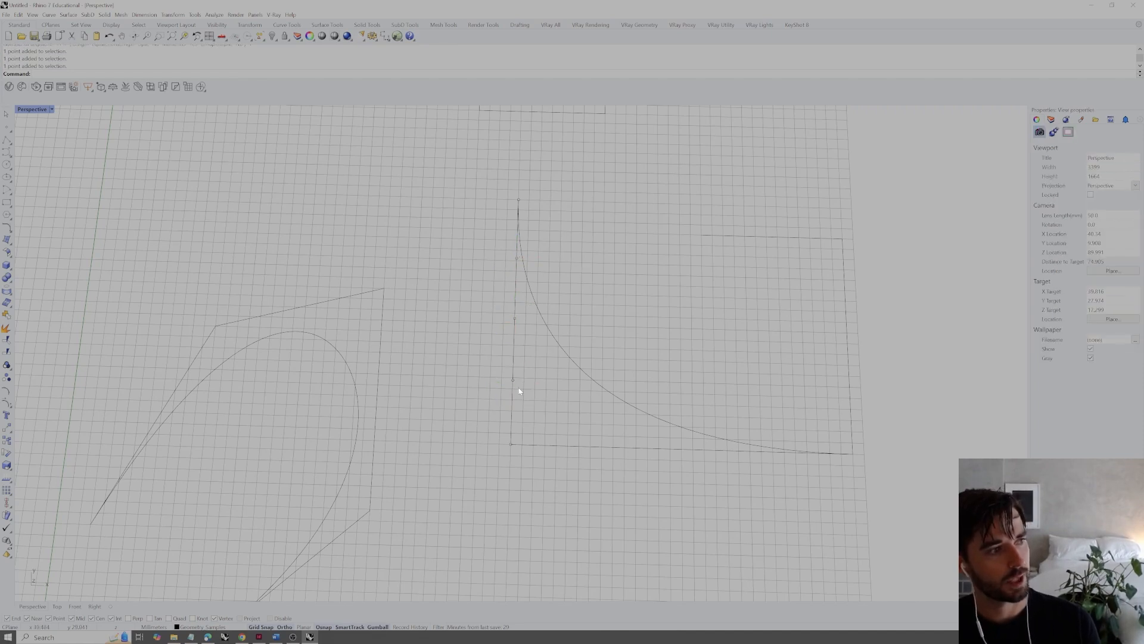
Divide the bottom horizontal segment into 4 equal segments with points and clear the selection
click(569, 445)
key(Return)
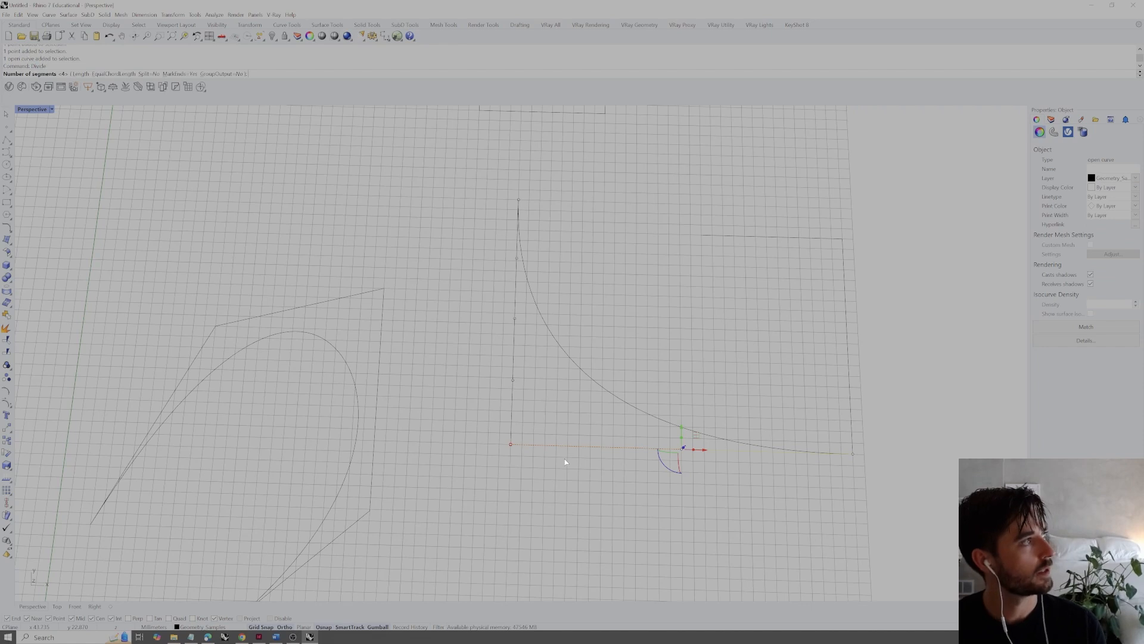
key(Return)
key(Escape)
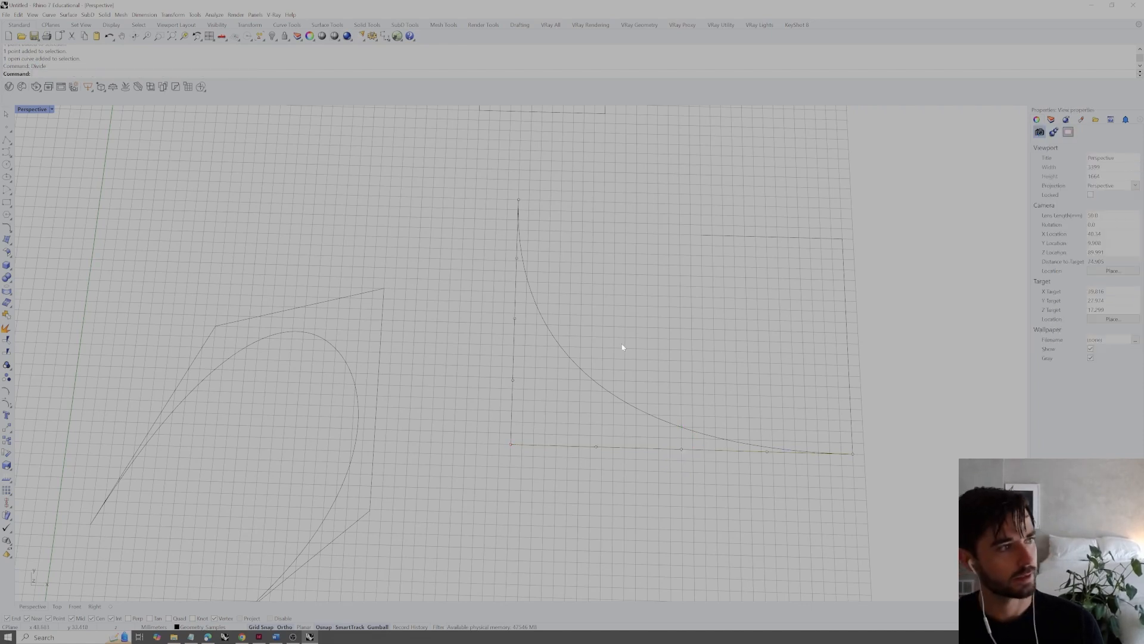
Draw a line from the vertical segment's top end to the lower-left corner, and another between the first division points of both segments
text(l)
key(Return)
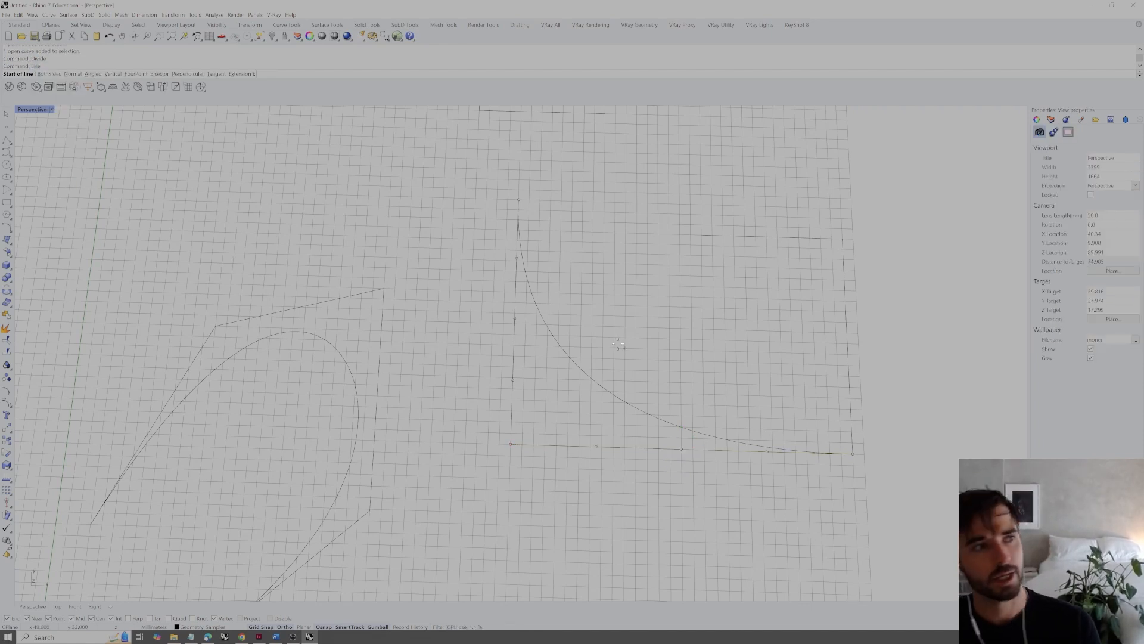
click(519, 202)
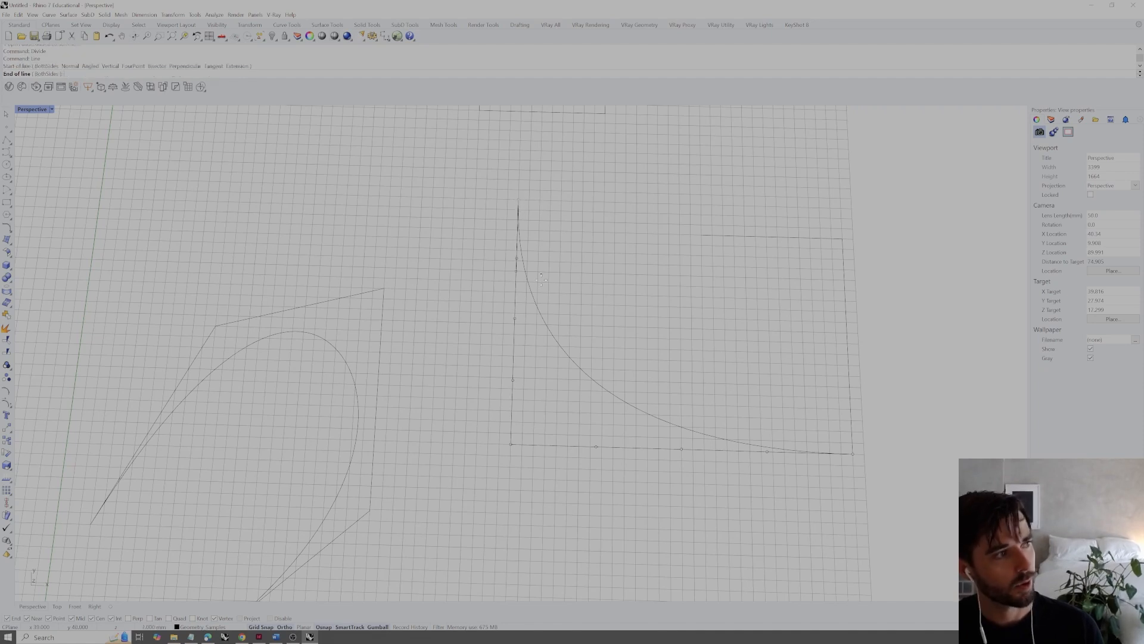
click(512, 445)
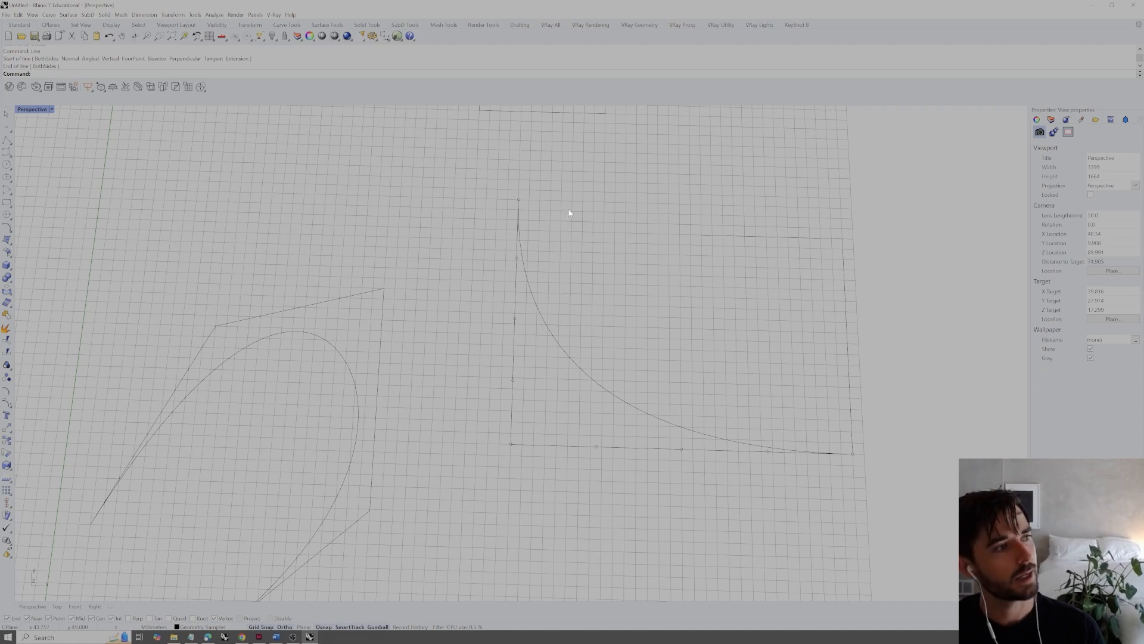
right_click(516, 256)
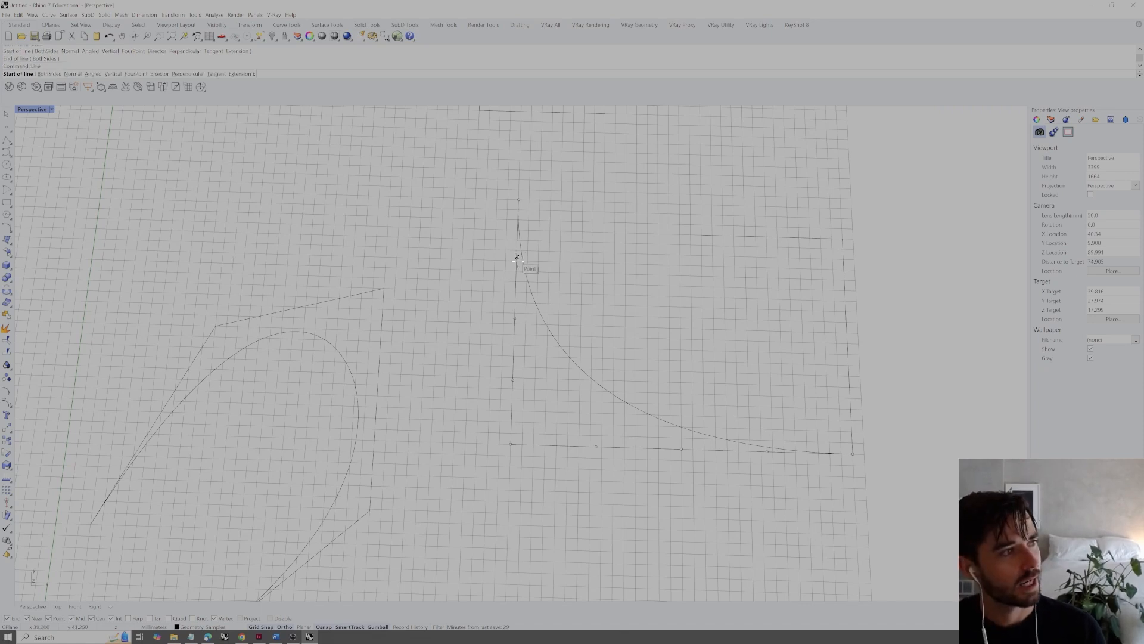
click(516, 257)
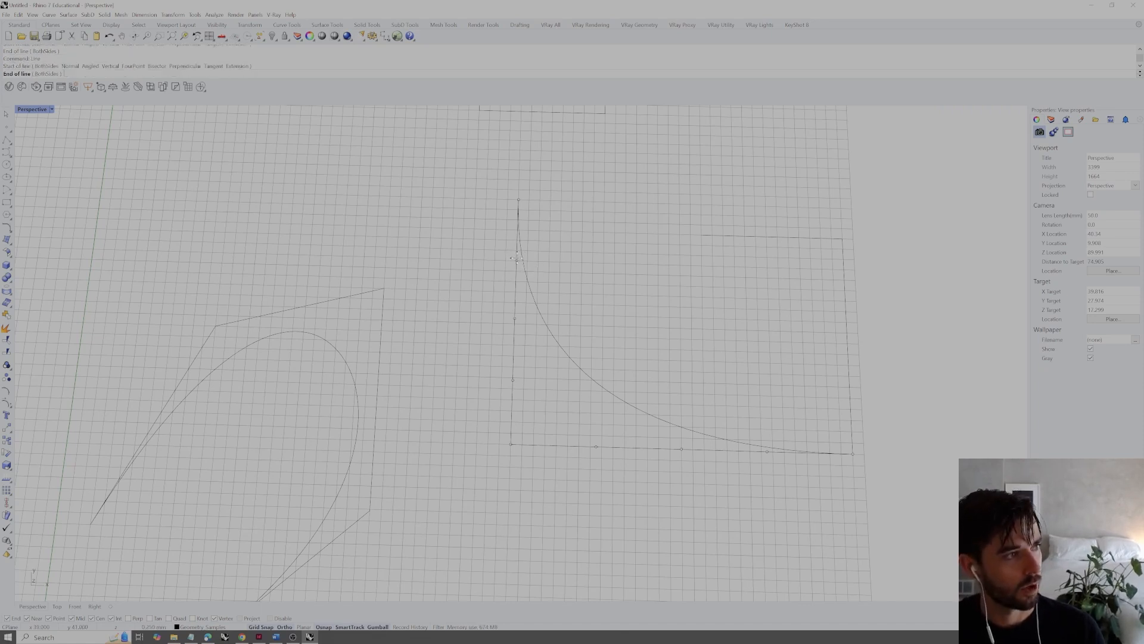
click(597, 445)
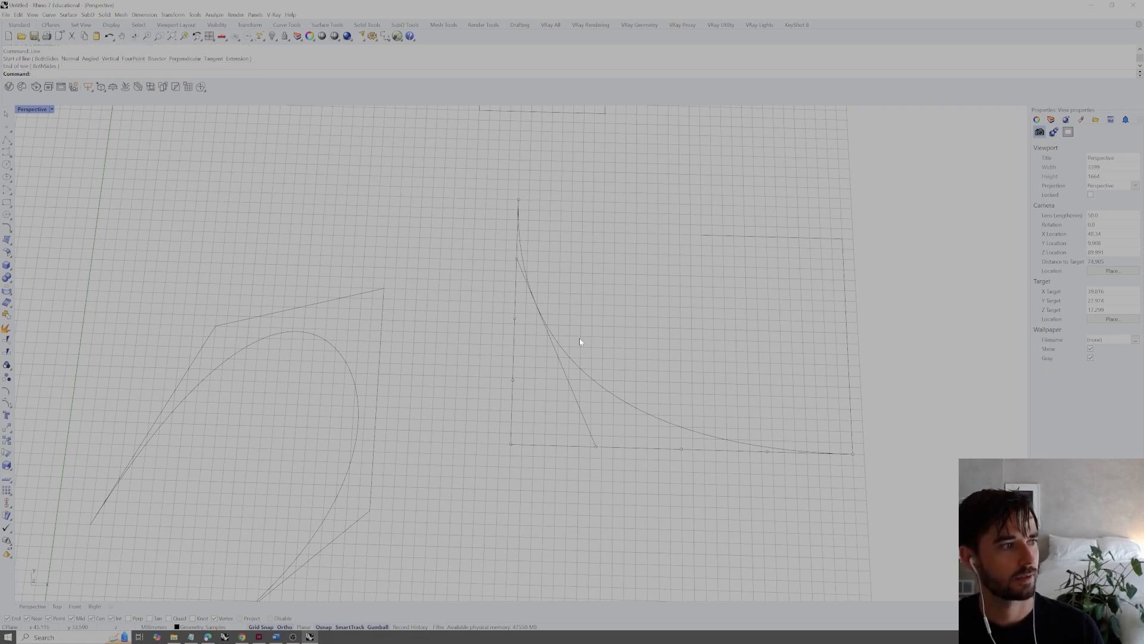
Connect the second and third pairs of division points with lines, and draw a line from the lower-left corner to the lower-right corner
key(Return)
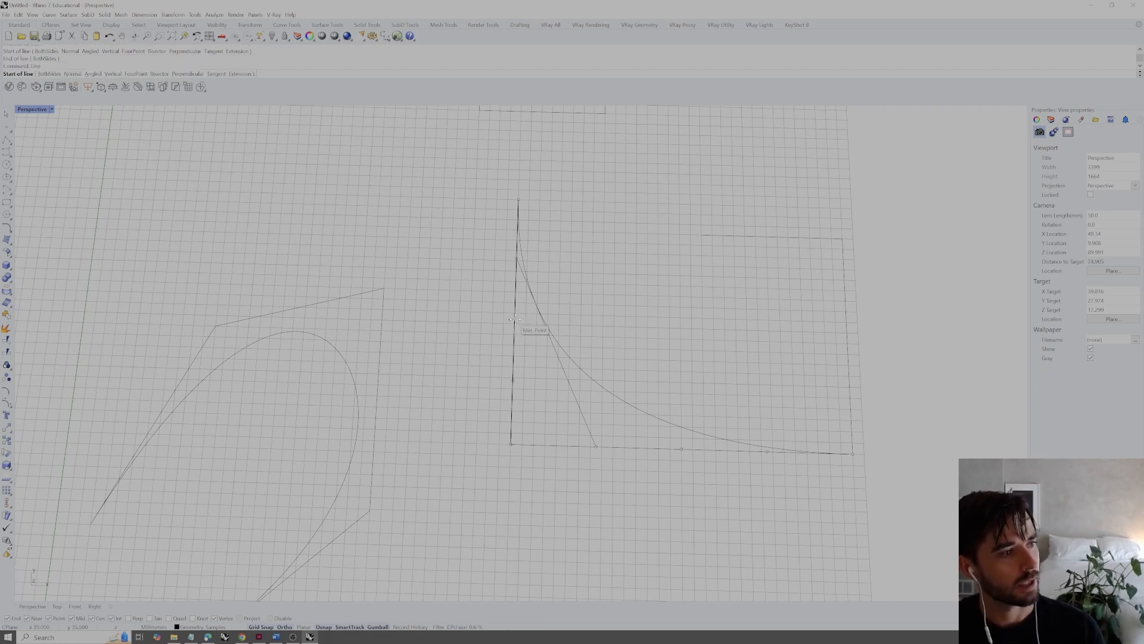
click(515, 318)
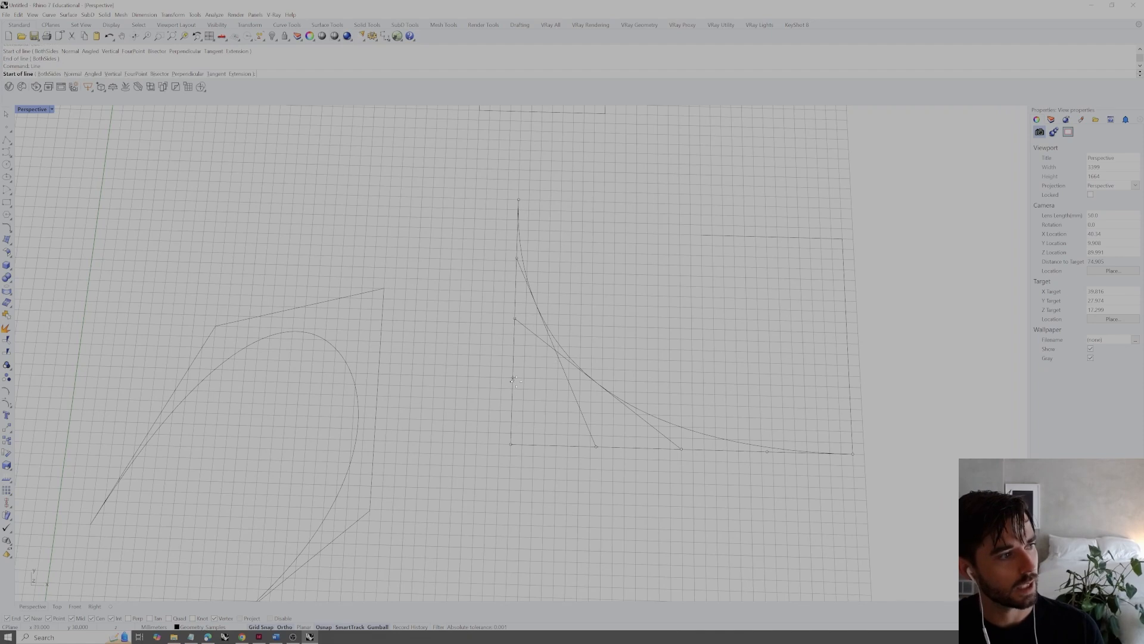
click(769, 452)
key(Return)
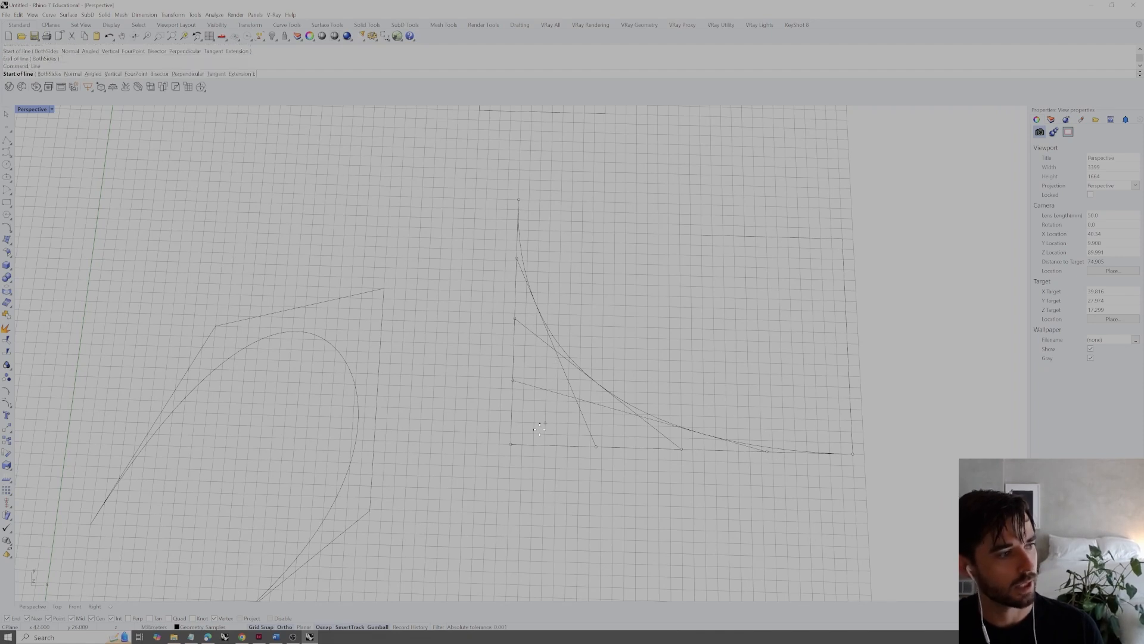
click(511, 444)
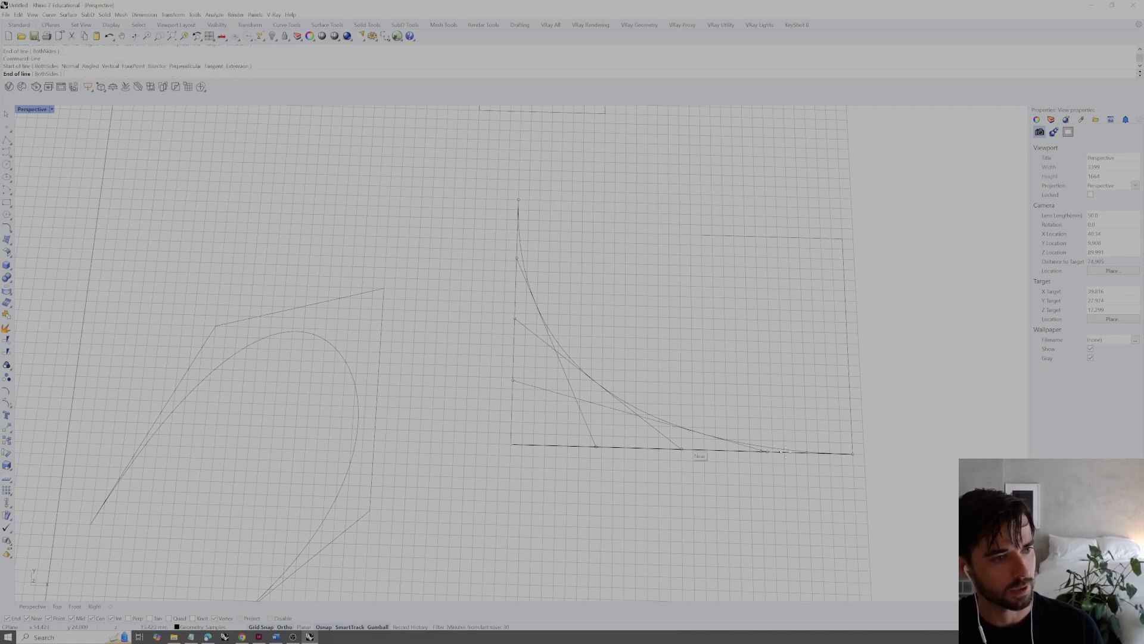
click(851, 454)
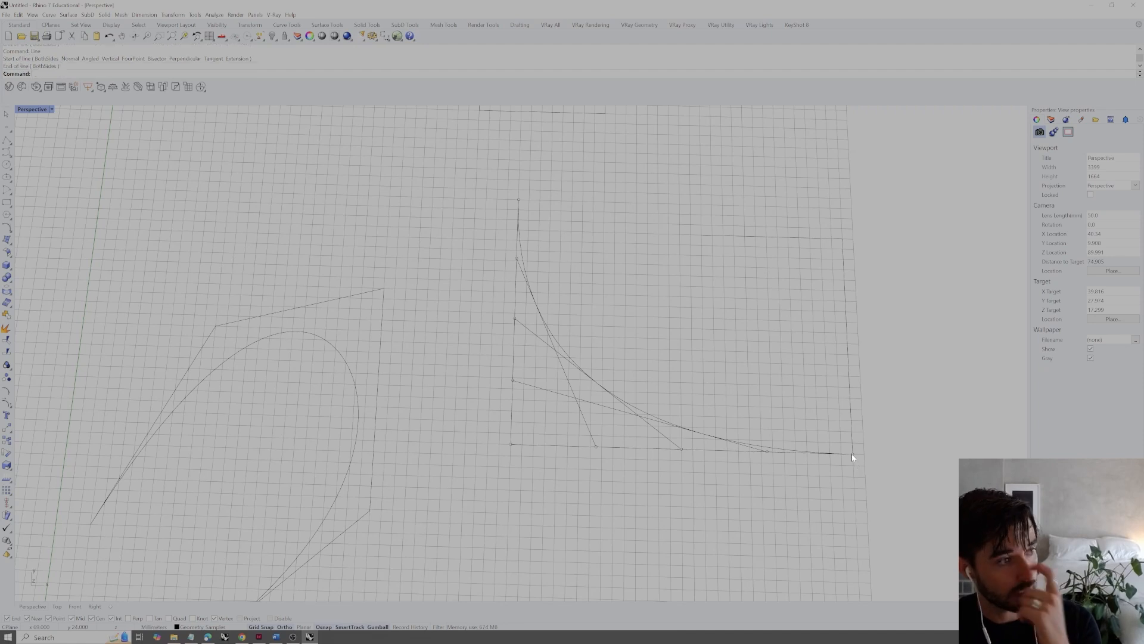
Select the degree 2 curve with the three diagonal lines, create points at their intersections with Intersect, and select one intersection point to check it
click(524, 277)
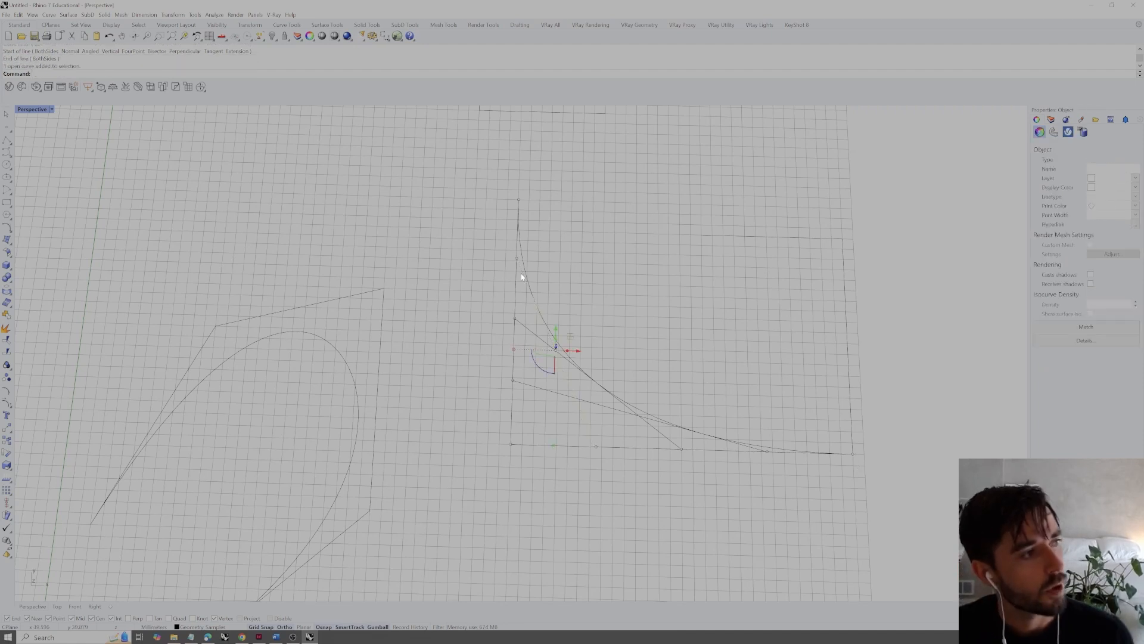
key(Escape)
scroll(542, 314, up, 4)
scroll(542, 314, up, 2)
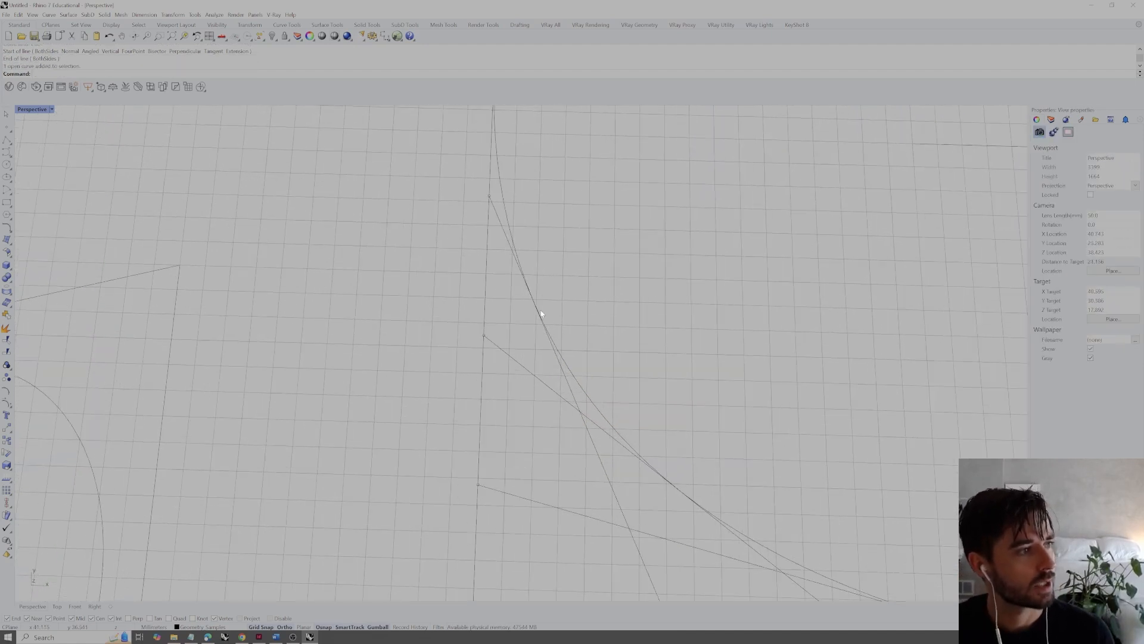
scroll(540, 303, down, 8)
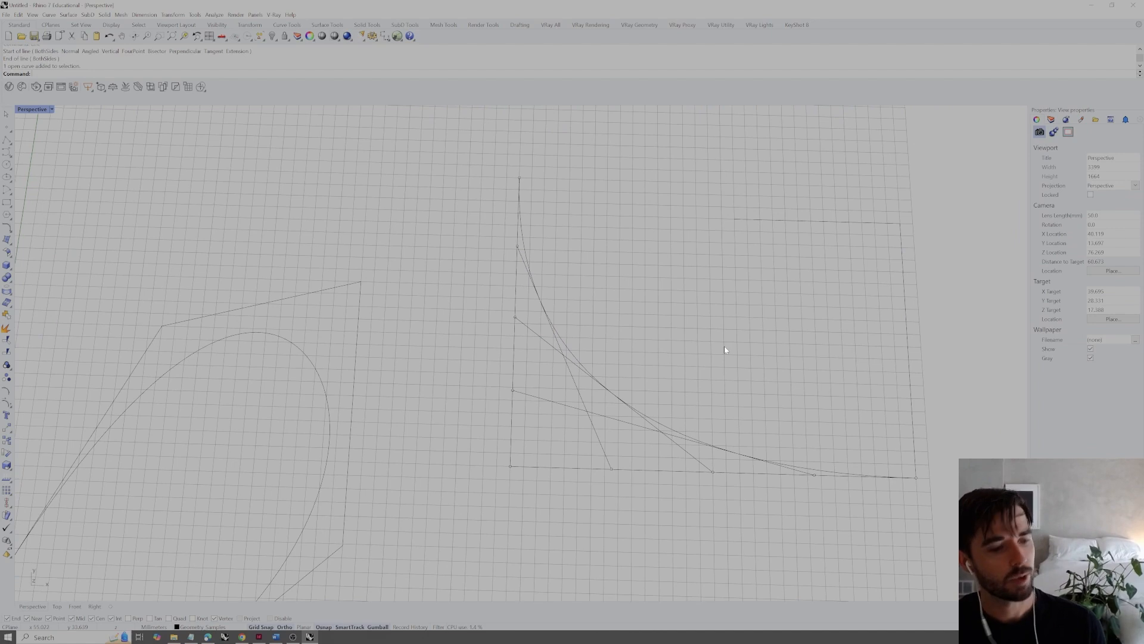
click(659, 426)
drag(717, 321, 553, 444)
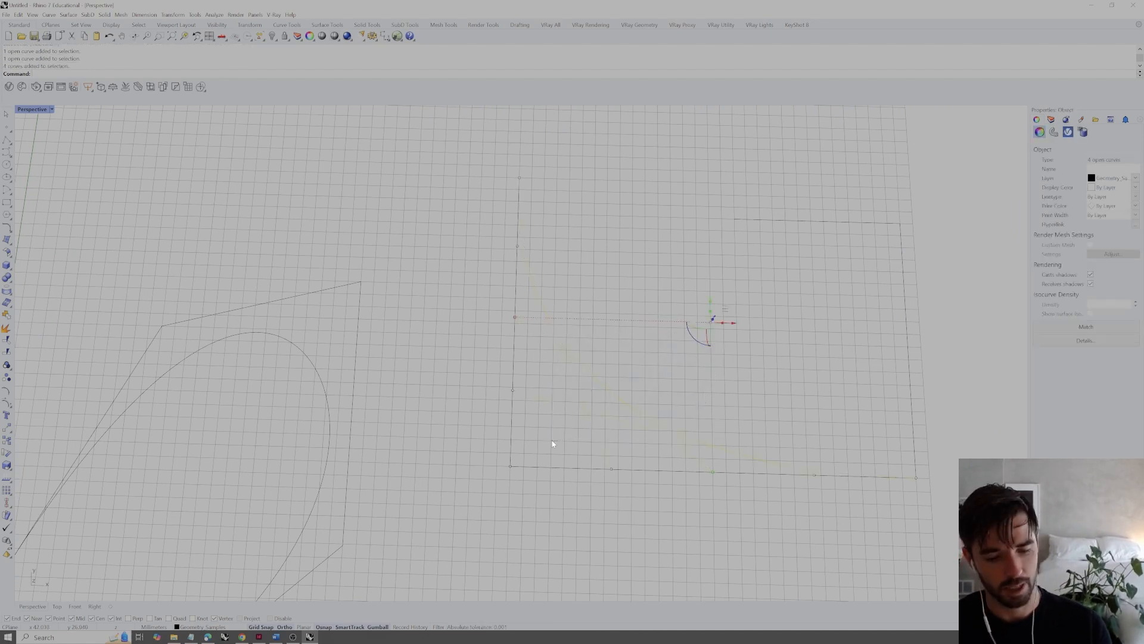
text(Intersect)
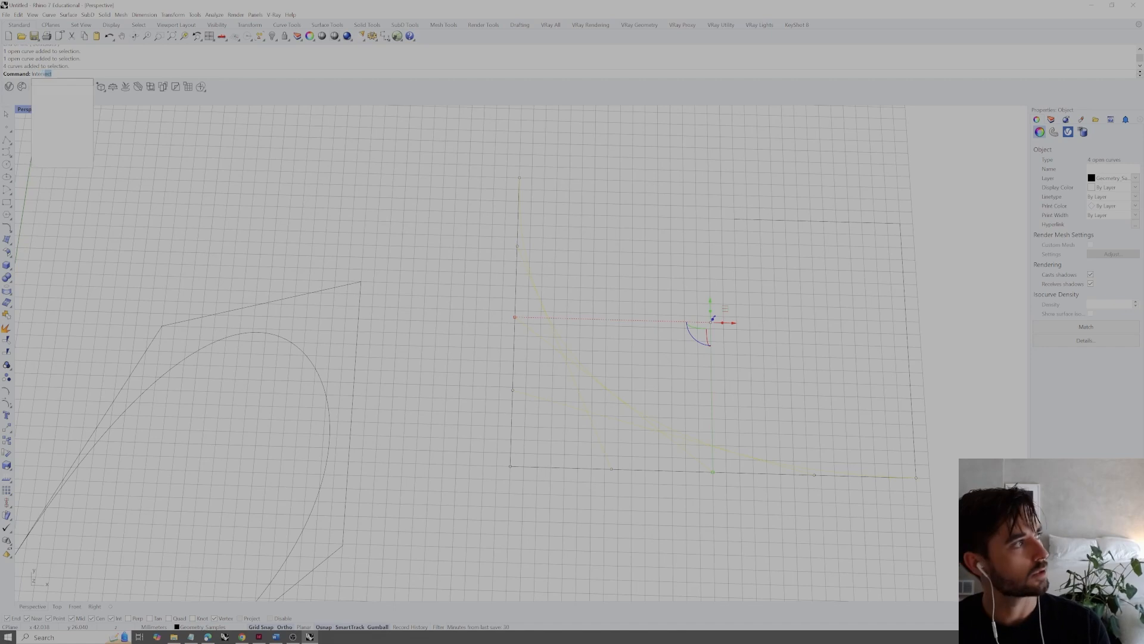
key(Return)
click(665, 280)
click(564, 355)
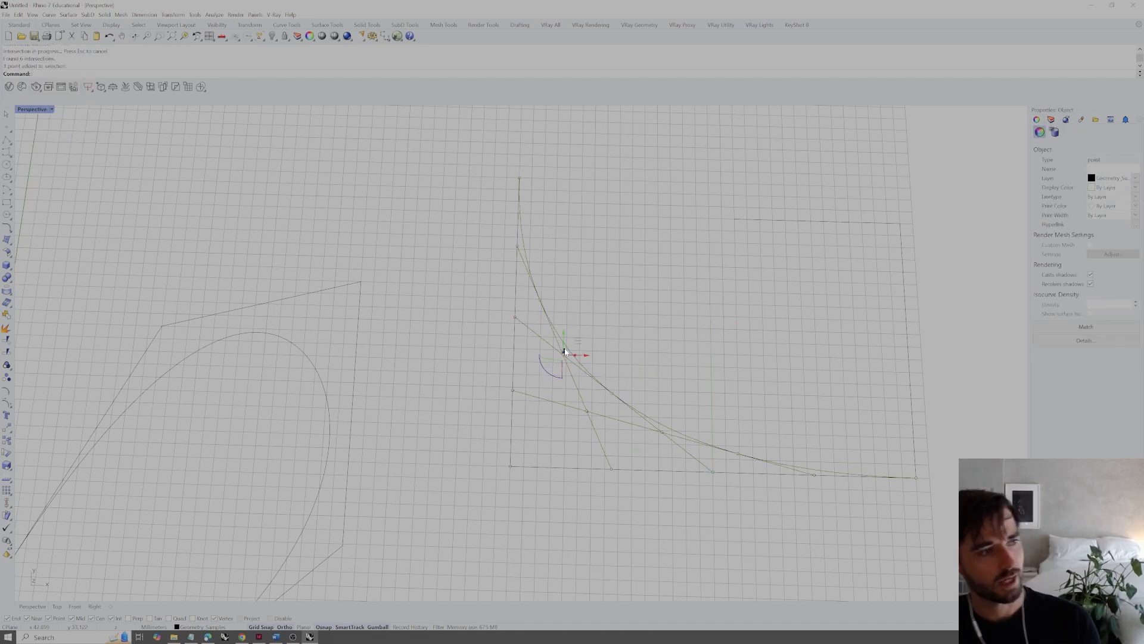
Delete the three intersection points where the diagonal lines cross each other and clear the selection
key(Delete)
click(587, 412)
key(Delete)
click(663, 431)
key(Delete)
click(712, 472)
click(734, 368)
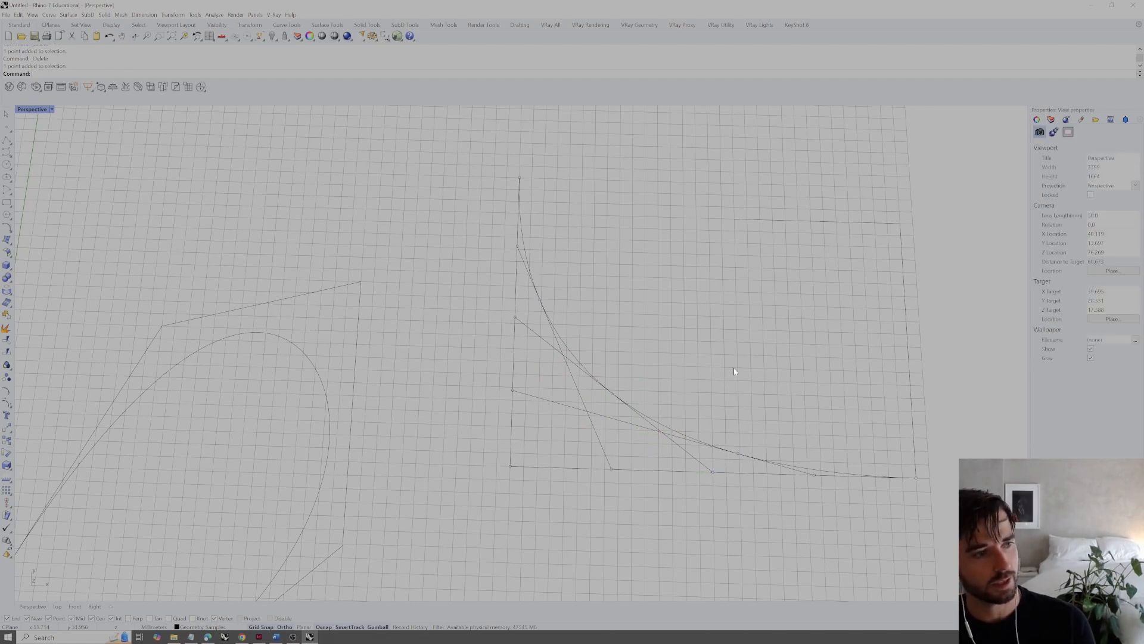
Select the intersection points lying on the degree 2 curve to check where the diagonal lines touch it
click(539, 300)
key(Escape)
click(613, 392)
click(739, 454)
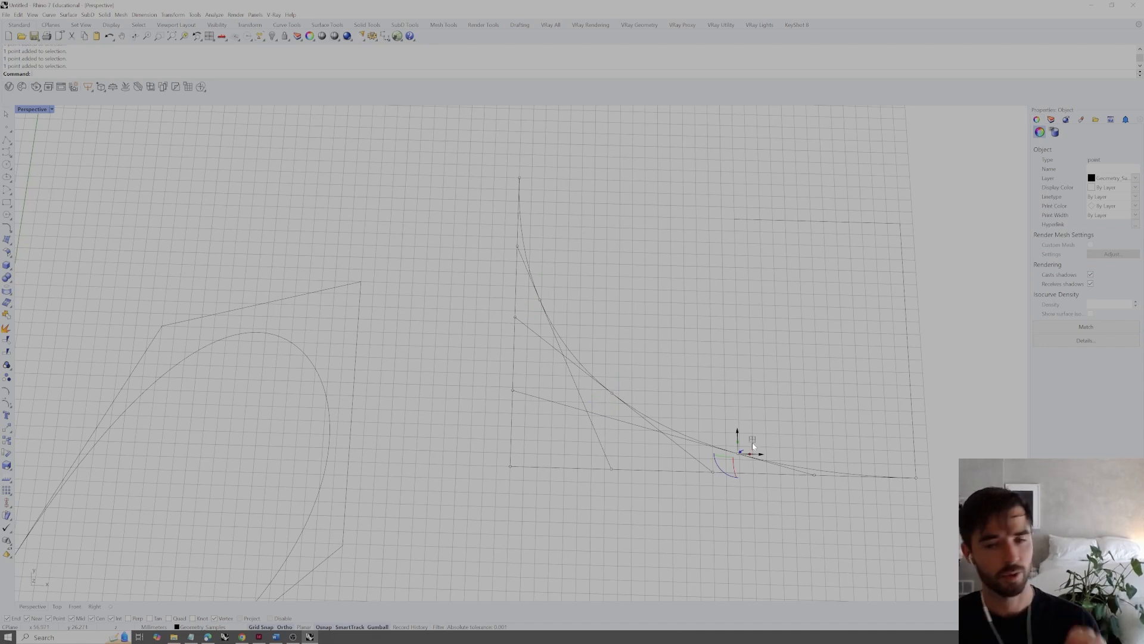
key(Escape)
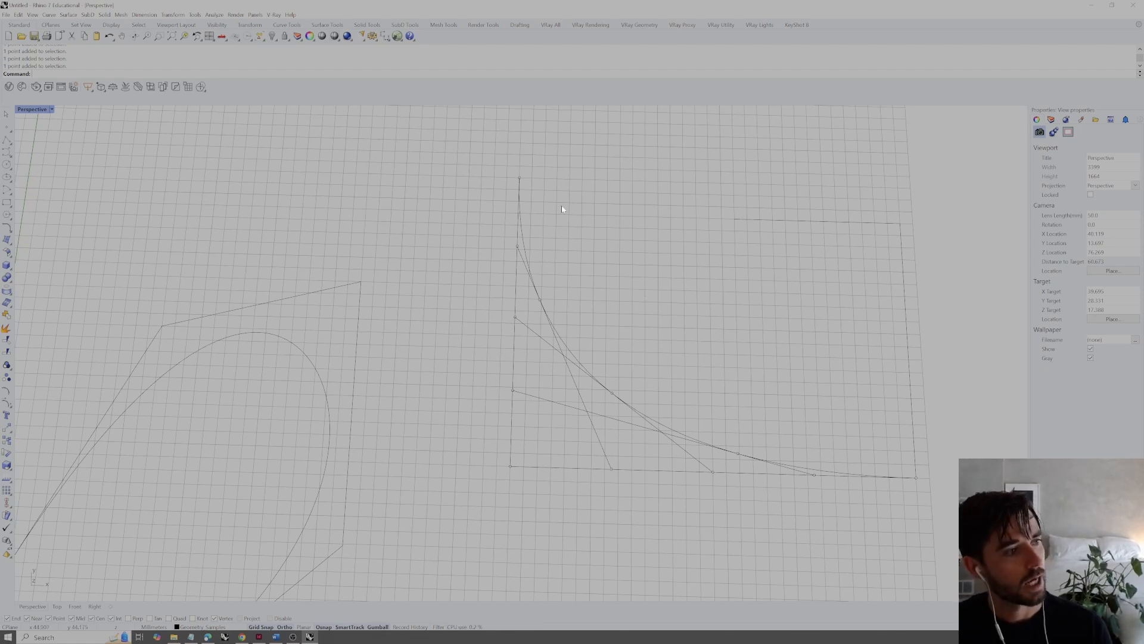
Delete the degree 2 curve, the diagonal lines and their points, keeping only the control segments
drag(633, 277, 787, 494)
key(Delete)
key(Delete)
drag(448, 429, 556, 218)
key(Delete)
drag(904, 293, 879, 333)
drag(748, 501, 694, 423)
drag(568, 338, 486, 309)
click(638, 373)
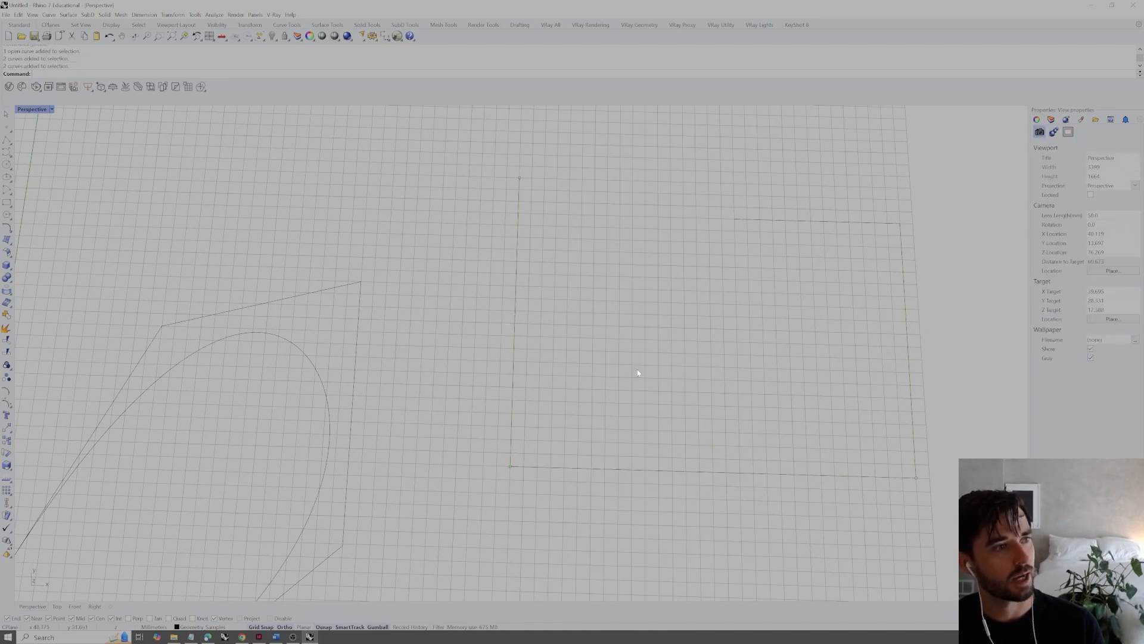
Draw a degree 3 control point curve from the left segment's top end through both lower corners to the right segment's top end
text(curve)
key(Return)
click(50, 74)
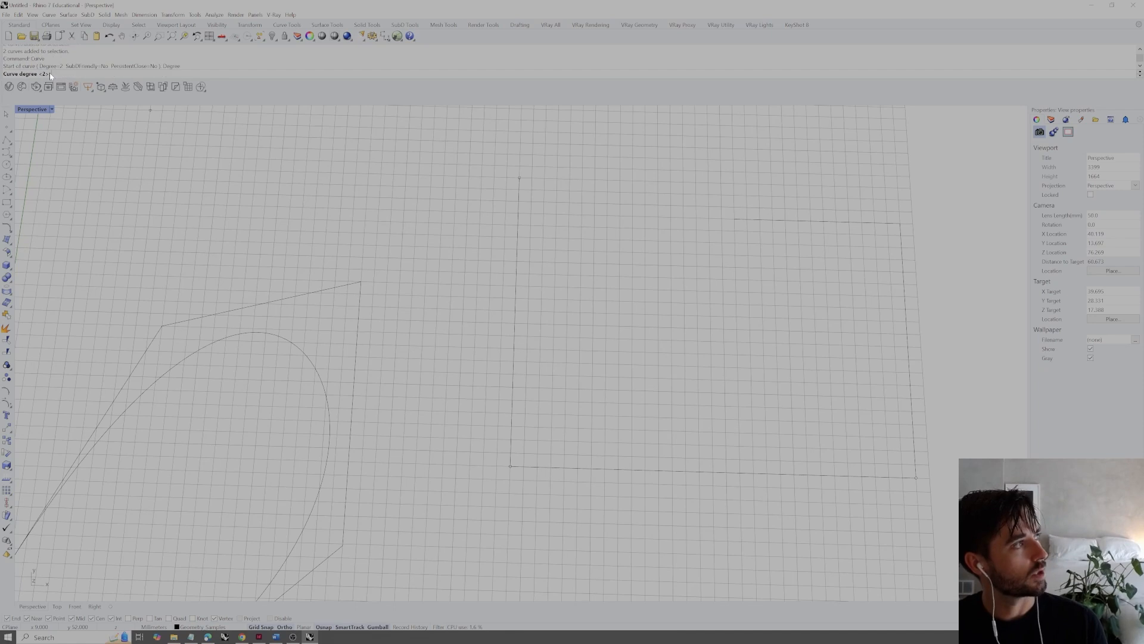
text(3)
key(Return)
click(518, 178)
click(511, 466)
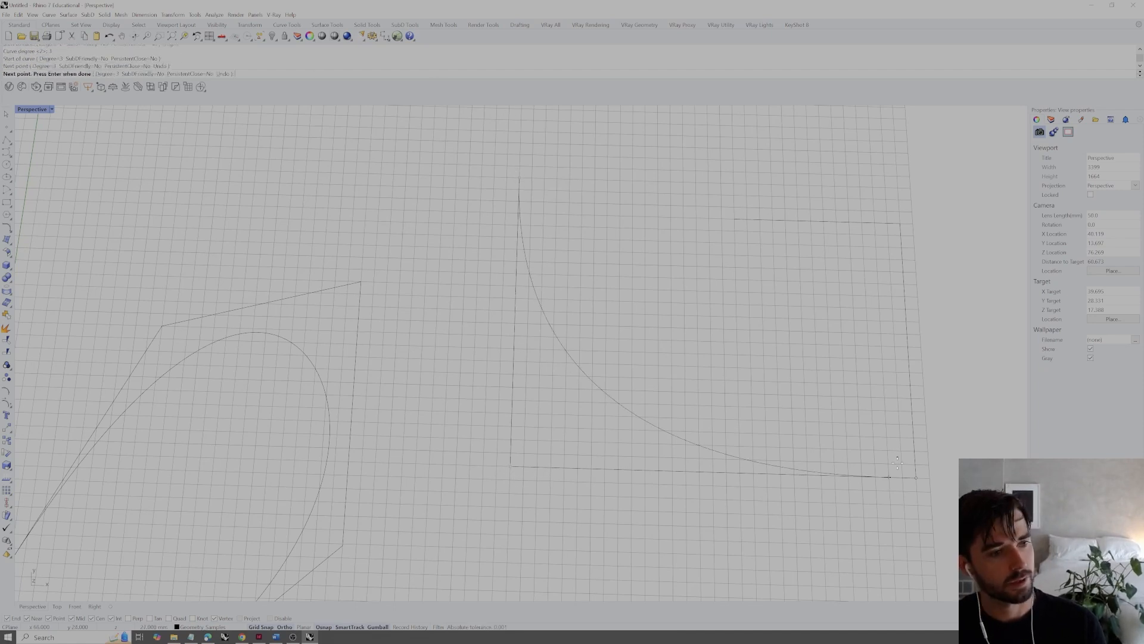
click(915, 476)
click(901, 224)
key(Return)
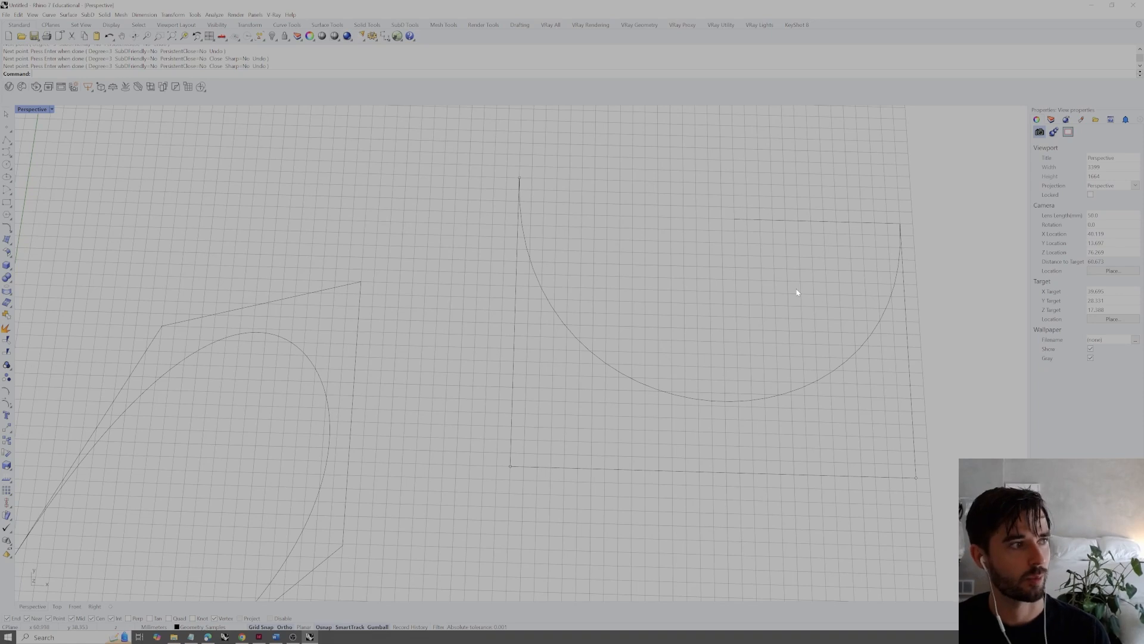
Undo the last Divide operations, then divide the left vertical, bottom and right vertical control segments into 4 segments each
key(ctrl+z)
key(ctrl+z)
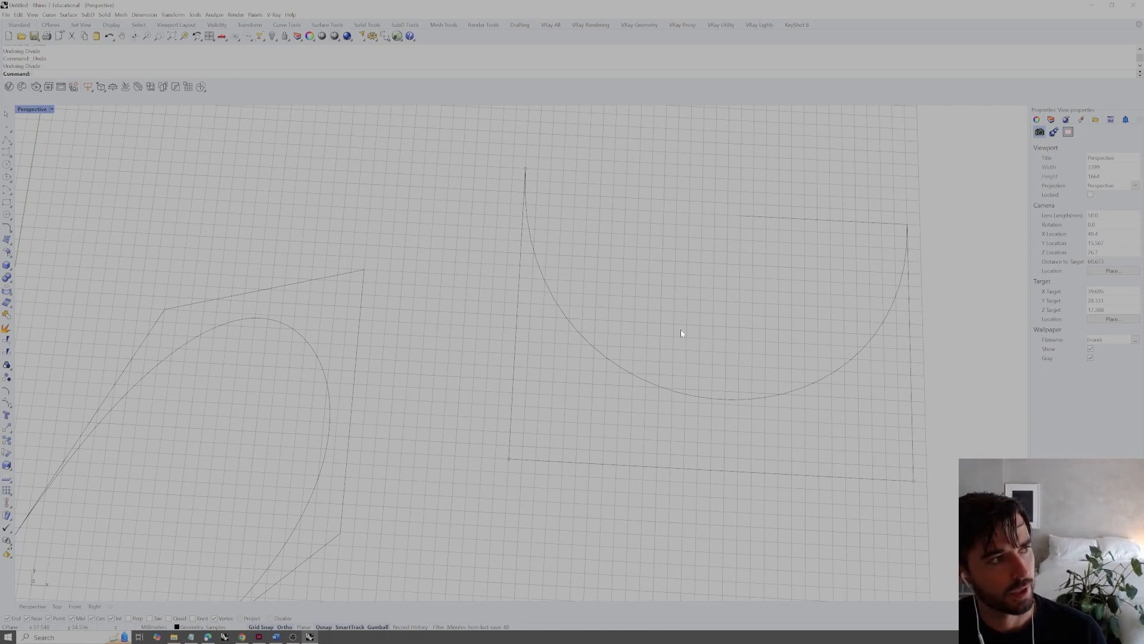
drag(541, 381, 485, 387)
text(Divide)
key(Return)
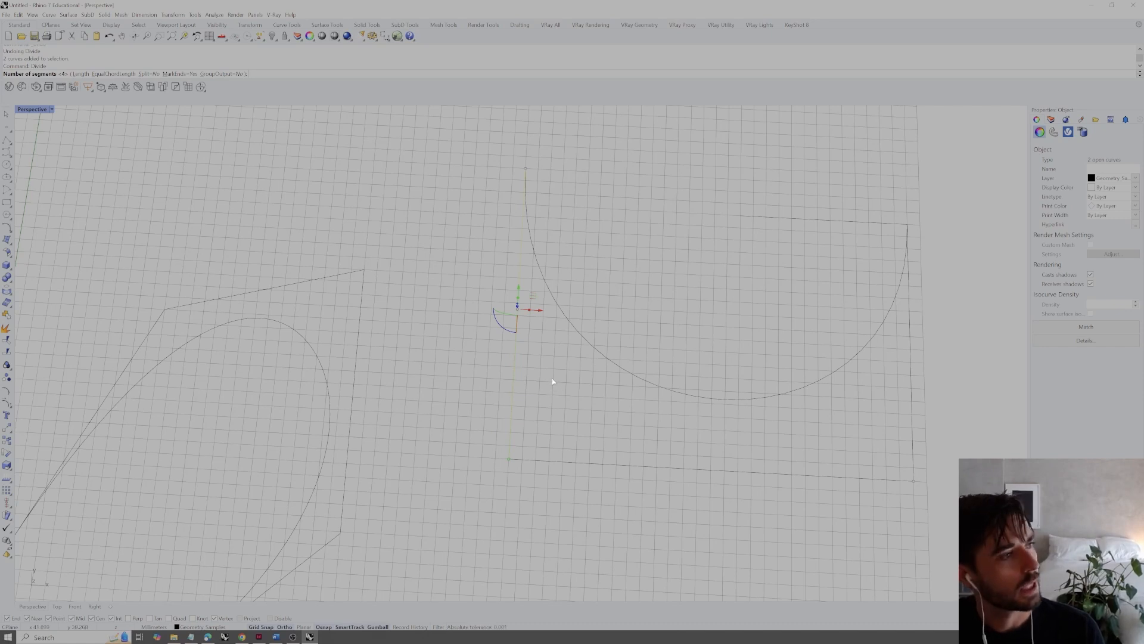
key(Return)
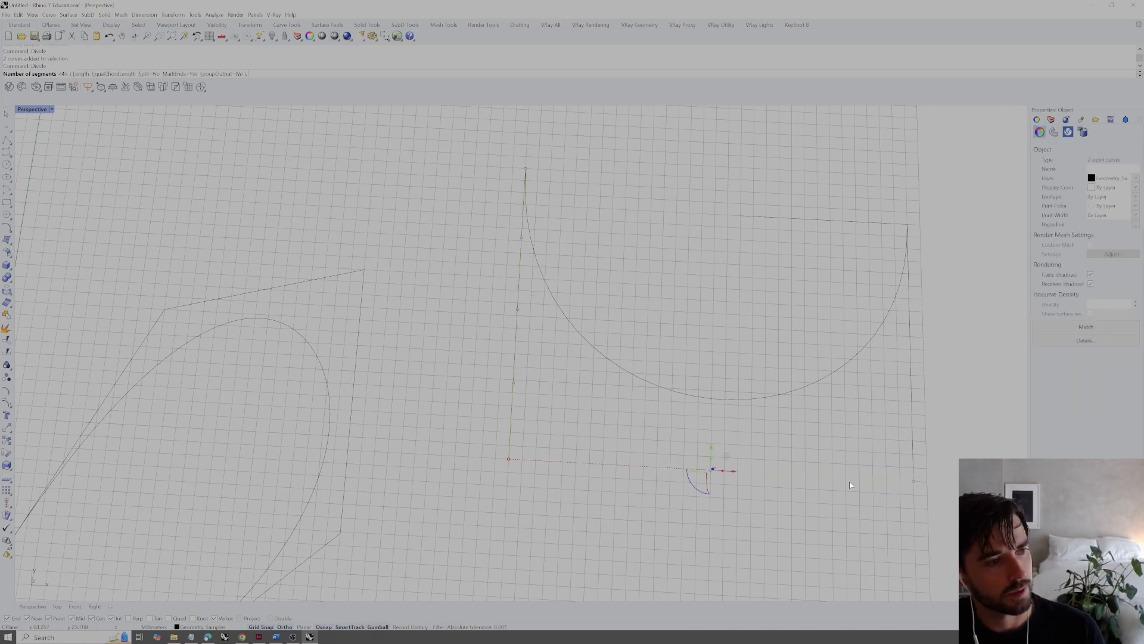
click(911, 414)
key(Return)
key(Return)
Connect the three division points of the left vertical segment with the matching division points of the bottom segment using lines
text(lin)
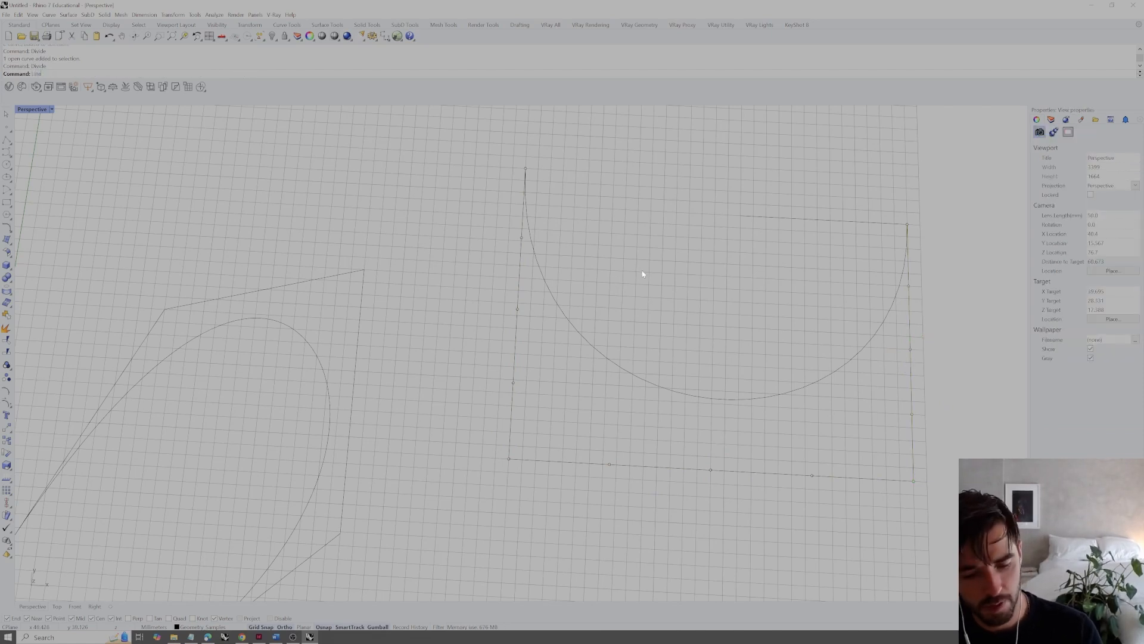
key(Return)
click(523, 239)
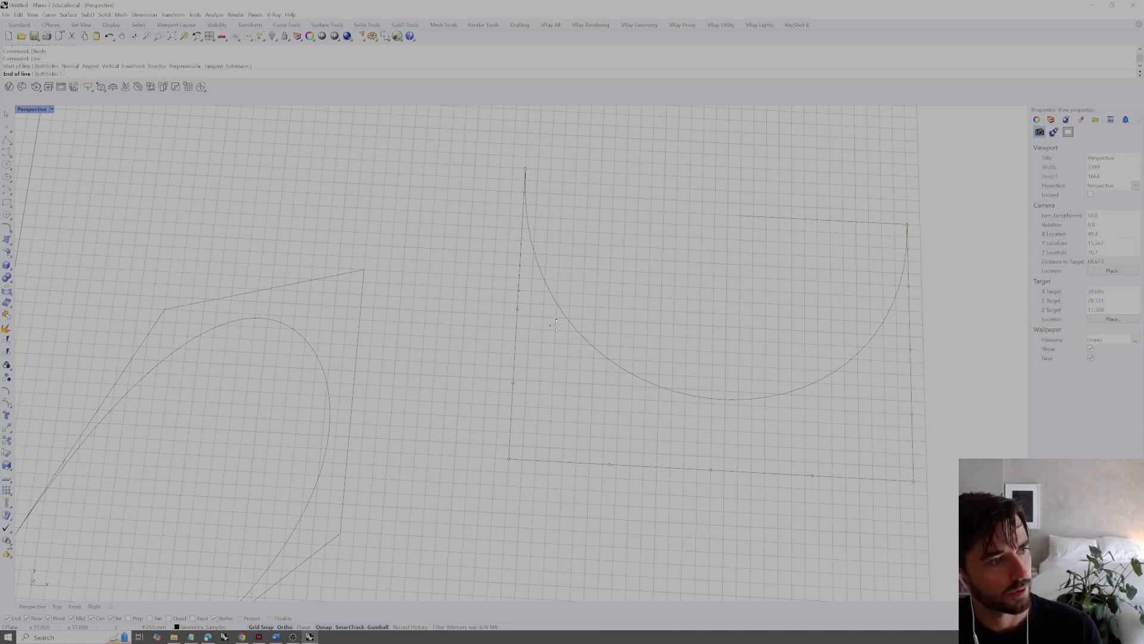
click(609, 463)
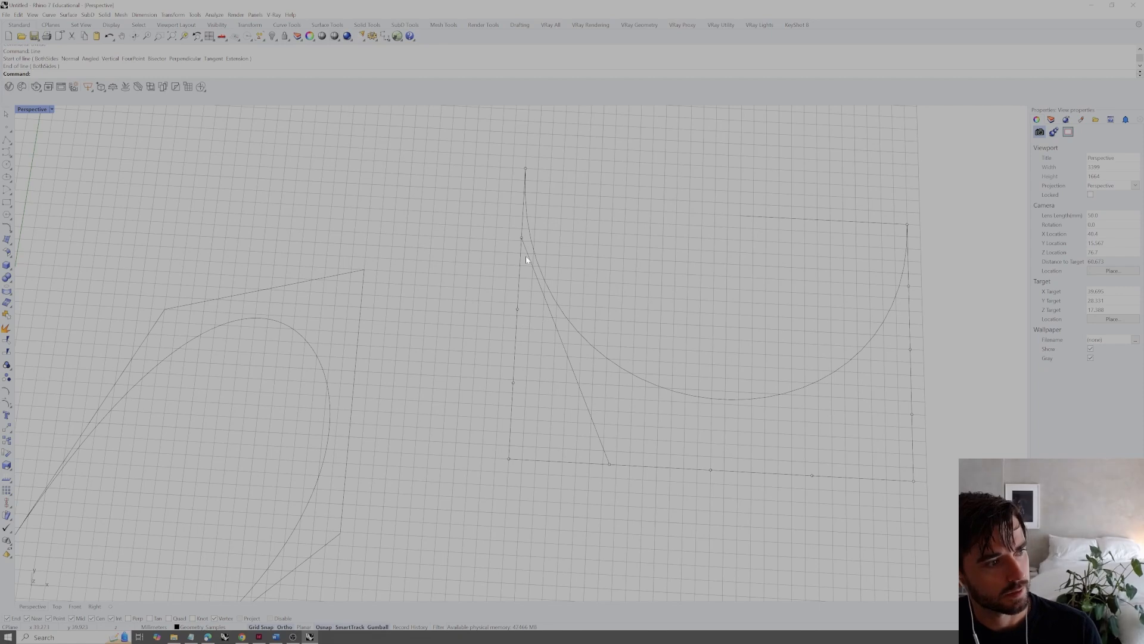
key(Return)
click(517, 309)
click(710, 470)
key(Return)
click(513, 382)
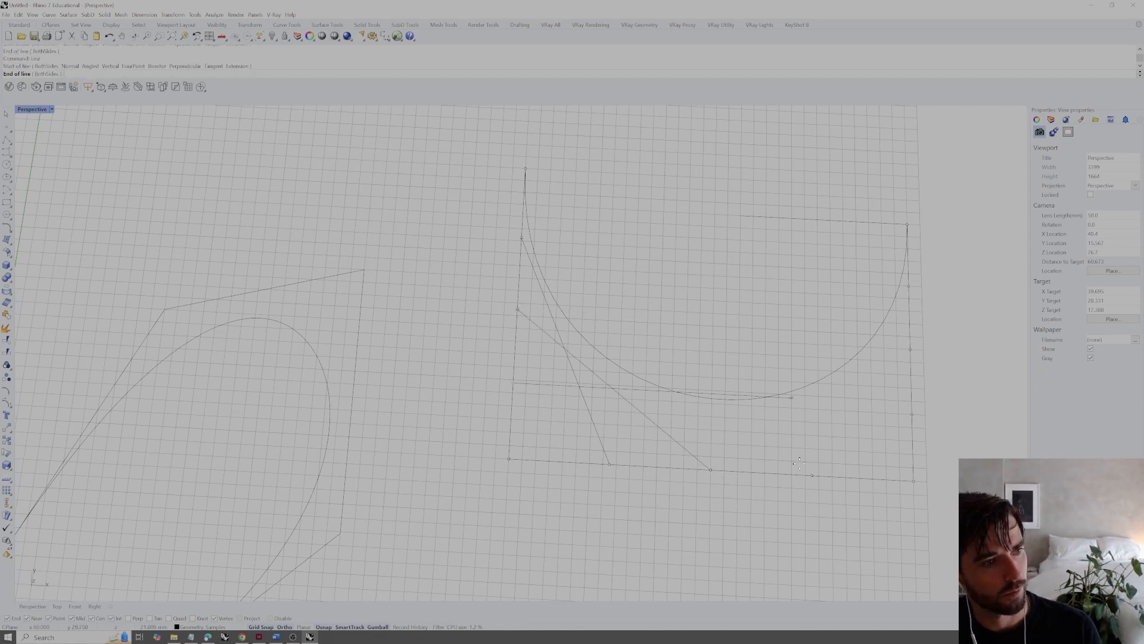
click(813, 474)
mouse_move(768, 427)
right_down()
mouse_move(757, 429)
mouse_move(774, 438)
right_up()
Connect the three division points of the bottom segment with the matching division points of the right vertical segment using lines
key(Return)
click(606, 466)
click(911, 424)
key(Return)
click(714, 515)
click(913, 399)
key(Return)
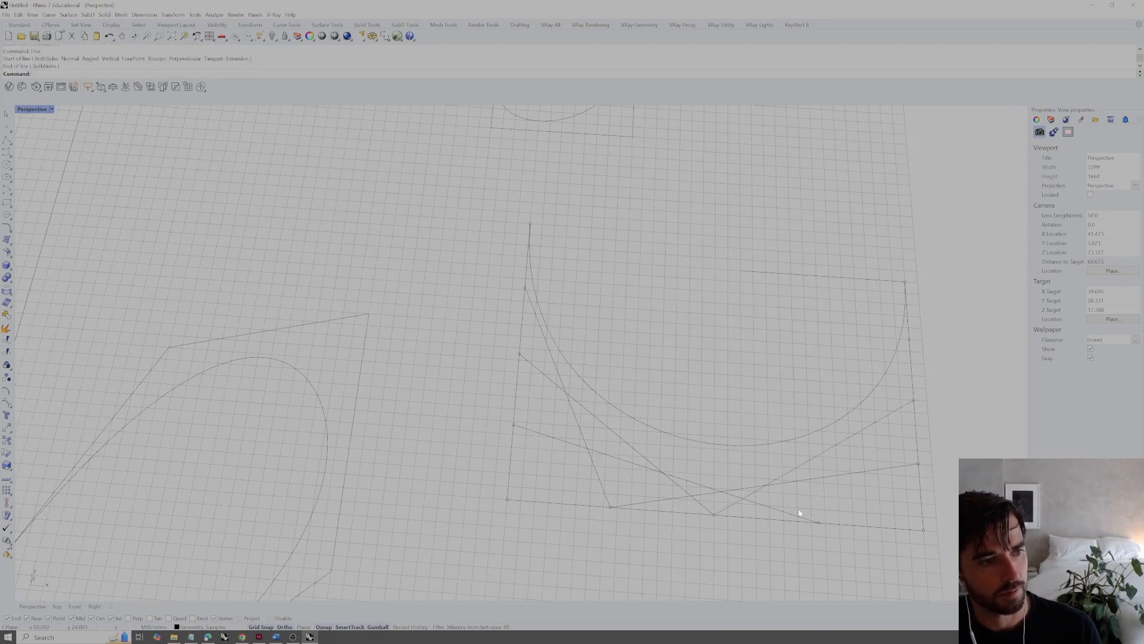
click(814, 522)
click(910, 340)
shift+right_drag(847, 348, 766, 340)
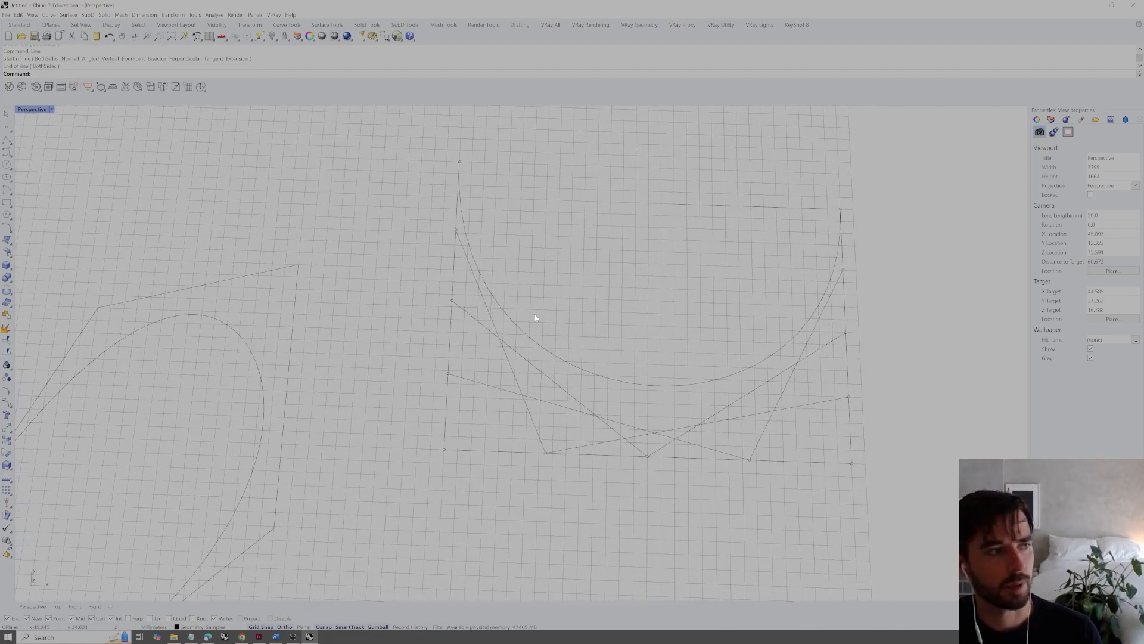
Set the degree 3 curve's display color to Green
click(575, 367)
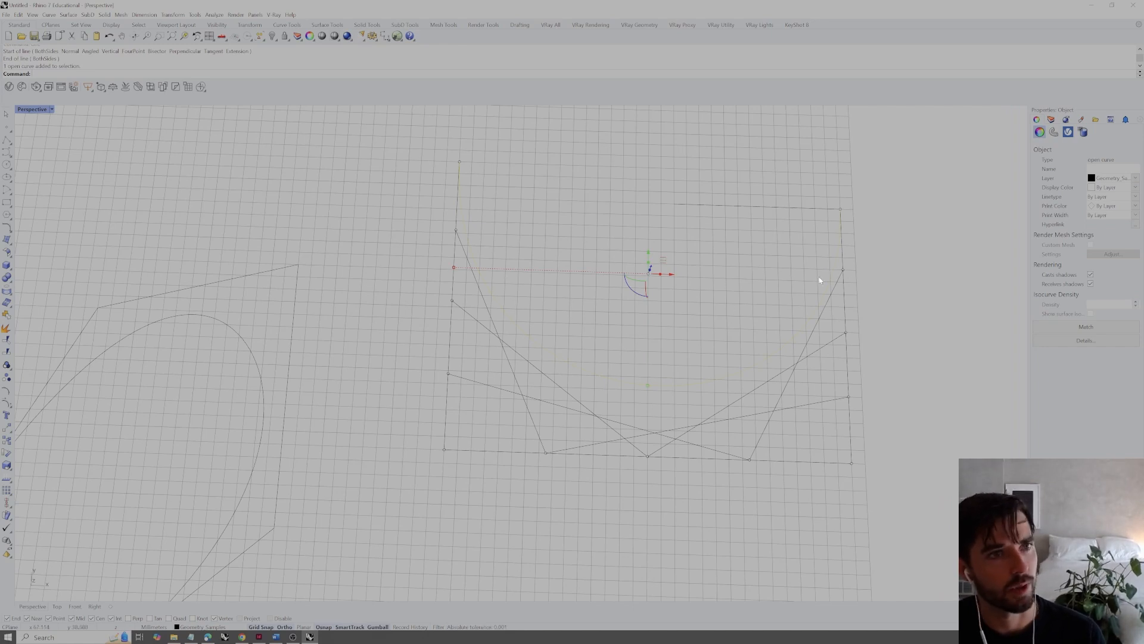
click(782, 298)
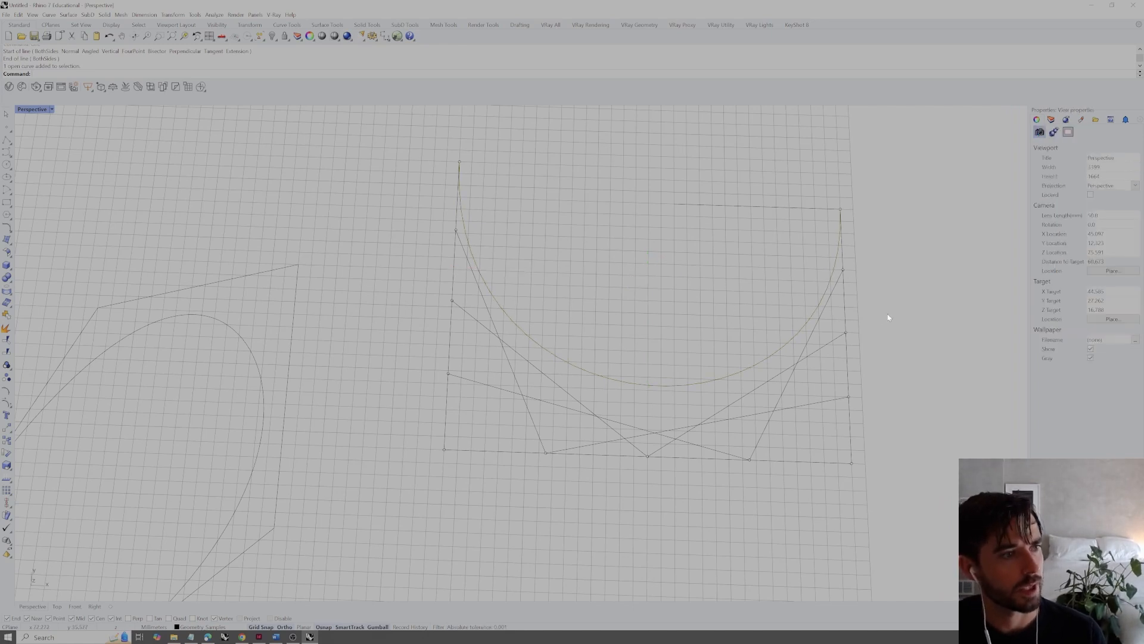
drag(664, 397, 649, 374)
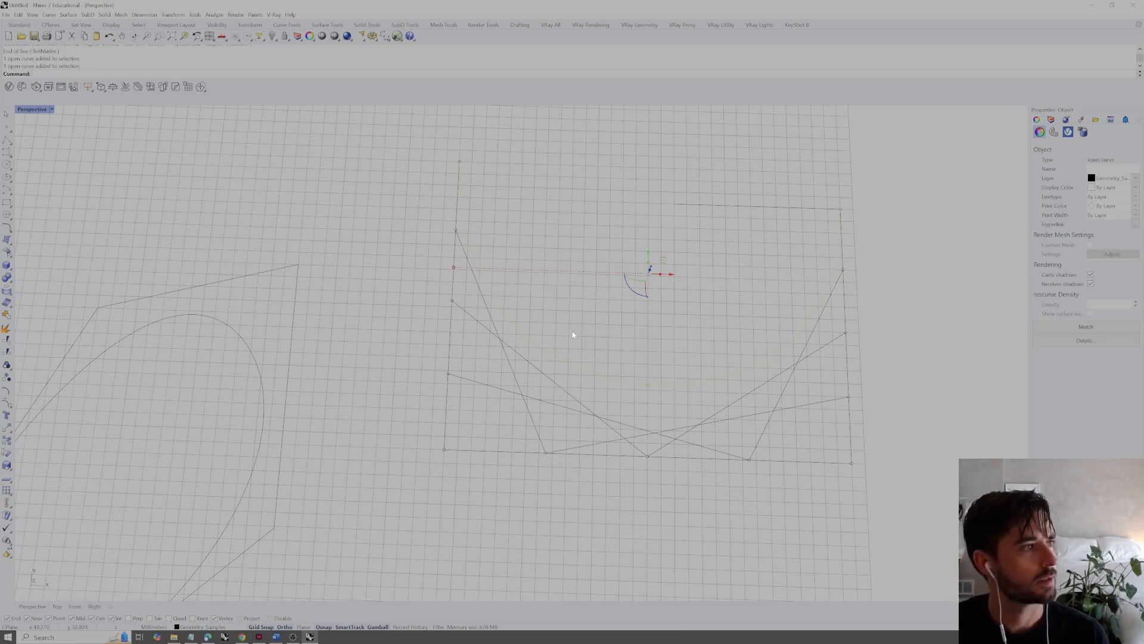
click(1135, 187)
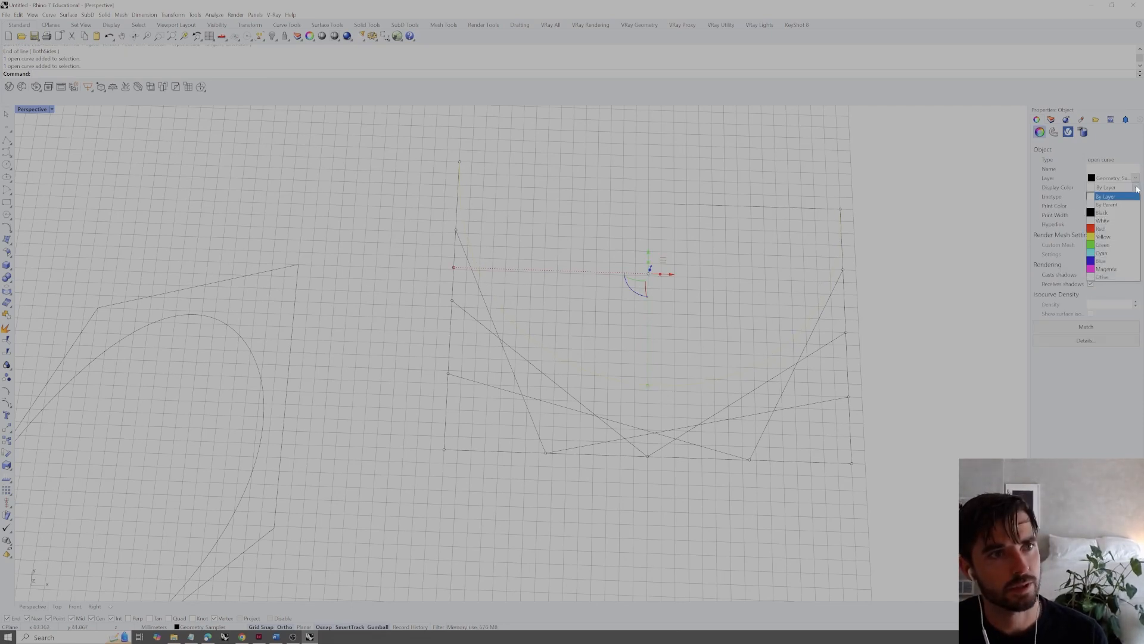
click(1102, 245)
click(894, 202)
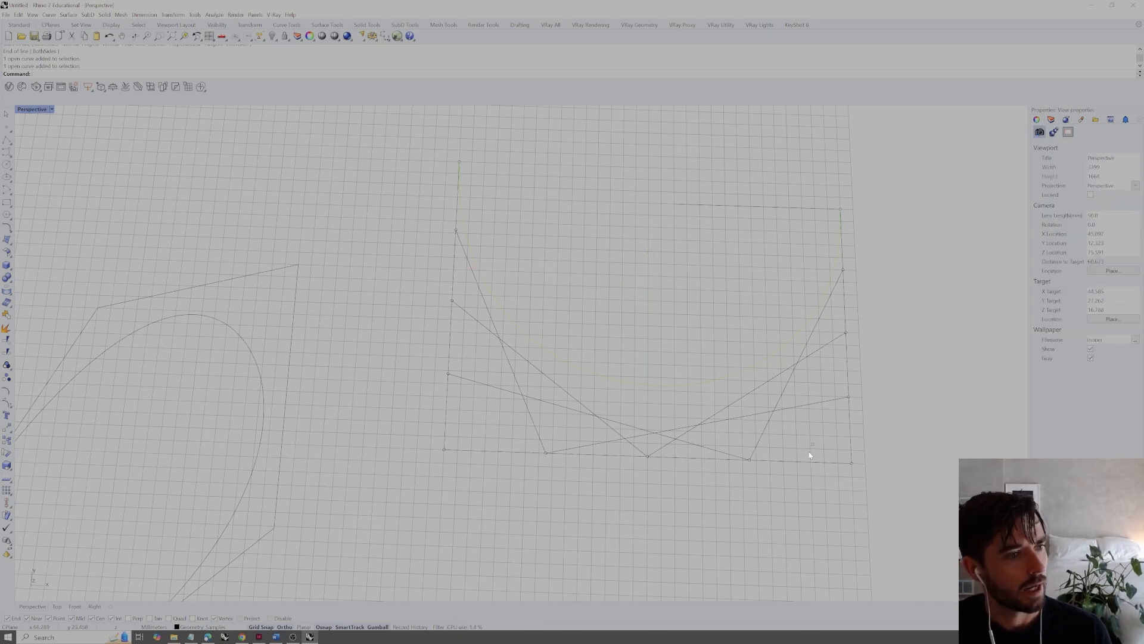
Select the left, bottom and right control segments with their division points and set their display color to Blue
drag(807, 453, 786, 475)
shift+drag(865, 429, 832, 440)
shift+drag(468, 403, 422, 420)
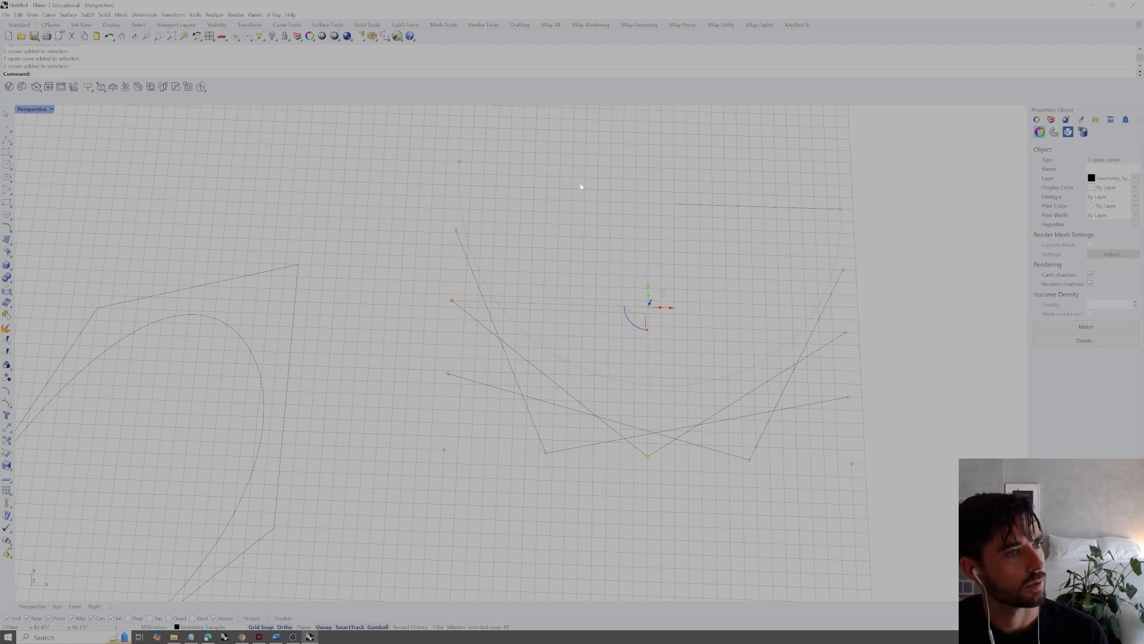
drag(811, 155, 960, 457)
drag(353, 498, 464, 123)
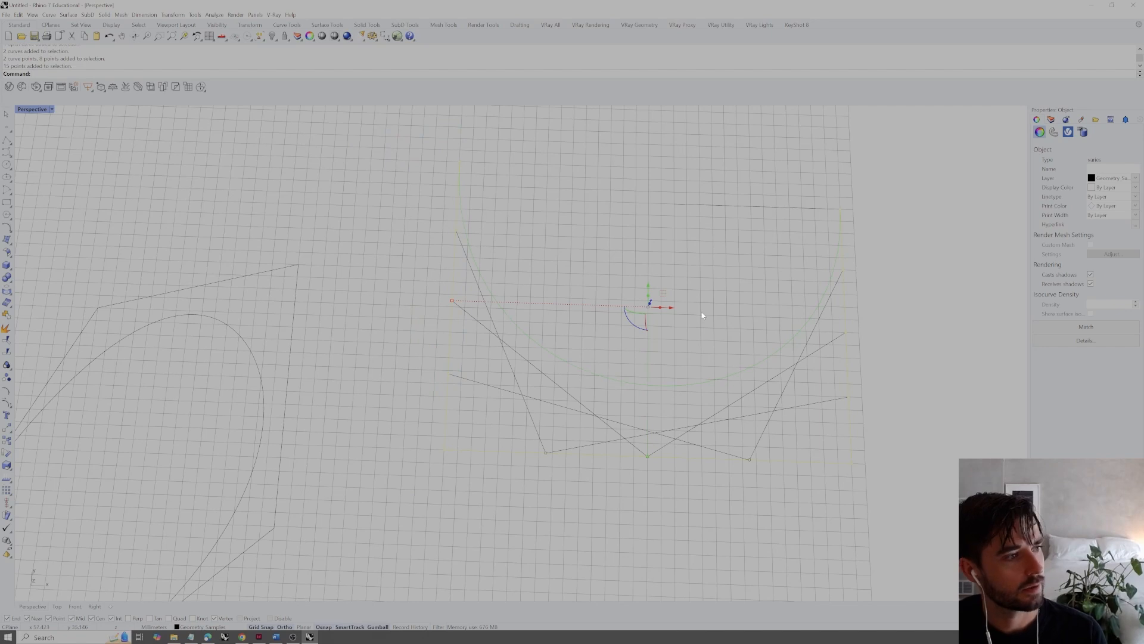
click(1123, 188)
click(1106, 262)
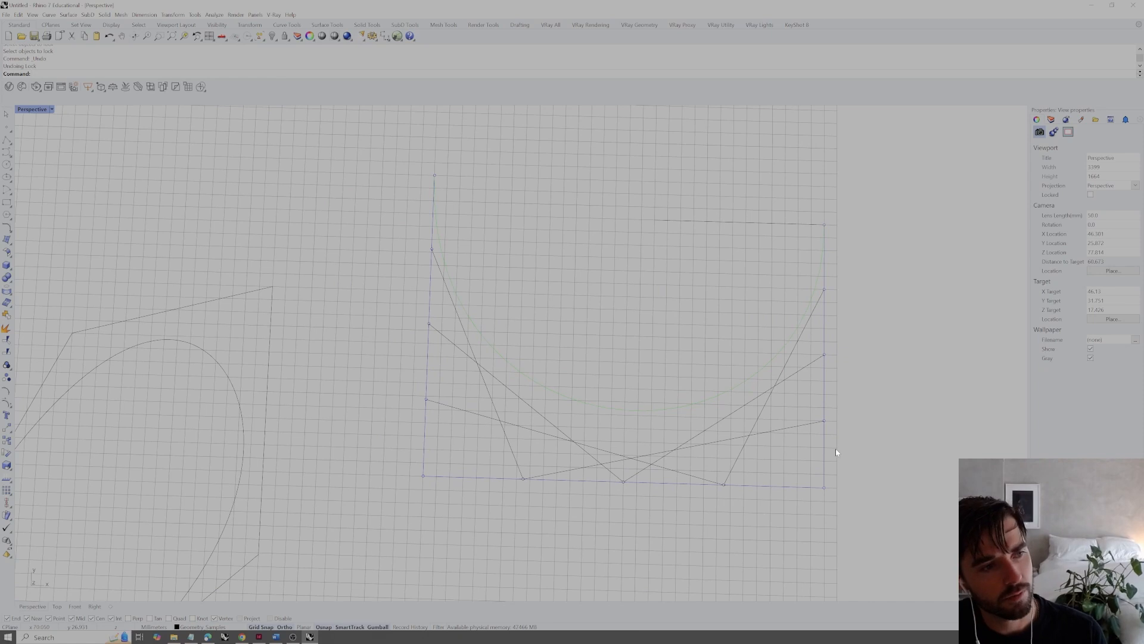
click(825, 448)
Select the six lines connecting the division points and set their display color to Cyan
click(902, 438)
drag(763, 463, 700, 420)
drag(588, 422, 499, 444)
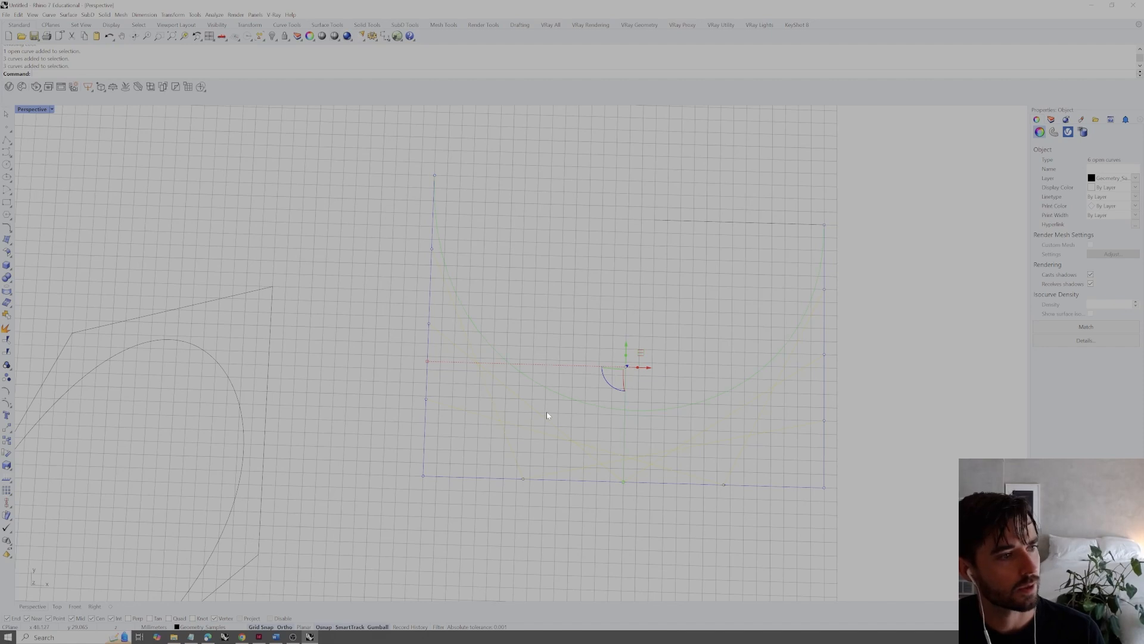
click(1135, 188)
click(1103, 244)
click(927, 308)
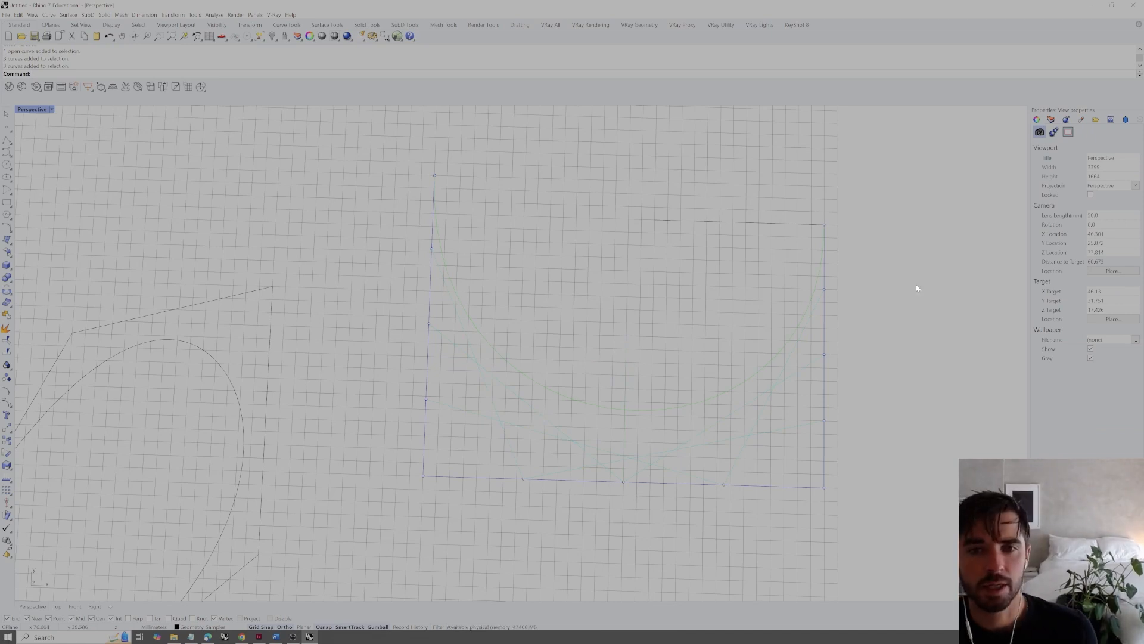
Select the three lines between the left and bottom control segments to examine them as a group
drag(501, 439, 394, 446)
click(402, 421)
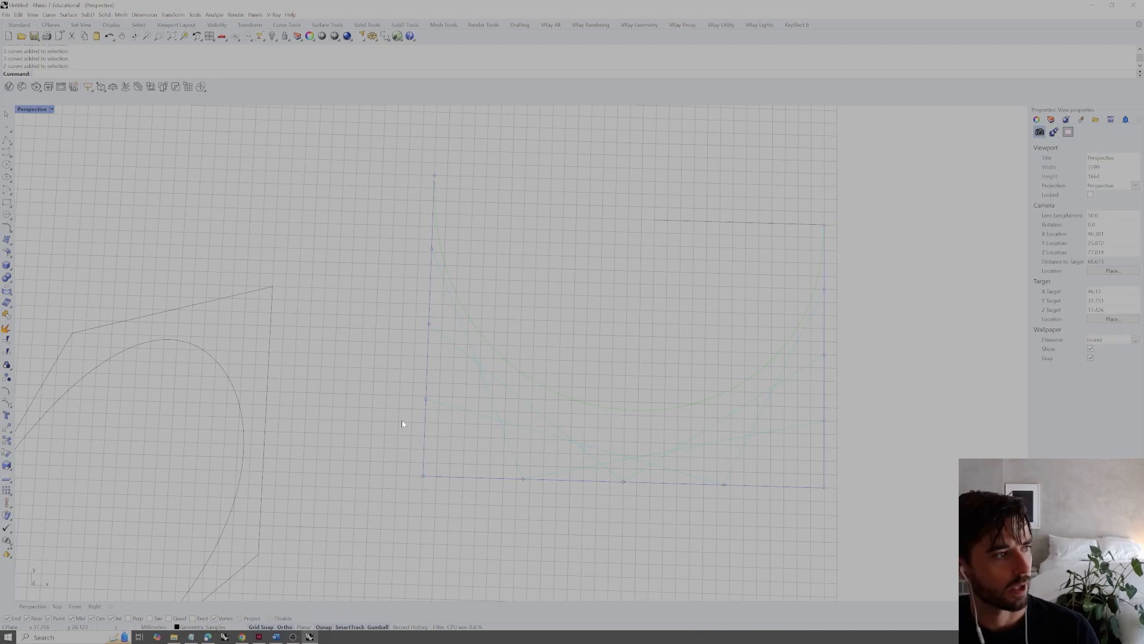
drag(528, 391, 484, 421)
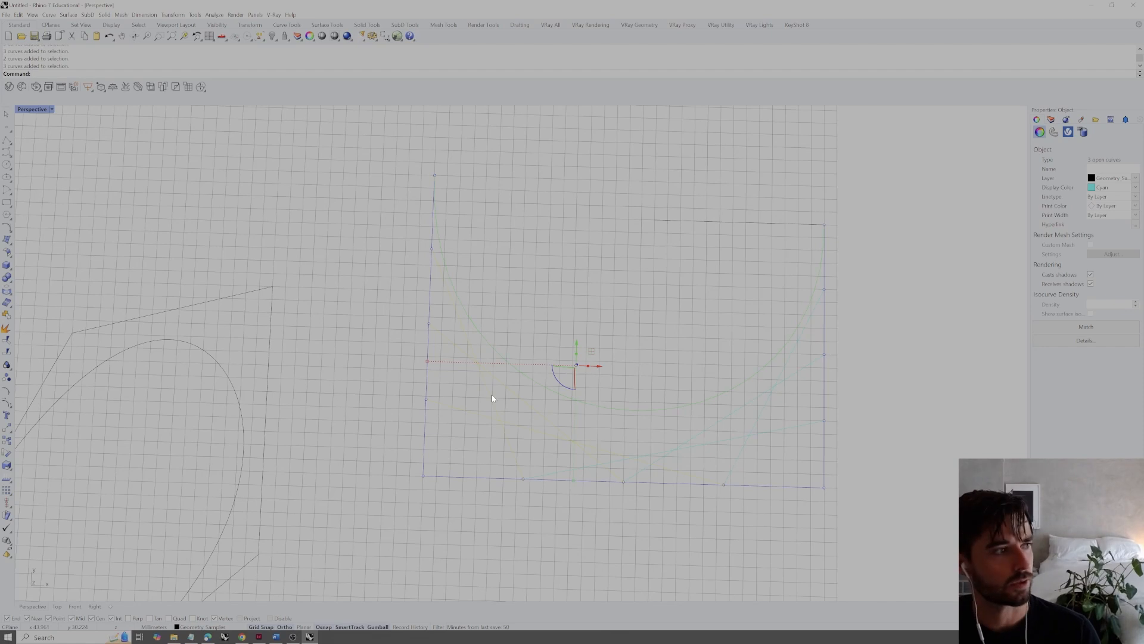
click(586, 316)
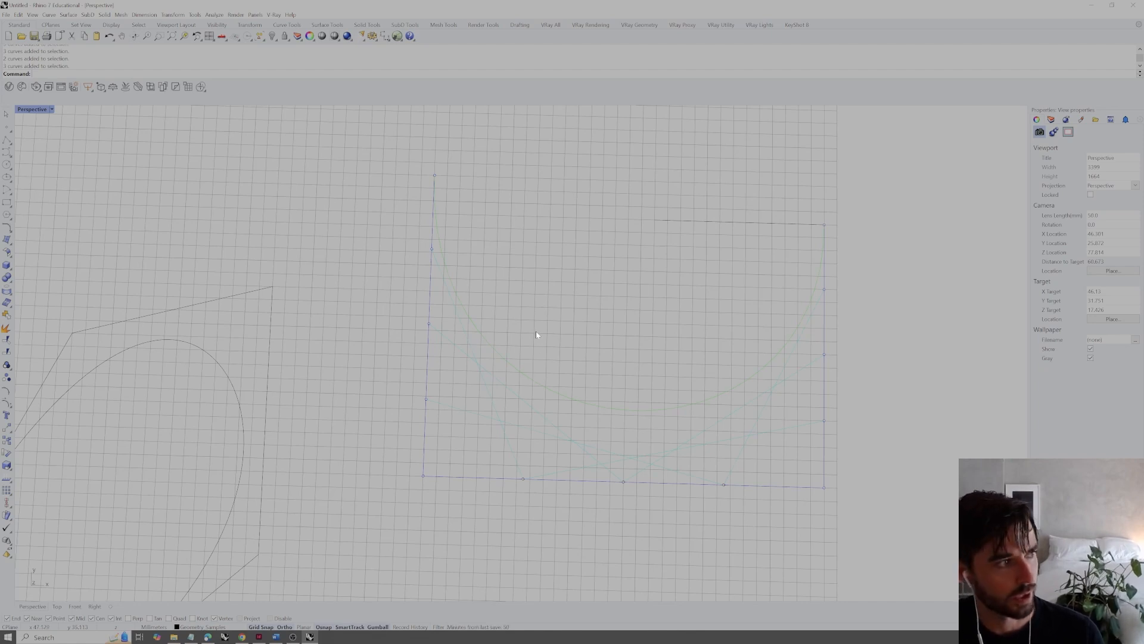
Divide each of the three lines between the left and bottom control segments into 4 segments with points
click(471, 343)
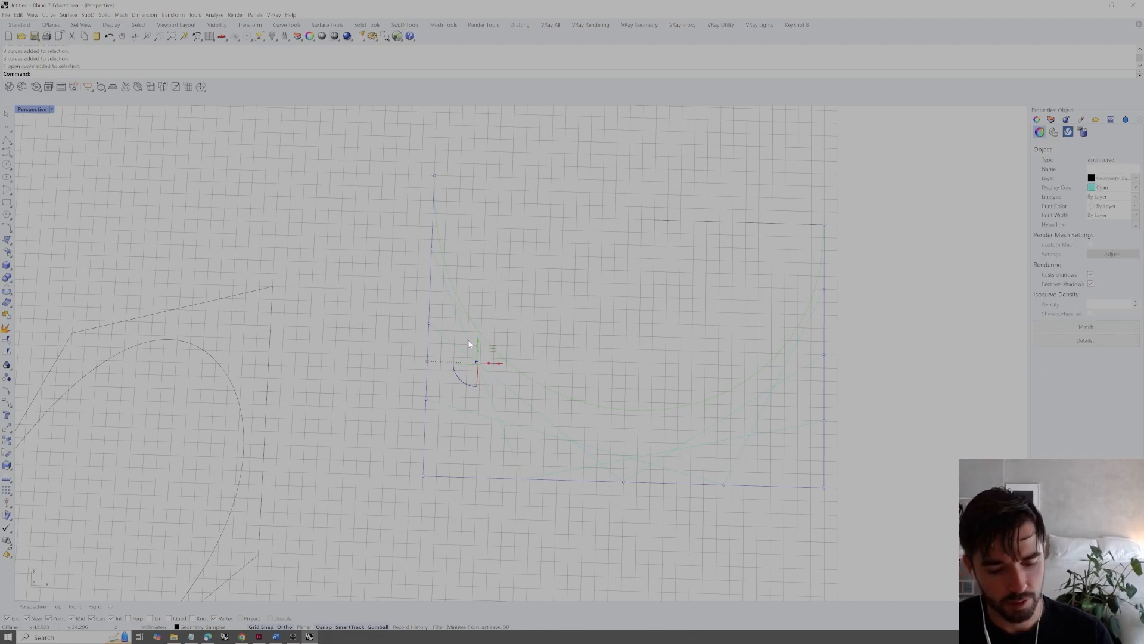
text(Divide)
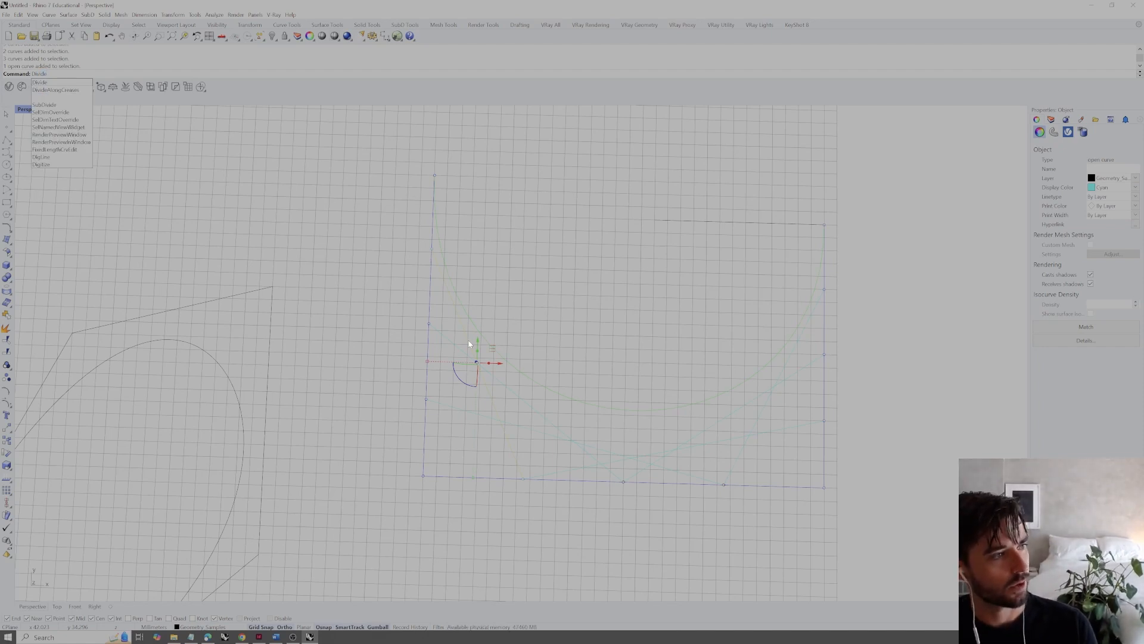
key(Return)
key(Return)
click(542, 415)
key(Return)
key(Return)
key(Return)
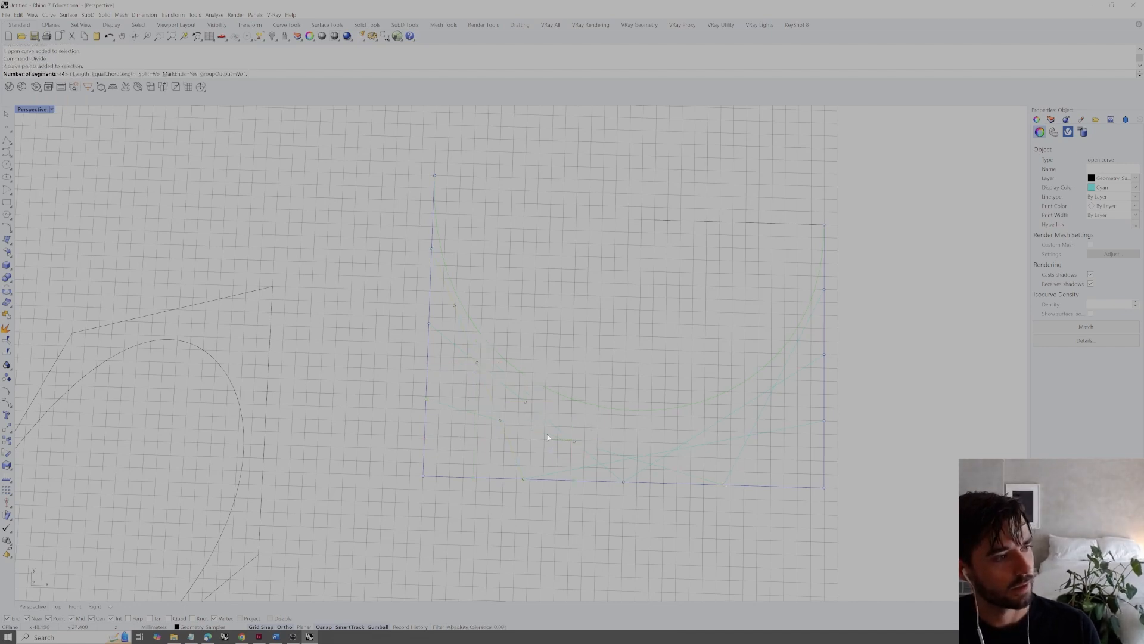
Divide each of the three lines between the bottom and right control segments into 4 segments with points
key(Return)
click(650, 454)
key(Return)
key(Return)
click(723, 426)
key(Return)
key(Return)
click(767, 406)
right_drag(766, 406, 762, 405)
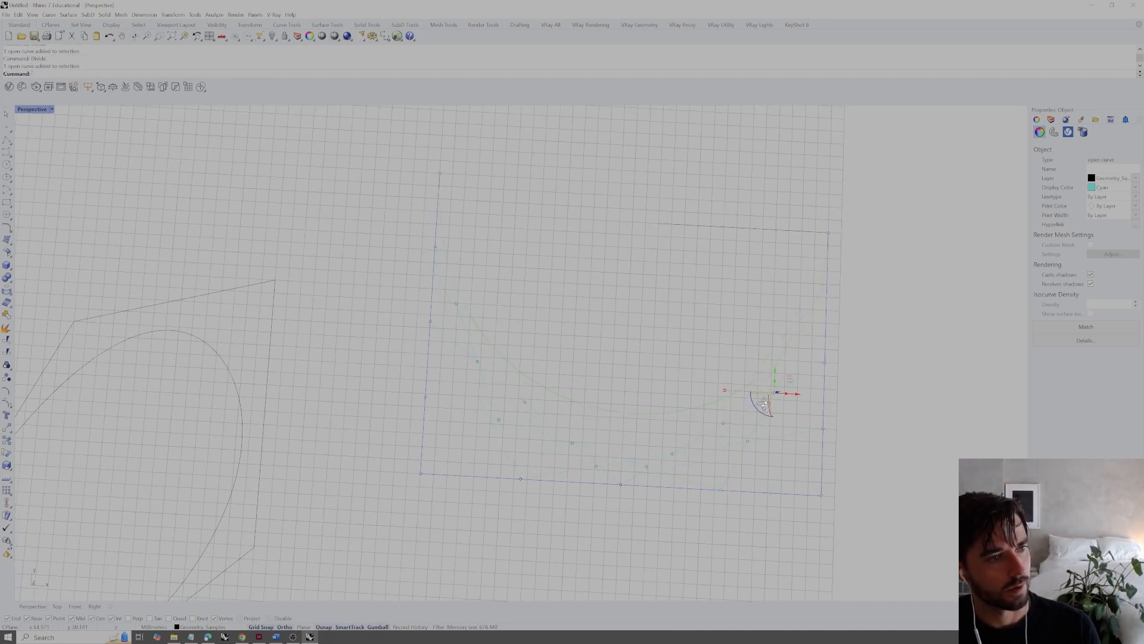
key(Return)
key(Return)
click(877, 408)
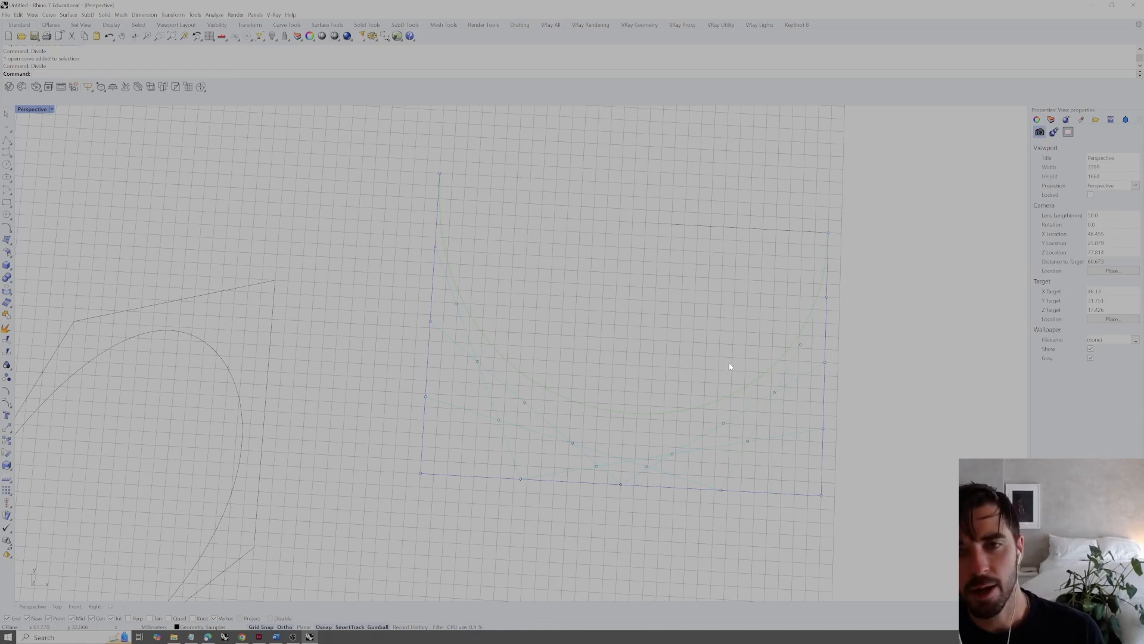
Draw a line between the first division points of the left middle connecting line and its matching line on the right
text(lin)
key(Return)
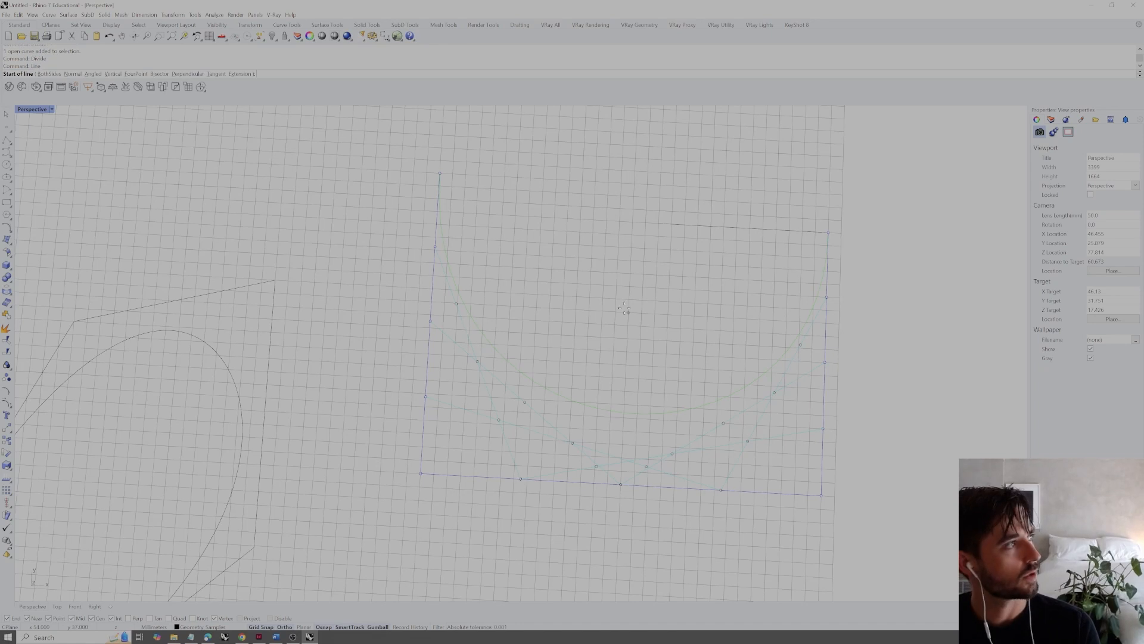
right_drag(624, 308, 626, 324)
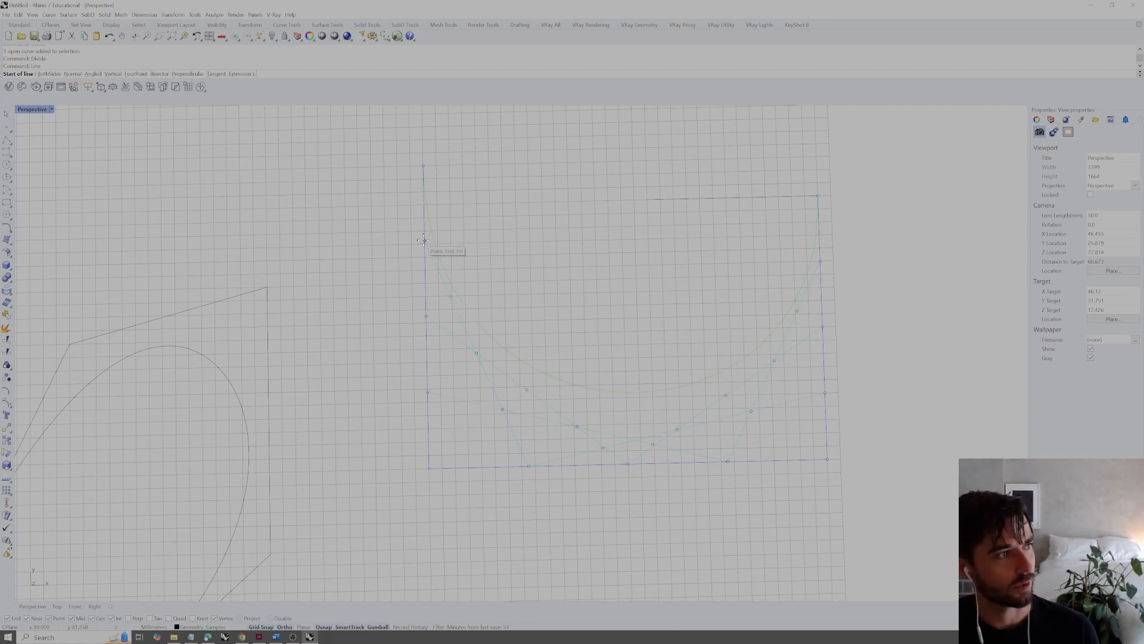
click(451, 298)
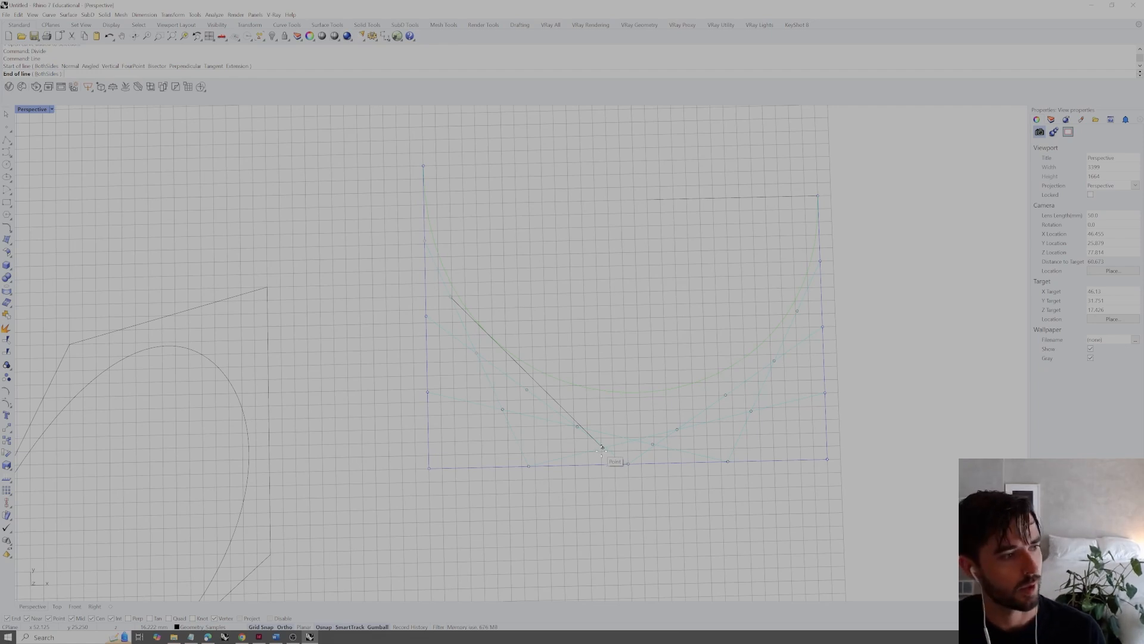
click(602, 448)
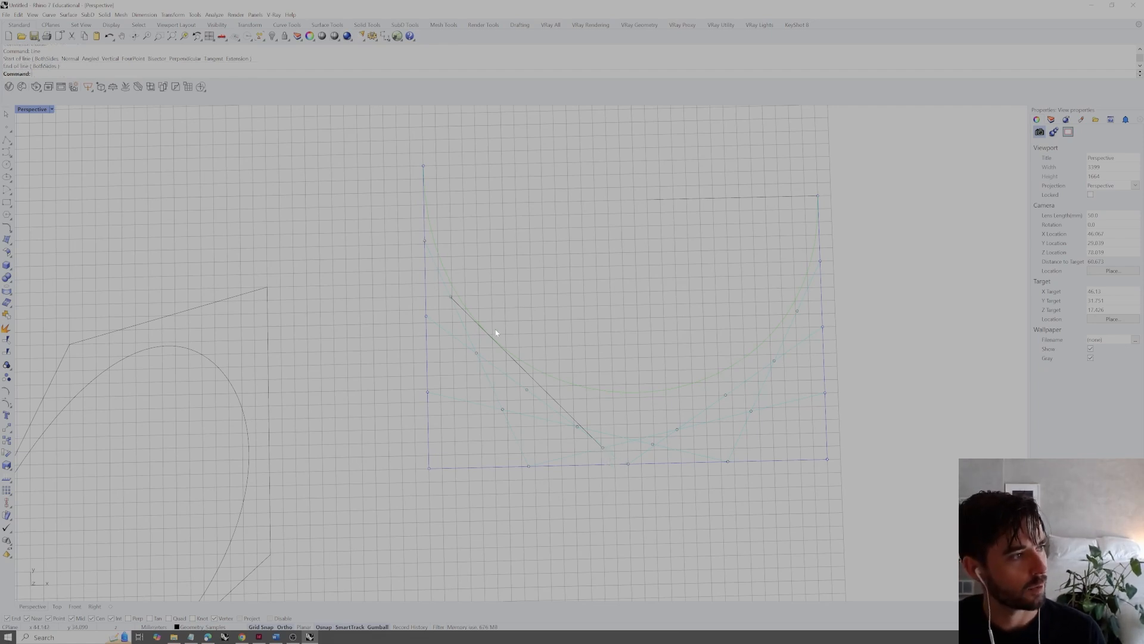
click(451, 334)
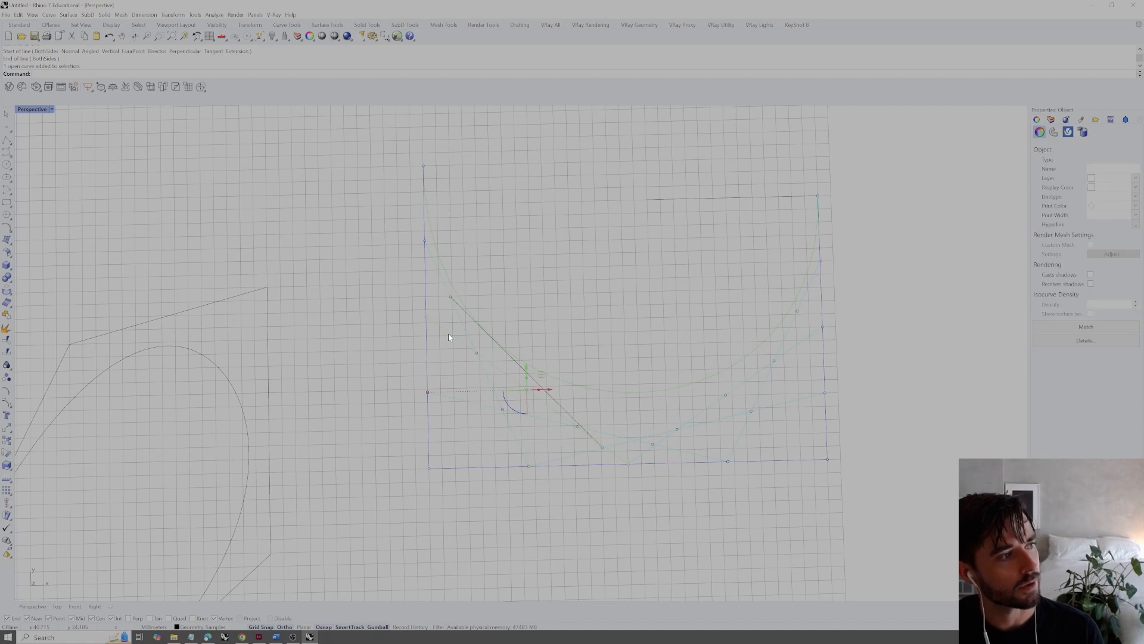
click(528, 306)
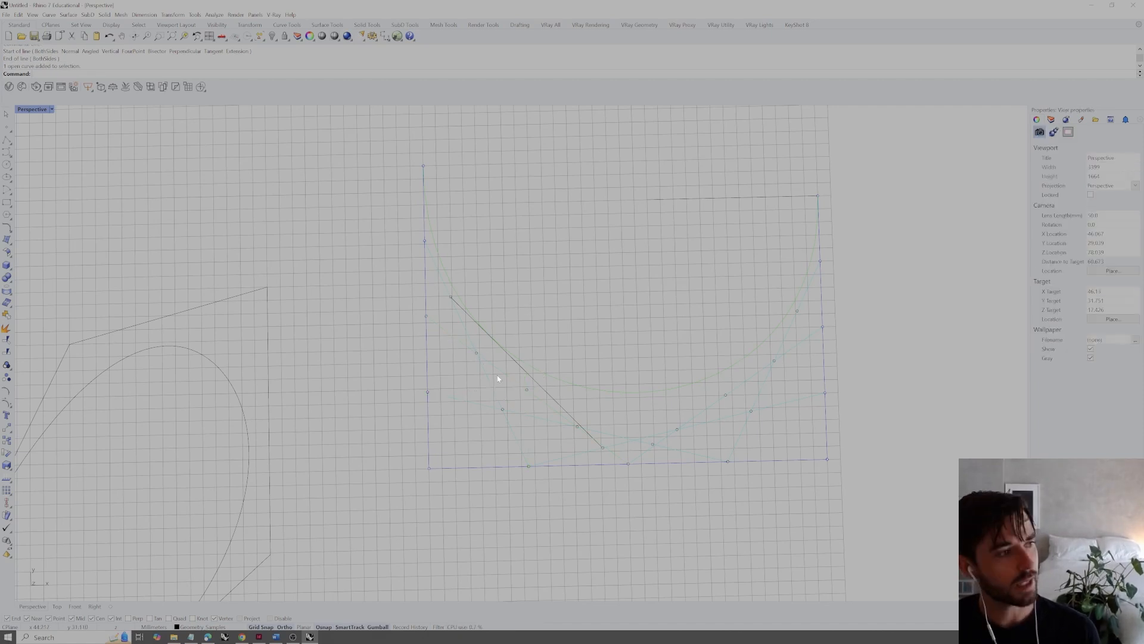
Draw two more lines joining the second and third division points of the remaining matching pairs of cyan connecting lines
right_click(525, 388)
click(527, 390)
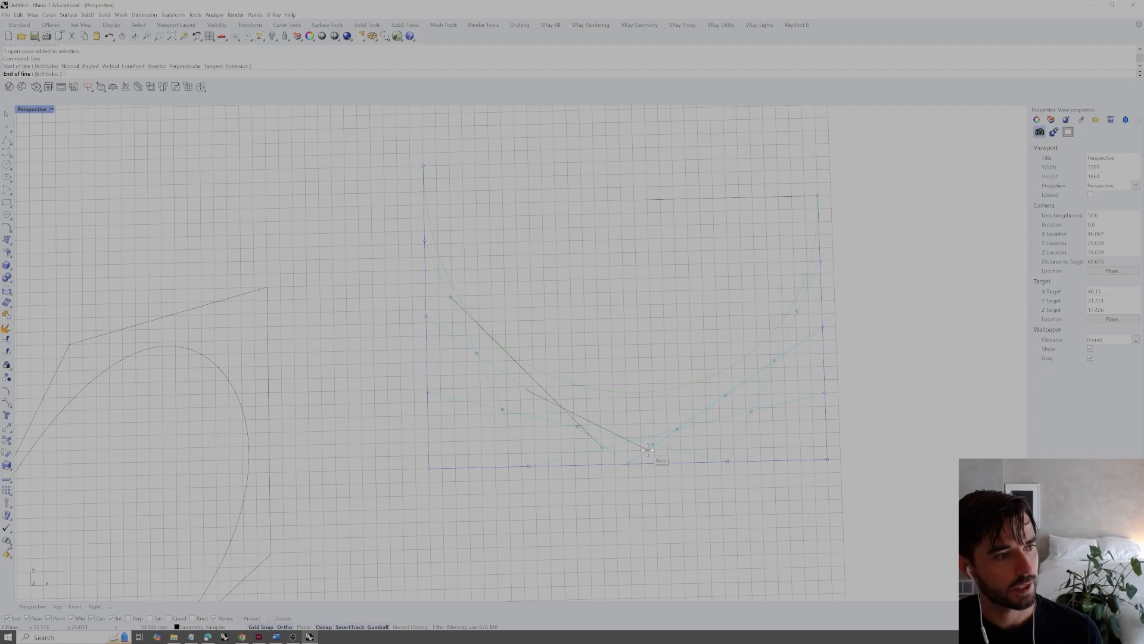
click(726, 395)
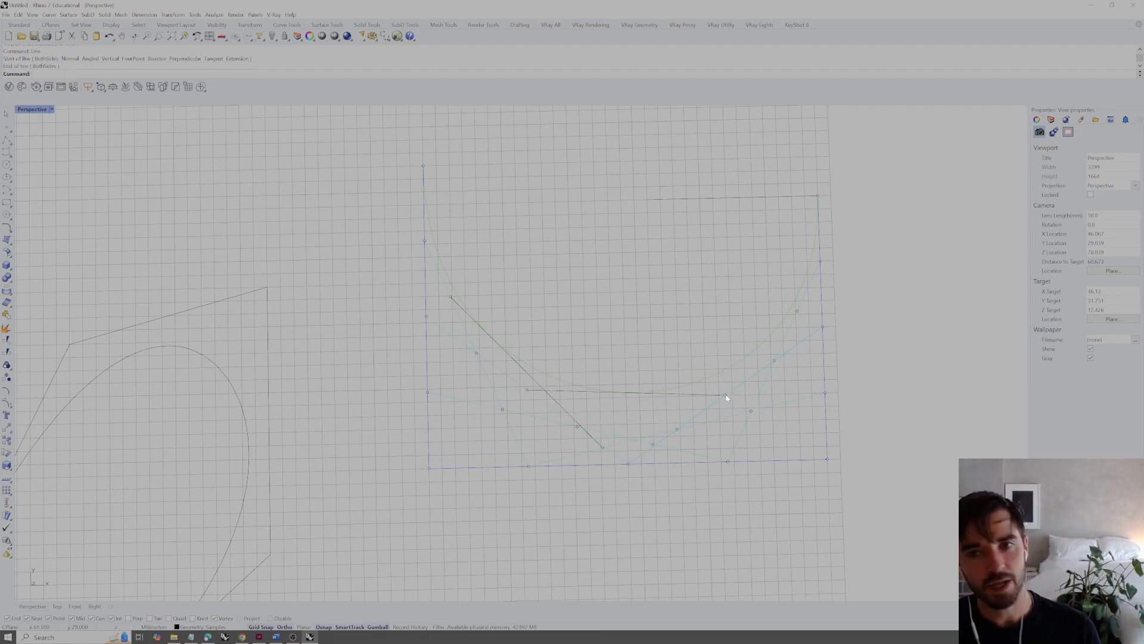
click(538, 416)
click(637, 429)
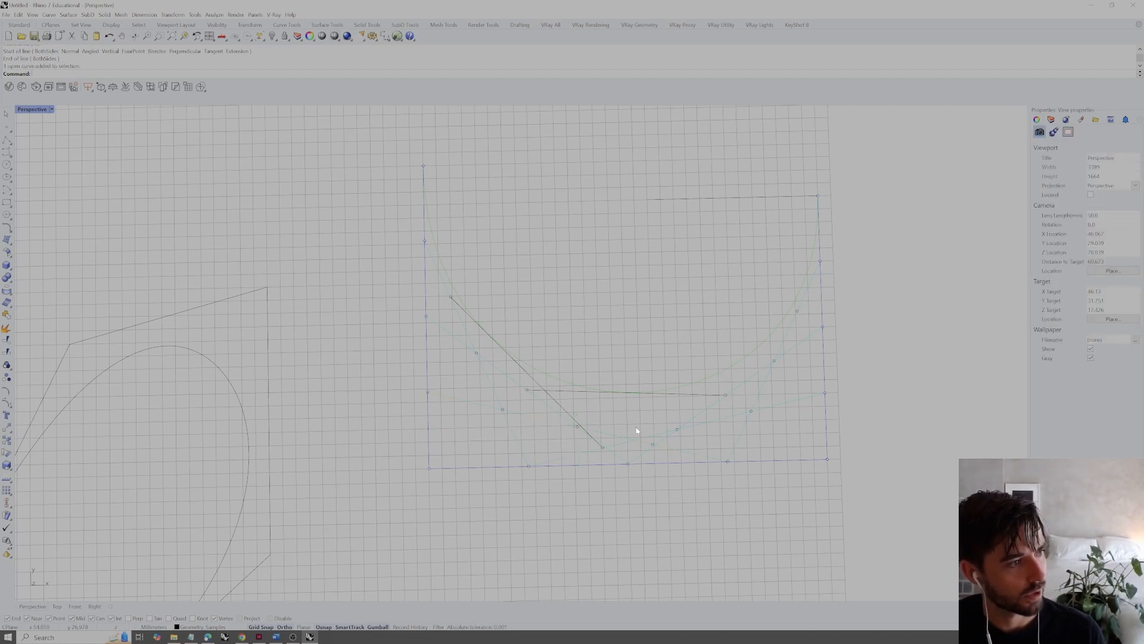
key(Return)
click(651, 443)
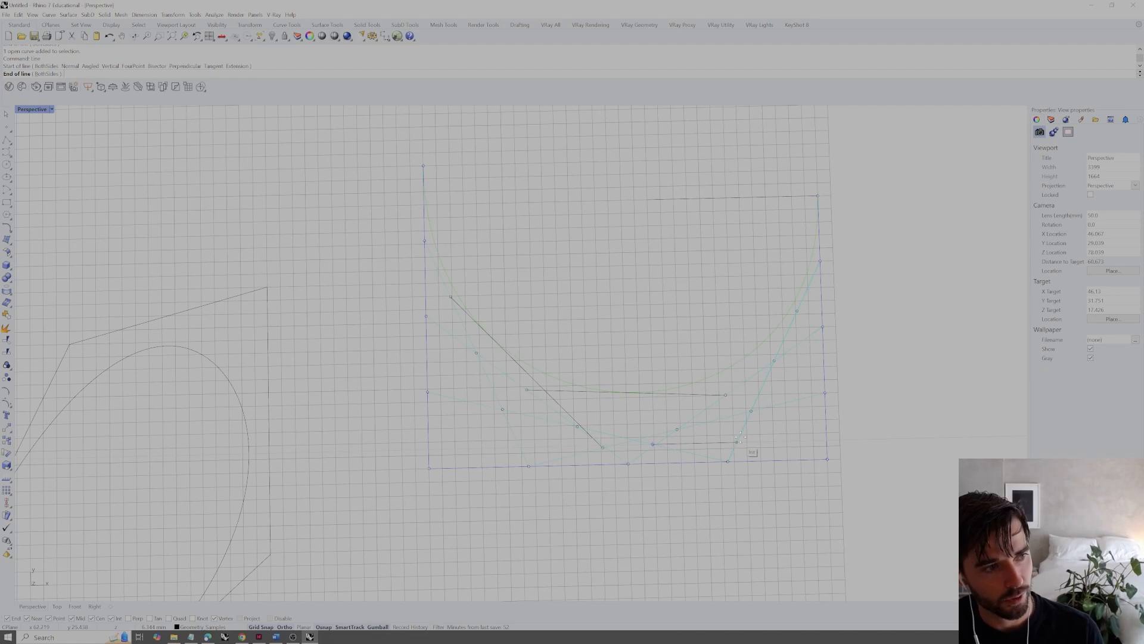
click(798, 311)
Select the three newly drawn connecting lines and set their display color to Orange
click(727, 375)
shift+click(691, 395)
shift+click(556, 400)
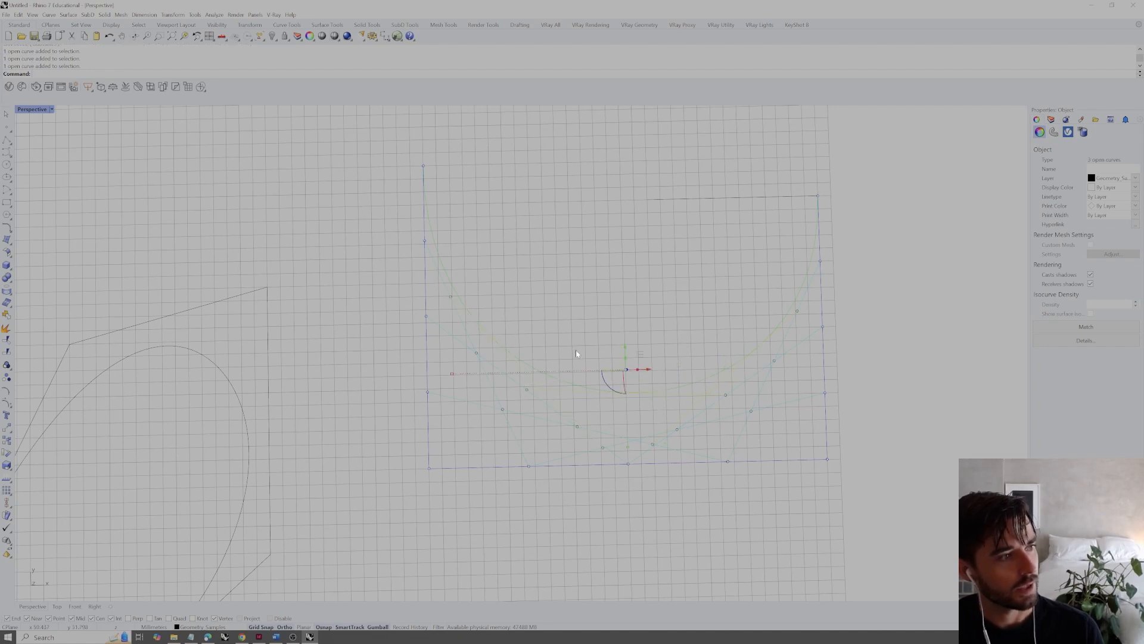
click(1135, 187)
click(1103, 278)
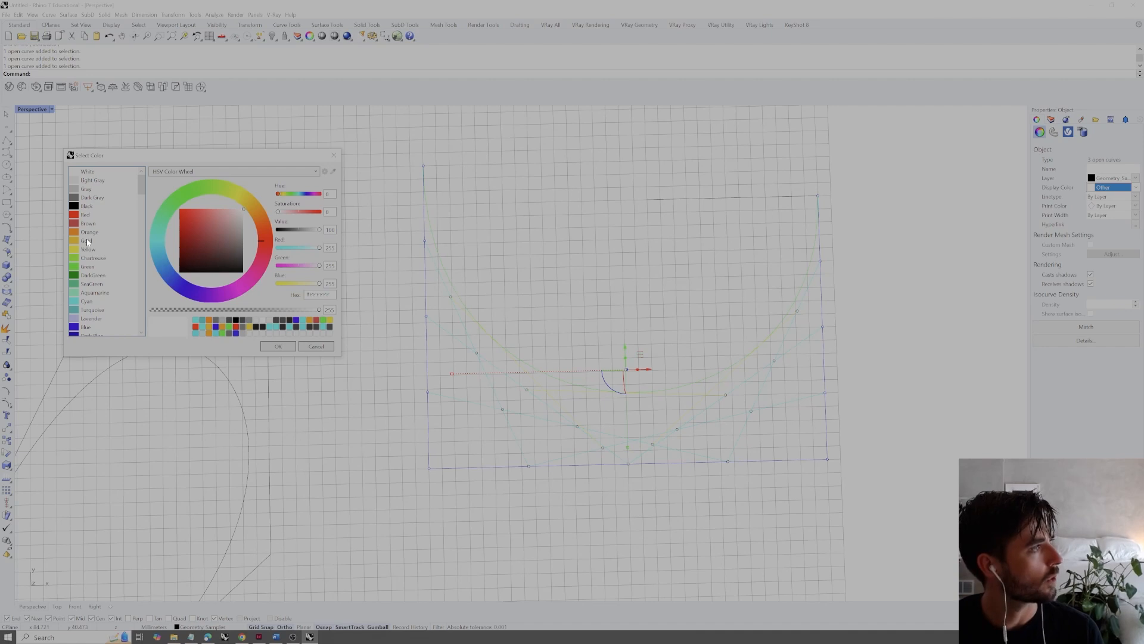
double_click(92, 234)
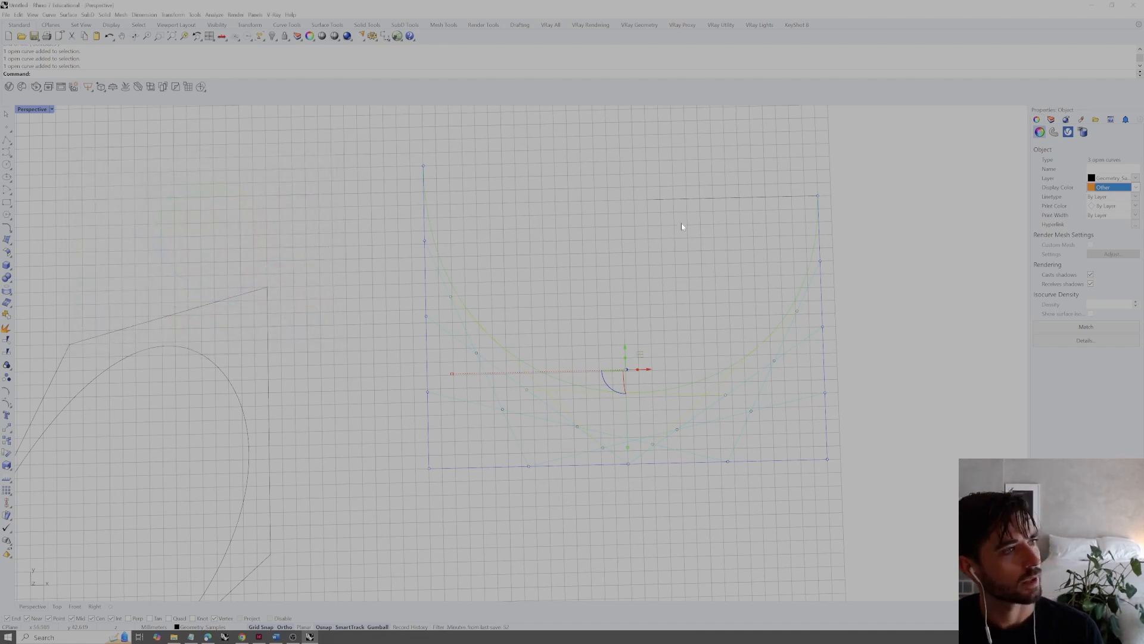
click(697, 241)
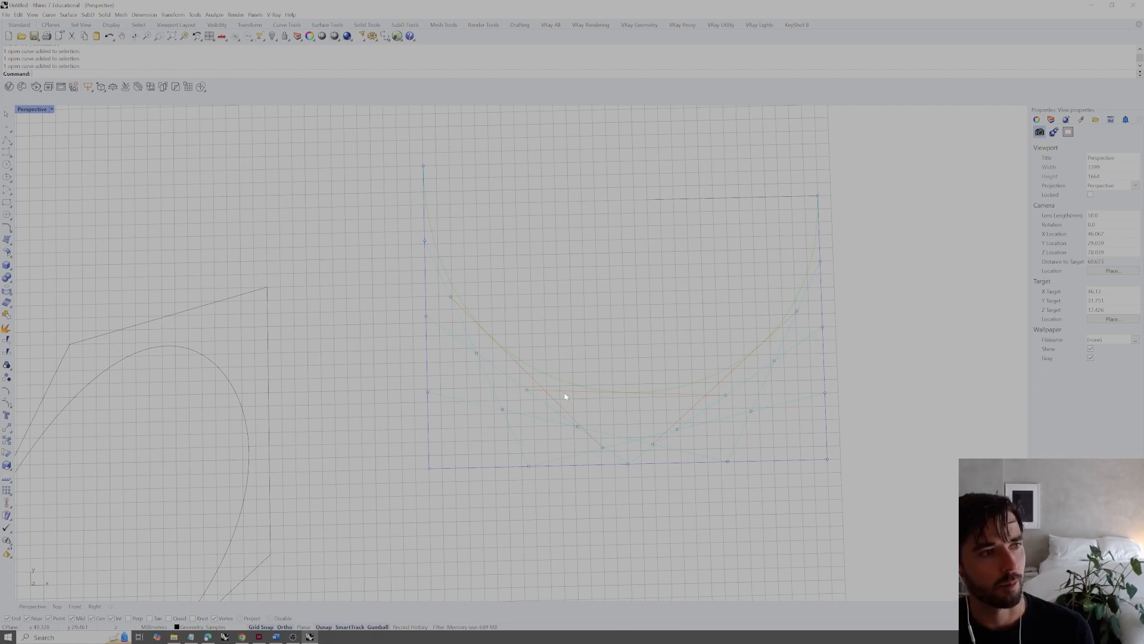
Copy the hook-shaped curve at the far edge of the grid horizontally into the empty space beyond the grid's right side
scroll(626, 365, down, 4)
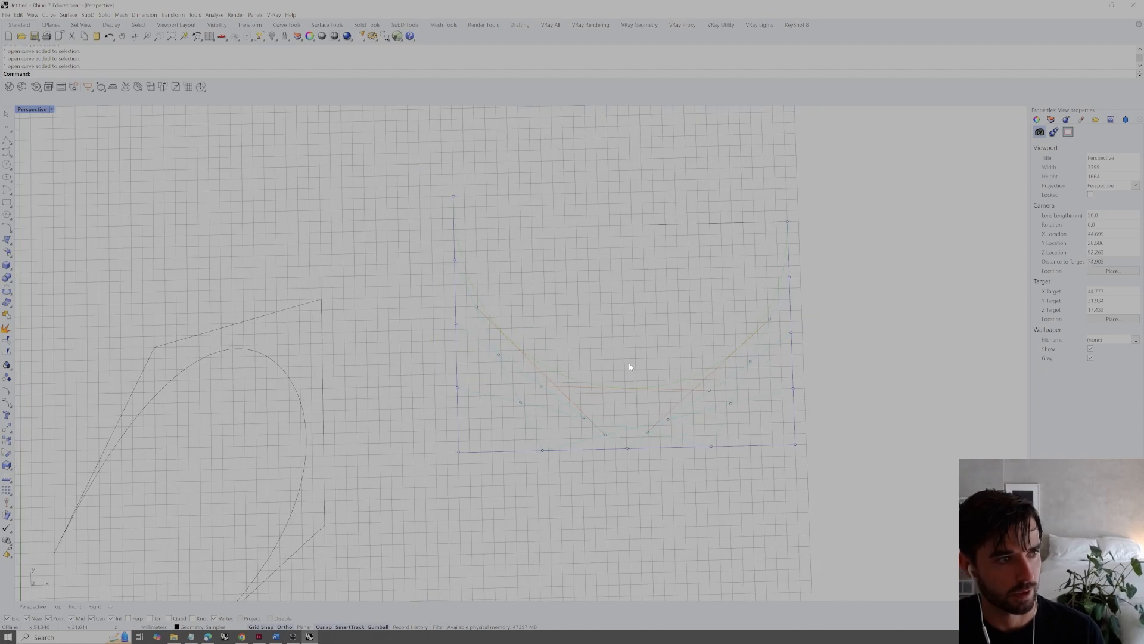
scroll(625, 363, down, 2)
mouse_move(626, 363)
right_down()
mouse_move(638, 365)
mouse_move(634, 354)
right_up()
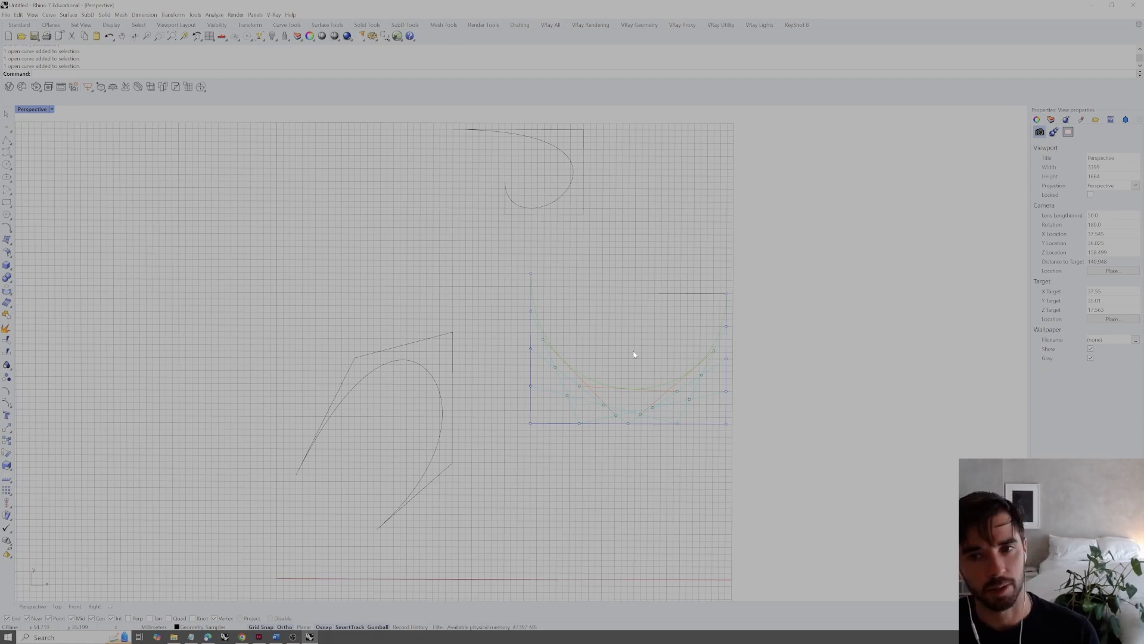
right_drag(634, 354, 654, 337)
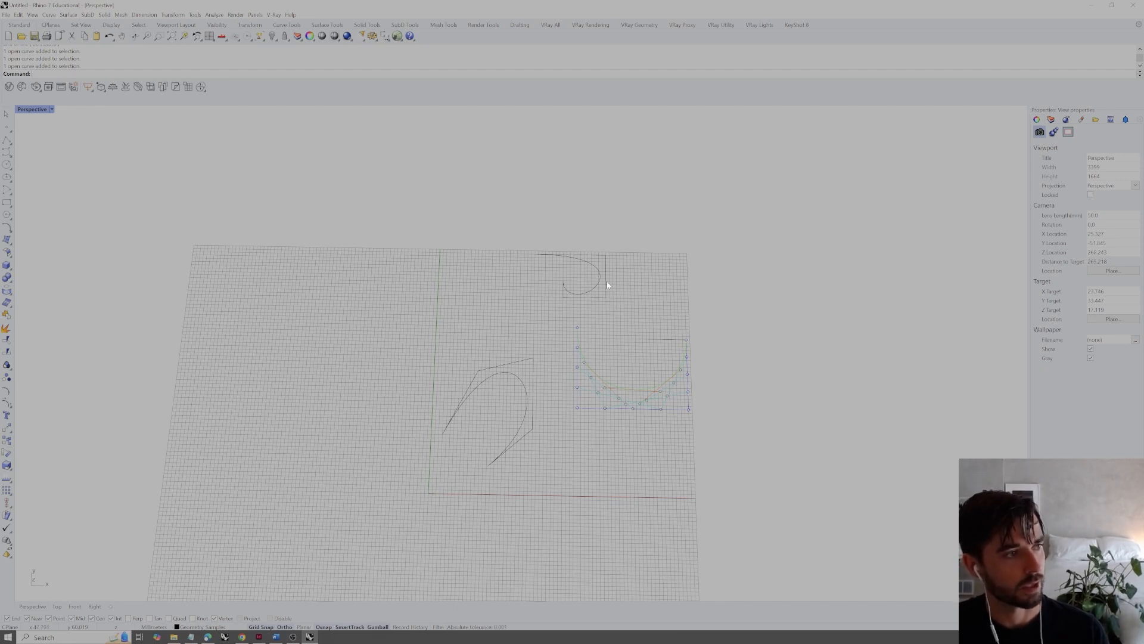
scroll(647, 272, up, 4)
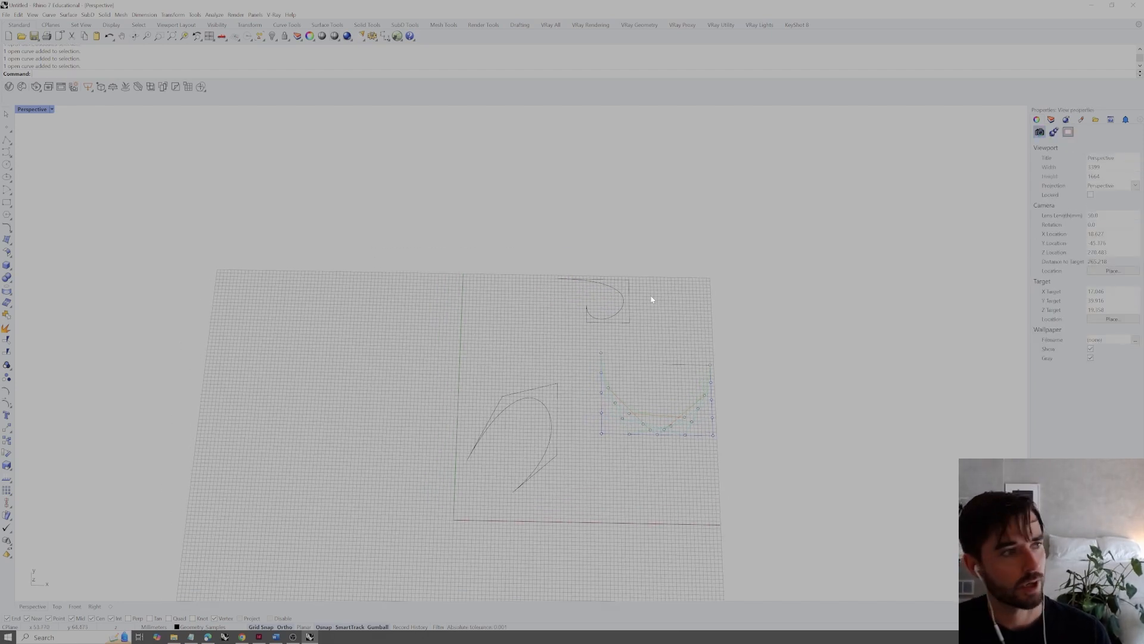
click(611, 286)
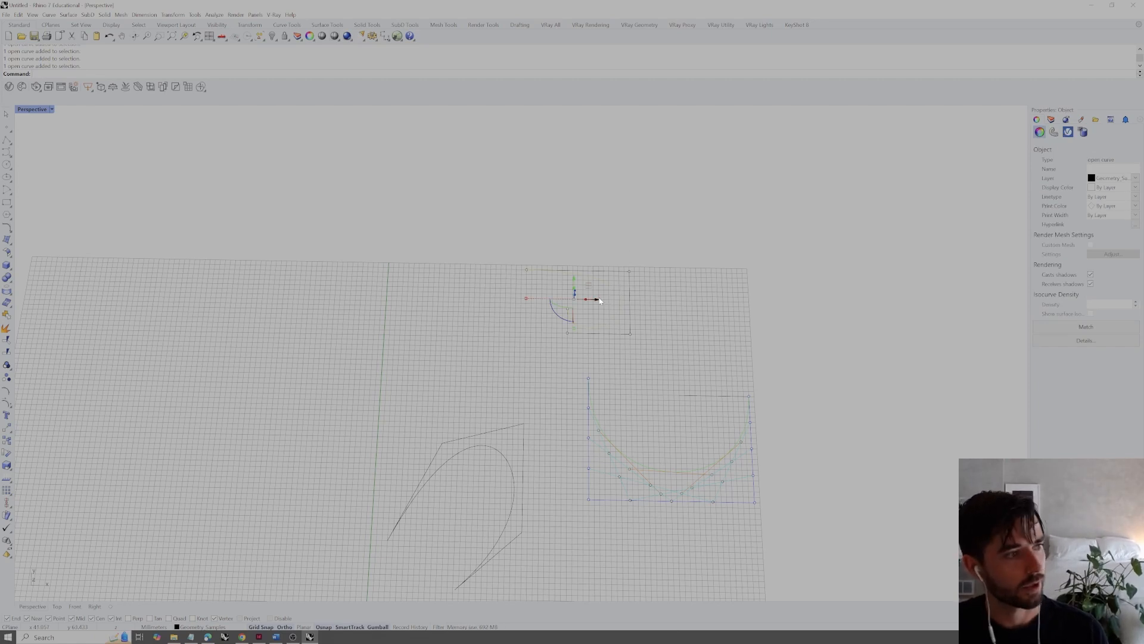
text(copy)
key(Return)
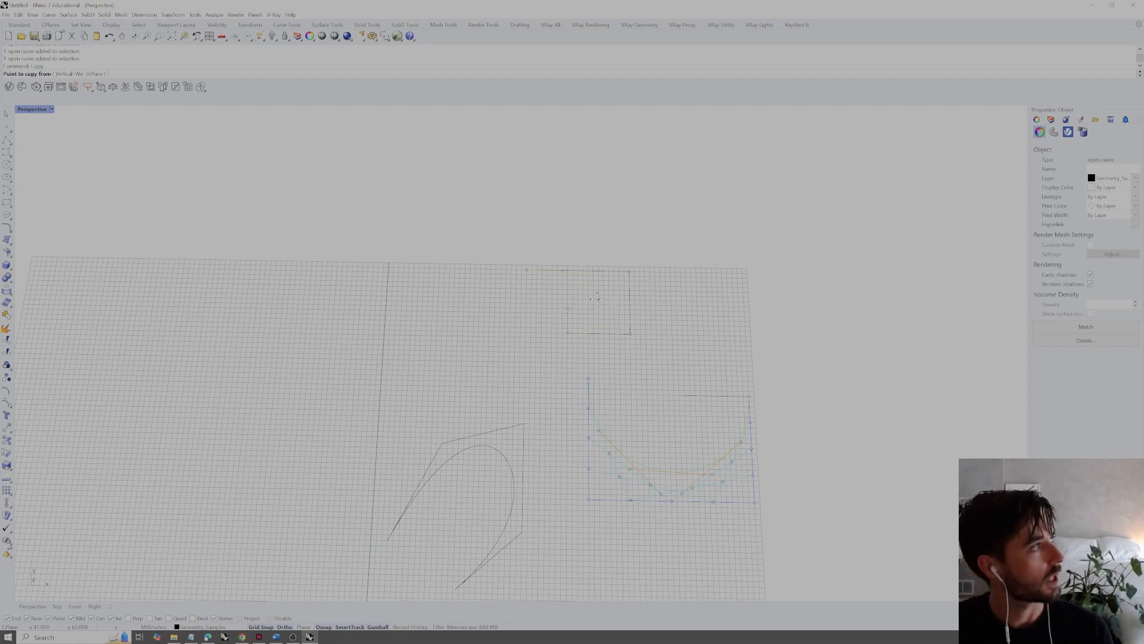
click(577, 237)
click(911, 238)
key(Return)
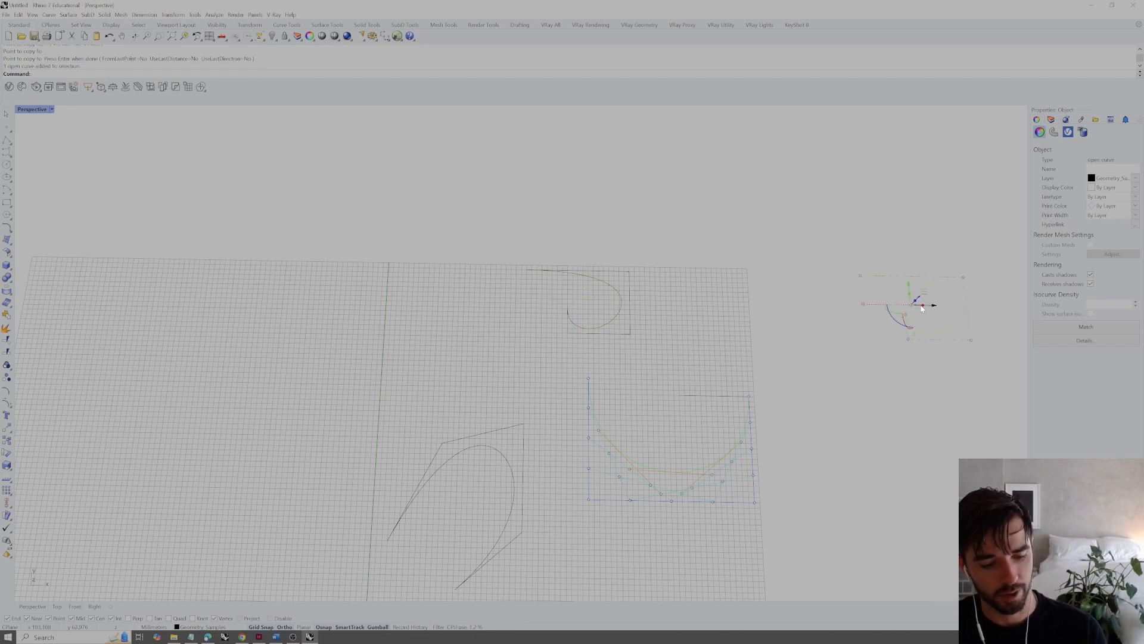
Zoom to the copied curve and make four duplicates stacked vertically above it at even spacing
text(zs)
key(Return)
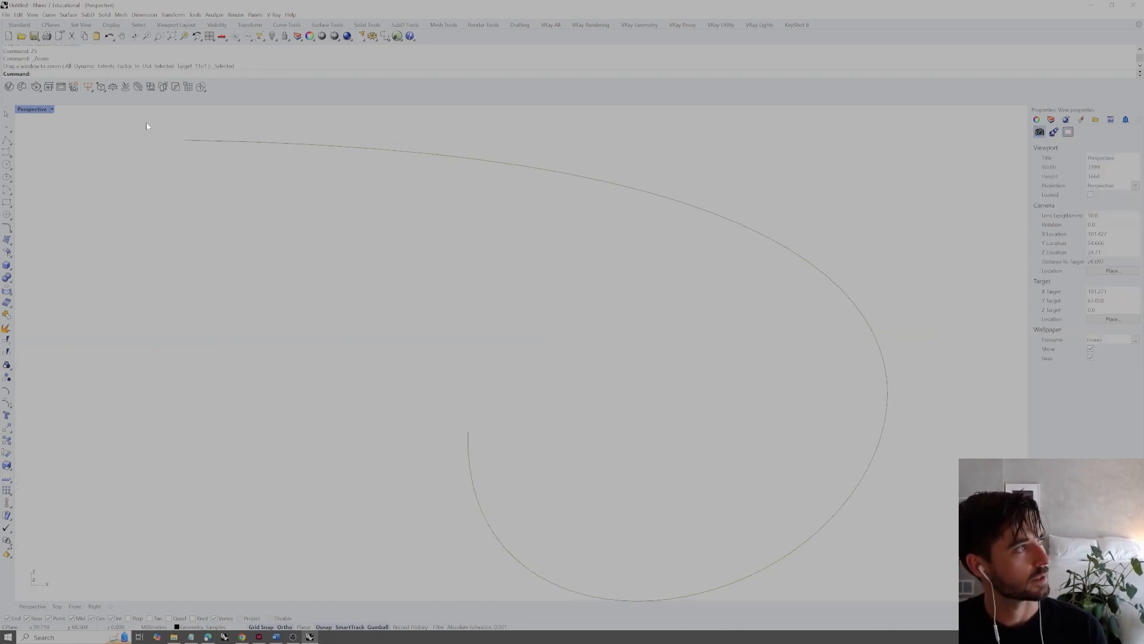
right_drag(417, 238, 498, 290)
click(512, 278)
click(599, 242)
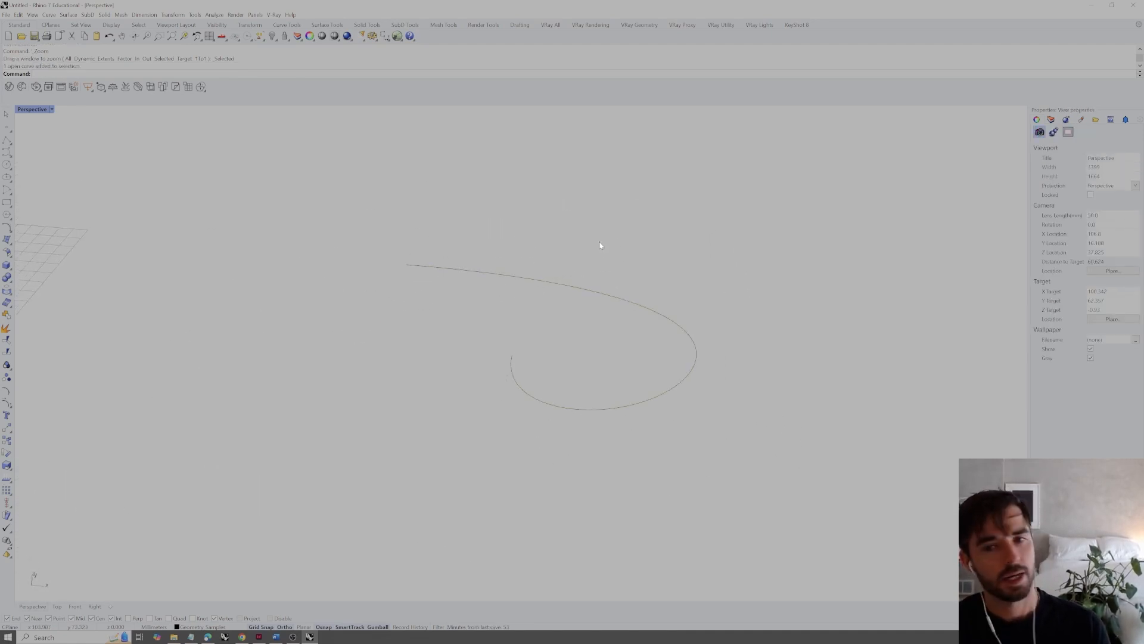
click(566, 286)
mouse_move(564, 288)
right_down()
mouse_move(540, 312)
mouse_move(561, 308)
right_up()
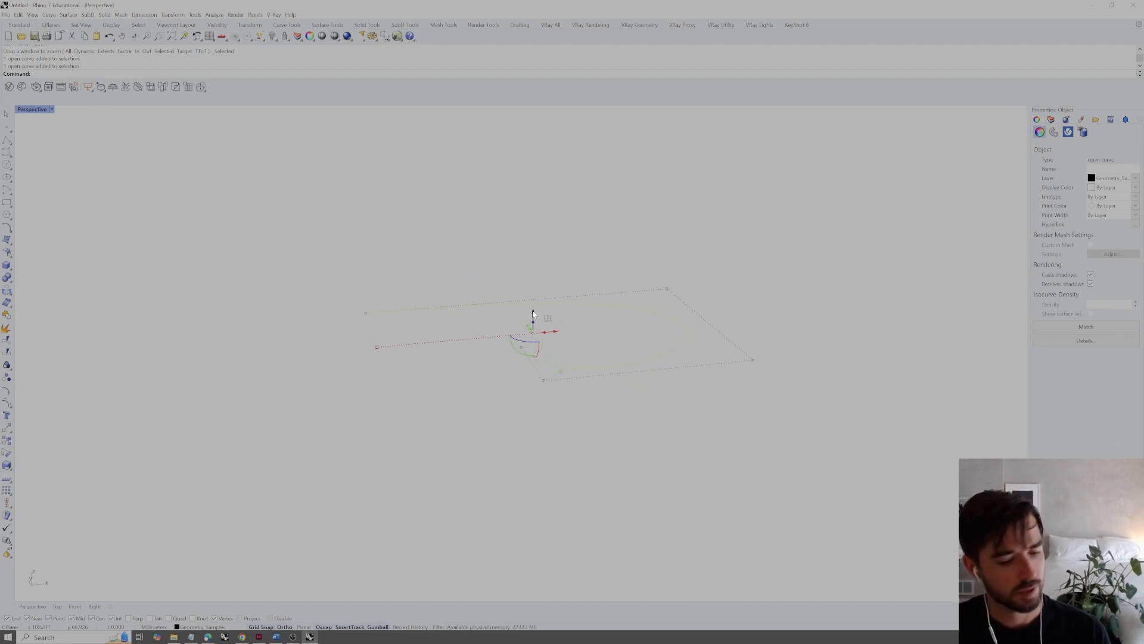
drag(534, 314, 534, 251)
click(624, 172)
right_drag(624, 173, 654, 305)
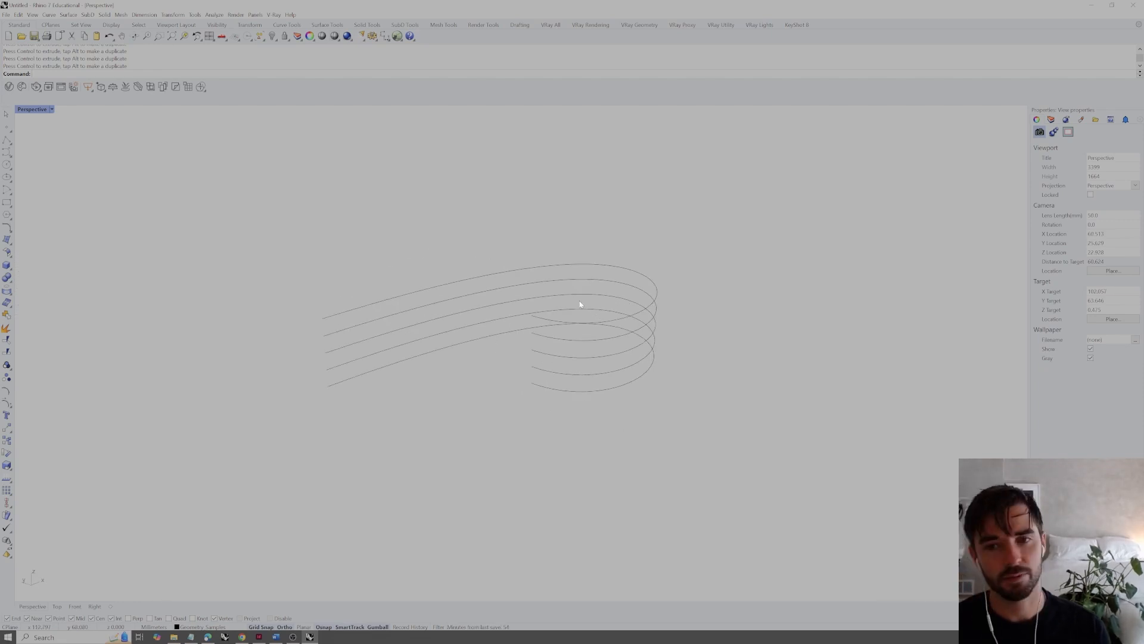
right_drag(580, 305, 510, 317)
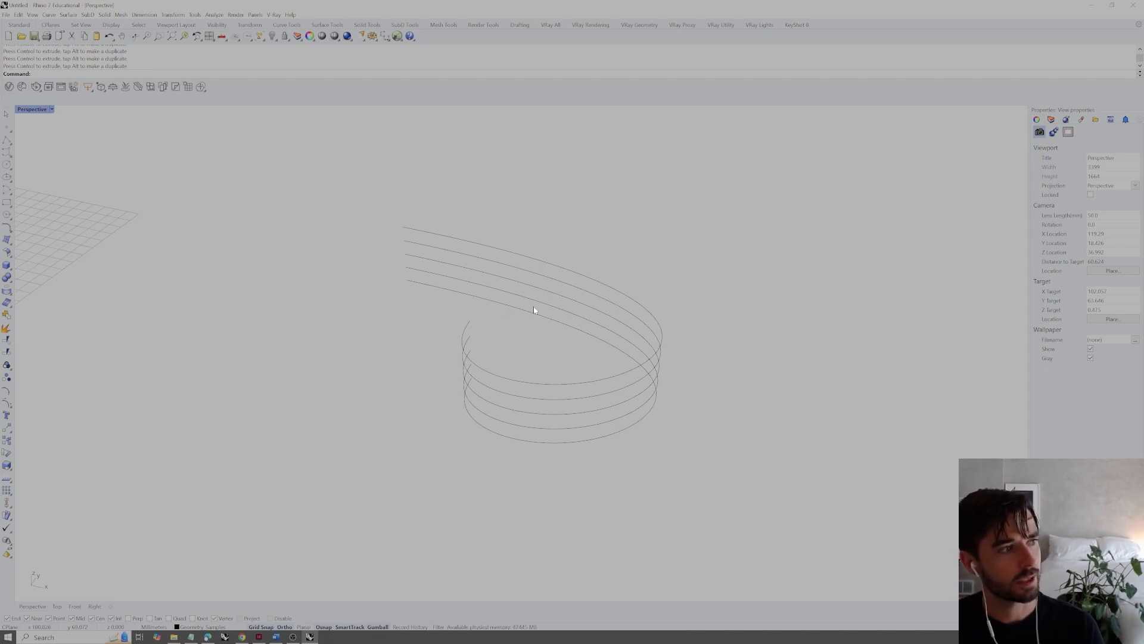
Examine the stack of curves from several angles and delete the duplicates above the bottom curve
click(528, 312)
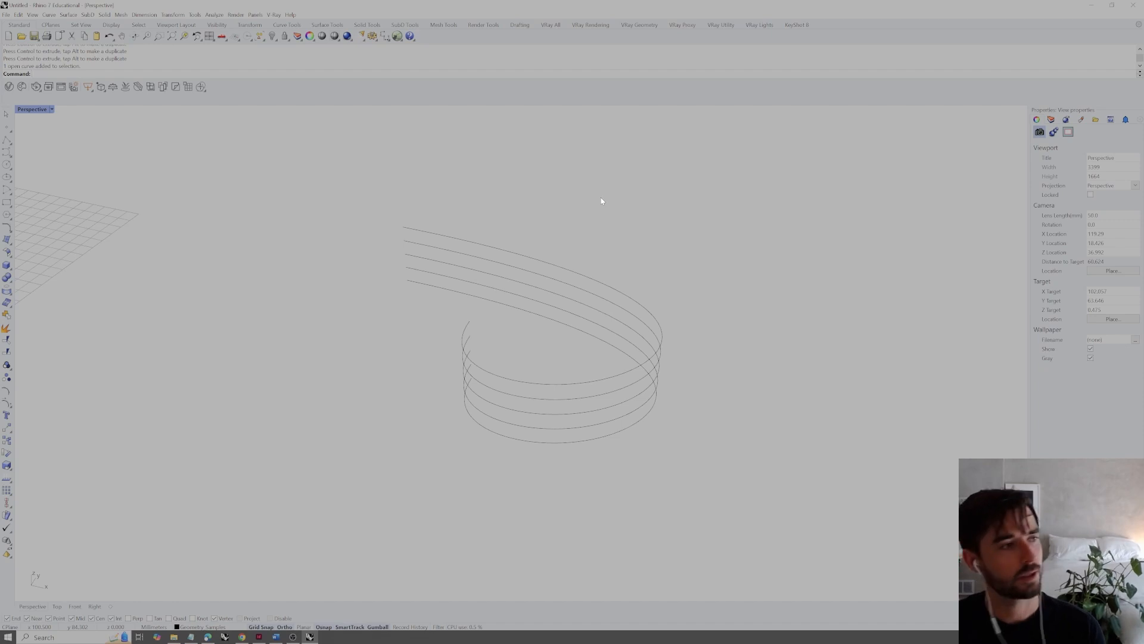
right_drag(560, 276, 580, 287)
scroll(452, 278, up, 2)
right_drag(452, 278, 471, 275)
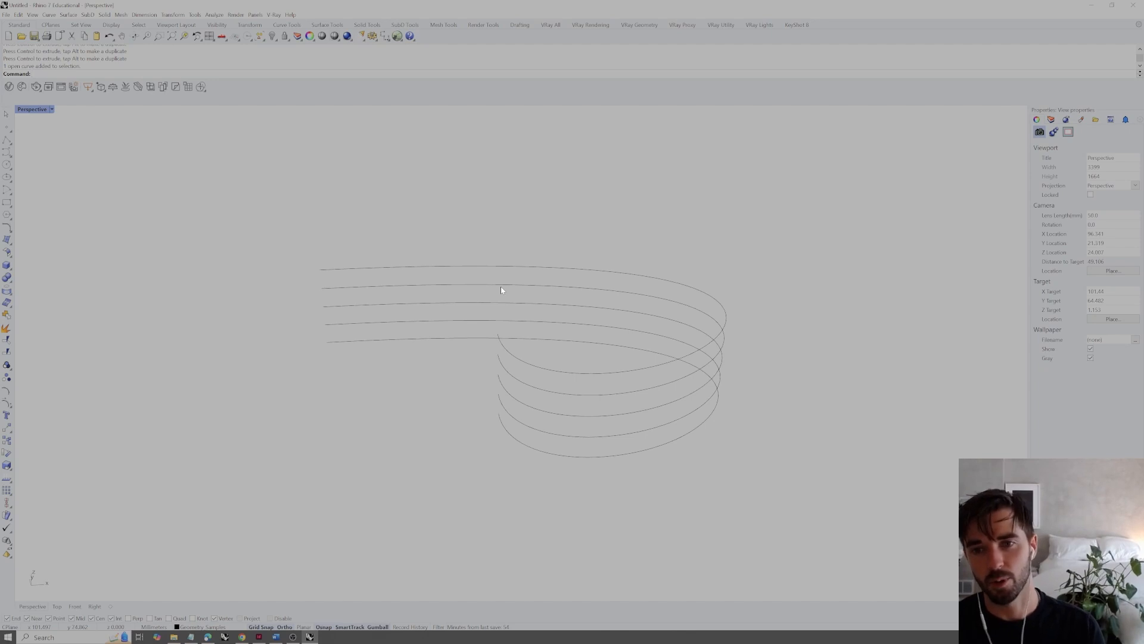
right_drag(500, 286, 512, 315)
scroll(554, 309, down, 2)
drag(639, 247, 590, 326)
key(Delete)
Duplicate the remaining curve once, well above the original, and delete that upper duplicate
click(583, 327)
scroll(611, 363, down, 5)
right_drag(610, 364, 569, 358)
alt+drag(562, 354, 561, 202)
click(738, 270)
mouse_move(676, 281)
right_down()
mouse_move(638, 289)
mouse_move(638, 273)
mouse_move(653, 286)
right_up()
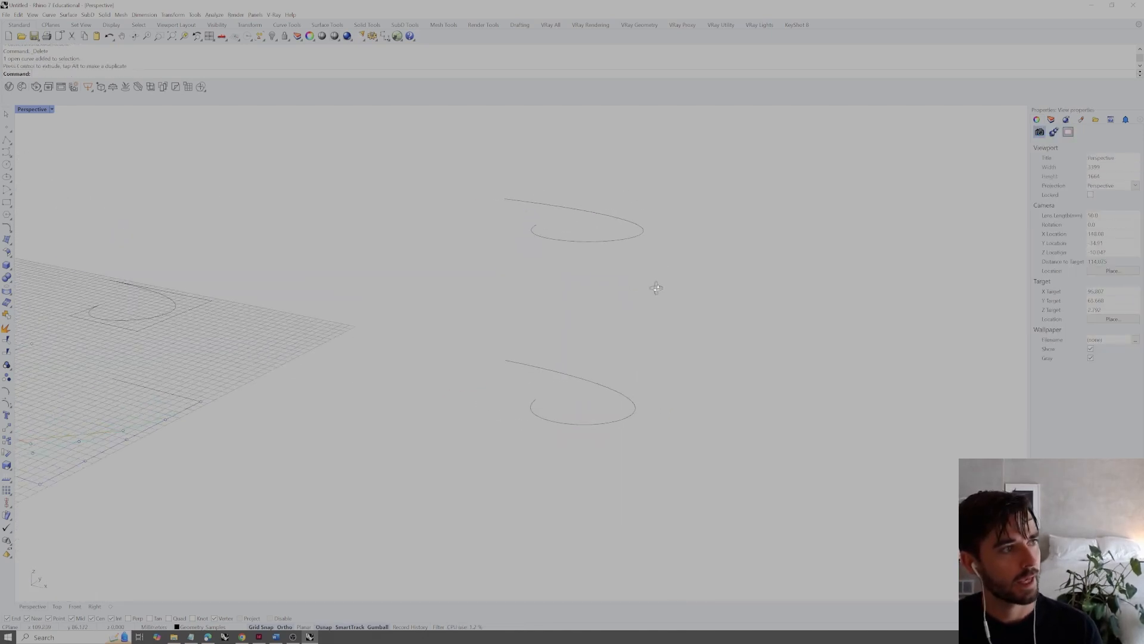
click(639, 234)
key(Delete)
Extrude the copied curve vertically into an open surface with ExtrudeCrv
click(565, 409)
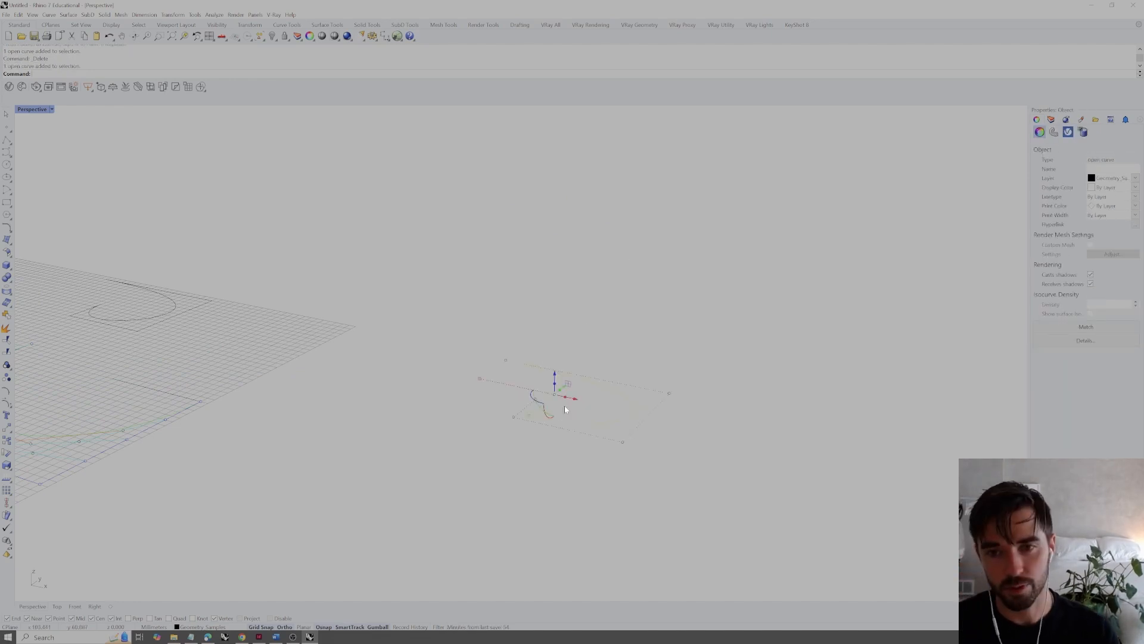
text(ExtrudeCrv)
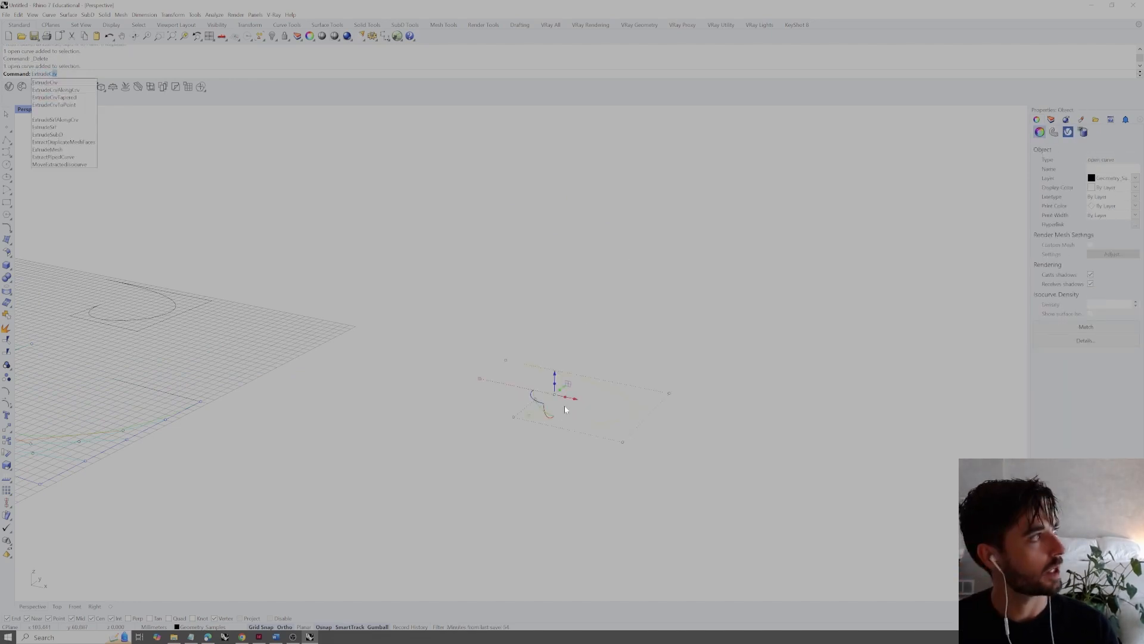
key(Return)
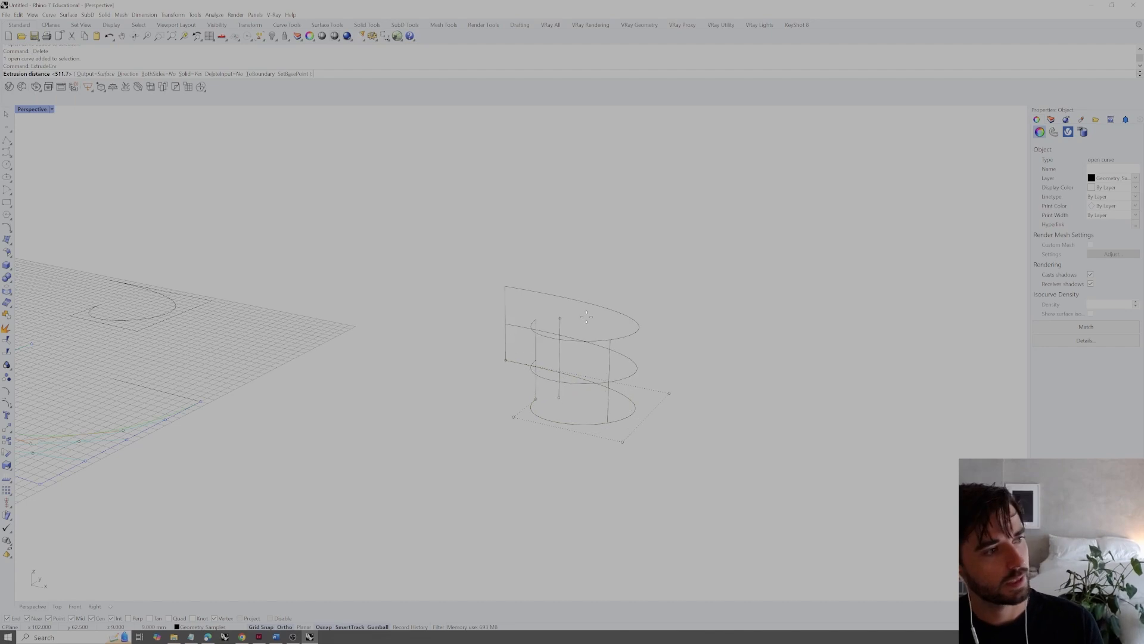
click(564, 235)
Set the Perspective viewport's display mode to Shaded to show the extruded surface
right_drag(713, 298, 549, 317)
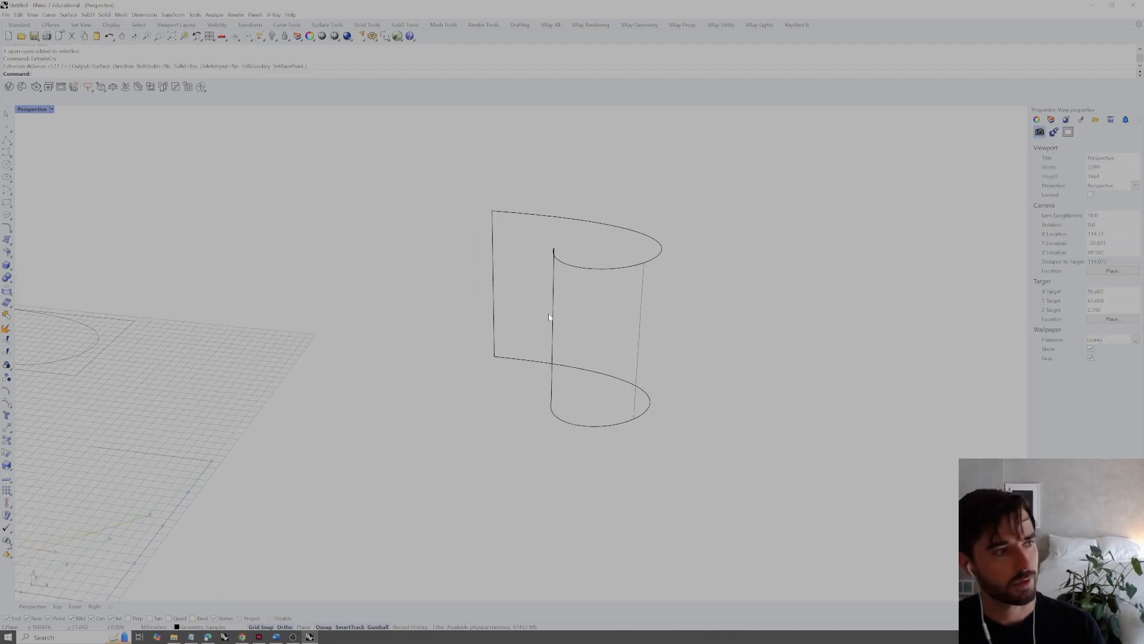
click(51, 110)
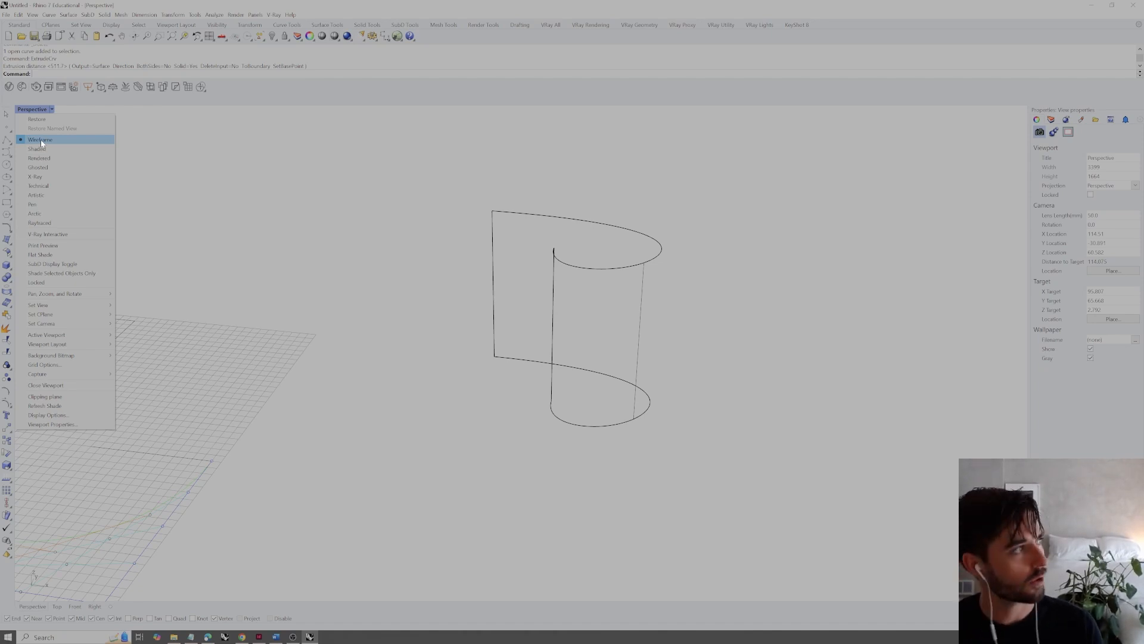
click(37, 149)
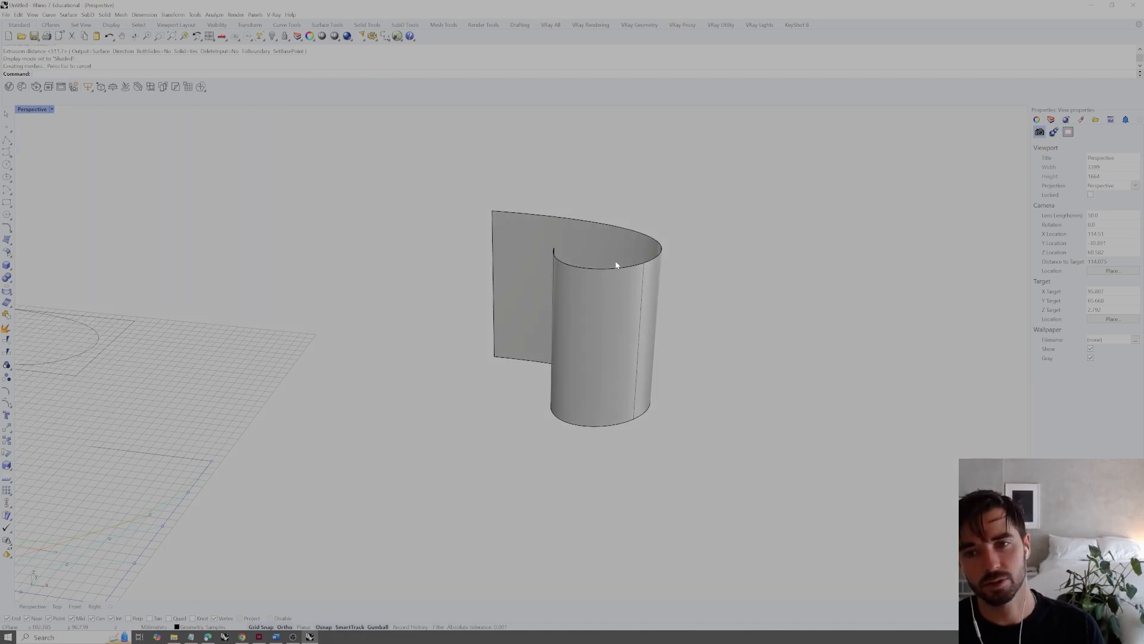
Examine the shaded extruded surface from above, from the side and around its curved end
click(611, 252)
click(681, 239)
shift+right_drag(681, 238, 662, 287)
scroll(655, 281, up, 3)
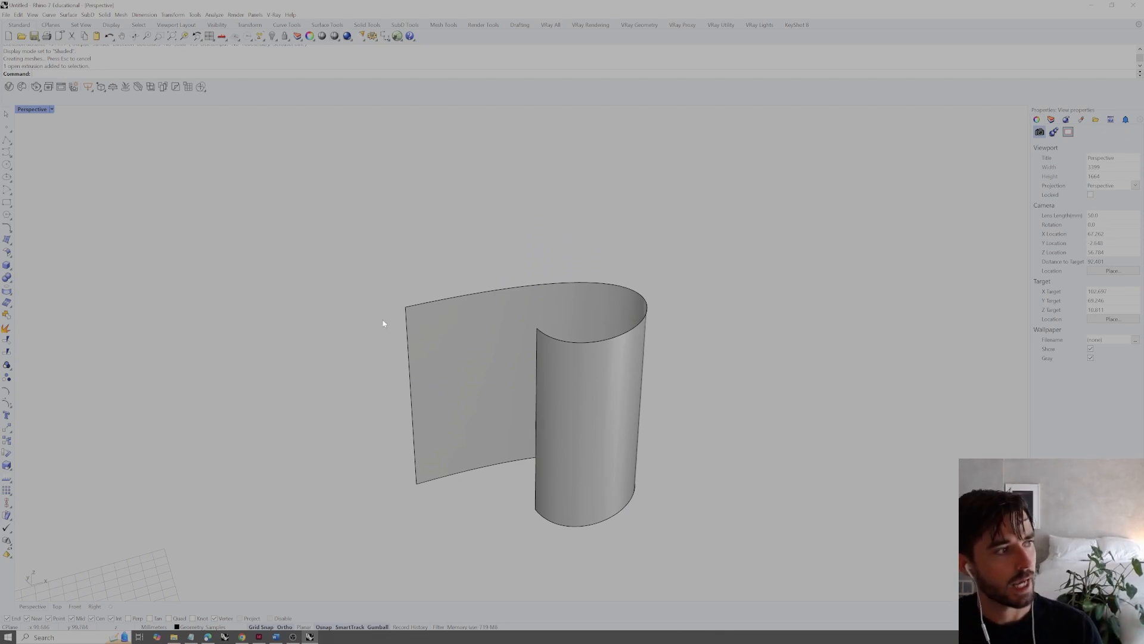
right_drag(444, 349, 531, 423)
right_drag(609, 409, 580, 410)
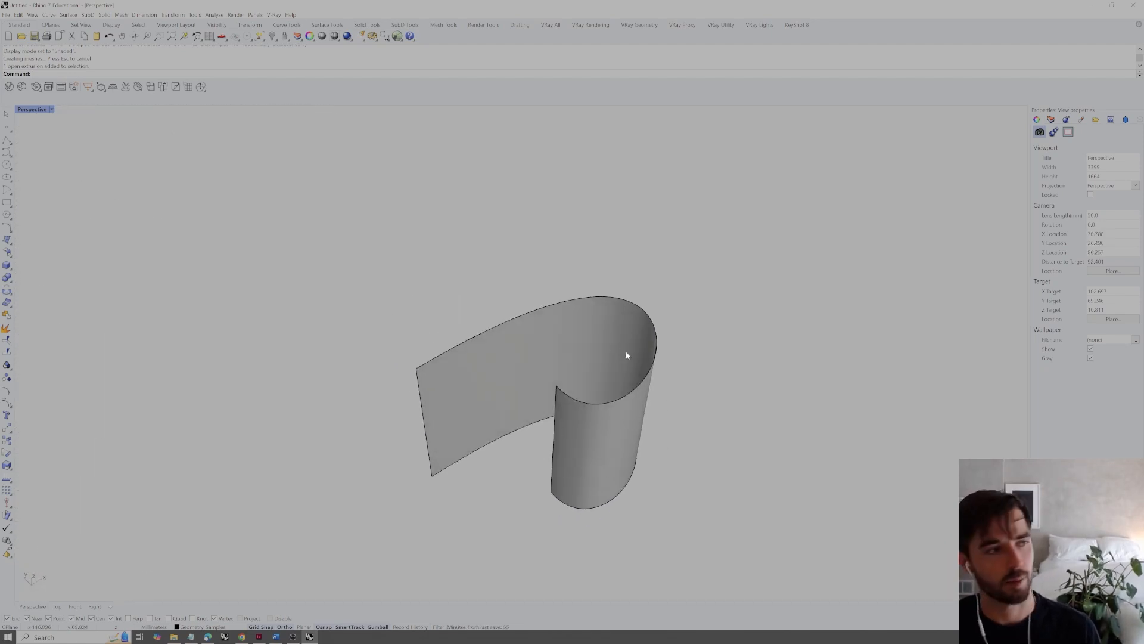
right_drag(554, 355, 595, 296)
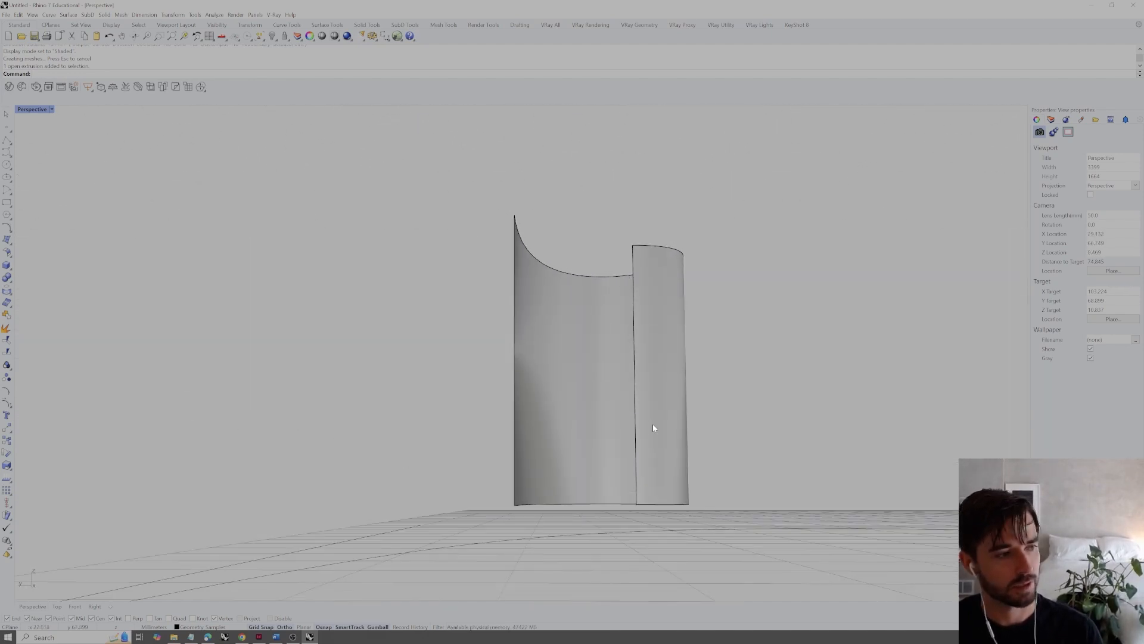
click(666, 510)
click(750, 469)
click(674, 504)
click(739, 469)
right_drag(656, 358, 609, 394)
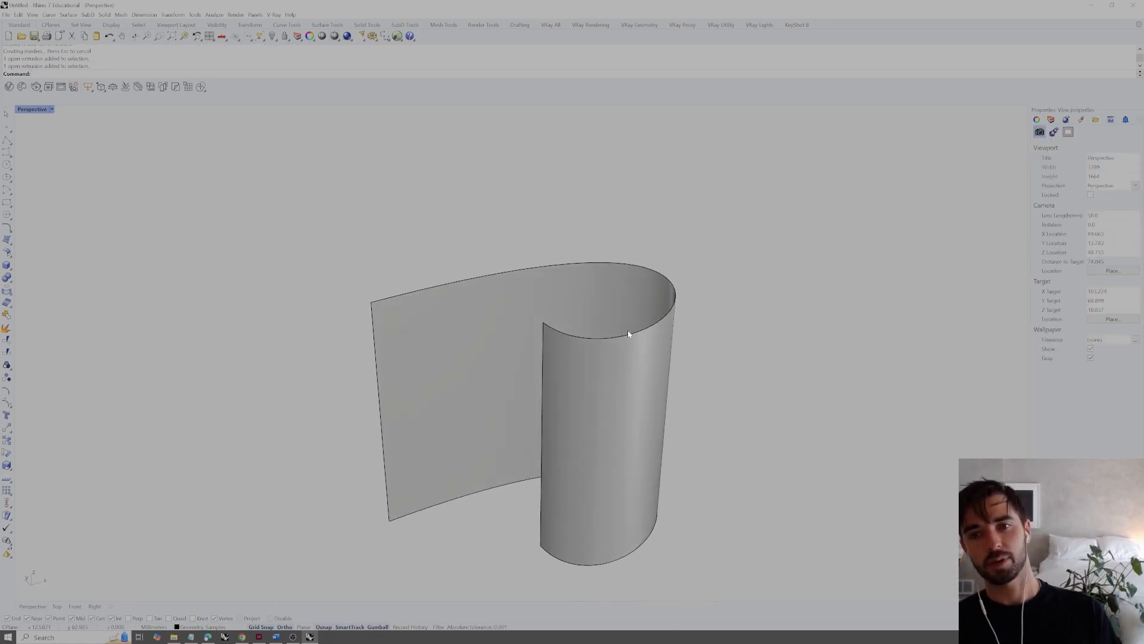
right_drag(615, 370, 593, 360)
Delete the extruded surface and keep its base curve
click(608, 357)
click(721, 373)
click(618, 388)
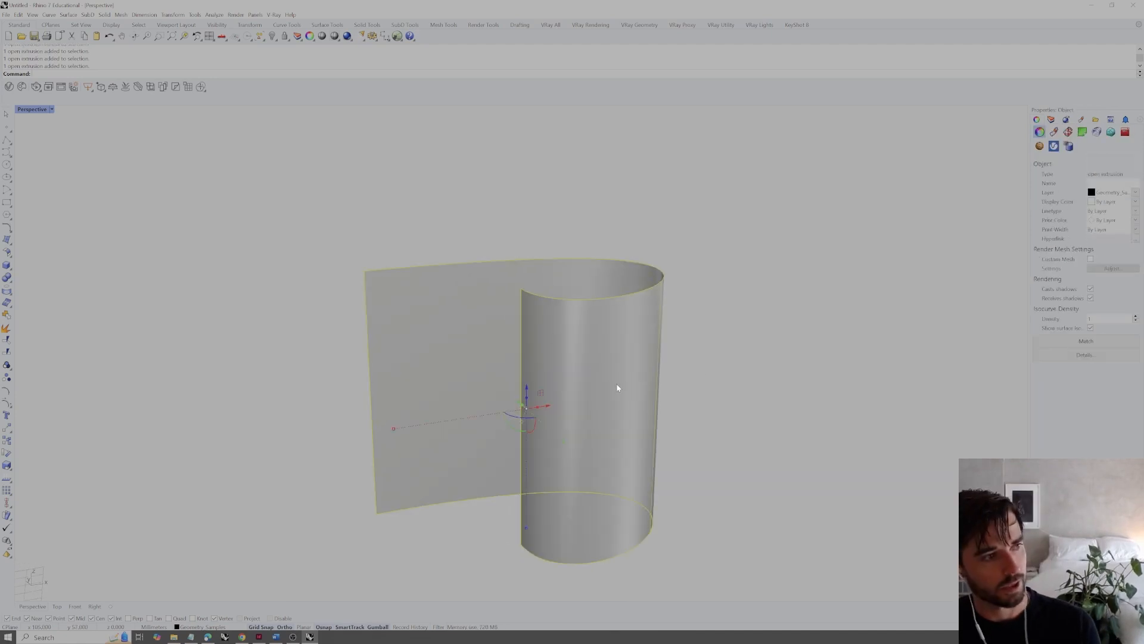
key(Delete)
Draw a vertical line upward from the open straight end of the base curve, using the Line command's Vertical option
text(line)
key(Return)
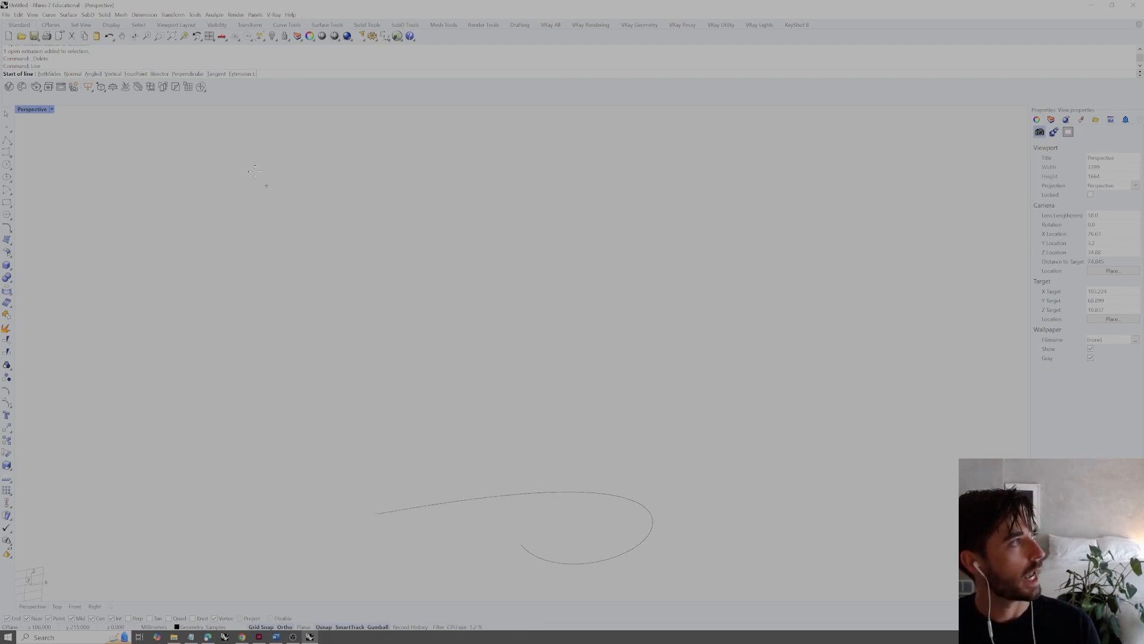
click(113, 74)
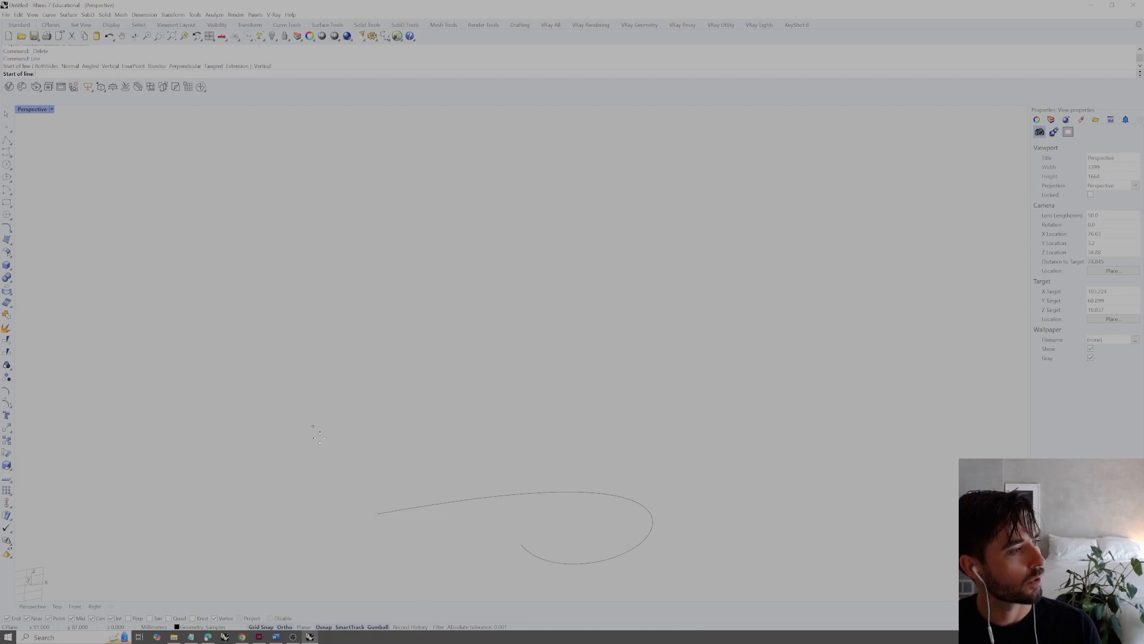
click(376, 514)
click(382, 337)
Copy the vertical line repeatedly along the base curve, from its starting end around to its other end
right_drag(384, 341, 423, 391)
drag(423, 391, 366, 411)
text(Copy)
key(Return)
click(402, 536)
scroll(405, 536, up, 2)
click(411, 530)
click(449, 516)
click(496, 503)
click(563, 483)
click(615, 475)
click(677, 474)
click(718, 488)
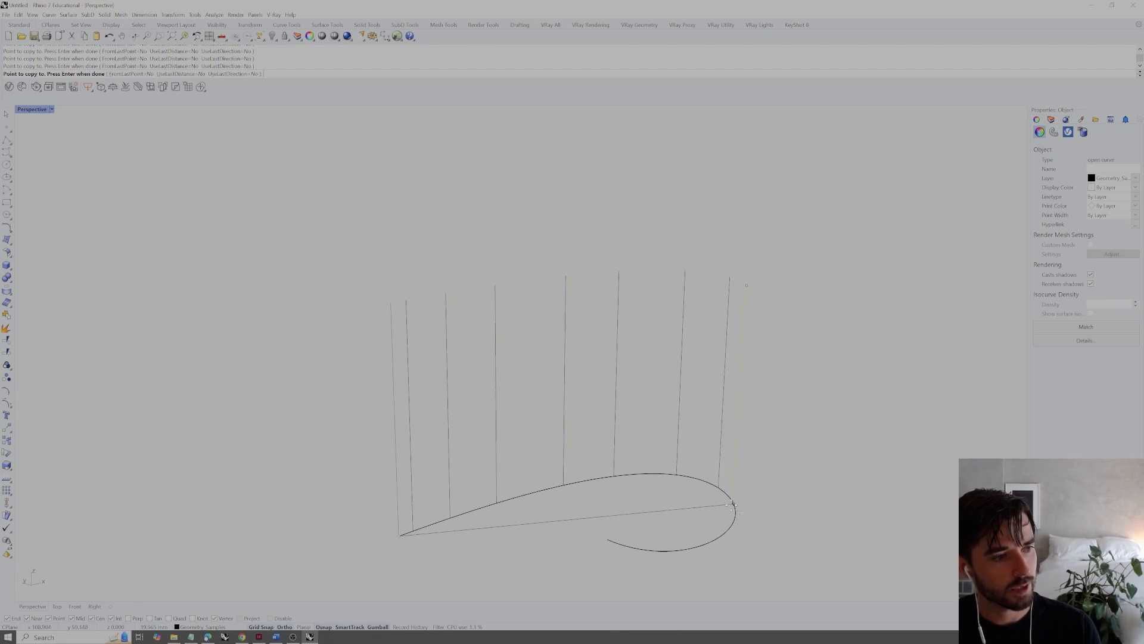
click(735, 506)
click(707, 542)
click(631, 548)
click(616, 543)
click(608, 540)
key(Return)
scroll(628, 521, down, 3)
Copy the base curve from the bottom to the top end of the first vertical line
right_drag(628, 521, 620, 464)
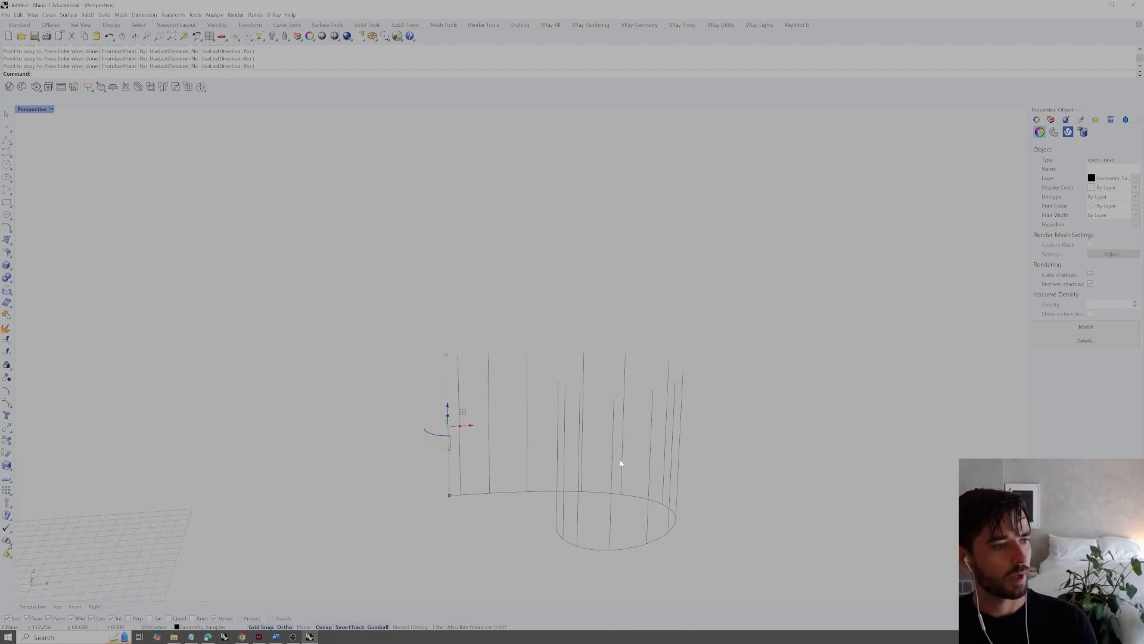
click(623, 549)
key(Return)
click(449, 495)
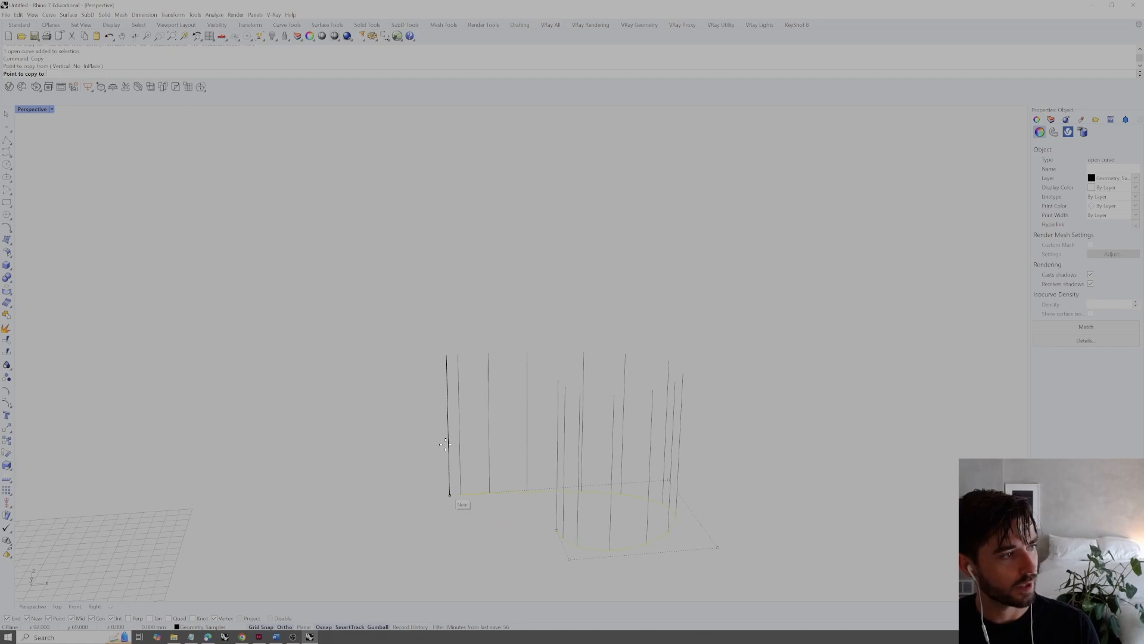
click(446, 356)
key(Return)
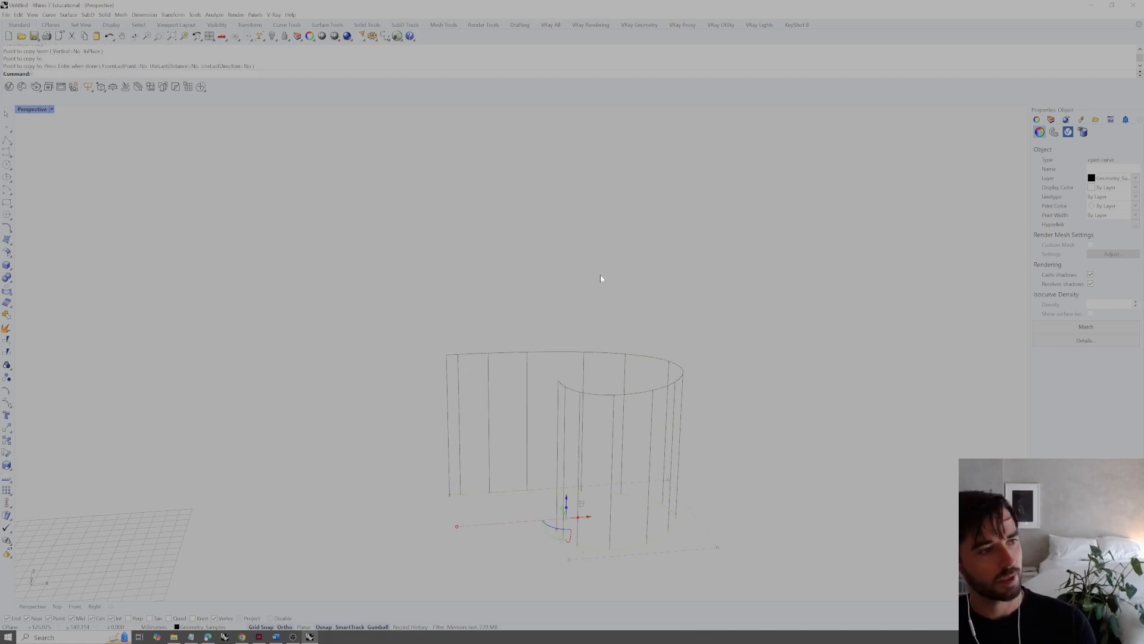
Delete the vertical lines together with the upper curve
key(Escape)
right_drag(605, 332, 638, 373)
drag(757, 310, 462, 404)
key(Delete)
Duplicate the base curve vertically above the original
click(664, 474)
right_drag(664, 464, 608, 456)
alt+drag(584, 501, 613, 335)
Reshape the upper curve by turning on its control points and moving points around its rounded end
right_drag(626, 349, 644, 368)
click(660, 342)
click(666, 356)
drag(663, 349, 578, 293)
click(627, 423)
drag(629, 422, 696, 416)
key(Escape)
click(688, 383)
key(F10)
click(750, 386)
drag(730, 379, 678, 348)
key(Escape)
mouse_move(739, 417)
right_down()
mouse_move(733, 449)
mouse_move(750, 439)
mouse_move(728, 423)
right_up()
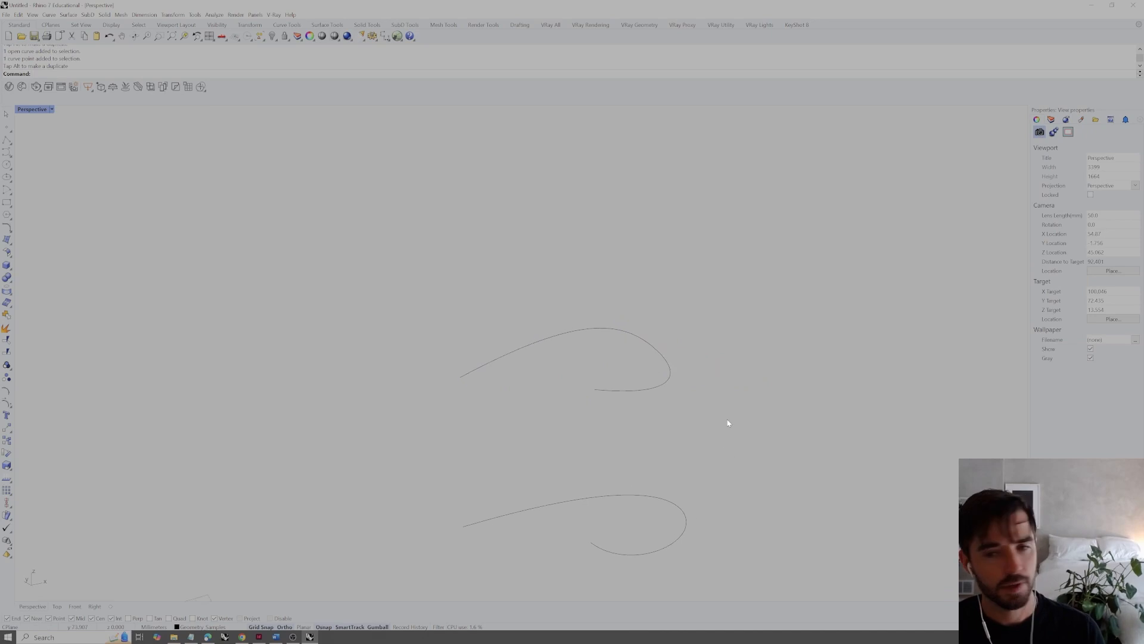
drag(720, 377, 648, 521)
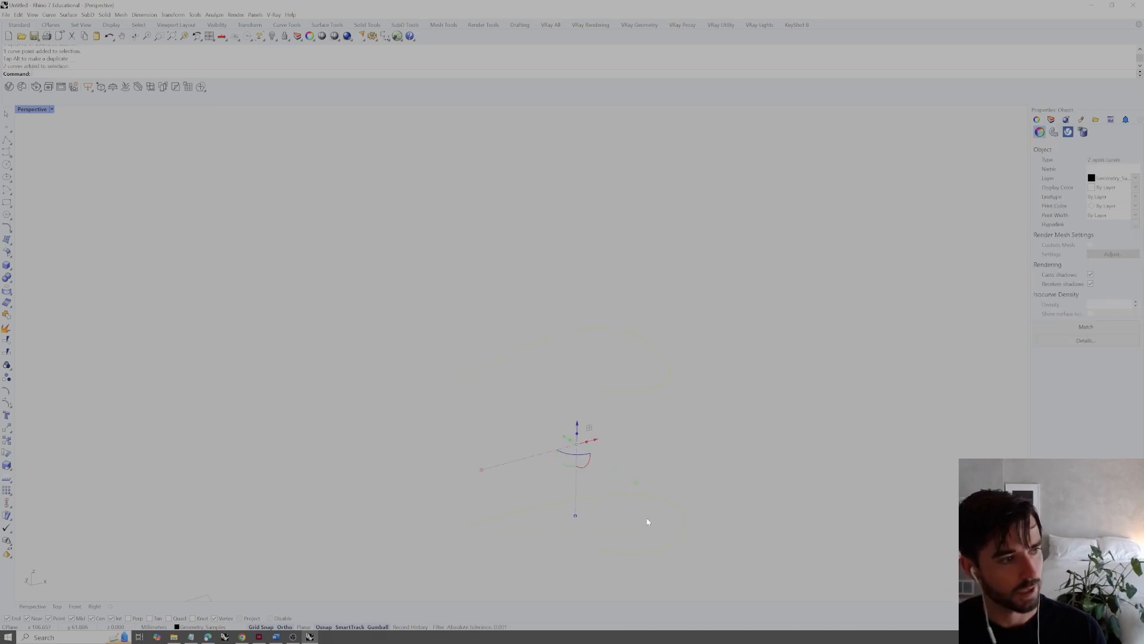
key(Escape)
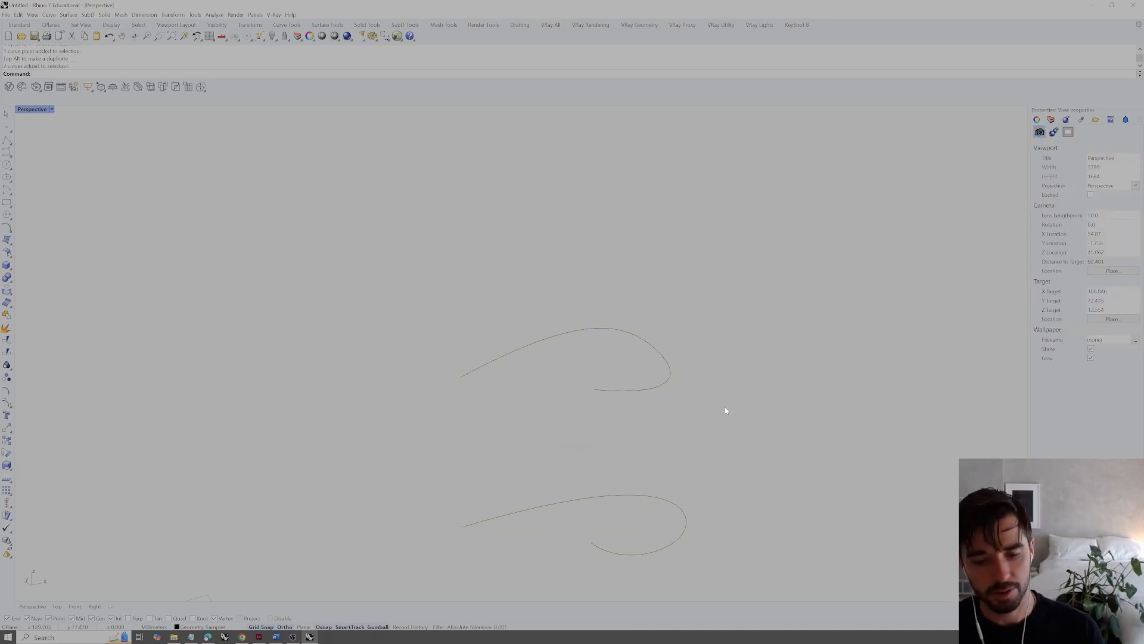
text(Line)
key(Return)
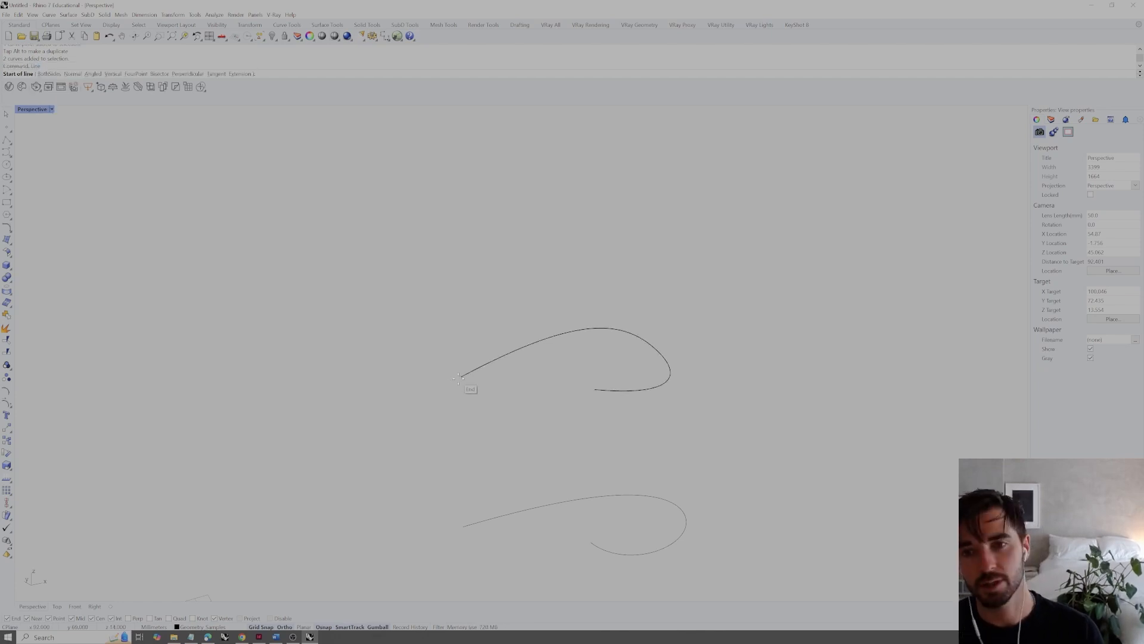
key(Escape)
Divide the upper curve and the lower curve into 4 segments each, marking the division points
click(475, 371)
text(de)
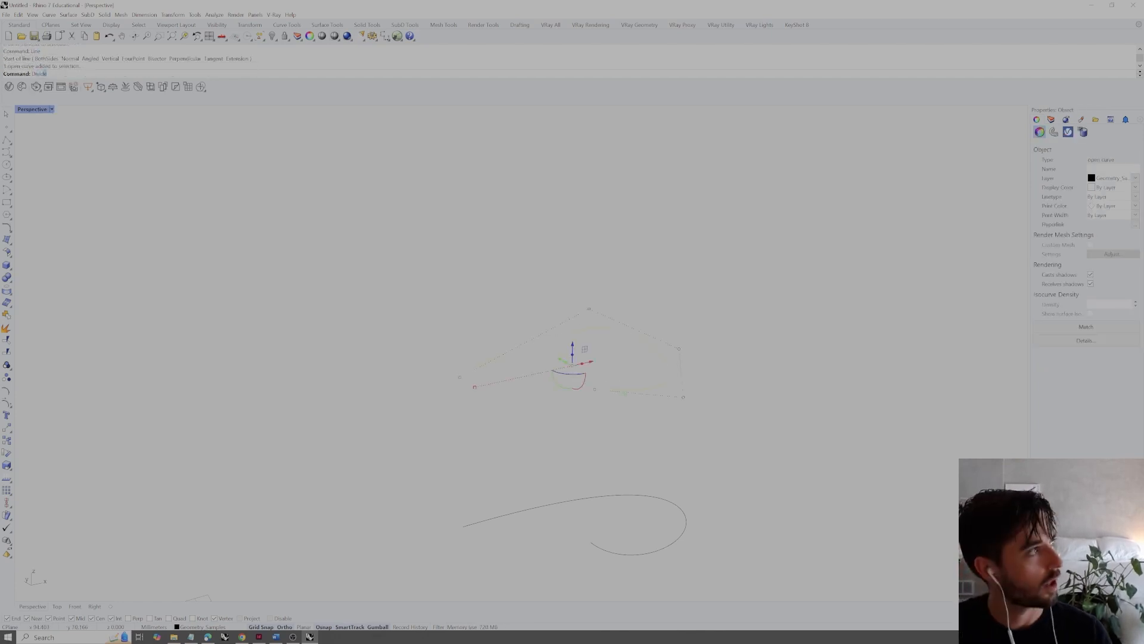
key(Return)
key(Return)
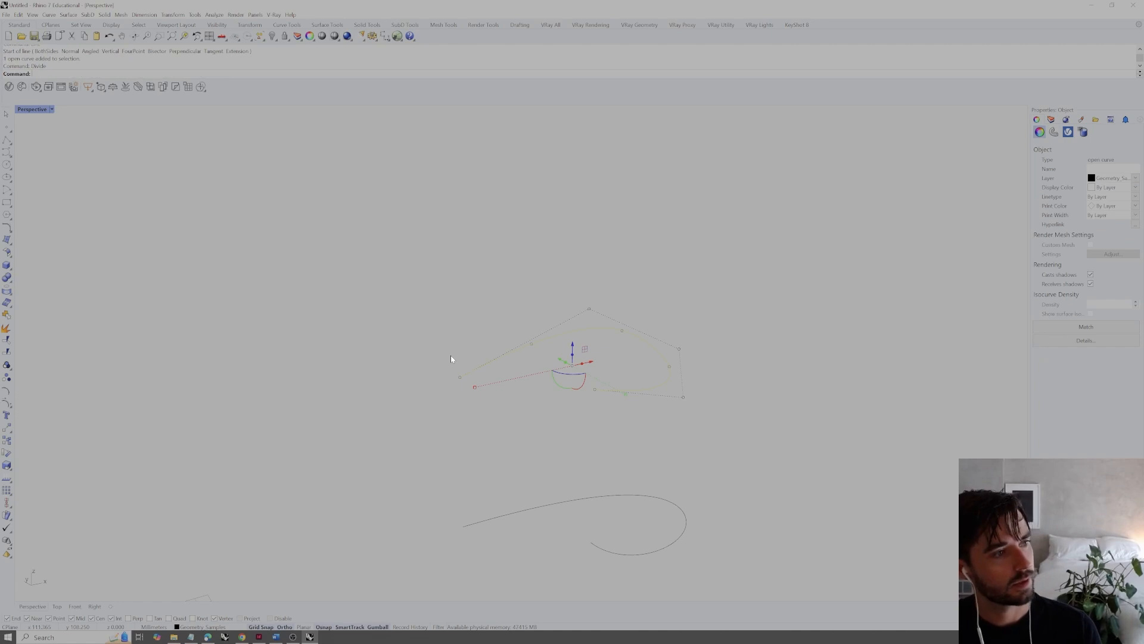
click(578, 499)
key(Return)
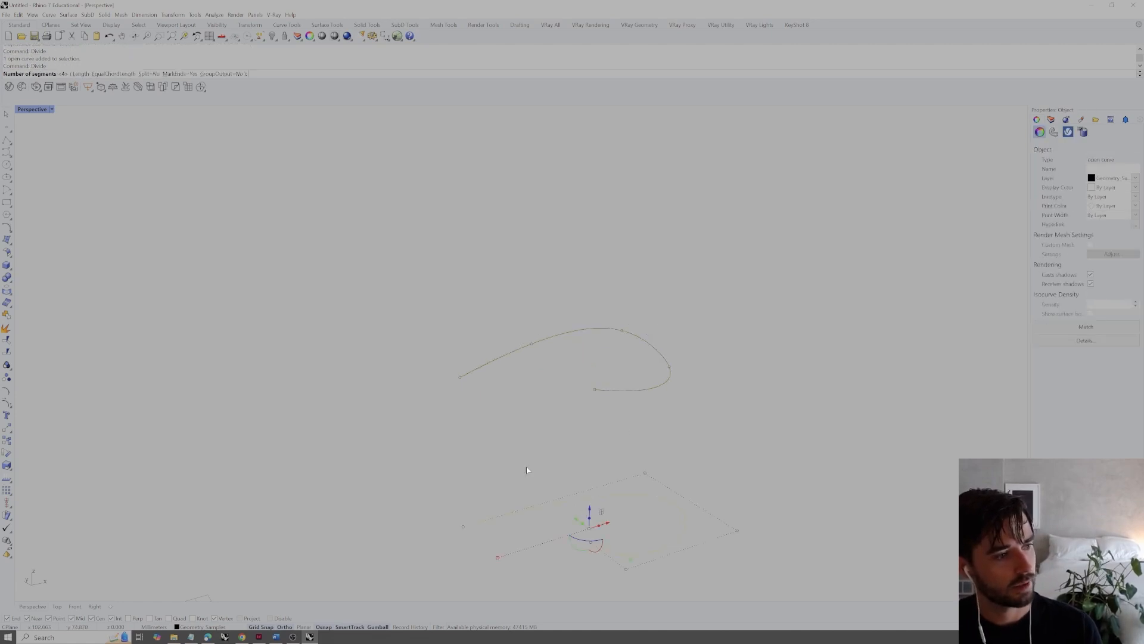
Draw five lines joining each division point and end of the lower curve to its counterpart on the upper curve
key(Return)
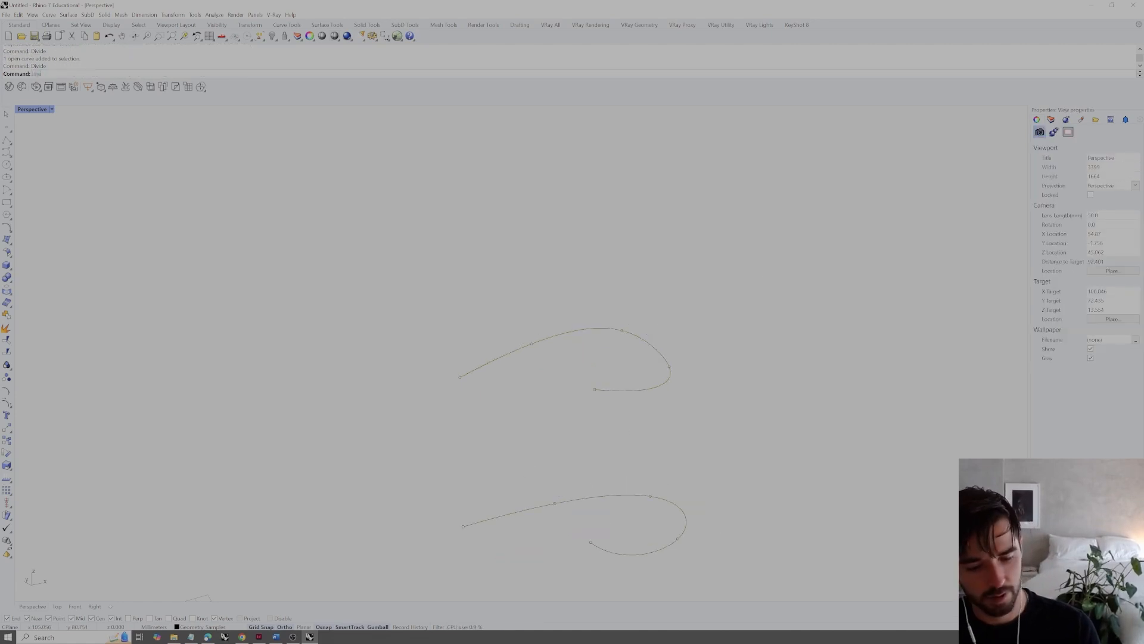
text(Line)
key(Return)
click(463, 525)
click(460, 377)
key(Return)
click(554, 504)
click(532, 344)
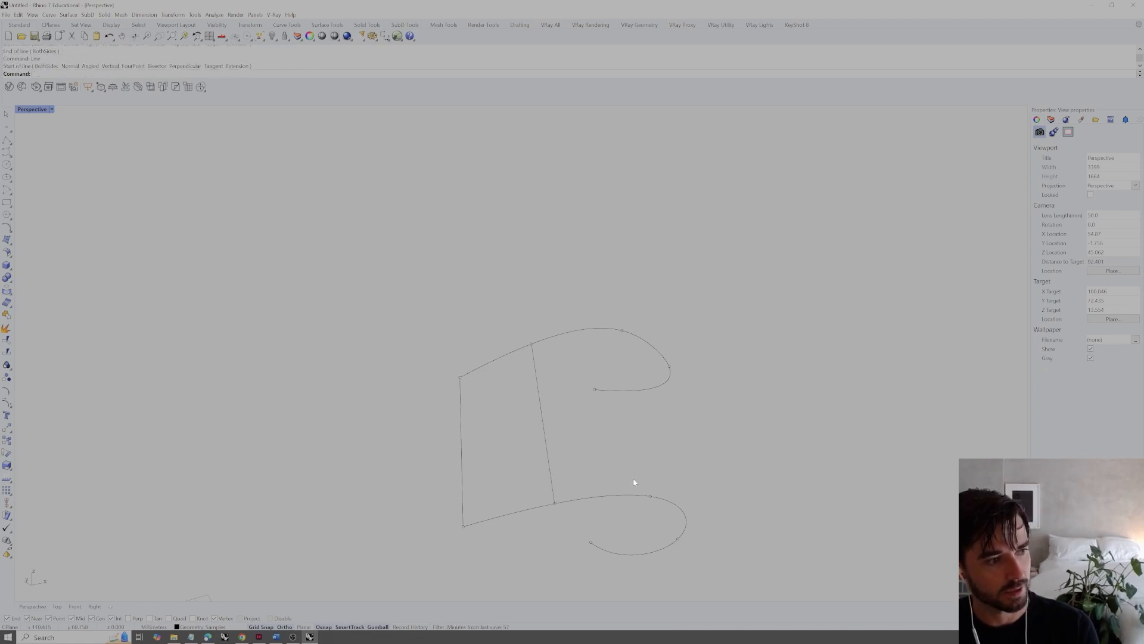
key(Return)
click(650, 496)
click(622, 330)
key(Return)
click(678, 538)
click(669, 367)
key(Return)
click(590, 542)
click(595, 389)
Loft a surface between the lower and upper curves with Normal style and the Do not simplify option
scroll(663, 381, down, 4)
right_drag(663, 380, 631, 391)
scroll(636, 370, up, 2)
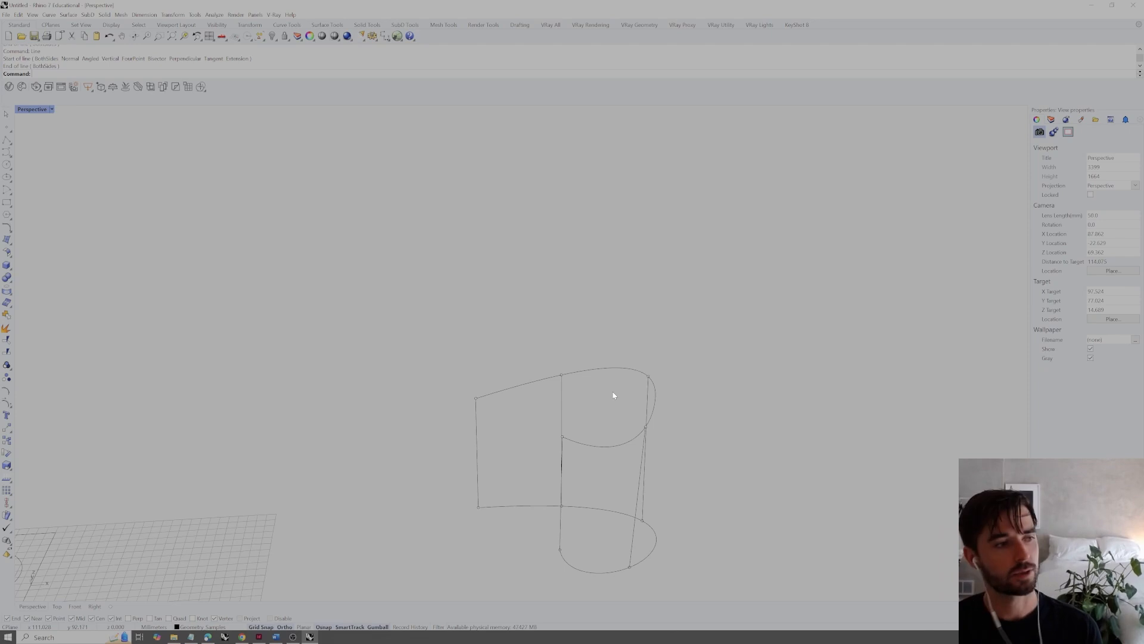
right_drag(602, 398, 633, 432)
text(Loft)
key(Return)
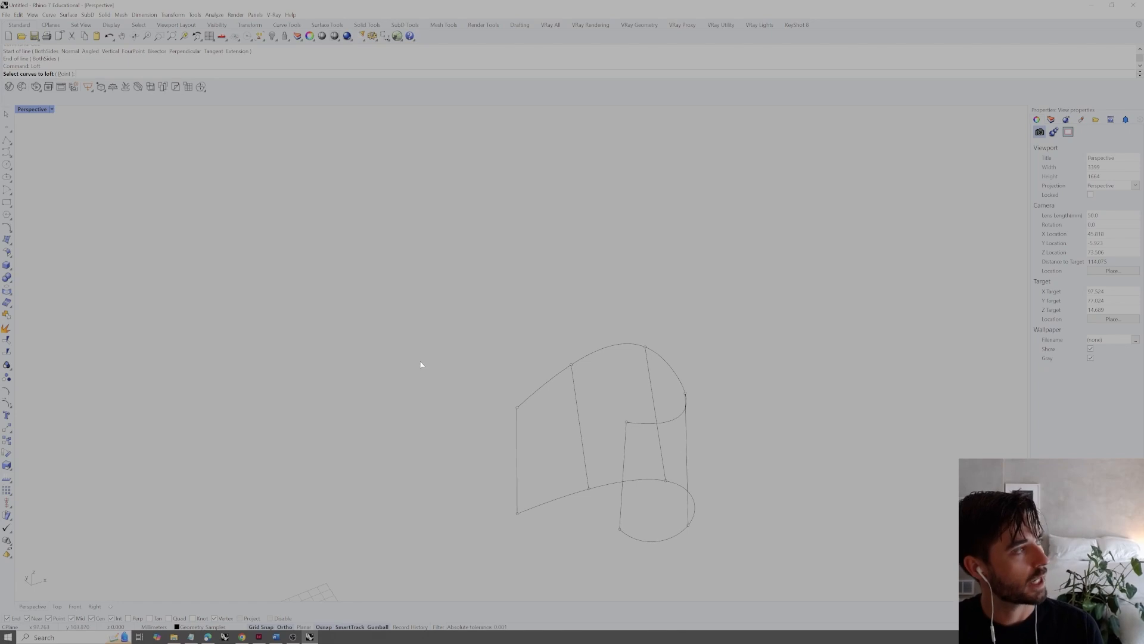
click(529, 508)
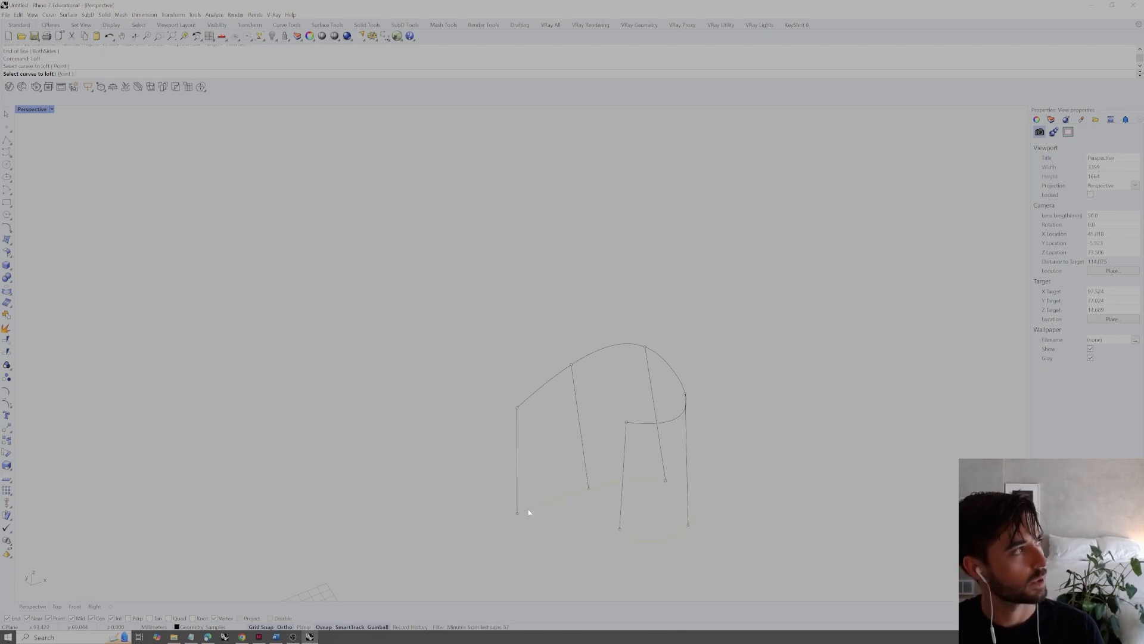
click(523, 400)
key(Return)
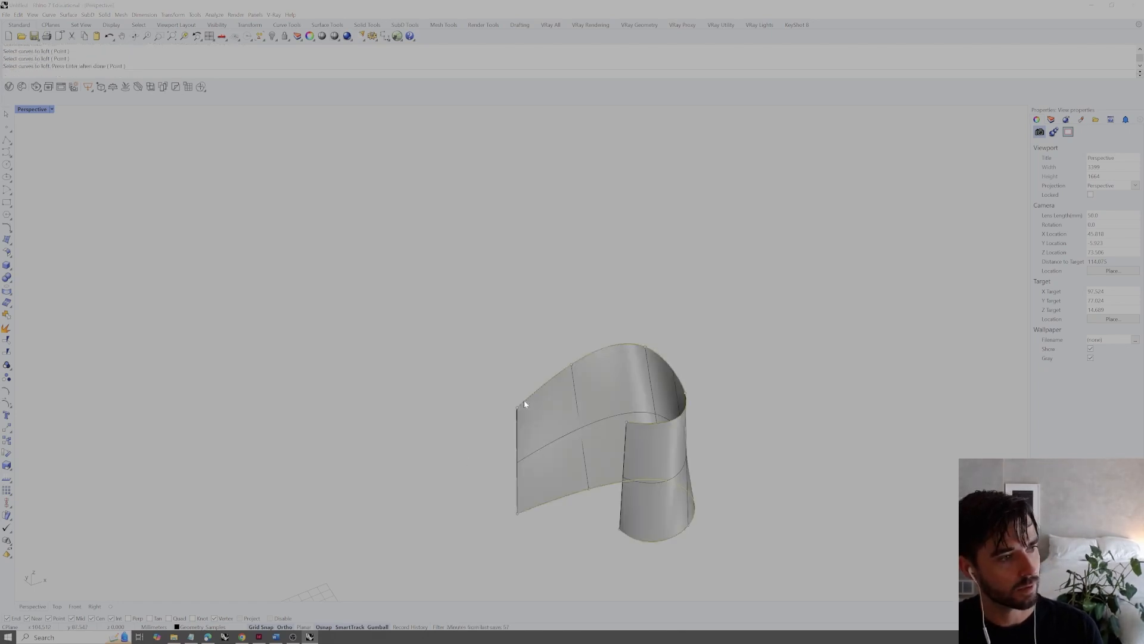
click(557, 389)
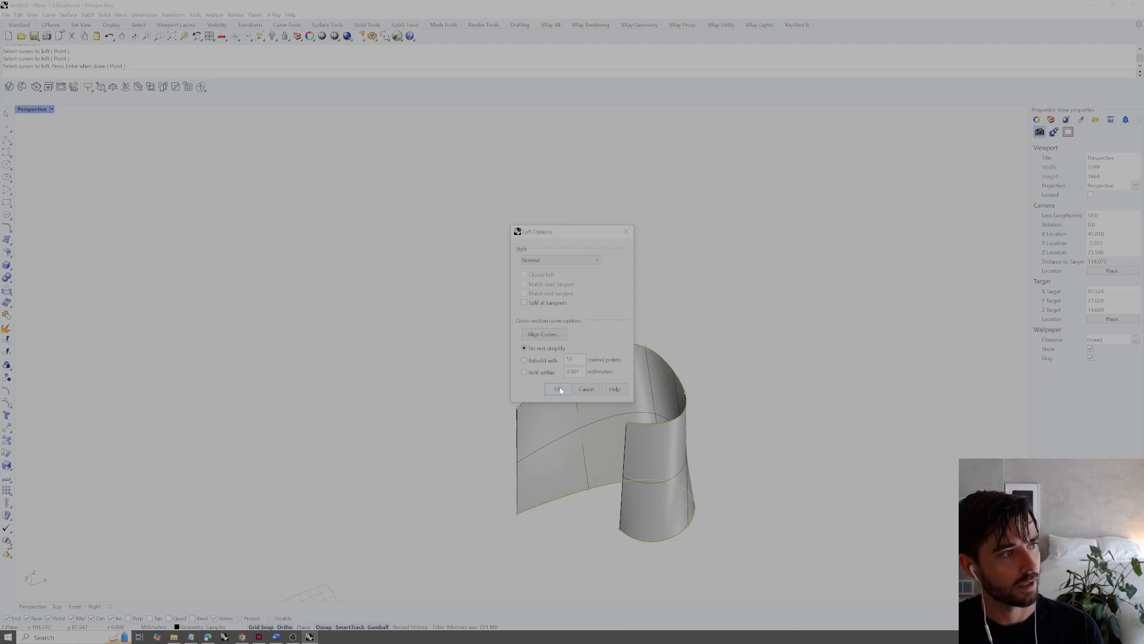
Inspect the lofted surface from several angles and delete it
right_drag(588, 401, 635, 422)
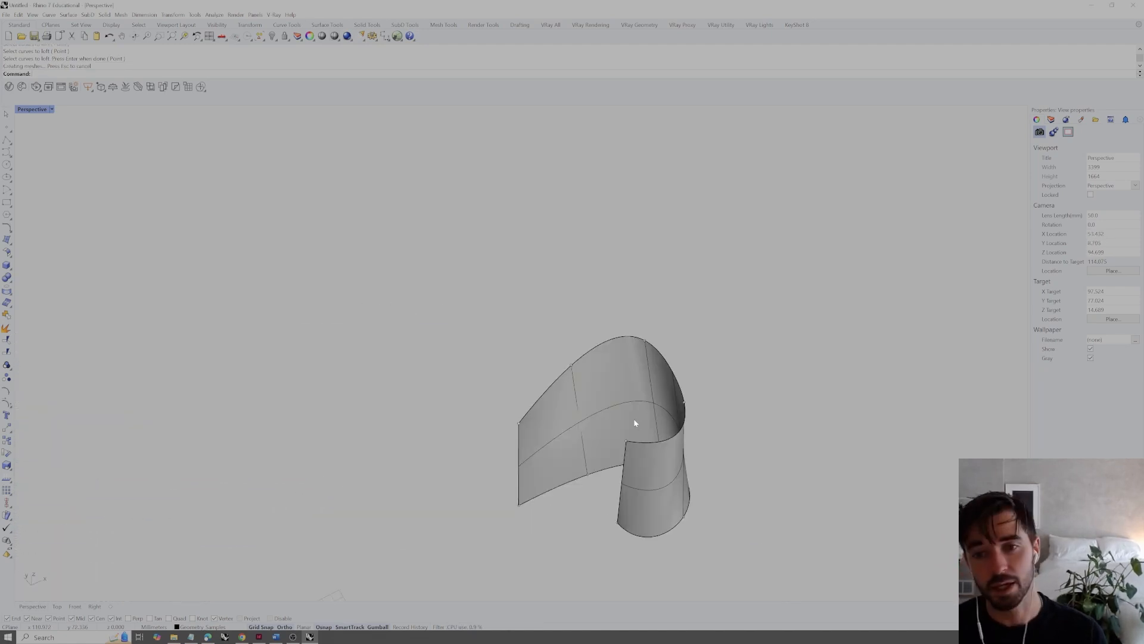
click(596, 407)
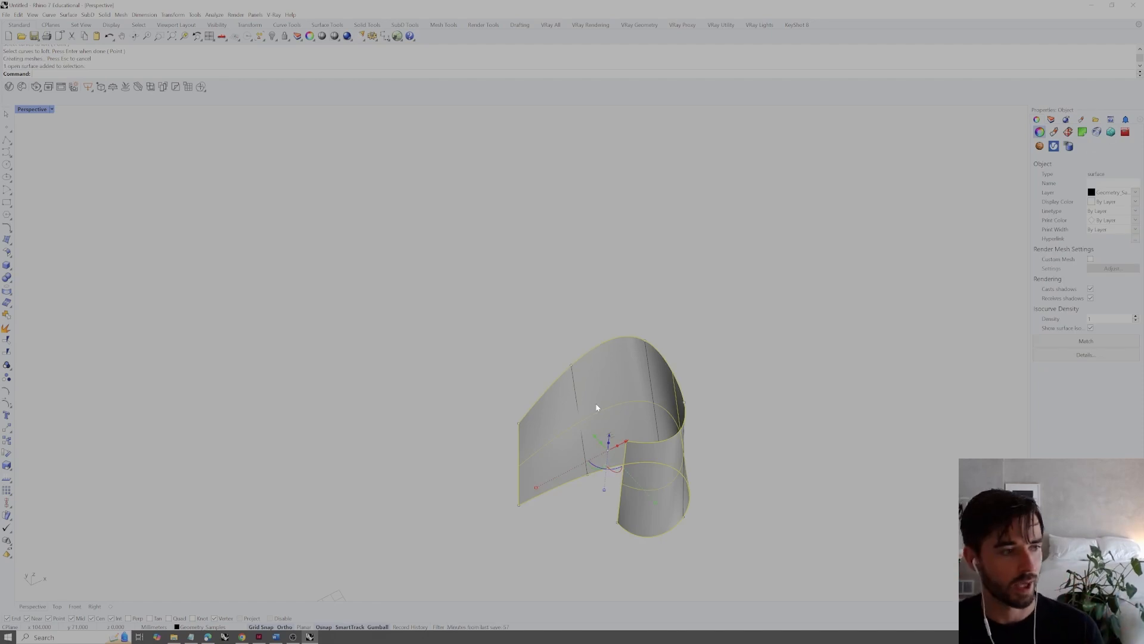
click(604, 261)
right_drag(605, 261, 544, 335)
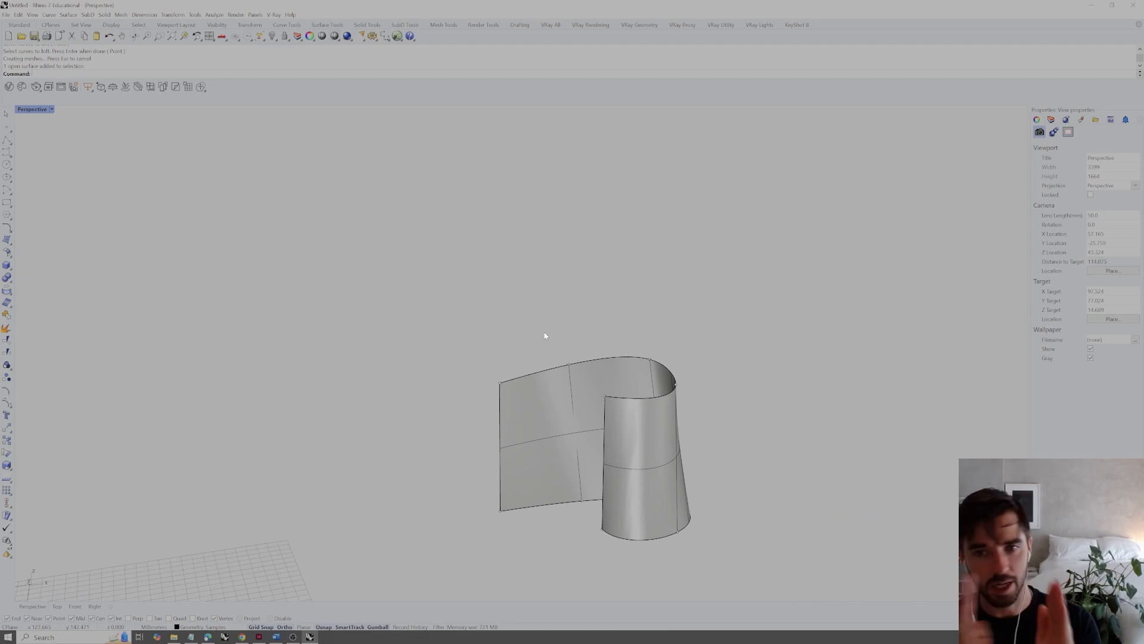
right_drag(540, 340, 623, 360)
click(583, 399)
key(Delete)
Rebuild the vertical line at the curves' straight end with a point count of 4 and degree 3
drag(728, 403, 577, 421)
right_drag(739, 411, 531, 429)
click(486, 417)
click(557, 417)
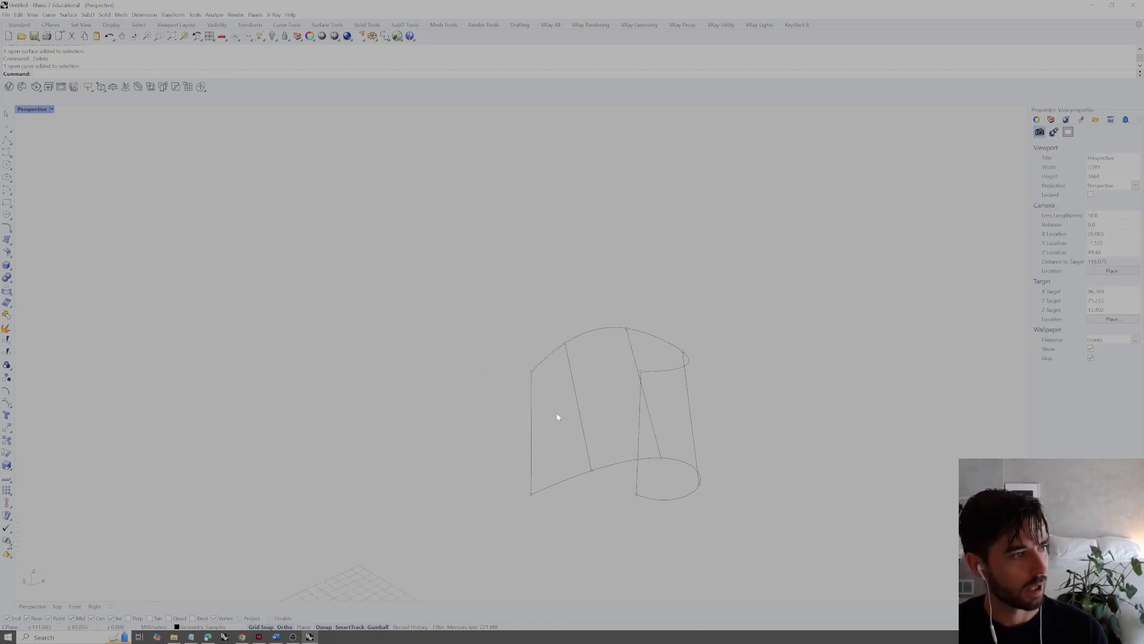
click(532, 426)
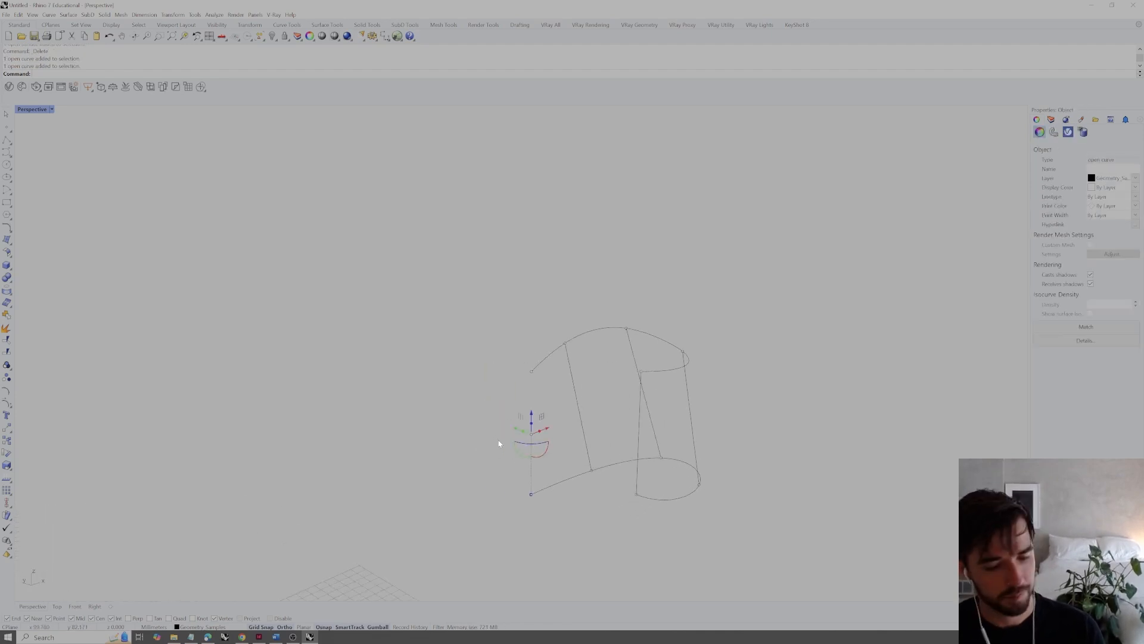
text(rebuil)
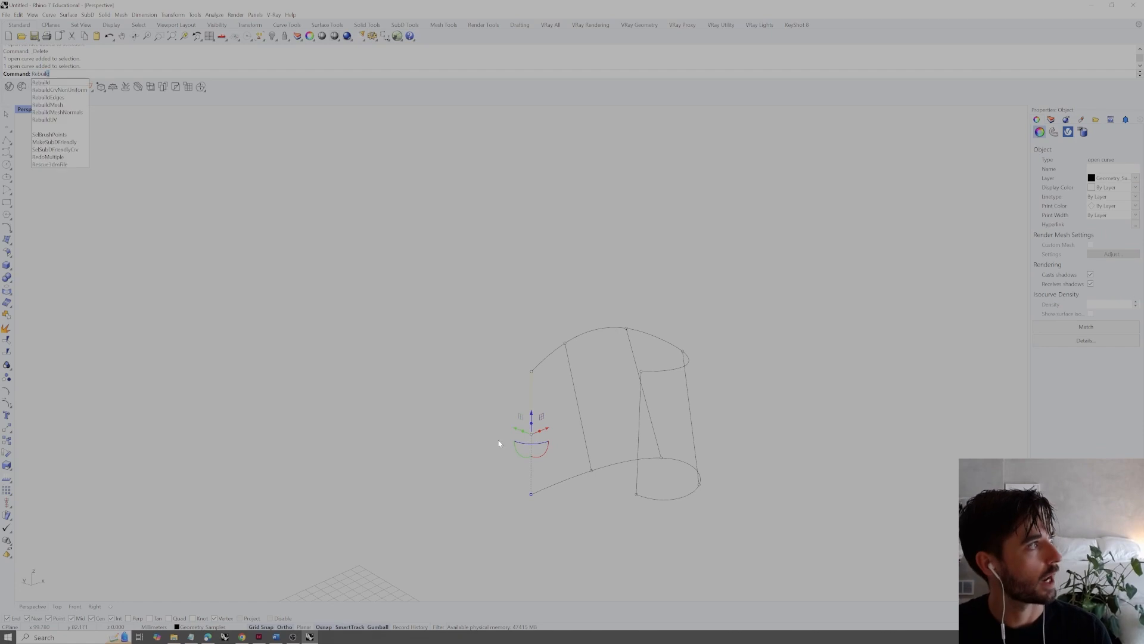
key(Return)
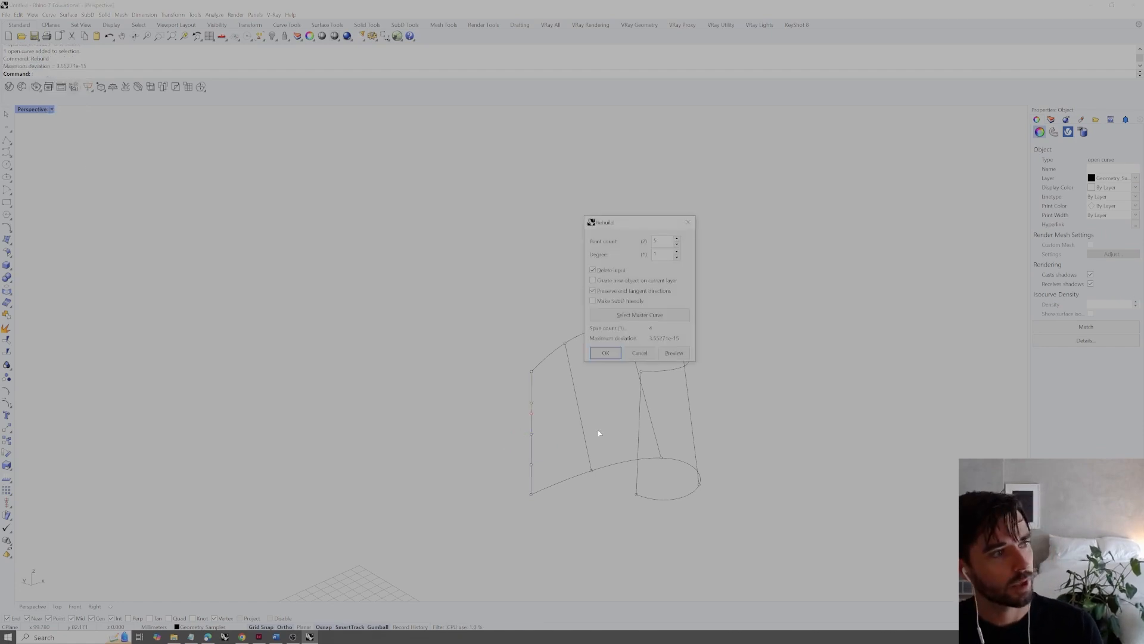
text(3)
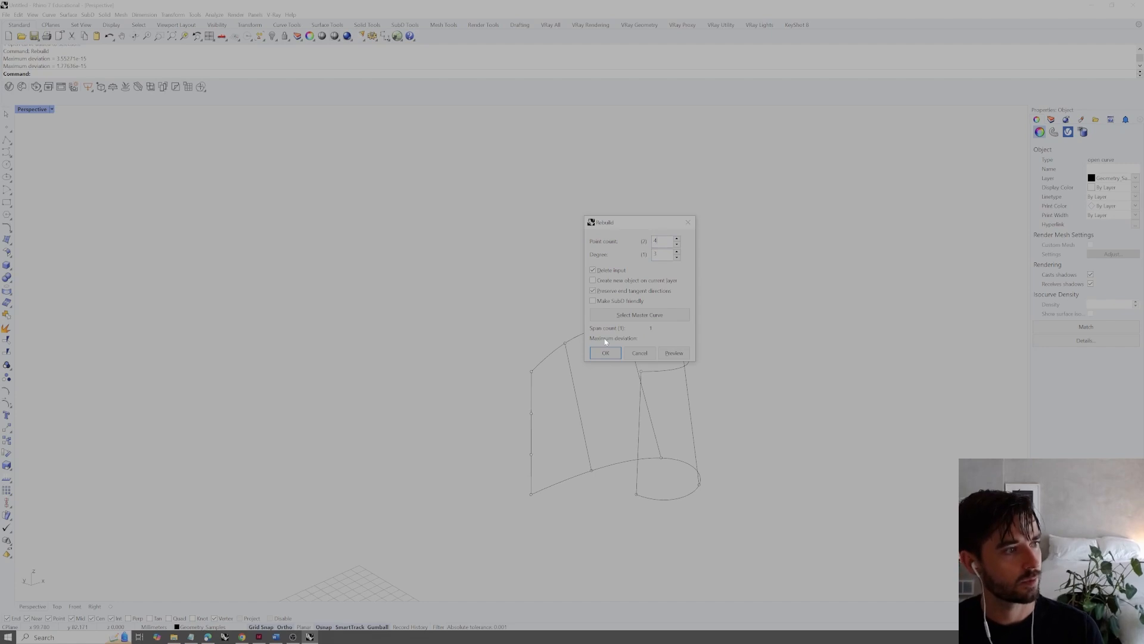
click(605, 352)
Move the rebuilt line's upper middle control point outward to bow the line away from the curves
click(531, 405)
drag(531, 412, 494, 415)
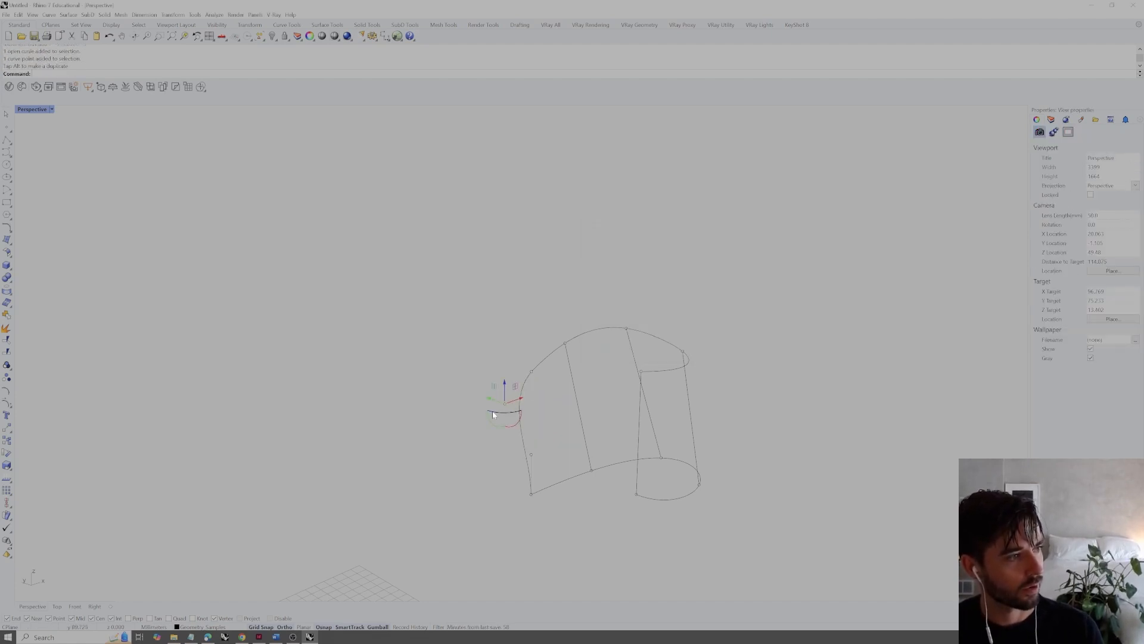
mouse_move(562, 327)
right_down()
mouse_move(602, 296)
mouse_move(620, 302)
mouse_move(594, 303)
mouse_move(574, 342)
right_up()
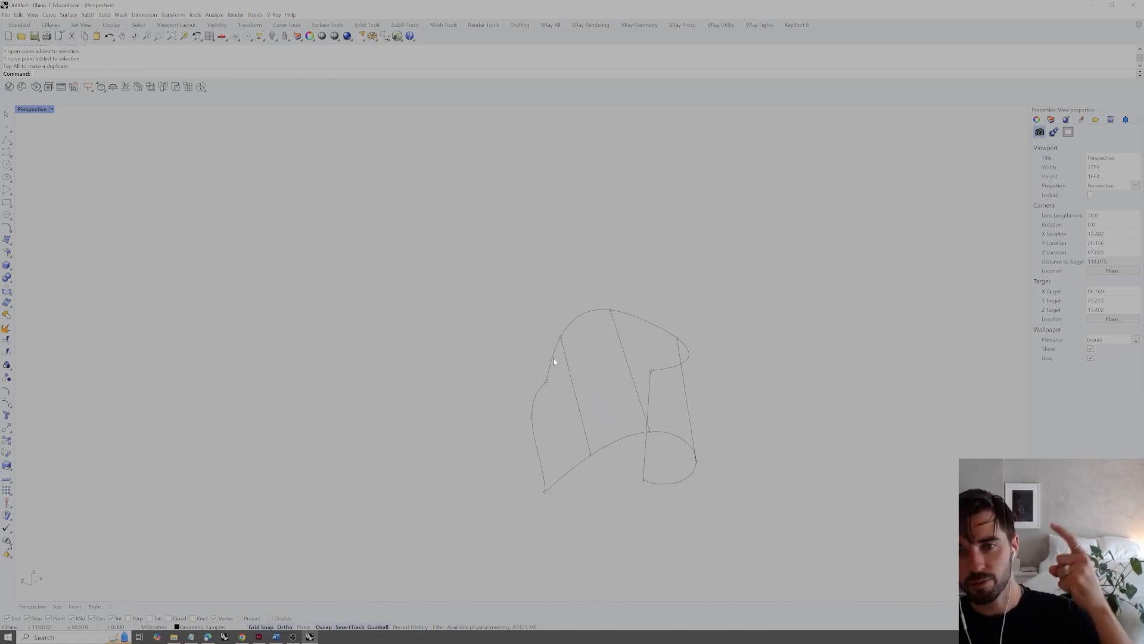
click(583, 463)
click(584, 499)
click(534, 421)
mouse_move(549, 408)
right_down()
mouse_move(581, 397)
mouse_move(526, 412)
right_up()
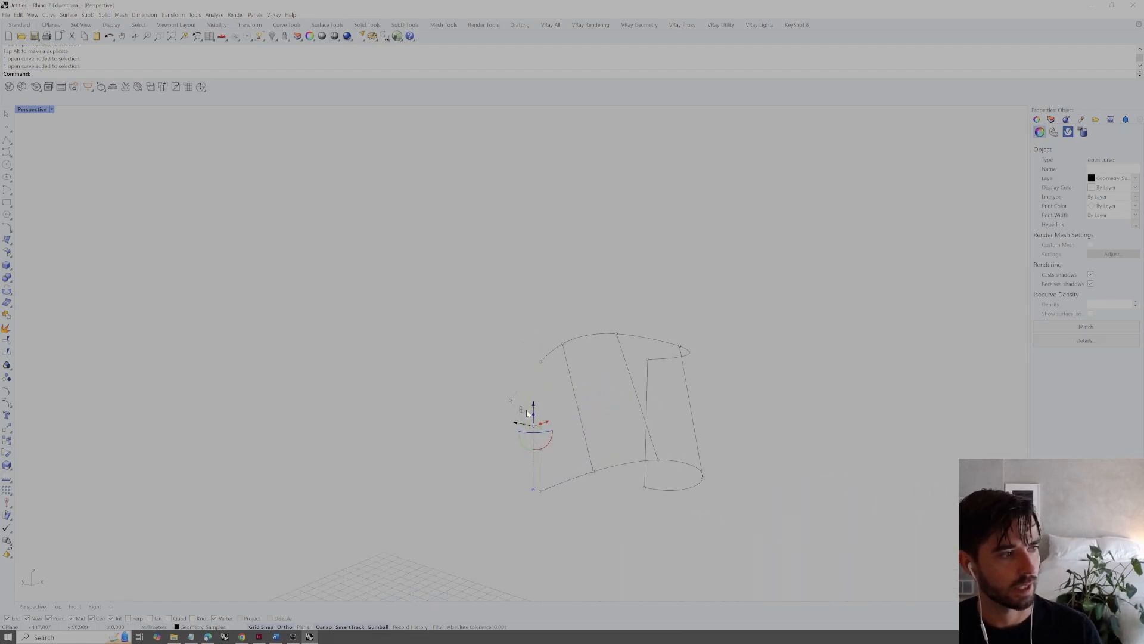
click(552, 401)
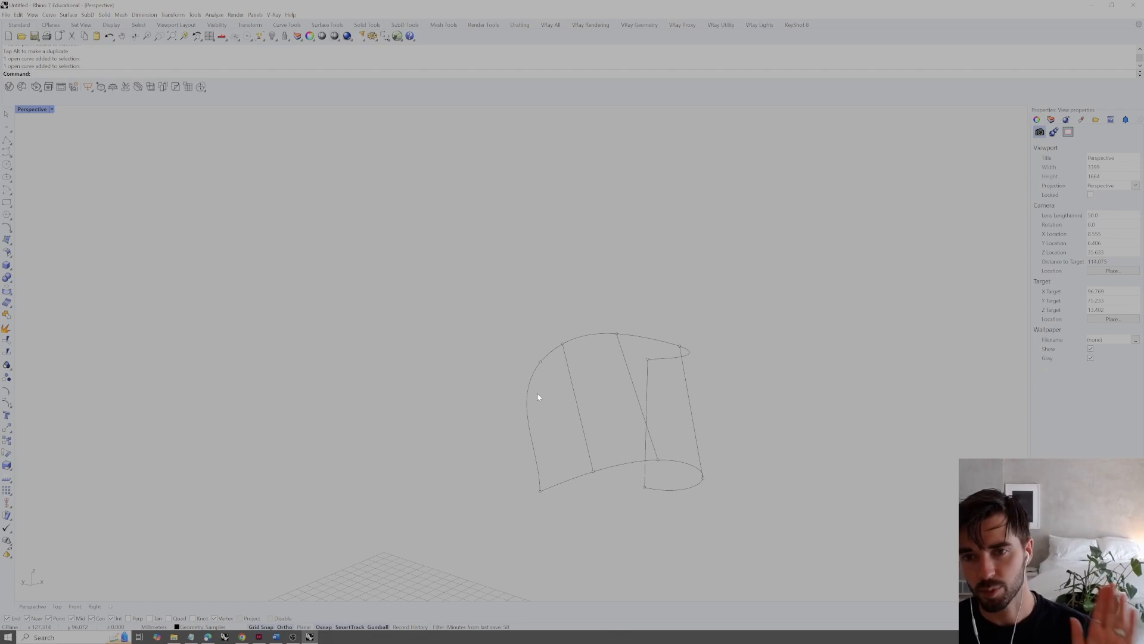
Delete the straight lines connecting the upper and lower curves, keeping the bowed line at the curves' straight end
scroll(541, 381, up, 2)
right_drag(541, 376, 571, 413)
drag(794, 414, 594, 439)
key(Delete)
Delete all leftover point objects along the upper and lower curves, including those at the bowed line's ends
right_drag(628, 441, 659, 441)
right_drag(665, 334, 624, 321)
drag(588, 306, 798, 422)
key(Delete)
drag(604, 476, 842, 591)
key(Delete)
drag(519, 361, 553, 393)
key(Delete)
drag(521, 514, 577, 566)
key(Delete)
right_drag(578, 546, 614, 535)
drag(792, 573, 689, 302)
key(Escape)
right_drag(758, 304, 745, 337)
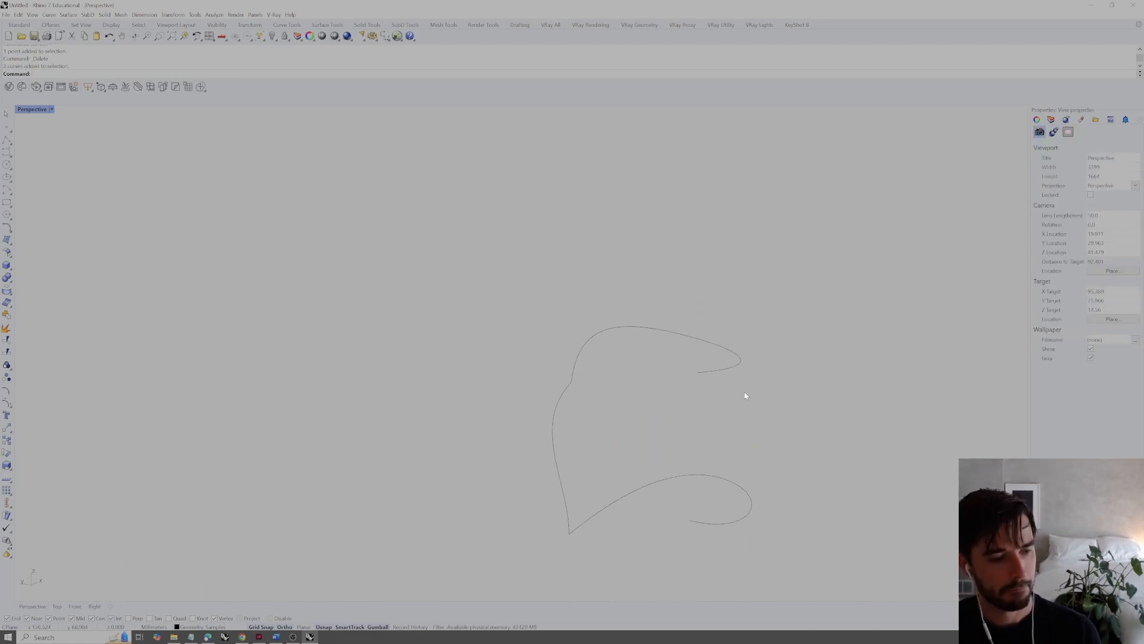
Sweep the bowed line along the lower and upper curves with Sweep2, using the Do not change cross sections option
text(weep2)
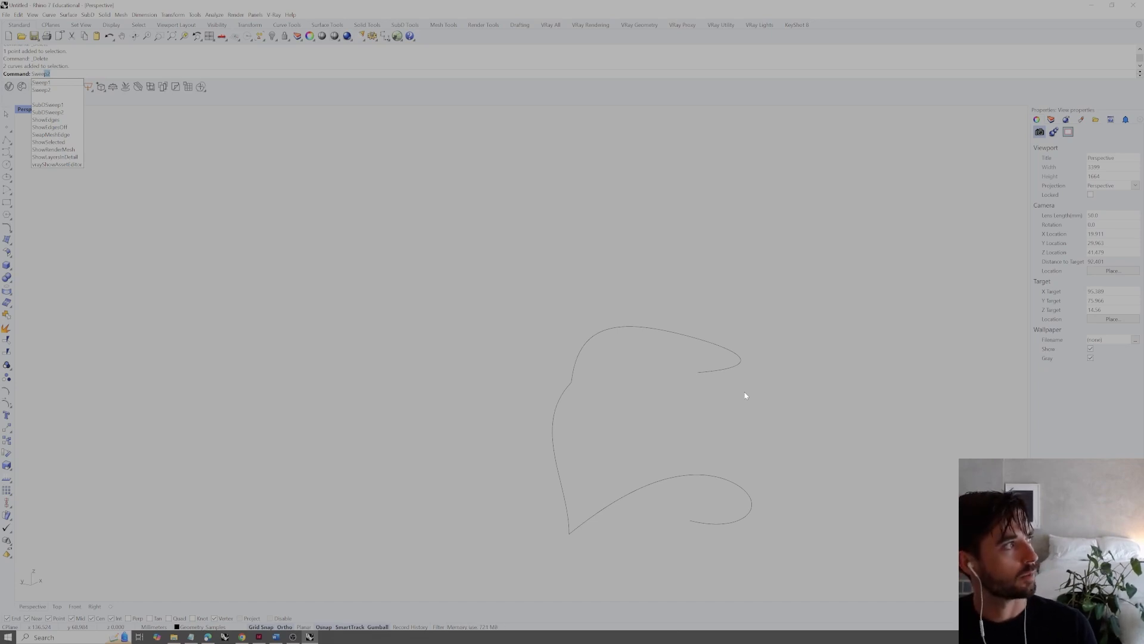
key(Return)
key(Return)
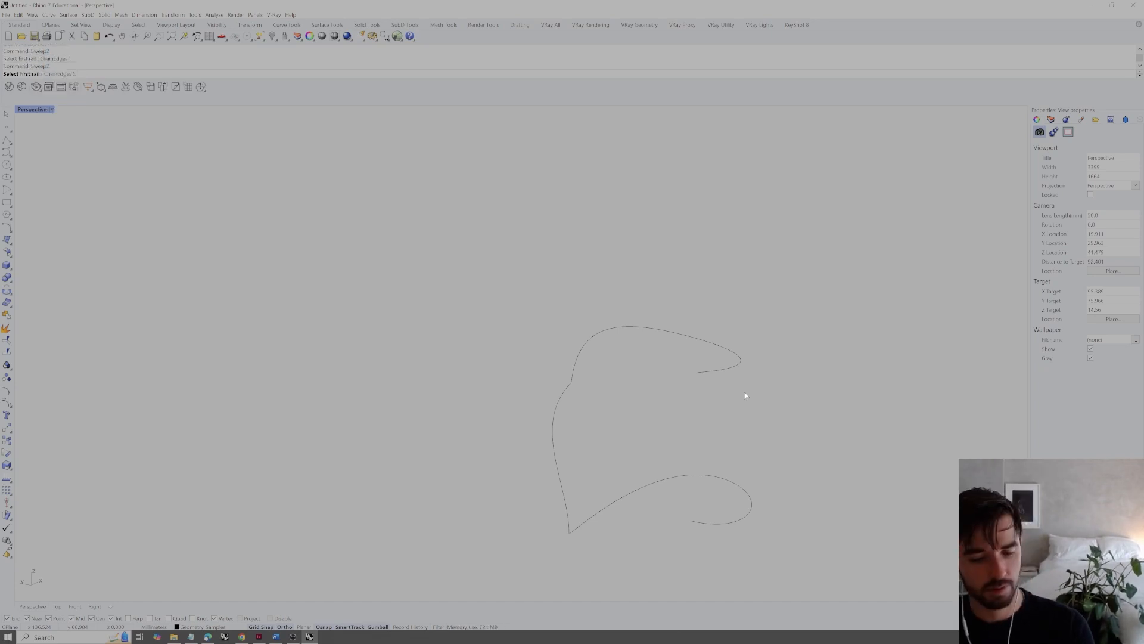
click(585, 521)
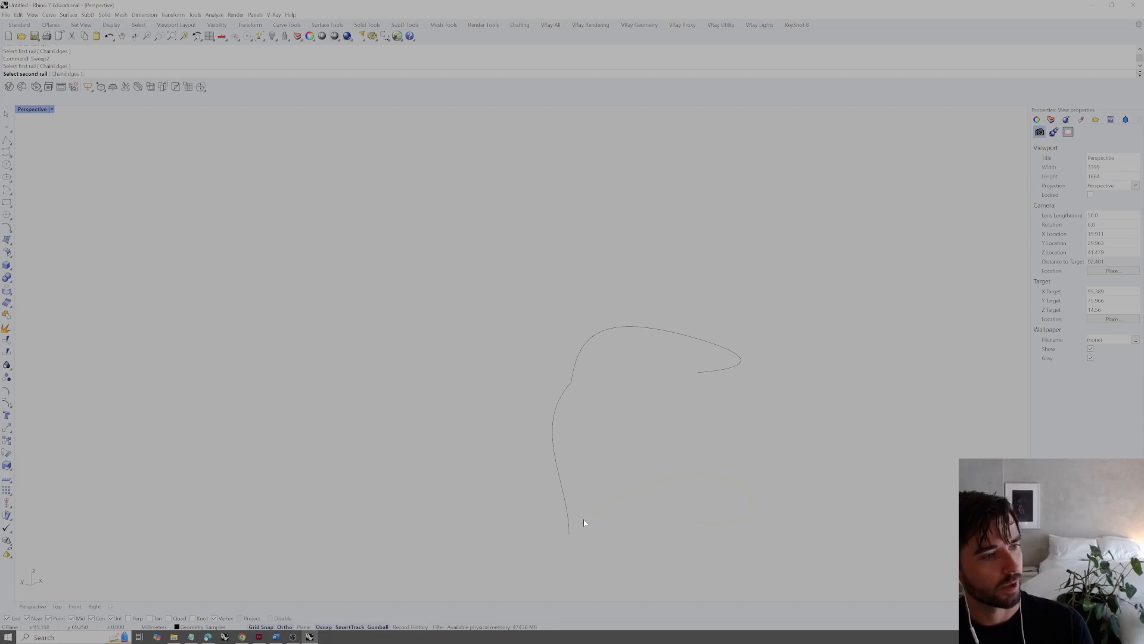
click(575, 372)
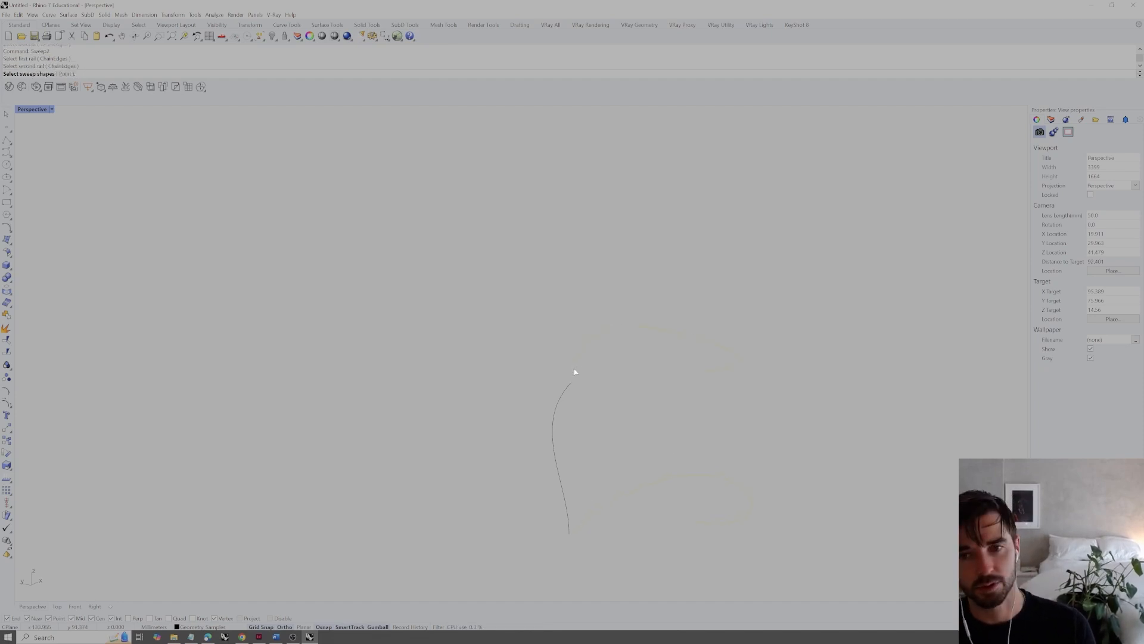
right_drag(584, 385, 536, 385)
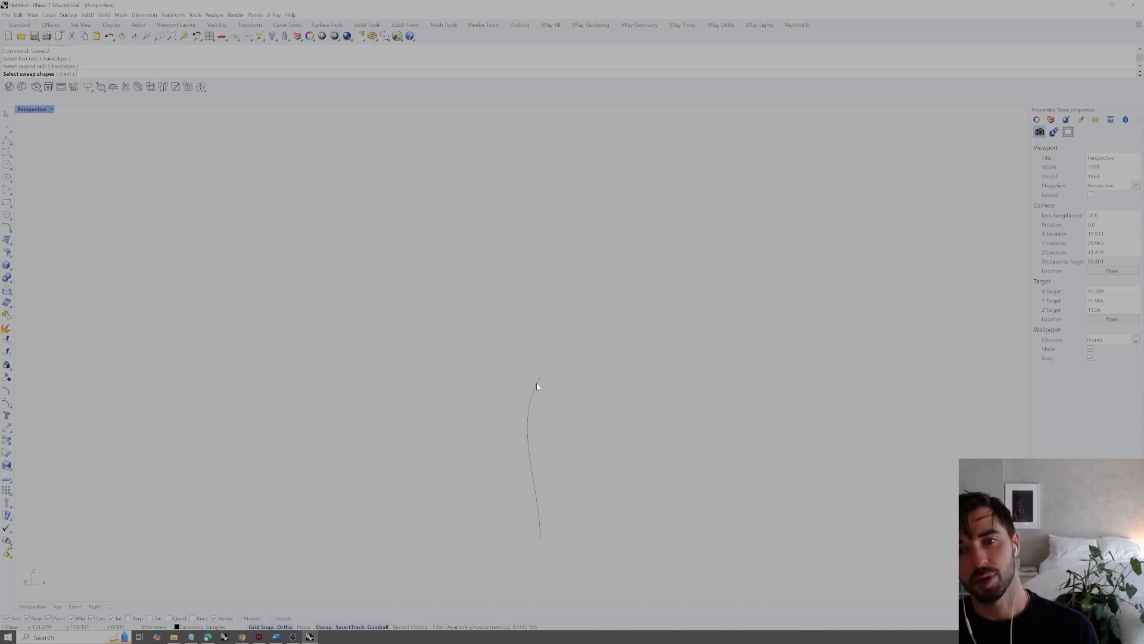
click(536, 389)
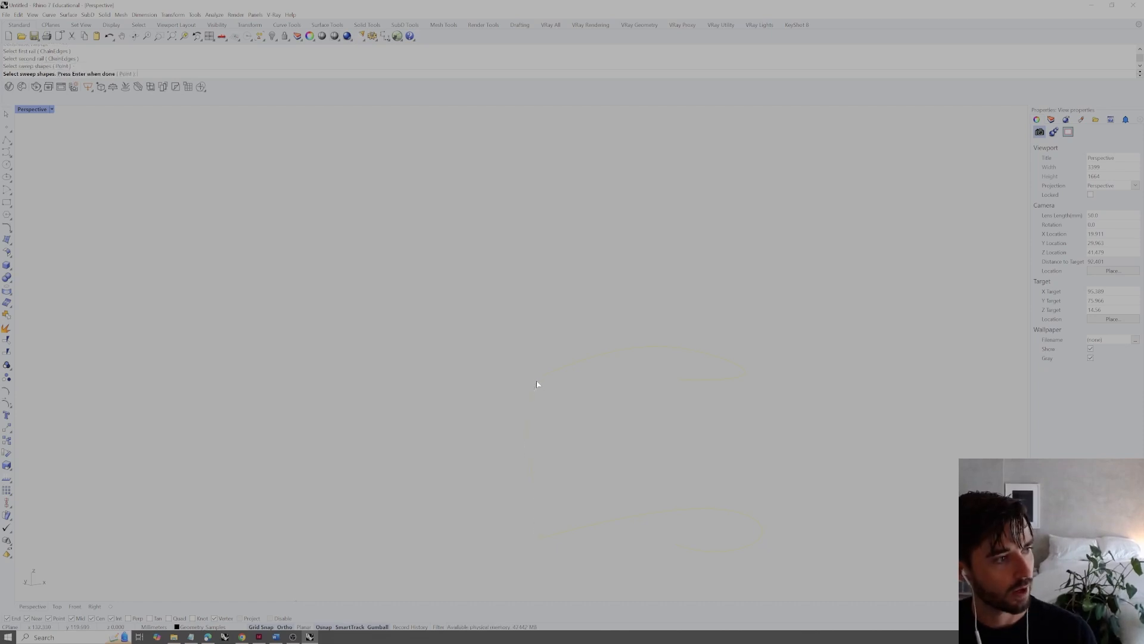
key(Return)
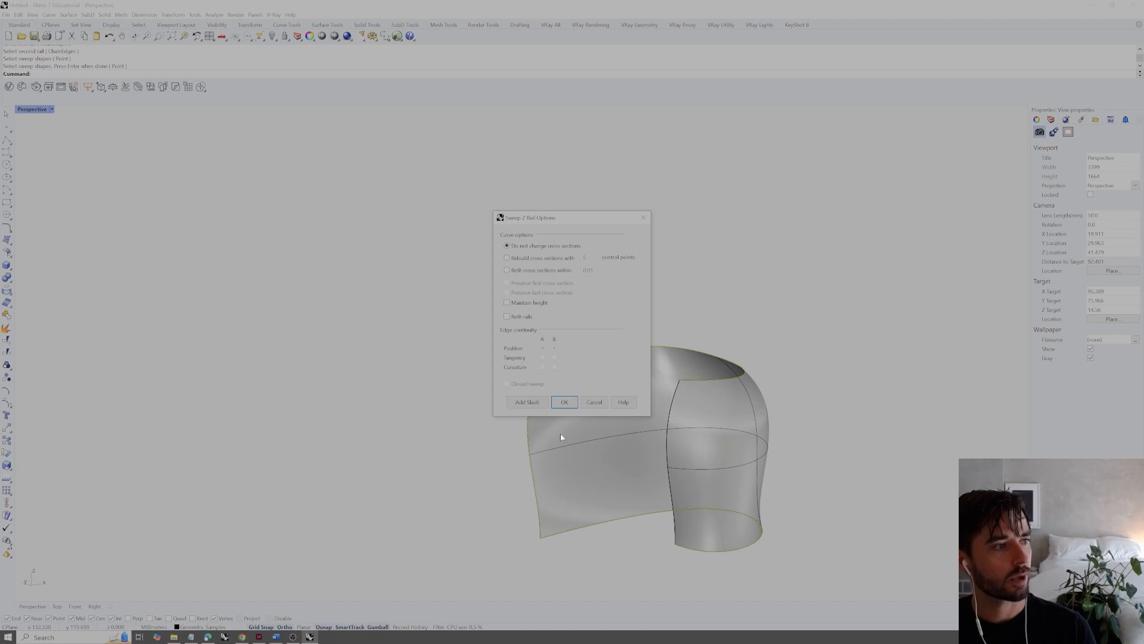
click(564, 401)
Inspect the surface swept from the single bowed profile and undo the sweep
right_drag(695, 271, 603, 347)
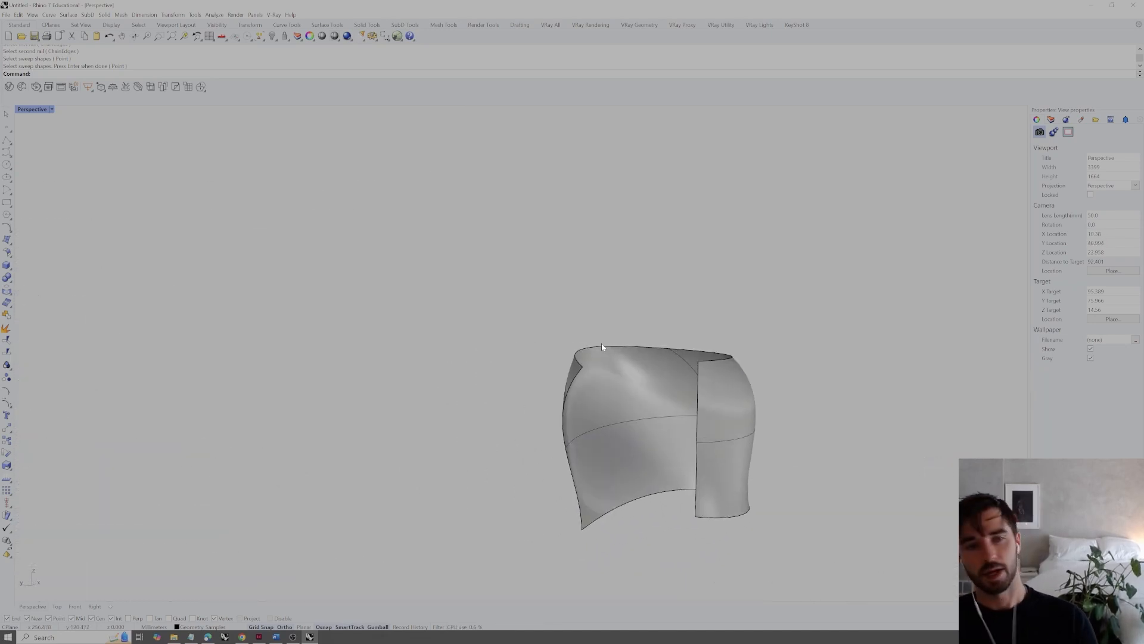
key(ctrl+z)
right_drag(605, 388, 592, 401)
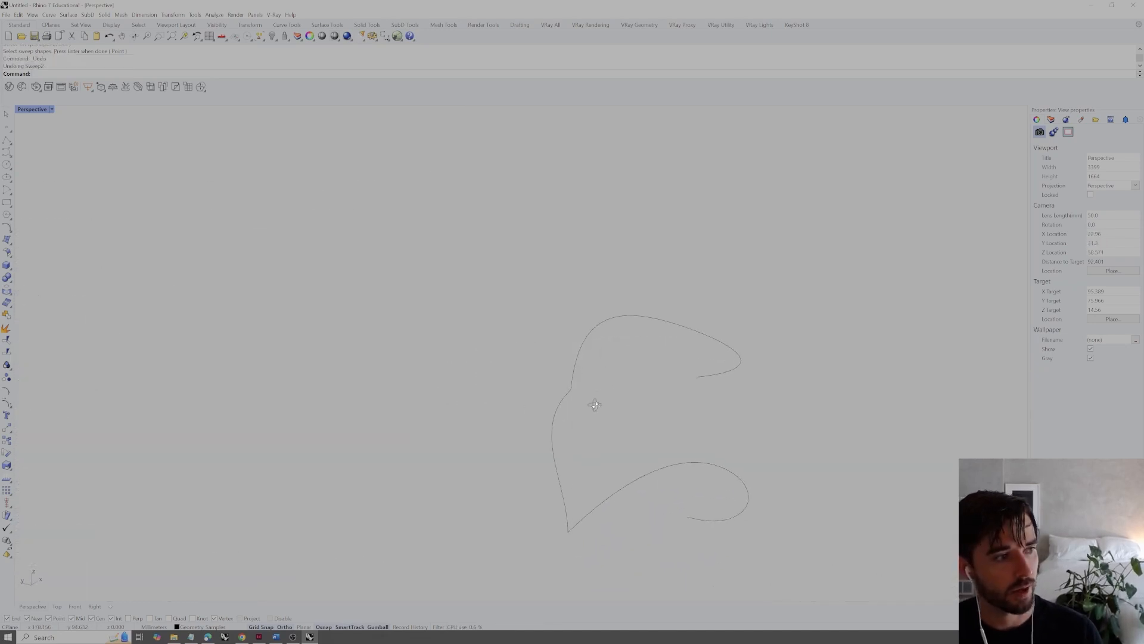
Draw a straight line joining the open hooked ends of the upper and lower curves and rebuild it
text(ne)
key(Return)
click(689, 375)
click(688, 519)
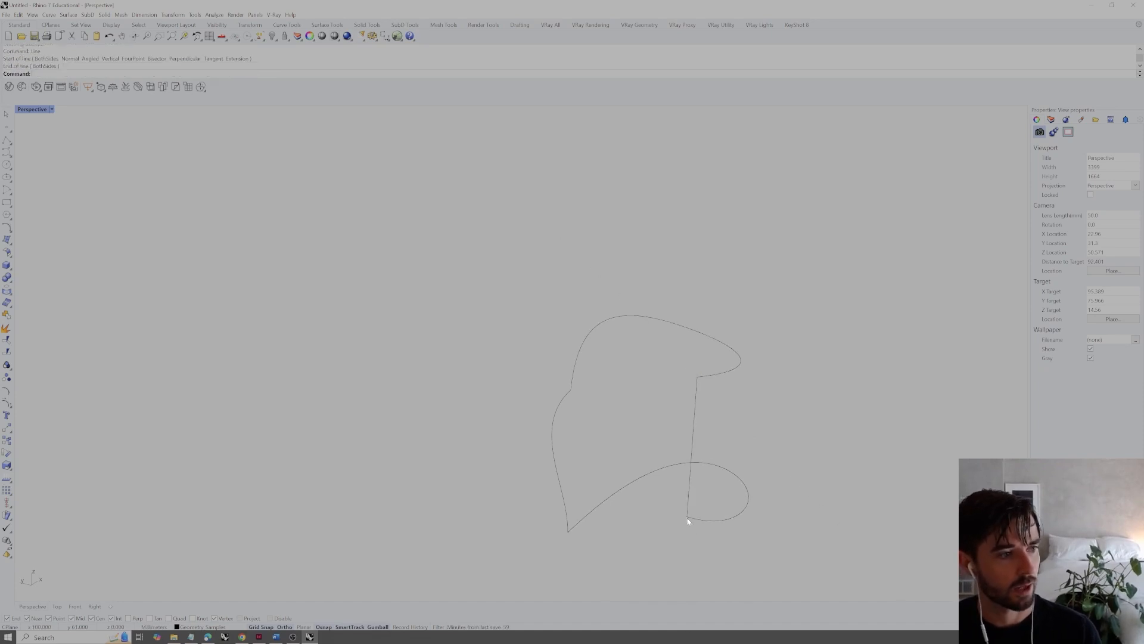
click(697, 416)
text(rebuild)
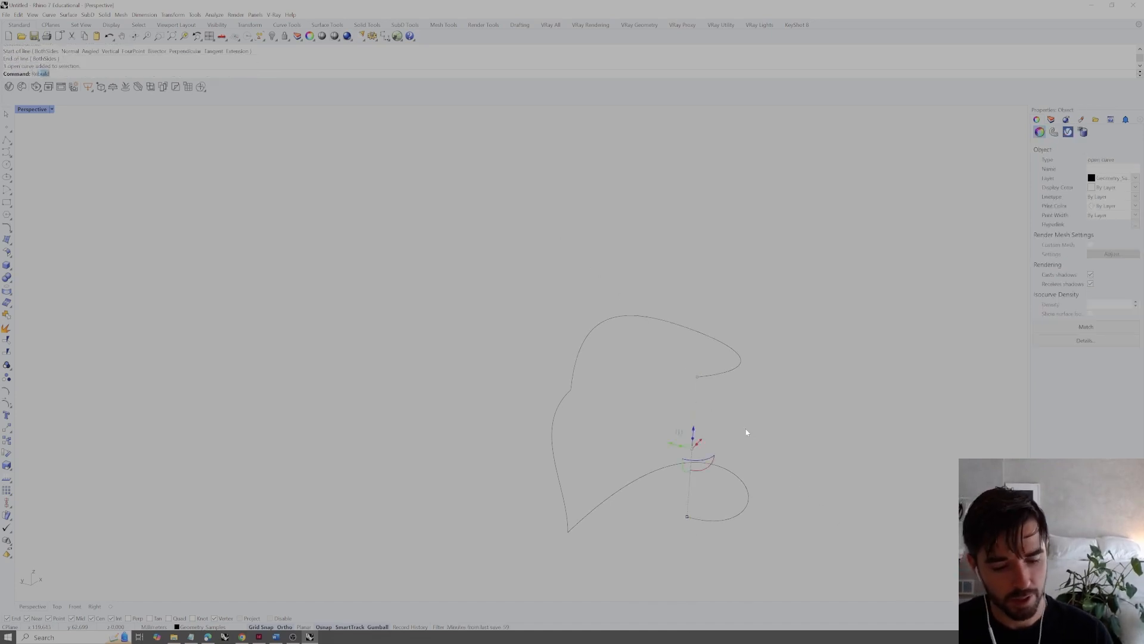
key(Return)
click(606, 352)
Move the new line's upper middle control point sideways to bend it into a second curved profile
click(692, 419)
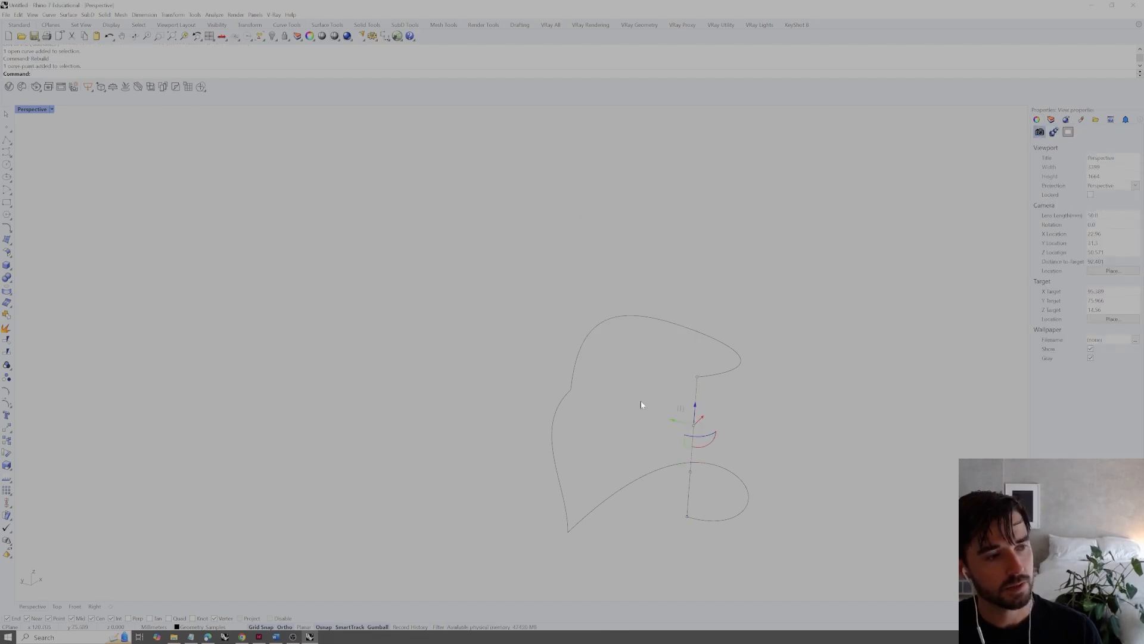
drag(693, 412, 705, 388)
right_drag(726, 377, 674, 366)
drag(665, 347, 665, 360)
right_drag(779, 374, 725, 422)
Run Sweep2 with the upper and lower curves as rails and both bent end lines as cross sections
text(Sweep2)
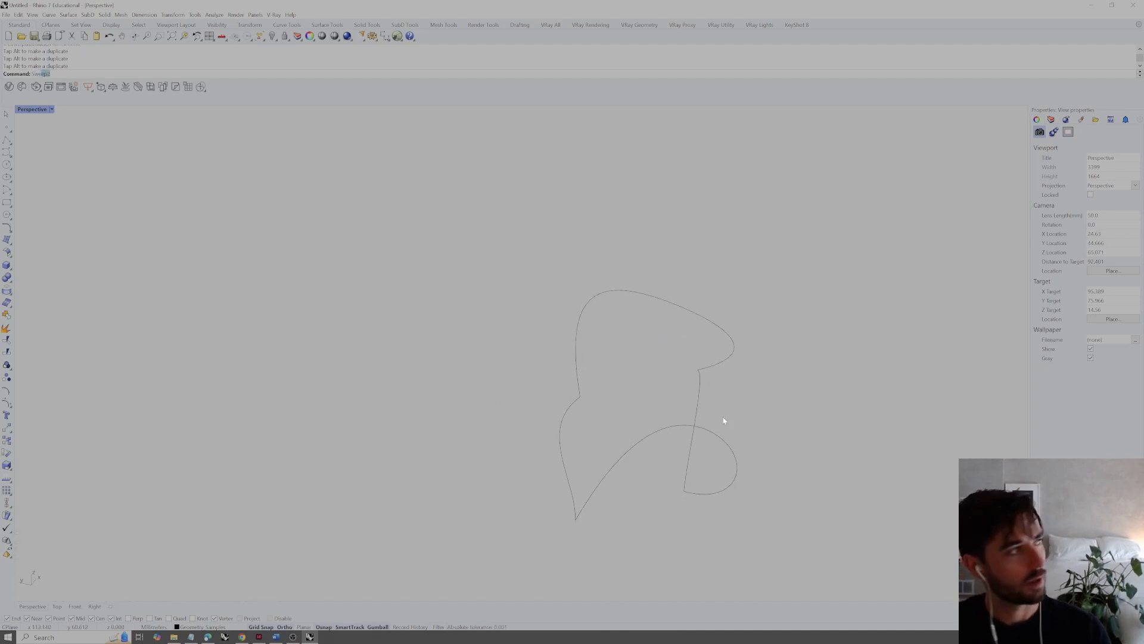
key(Return)
right_drag(720, 420, 626, 404)
click(548, 388)
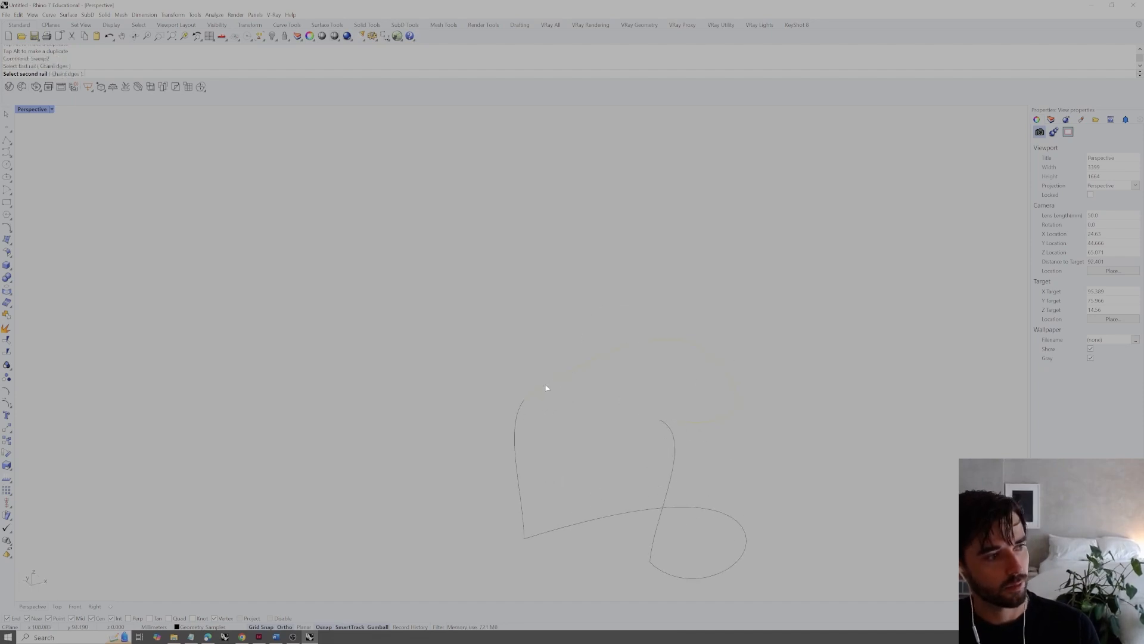
click(546, 534)
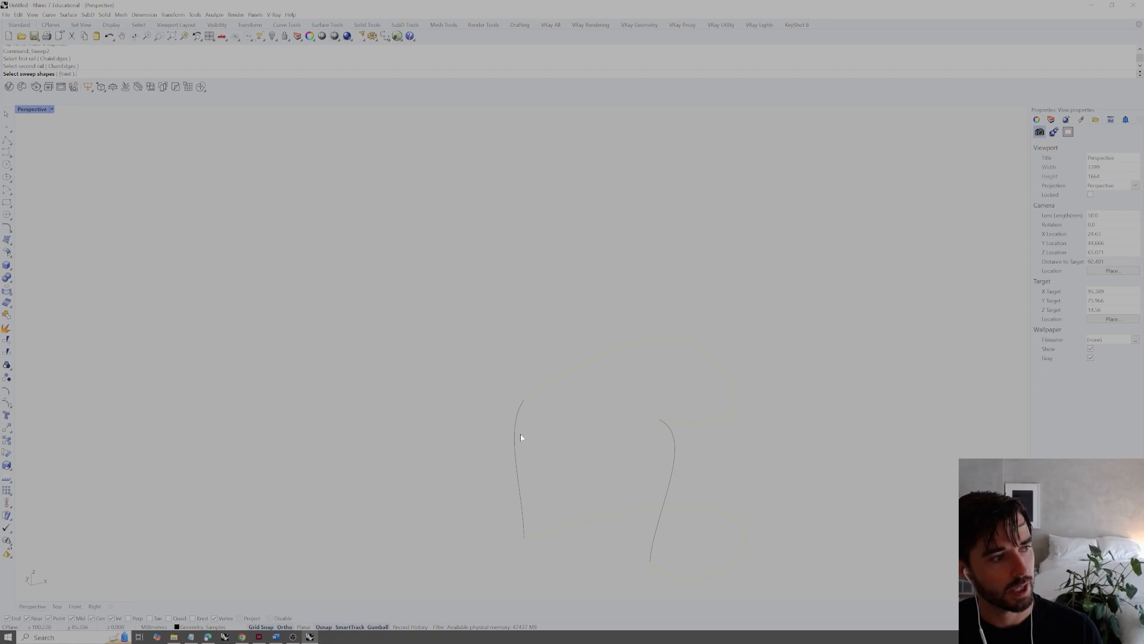
click(519, 410)
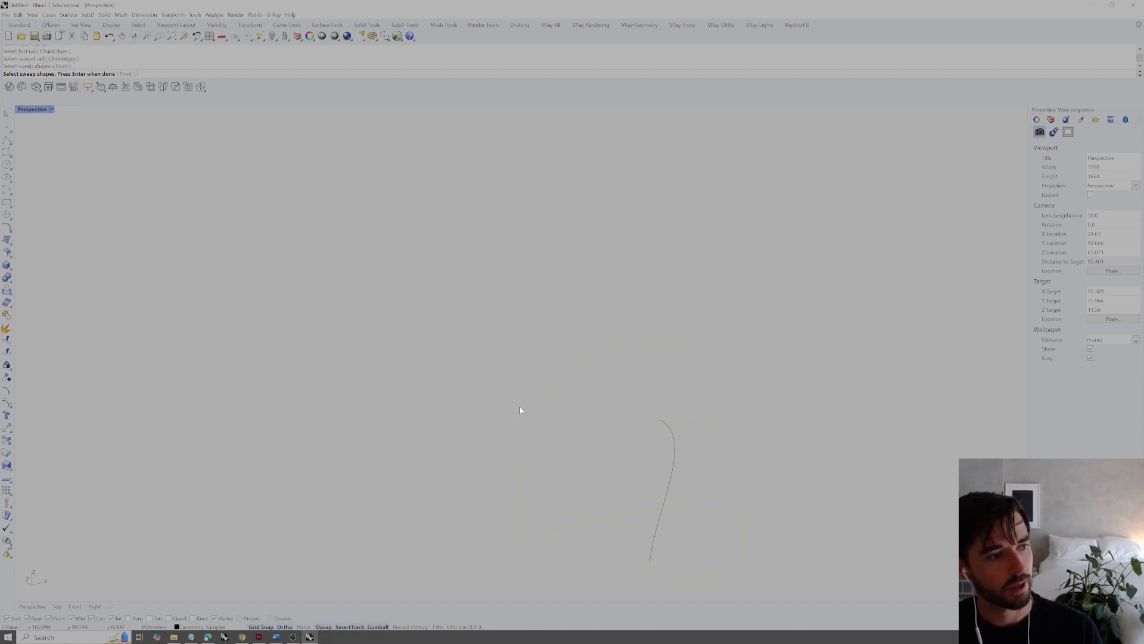
click(674, 432)
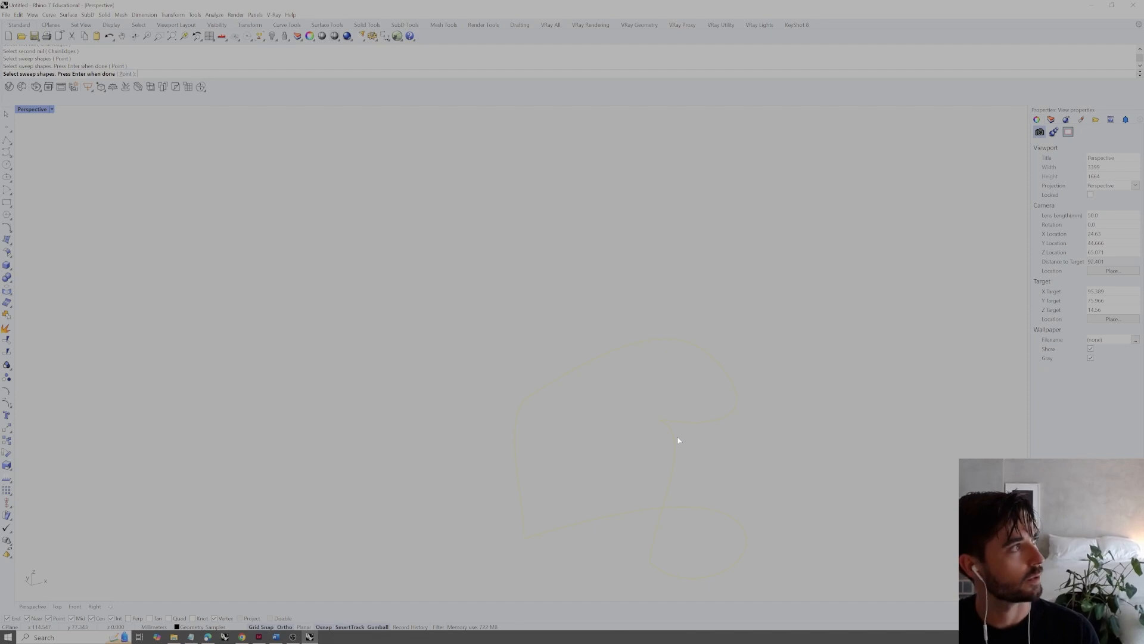
key(Return)
click(564, 402)
Inspect the two-profile swept surface from several angles and delete it
right_drag(720, 372, 617, 388)
scroll(587, 364, up, 3)
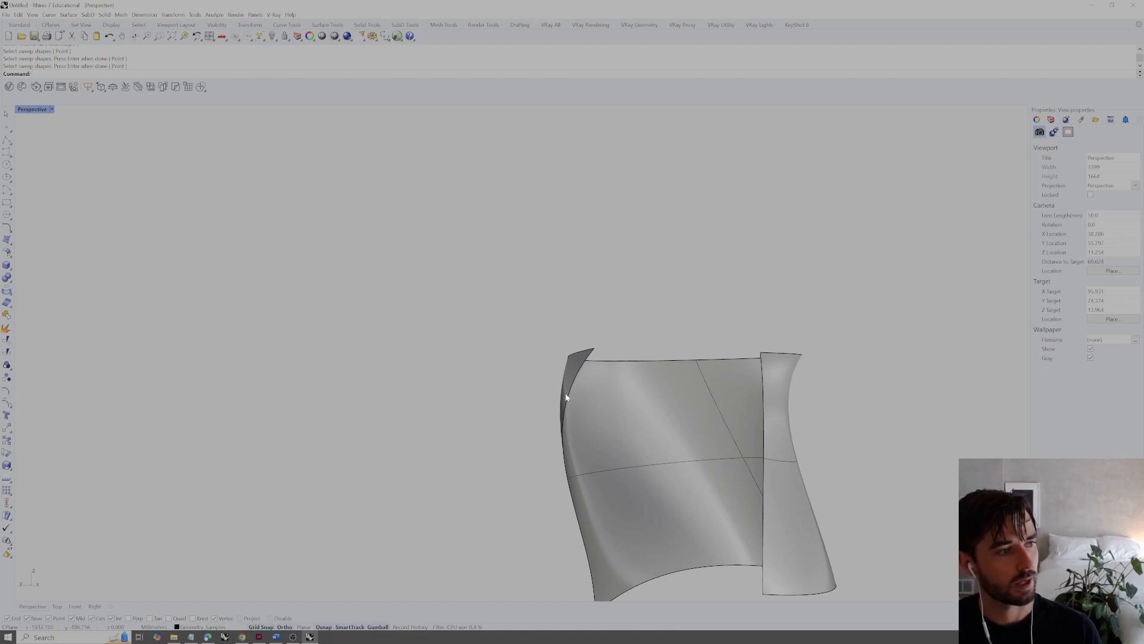
right_drag(570, 412, 788, 399)
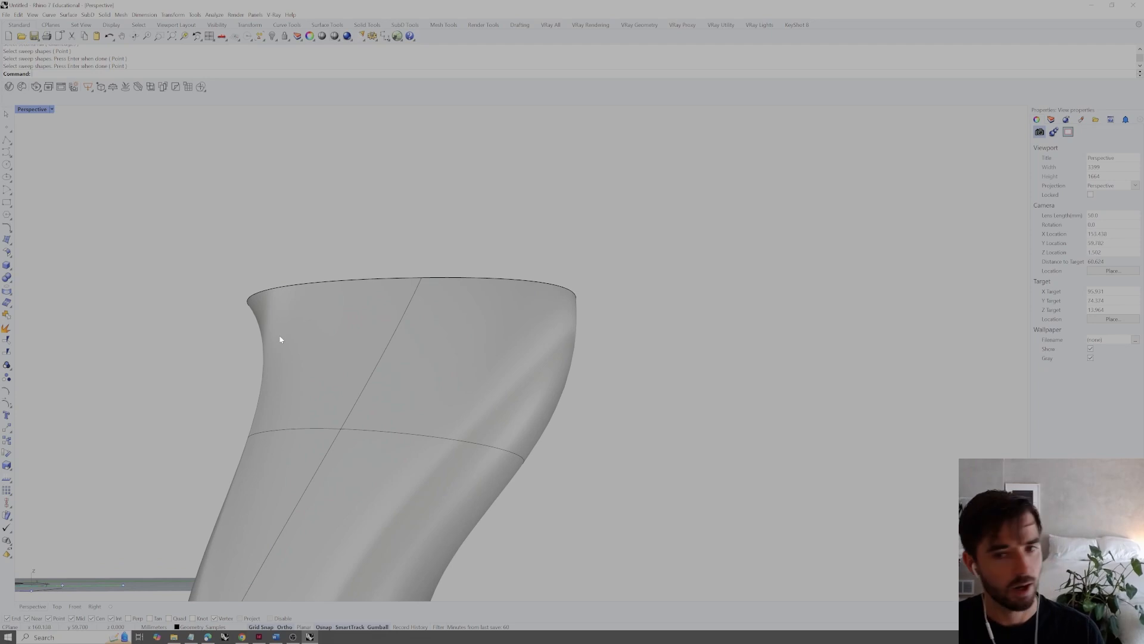
right_drag(276, 364, 548, 347)
scroll(493, 350, down, 6)
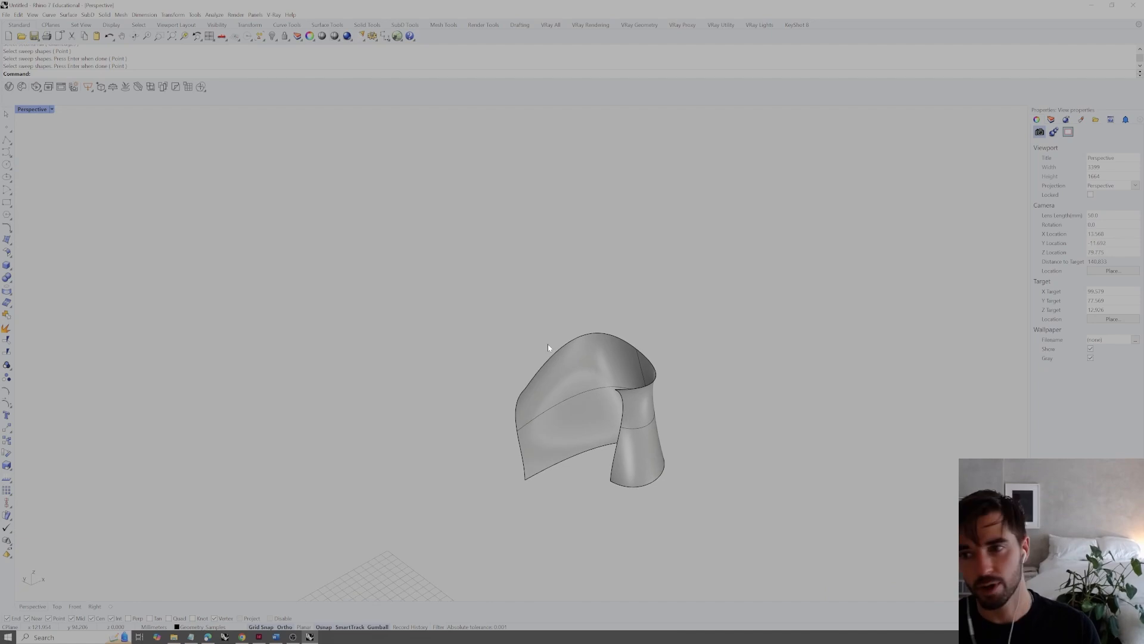
right_drag(620, 394, 622, 351)
click(581, 345)
key(Delete)
Undo the surface deletion, the two-profile sweep and the last control point move, and redo the point move
click(622, 351)
key(Escape)
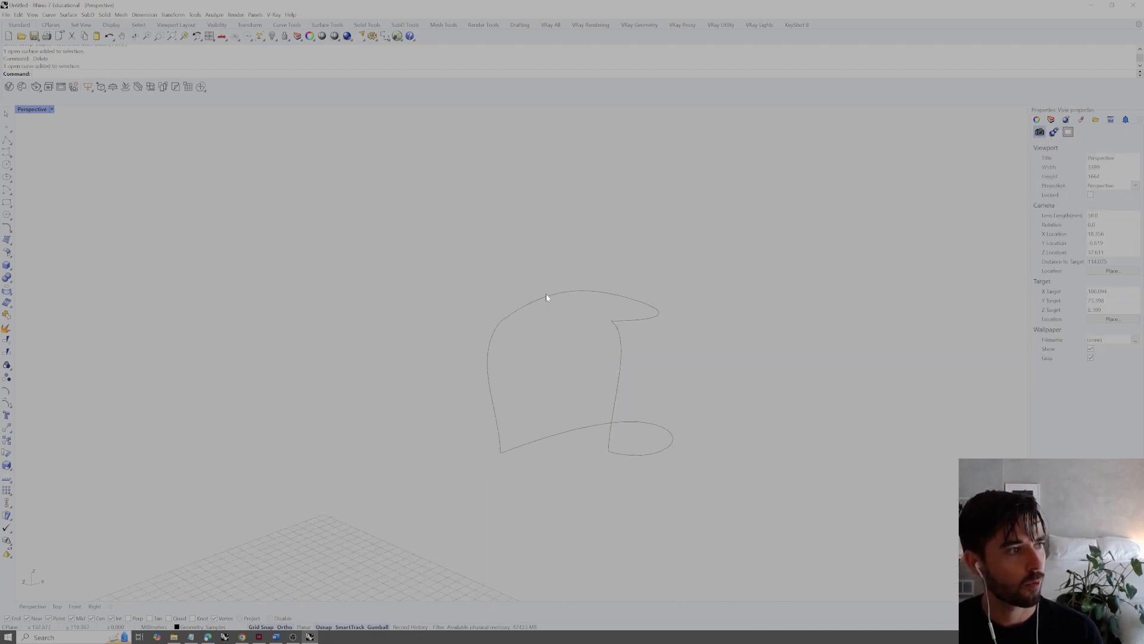
click(546, 295)
click(565, 433)
click(490, 394)
click(549, 368)
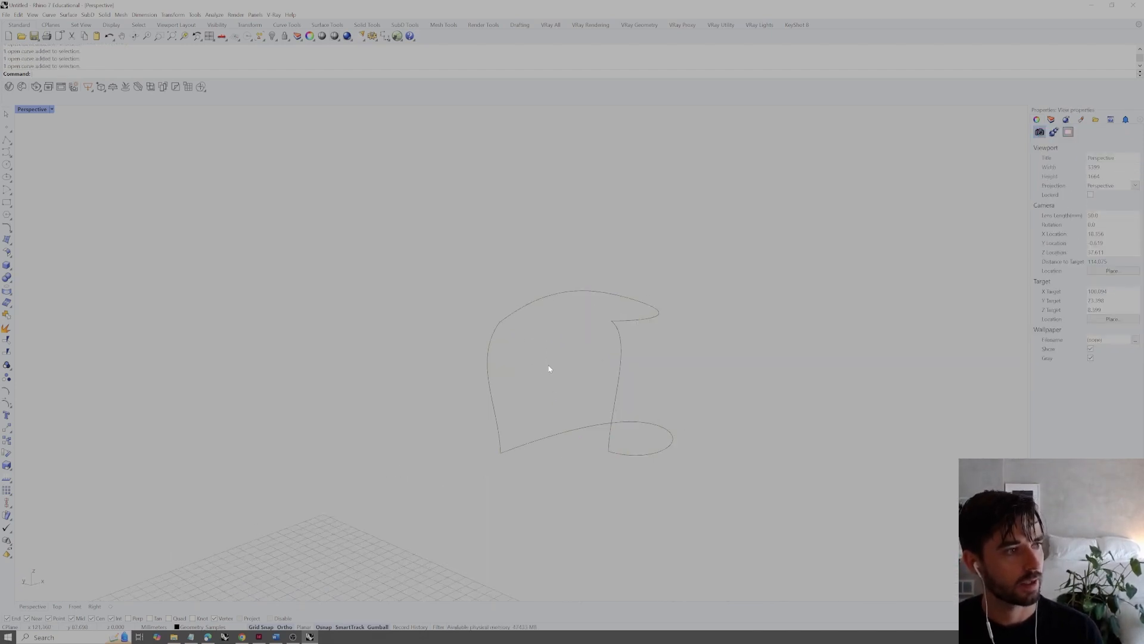
key(ctrl+z)
right_drag(597, 375, 664, 337)
key(ctrl+z)
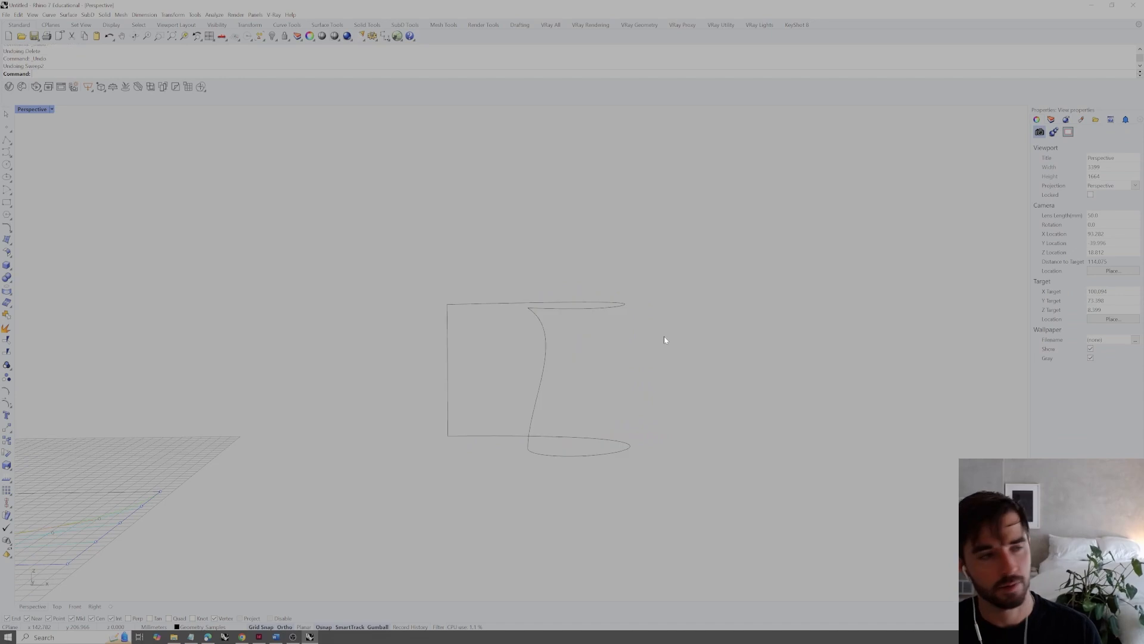
key(ctrl+z)
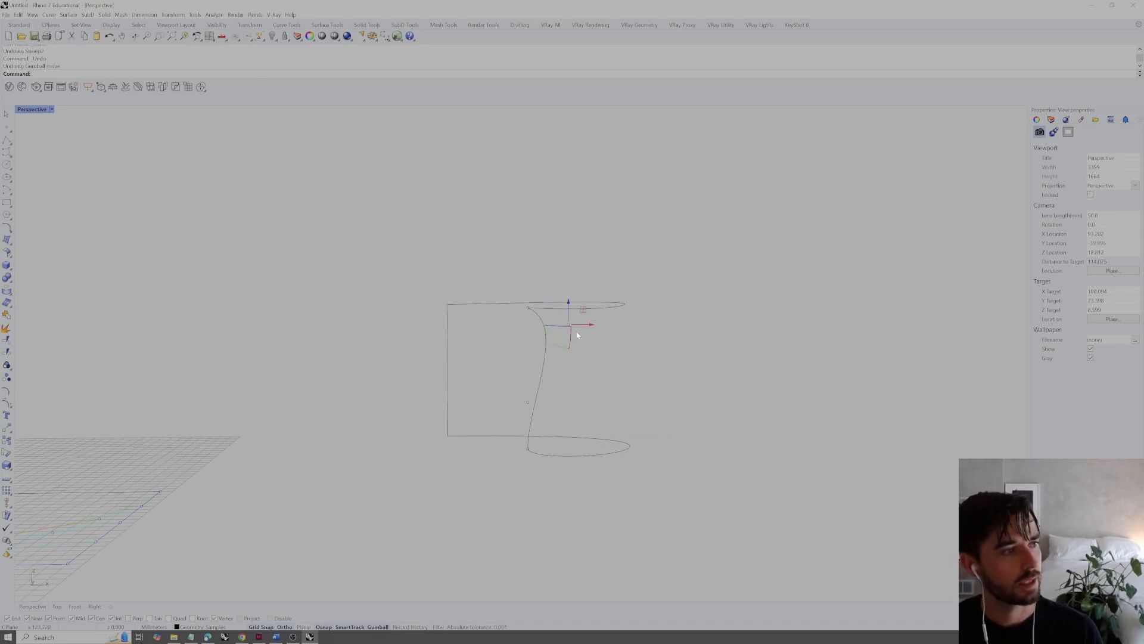
key(ctrl+y)
right_drag(597, 323, 680, 344)
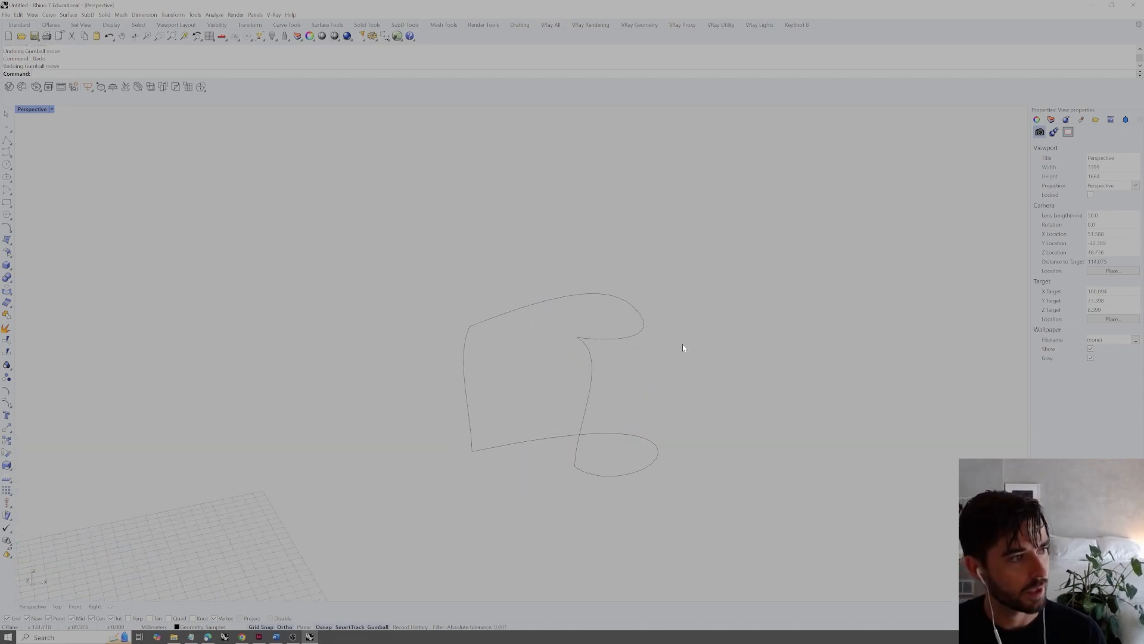
Create a surface from the four boundary curves with EdgeSrf, undo it after inspection, and create it again from the same curves
text(edgesrf)
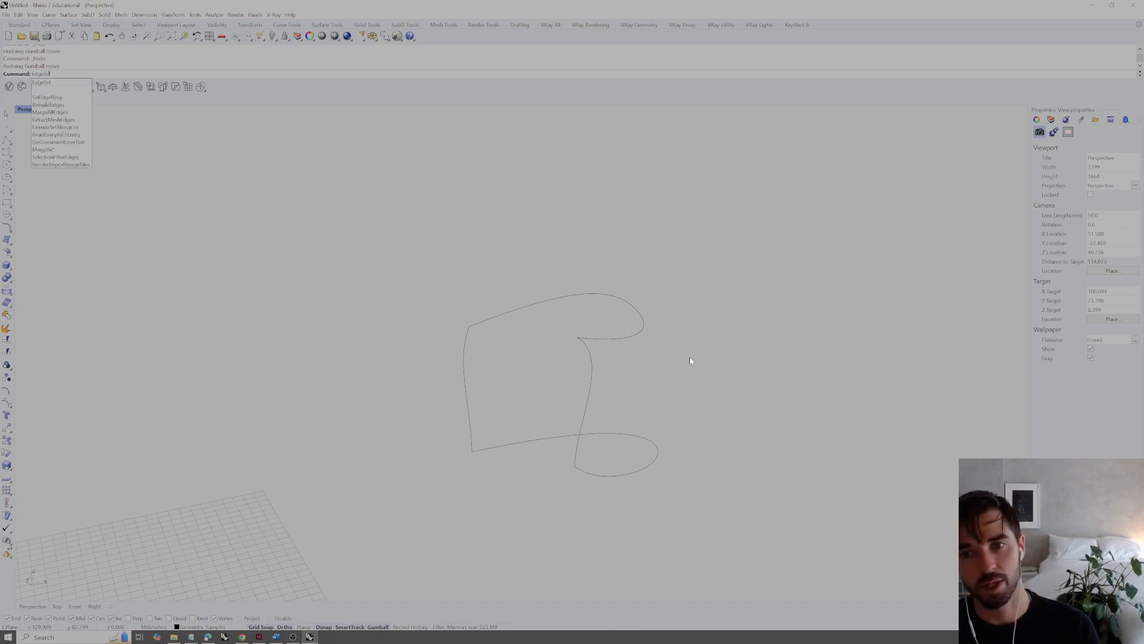
key(Return)
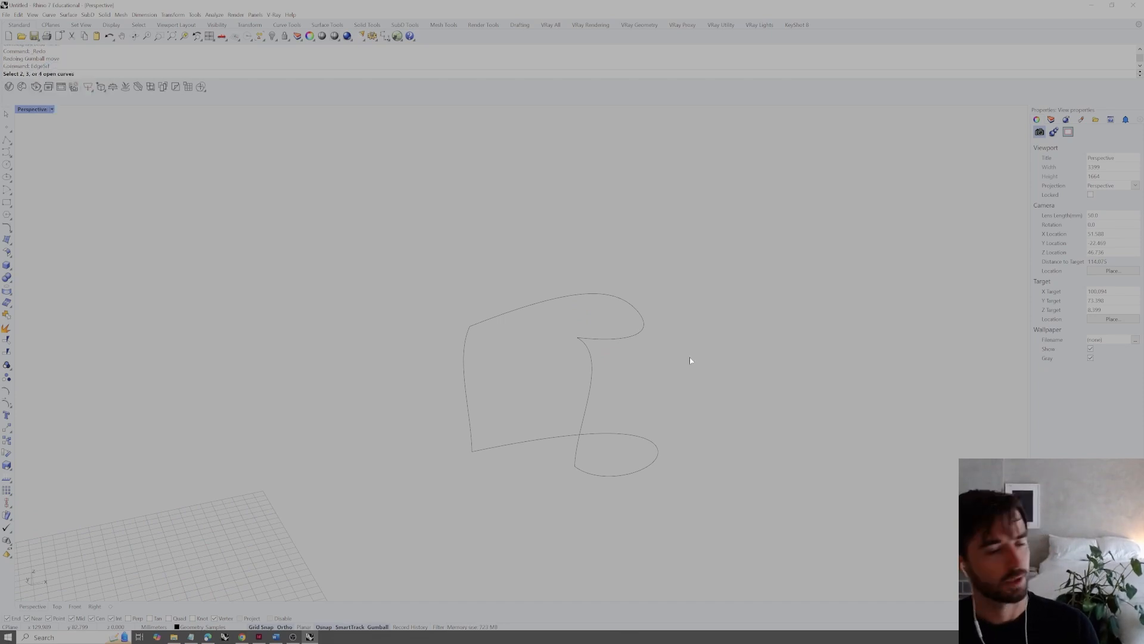
drag(697, 263, 465, 459)
right_drag(465, 459, 508, 369)
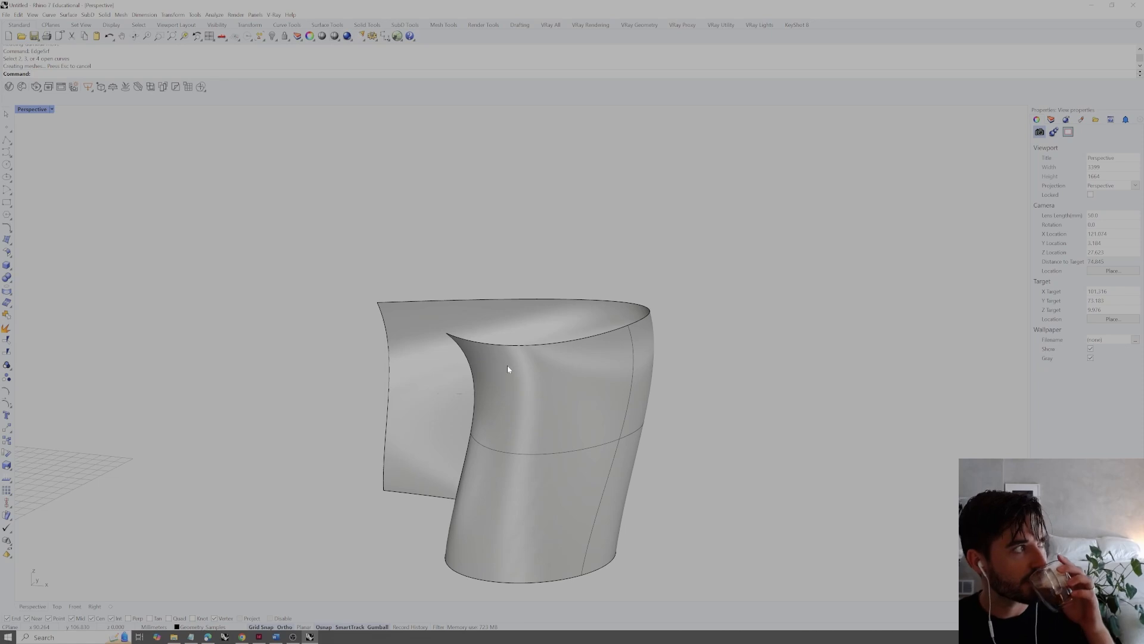
right_drag(507, 369, 555, 369)
key(ctrl+z)
key(Return)
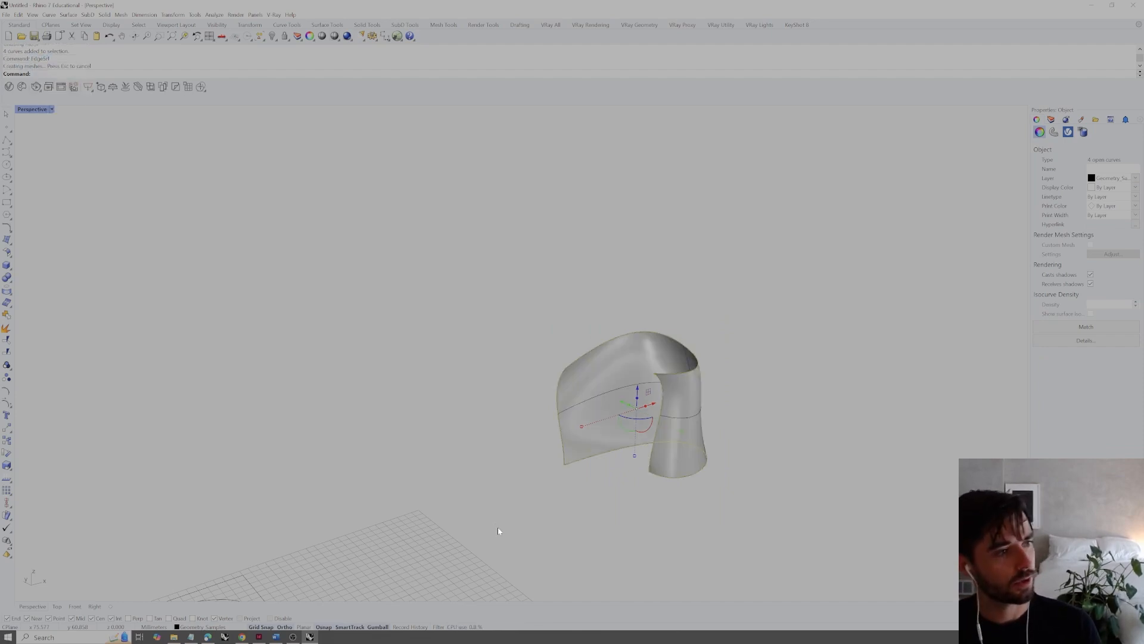
Offset the edge-curve surface into a solid with OffsetSrf at a distance of 10
click(654, 356)
right_drag(664, 344, 709, 322)
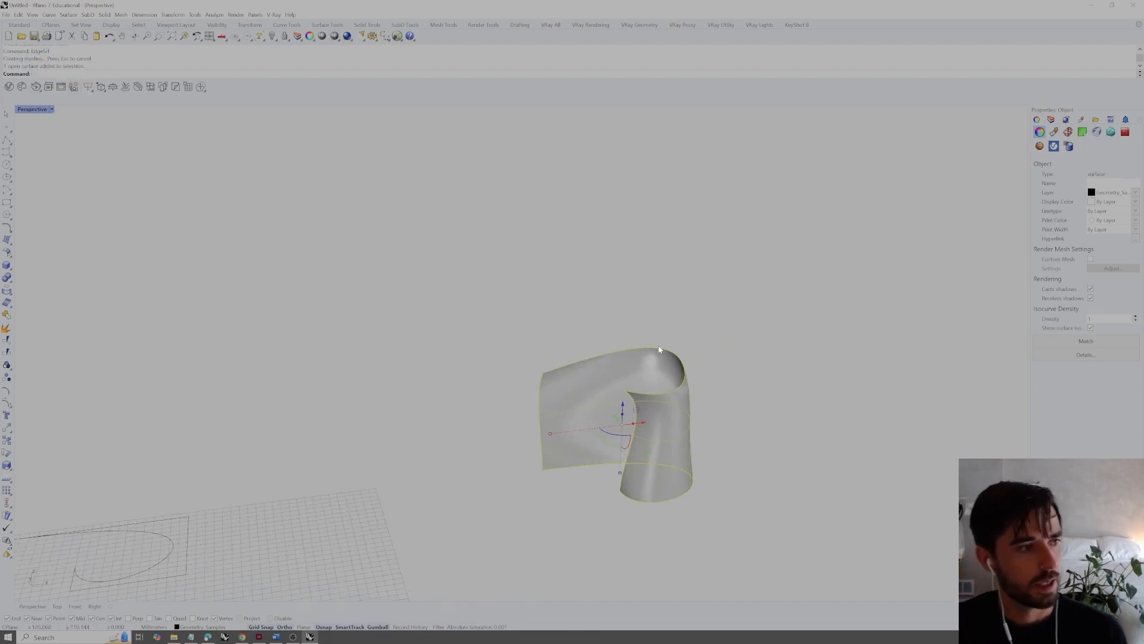
scroll(731, 313, up, 3)
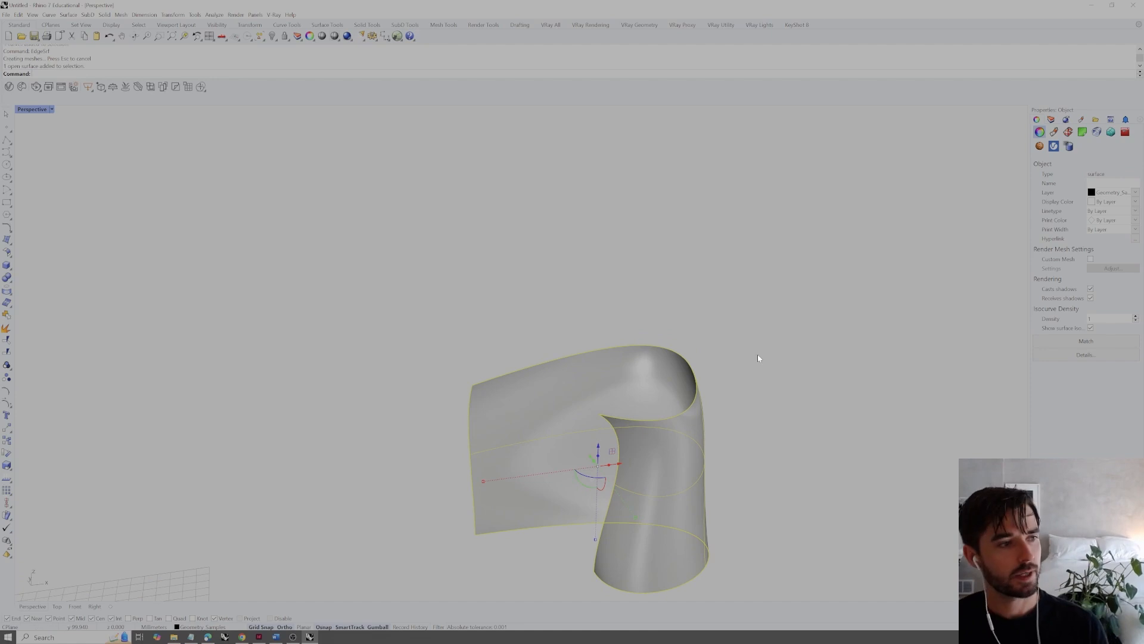
text(ffsetsrf)
key(Return)
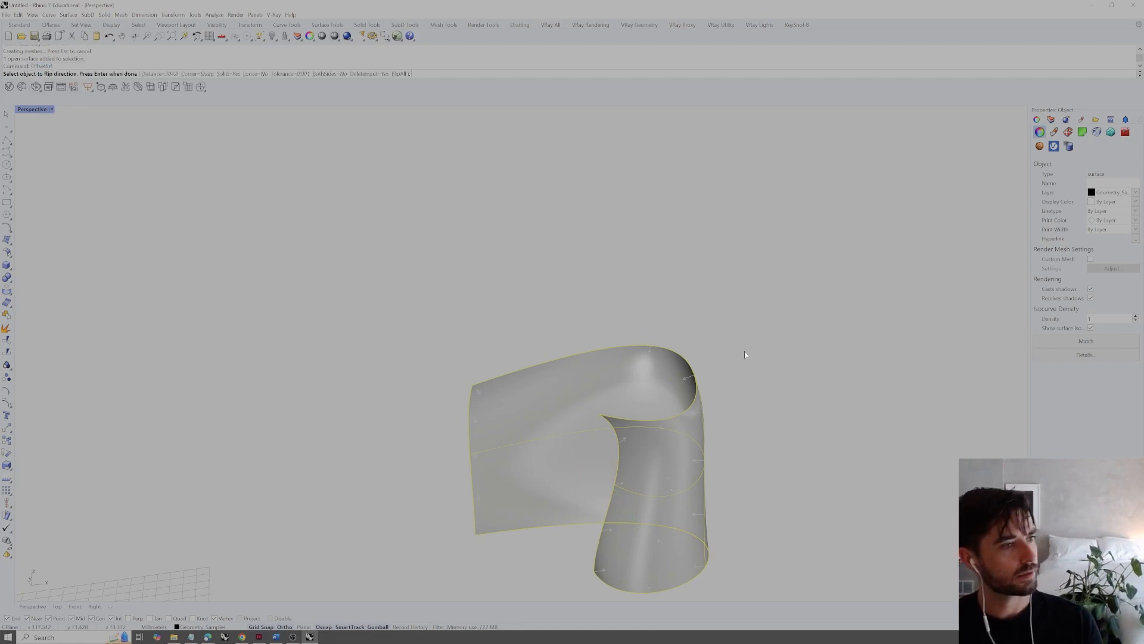
right_drag(655, 359, 709, 382)
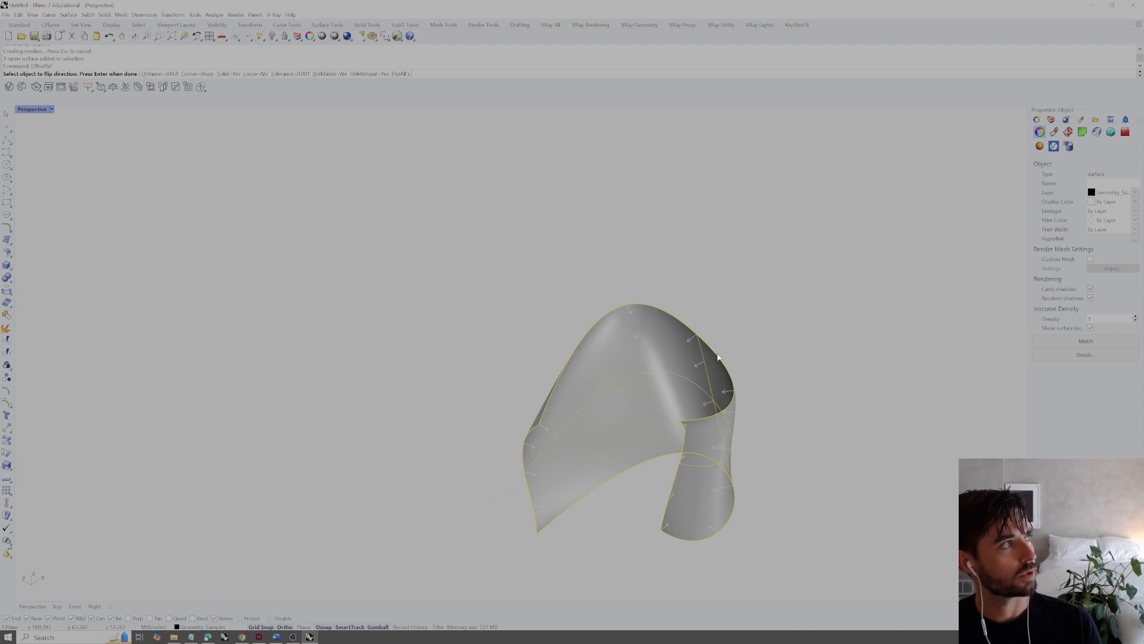
click(159, 74)
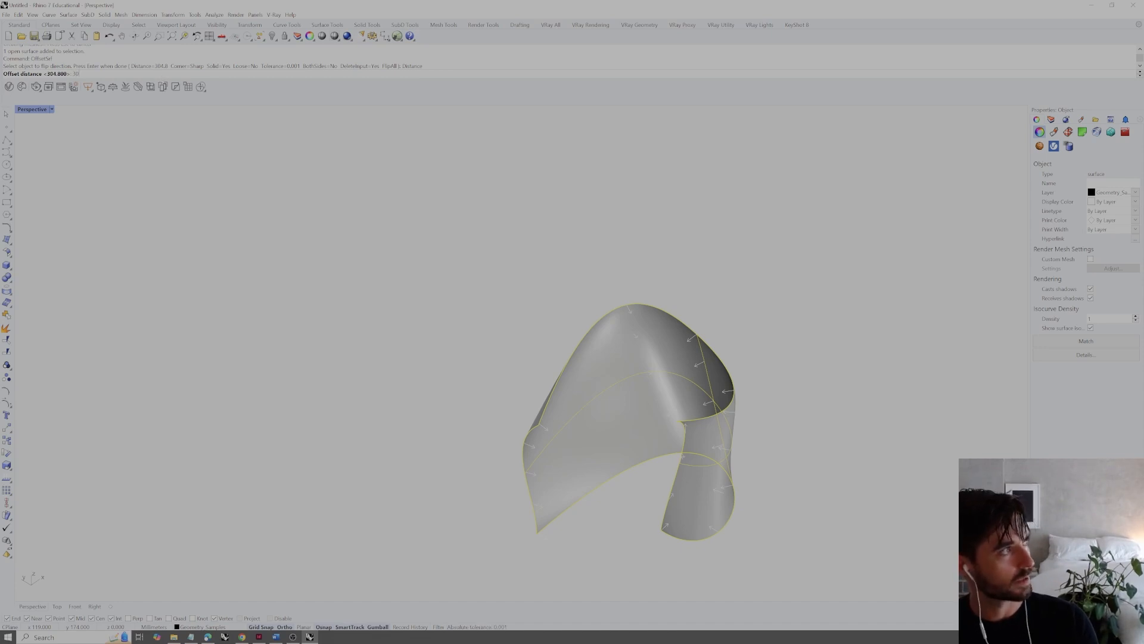
key(Return)
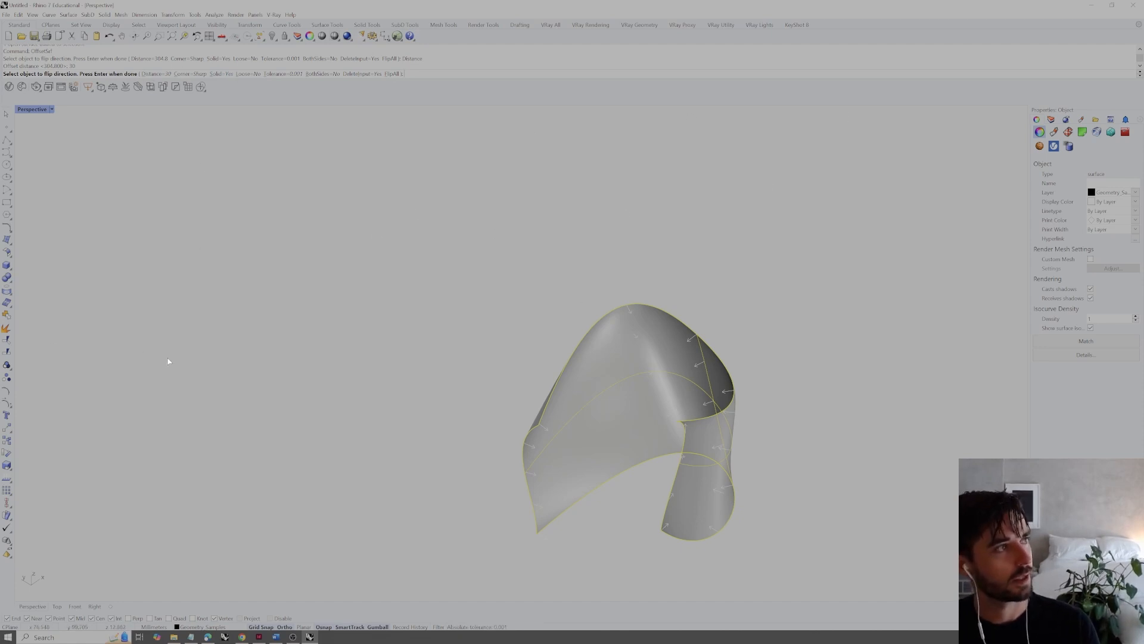
key(Return)
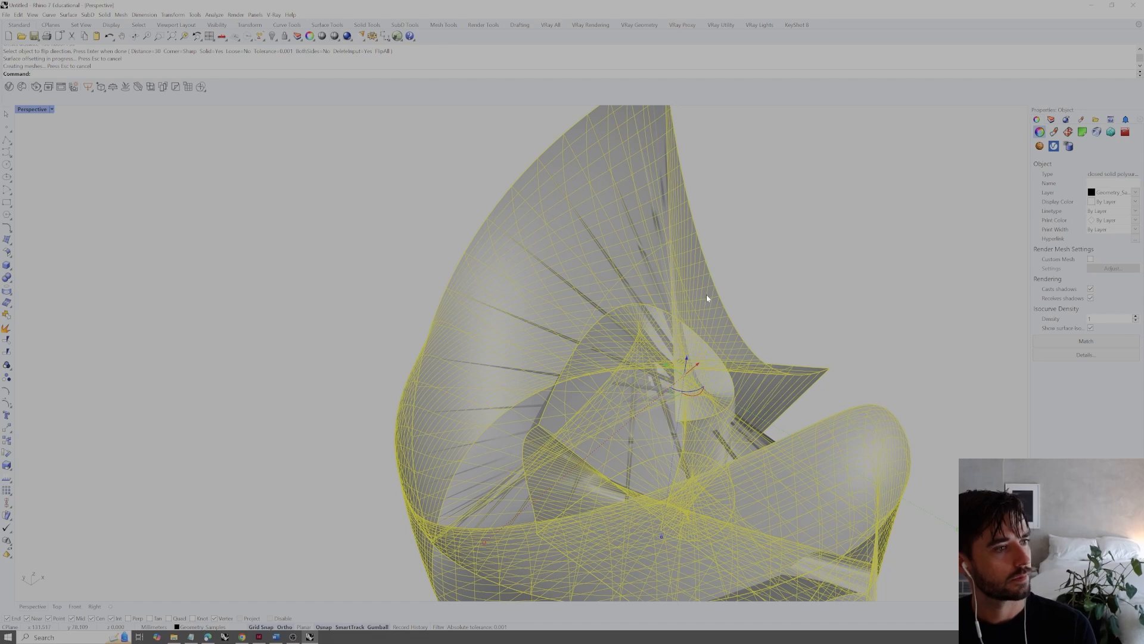
Undo the oversized solid offset and run OffsetSrf on the surface again with a distance of 3
key(ctrl+z)
key(Return)
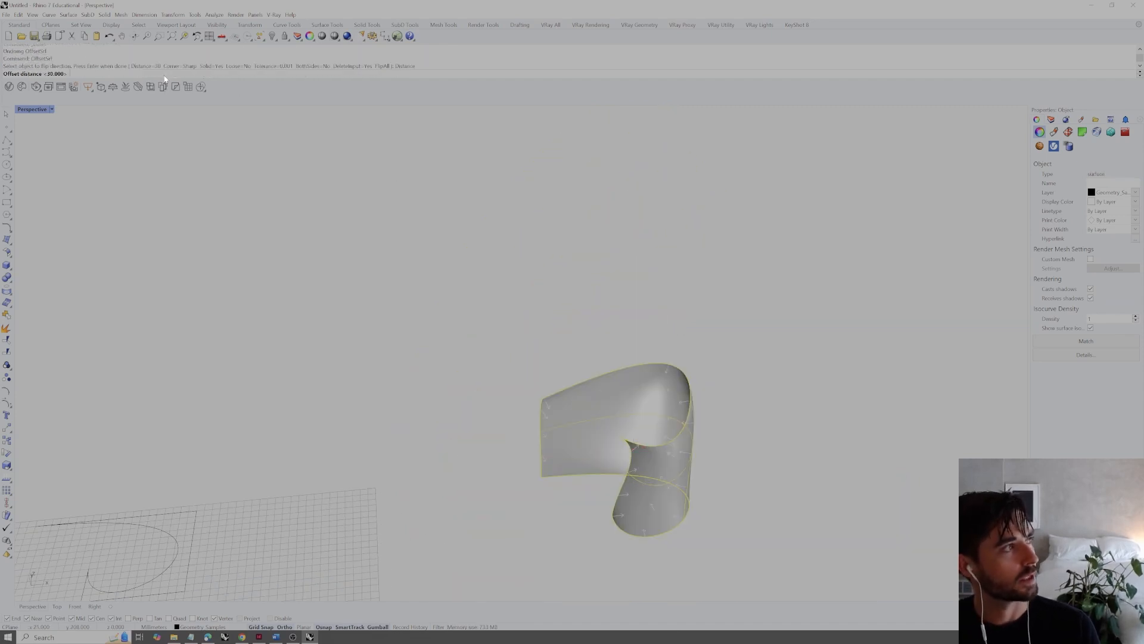
key(Return)
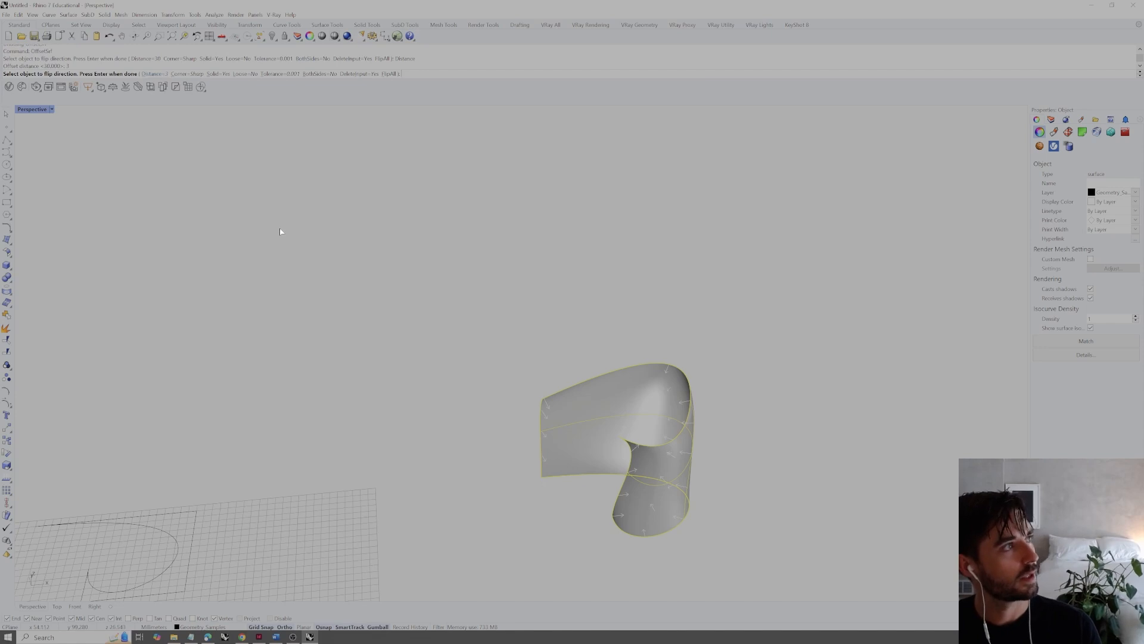
key(Return)
Inspect the pinched inner bend of the thick shell from several angles and undo the offset
scroll(673, 392, up, 7)
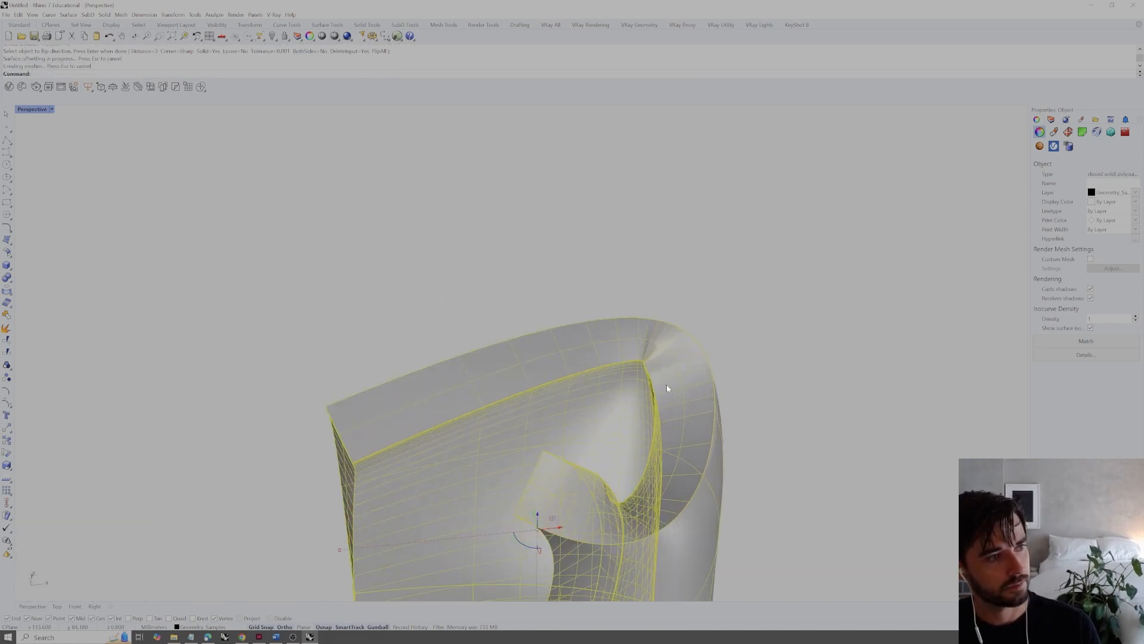
right_drag(669, 388, 788, 313)
click(787, 313)
scroll(700, 321, up, 8)
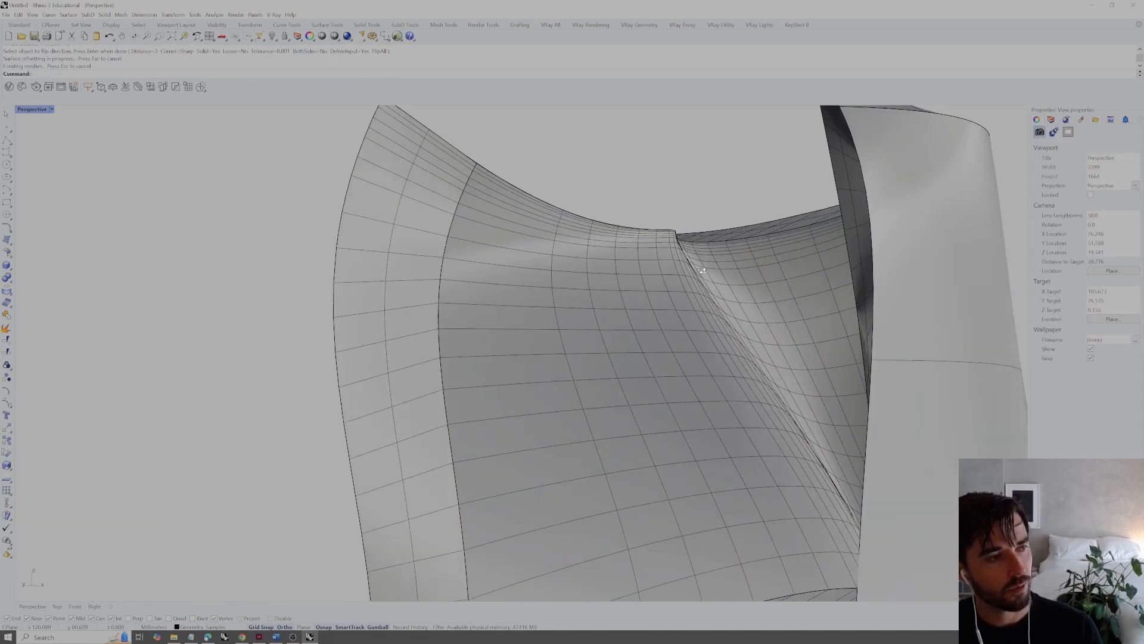
right_drag(710, 306, 705, 373)
scroll(697, 372, up, 5)
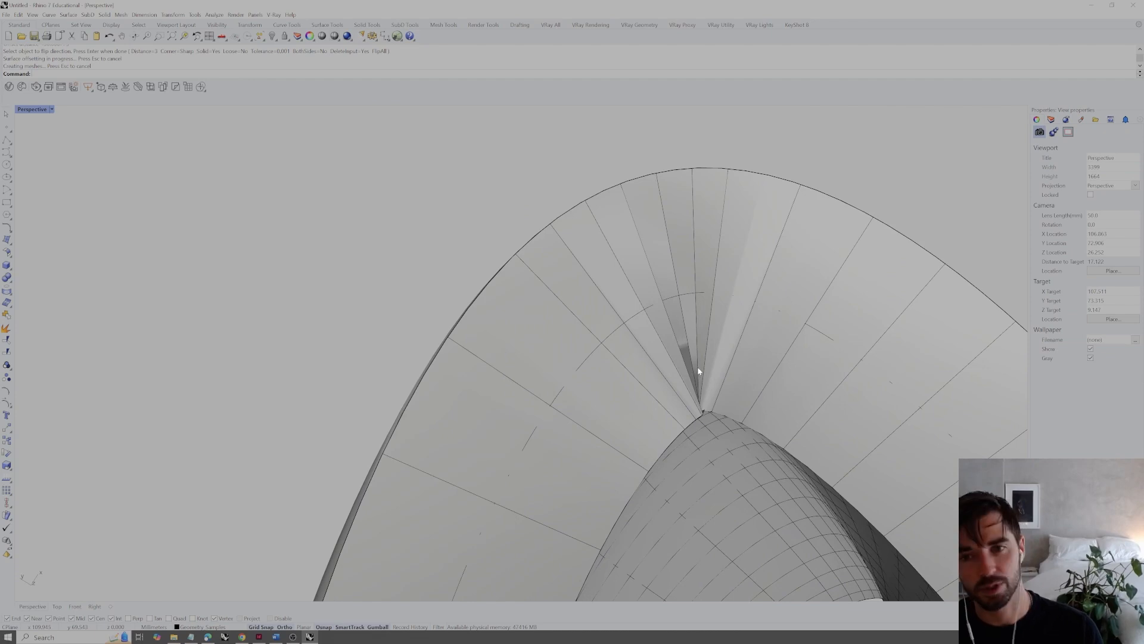
scroll(687, 253, down, 4)
right_drag(695, 296, 647, 251)
scroll(586, 213, down, 8)
key(ctrl+z)
Offset the surface into a solid with a distance of 1, inspect it, and undo the offset
right_click(635, 259)
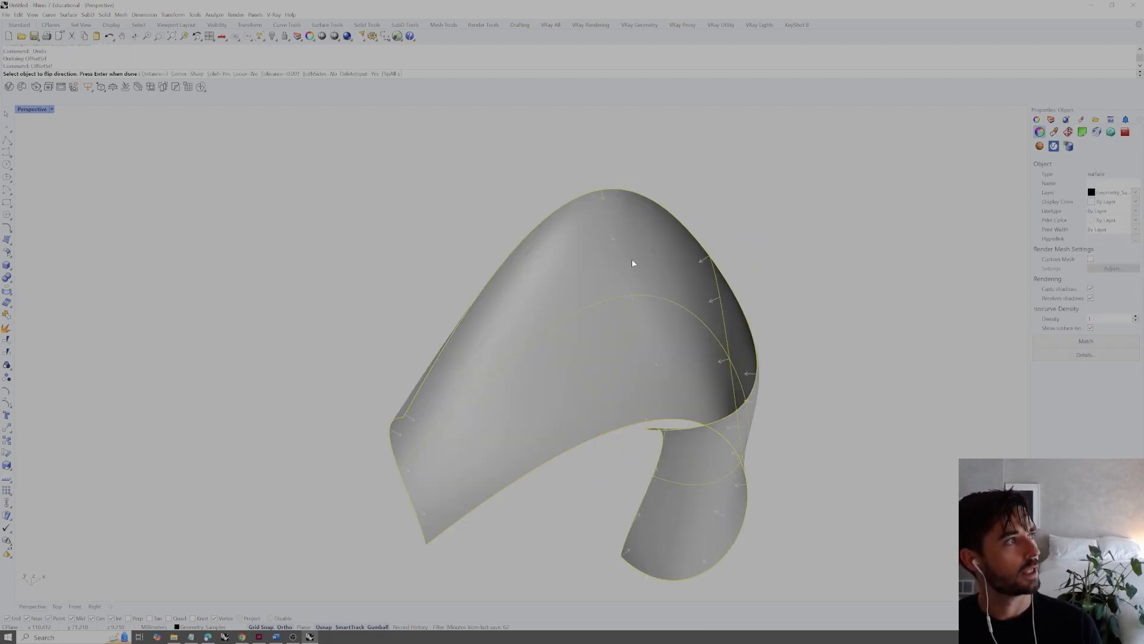
click(167, 74)
text(1)
key(Return)
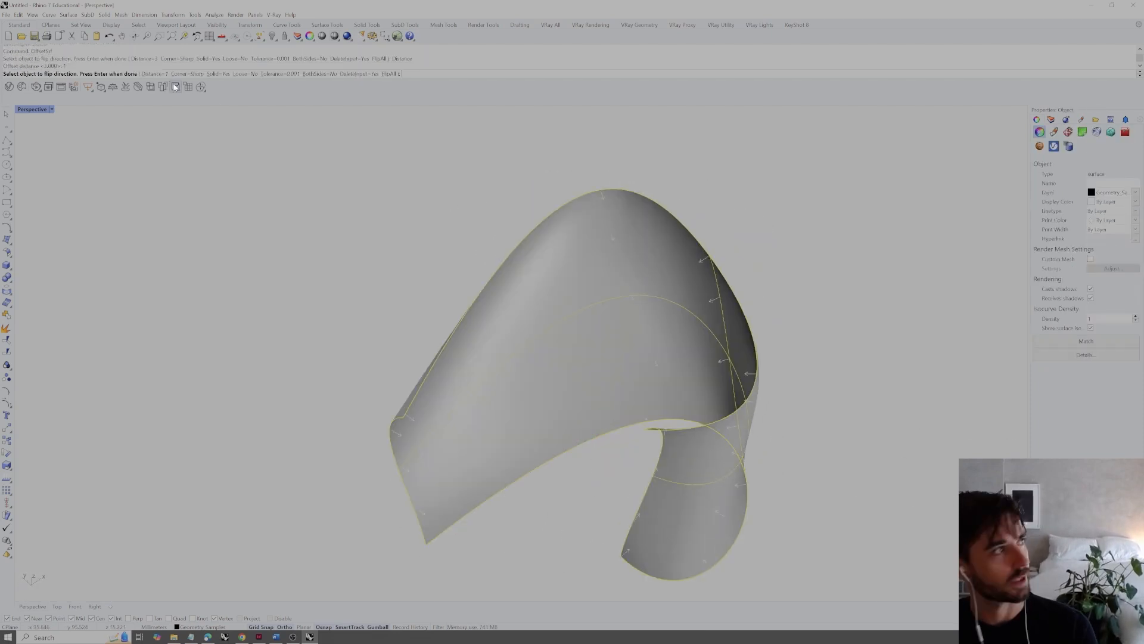
key(Return)
right_drag(587, 251, 618, 261)
click(820, 184)
right_drag(820, 185, 685, 219)
key(ctrl+z)
Repeat the solid offset of 1 with the direction flipped, inspect the shell, and undo it
right_click(554, 270)
right_click(553, 271)
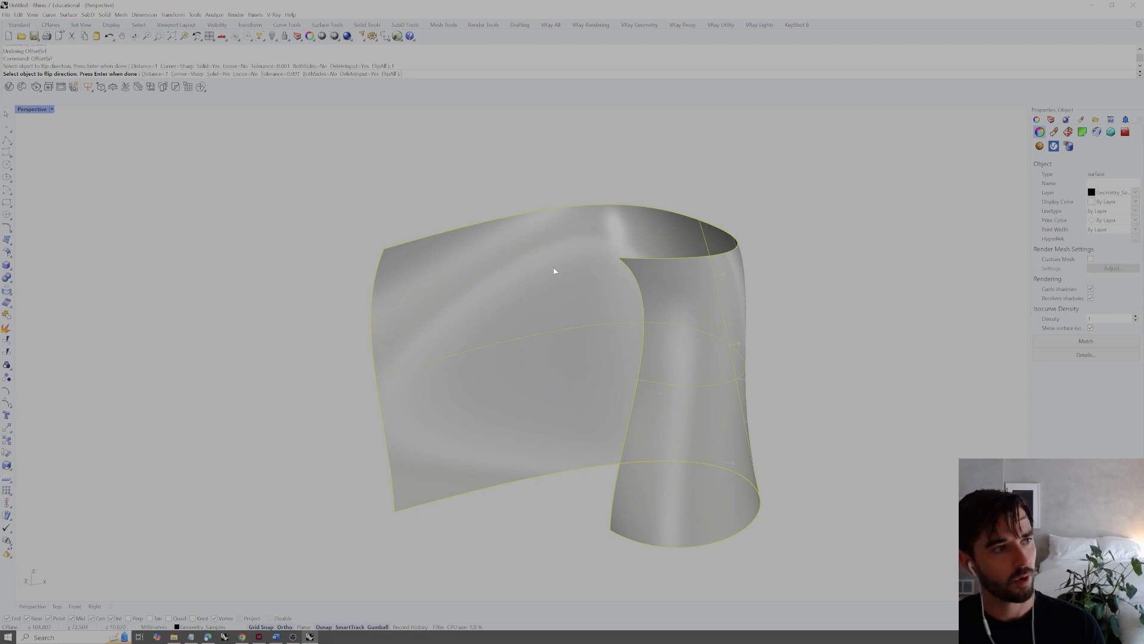
click(791, 230)
right_drag(791, 230, 580, 236)
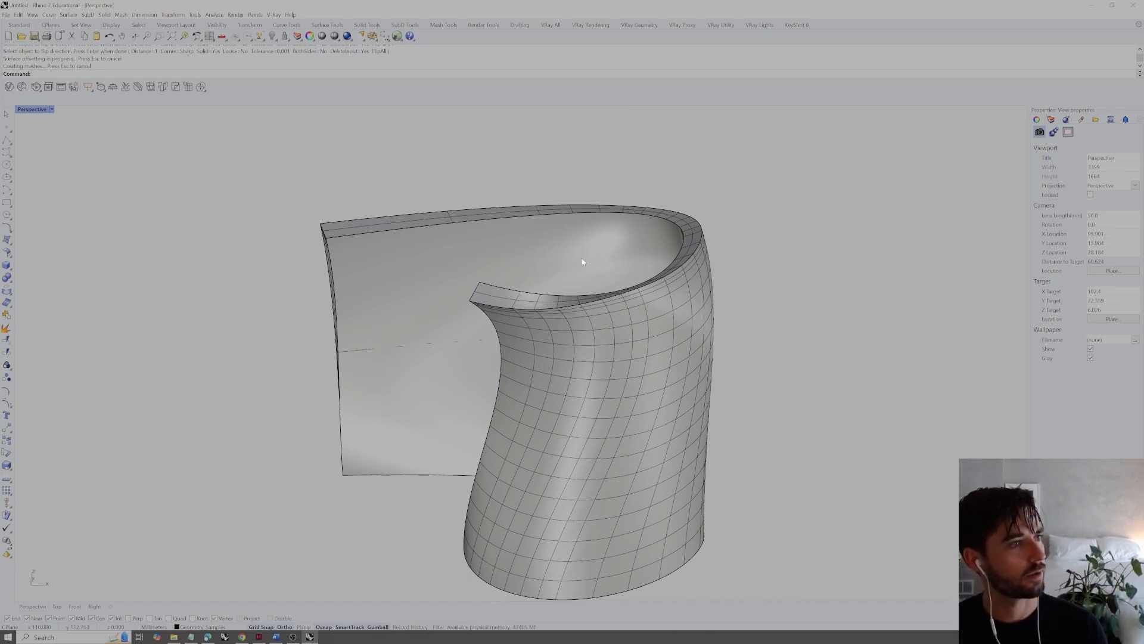
key(ctrl+z)
Offset the surface by 1 in the flipped direction with Solid set to No, keeping two separate surfaces
key(Return)
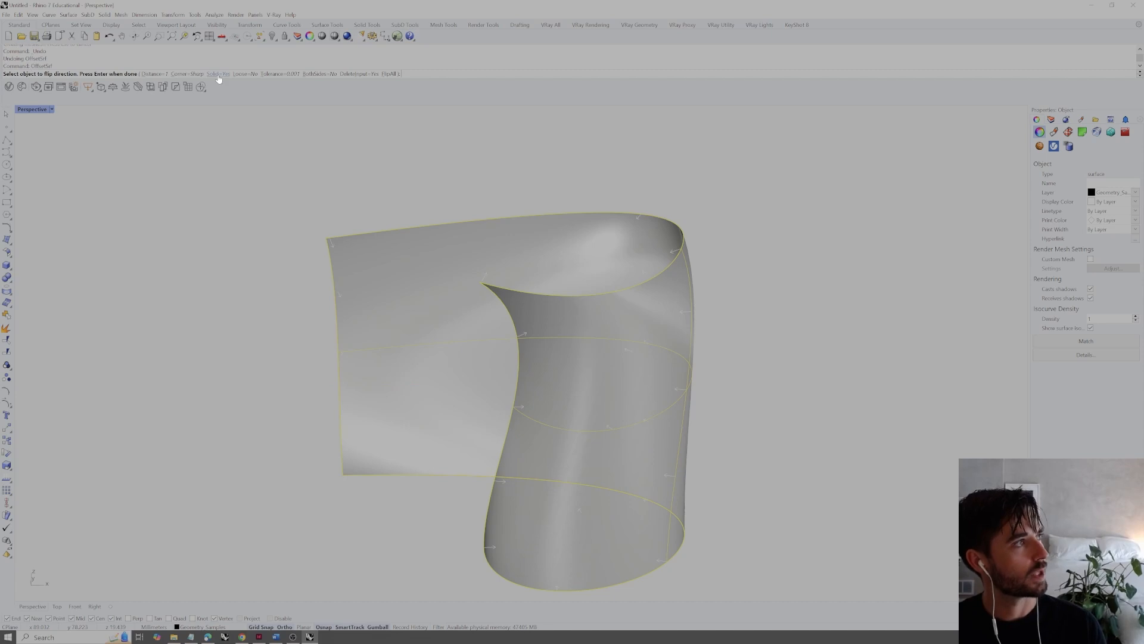
text(f)
key(Return)
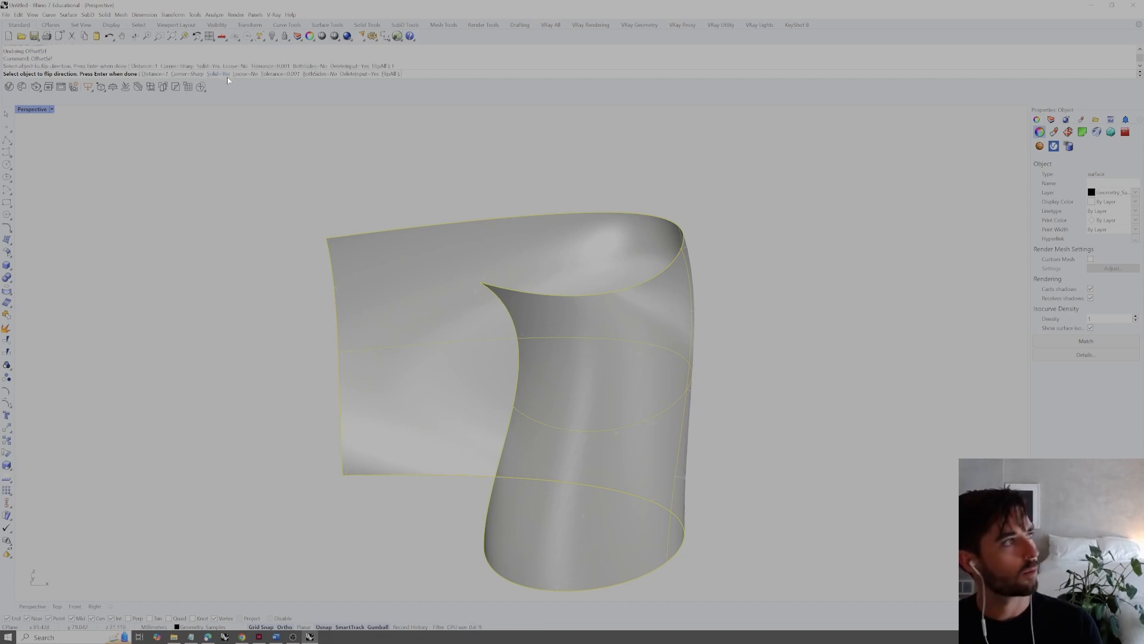
click(226, 74)
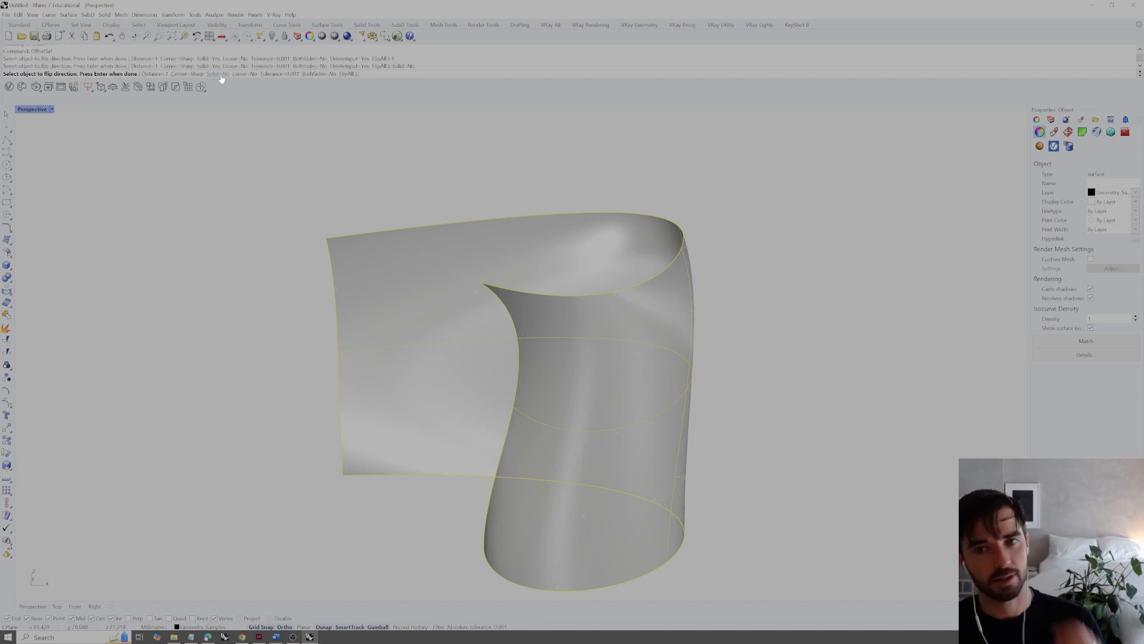
key(Return)
right_drag(576, 164, 667, 202)
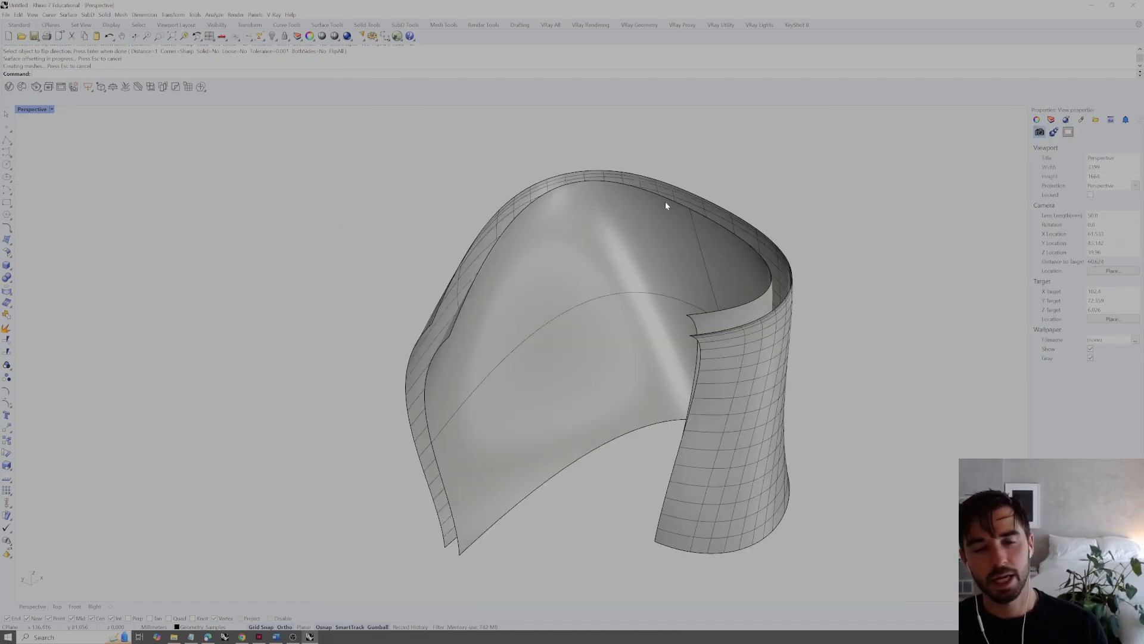
Duplicate the borders of both the inner and the outer surface as closed curves with DupBorder
click(639, 277)
click(856, 179)
right_drag(745, 266, 786, 259)
right_drag(740, 293, 734, 263)
click(696, 255)
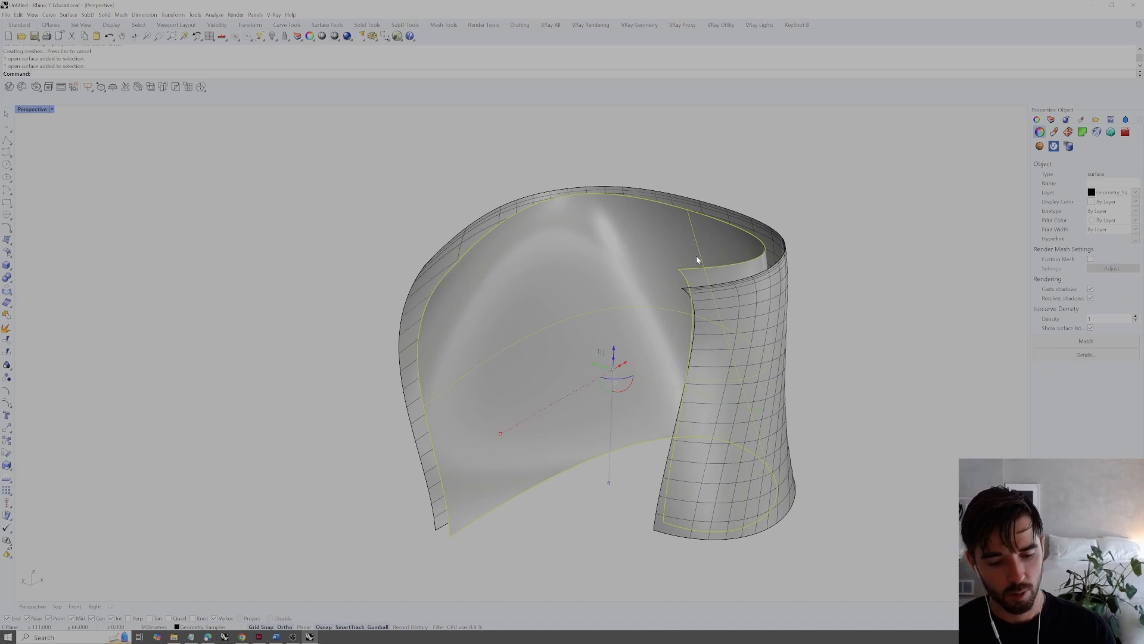
text(dupb)
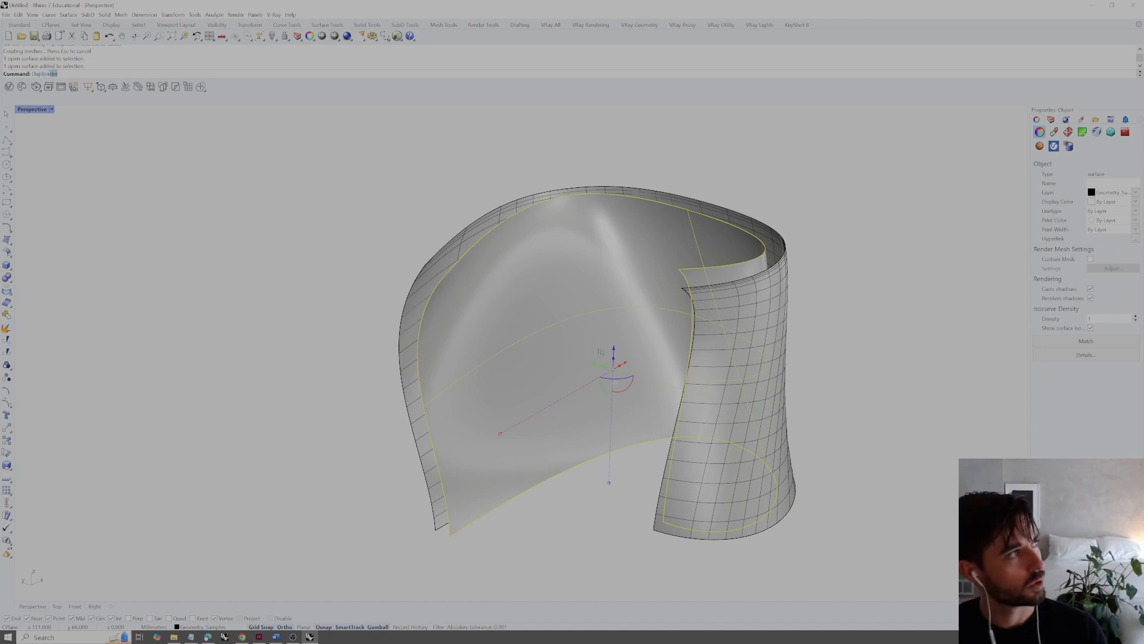
key(Return)
right_drag(685, 273, 735, 270)
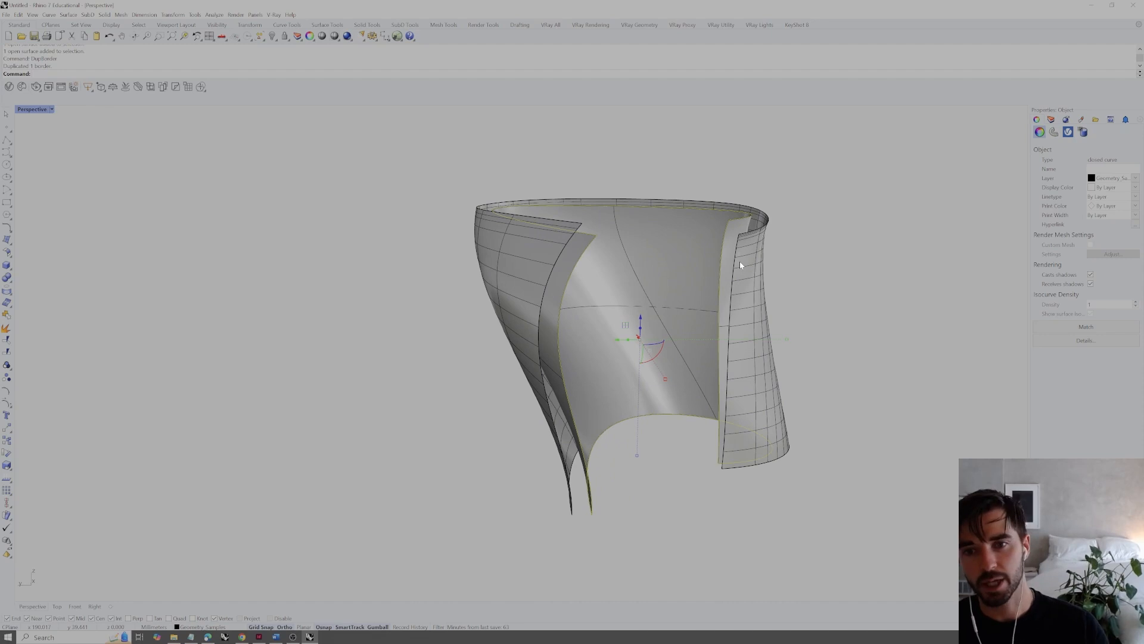
click(754, 268)
right_click(754, 268)
Loft between the inner and outer border curves to close the gap between the two surfaces
click(738, 224)
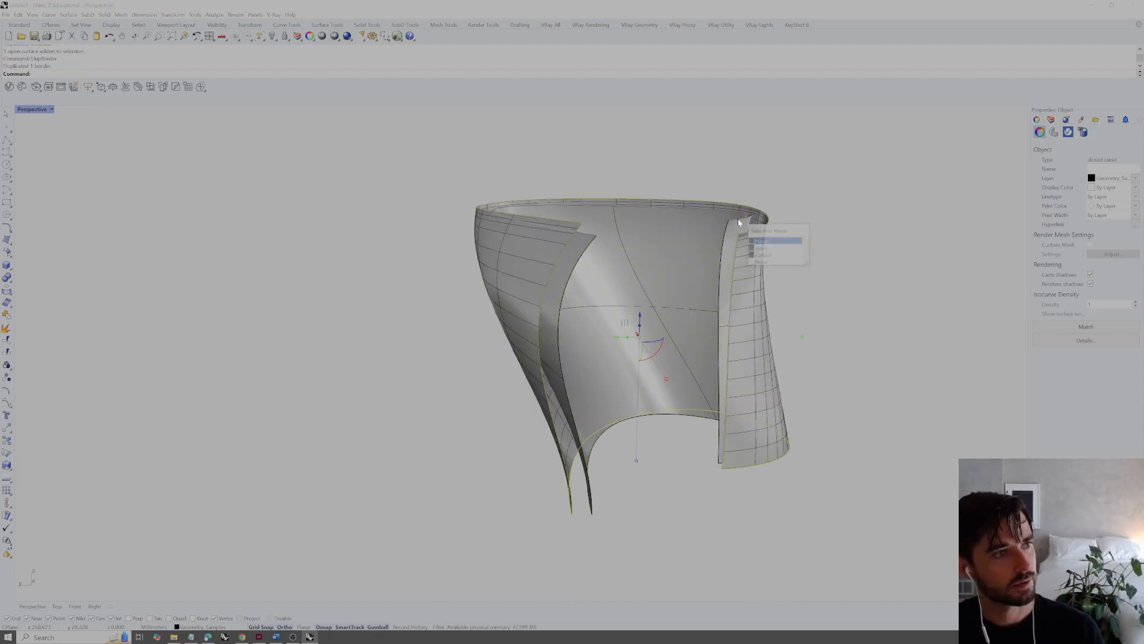
click(769, 248)
right_drag(769, 250, 675, 320)
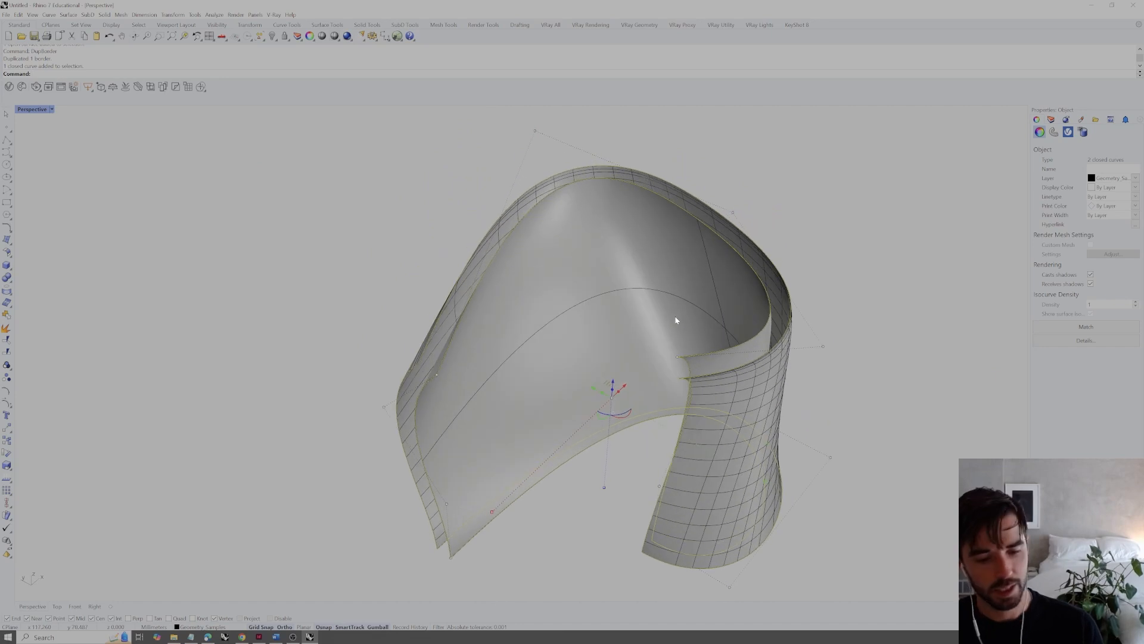
text(loft)
key(Return)
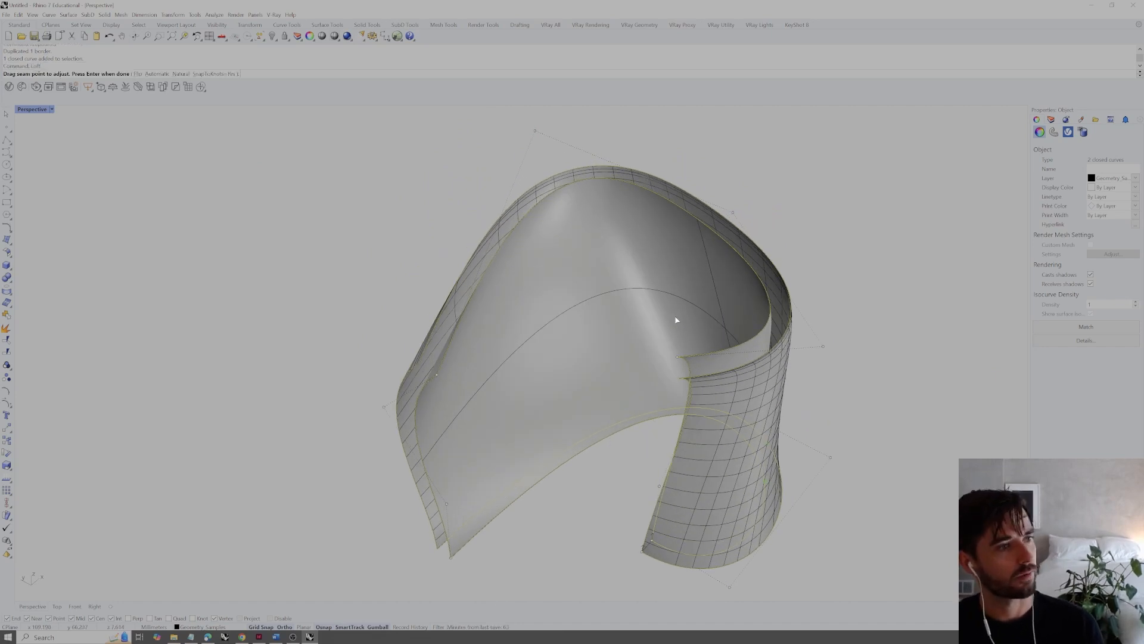
key(Return)
key(Return)
Examine the lofted rim from several angles and check the separate pieces of the shell individually
right_drag(616, 383, 640, 277)
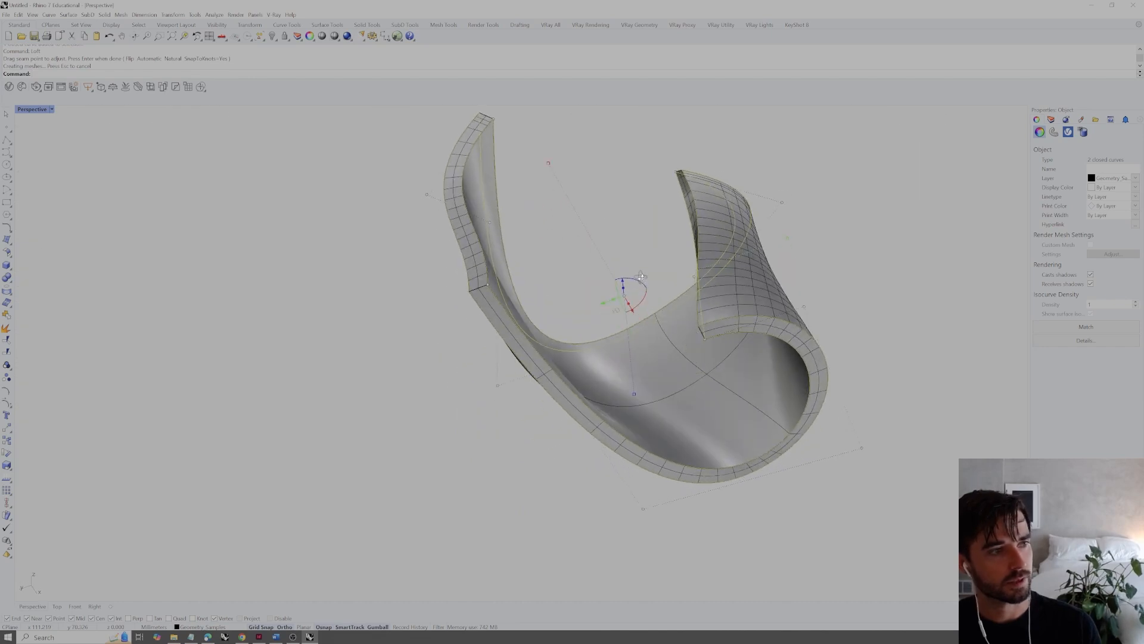
key(Escape)
right_drag(840, 225, 765, 332)
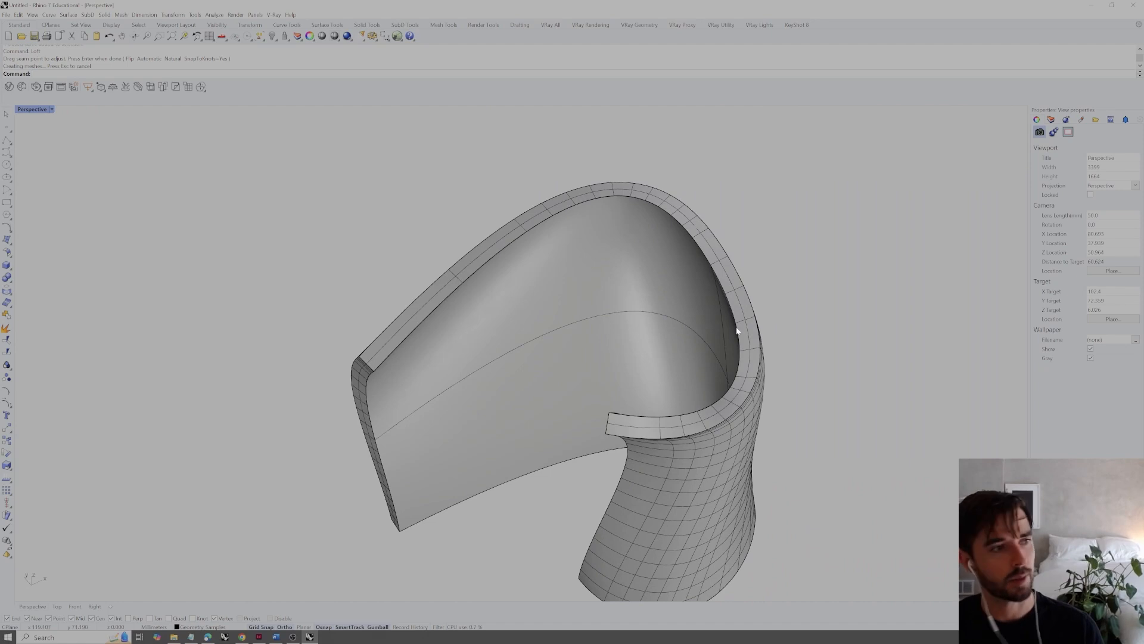
scroll(744, 365, up, 3)
click(688, 283)
shift+click(789, 295)
right_drag(789, 295, 716, 299)
shift+click(711, 278)
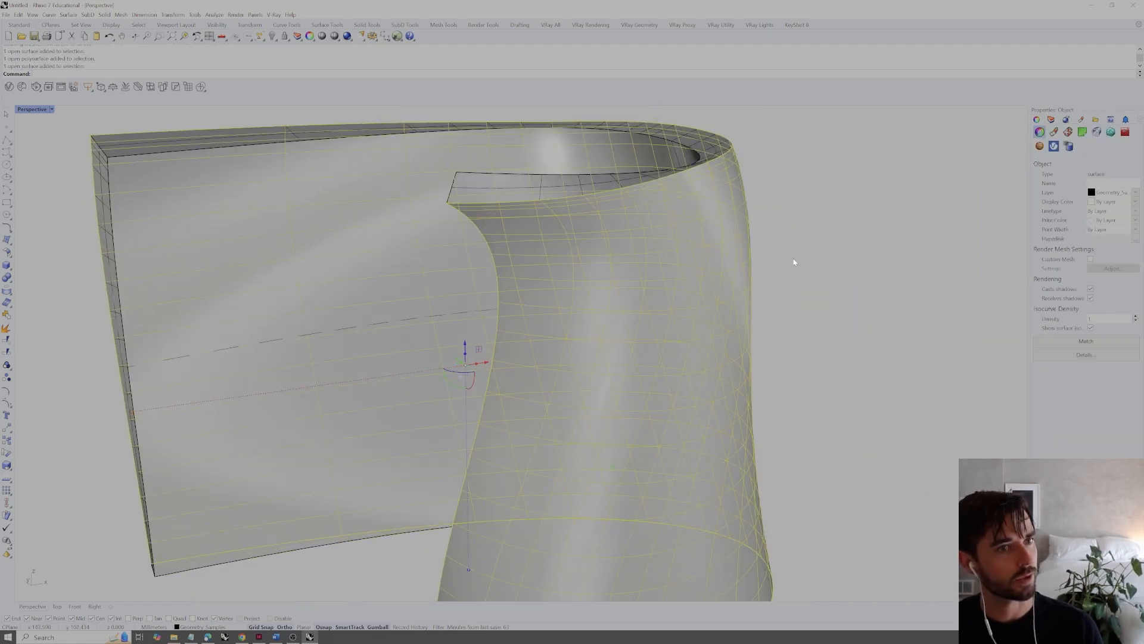
right_drag(794, 259, 791, 281)
Join the inner surface, the lofted rim and the outer surface into one polysurface
click(739, 294)
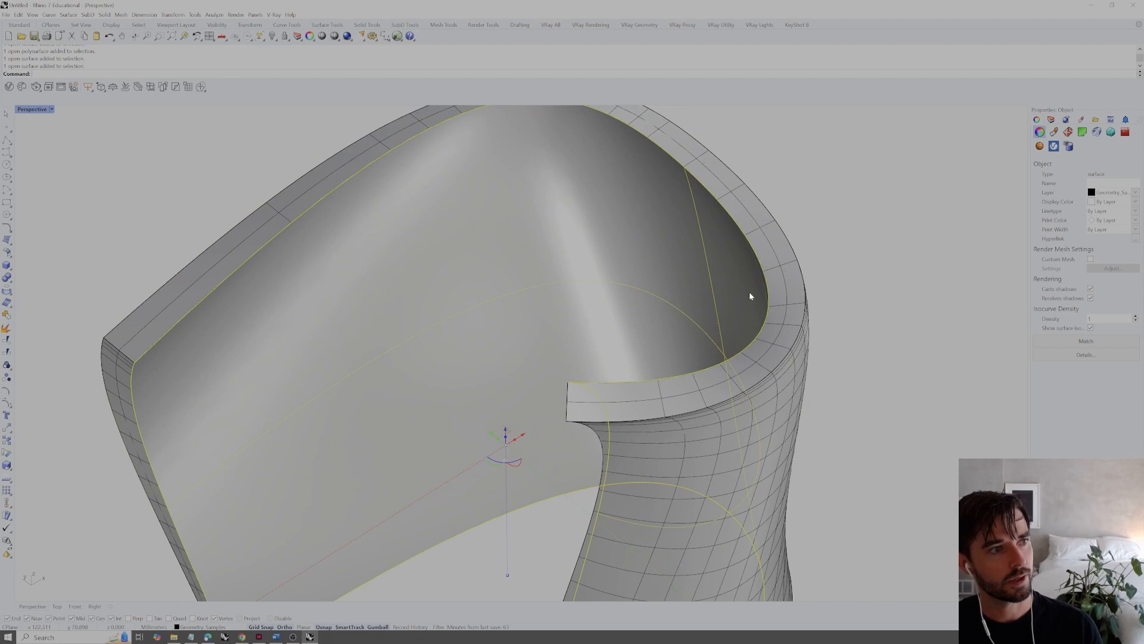
shift+click(783, 292)
shift+click(773, 413)
scroll(773, 413, down, 5)
right_drag(772, 414, 752, 361)
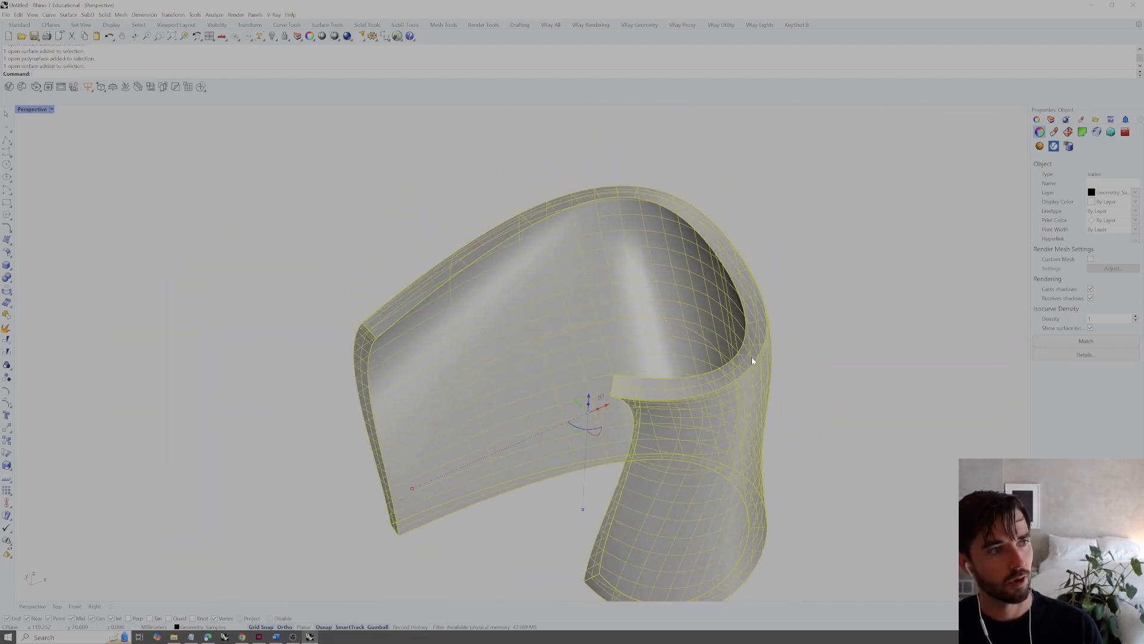
text(jo)
key(Return)
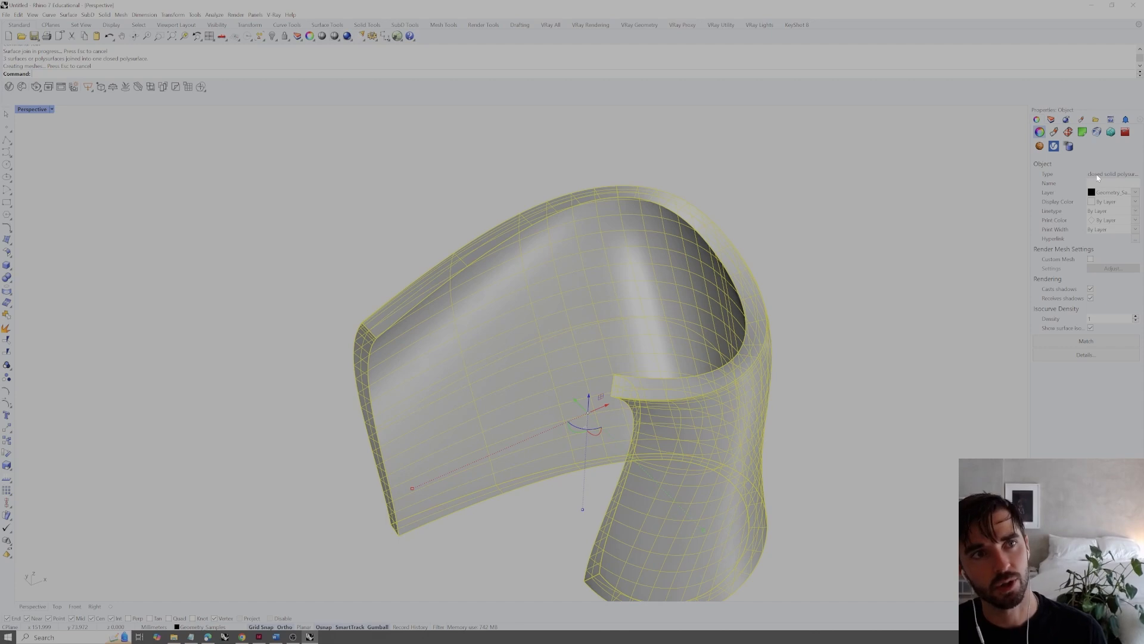
Check the geometry description in the joined shell's object details, close it, and view the shell from another angle
click(1077, 355)
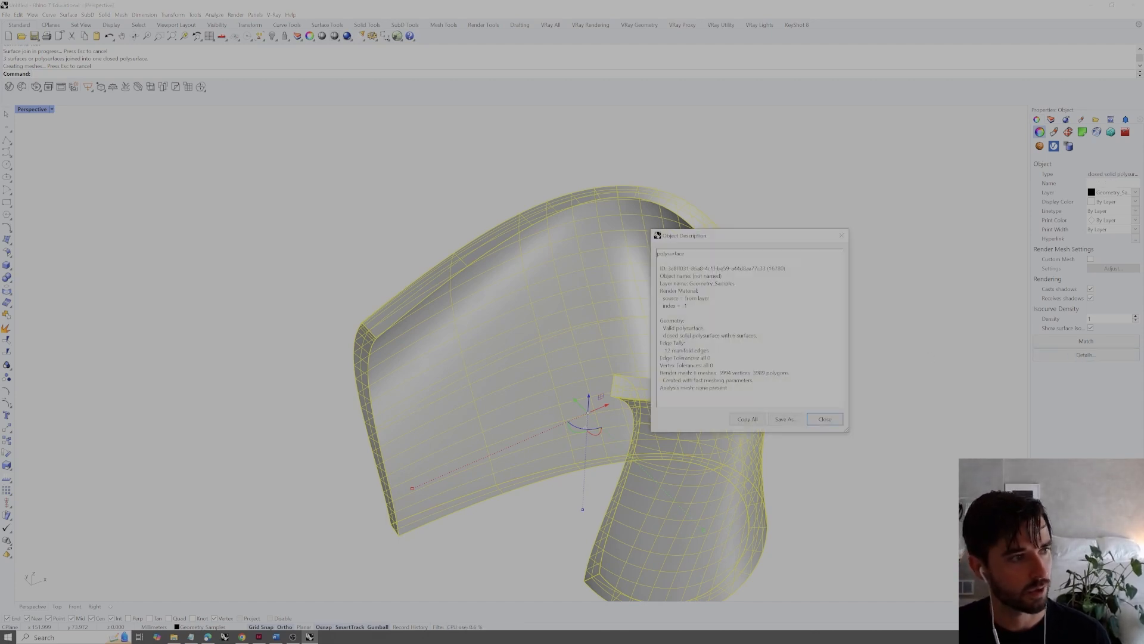
drag(664, 335, 749, 336)
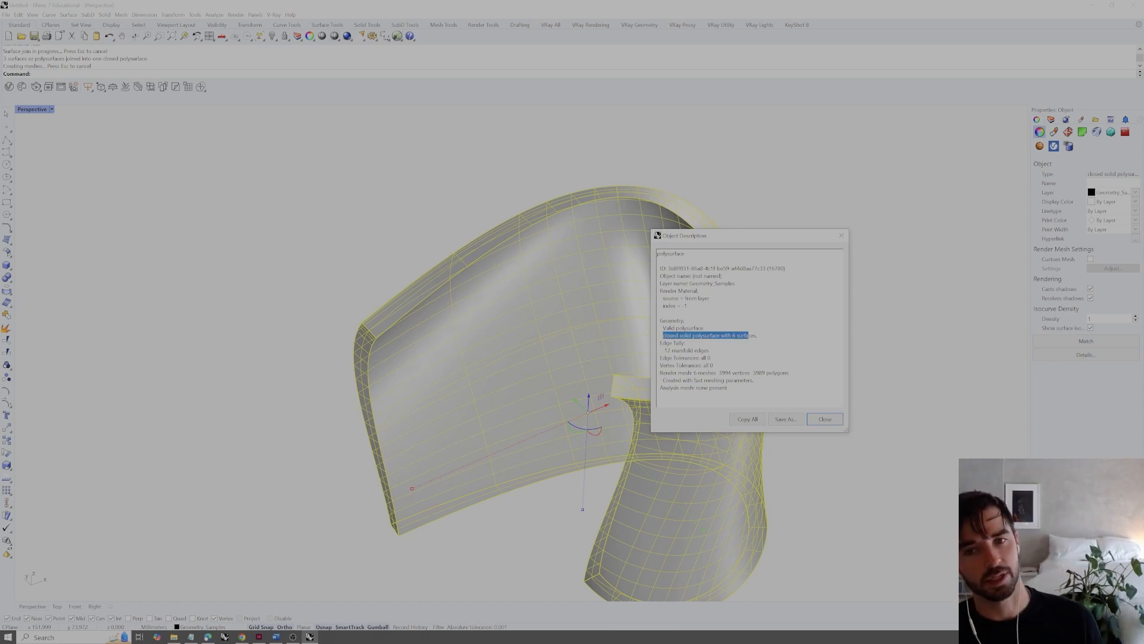
click(825, 419)
right_drag(738, 422, 752, 359)
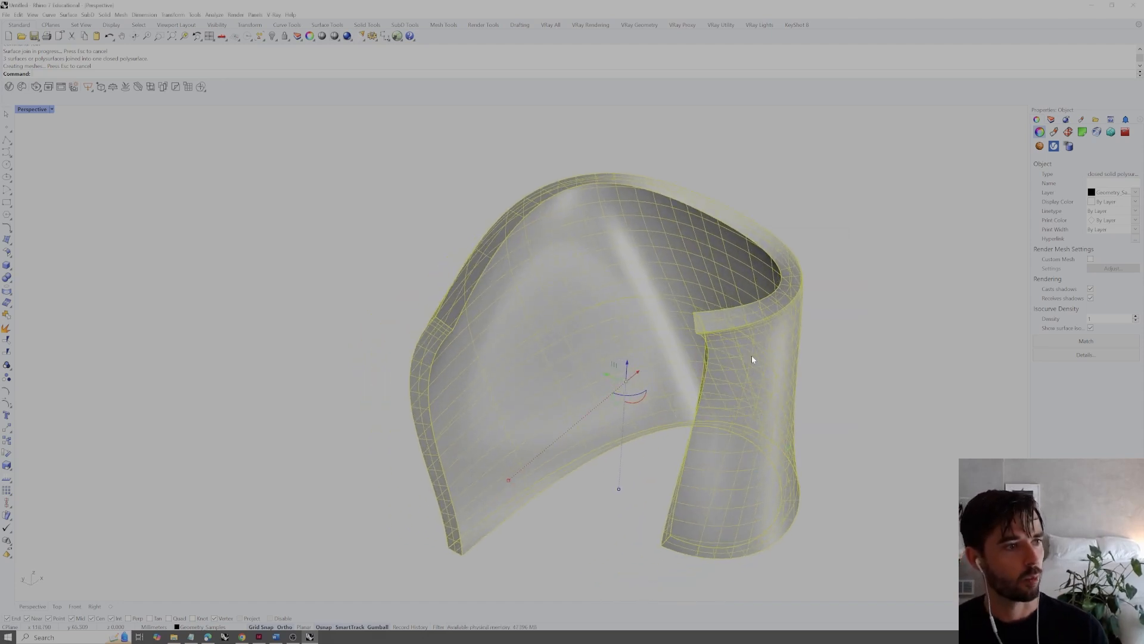
Examine the closed shell's rim and walls from above and below, and clear its selection
right_drag(564, 220, 472, 262)
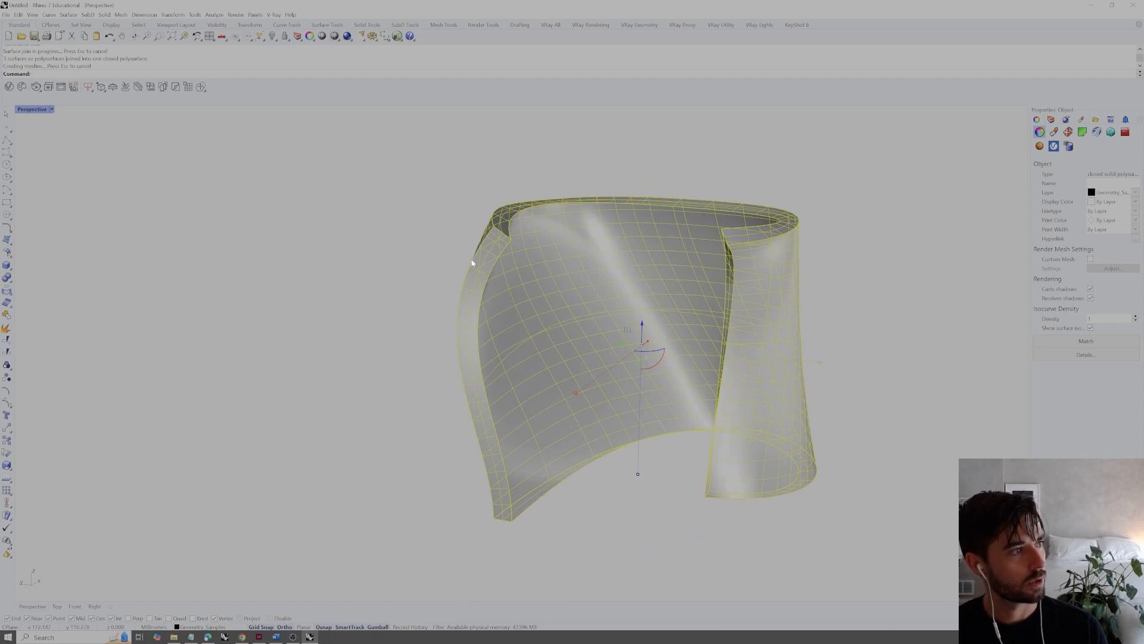
right_drag(713, 328, 718, 301)
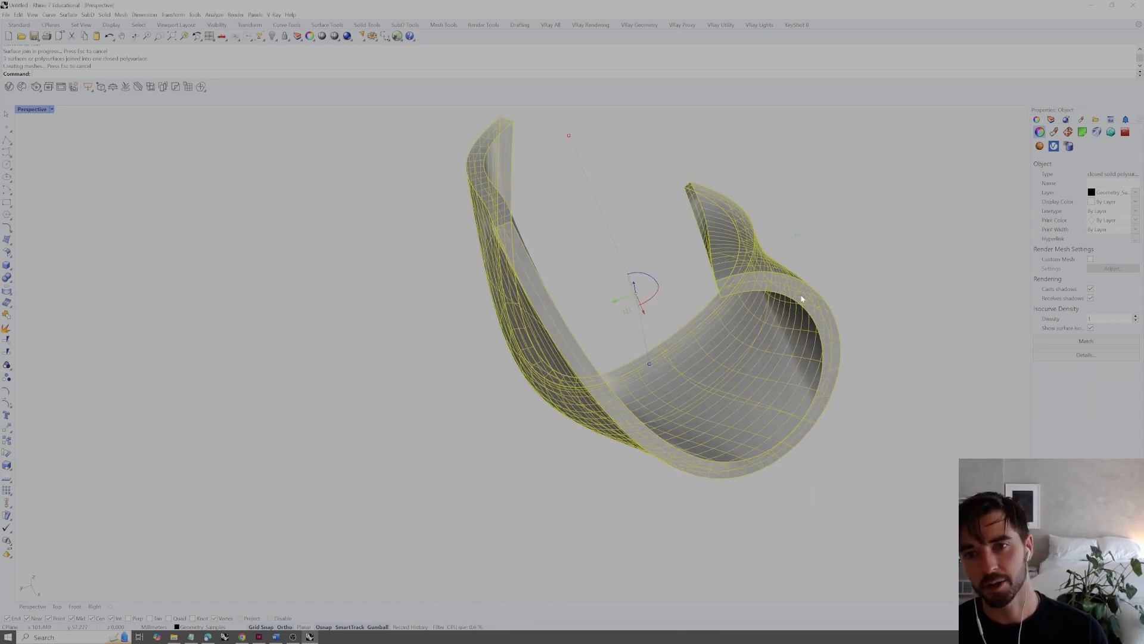
right_drag(801, 298, 766, 388)
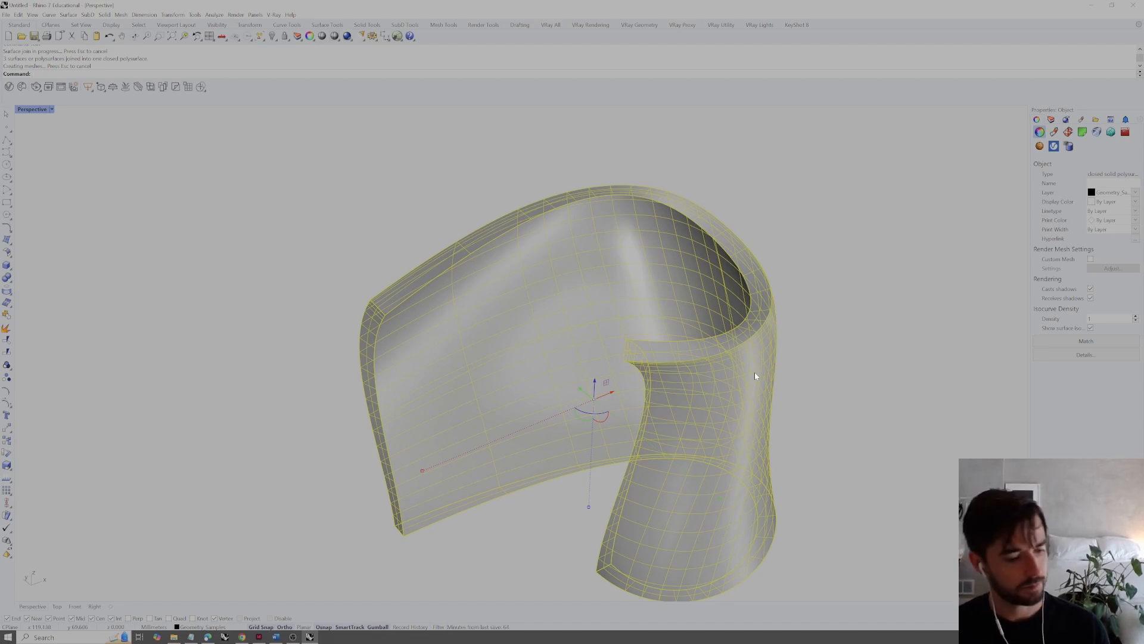
click(808, 375)
click(634, 354)
click(824, 368)
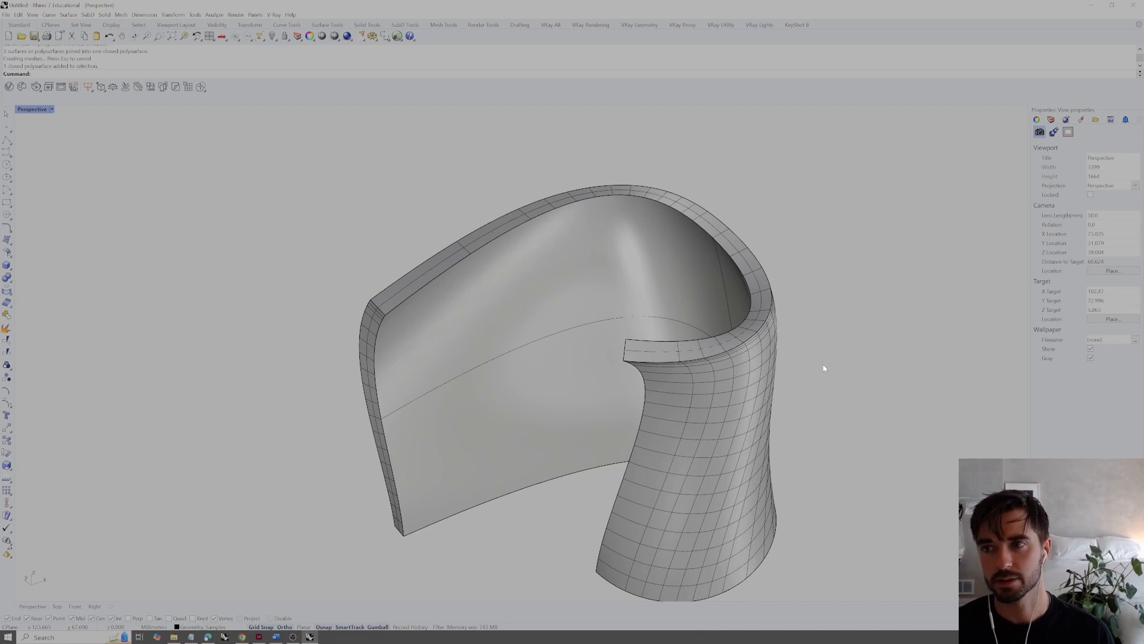
Create a solid sphere with a radius of 10 mm in the free space in front of the shell
scroll(747, 359, down, 4)
right_drag(747, 359, 679, 396)
scroll(681, 376, down, 4)
scroll(702, 376, down, 3)
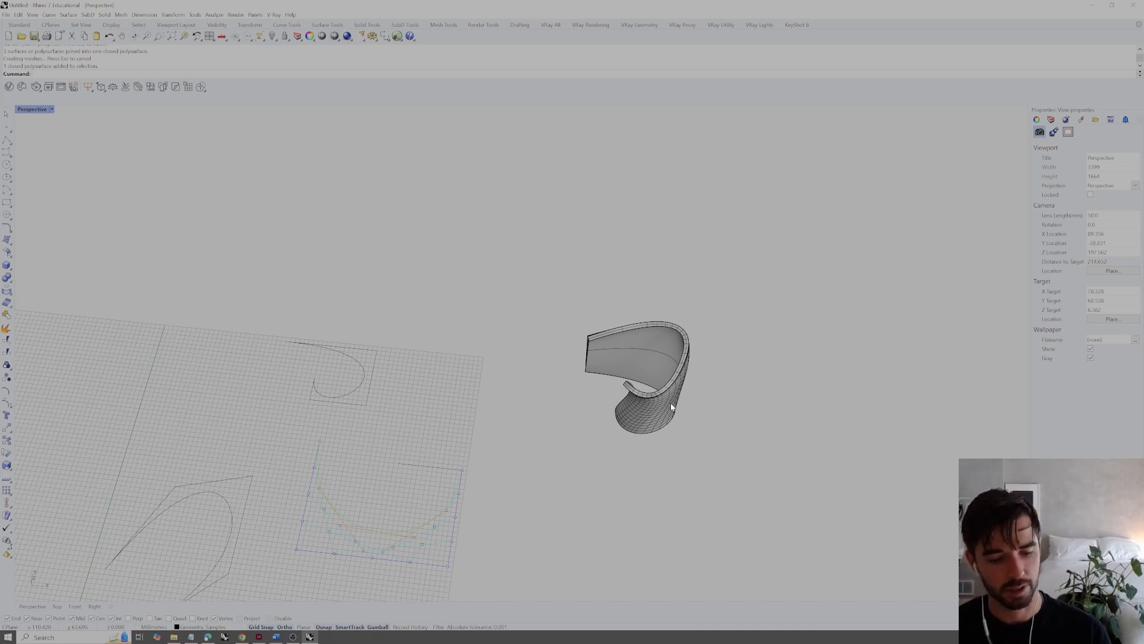
shift+right_drag(687, 404, 643, 377)
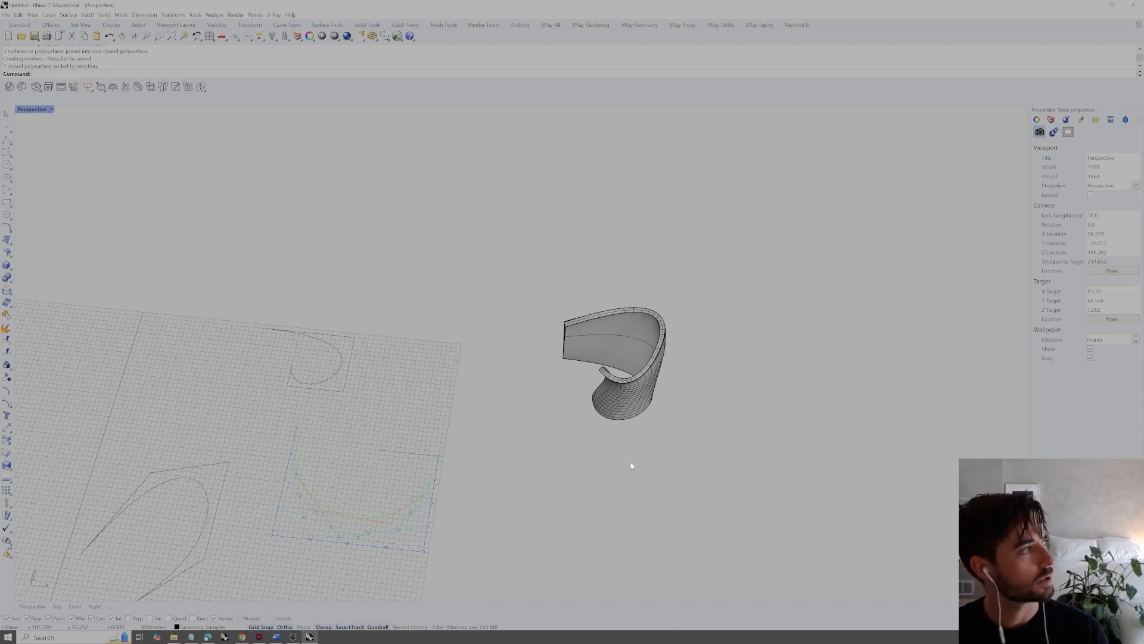
text(Sphere)
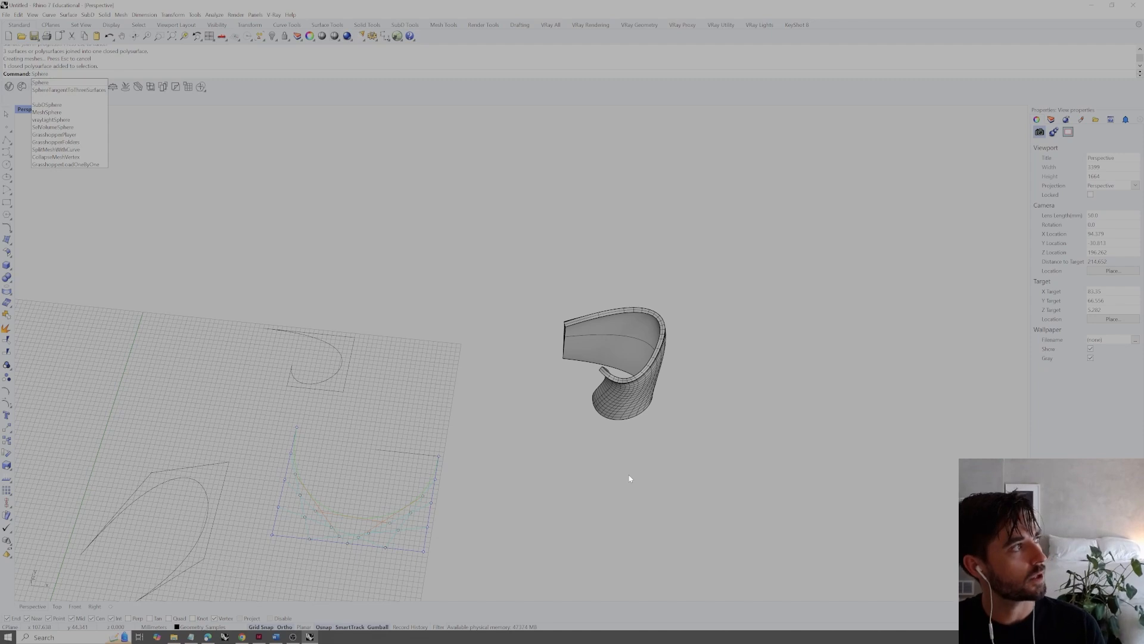
key(Return)
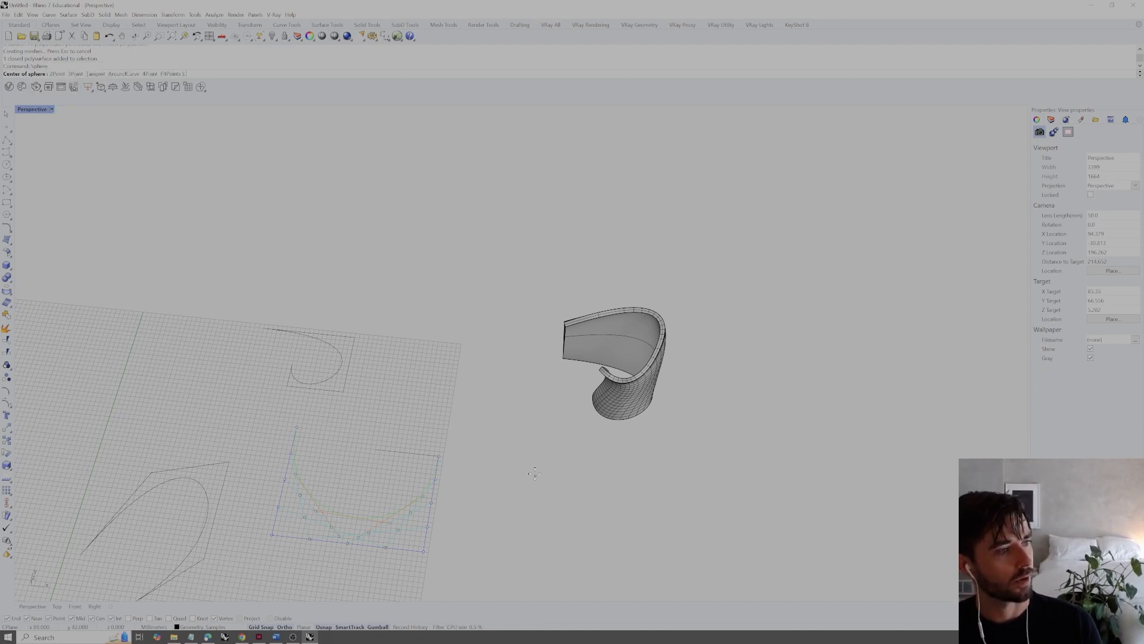
click(529, 493)
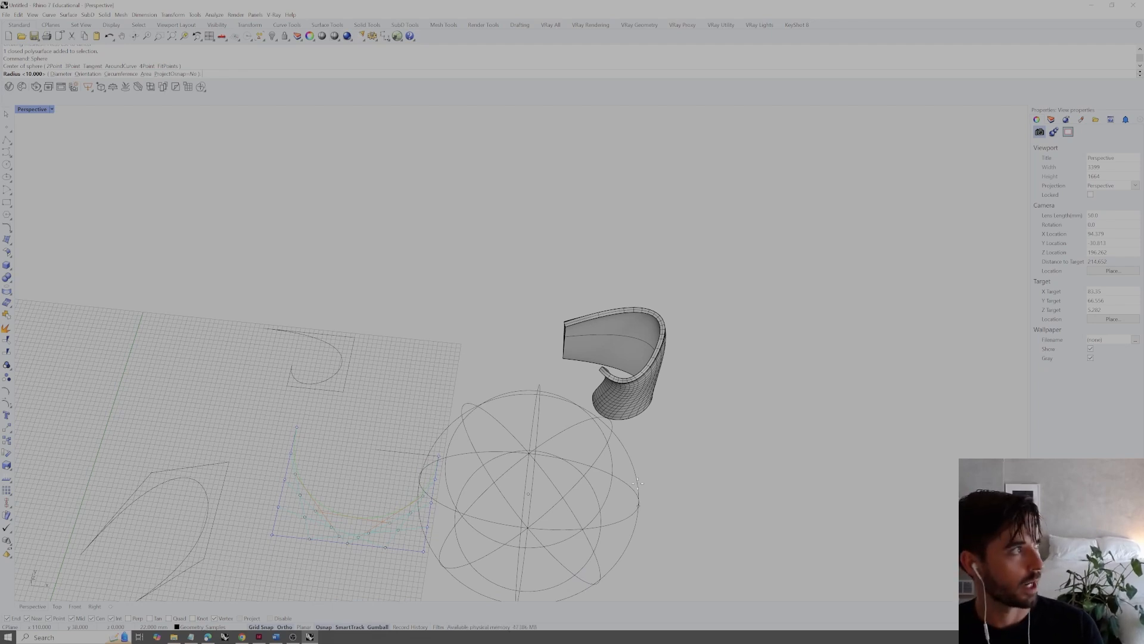
text(10)
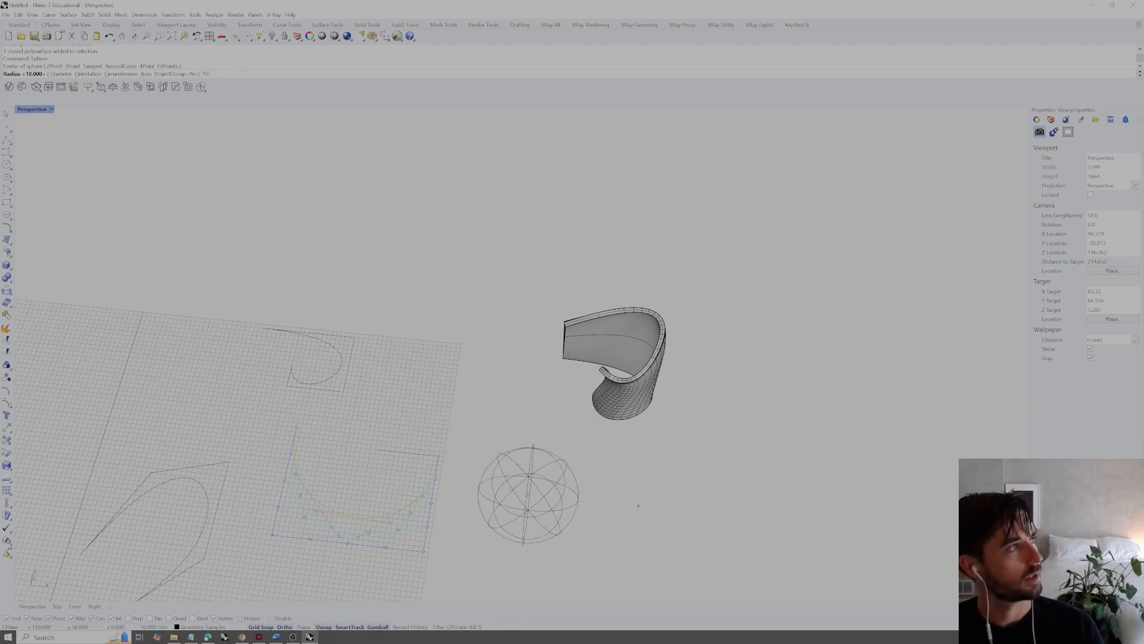
key(Return)
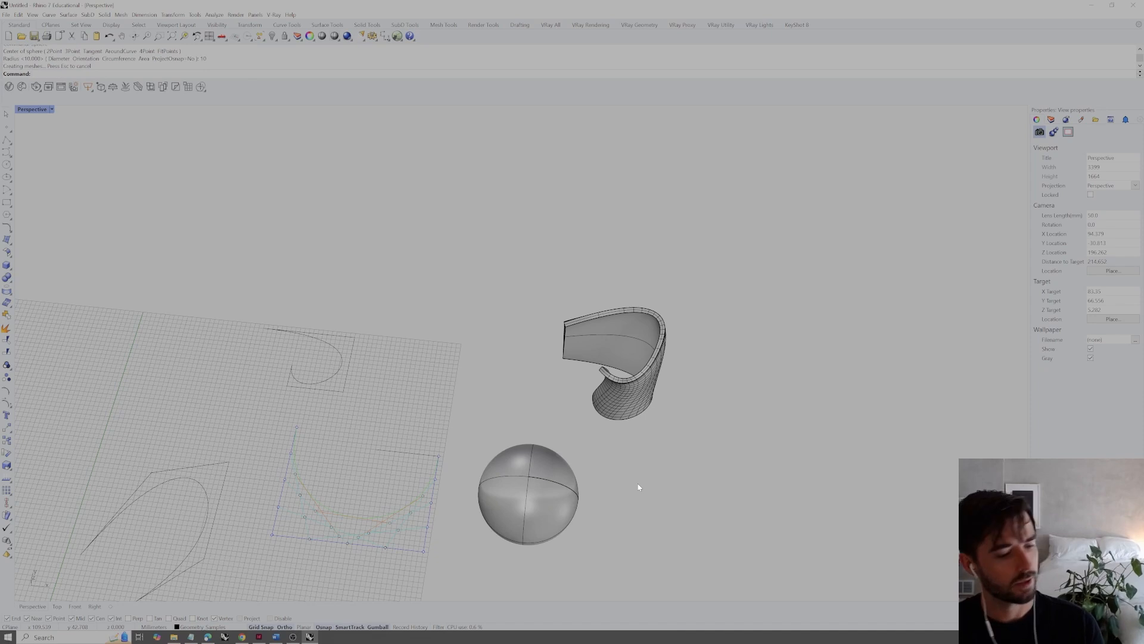
Draw a solid rectangular box freehand beside the sphere, wider than it is tall
right_drag(624, 491, 553, 464)
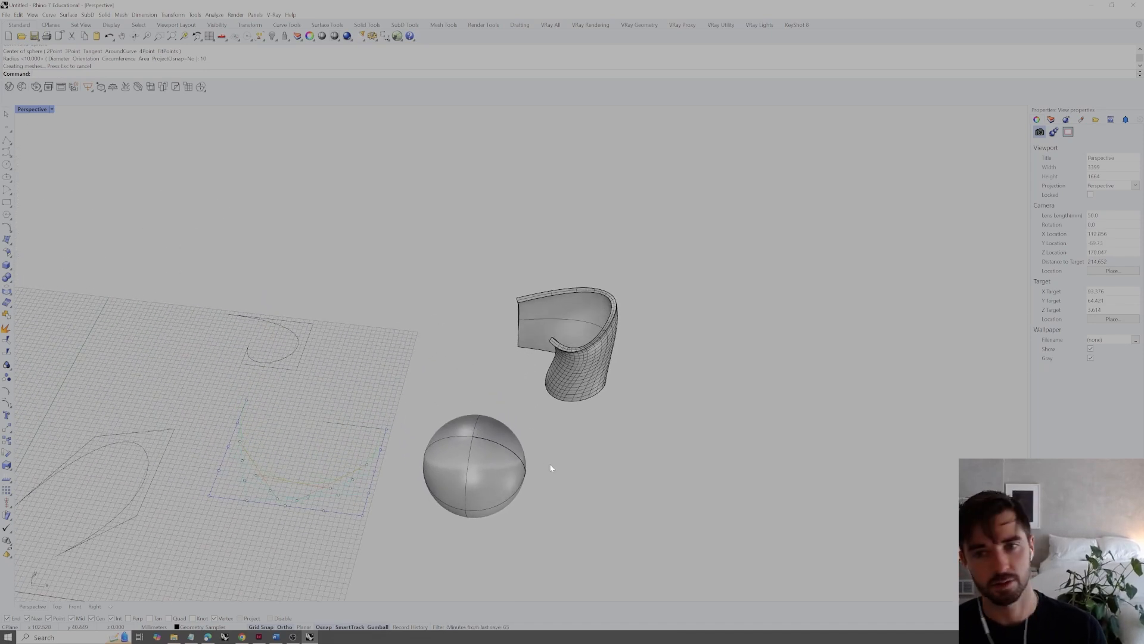
shift+right_drag(597, 478, 574, 483)
text(box)
key(Return)
click(529, 541)
click(674, 482)
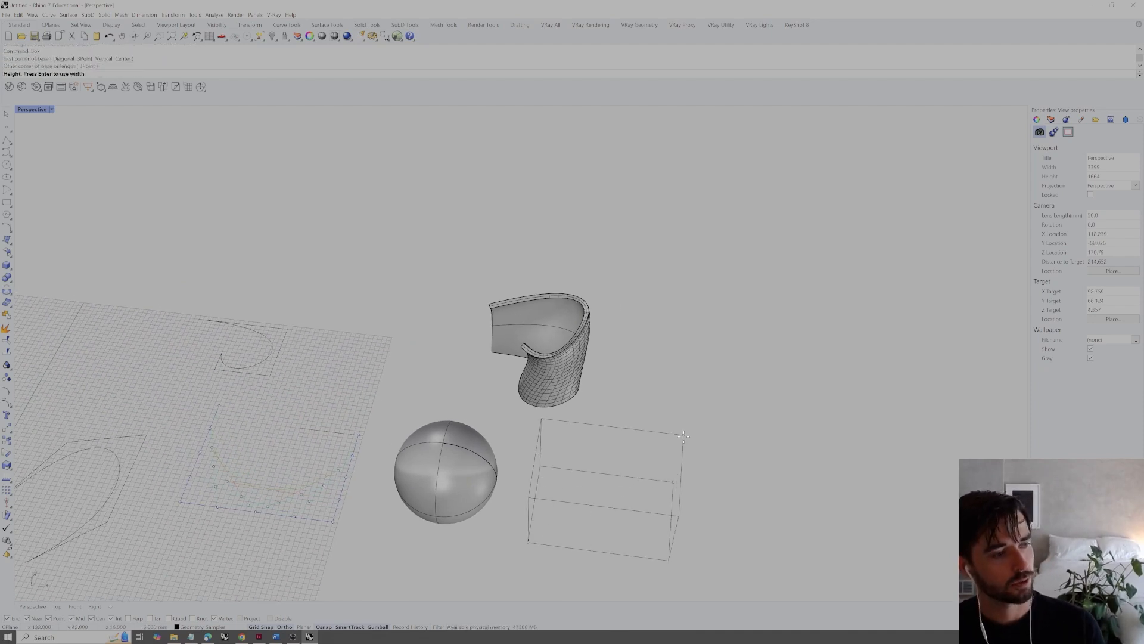
click(683, 435)
mouse_move(683, 436)
right_down()
mouse_move(667, 417)
mouse_move(688, 403)
right_up()
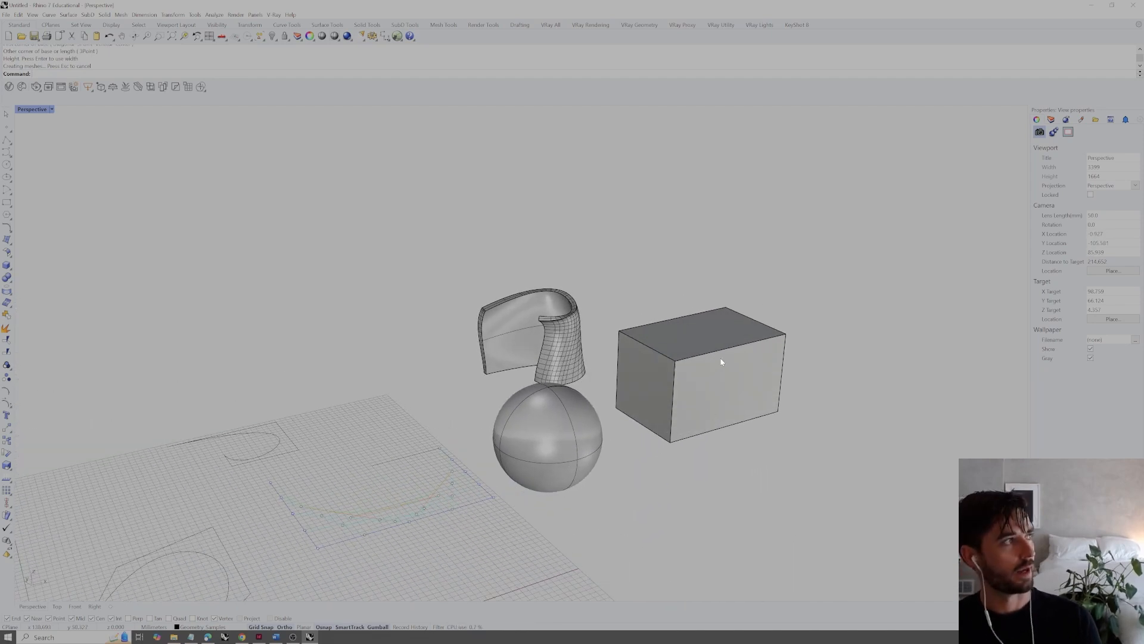
Create a solid cone beside the box with a base radius of 10 mm and a height of 20 mm
right_drag(721, 362, 578, 379)
right_drag(626, 345, 644, 402)
scroll(654, 384, down, 2)
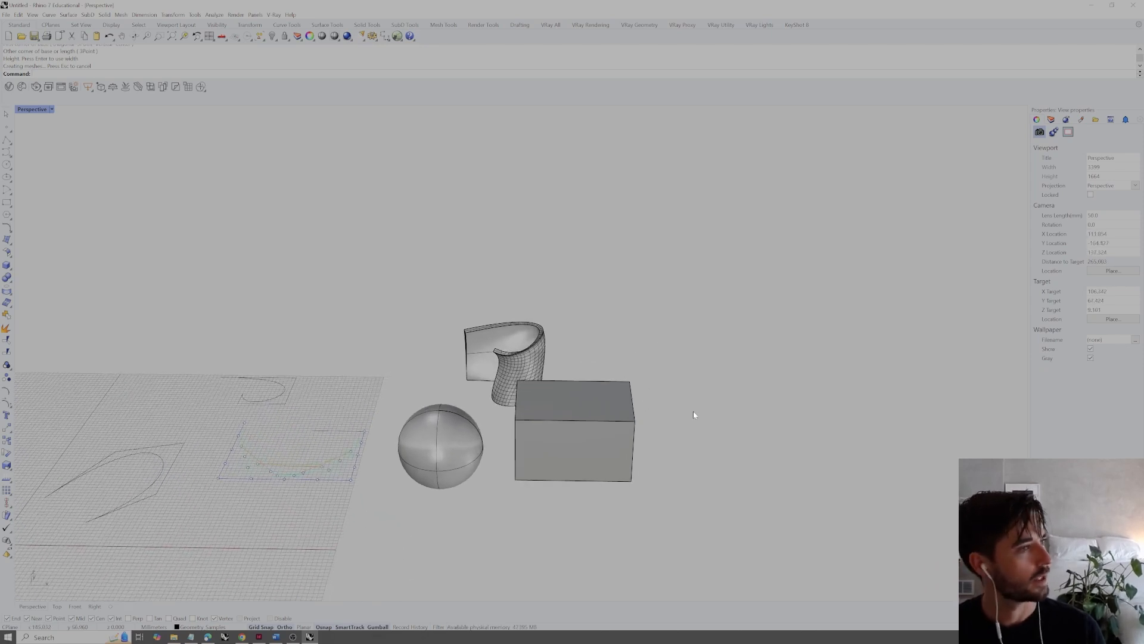
text(Cone)
key(Return)
click(727, 462)
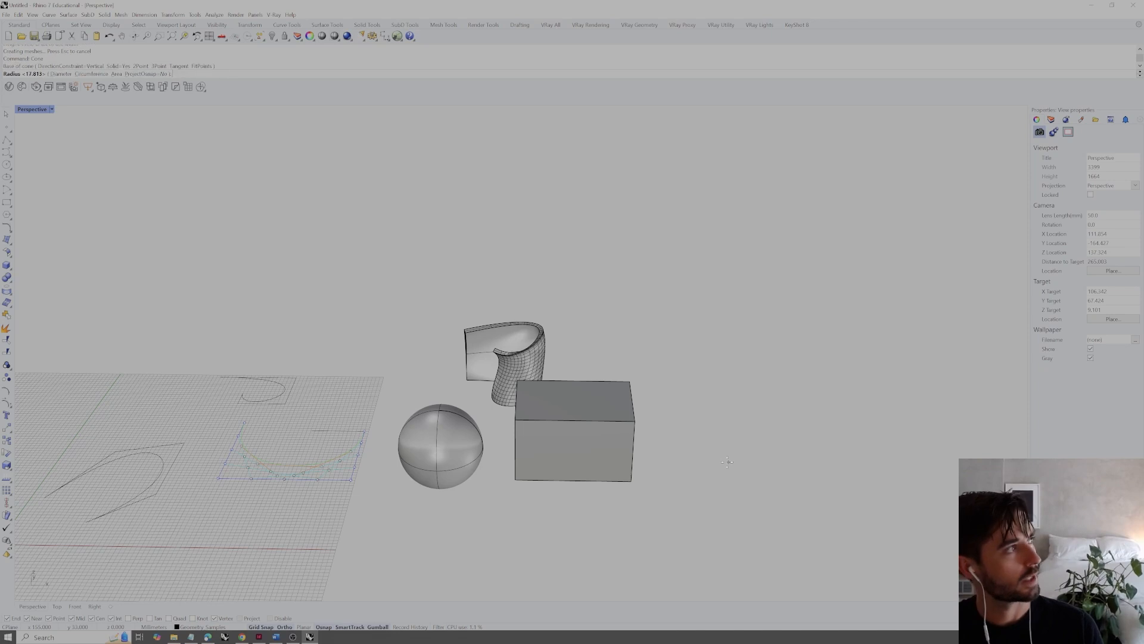
text(10)
key(Return)
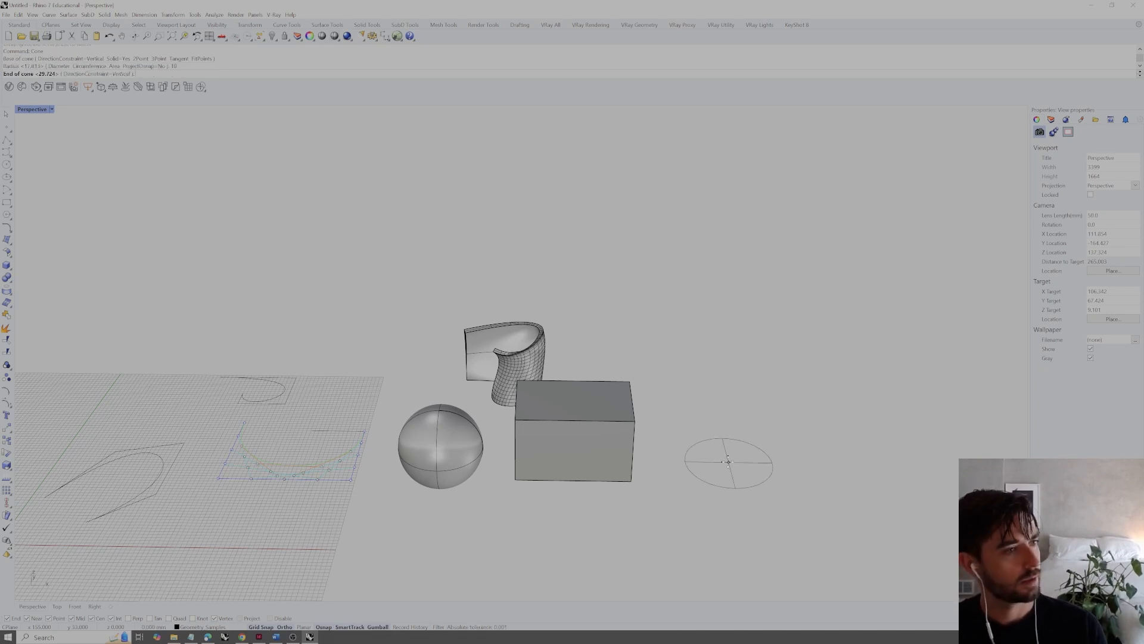
text(20)
key(Return)
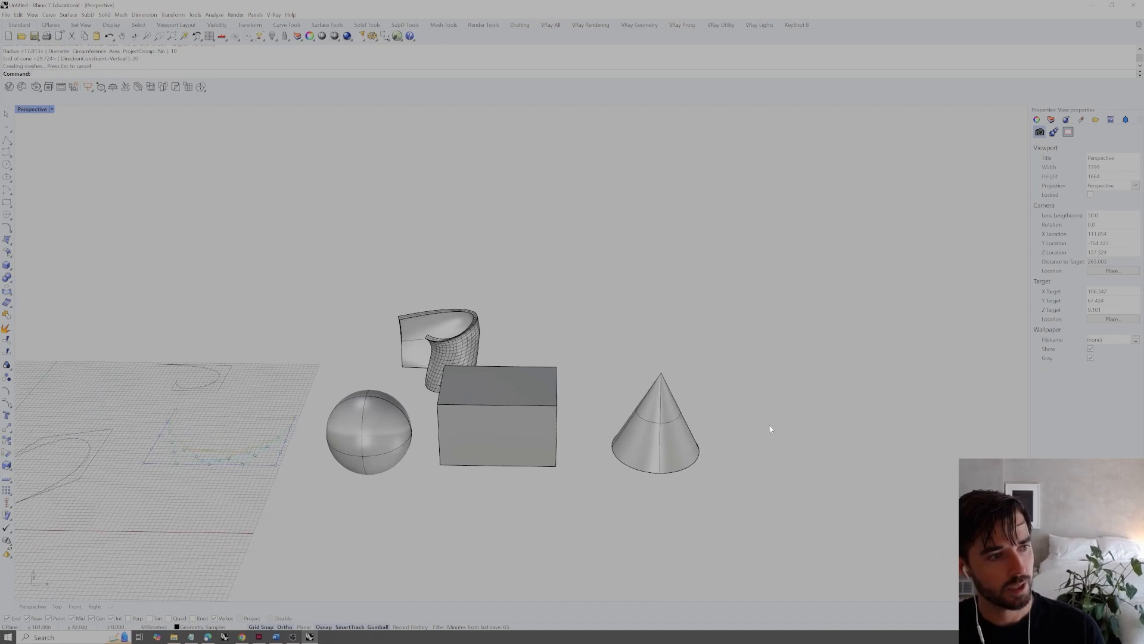
Draw a truncated cone freehand next to the cone, with a wide base and a narrower top
text(Tcone)
key(Return)
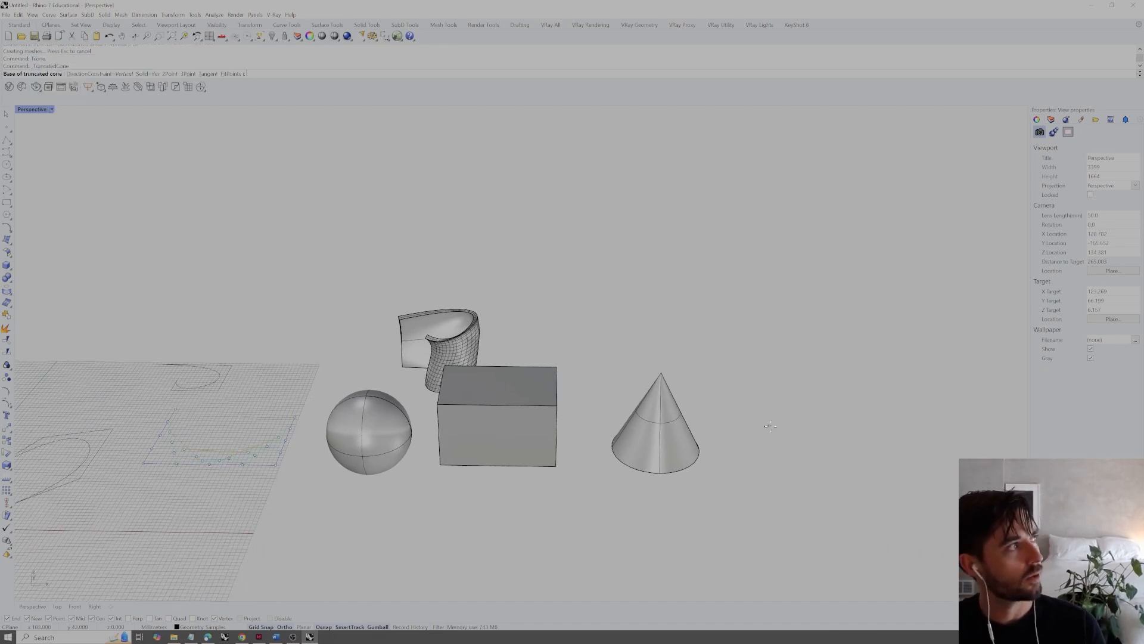
click(750, 461)
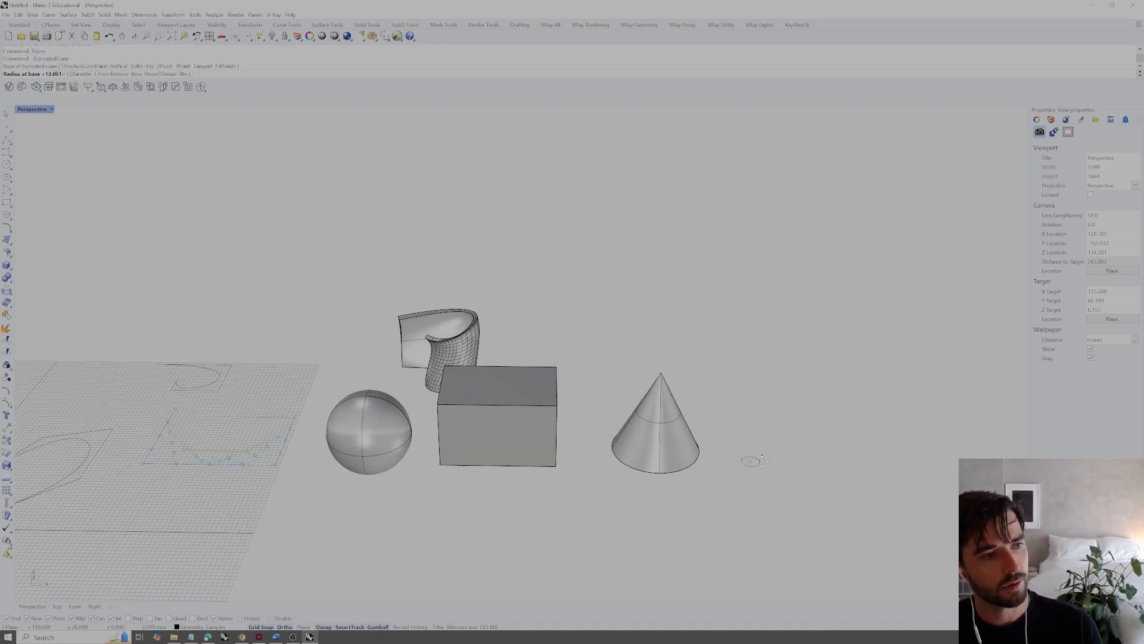
click(801, 460)
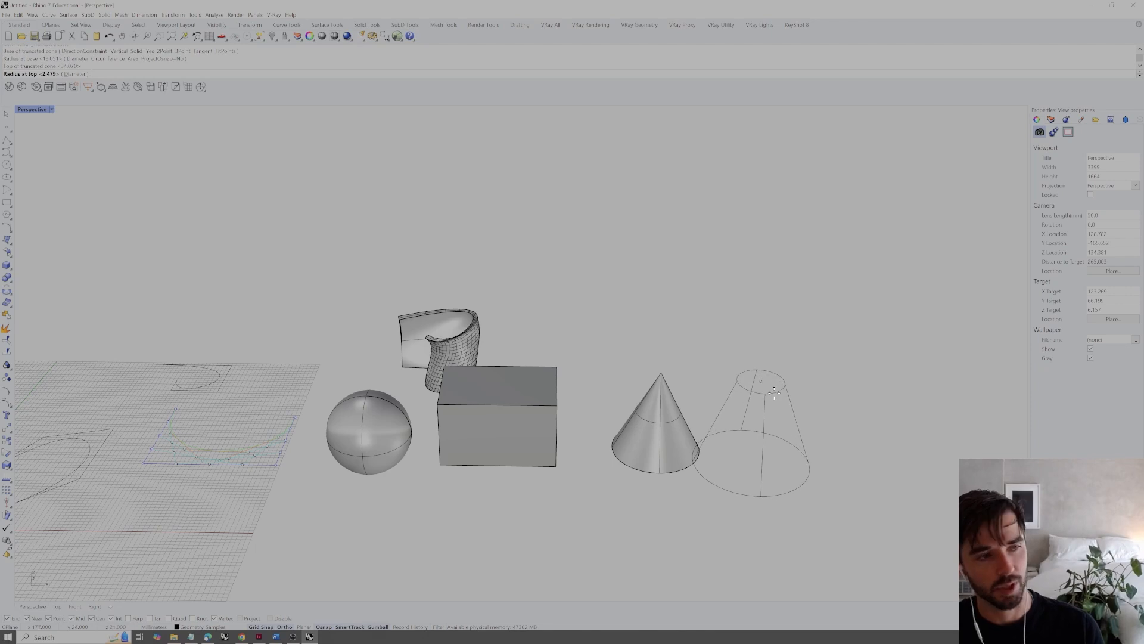
click(780, 384)
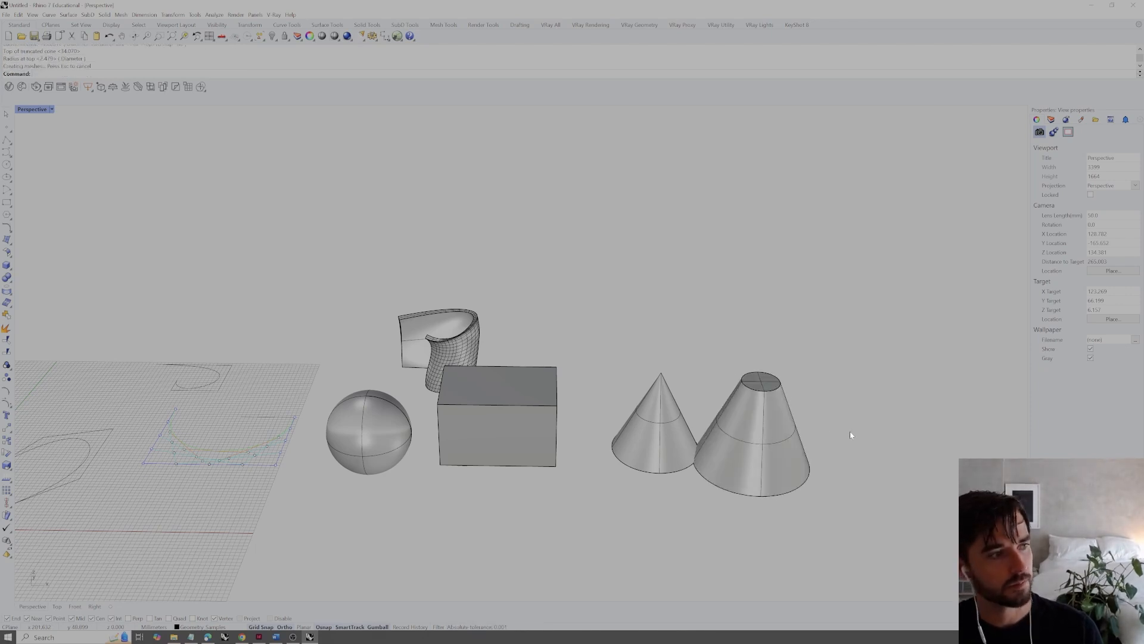
Draw a four-sided pyramid freehand at the end of the row, beyond the truncated cone
shift+right_drag(850, 434, 790, 433)
text(pyramid)
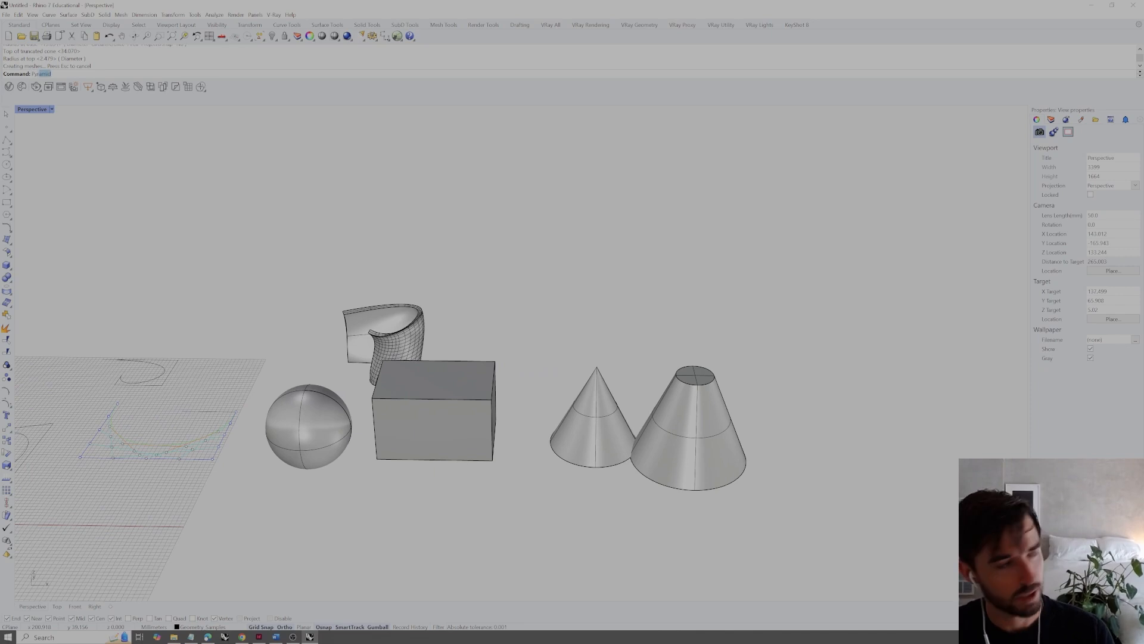
key(Return)
click(832, 463)
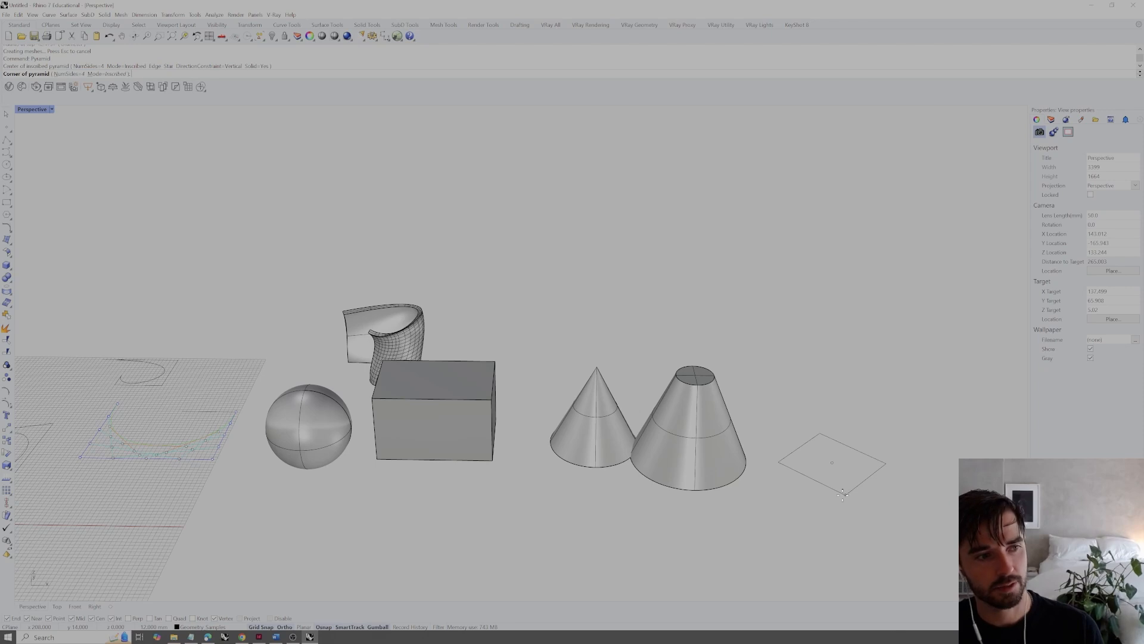
click(843, 490)
click(857, 426)
right_drag(857, 426, 863, 459)
Select the row of primitives, clear it, and move the cone toward the box so it stands clear of the truncated cone
scroll(854, 454, down, 4)
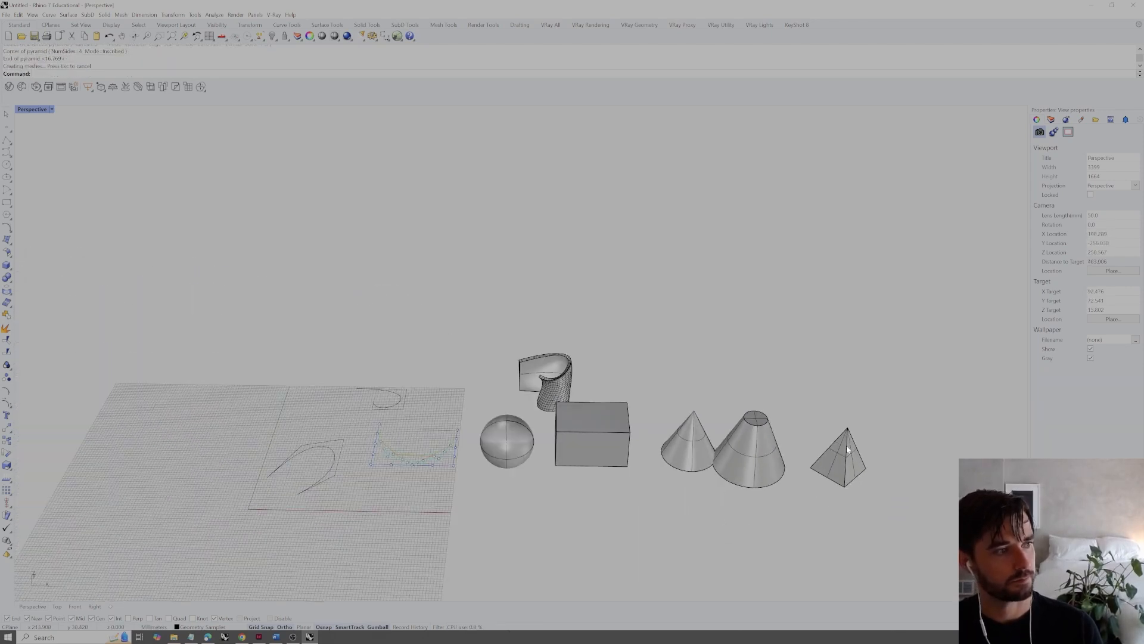
drag(795, 515, 483, 448)
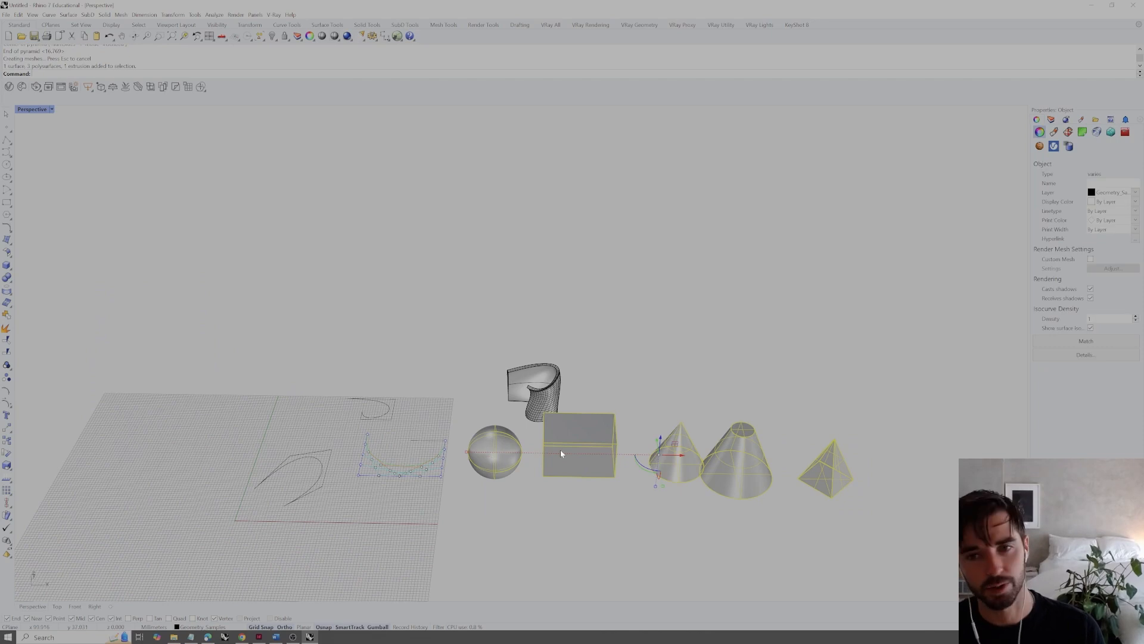
right_drag(647, 452, 652, 477)
click(672, 450)
click(666, 475)
drag(688, 477, 671, 476)
click(684, 450)
right_drag(684, 450, 686, 423)
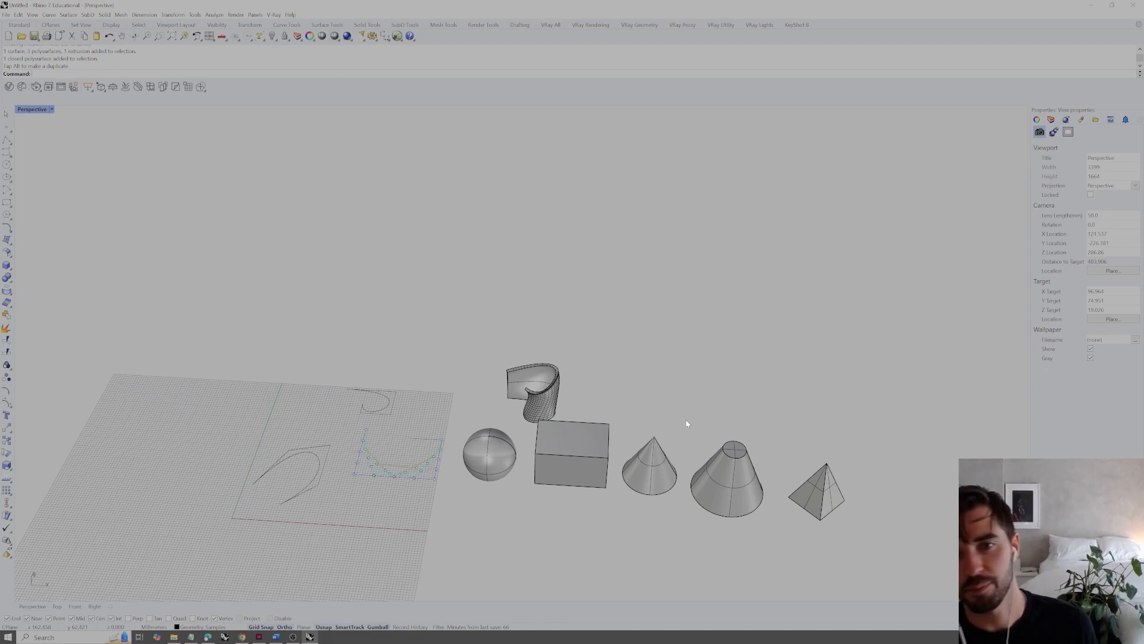
Select the shell briefly and examine its rim and inner surface up close
scroll(551, 363, up, 6)
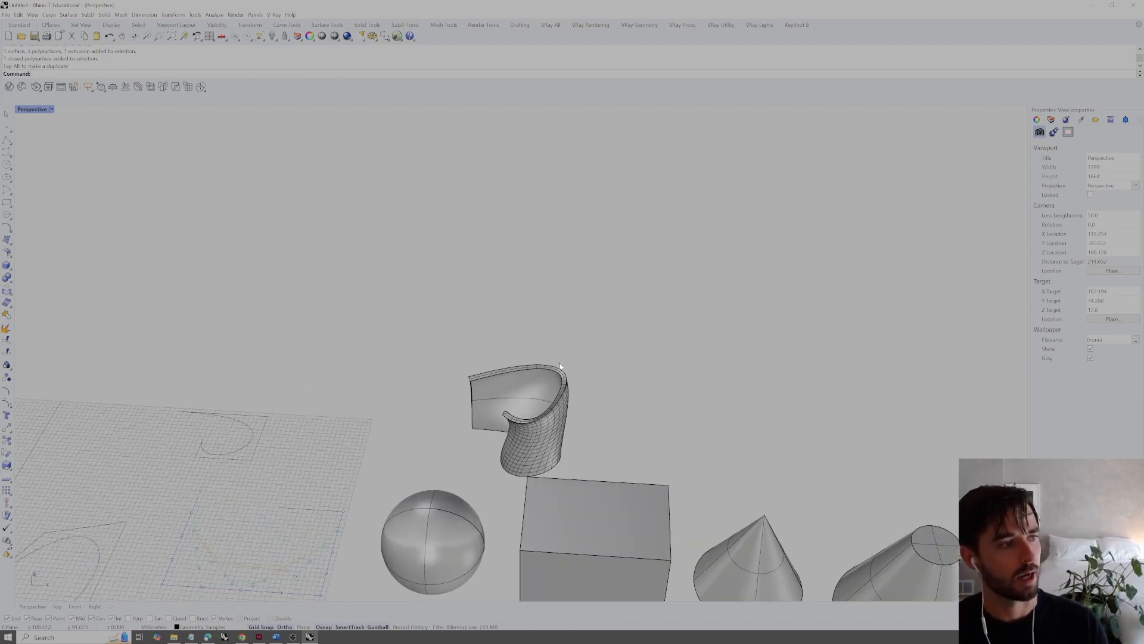
drag(563, 368, 529, 421)
right_drag(591, 417, 612, 399)
click(612, 398)
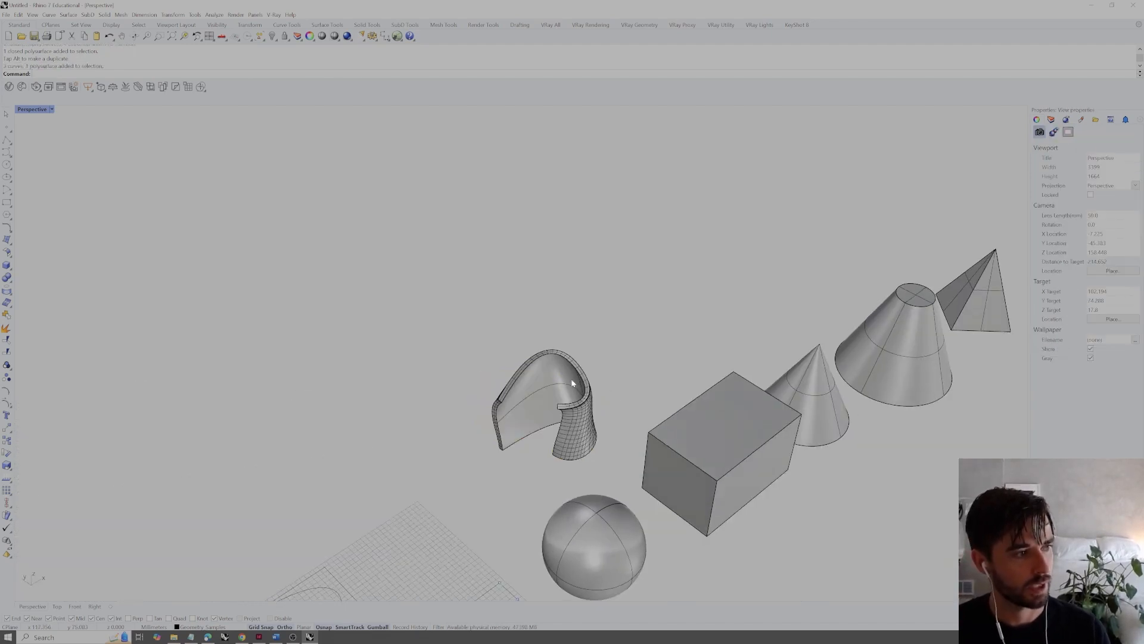
right_drag(528, 400, 561, 380)
scroll(561, 379, up, 2)
scroll(562, 382, up, 4)
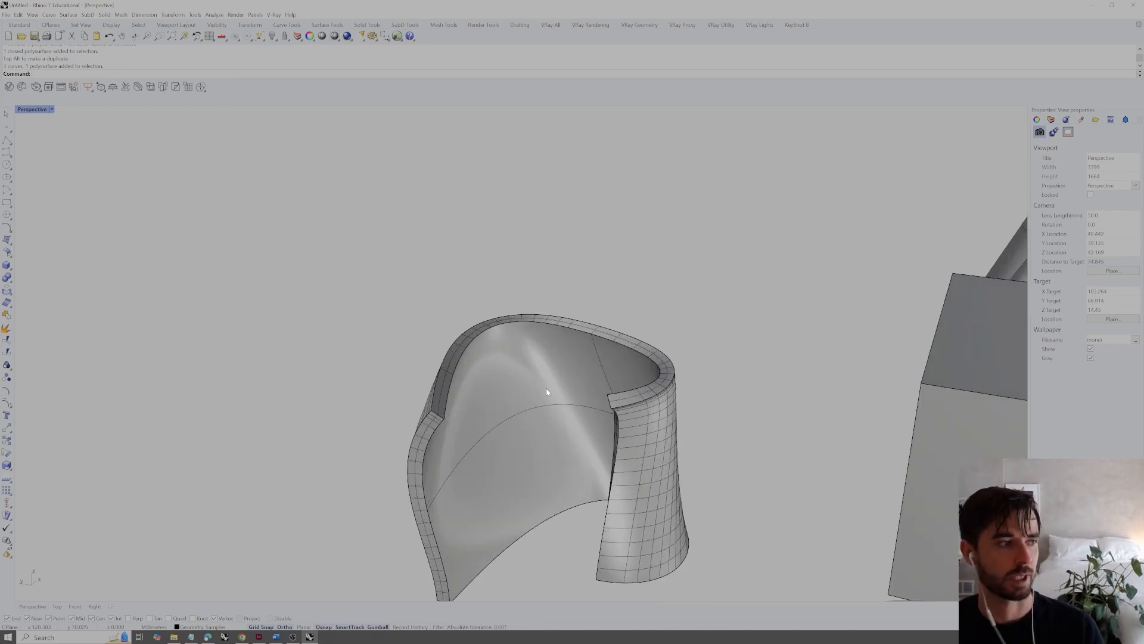
Review the shell and the five primitives together from several angles, selecting them all briefly and clearing the selection
scroll(545, 388, down, 4)
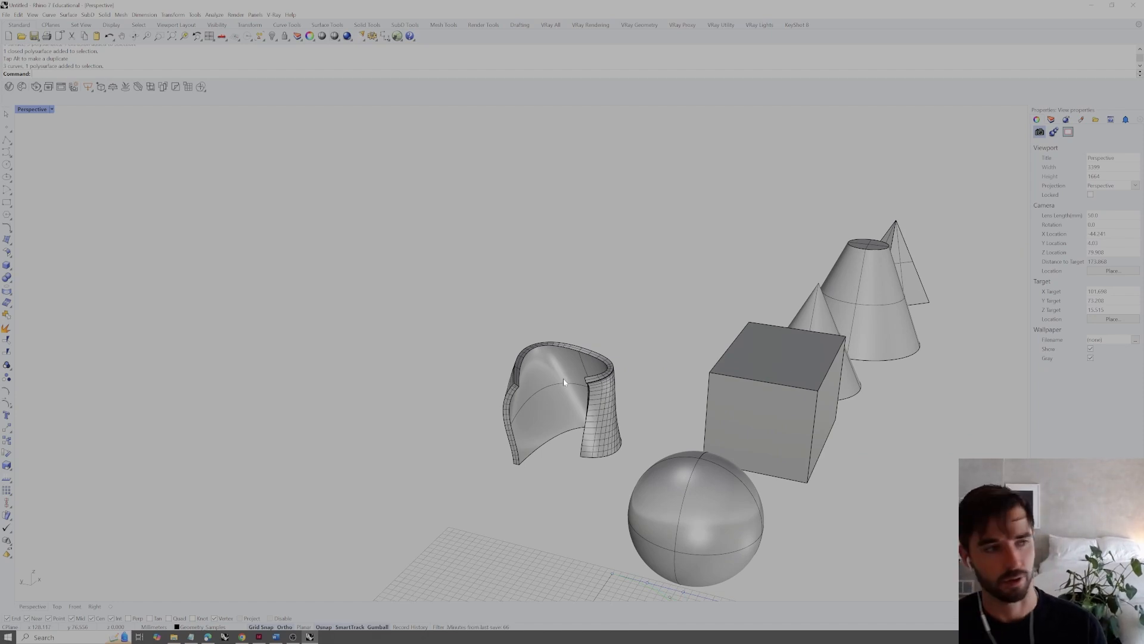
scroll(564, 378, down, 4)
right_drag(564, 378, 534, 391)
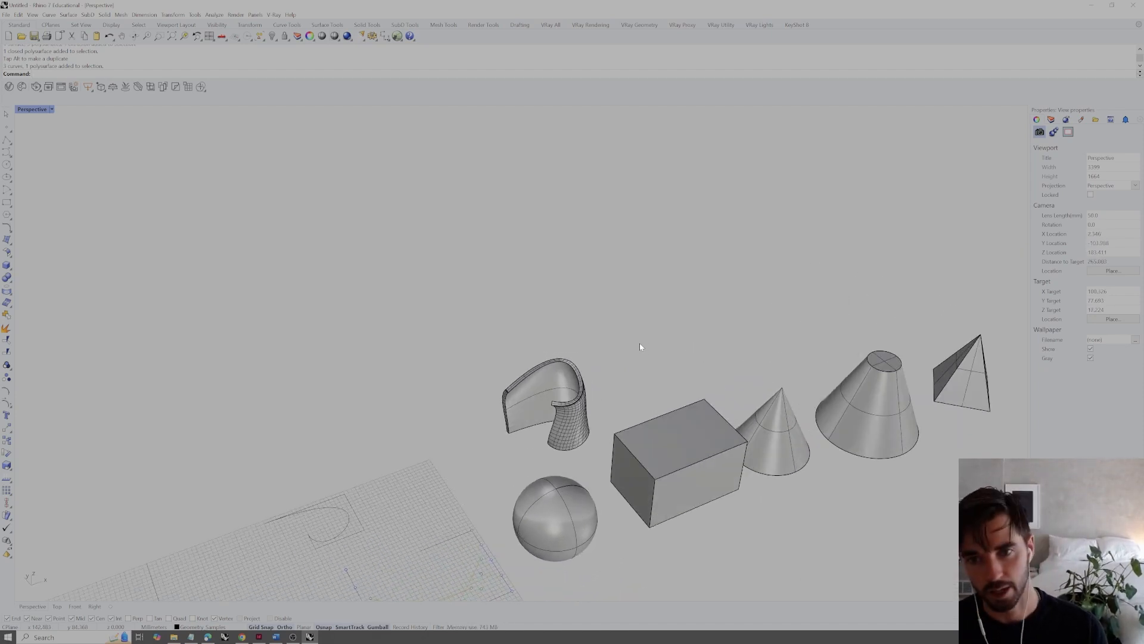
right_drag(621, 350, 605, 370)
scroll(596, 361, down, 4)
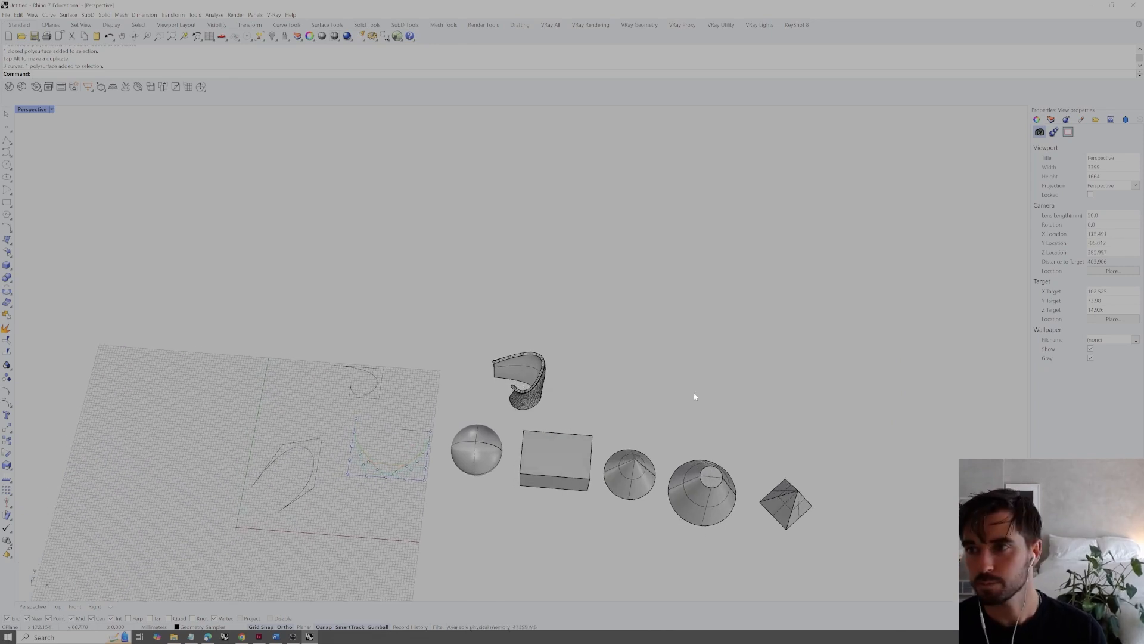
right_drag(716, 425, 757, 445)
drag(801, 480, 408, 321)
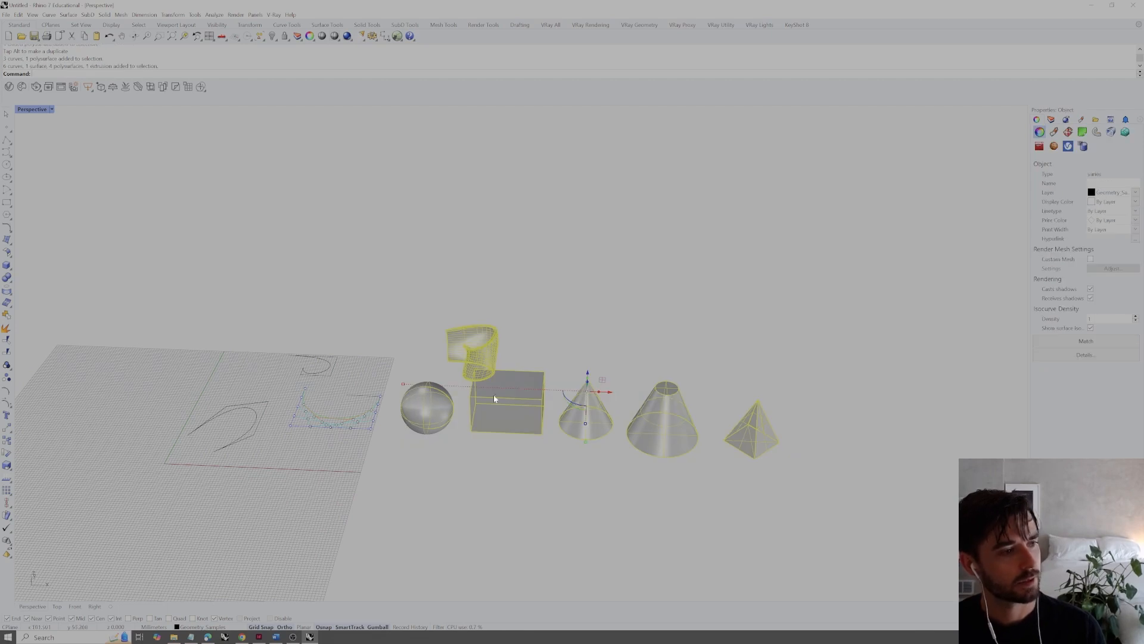
click(657, 302)
right_drag(643, 381, 634, 407)
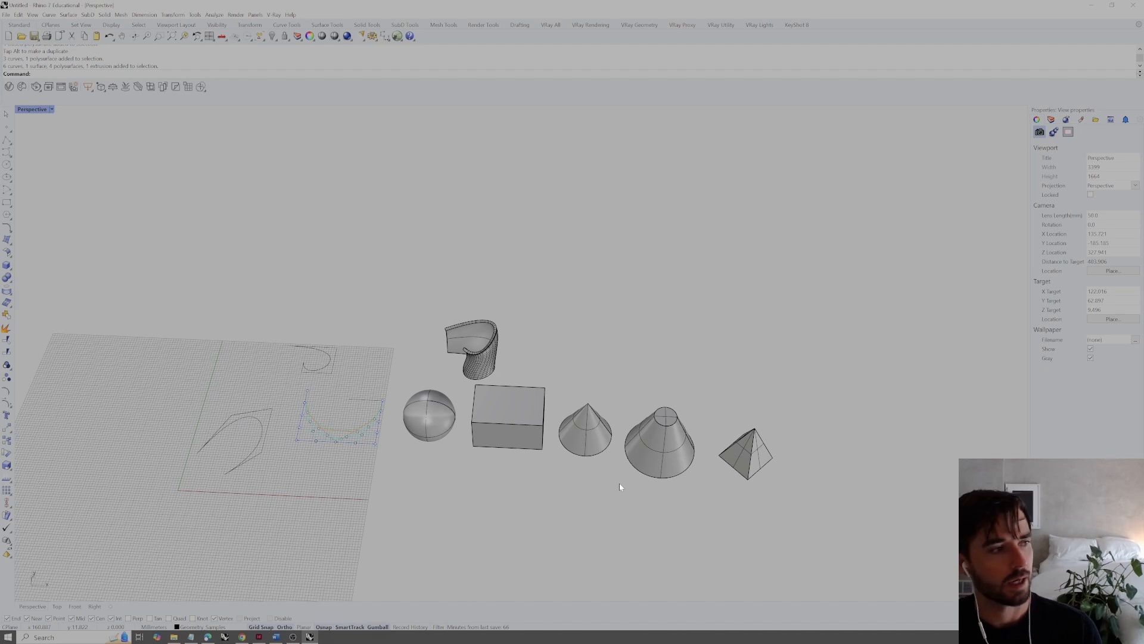
Examine the sample curves, the shell and the primitives by selecting the solids and individual curves briefly and clearing each selection
drag(848, 305, 423, 500)
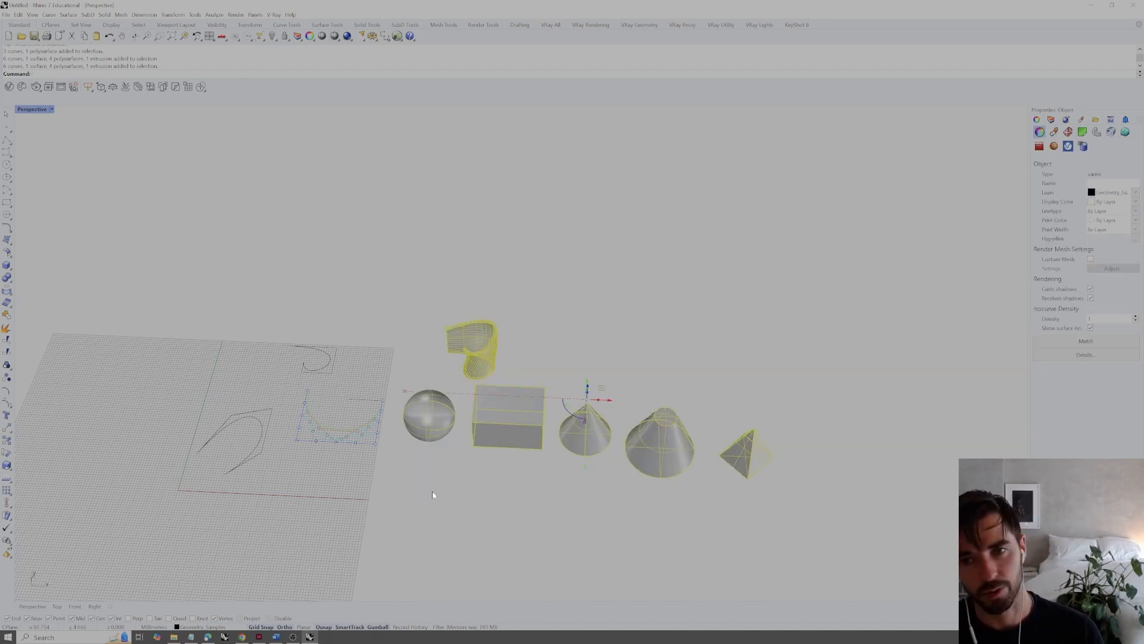
click(466, 520)
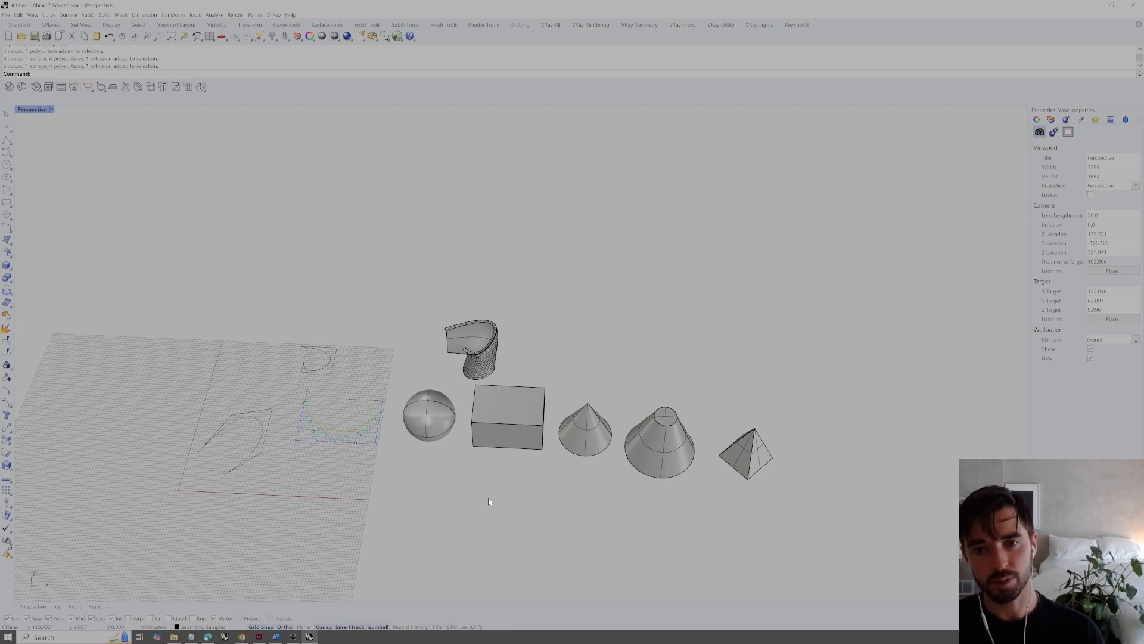
right_drag(510, 472, 512, 481)
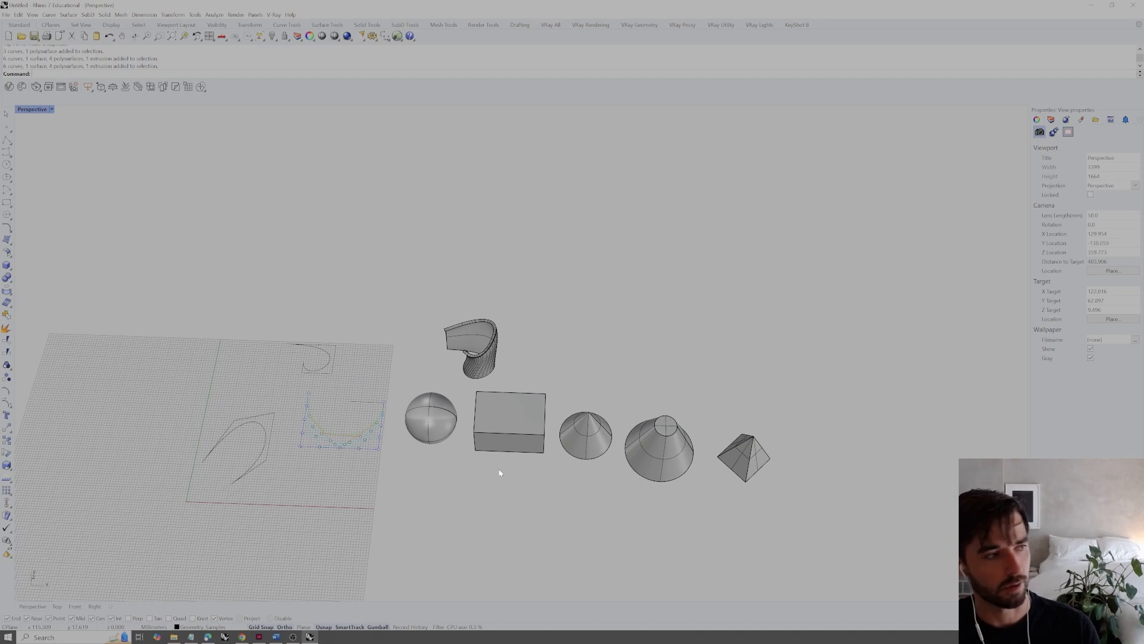
click(242, 416)
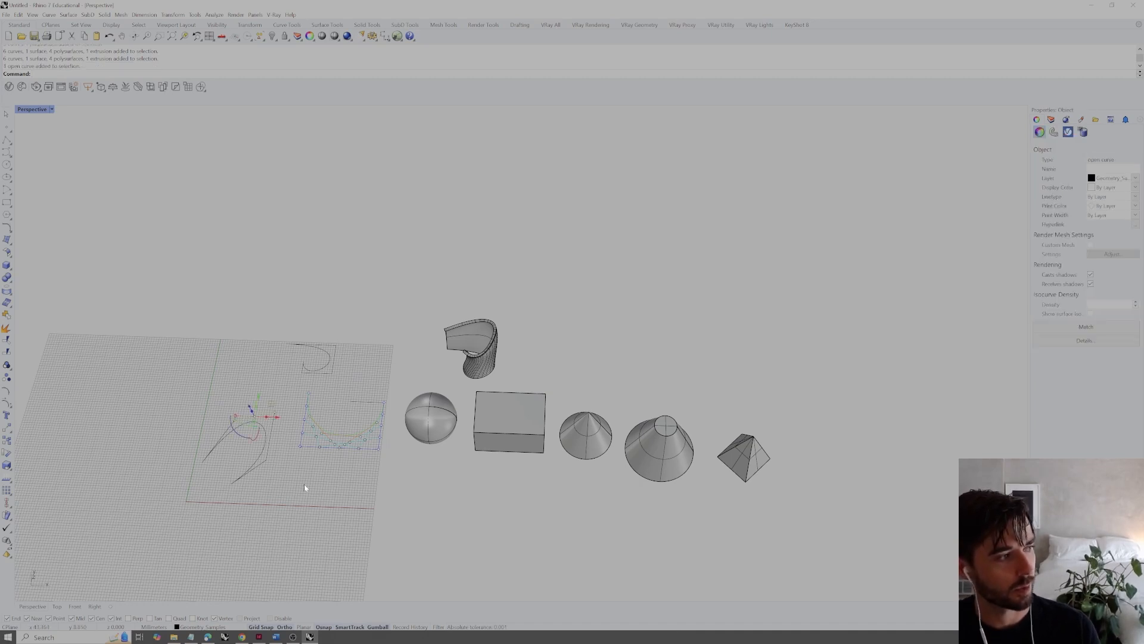
click(251, 401)
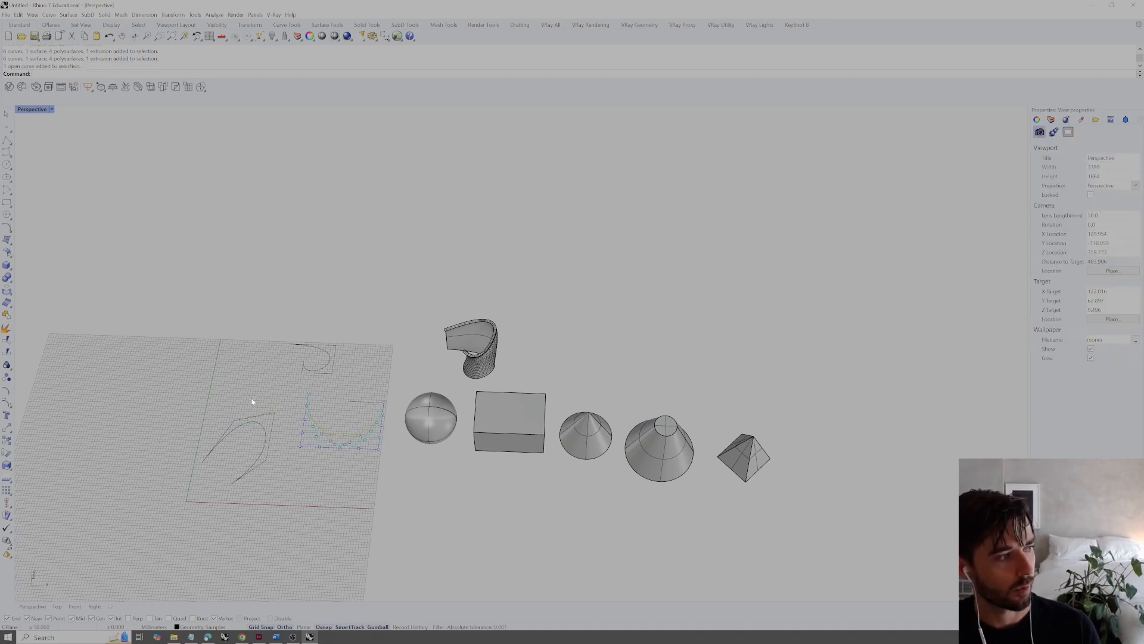
click(262, 437)
drag(761, 511, 425, 319)
click(248, 435)
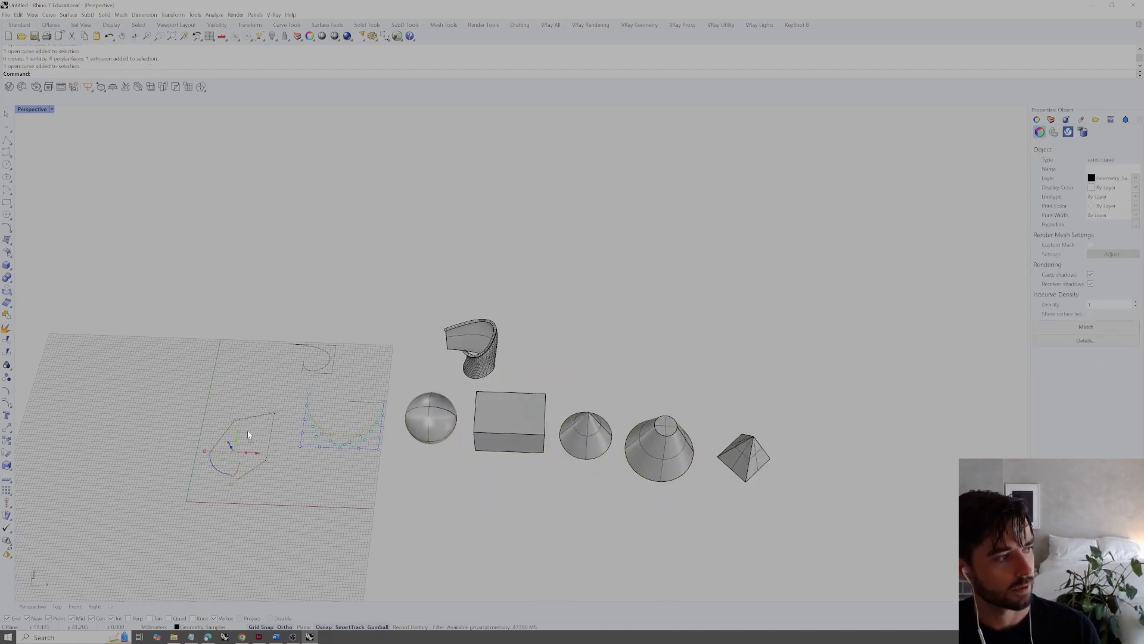
click(435, 496)
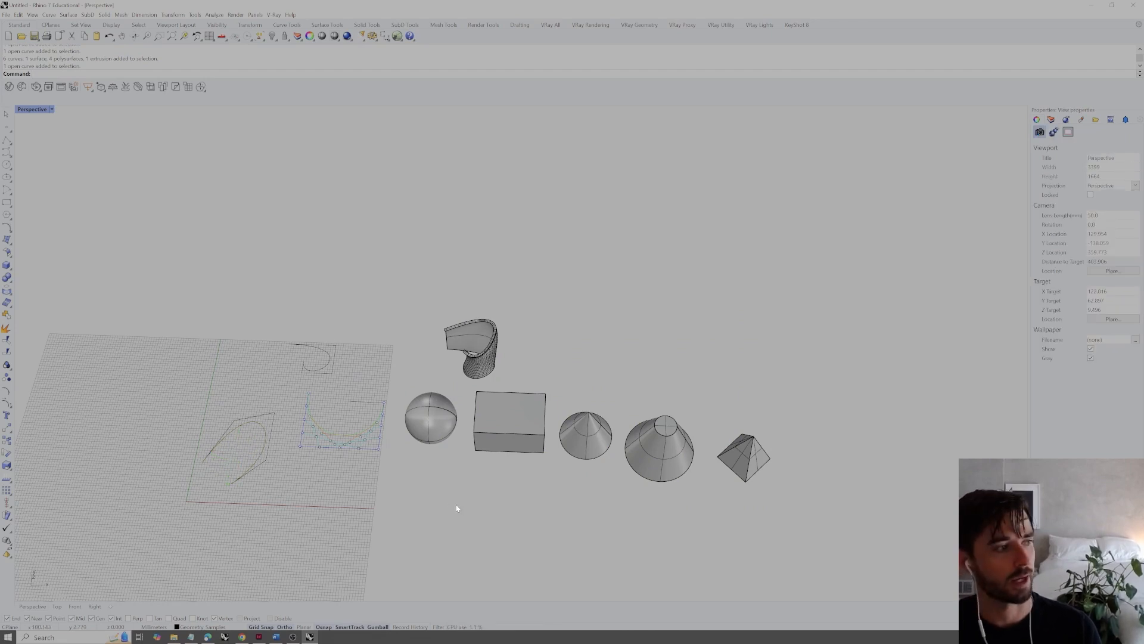
Place five single points freehand in the empty area in front of the sphere and box, as corners for adjoining triangles
shift+right_drag(475, 506, 519, 485)
text(point)
key(Return)
click(505, 481)
right_click(450, 534)
click(453, 543)
click(538, 557)
right_click(551, 534)
click(563, 510)
right_click(546, 480)
click(546, 467)
Draw a line from the shared upper point to the leftmost point, and another from there to the lowest point
text(line)
key(Return)
click(506, 481)
click(453, 543)
right_click(455, 542)
click(453, 542)
click(538, 556)
Connect the lowest point with lines to the rightmost point and to the shared upper point, closing the first triangle
right_click(538, 556)
click(538, 556)
click(539, 509)
key(ctrl+z)
right_click(539, 556)
click(538, 556)
click(505, 482)
Draw lines from the shared upper point to the rightmost point, on to the topmost point and back, completing the three adjoining triangles
right_click(505, 482)
click(504, 481)
click(563, 510)
right_click(563, 510)
click(563, 510)
click(546, 467)
right_click(546, 468)
click(546, 466)
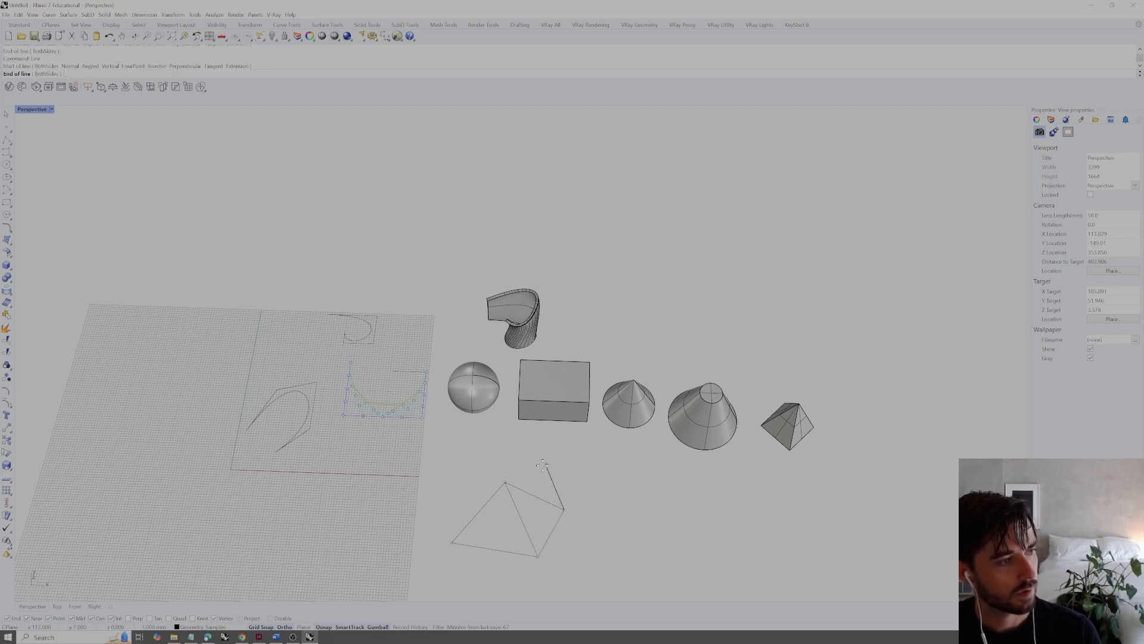
click(505, 481)
Examine the triangulated wireframe up close, selecting two of its lines and one corner point briefly
scroll(552, 480, down, 4)
right_drag(573, 488, 551, 501)
scroll(551, 504, up, 5)
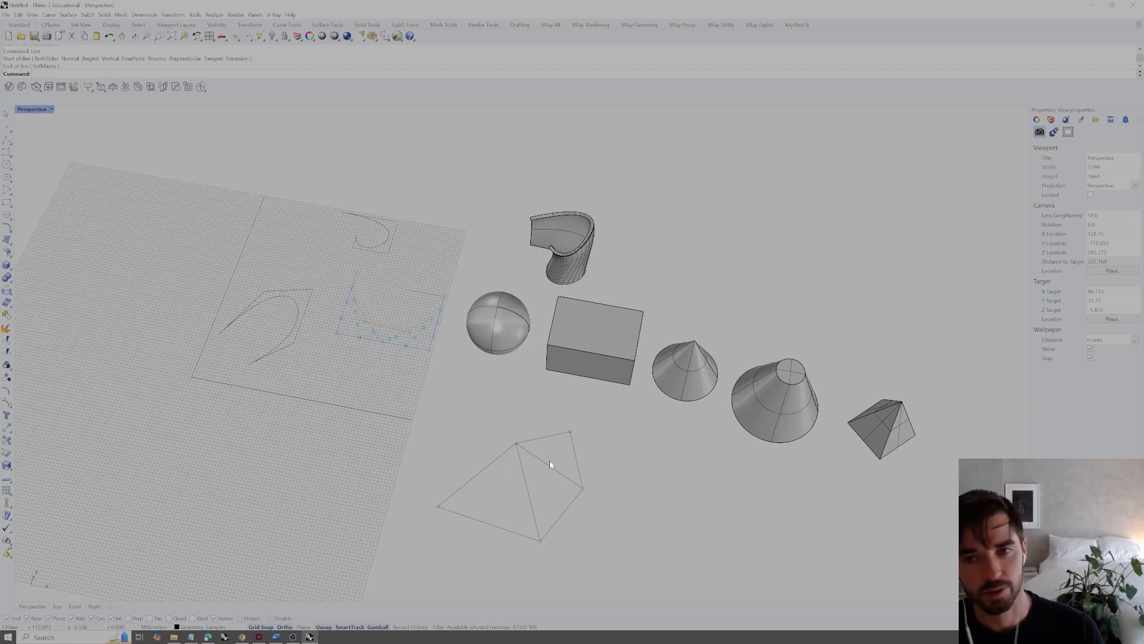
drag(550, 460, 507, 500)
click(632, 511)
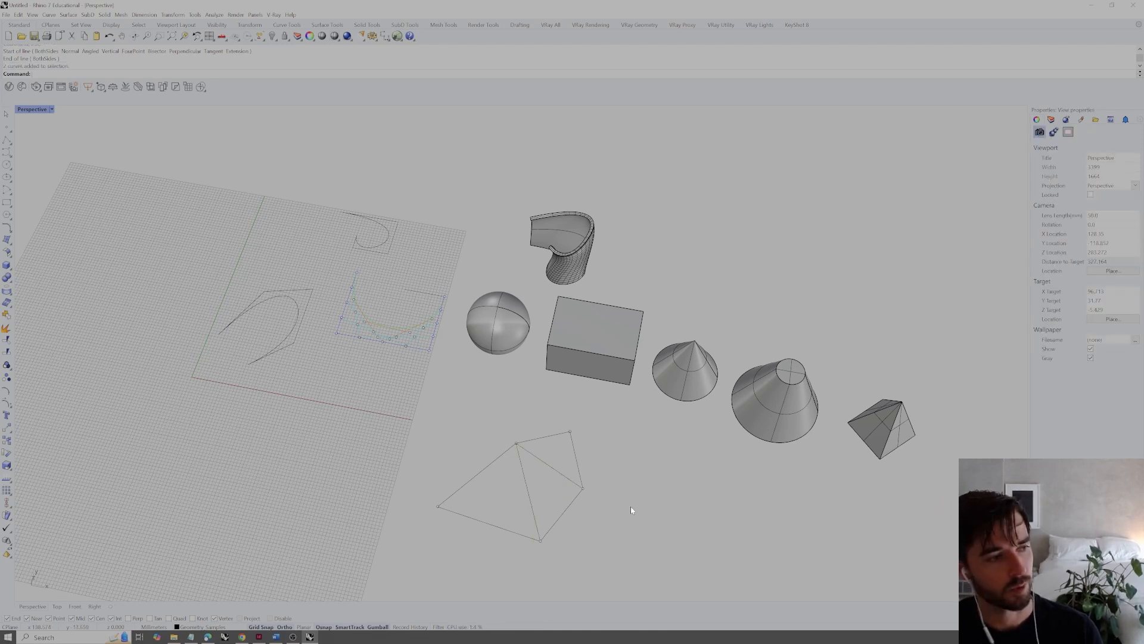
click(570, 432)
click(583, 453)
mouse_move(582, 454)
right_down()
mouse_move(562, 411)
mouse_move(574, 458)
right_up()
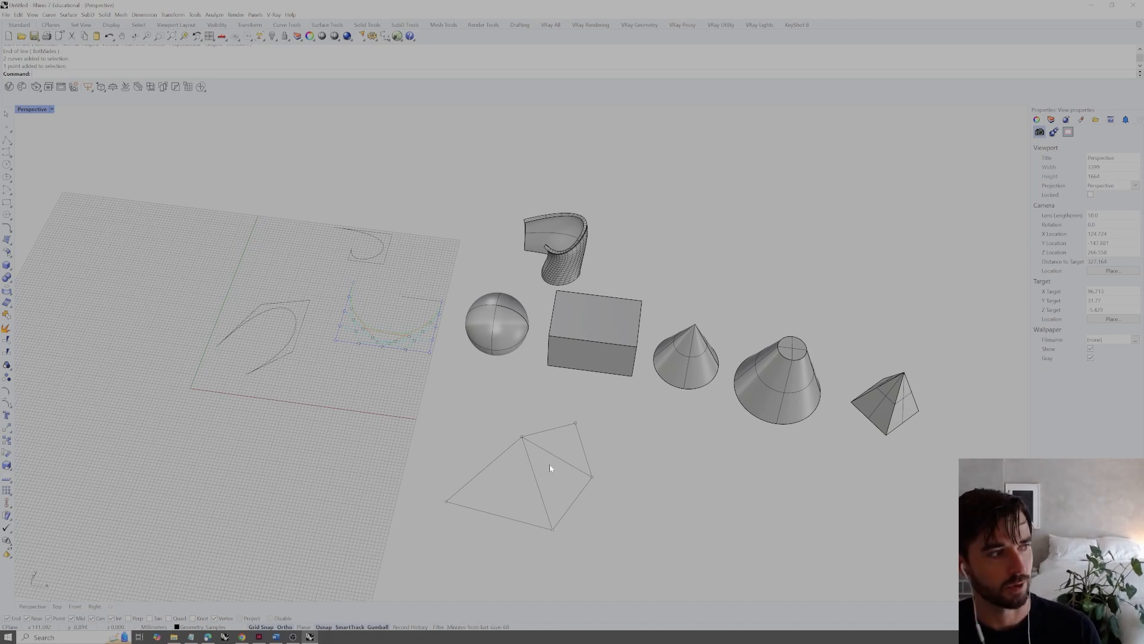
Delete all the points and lines of the triangle sketch
scroll(527, 410, down, 3)
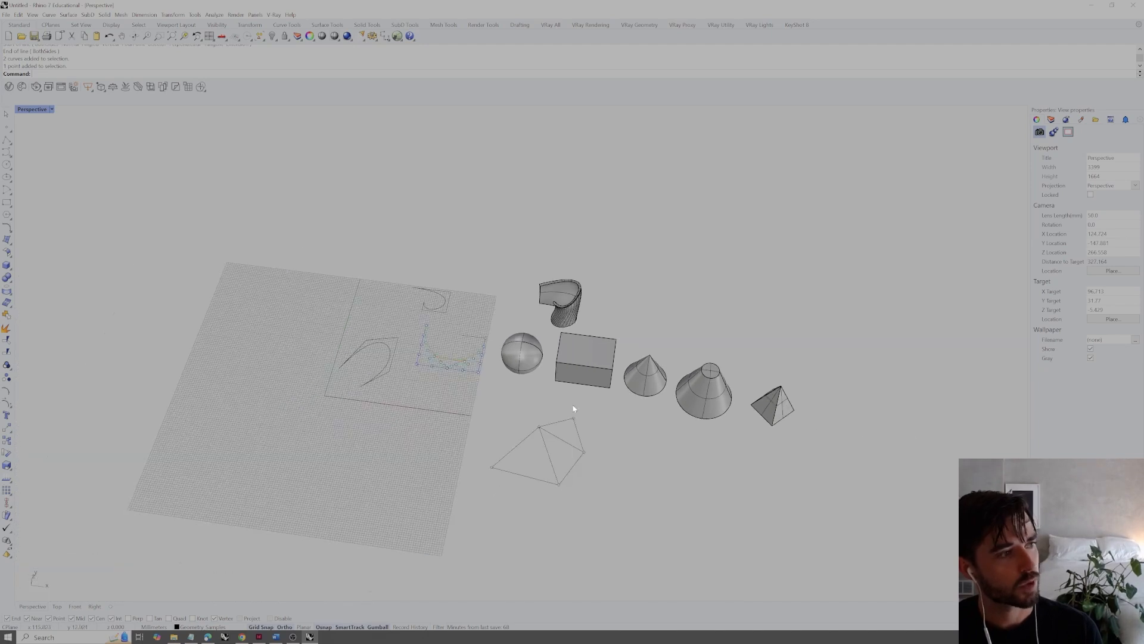
drag(612, 402, 488, 533)
key(Delete)
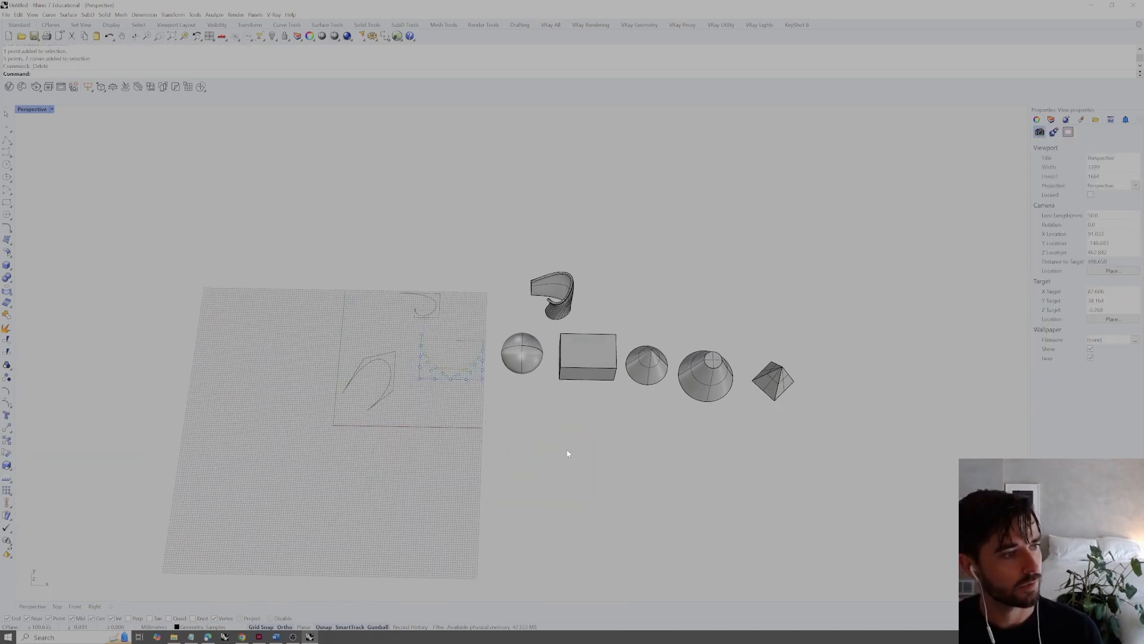
Start drawing a rectangular mesh plane with the MeshPlane command
text(MeshPlane)
key(Return)
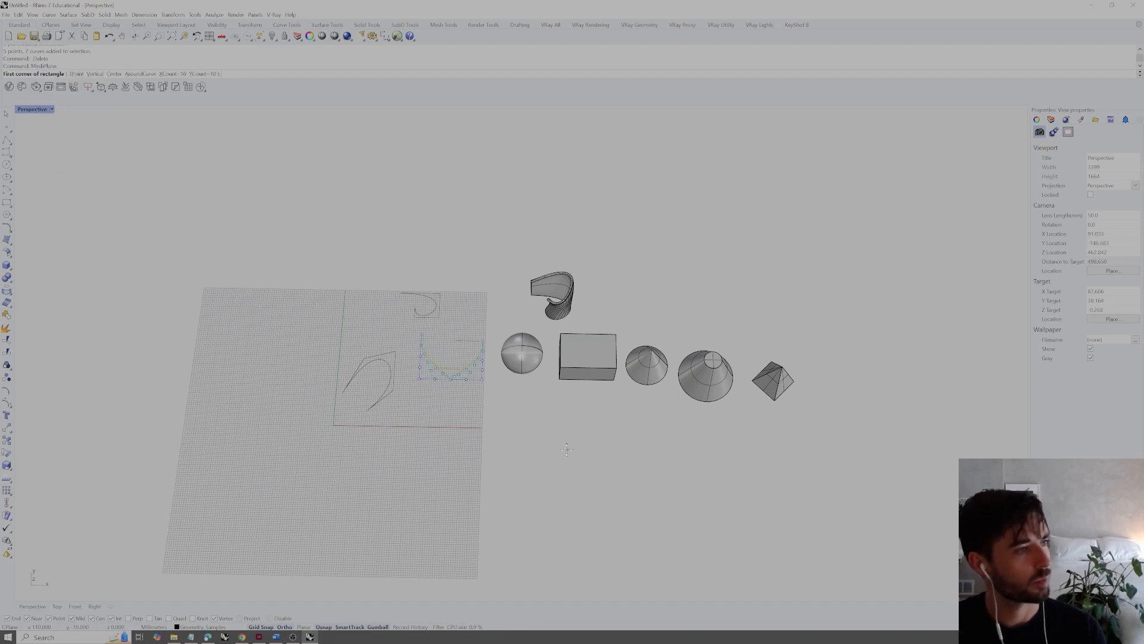
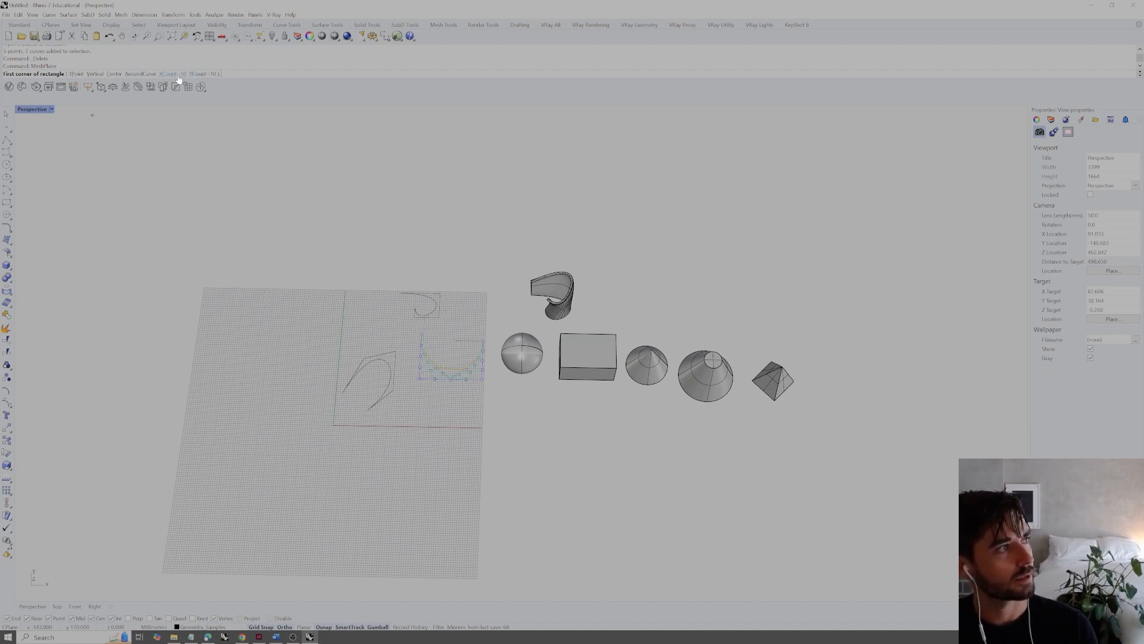
Place the two corners of the mesh plane in front of the solids, with 10 faces in each direction, and select it briefly
click(447, 561)
click(618, 455)
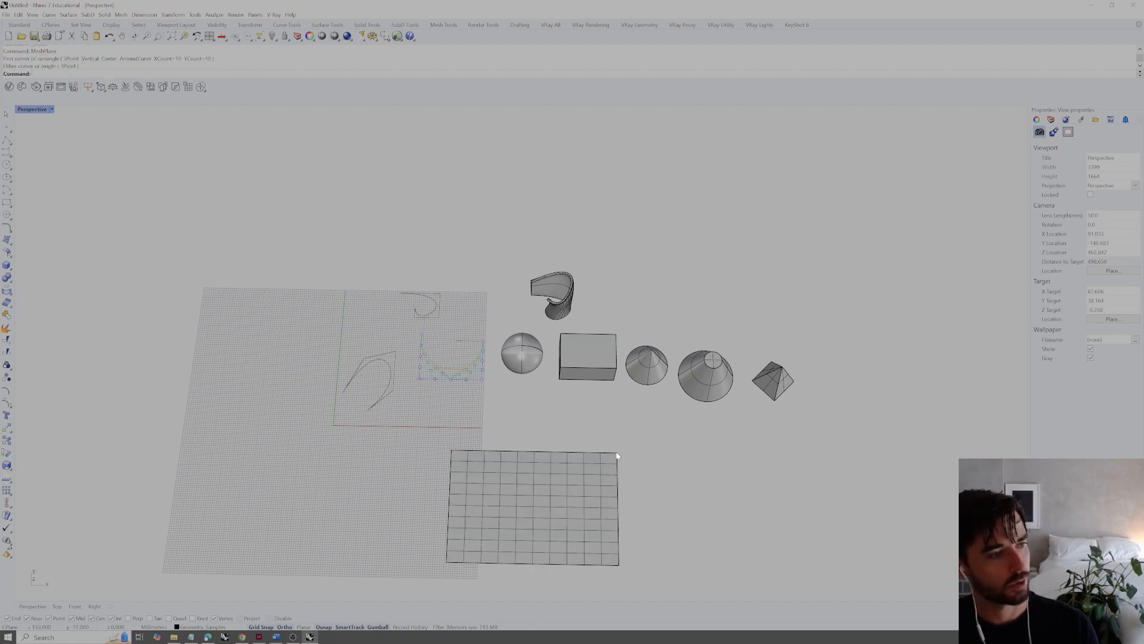
click(581, 476)
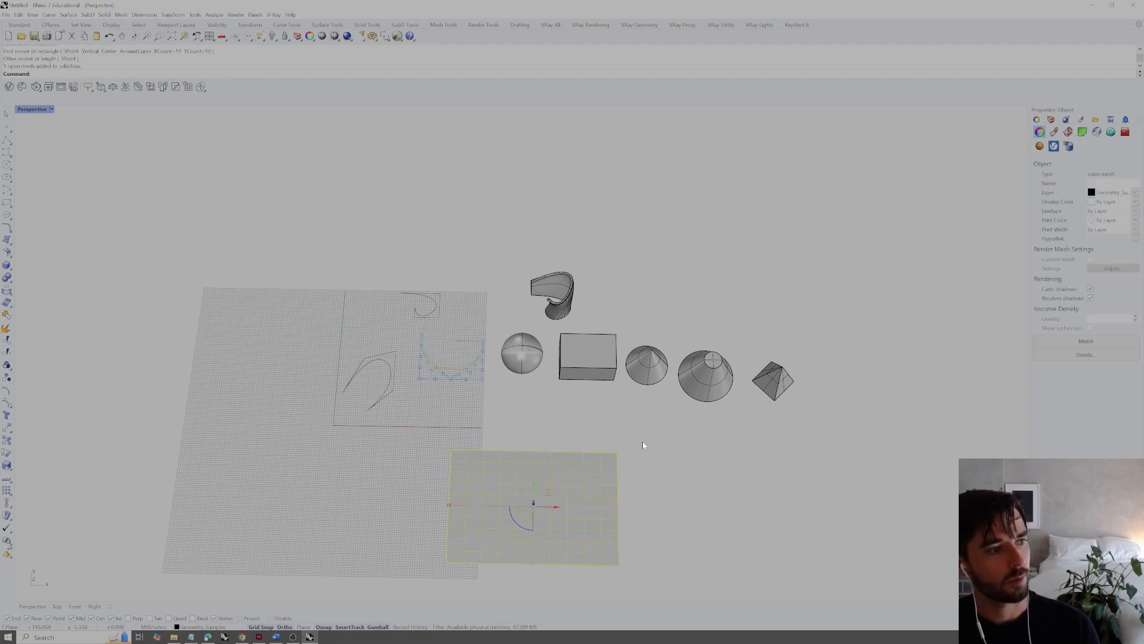
right_drag(821, 406, 726, 452)
click(726, 452)
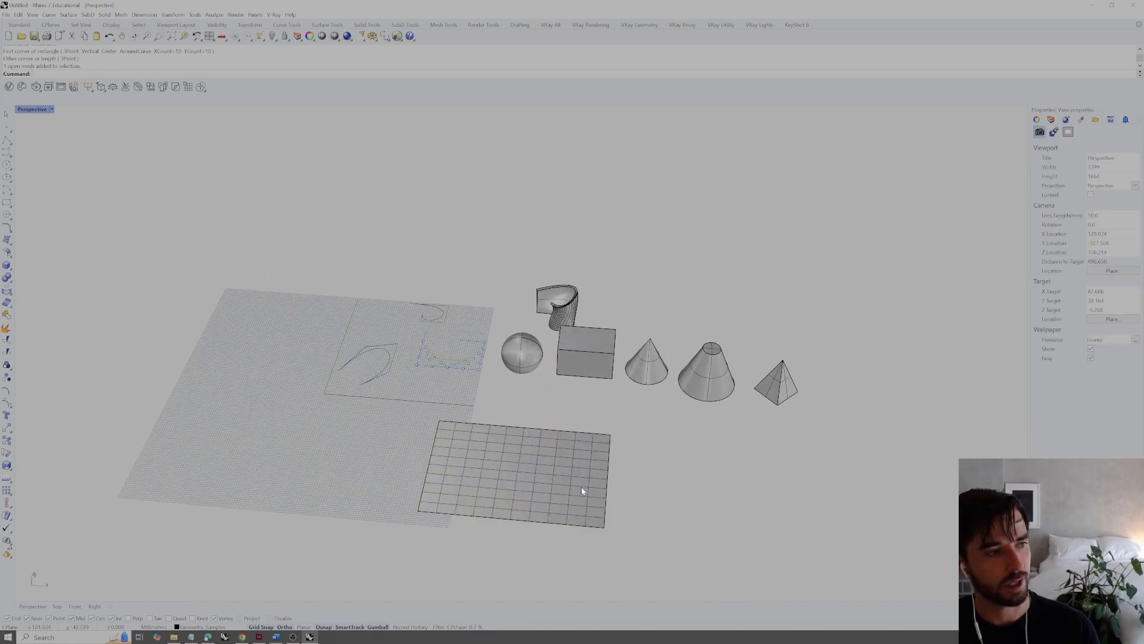
click(600, 477)
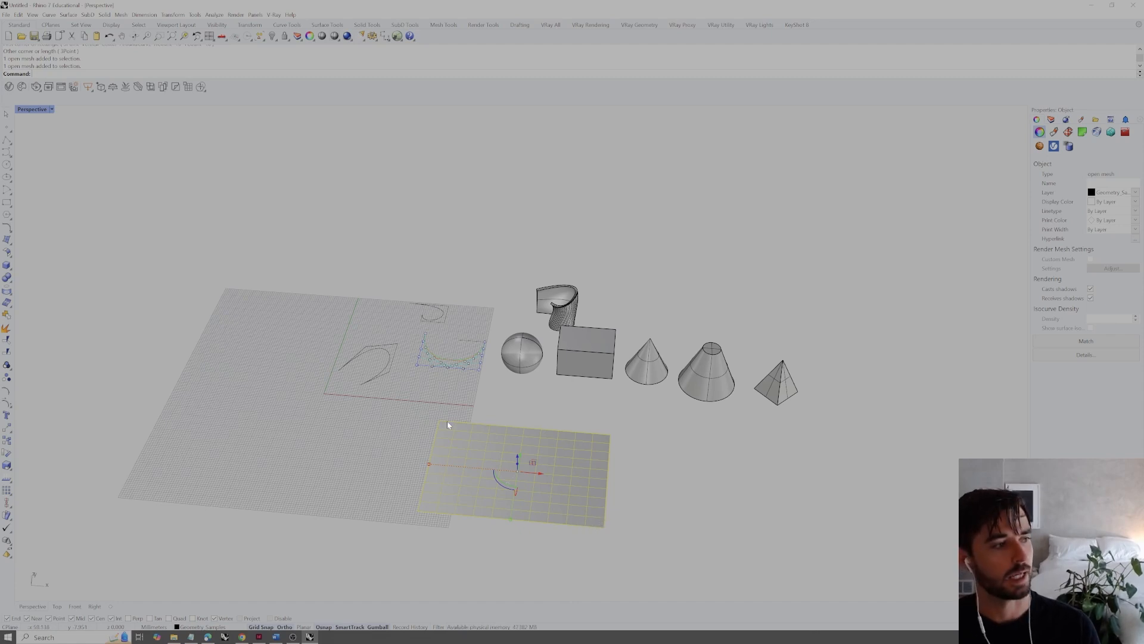
click(698, 517)
right_drag(708, 506, 611, 503)
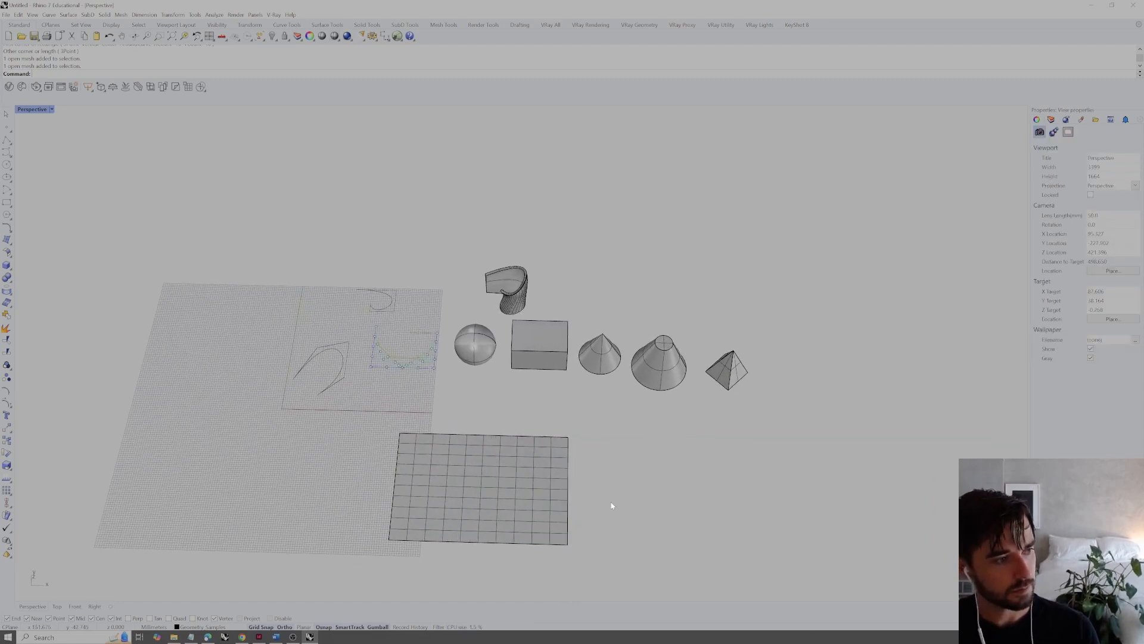
Draw a second mesh plane beside the gridded one, with an XCount of 1 and a YCount of 2
click(533, 540)
click(635, 517)
right_click(633, 515)
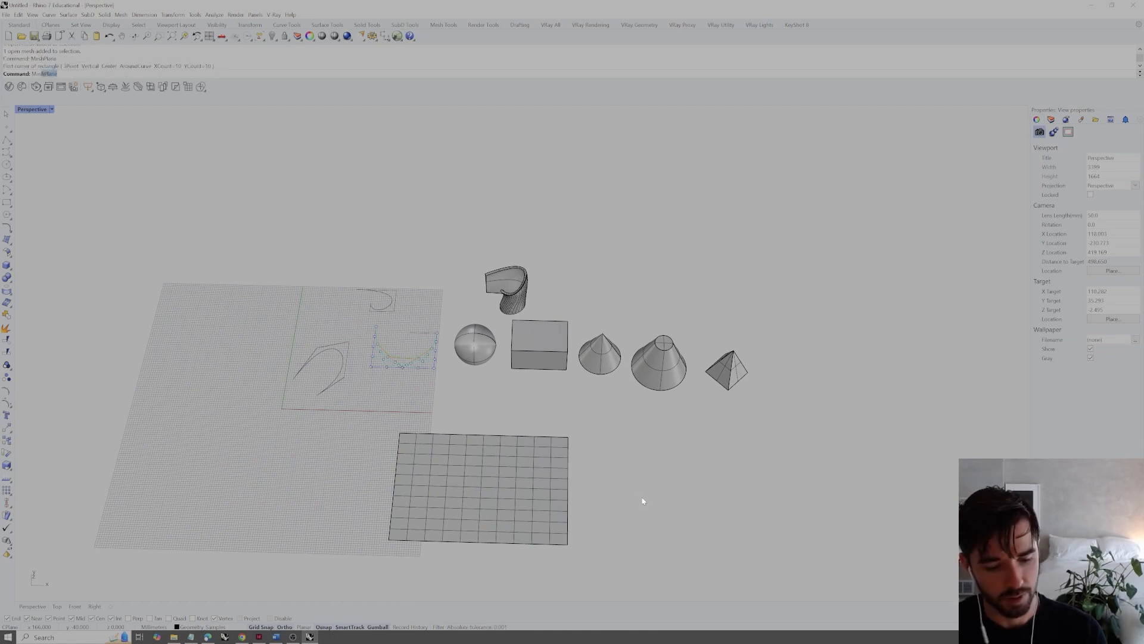
key(Return)
click(174, 75)
text(1)
key(Return)
click(198, 74)
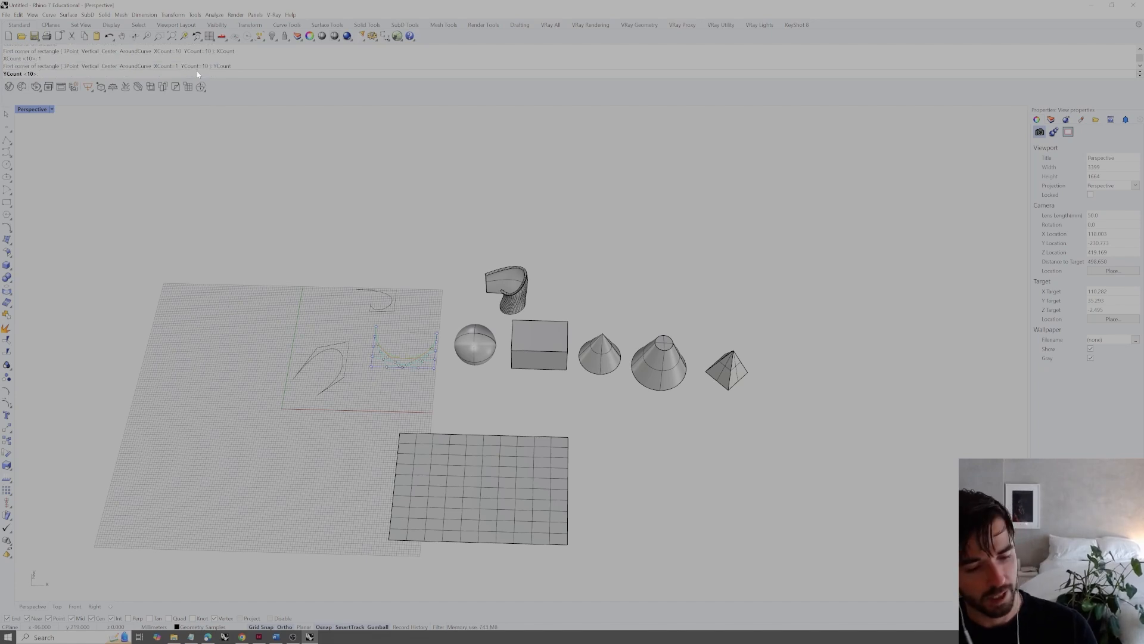
key(Return)
click(600, 546)
click(774, 441)
shift+right_drag(784, 455, 682, 449)
click(588, 461)
click(693, 500)
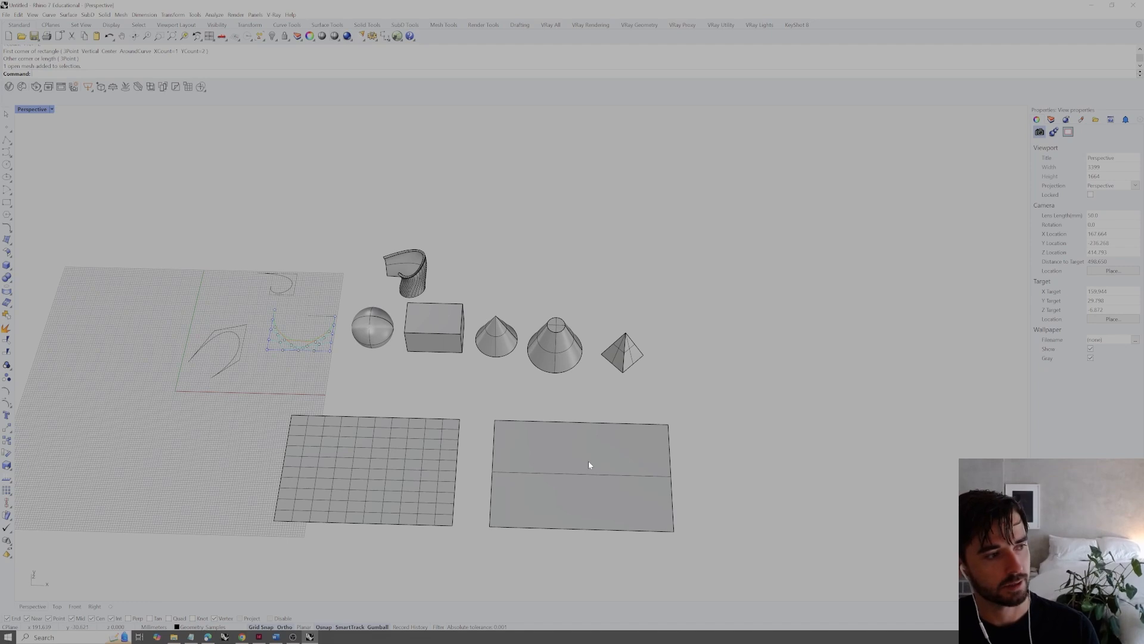
Extract the front face of the two-face mesh plane with ExtractMeshFaces and select the remaining face to check the separation
click(594, 445)
key(Escape)
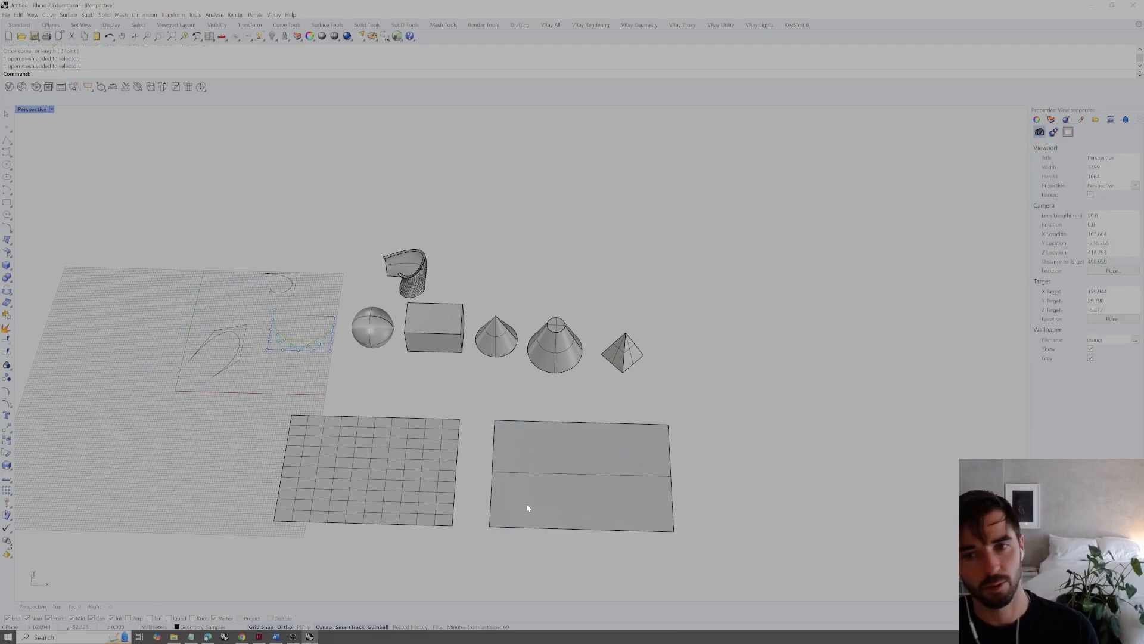
text(ExtractMeshFaces)
key(Return)
click(614, 511)
key(Return)
click(740, 496)
click(655, 458)
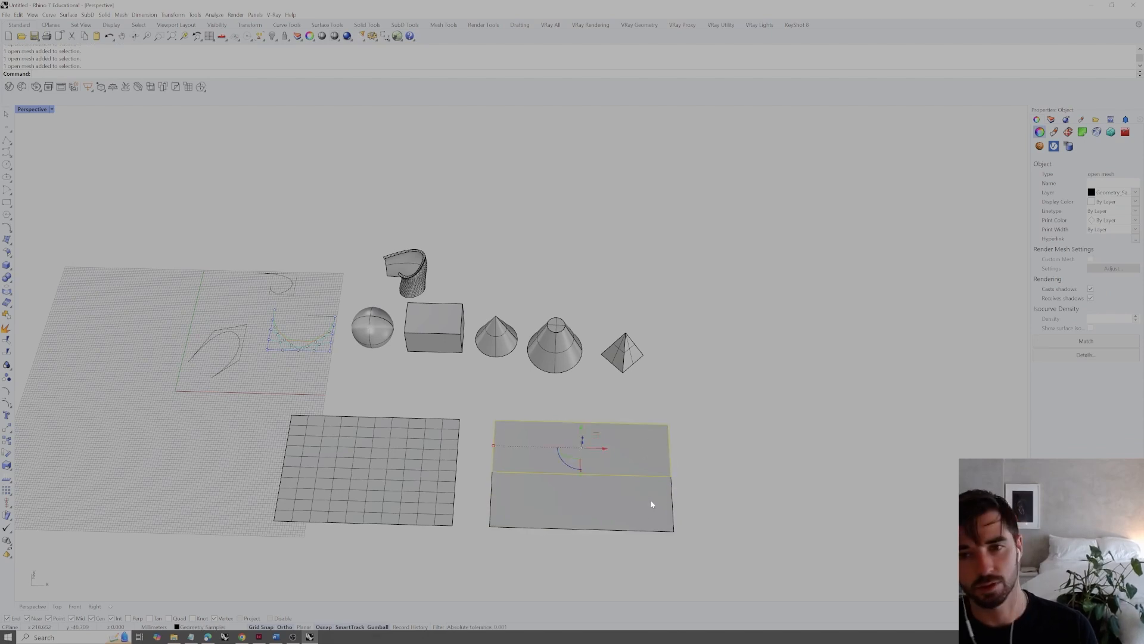
click(706, 482)
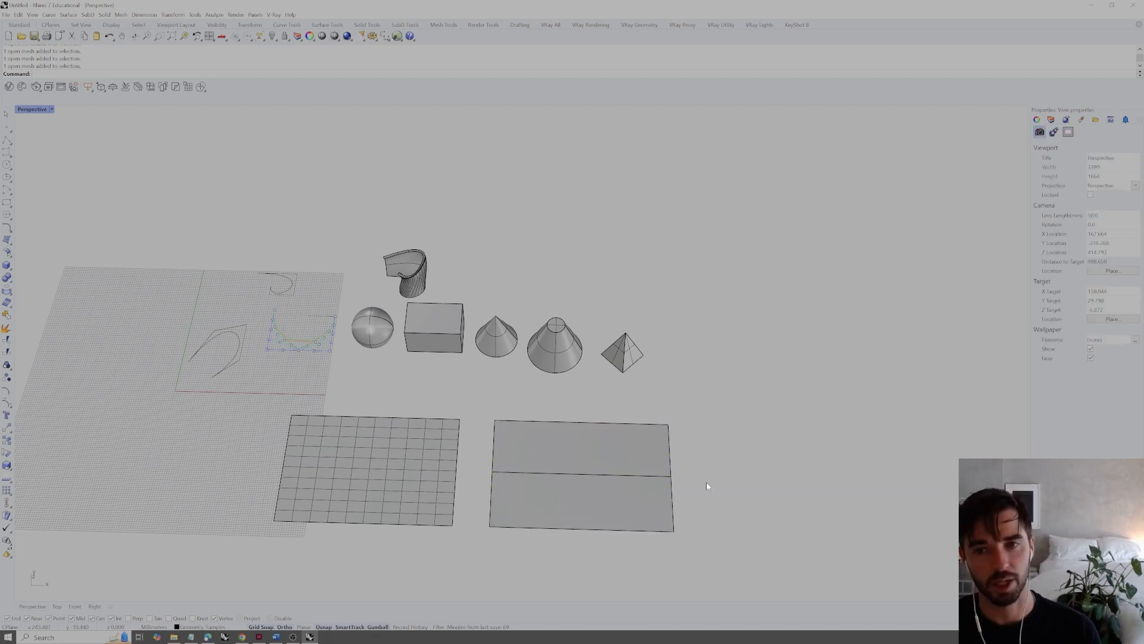
Extract a block of four faces from the front right corner of the gridded mesh plane and move it clear of the plane
click(402, 472)
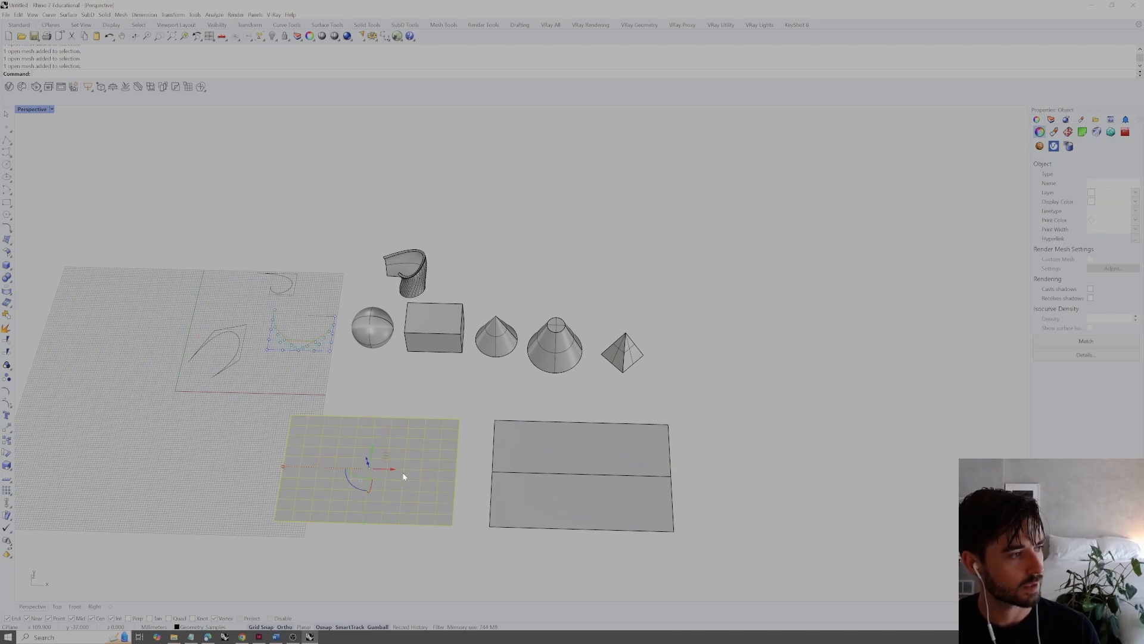
click(463, 538)
key(Return)
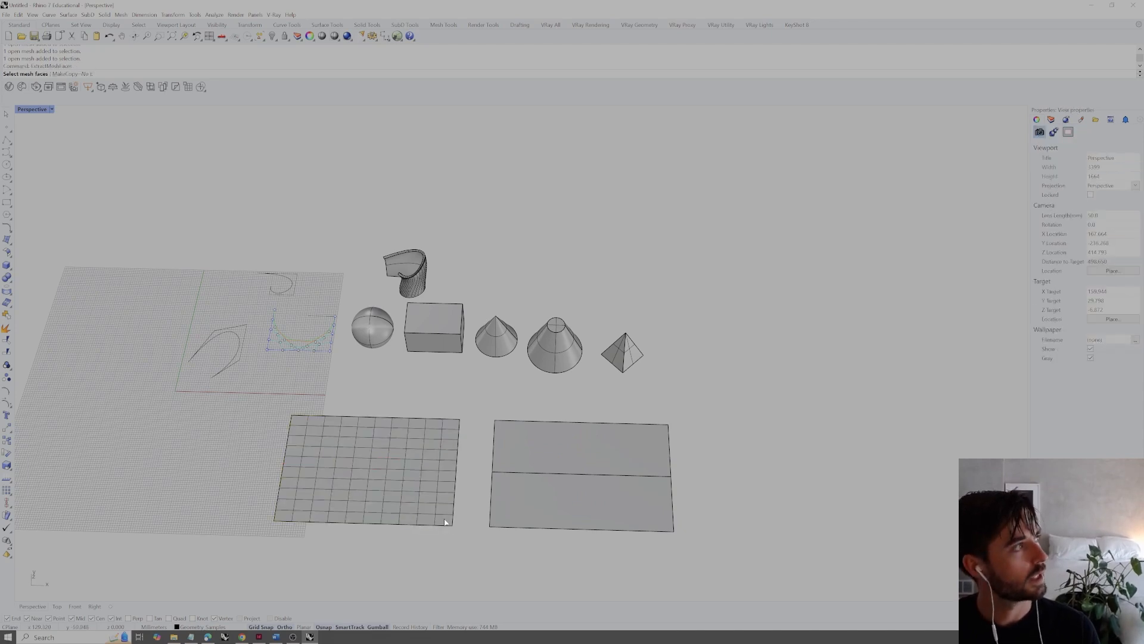
click(445, 519)
click(445, 509)
click(426, 511)
click(426, 521)
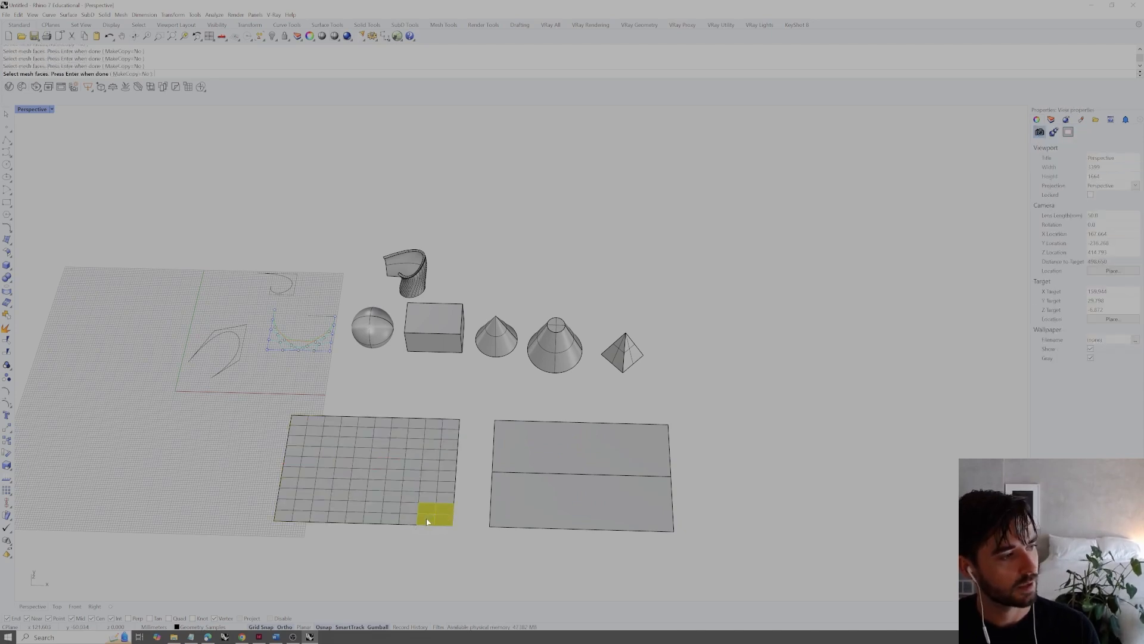
key(Return)
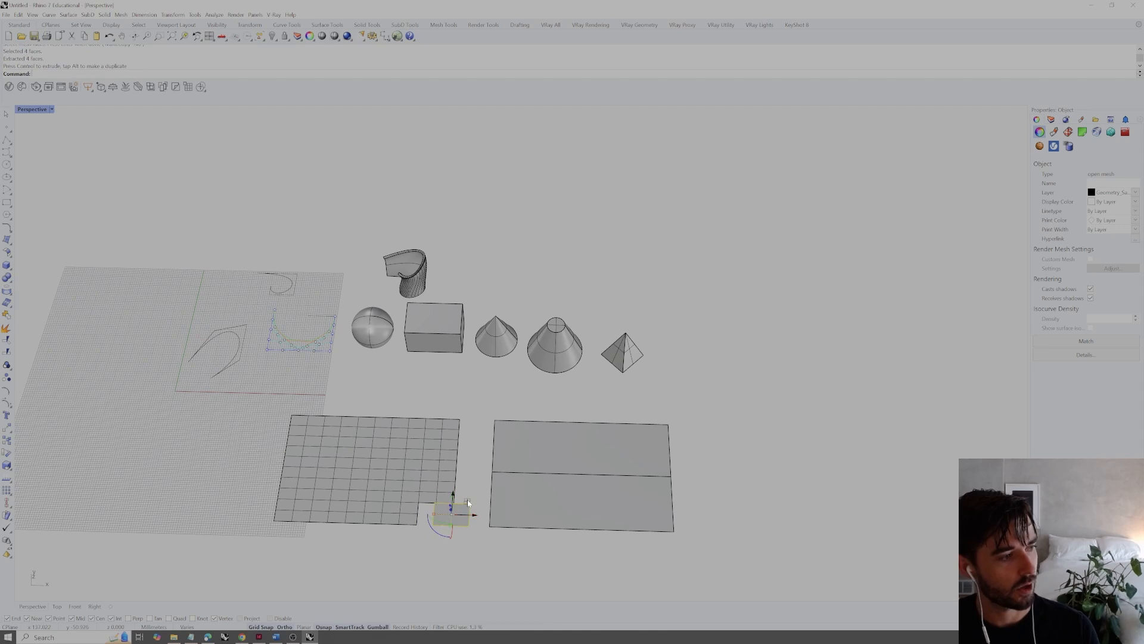
right_drag(467, 503, 425, 480)
drag(416, 469, 411, 484)
key(Escape)
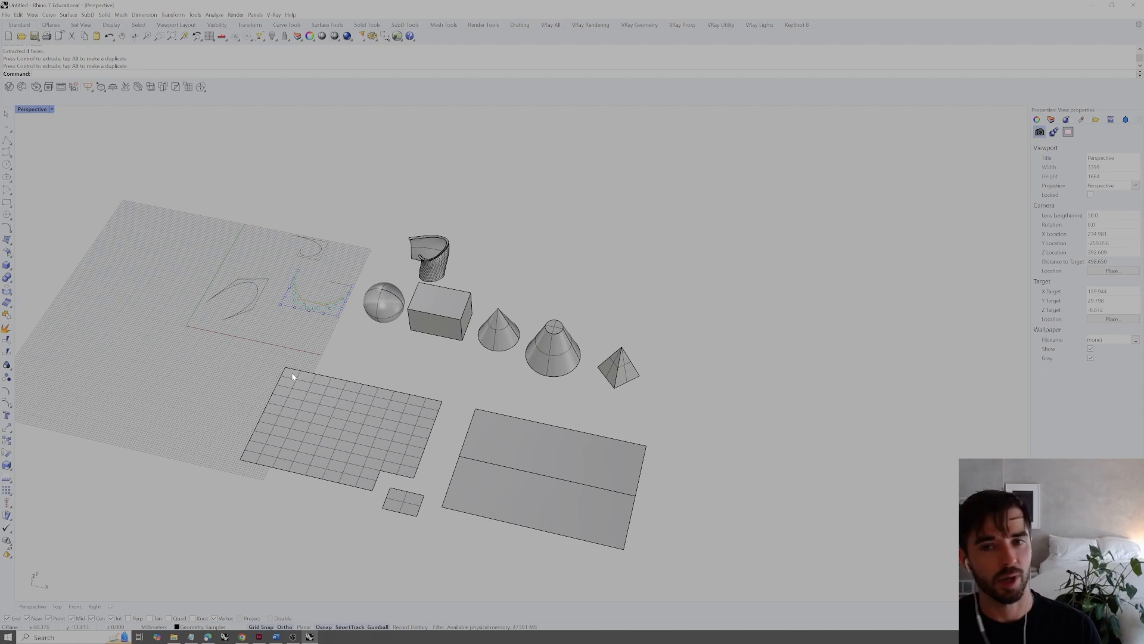
Select the remaining gridded mesh and the extracted four-face piece in turn to compare them
click(279, 436)
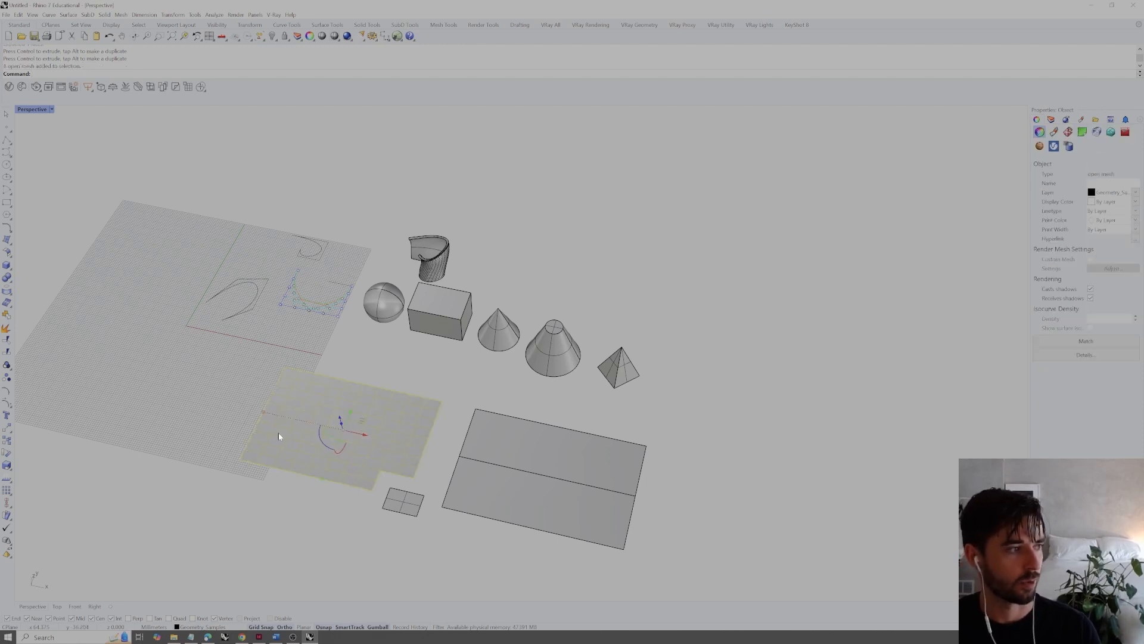
click(368, 514)
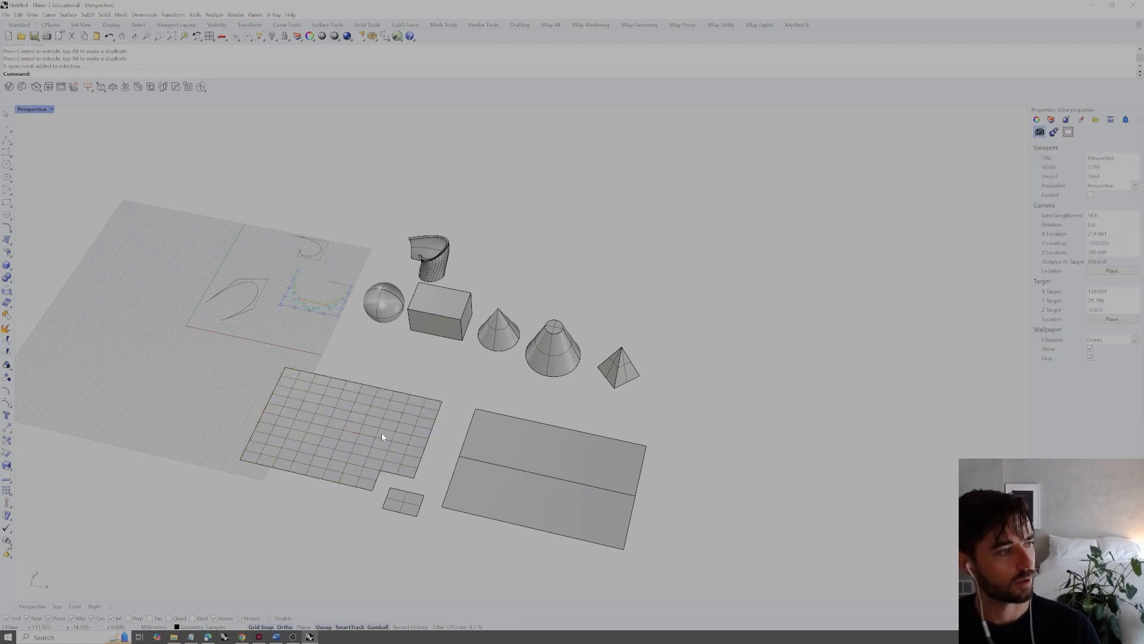
click(401, 500)
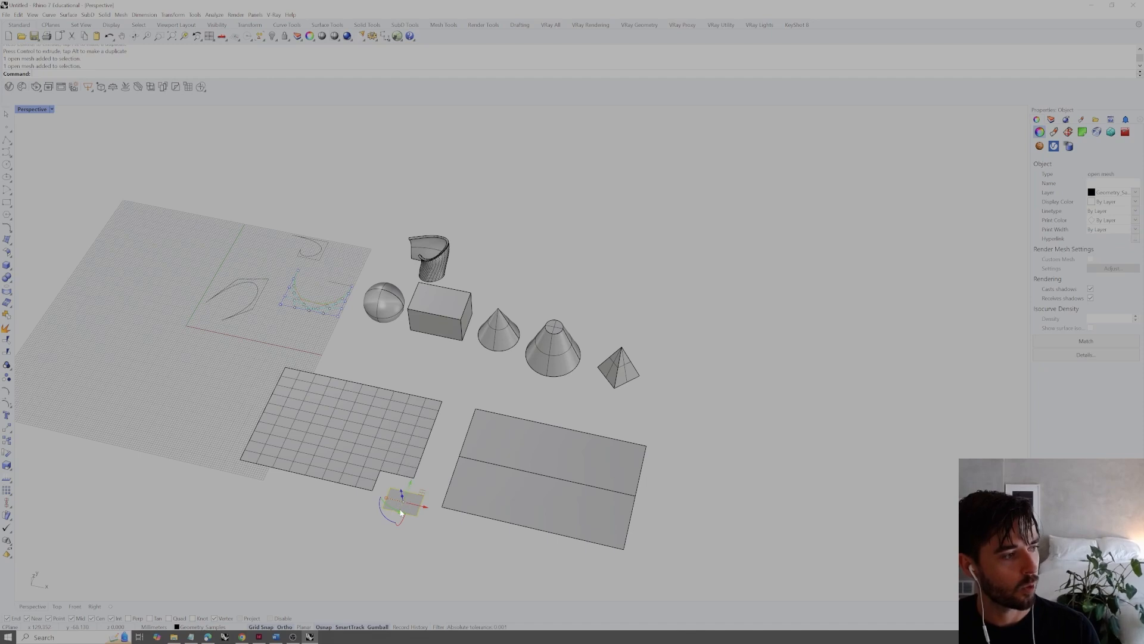
click(407, 528)
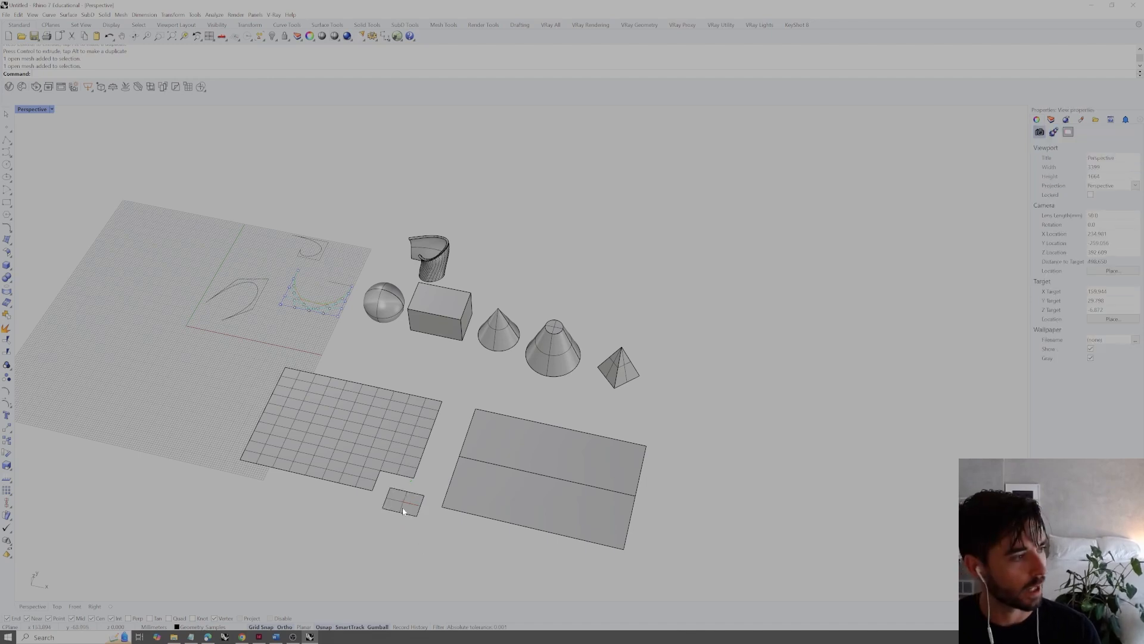
click(326, 444)
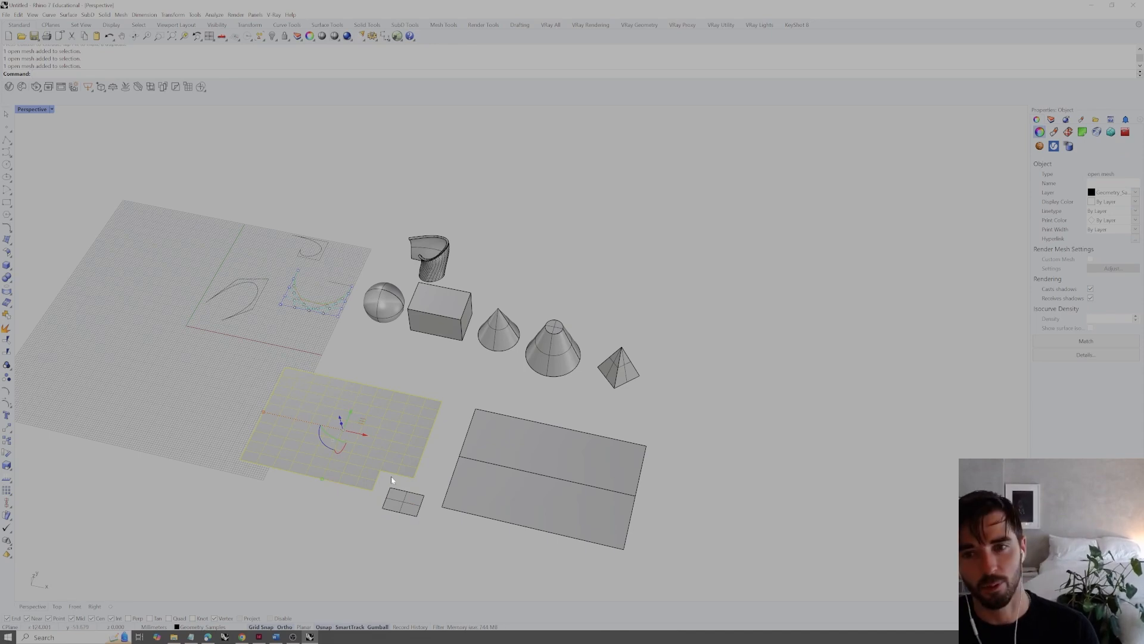
click(467, 549)
Draw a mesh sphere on the far side of the two-face mesh plane, setting its center and radius freehand
right_drag(475, 541, 610, 539)
text(MeshSphere)
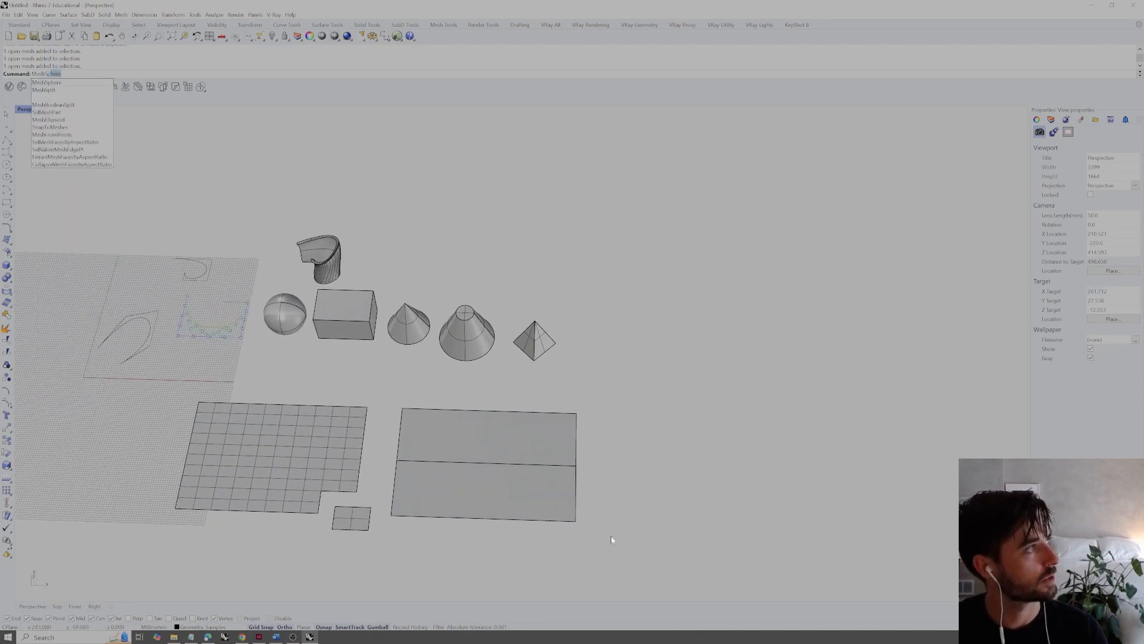
key(Return)
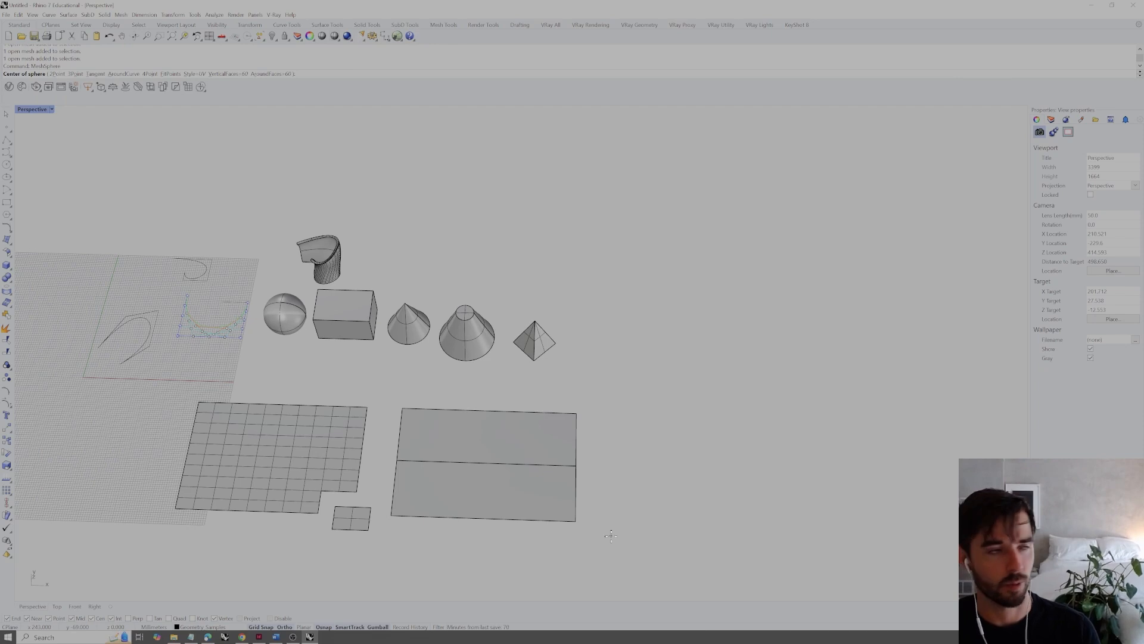
click(677, 468)
click(725, 471)
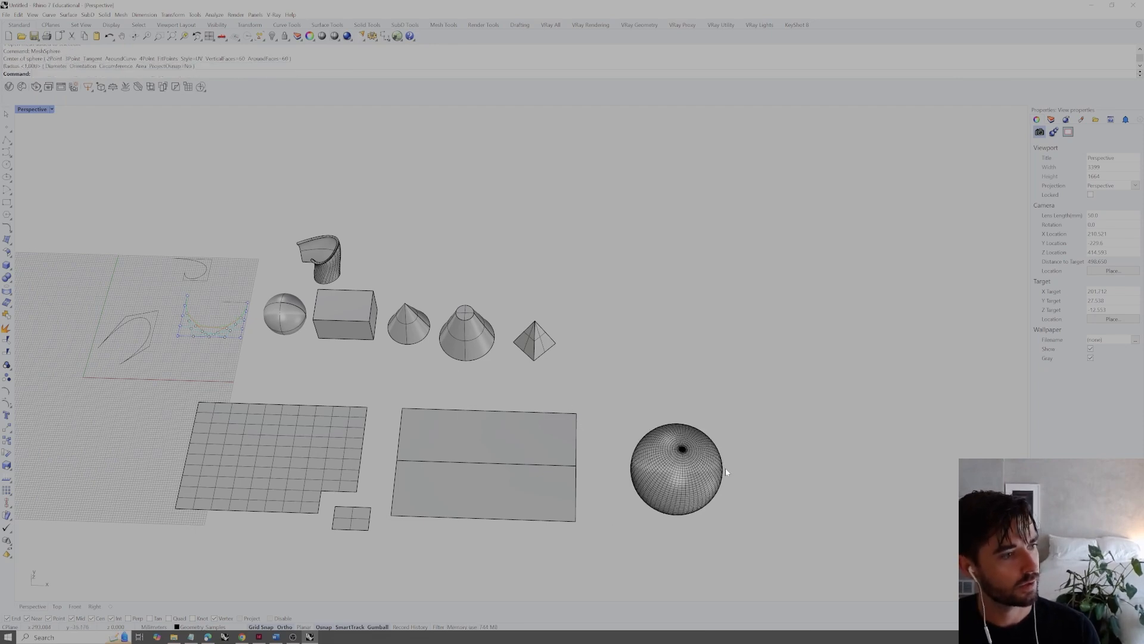
Draw a mesh box beside the mesh sphere with MeshBox, using a single face per side
text(MeshBox)
key(Return)
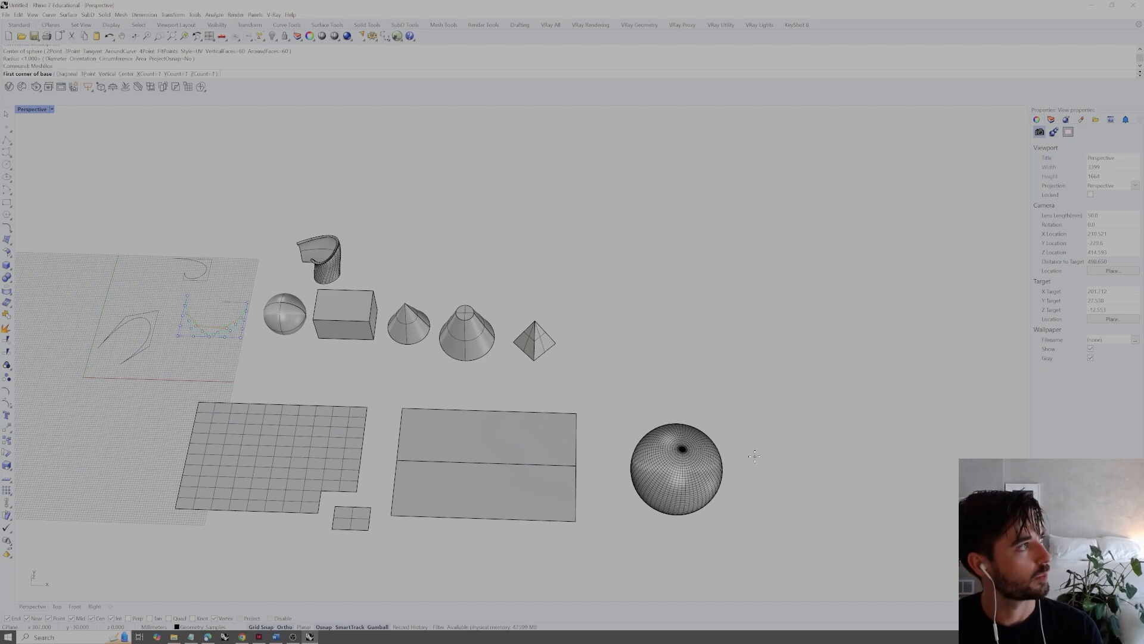
click(800, 476)
click(920, 532)
click(930, 435)
shift+right_drag(928, 490, 858, 484)
click(740, 428)
click(791, 382)
Draw a second, taller mesh box behind the first, with an XCount of 10, YCount of 2 and ZCount of 4
key(Return)
click(144, 74)
text(10)
key(Return)
click(185, 74)
text(2)
key(Return)
click(217, 73)
text(4)
key(Return)
click(670, 348)
click(807, 392)
click(800, 295)
shift+right_drag(806, 308, 626, 316)
click(627, 318)
click(685, 270)
right_drag(581, 280, 630, 317)
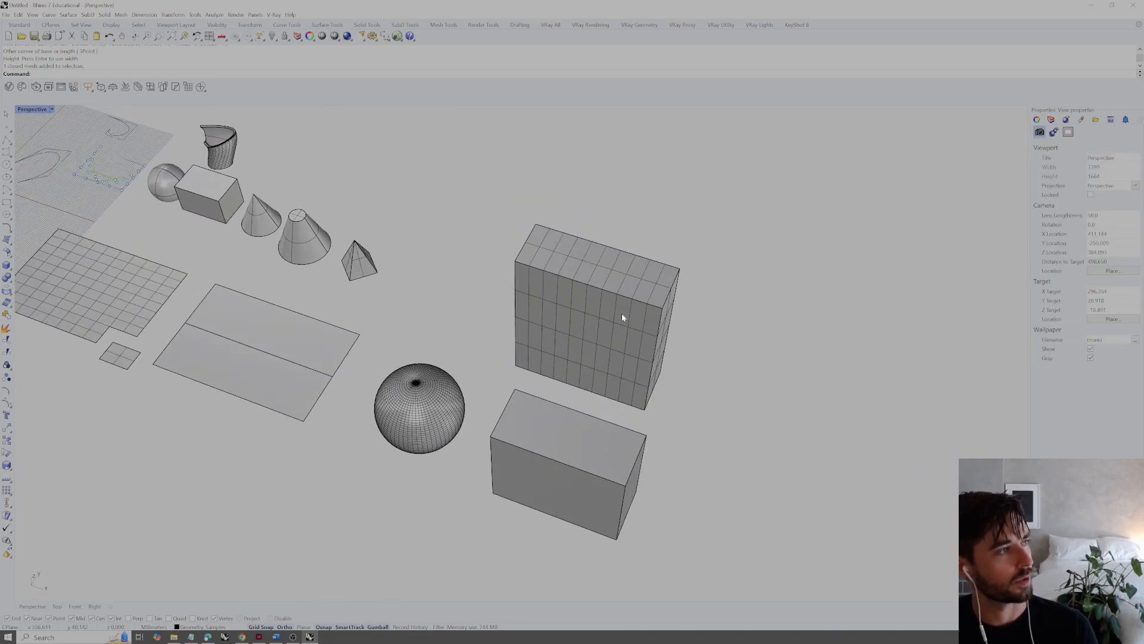
scroll(623, 315, down, 2)
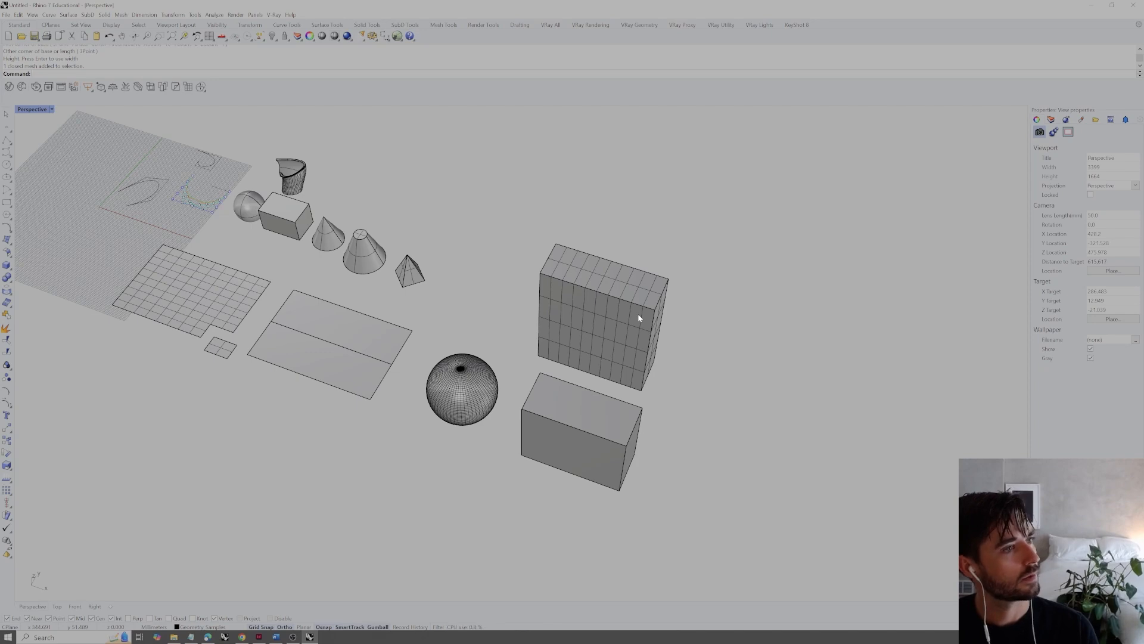
Turn on the control points of the NURBS sphere beside the solid box
right_drag(690, 366, 731, 392)
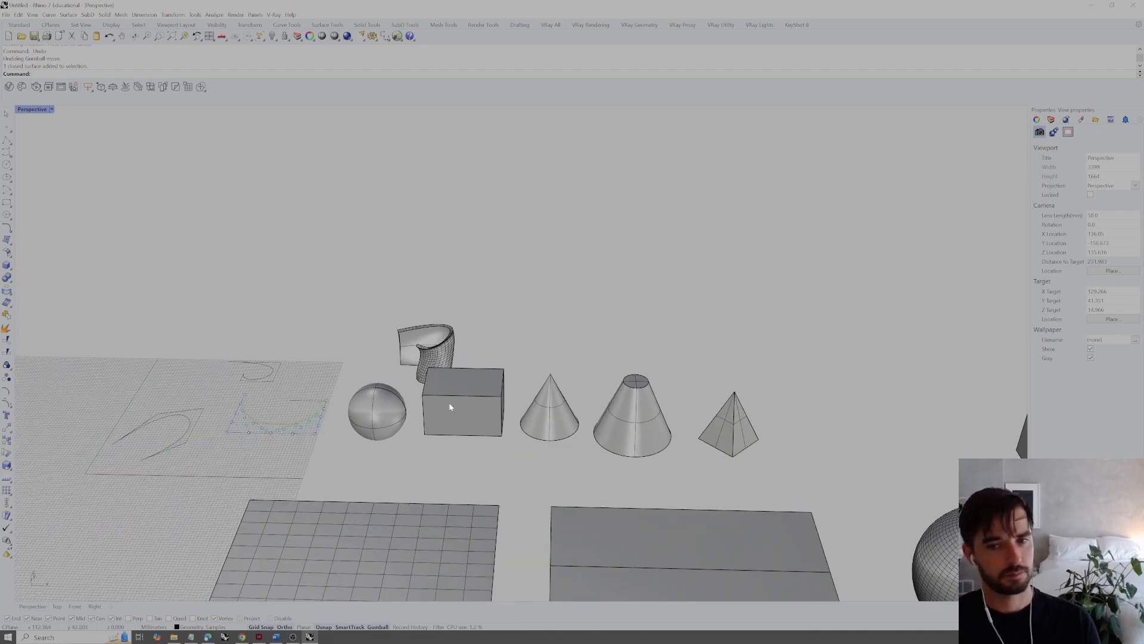
mouse_move(449, 402)
right_down()
mouse_move(489, 454)
mouse_move(412, 394)
mouse_move(441, 402)
right_up()
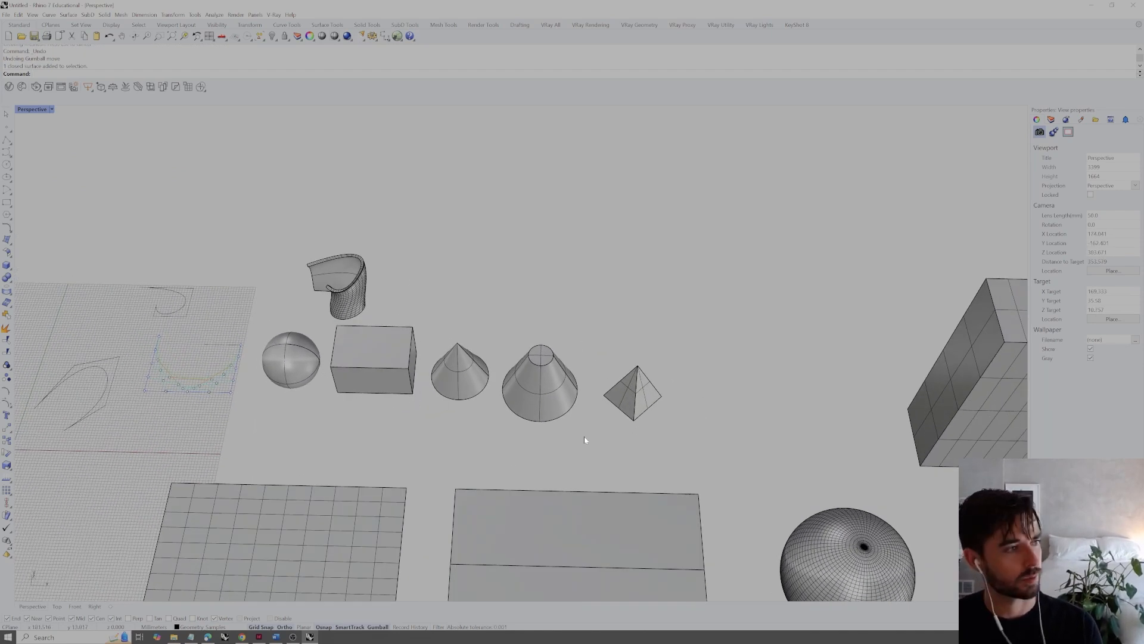
click(279, 357)
scroll(279, 357, up, 5)
shift+right_drag(320, 361, 454, 378)
click(7, 405)
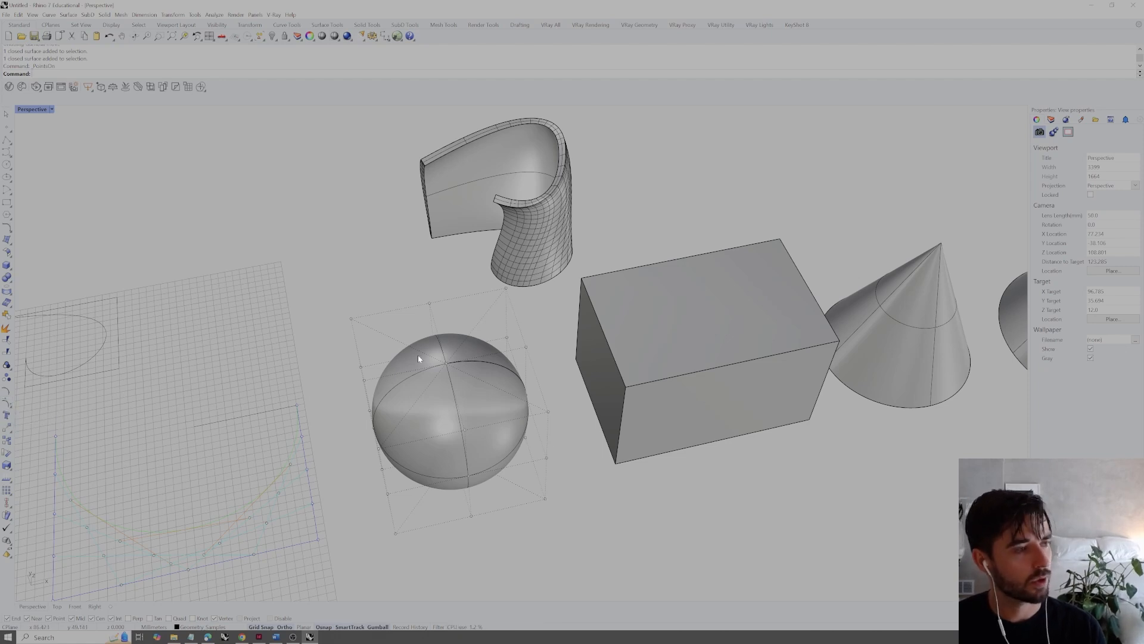
scroll(429, 377, down, 6)
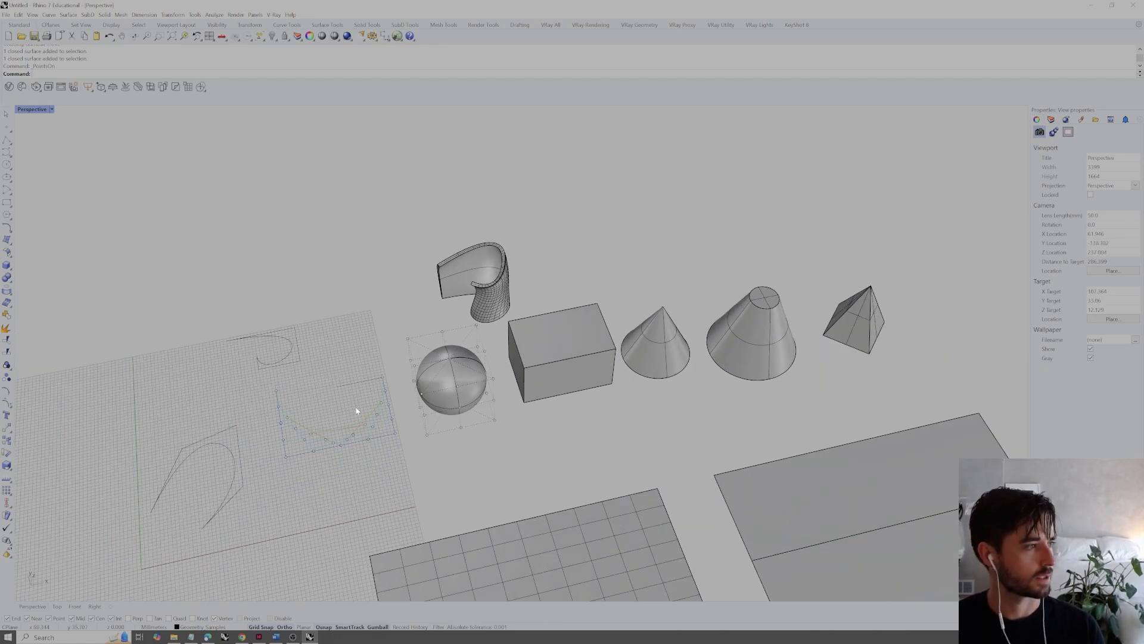
scroll(413, 347, up, 4)
right_drag(413, 347, 463, 358)
scroll(464, 361, up, 6)
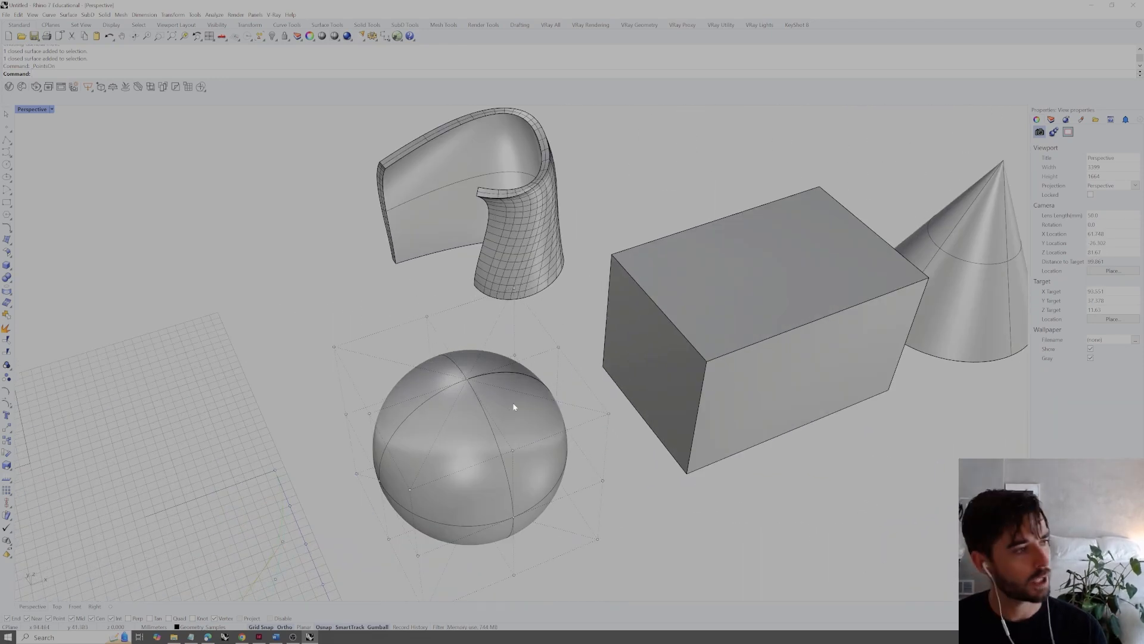
Select one control point of the NURBS sphere and pull it outward past the solid box to deform the surface
drag(590, 389, 609, 428)
key(ctrl+z)
right_drag(638, 457, 603, 427)
click(586, 427)
drag(605, 424, 616, 308)
right_drag(579, 390, 606, 362)
drag(652, 260, 773, 256)
right_drag(773, 256, 755, 505)
scroll(656, 476, down, 5)
right_drag(594, 428, 562, 348)
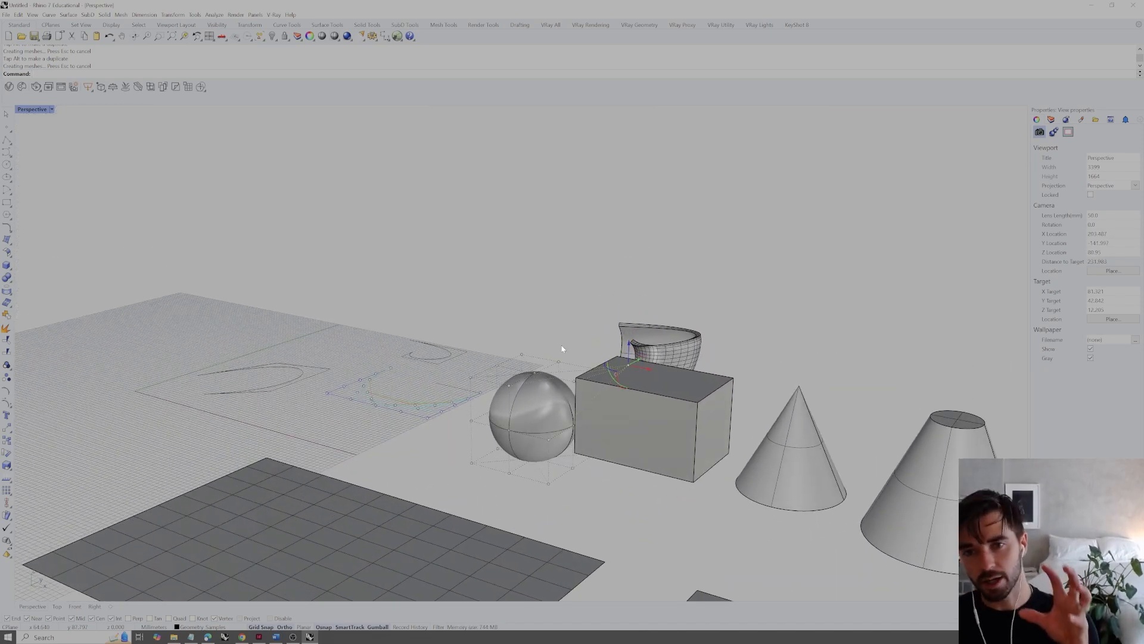
Move another control point on the lower side of the NURBS sphere to deform it further
scroll(542, 393, up, 6)
right_drag(539, 399, 648, 503)
drag(669, 500, 616, 500)
right_drag(618, 504, 807, 394)
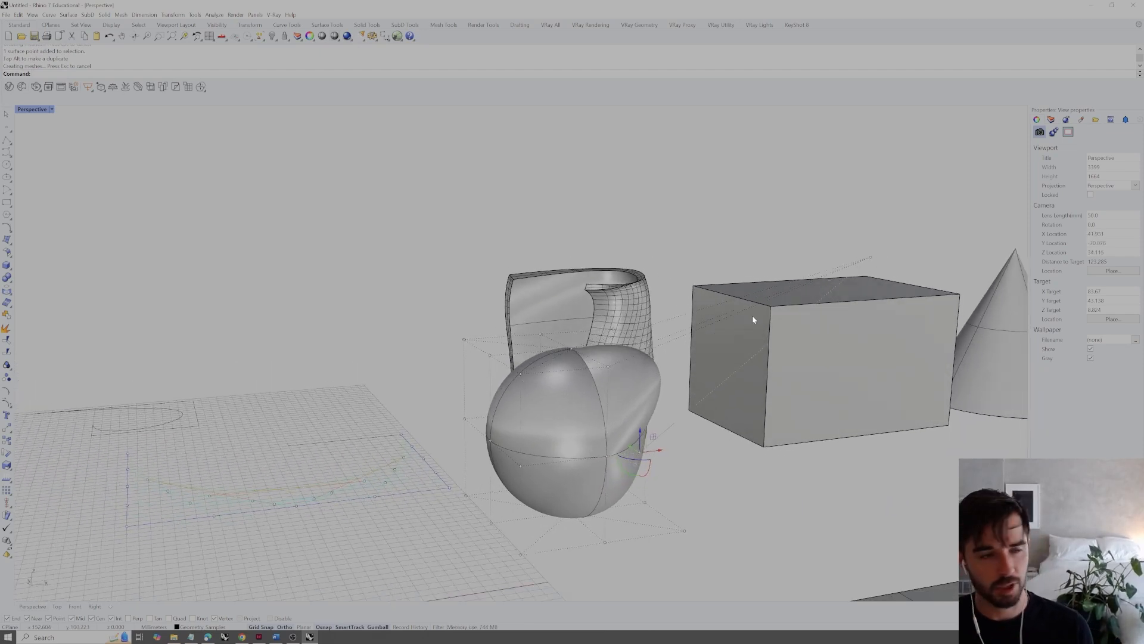
Turn on the control points of the mesh sphere beside the two-row mesh plane
scroll(696, 339, down, 4)
right_drag(696, 339, 542, 344)
scroll(742, 391, down, 6)
scroll(543, 343, down, 5)
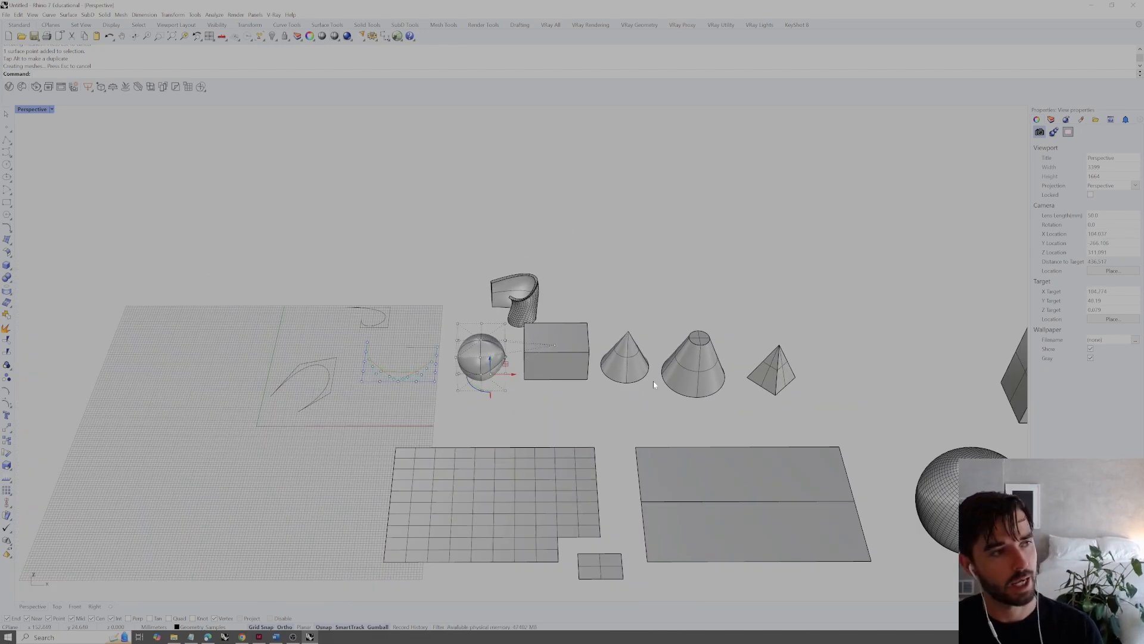
shift+right_drag(739, 374, 556, 356)
shift+right_drag(754, 411, 643, 391)
scroll(699, 446, up, 3)
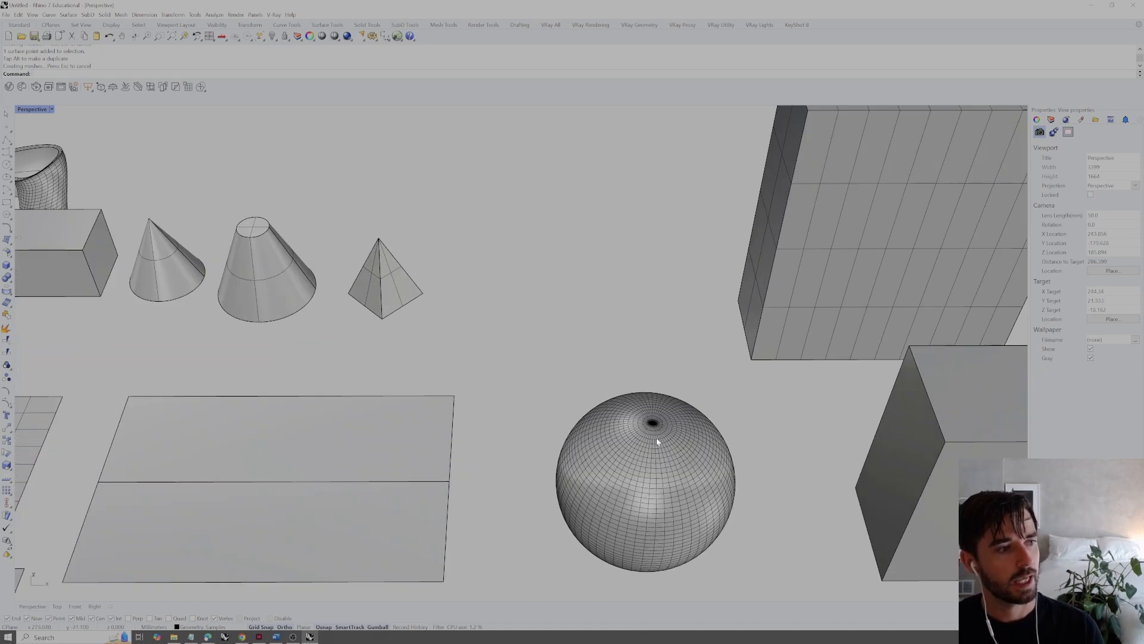
click(692, 460)
click(650, 433)
click(11, 404)
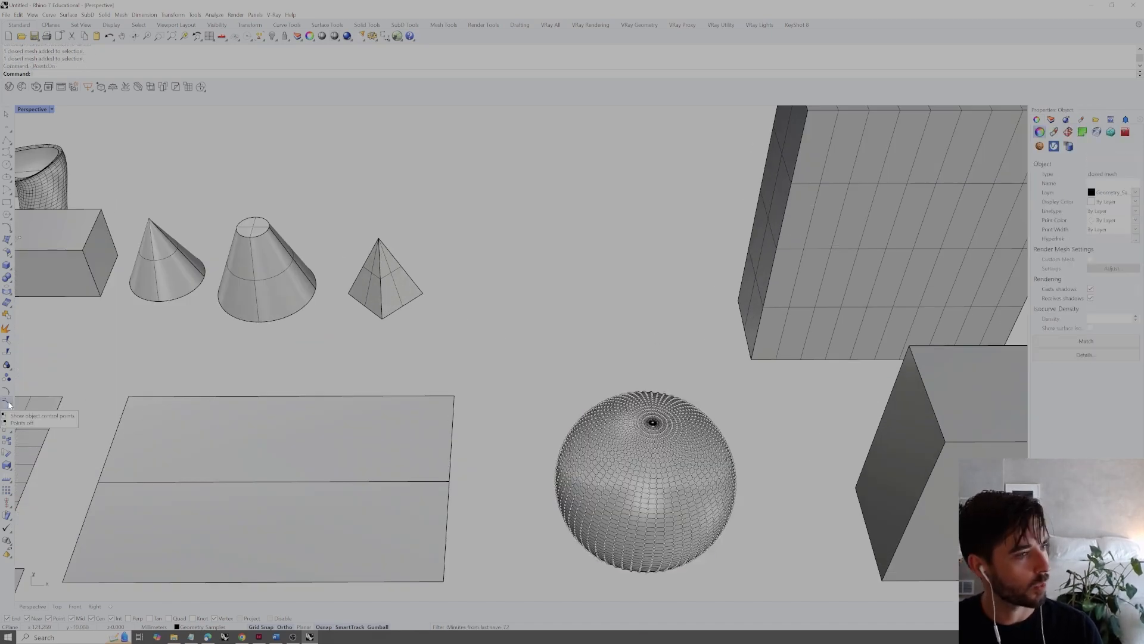
Select a single mesh point on the side of the mesh sphere and zoom in on it
scroll(675, 498, up, 4)
click(679, 488)
right_drag(678, 488, 766, 484)
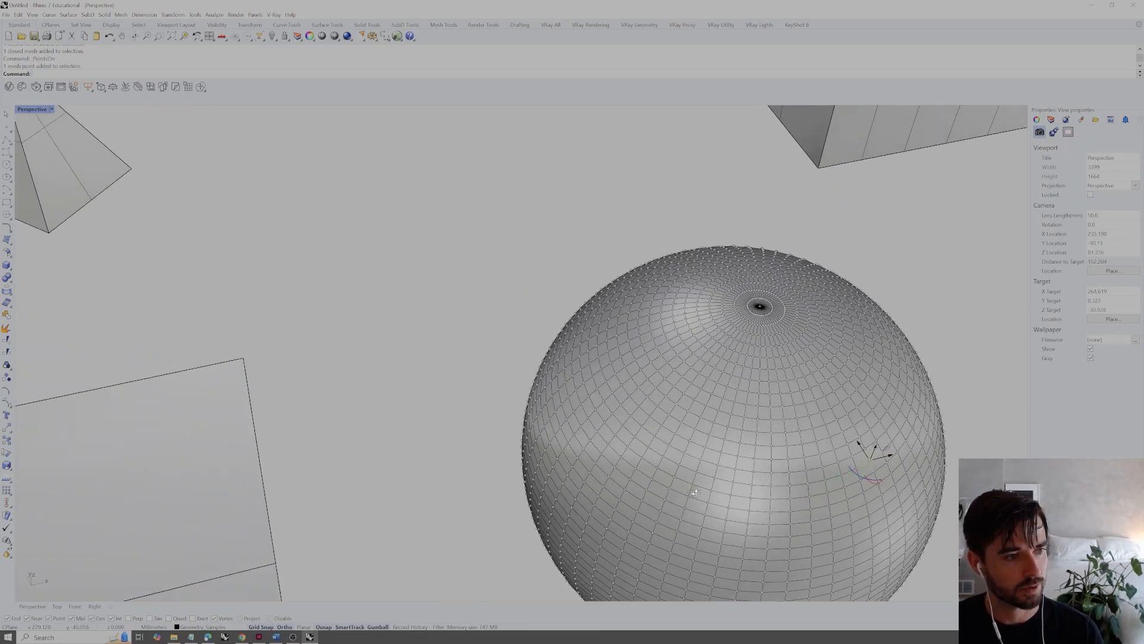
key(Return)
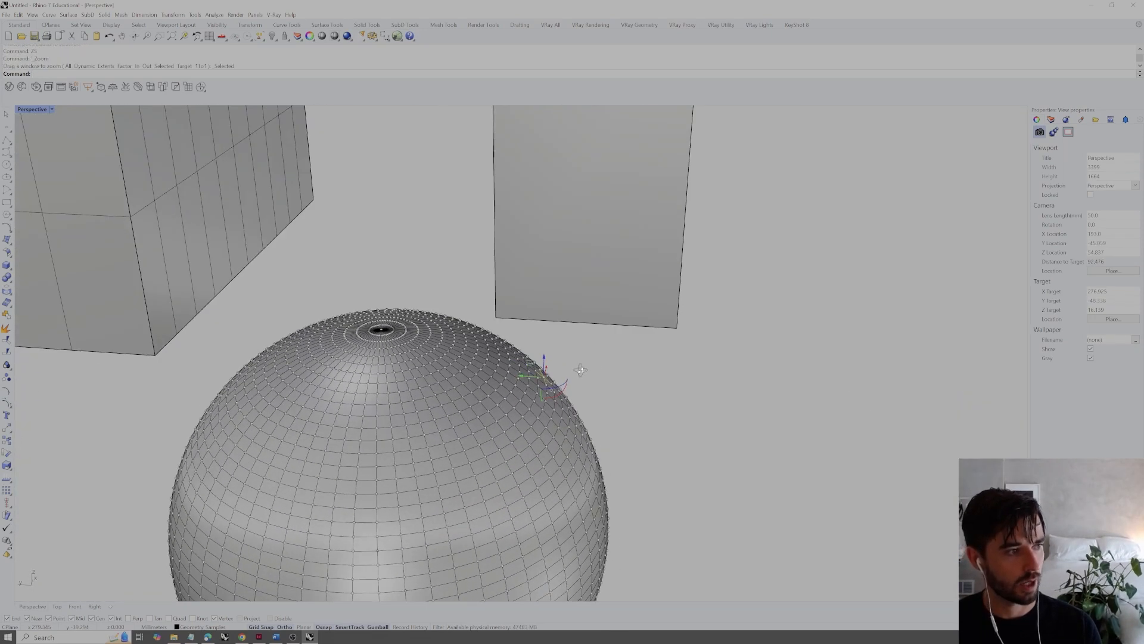
right_drag(580, 370, 521, 381)
scroll(521, 382, up, 6)
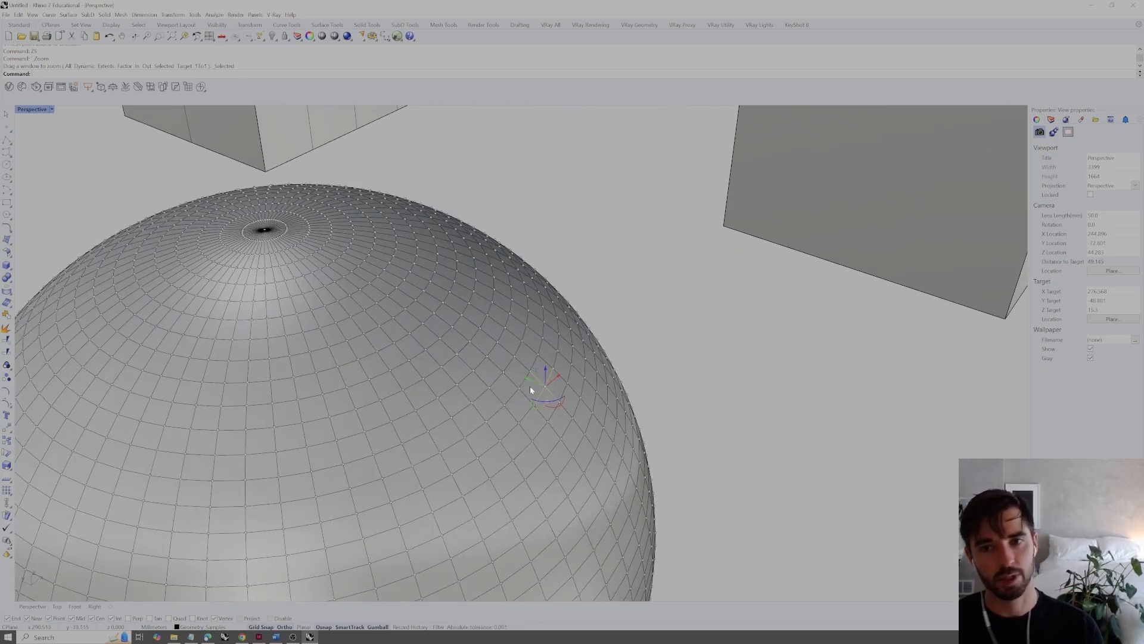
Try pulling the selected mesh point away from the mesh sphere, and undo the move
drag(526, 381, 745, 444)
right_drag(684, 424, 517, 409)
scroll(539, 362, down, 8)
key(ctrl+z)
Try pulling a window-selected group of points on one side of the mesh sphere outward, and undo the move
drag(621, 281, 670, 514)
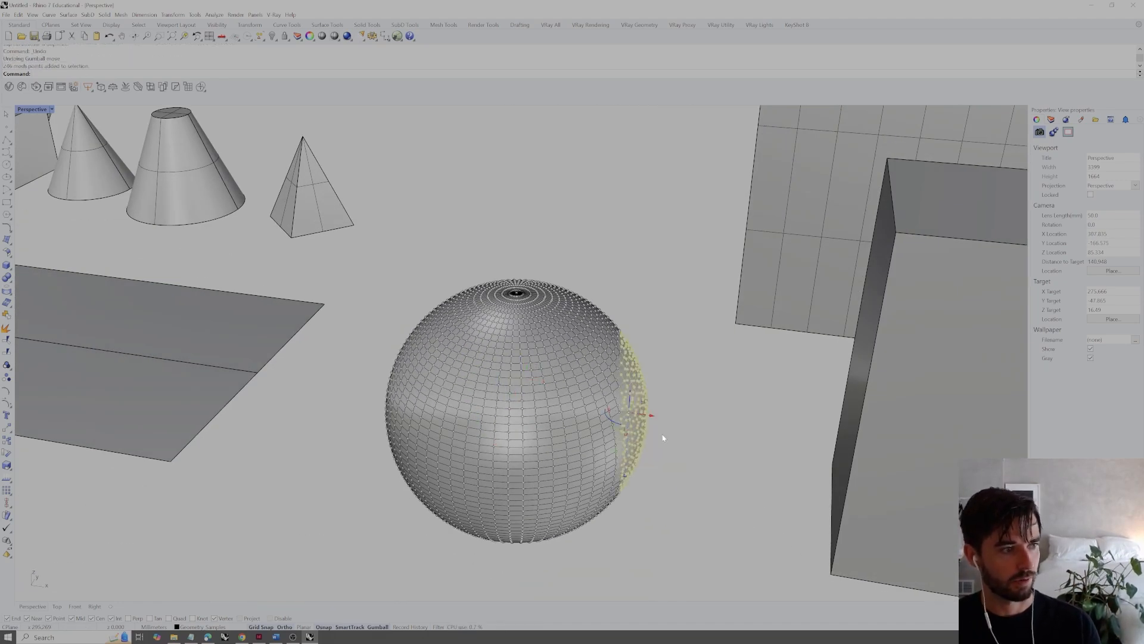
drag(651, 415, 758, 431)
right_drag(717, 443, 690, 441)
key(ctrl+z)
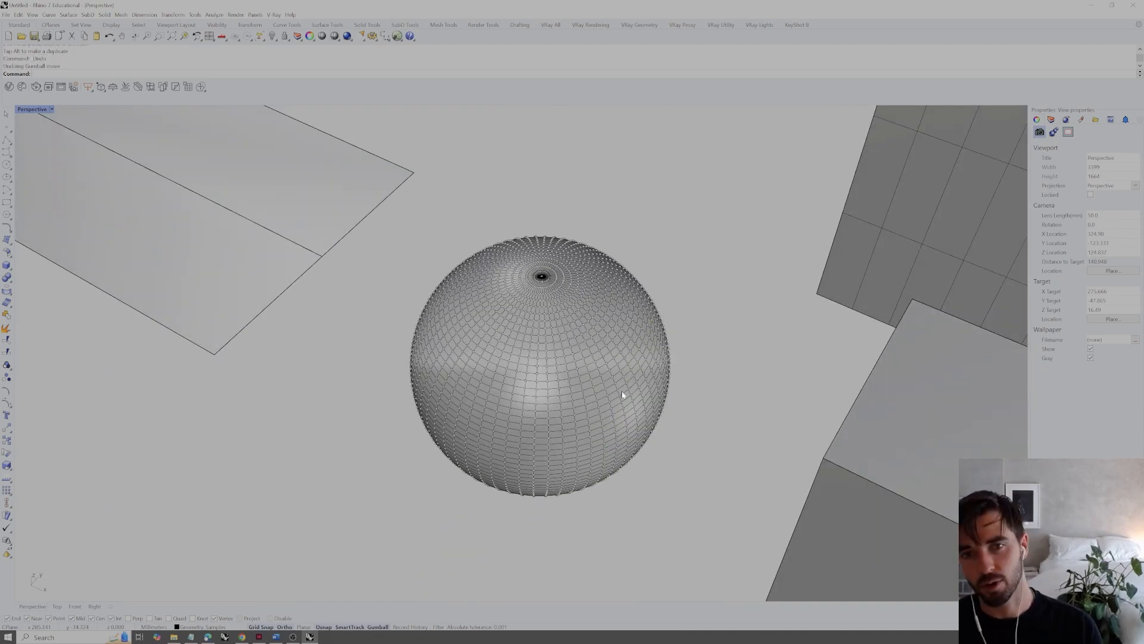
Turn on the mesh points of the undivided mesh box and stretch one upper corner far outward past the mesh sphere
scroll(550, 332, down, 10)
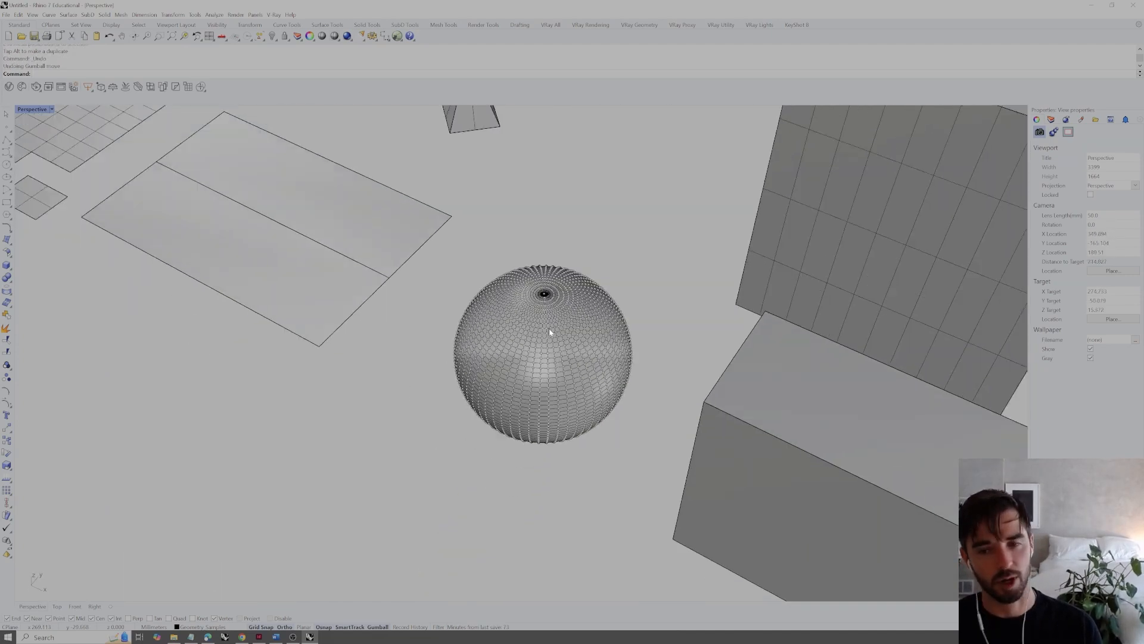
click(800, 344)
right_drag(801, 344, 784, 340)
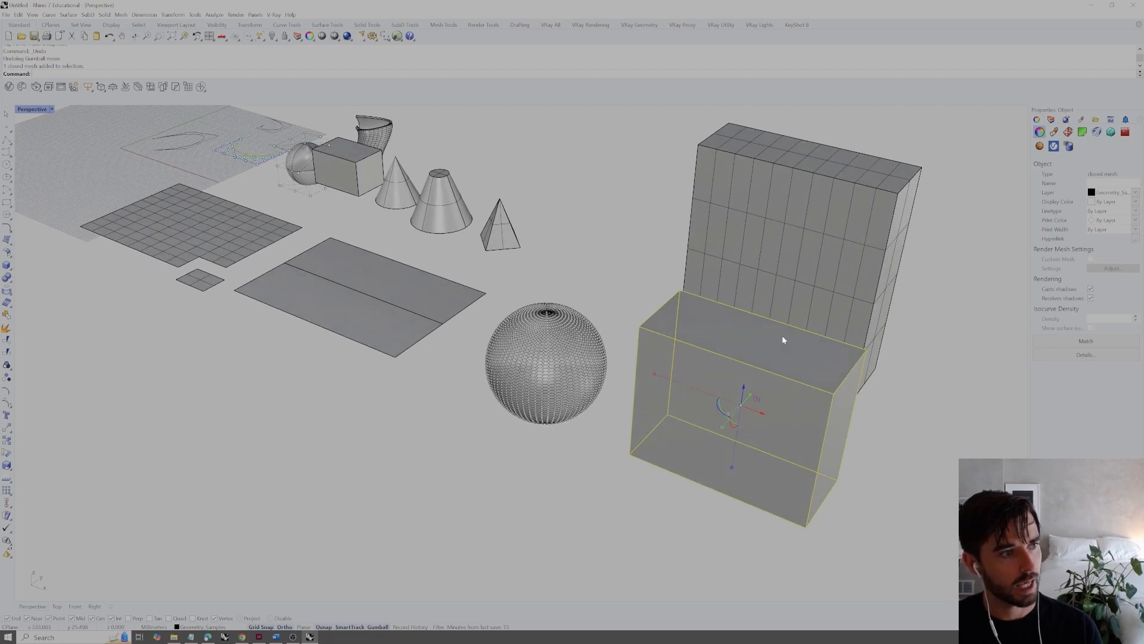
click(9, 400)
drag(628, 307, 650, 341)
right_drag(650, 341, 609, 336)
drag(555, 324, 378, 371)
right_drag(378, 371, 439, 373)
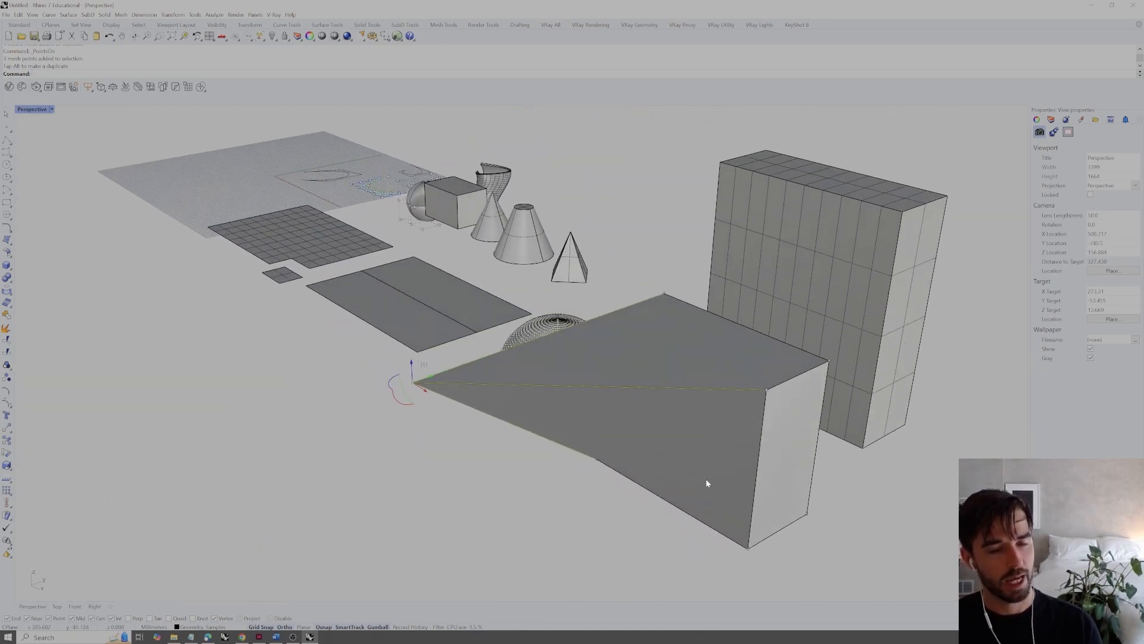
right_drag(653, 447, 628, 411)
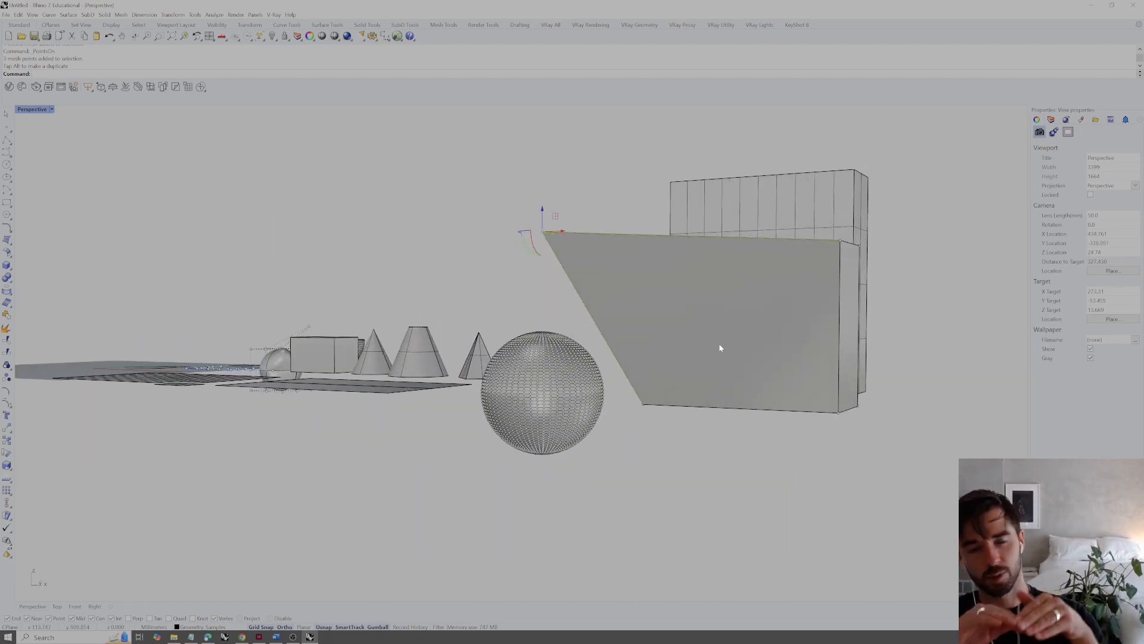
Triangulate the deformed mesh box with TriangulateMesh and view its split faces
right_drag(726, 346, 716, 439)
click(712, 443)
text(TriangulateMesh)
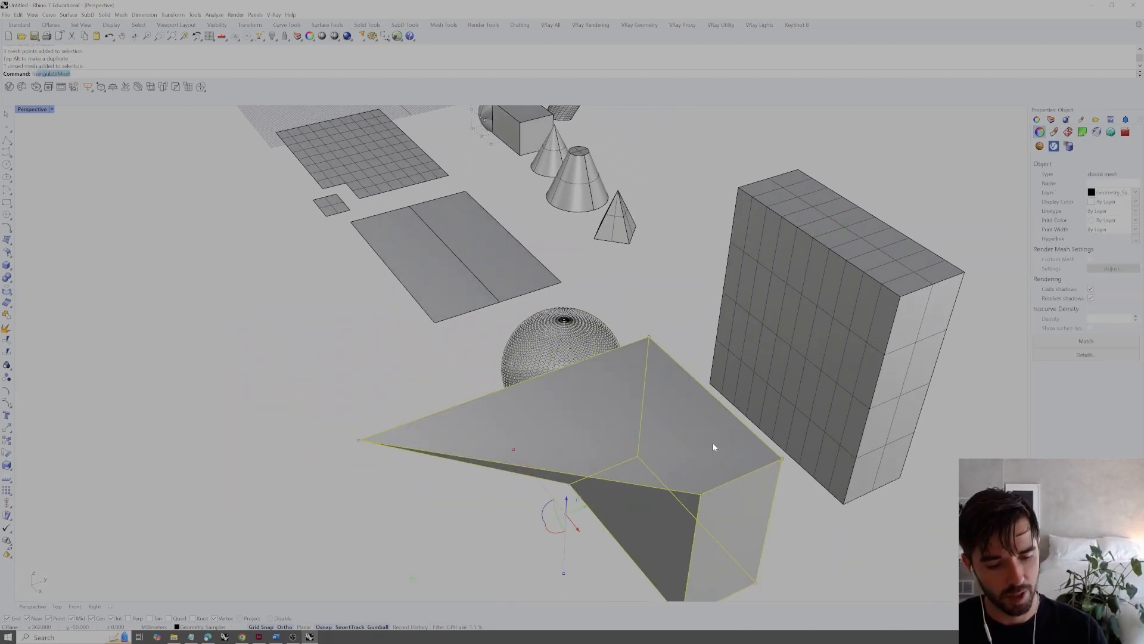
key(Return)
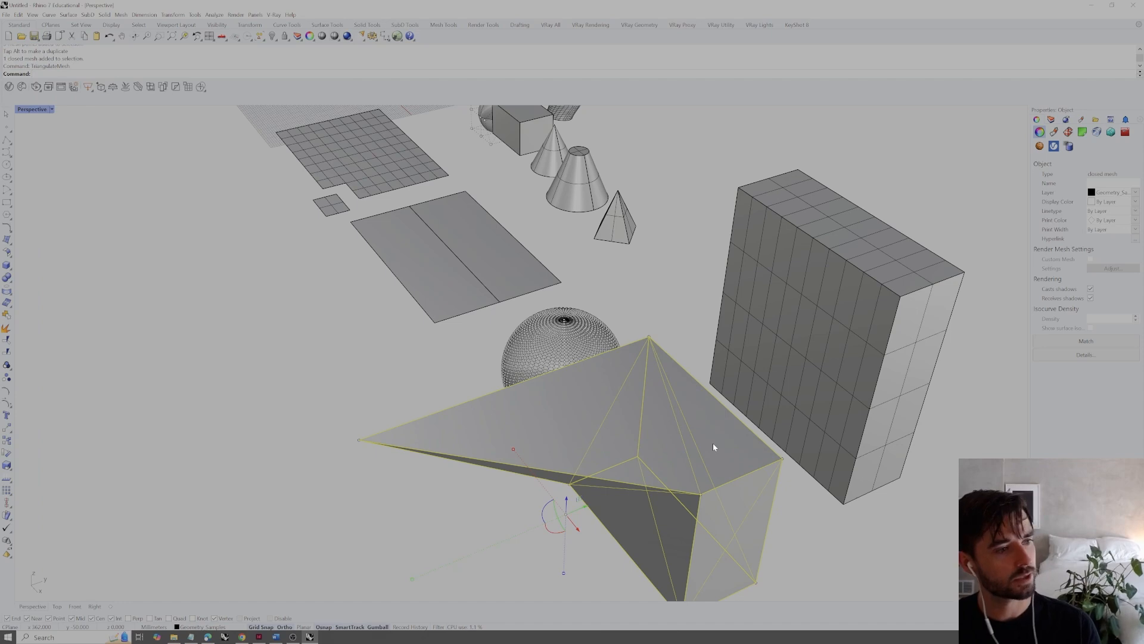
click(838, 528)
right_drag(838, 528, 804, 306)
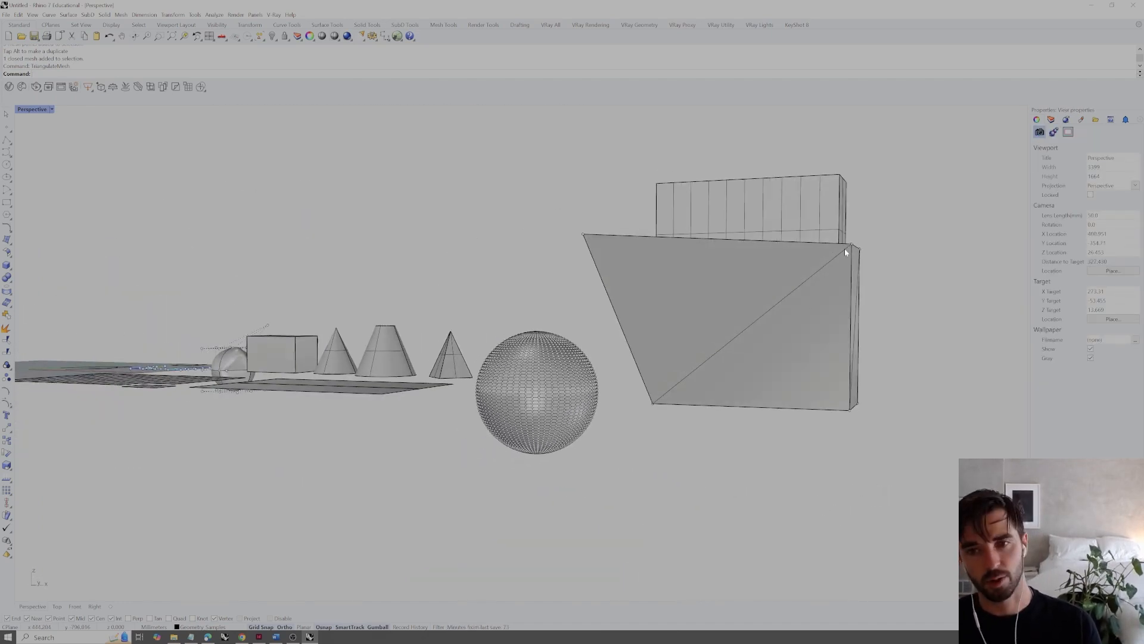
right_drag(813, 267, 775, 310)
scroll(733, 316, down, 5)
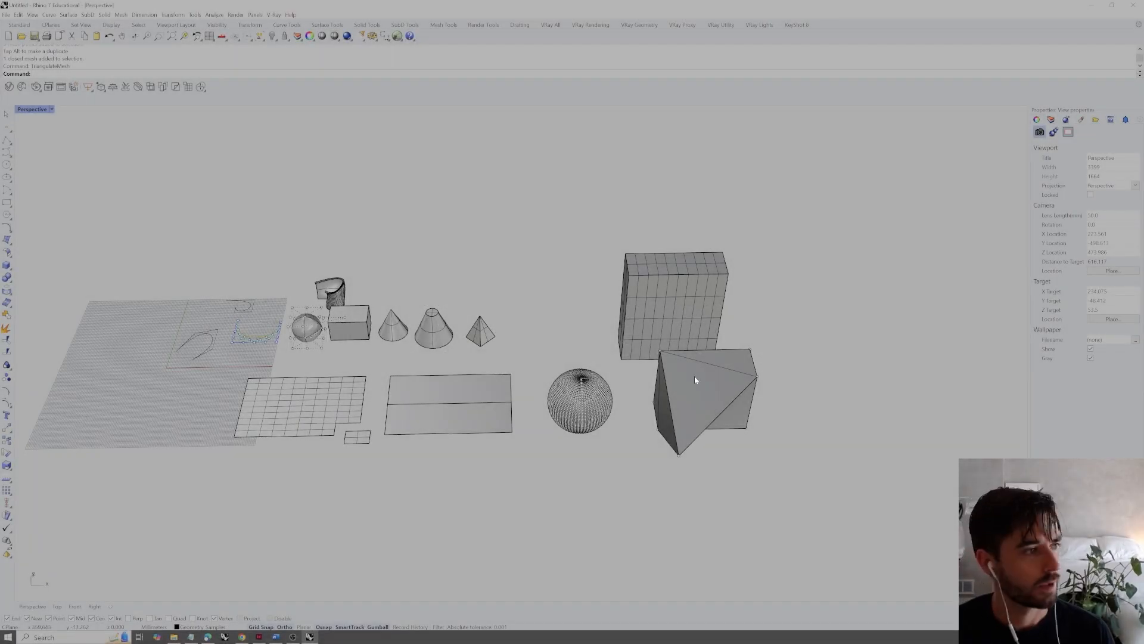
Zoom in on the curved, thickened polysurface behind the NURBS sphere and examine its shape beside the neighbouring solids
scroll(346, 278, up, 4)
click(328, 295)
text(zs)
key(Return)
key(Escape)
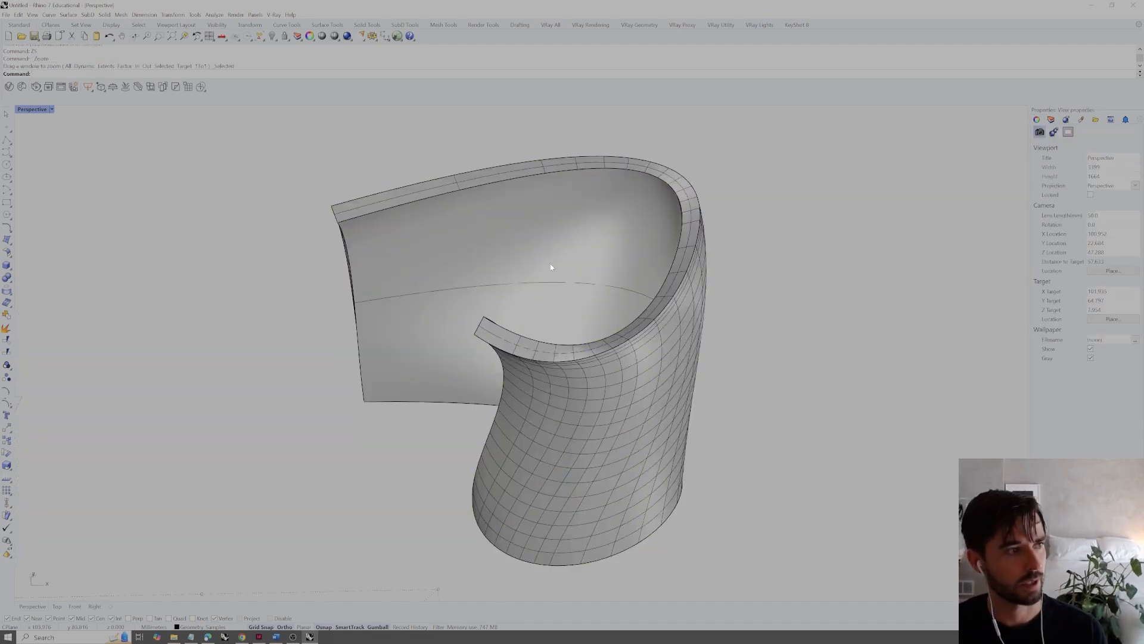
scroll(614, 235, down, 5)
click(634, 216)
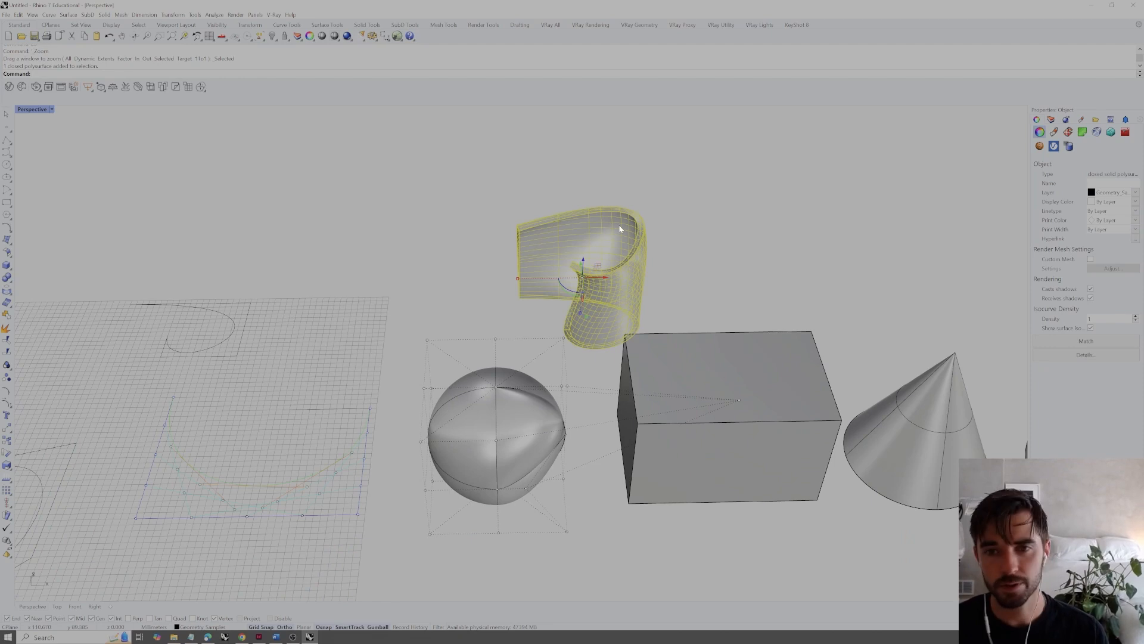
click(709, 238)
right_drag(708, 237, 622, 195)
scroll(622, 195, down, 5)
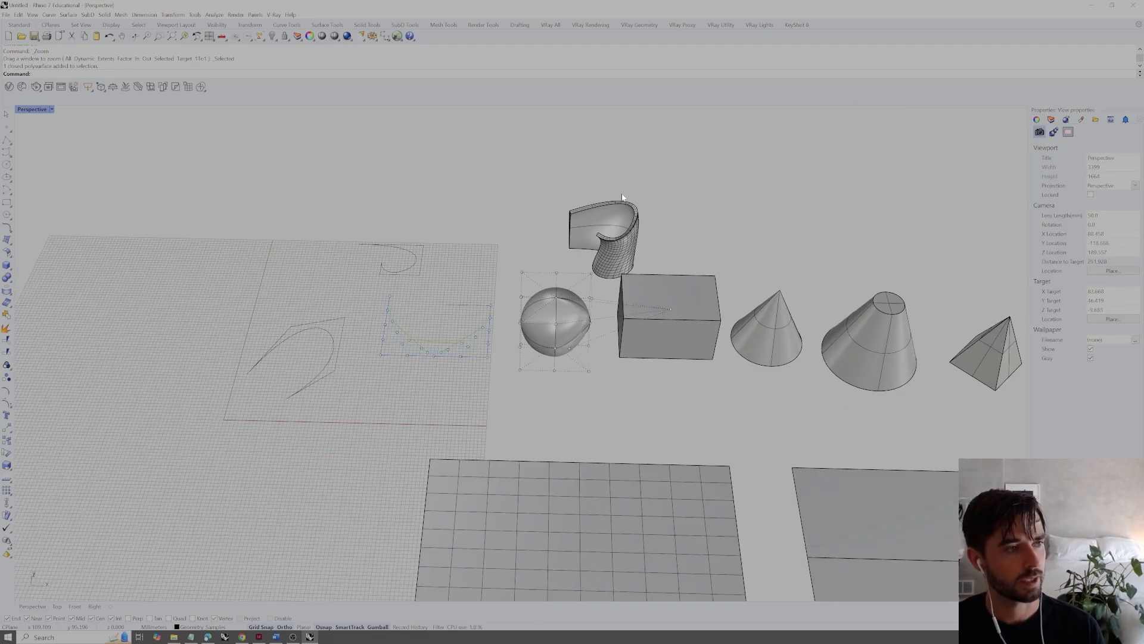
scroll(648, 272, down, 4)
scroll(656, 334, up, 3)
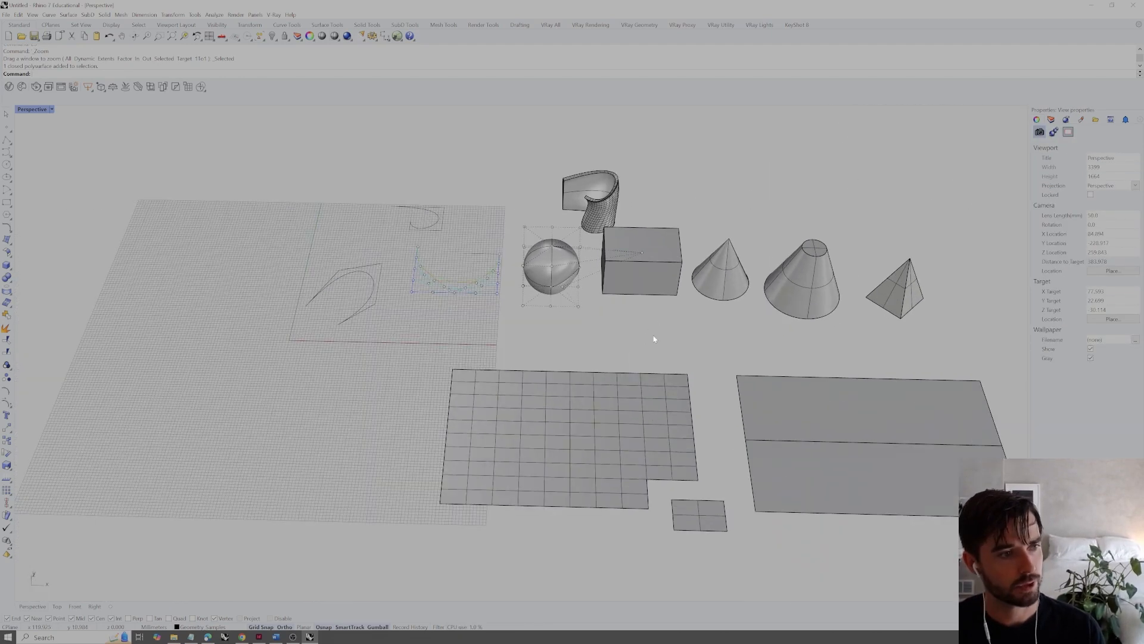
Offset the large gridded mesh plane with OffsetMesh into a closed, thickened slab
click(660, 419)
scroll(638, 386, up, 3)
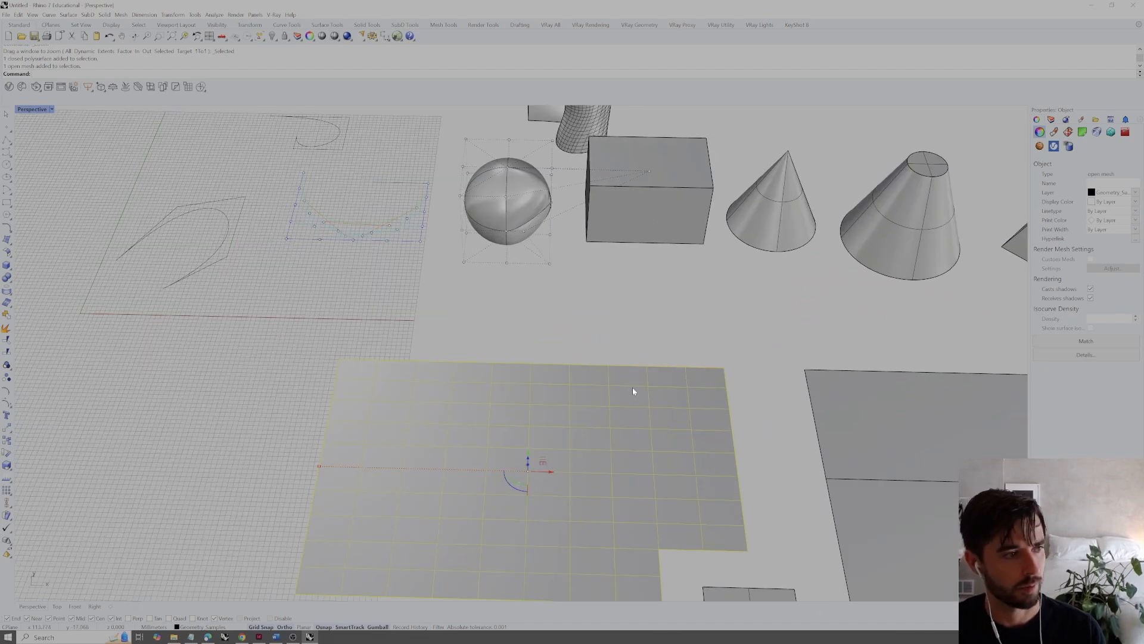
text(Offset)
key(Down)
key(Down)
key(Return)
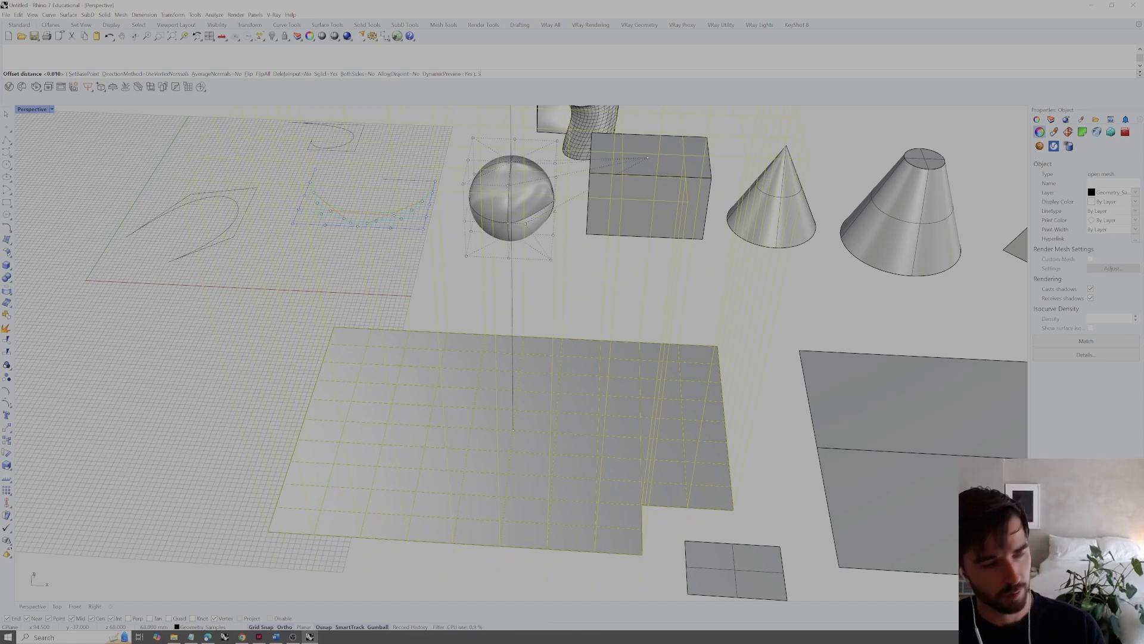
key(Return)
right_drag(144, 161, 221, 141)
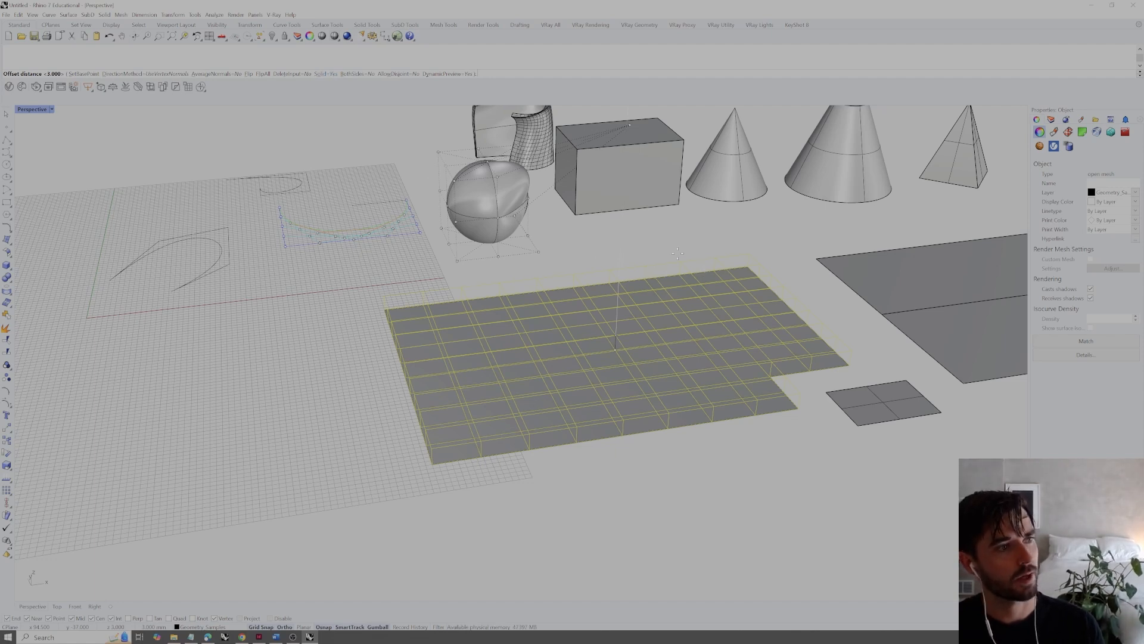
key(Return)
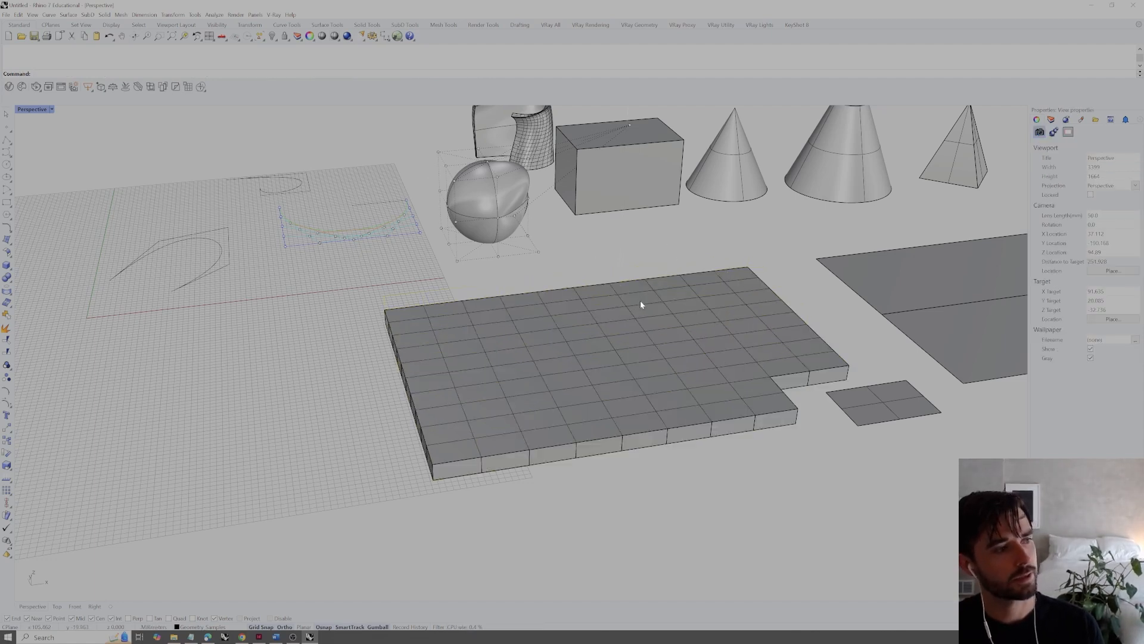
Select the thickened mesh slab and examine its edge faces and grid divisions from several angles
right_drag(641, 304, 656, 295)
click(658, 298)
click(691, 323)
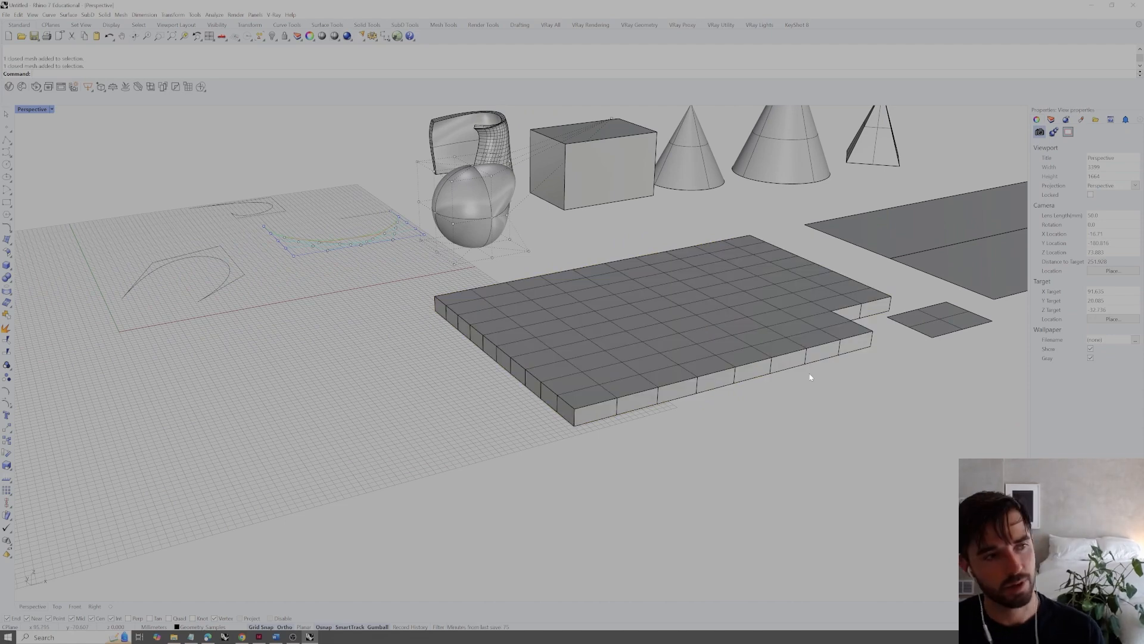
click(812, 362)
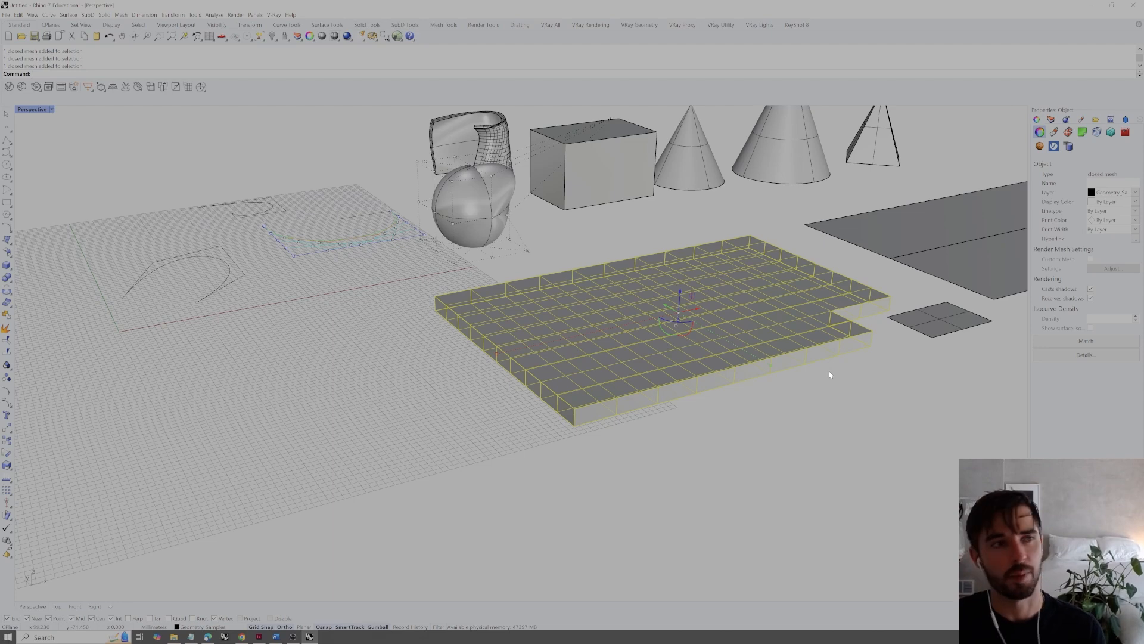
click(846, 438)
right_drag(846, 438, 663, 487)
right_drag(691, 475, 682, 508)
shift+right_drag(754, 491, 576, 450)
scroll(691, 386, down, 2)
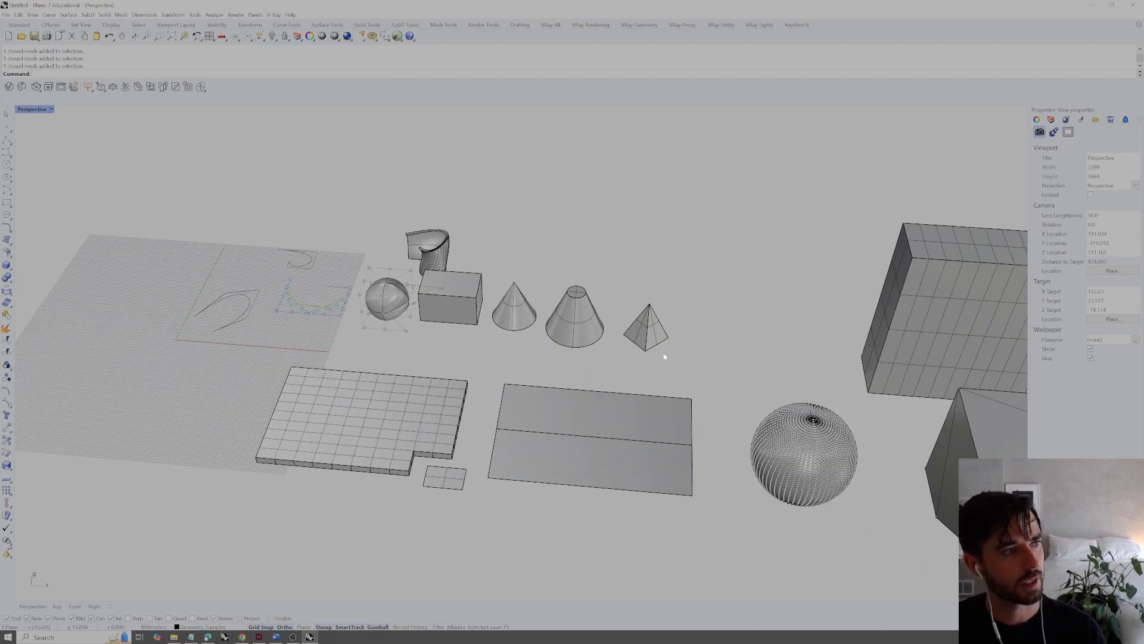
Zoom in on the truncated cone and explode it into separate surfaces
shift+click(586, 329)
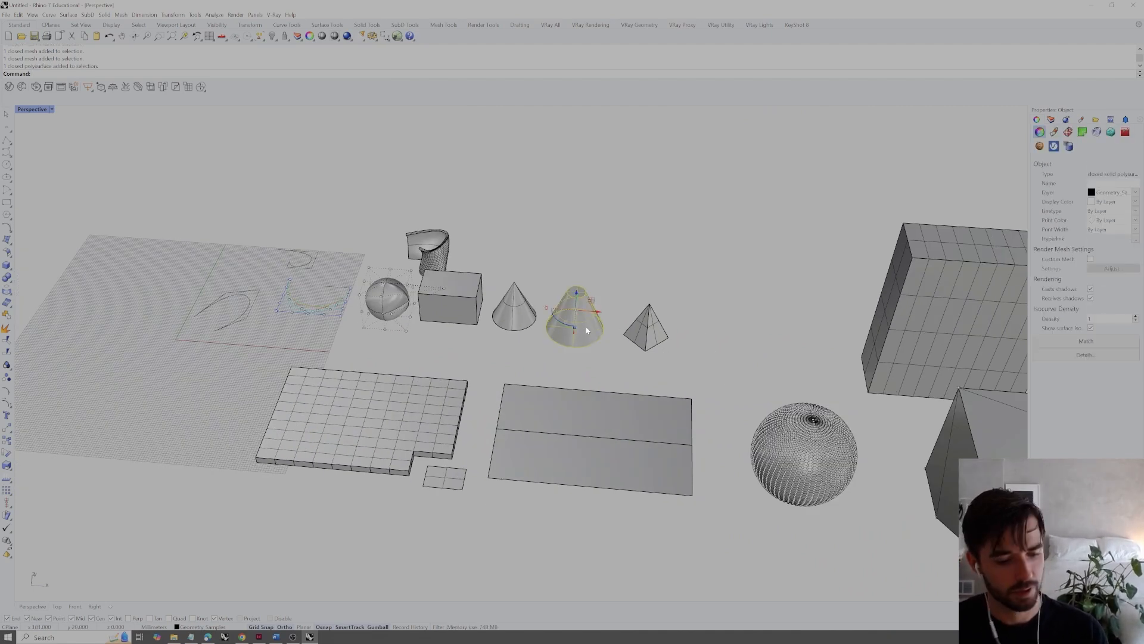
key(Return)
click(709, 337)
scroll(668, 341, down, 4)
right_drag(646, 341, 684, 344)
click(605, 348)
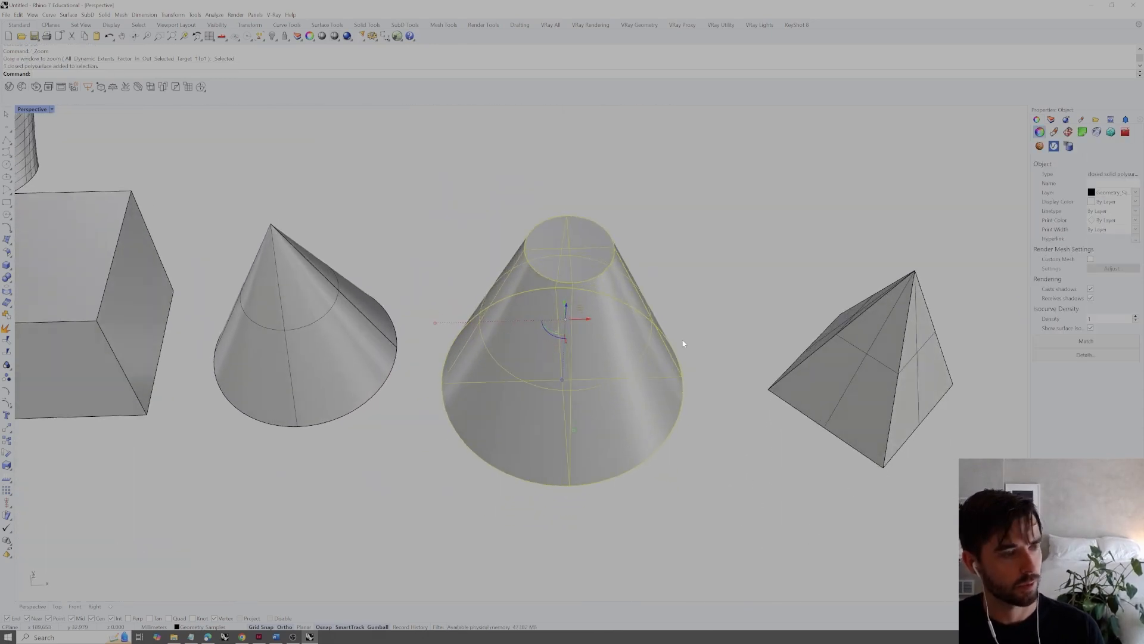
text(explode)
key(Return)
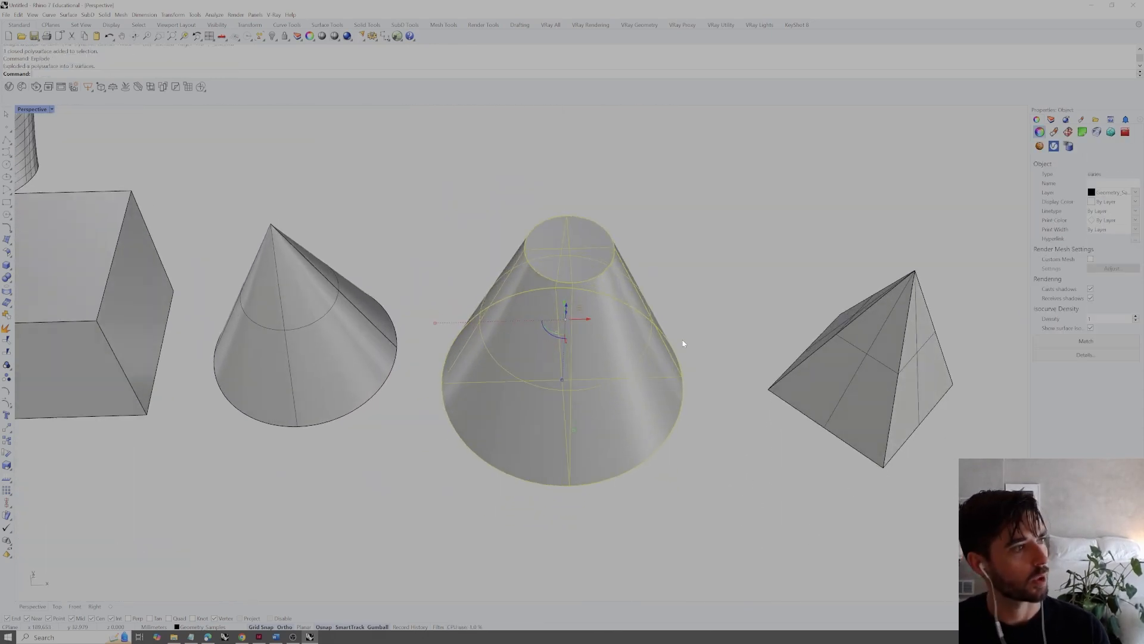
Move the truncated cone's side surface well away from its two circular cap surfaces
click(785, 238)
right_drag(781, 239, 572, 283)
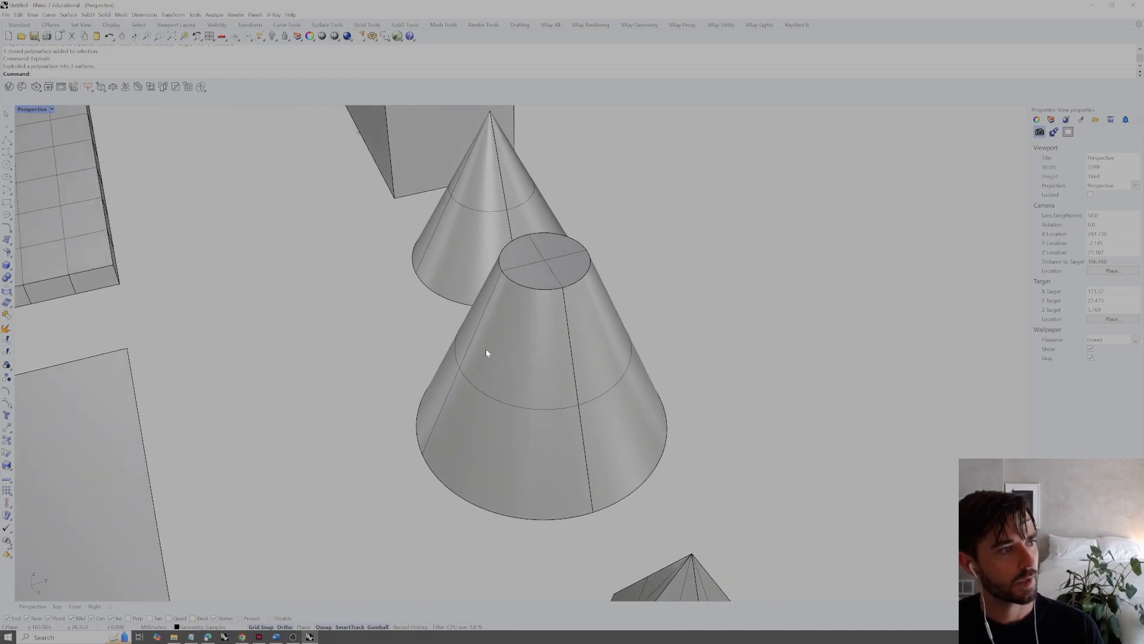
click(487, 351)
right_drag(573, 365, 543, 309)
scroll(528, 268, down, 6)
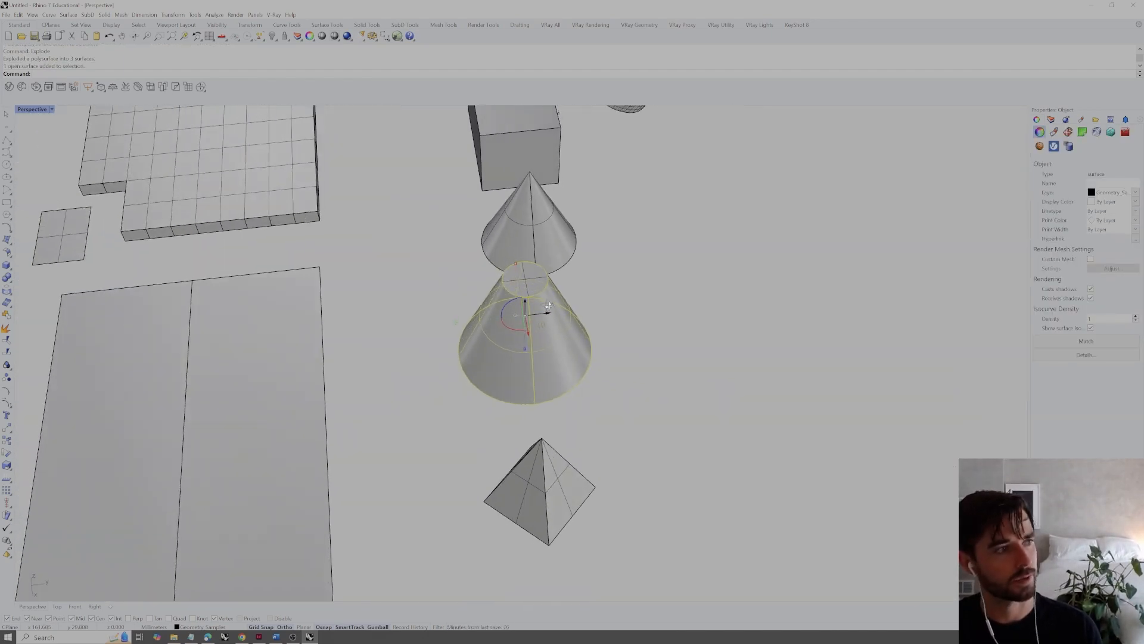
drag(553, 315, 807, 294)
click(849, 405)
right_drag(849, 405, 794, 366)
Zoom to the detached conical surface and offset it with OffsetSrf at a distance of 1, with Solid set to No
click(799, 395)
text(z)
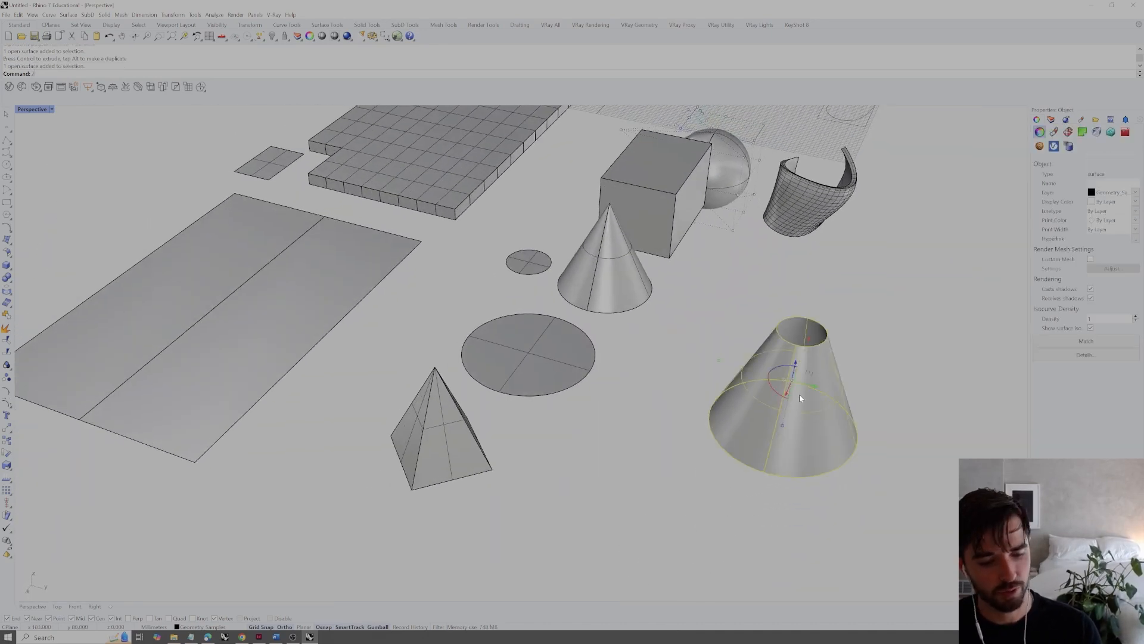
text(s)
key(Return)
click(799, 396)
mouse_move(572, 422)
right_down()
mouse_move(587, 303)
mouse_move(575, 433)
right_up()
click(575, 433)
text(offsetsrf)
key(Return)
key(Return)
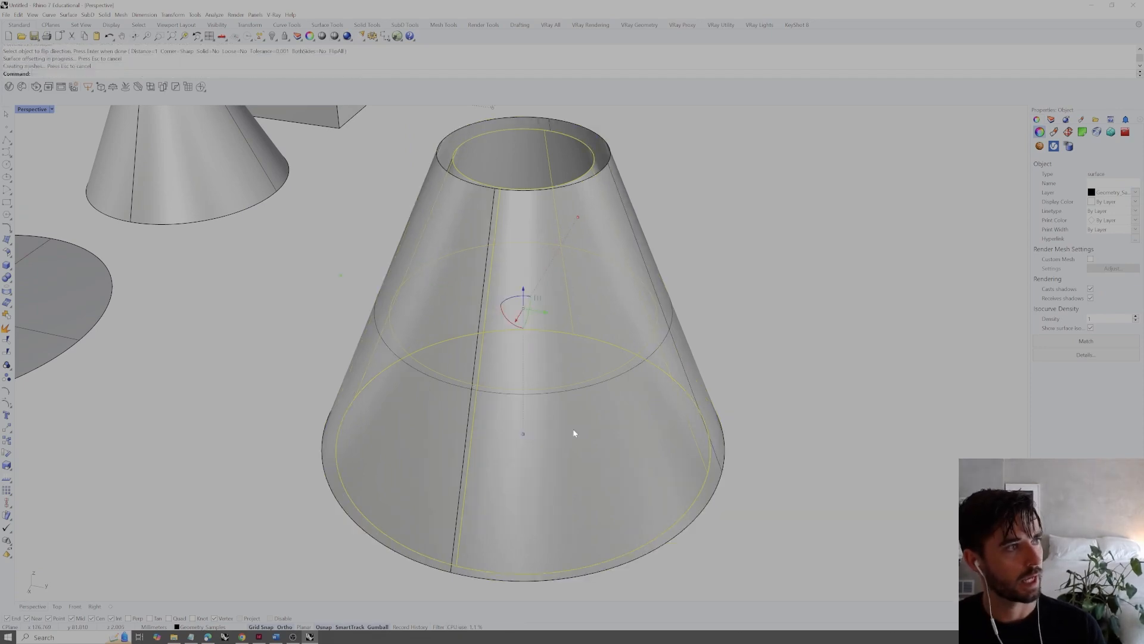
right_drag(624, 478, 681, 371)
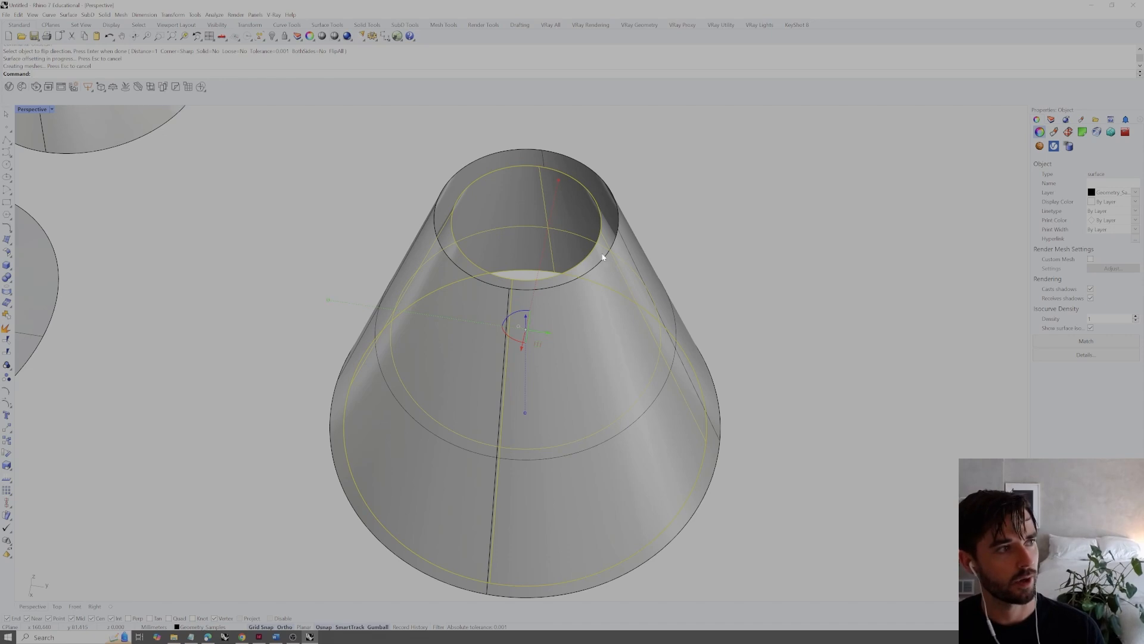
Undo the surface offset and offset the conical surface again at a distance of 1 with Solid set to Yes
key(ctrl+z)
key(Return)
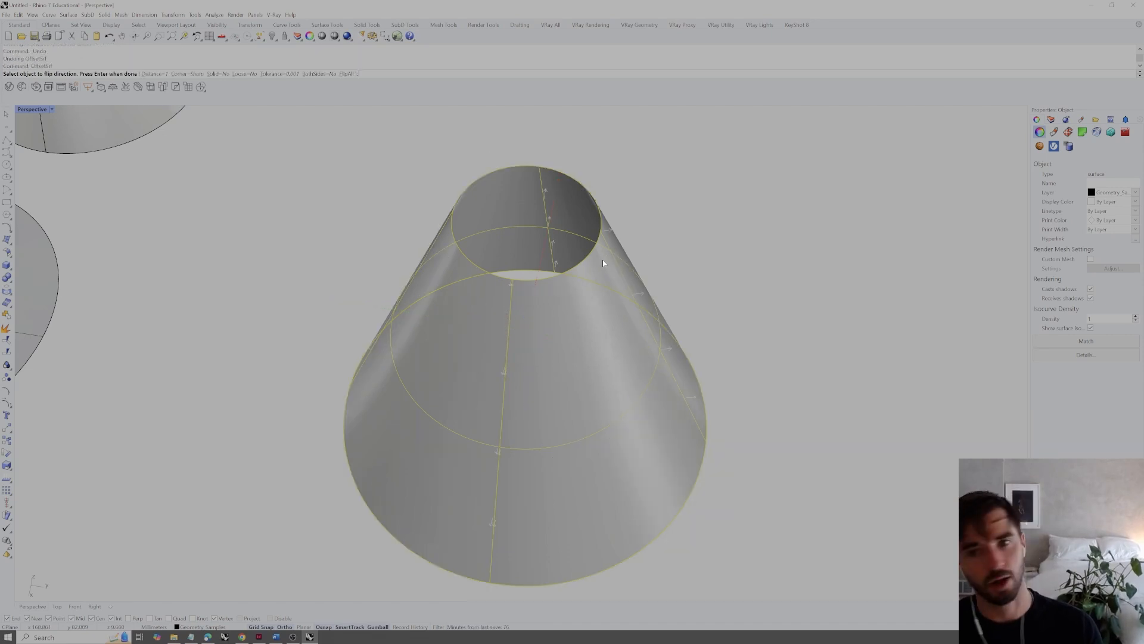
click(218, 73)
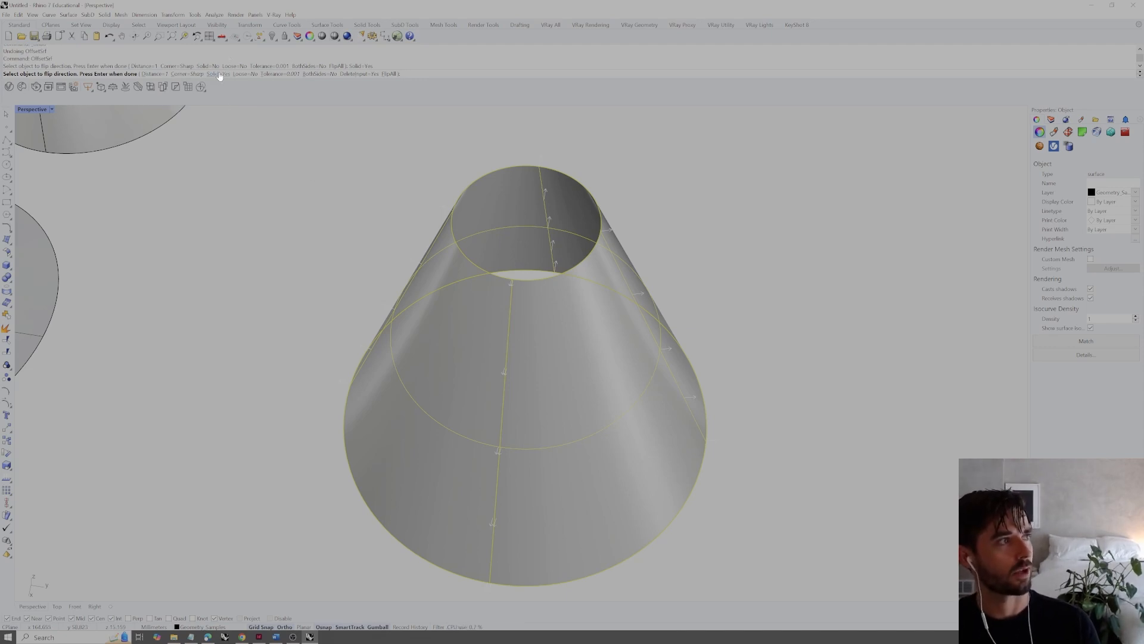
key(Return)
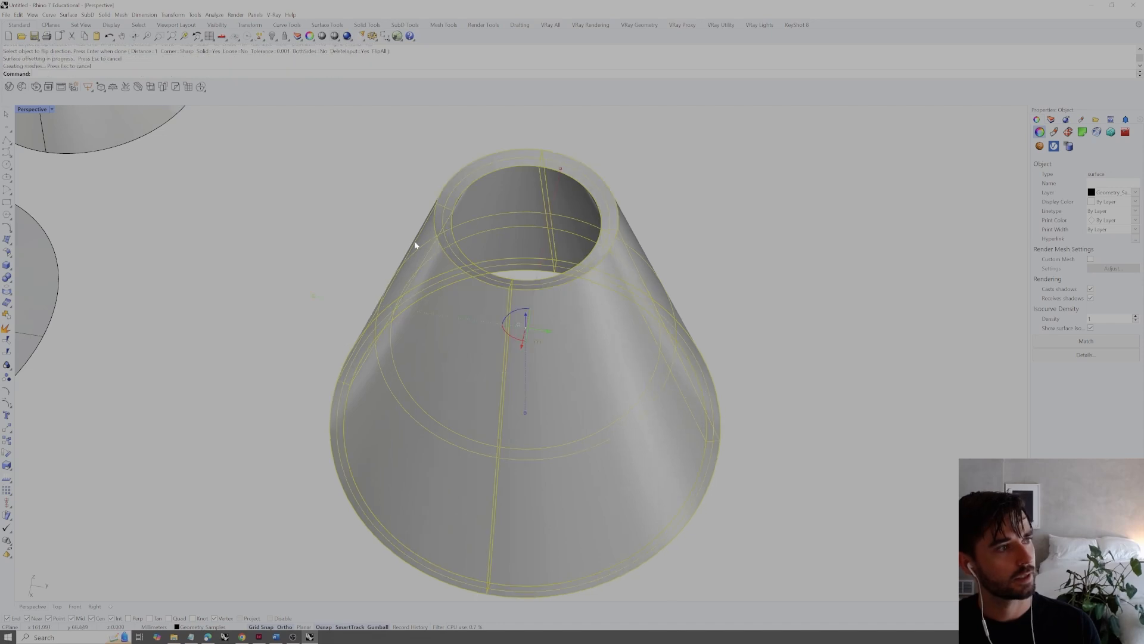
click(754, 232)
Examine the slanted bottom rim of the thickened cone closely from below and from the side
scroll(607, 271, down, 7)
right_drag(606, 274, 589, 205)
scroll(625, 341, up, 6)
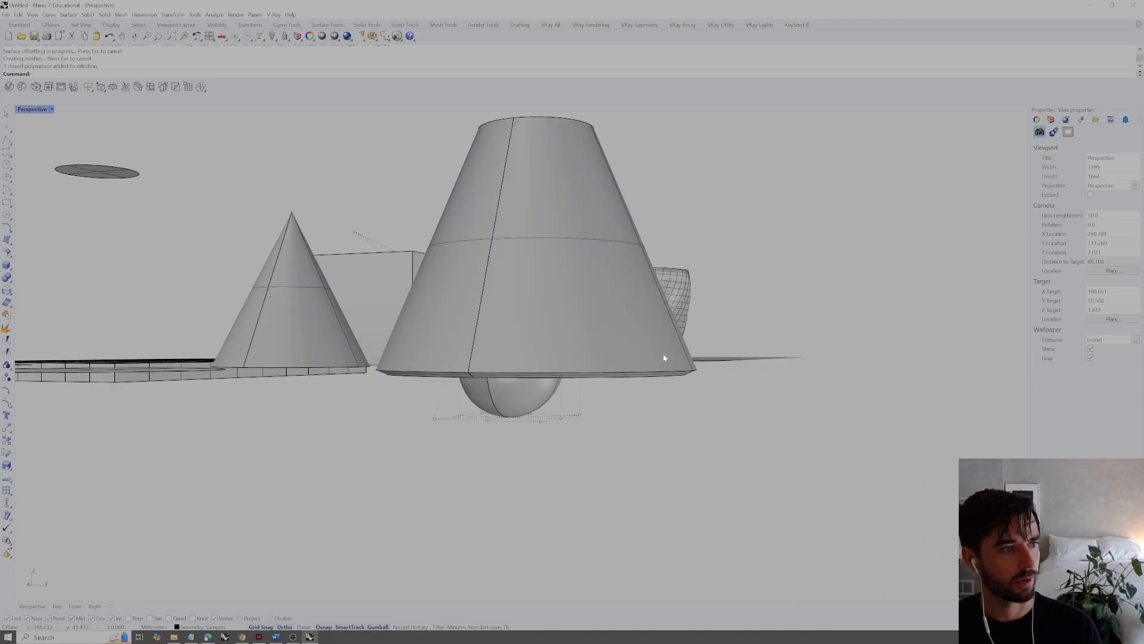
scroll(665, 357, up, 5)
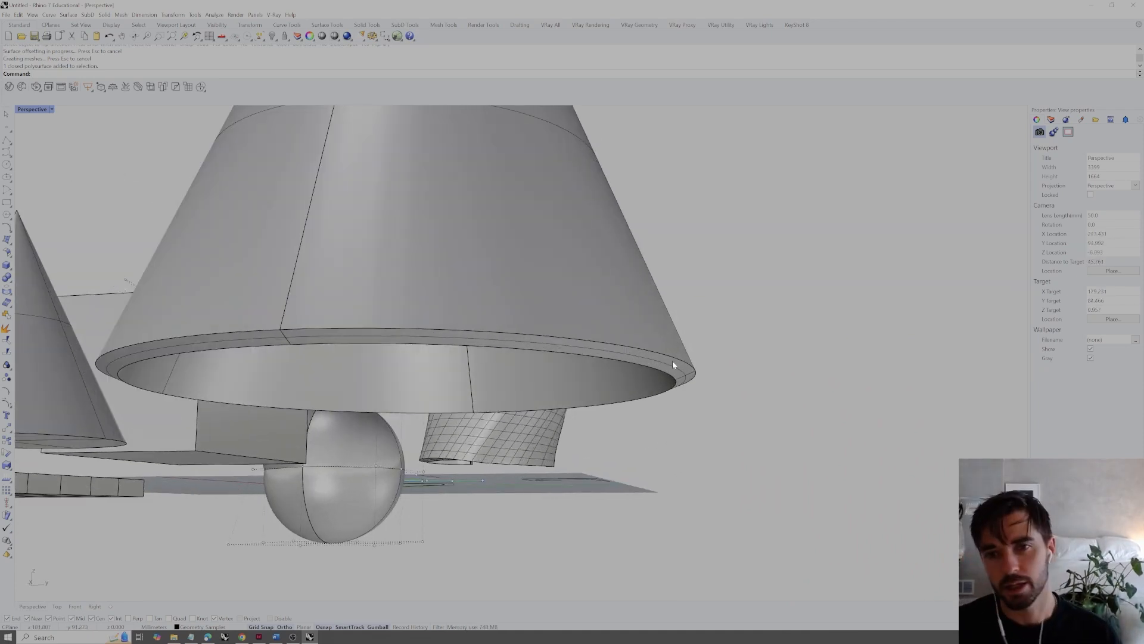
scroll(673, 364, up, 8)
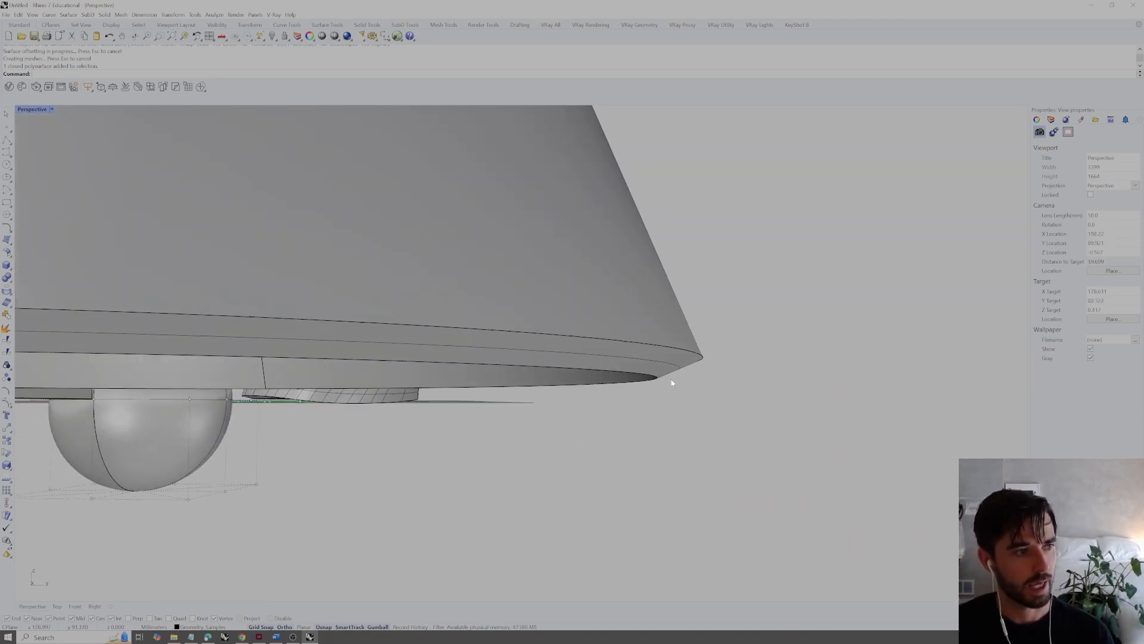
scroll(661, 377, up, 6)
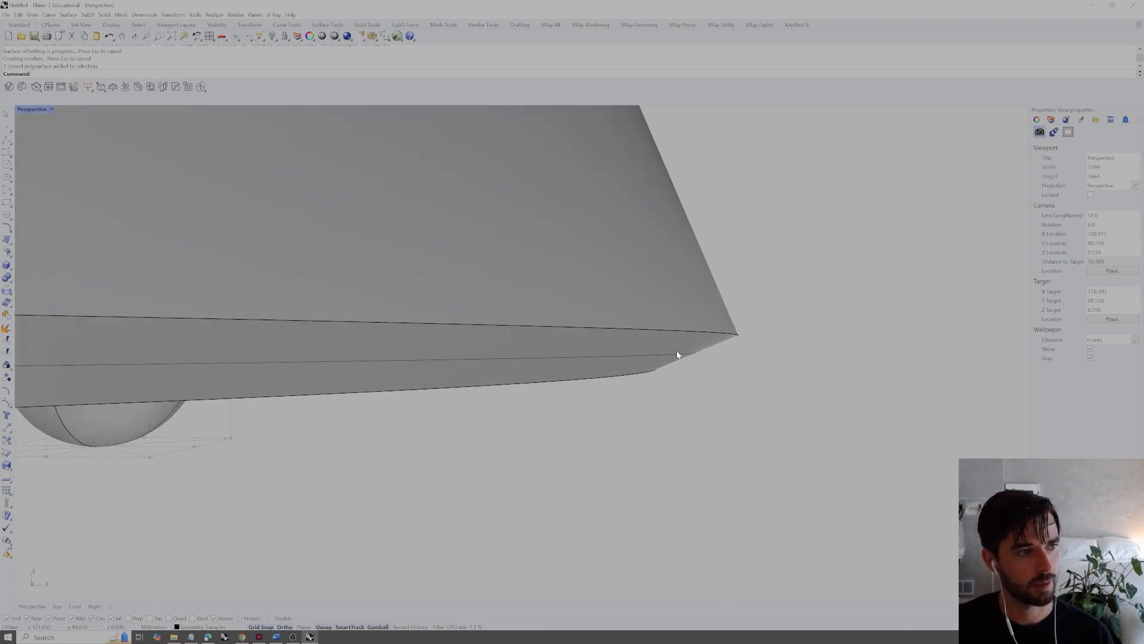
scroll(713, 339, down, 12)
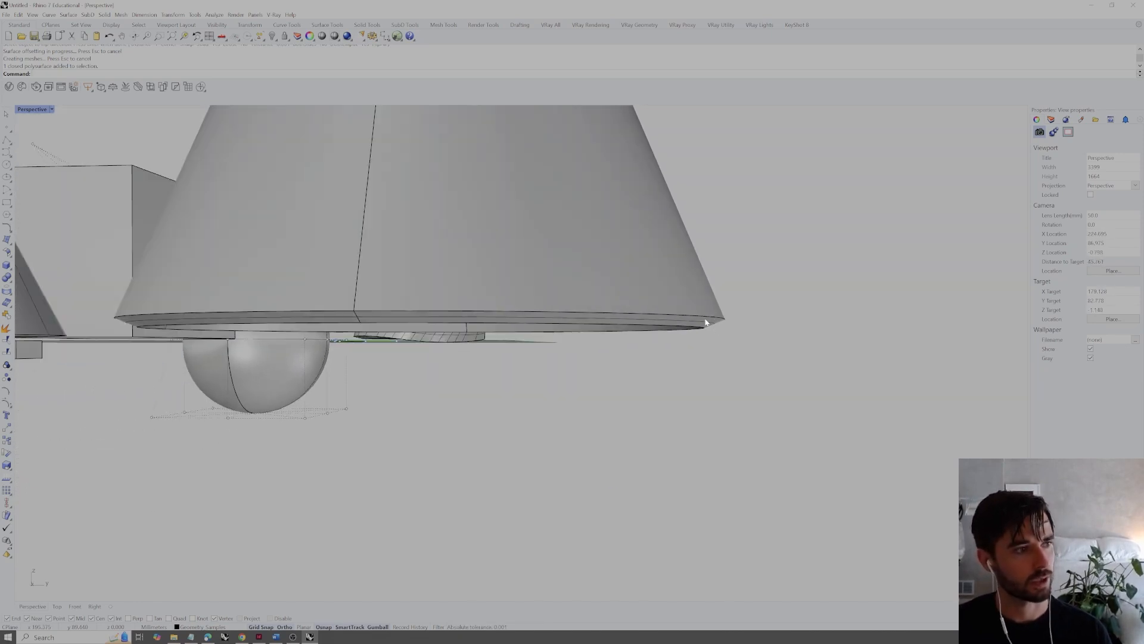
Undo the solid offset of the conical surface
key(ctrl+z)
right_drag(715, 322, 717, 379)
click(717, 379)
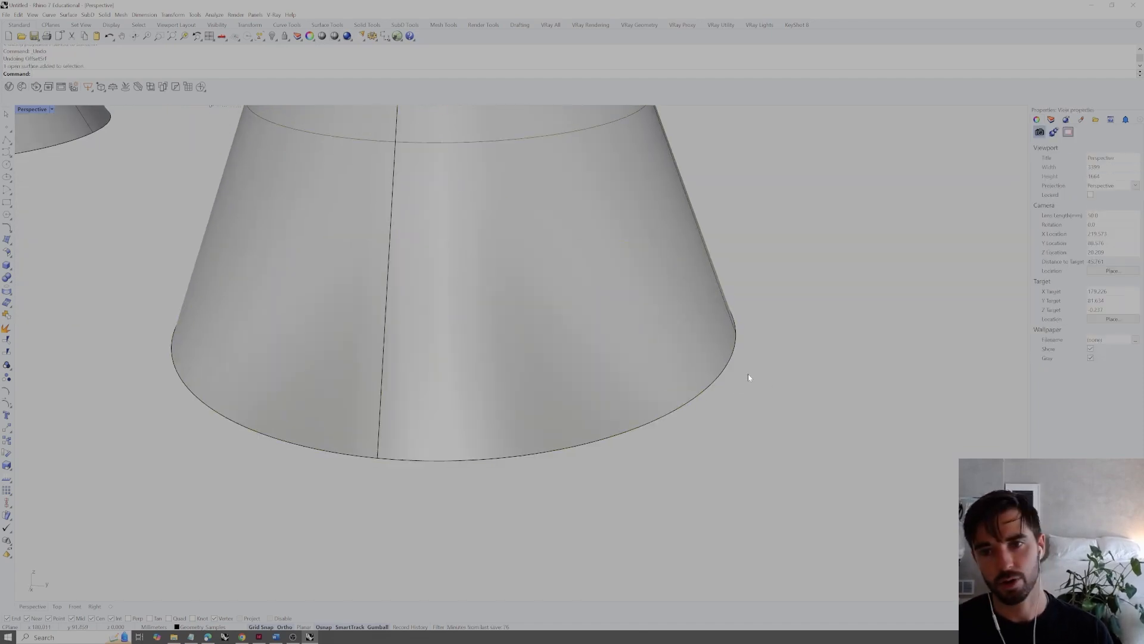
Duplicate the bottom circular edge of the open conical surface as a curve with DupEdge
scroll(745, 370, down, 5)
scroll(715, 310, up, 3)
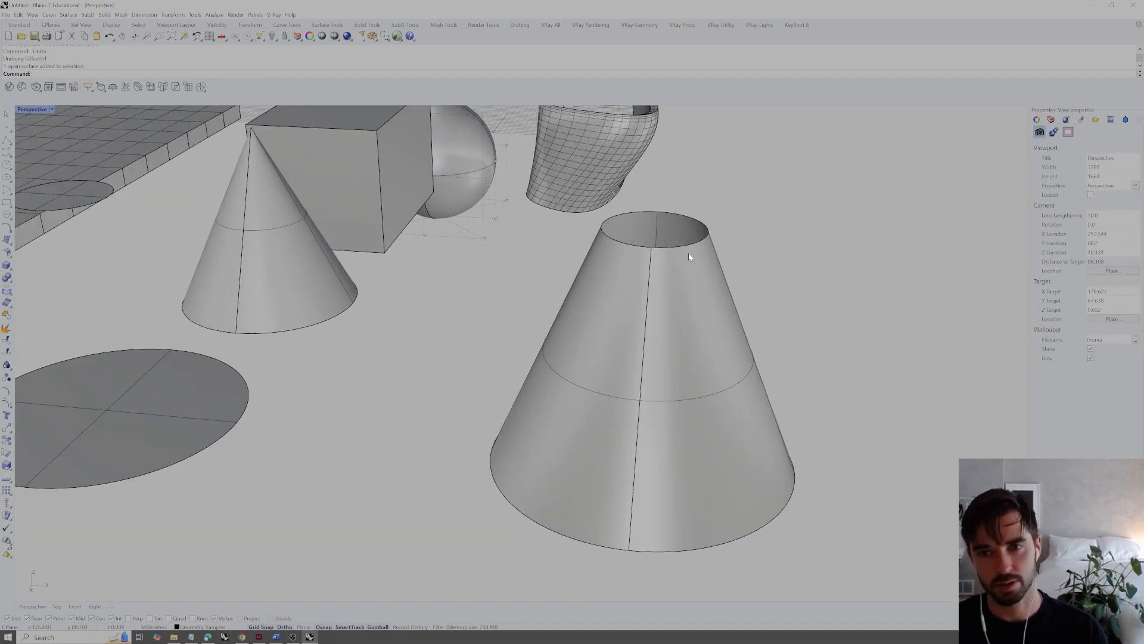
shift+right_drag(801, 413, 781, 390)
text(DupEdge)
key(Return)
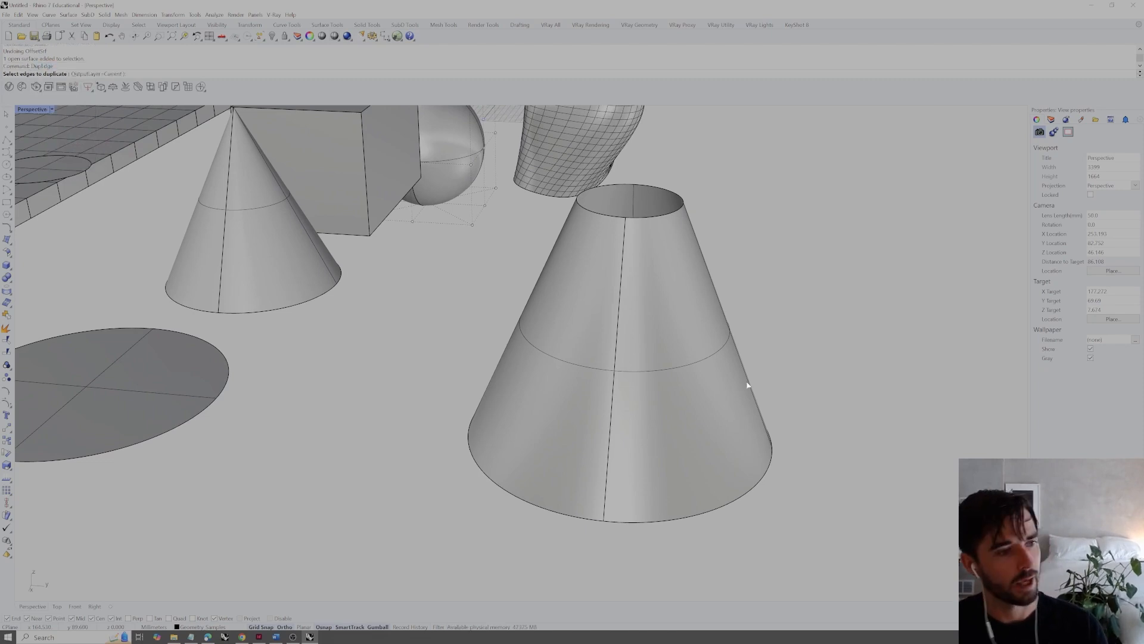
click(763, 477)
key(Return)
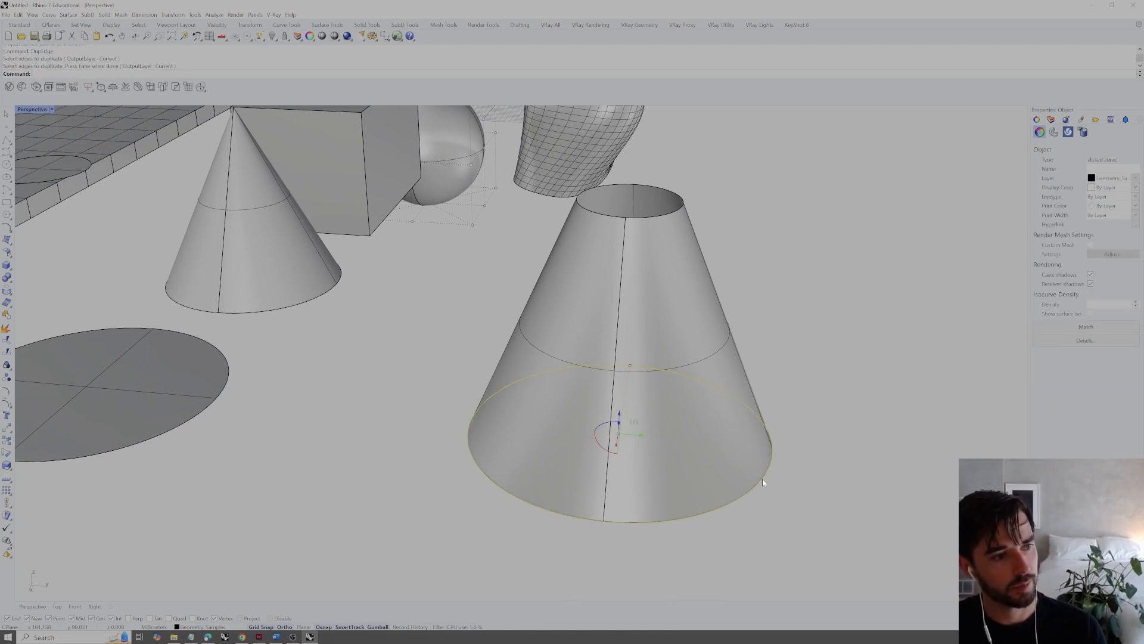
Offset the duplicated base circle outward by a distance of 1
text(Offset)
key(Return)
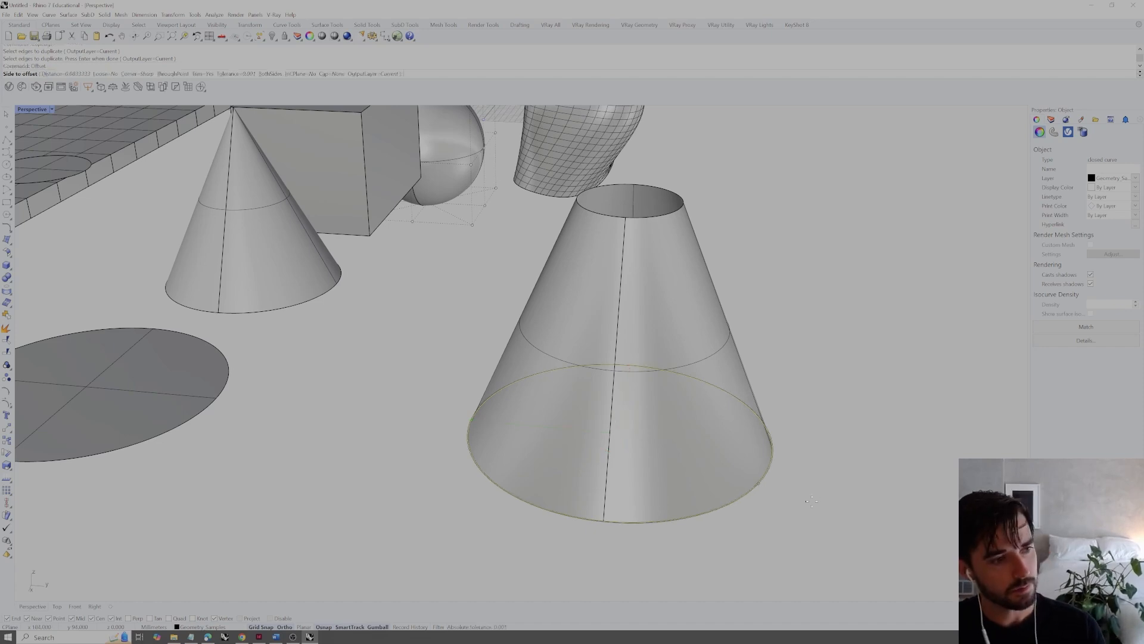
text(1)
key(Return)
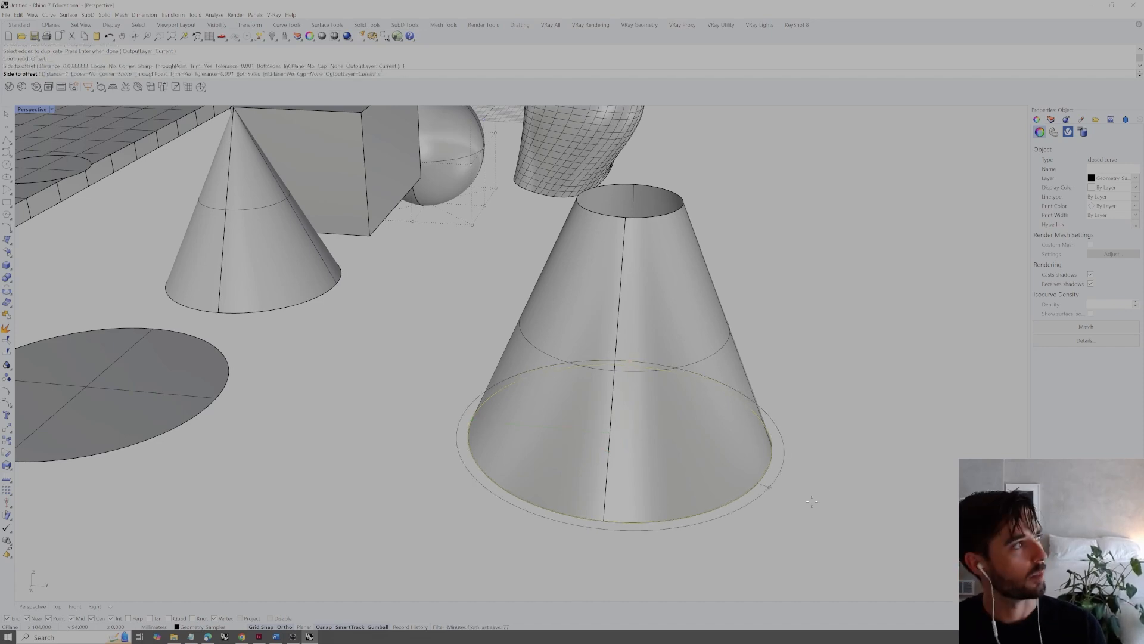
click(812, 501)
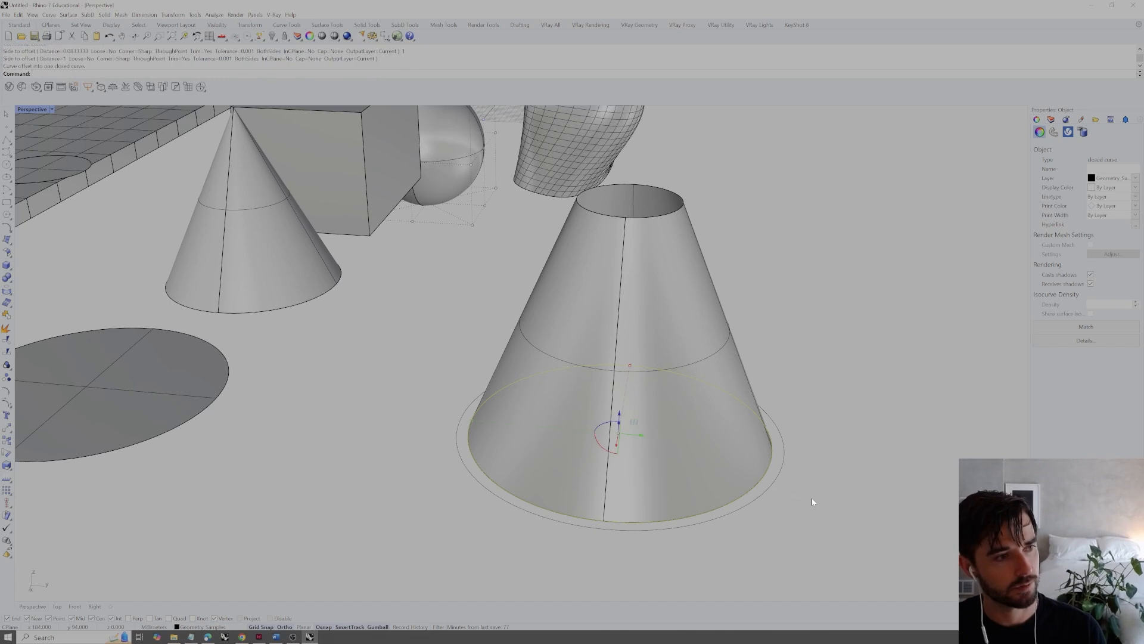
Duplicate the top circular edge of the conical surface and offset the curve outward by a distance of 1
text(DupEdge)
key(Return)
click(682, 212)
key(Return)
text(Offset)
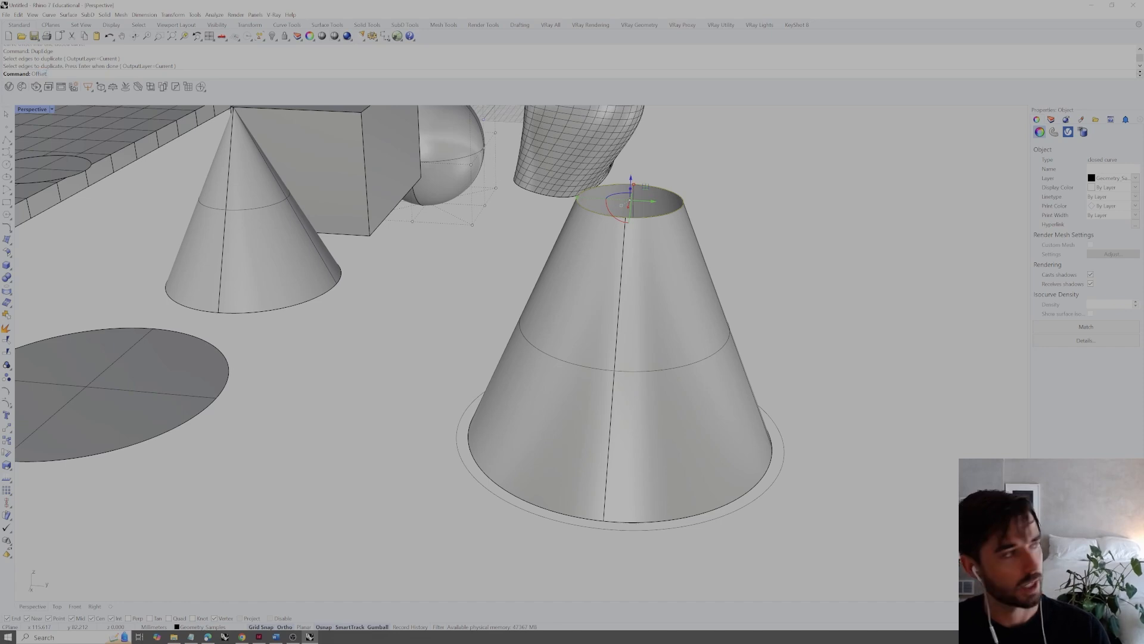
key(Return)
click(720, 227)
Loft between the inner and outer base circles to create a flat bottom ring with default loft options
right_drag(703, 225, 706, 266)
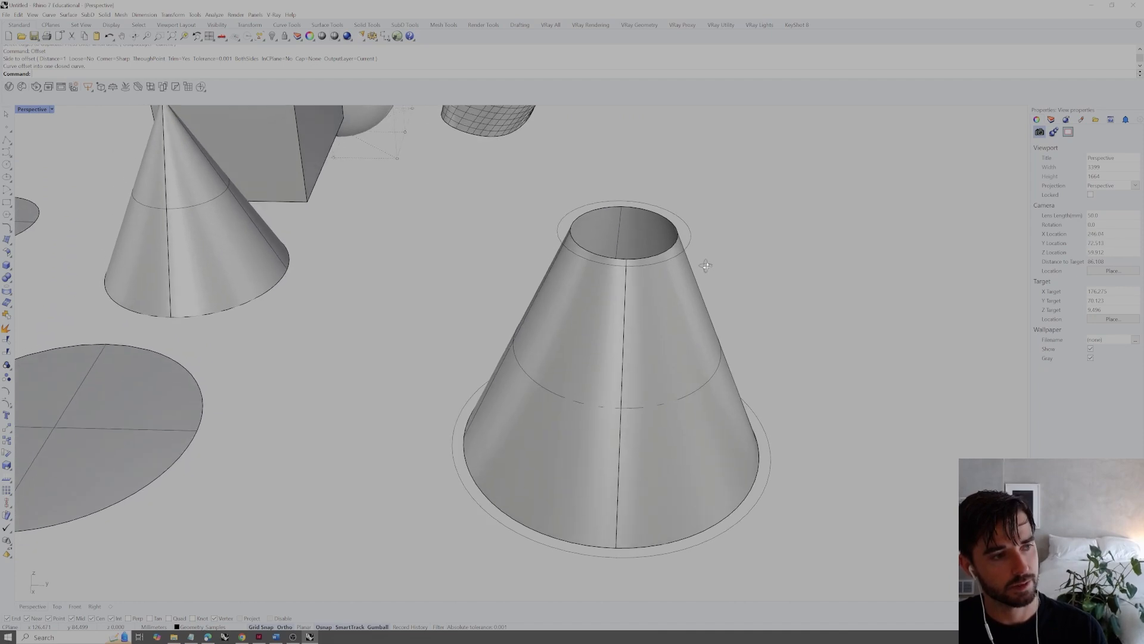
text(l)
key(Return)
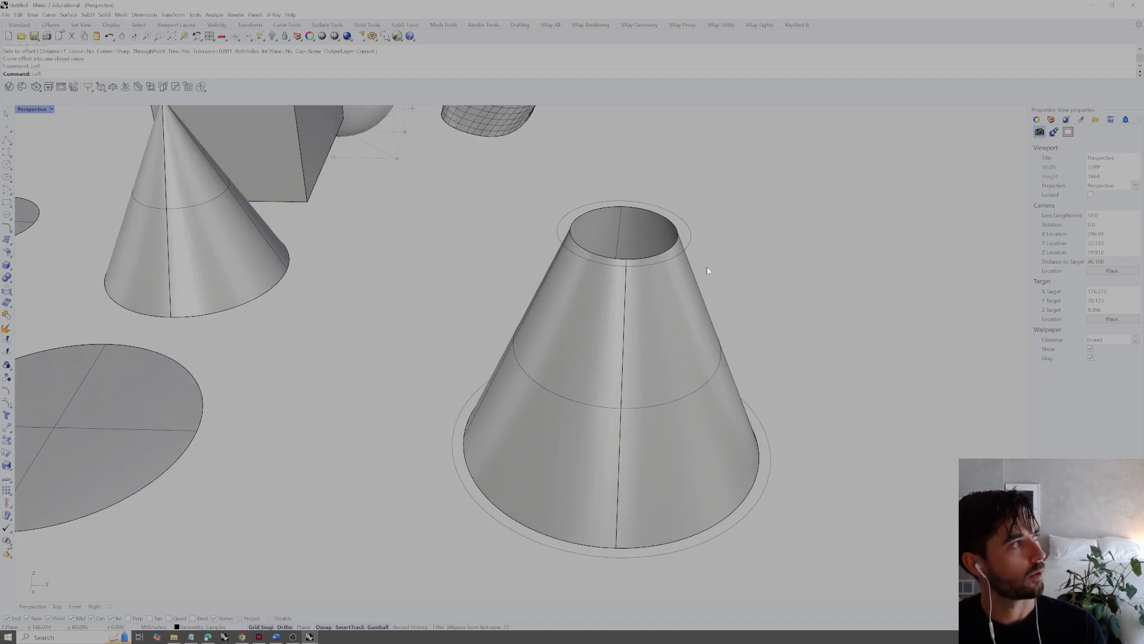
click(720, 520)
click(751, 542)
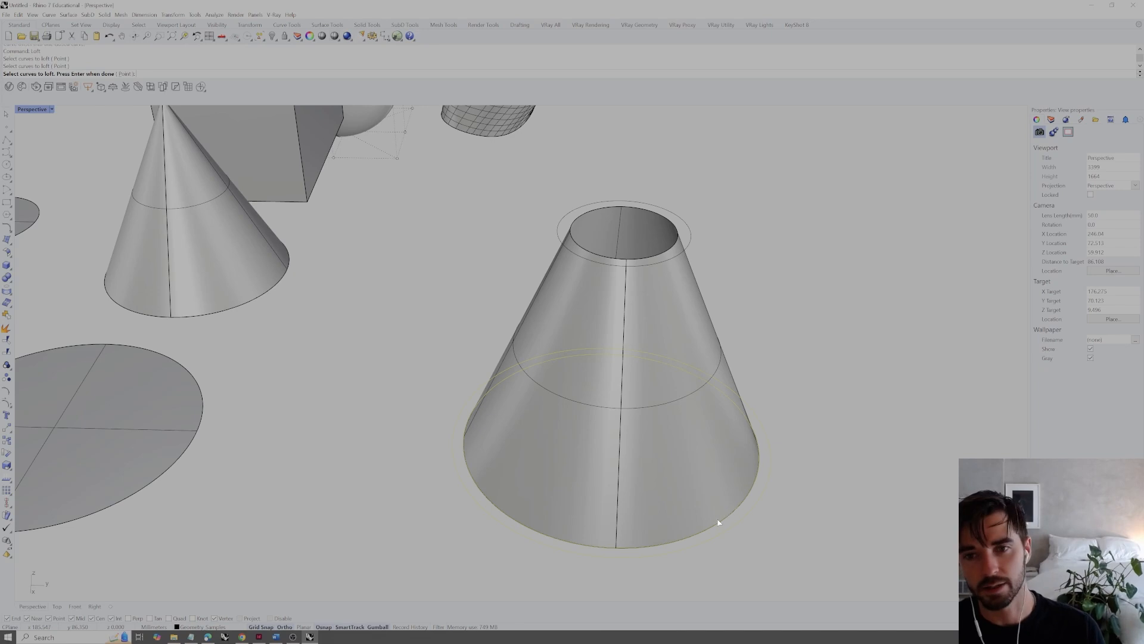
key(Return)
key(Return)
Loft between the inner and outer top circles to close the upper rim with a flat ring
key(Return)
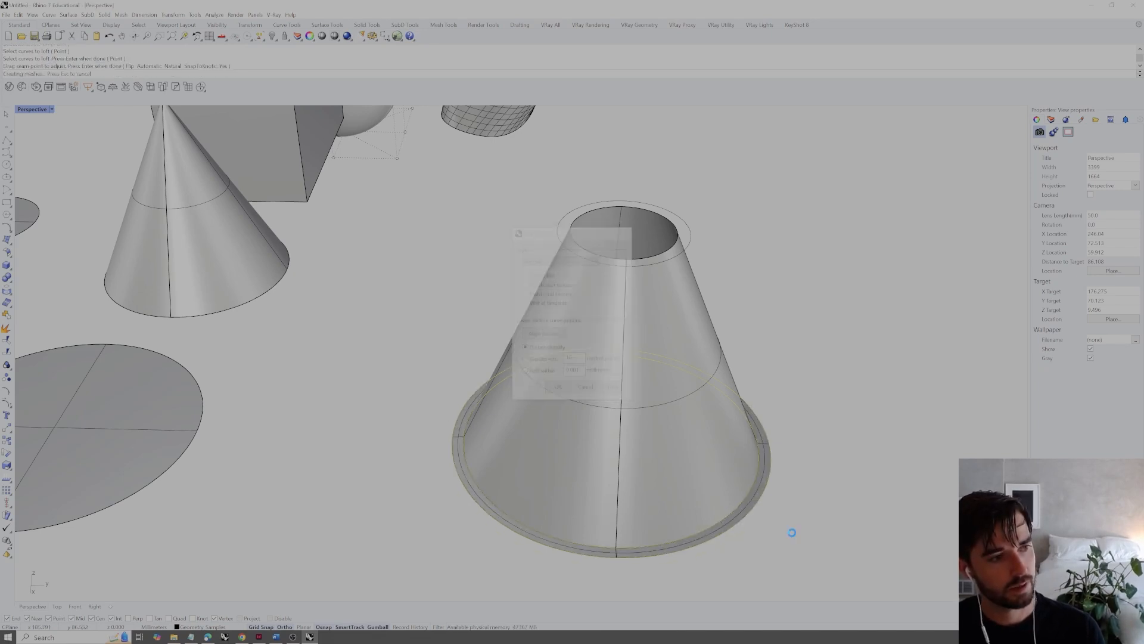
key(Return)
click(671, 254)
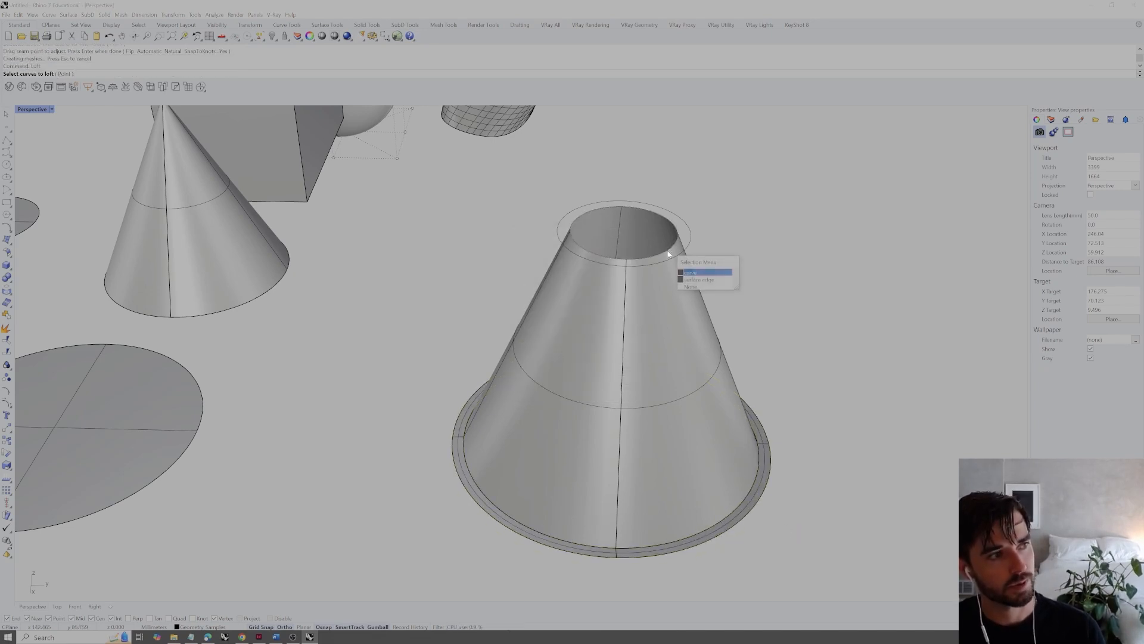
click(697, 271)
key(Return)
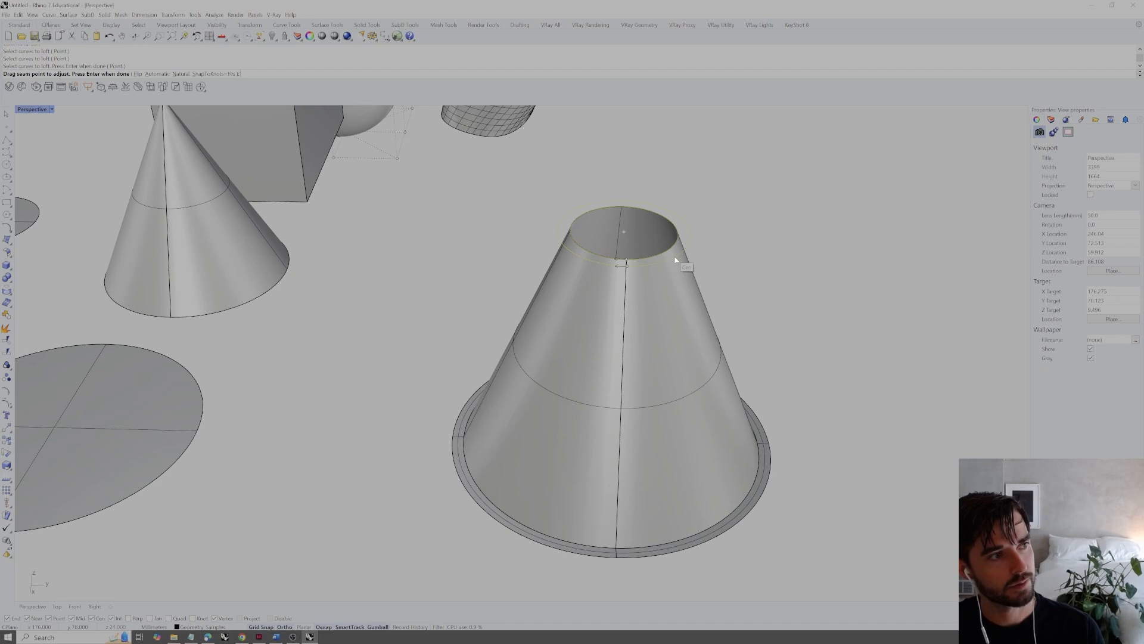
Loft between the outer base circle and the outer top circle to form the outer conical wall
key(Return)
key(Return)
key(Return)
click(759, 504)
click(782, 527)
click(683, 258)
click(700, 276)
key(Return)
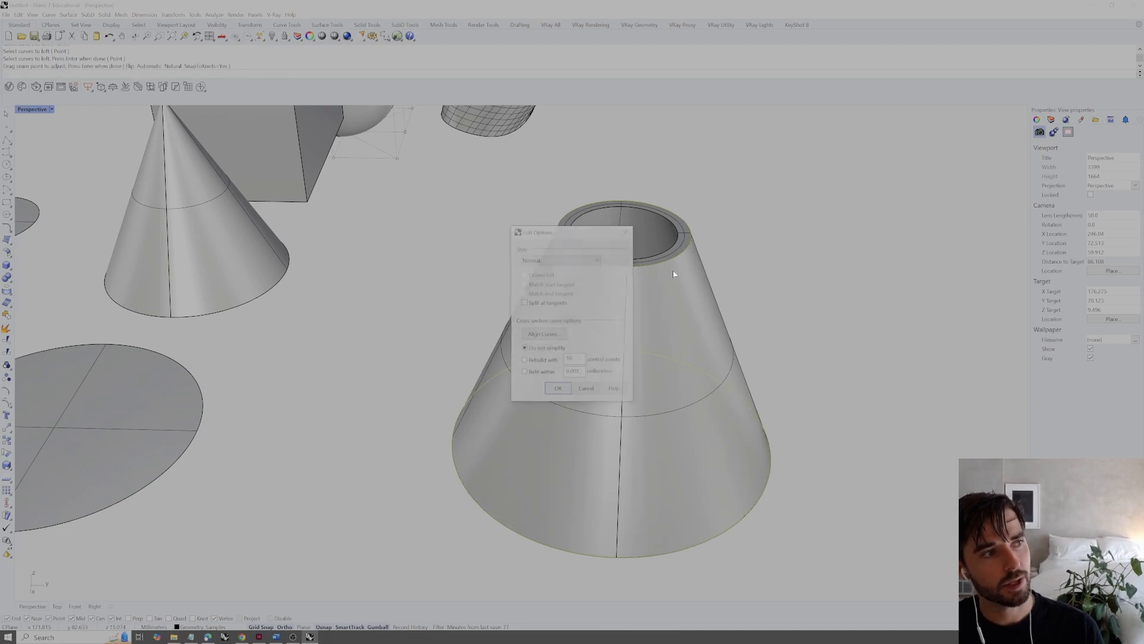
key(Return)
Select the inner wall, outer wall and both rim rings of the cone and join the four surfaces
right_drag(802, 353, 665, 78)
click(593, 198)
shift+click(655, 212)
shift+click(738, 404)
right_drag(735, 401, 732, 457)
shift+click(733, 457)
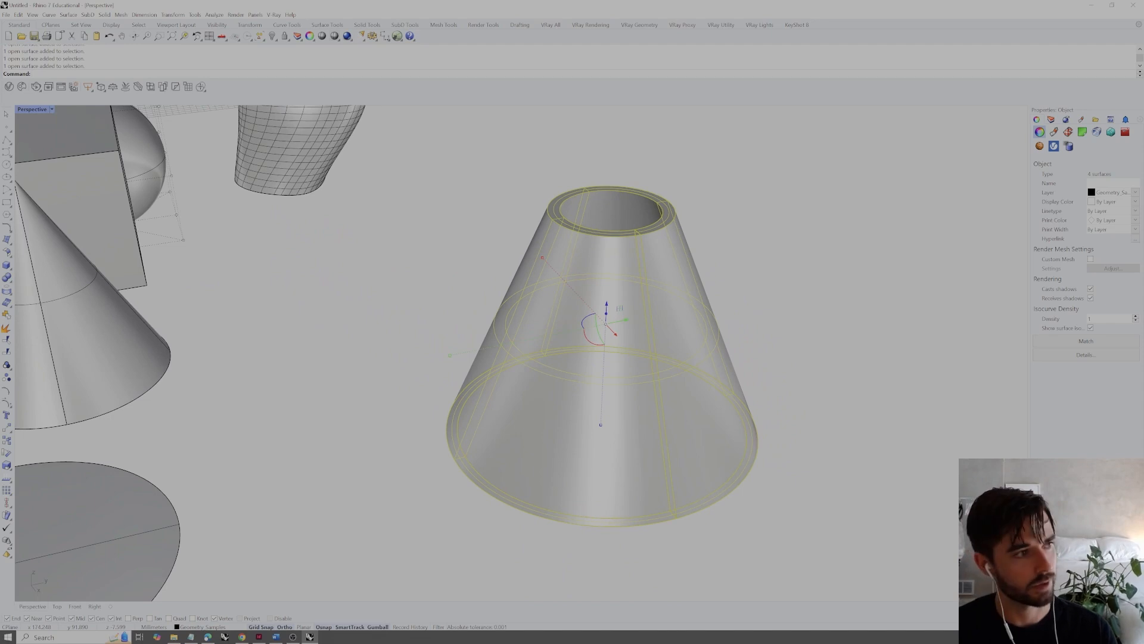
text(join)
key(Return)
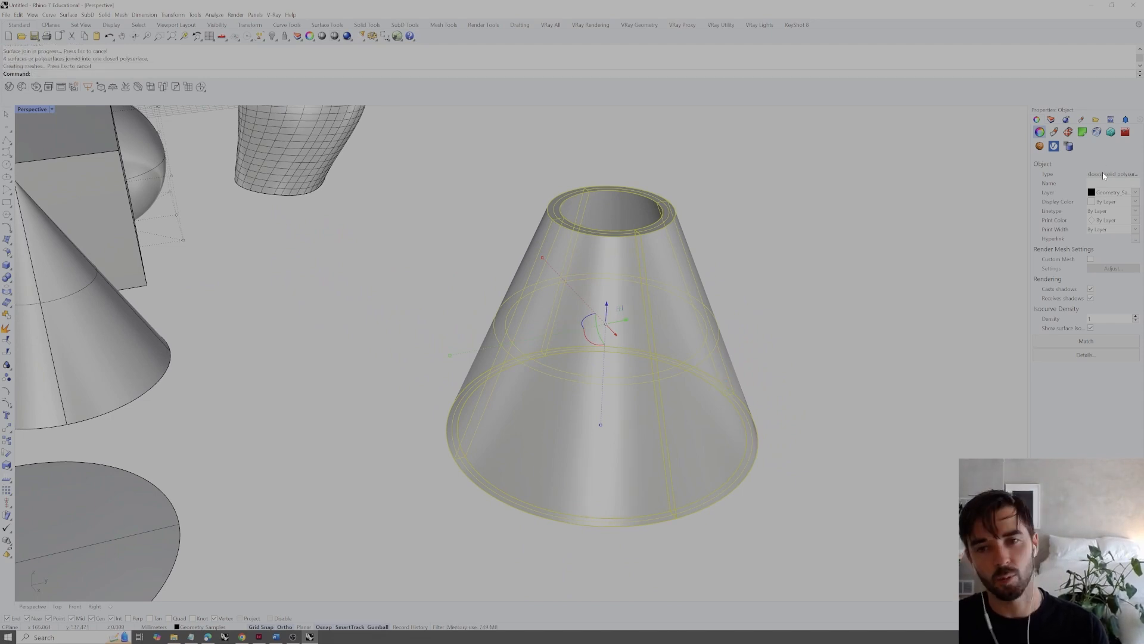
Examine the joined hollow truncated cone from several angles and distances alongside the other sample objects
click(828, 338)
scroll(811, 338, down, 4)
shift+right_drag(786, 337, 748, 363)
click(685, 379)
click(770, 343)
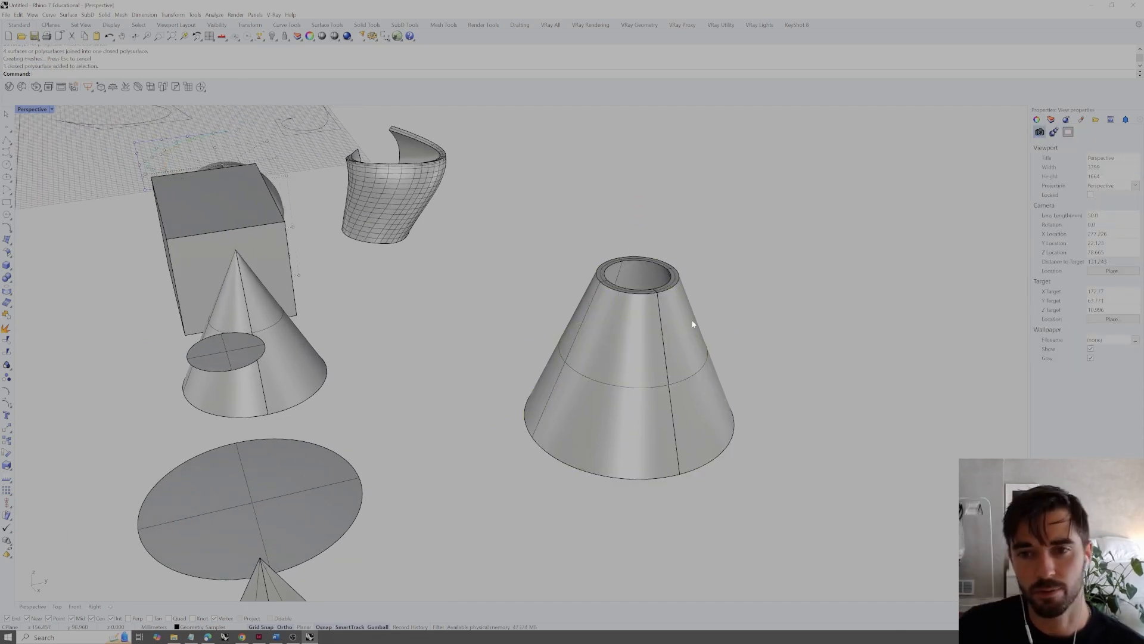
right_drag(730, 329, 712, 355)
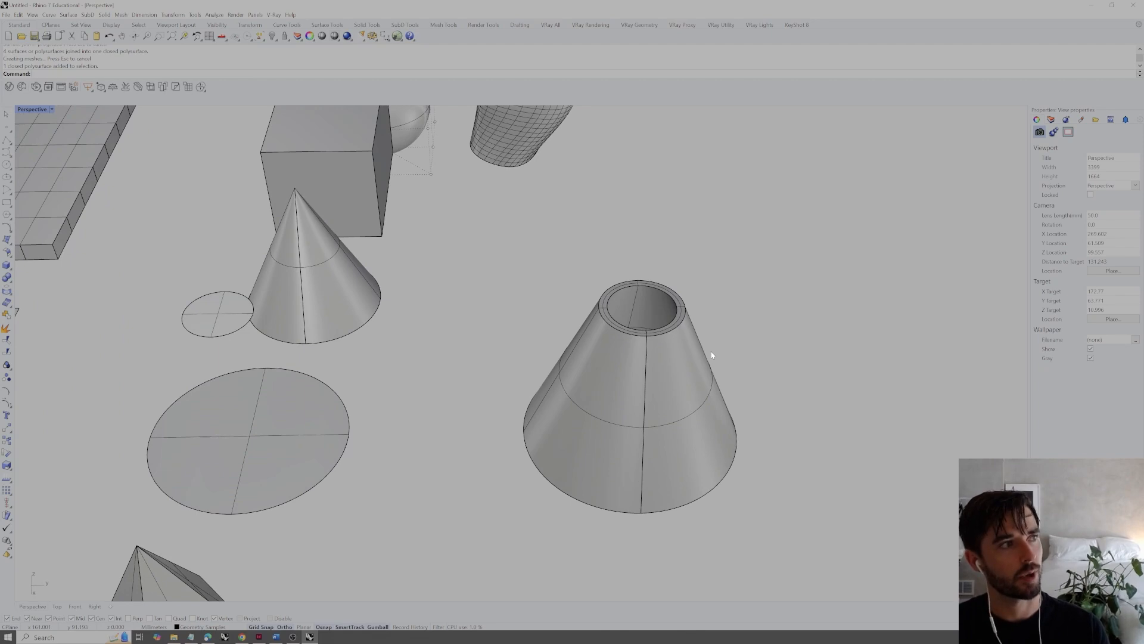
scroll(712, 355, down, 5)
scroll(677, 383, up, 2)
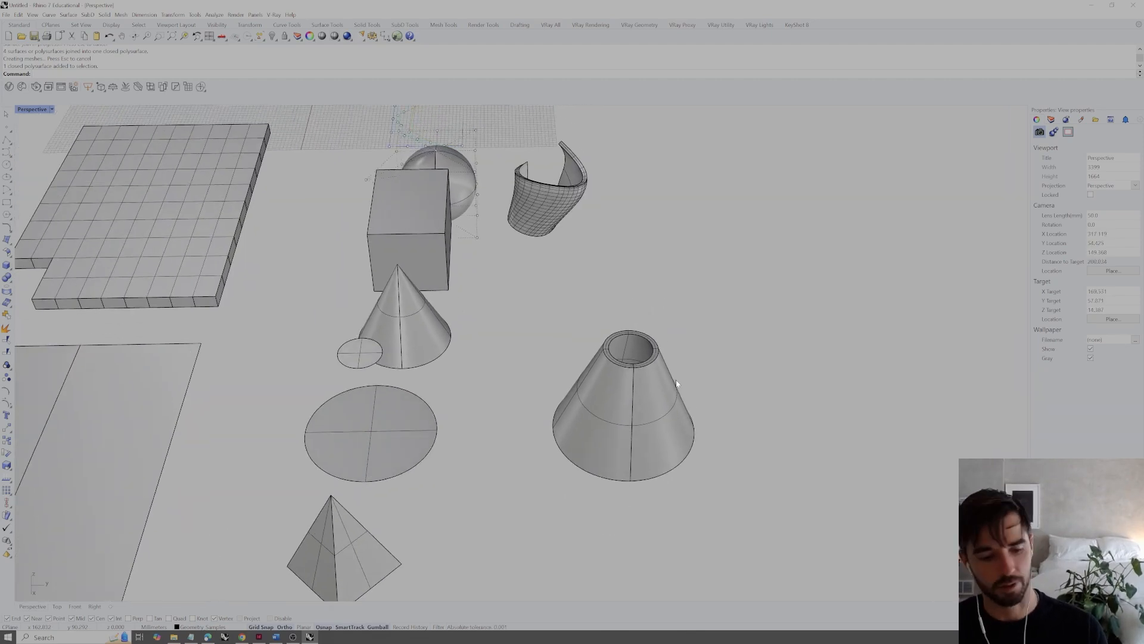
scroll(665, 398, up, 4)
scroll(663, 395, down, 4)
shift+right_drag(654, 381, 633, 399)
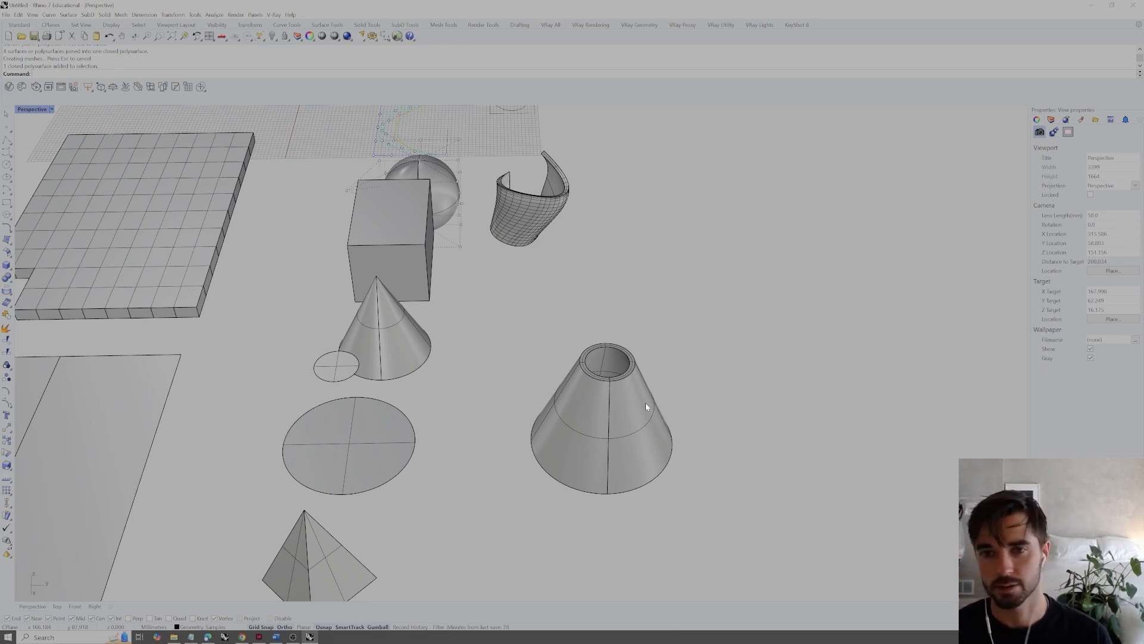
Select the hollow truncated cone again and inspect its flat top rim and wall thickness up close
click(623, 425)
click(644, 363)
mouse_move(610, 403)
right_down()
mouse_move(625, 376)
mouse_move(615, 384)
right_up()
scroll(614, 385, up, 2)
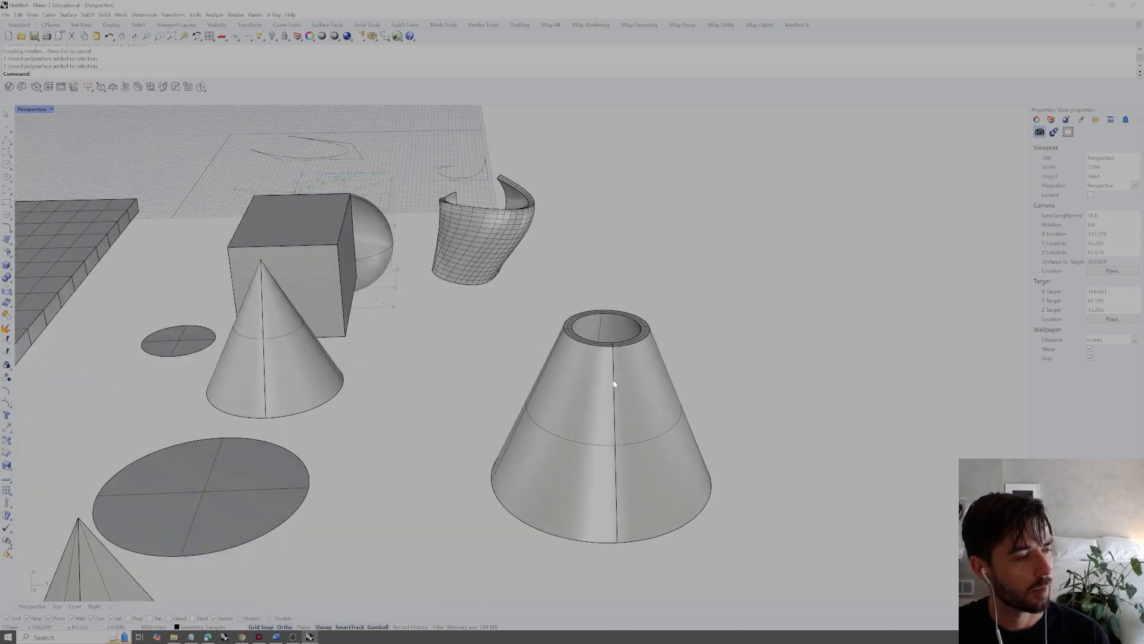
scroll(615, 384, up, 2)
click(621, 383)
scroll(680, 357, up, 1)
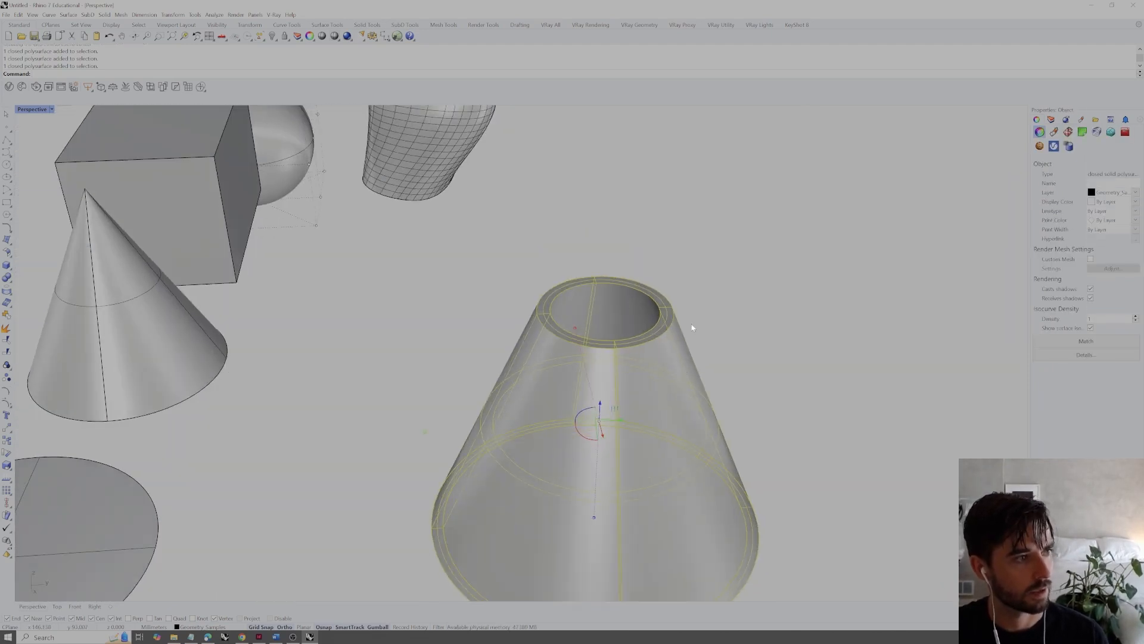
click(693, 327)
scroll(657, 337, down, 3)
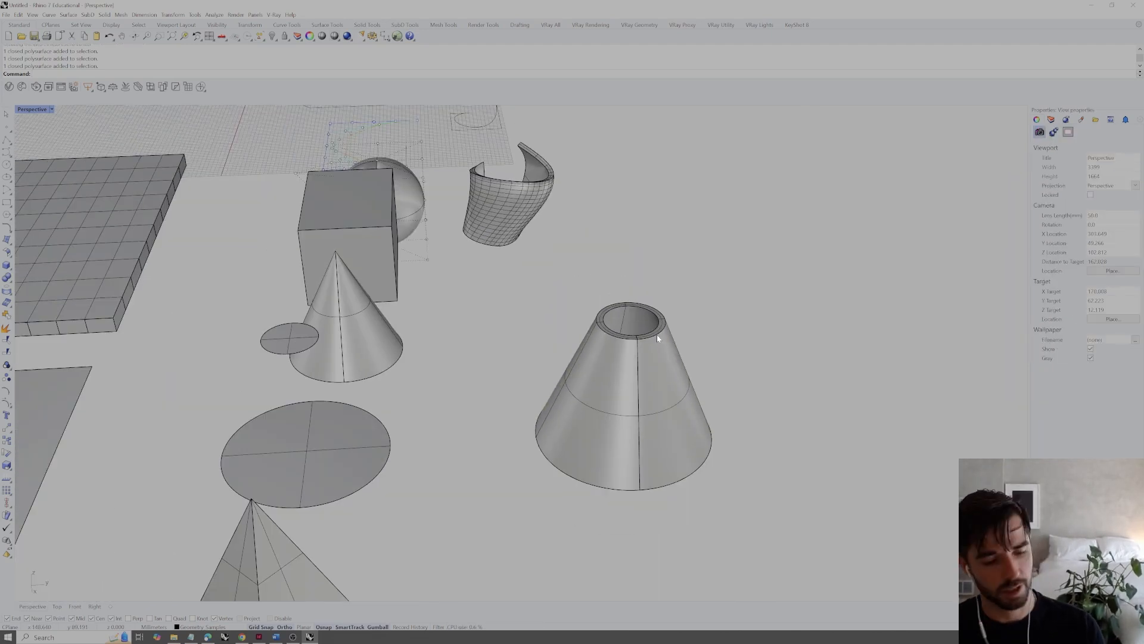
Move the pyramid beside the hollow truncated cone so that it partly penetrates the cone's outer wall
right_drag(630, 344, 599, 345)
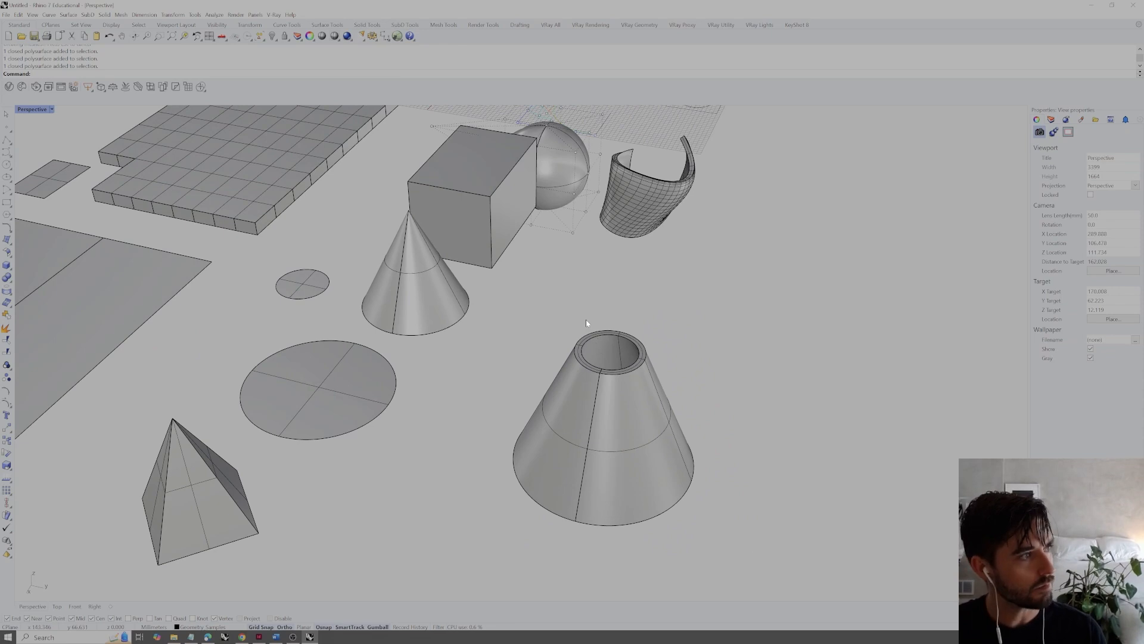
click(435, 298)
right_drag(435, 298, 447, 307)
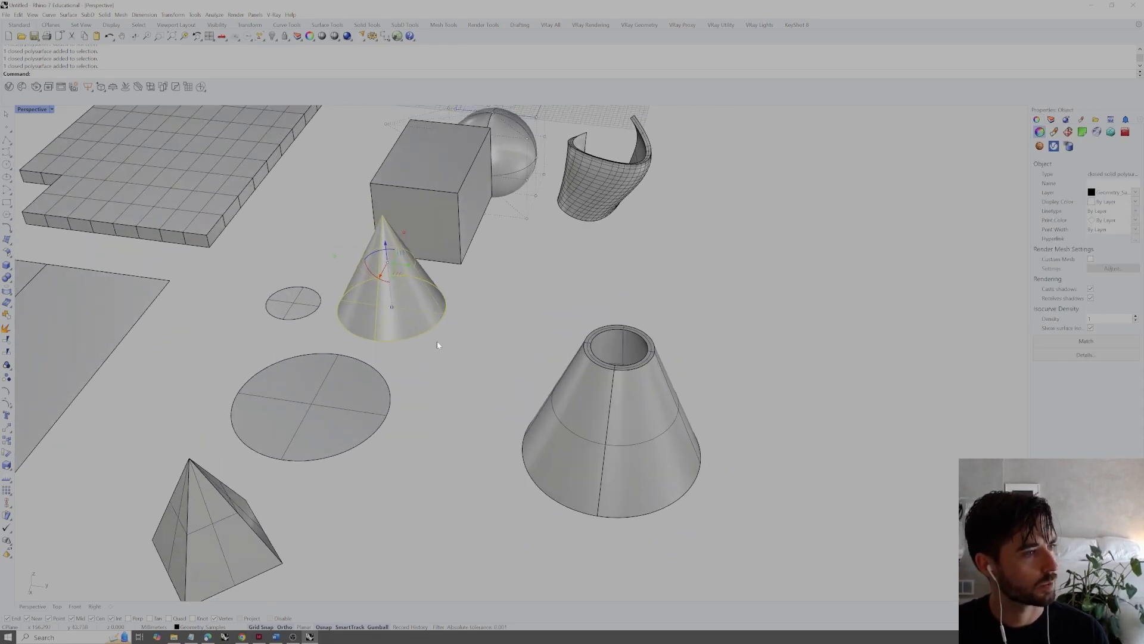
click(205, 505)
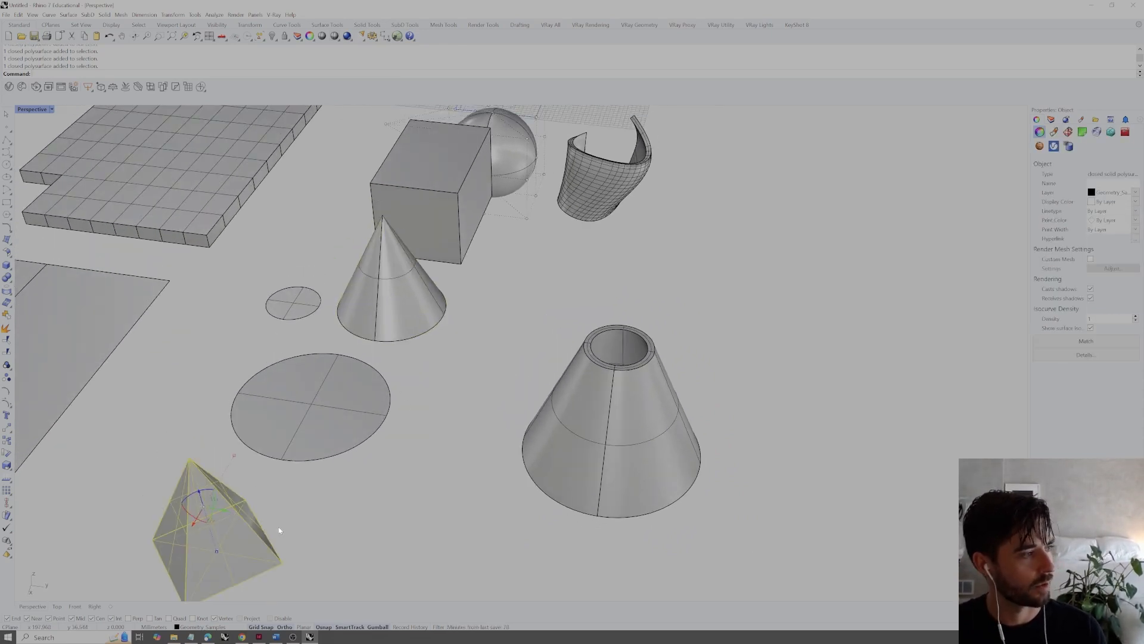
drag(228, 516, 583, 433)
right_drag(583, 434, 608, 373)
scroll(570, 330, up, 2)
click(778, 320)
right_drag(778, 321, 763, 354)
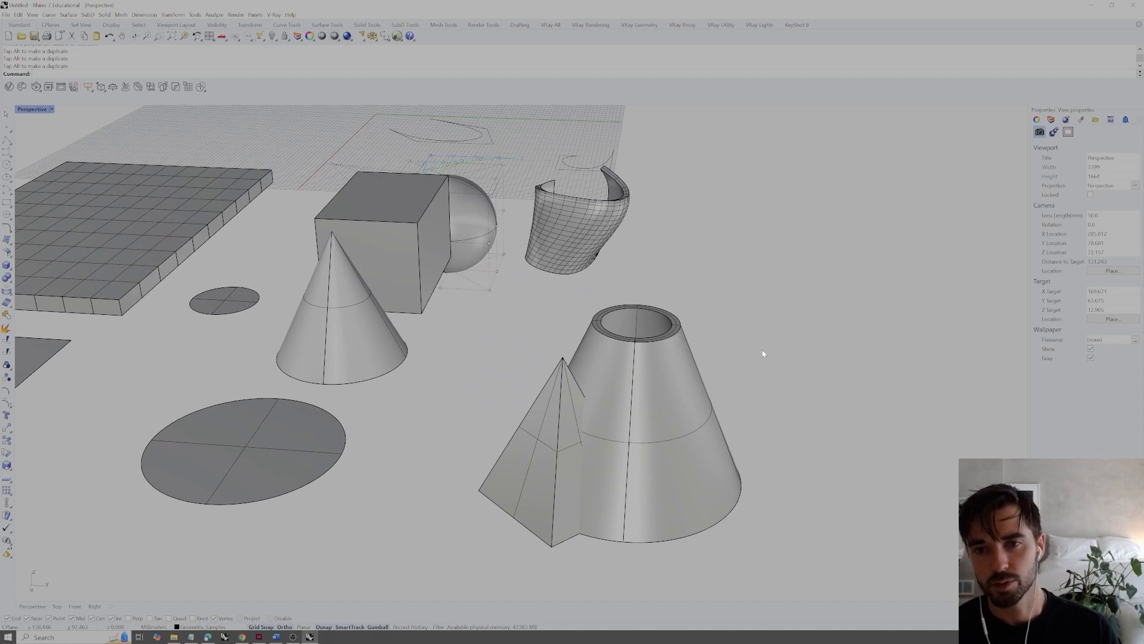
Combine the pyramid and the hollow truncated cone into one solid with BooleanUnion
text(boolean)
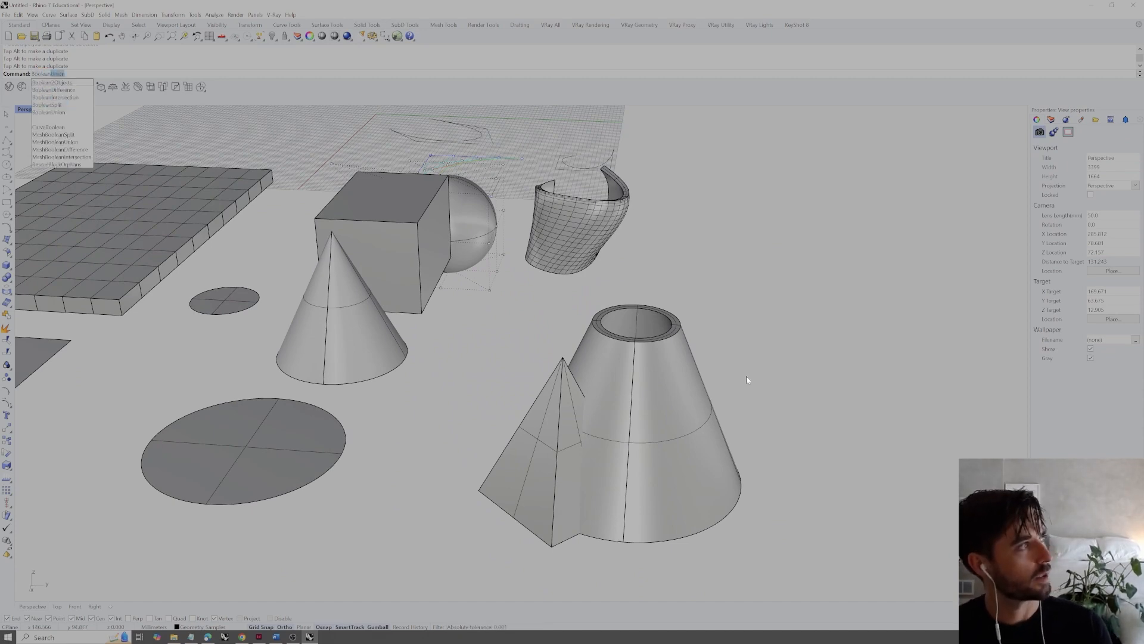
click(62, 112)
click(576, 435)
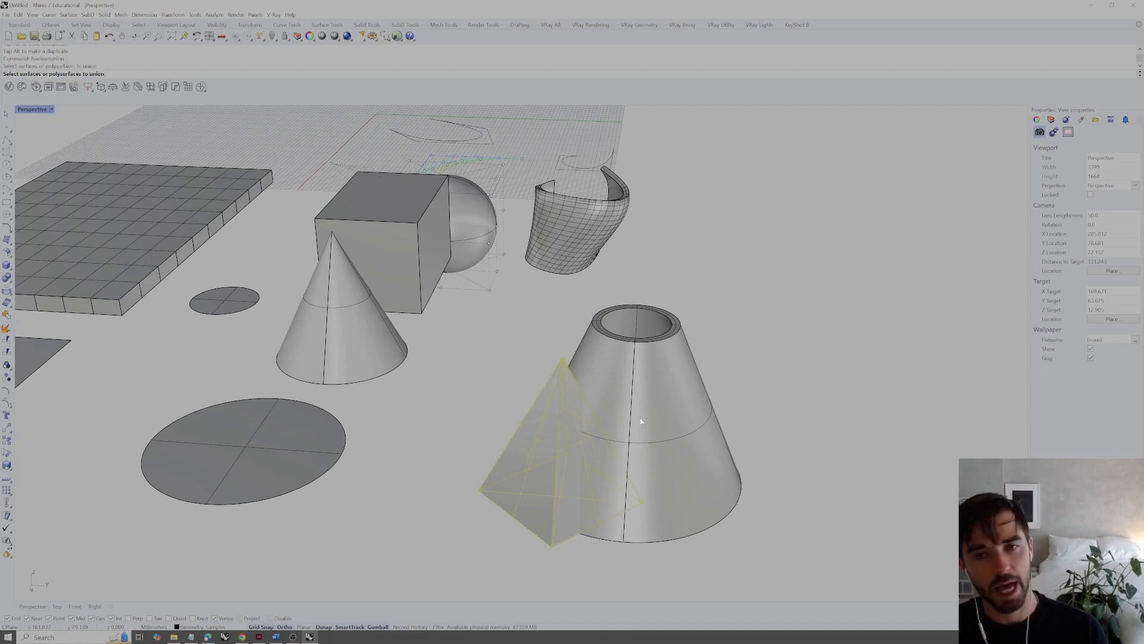
click(641, 421)
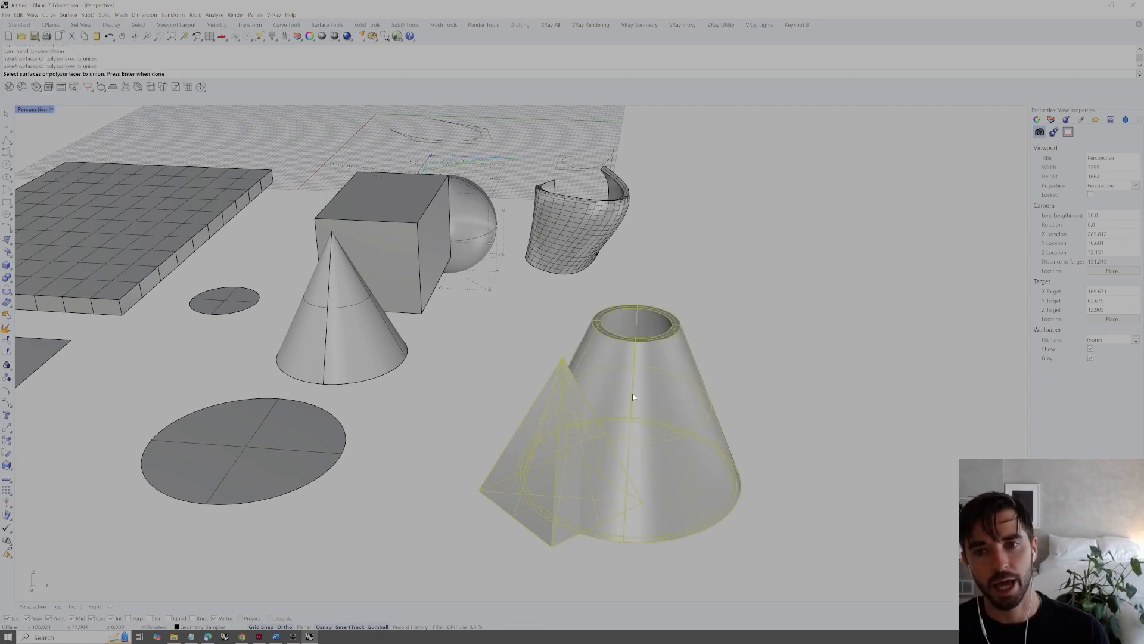
key(Return)
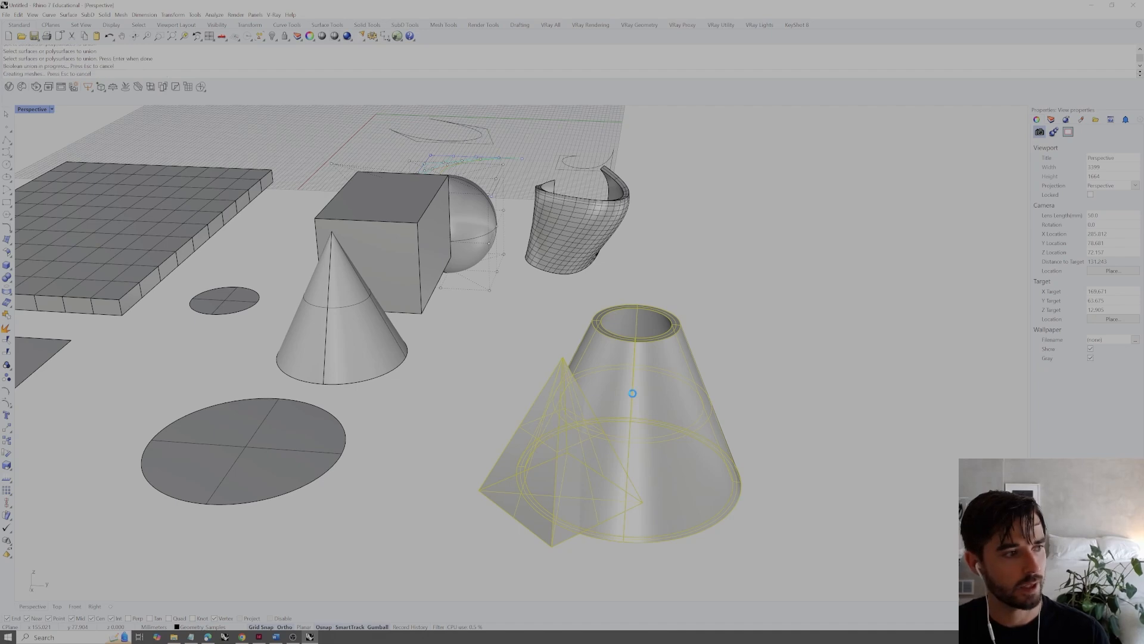
Inspect the united solid inside and out, and undo the Boolean union
right_drag(633, 396, 625, 332)
scroll(556, 455, up, 5)
right_drag(599, 475, 503, 447)
click(708, 331)
right_drag(474, 381, 567, 390)
scroll(529, 377, down, 4)
key(ctrl+z)
click(516, 250)
Subtract the pyramid from the hollow truncated cone with BooleanDifference, keeping DeleteInput set to No
text(BooleanDifference)
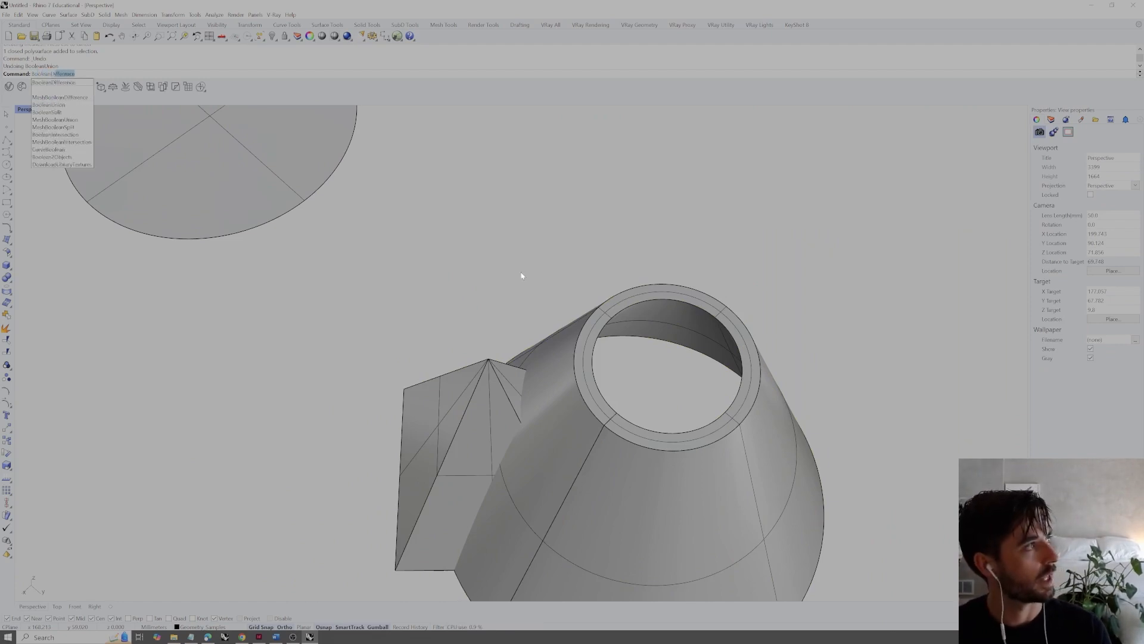
key(Return)
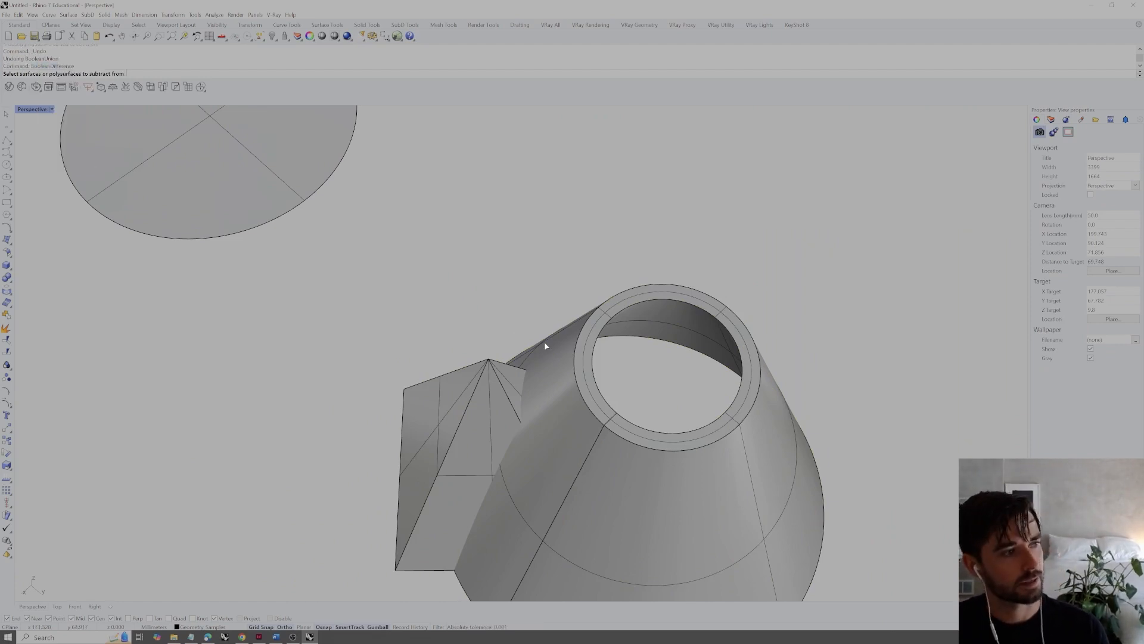
right_drag(544, 340, 569, 332)
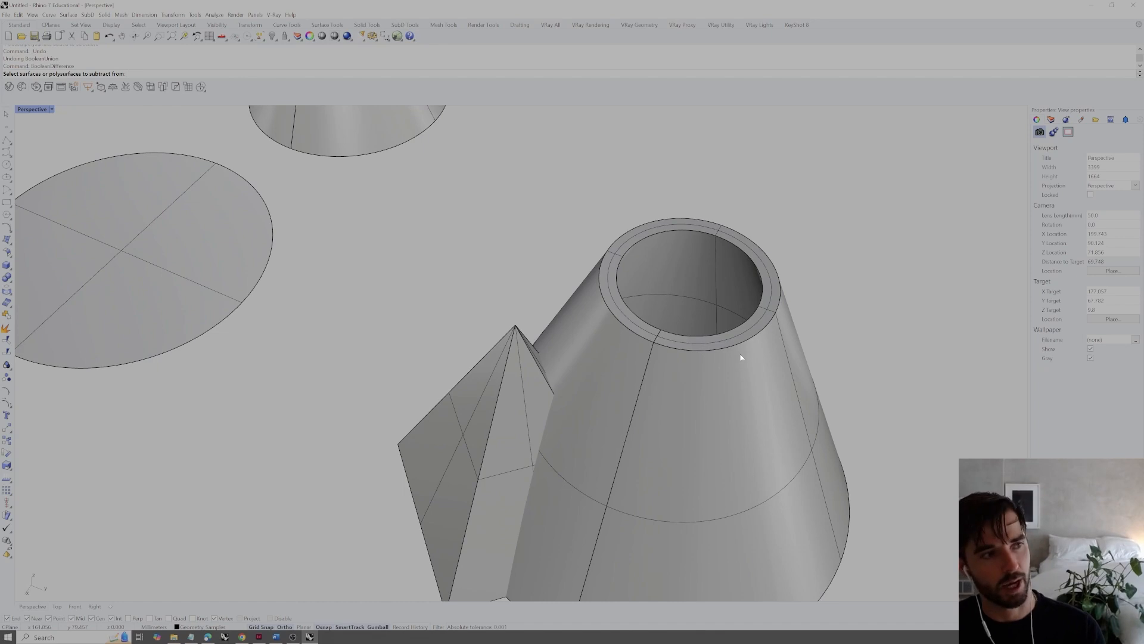
click(745, 337)
scroll(720, 316, down, 3)
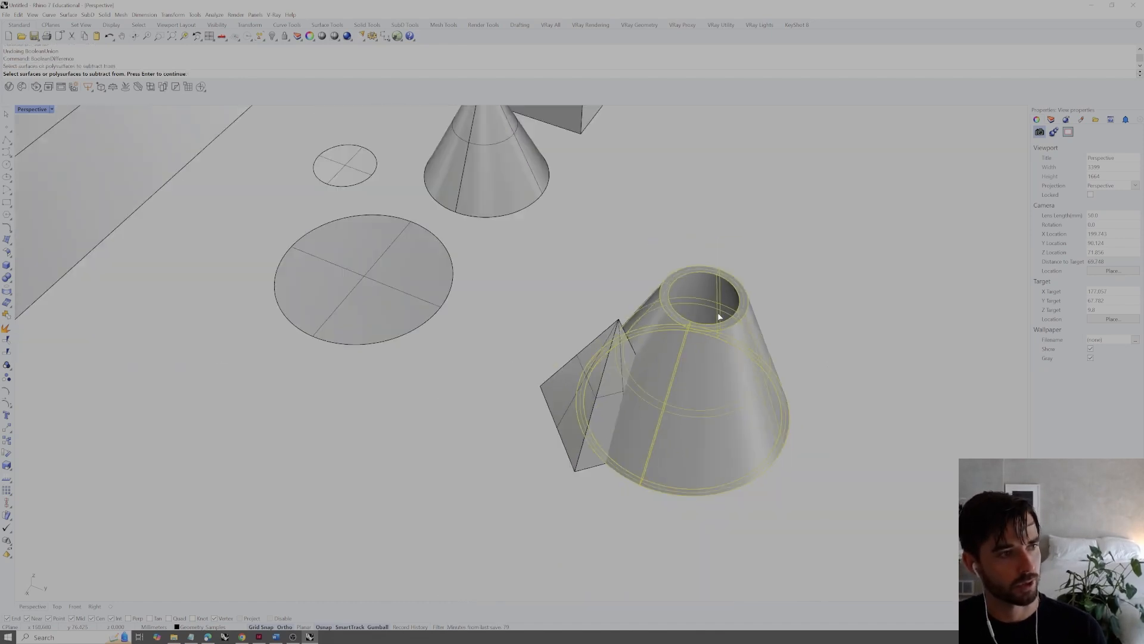
key(Return)
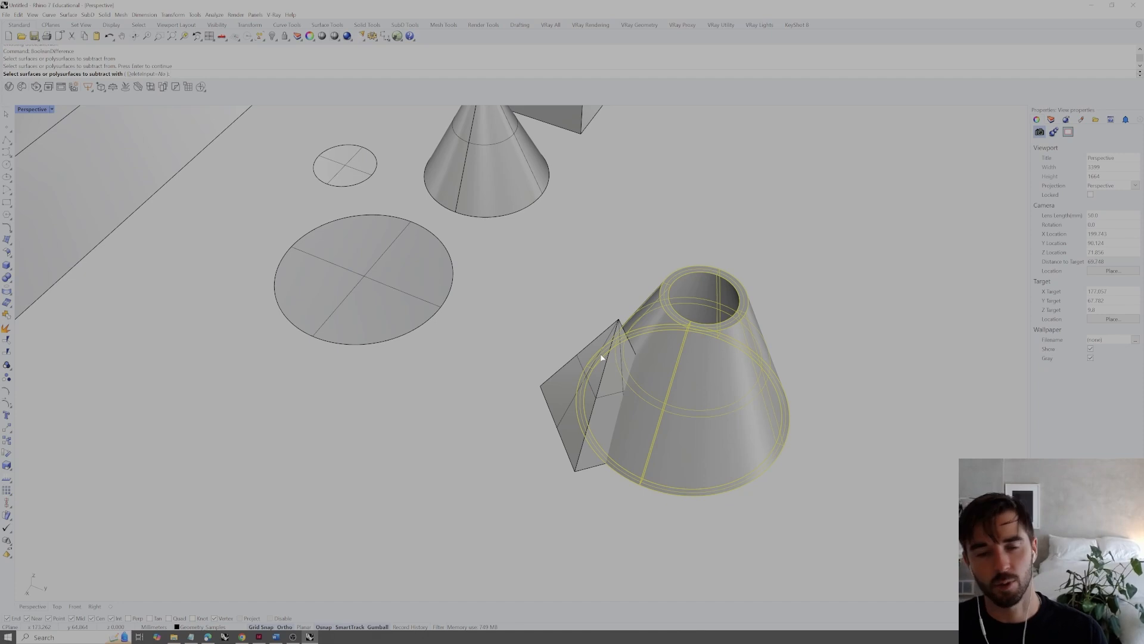
click(567, 375)
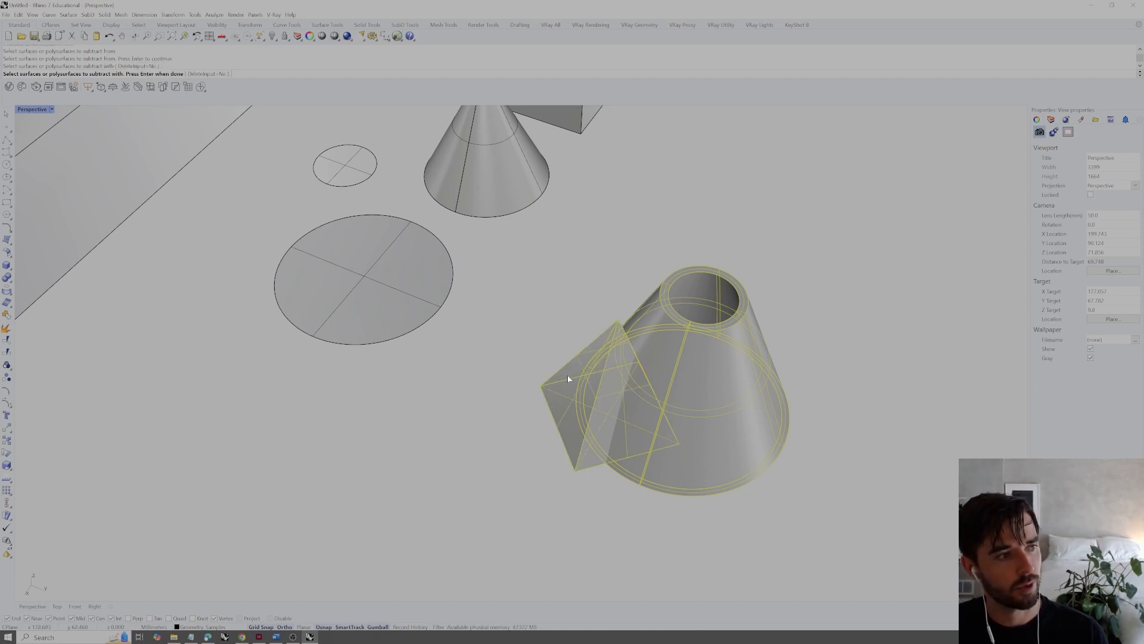
key(Return)
Delete the pyramid that was used as the cutting solid
click(577, 377)
right_drag(580, 378, 601, 332)
key(Delete)
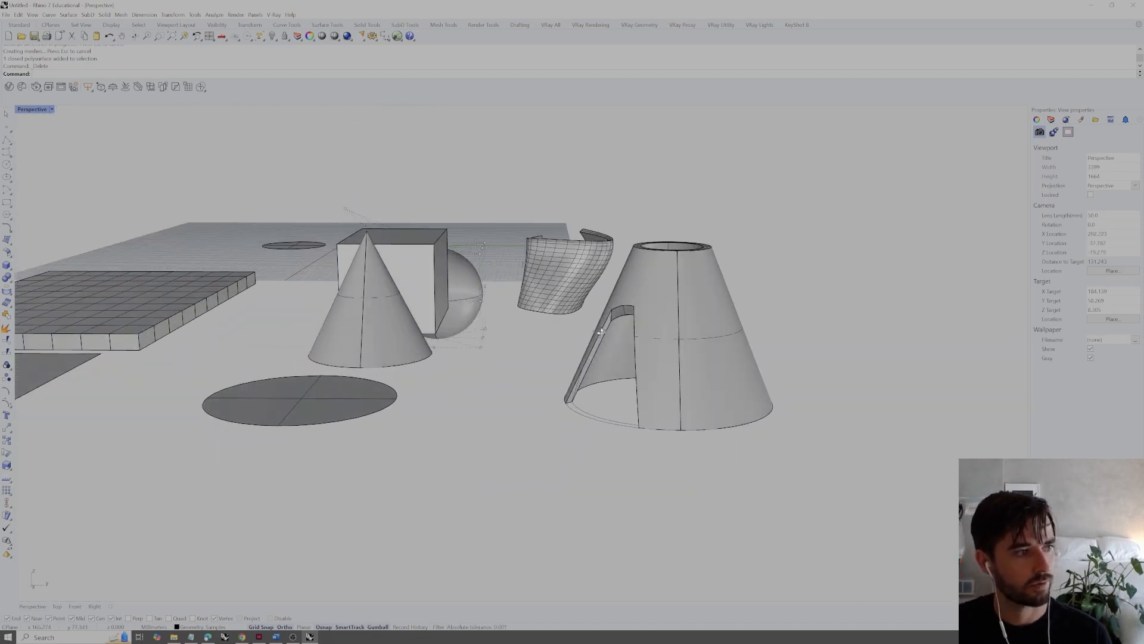
Examine the opening cut through the hollow cone's wall and check the cone's object properties
scroll(600, 331, up, 5)
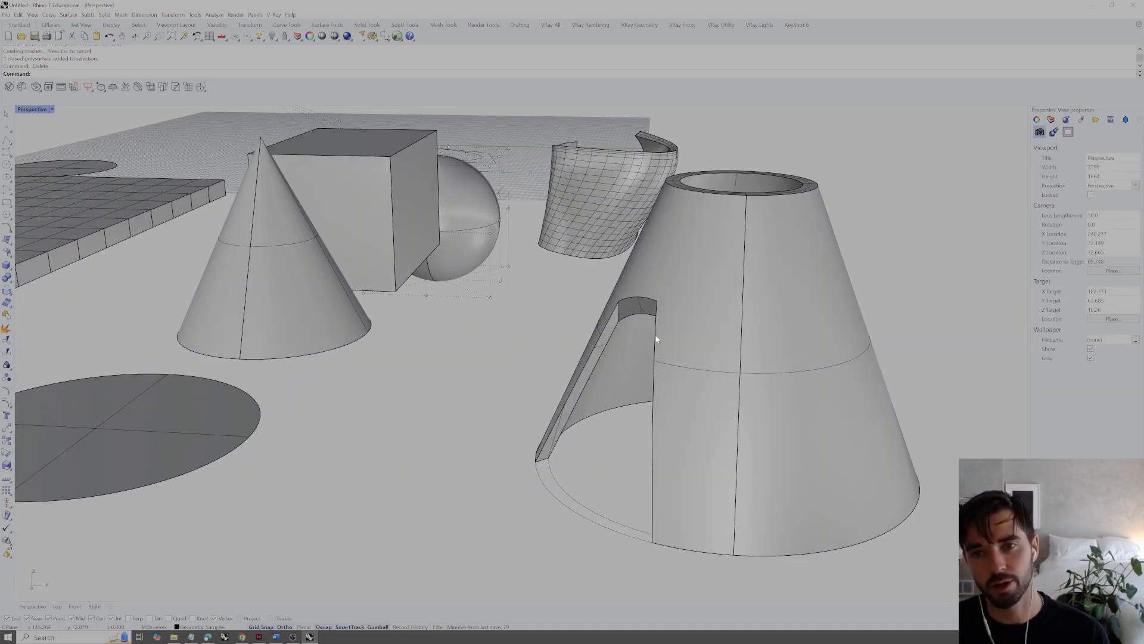
click(714, 305)
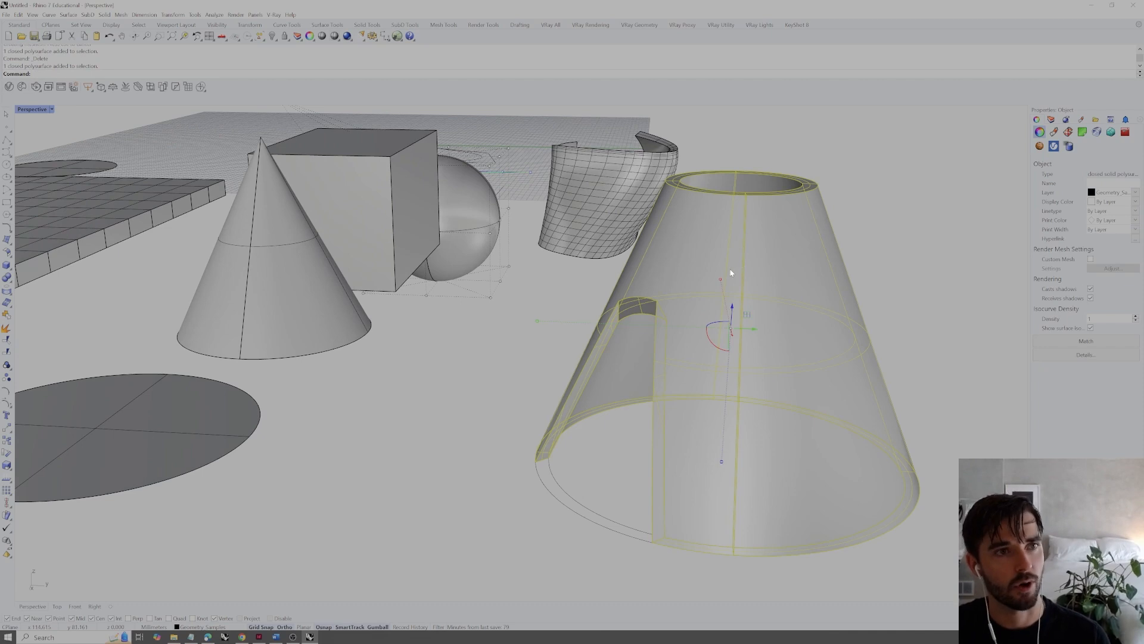
right_drag(739, 269, 756, 285)
key(Escape)
click(739, 292)
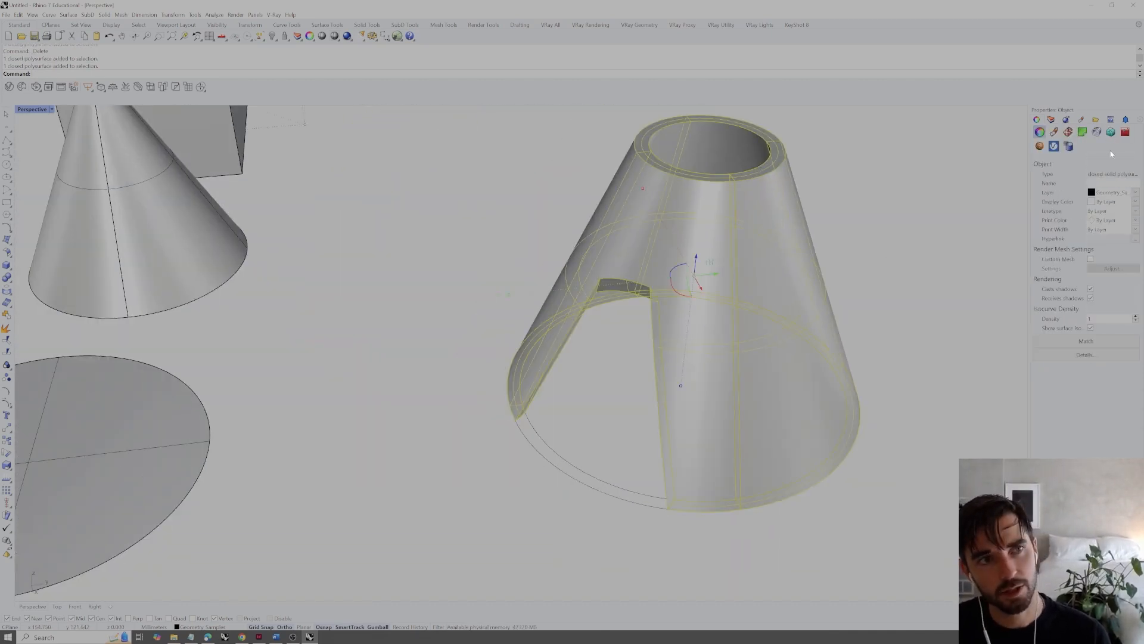
click(859, 256)
right_drag(819, 283, 802, 259)
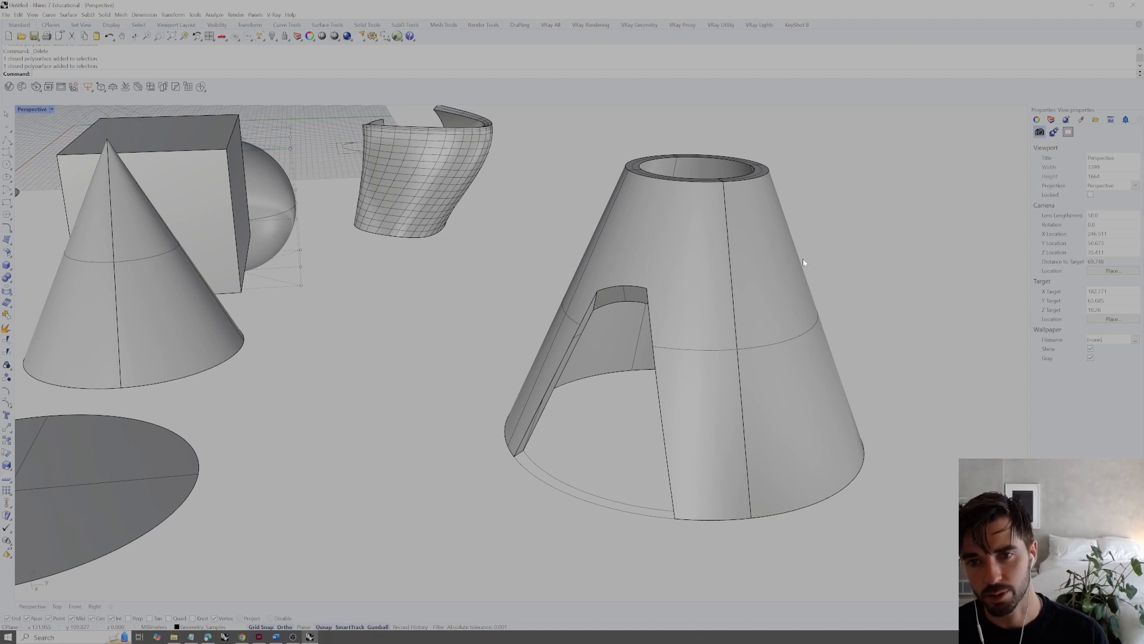
right_drag(800, 274, 751, 294)
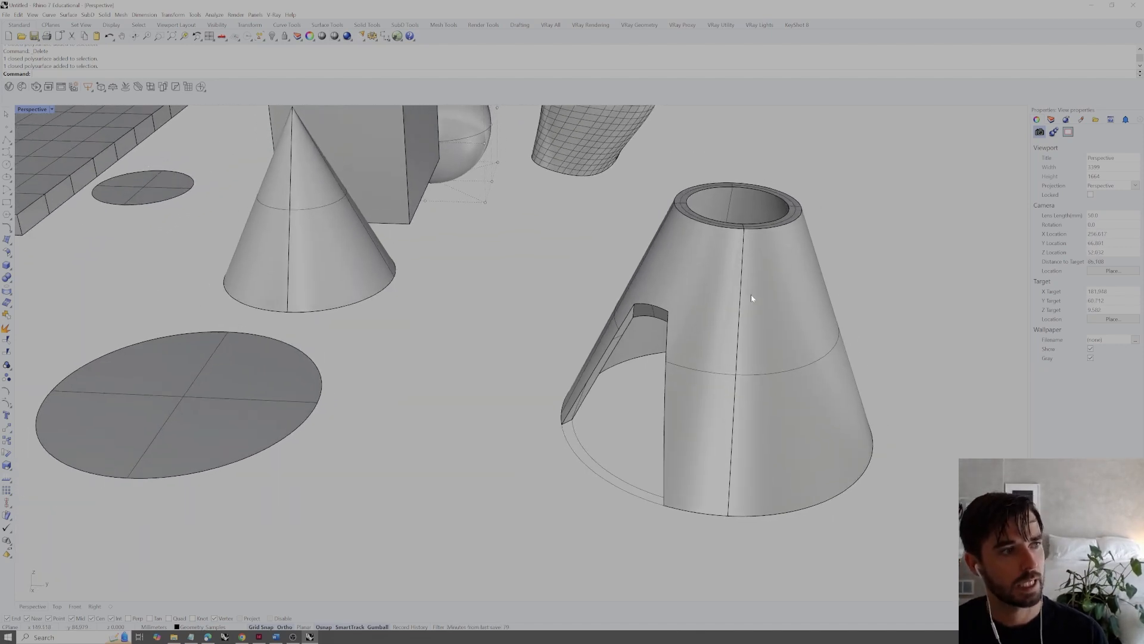
Undo the pyramid's deletion and the Boolean difference on the hollow cone
key(ctrl+z)
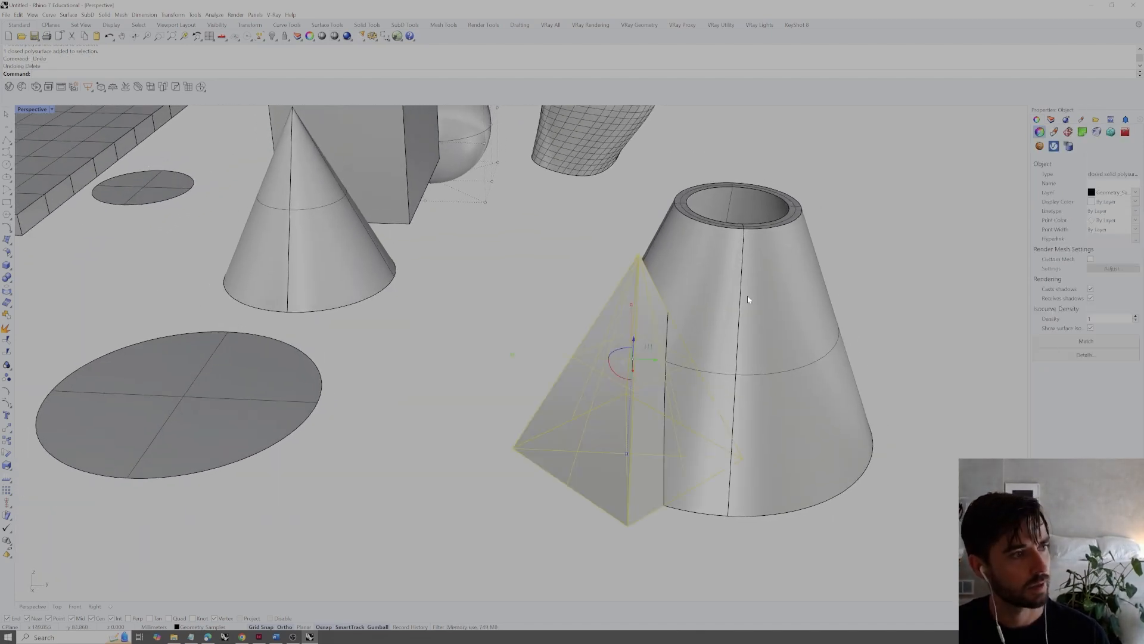
key(ctrl+z)
click(846, 240)
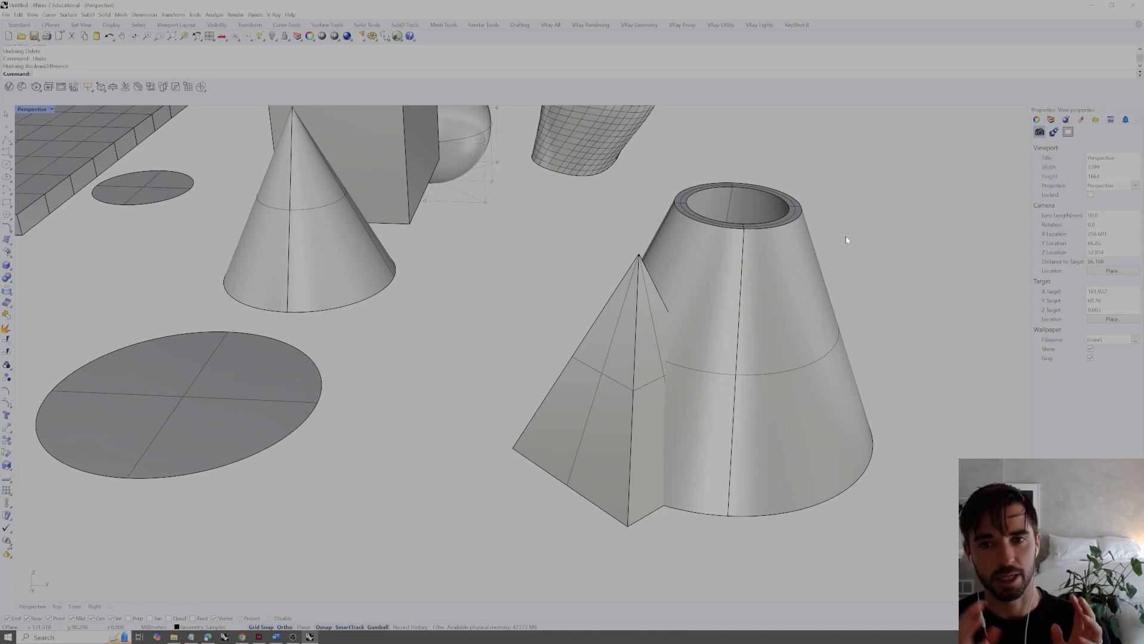
Intersect the pyramid and the hollow truncated cone with BooleanIntersection, setting DeleteInput to Yes
click(623, 355)
shift+click(770, 331)
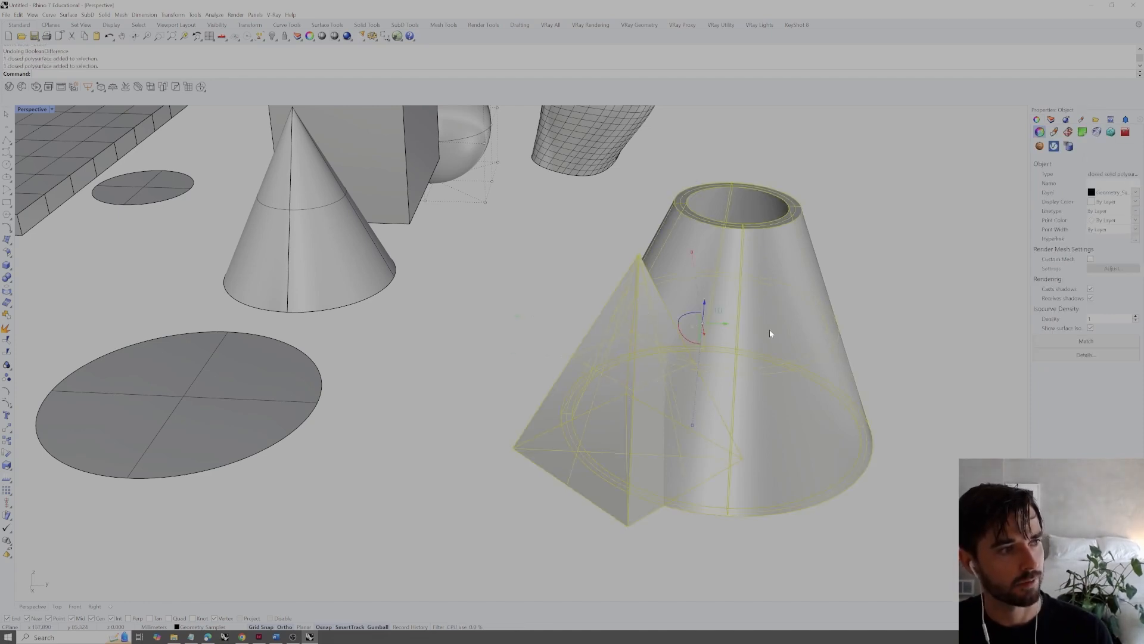
text(BooleanIntersection)
key(Return)
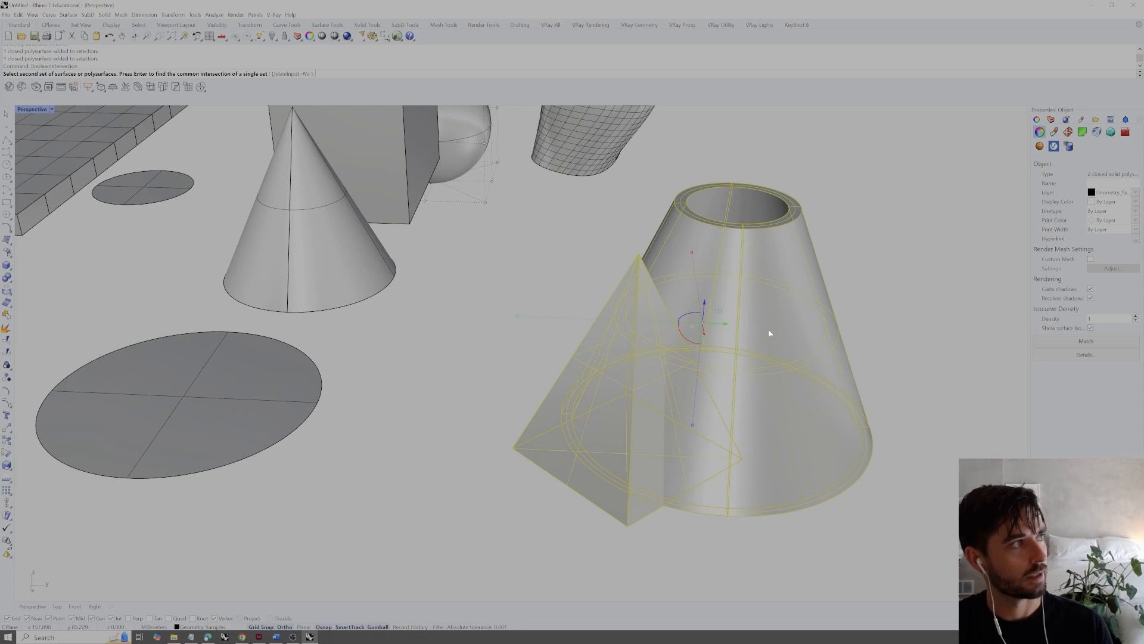
click(292, 74)
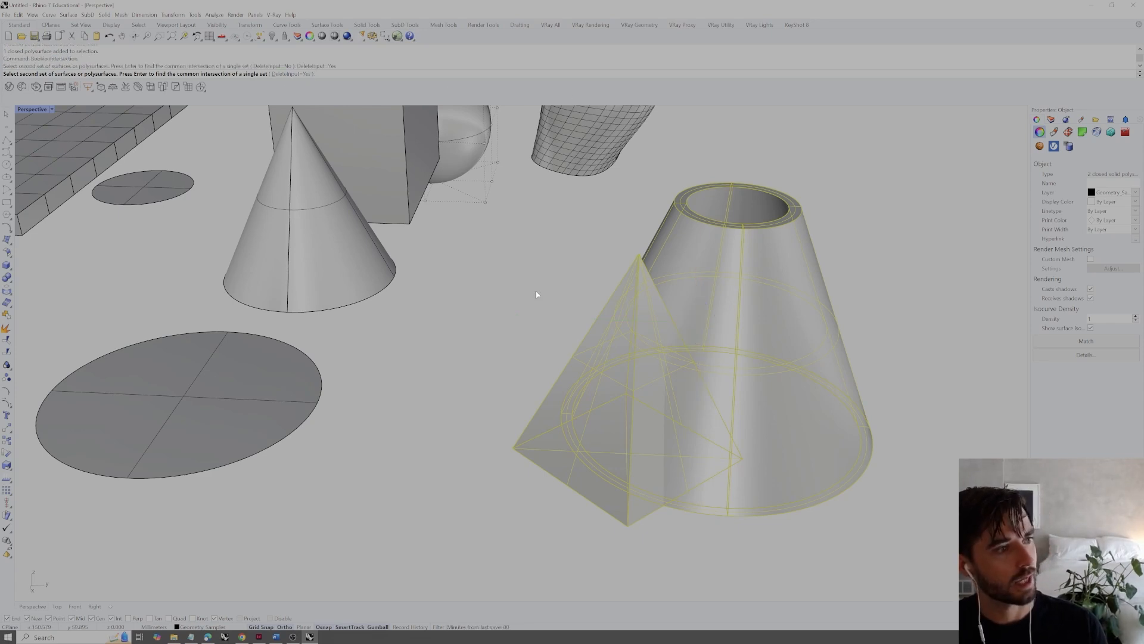
key(Return)
Inspect the curved wall piece left by the intersection, and undo the Boolean intersection
right_drag(562, 304, 513, 293)
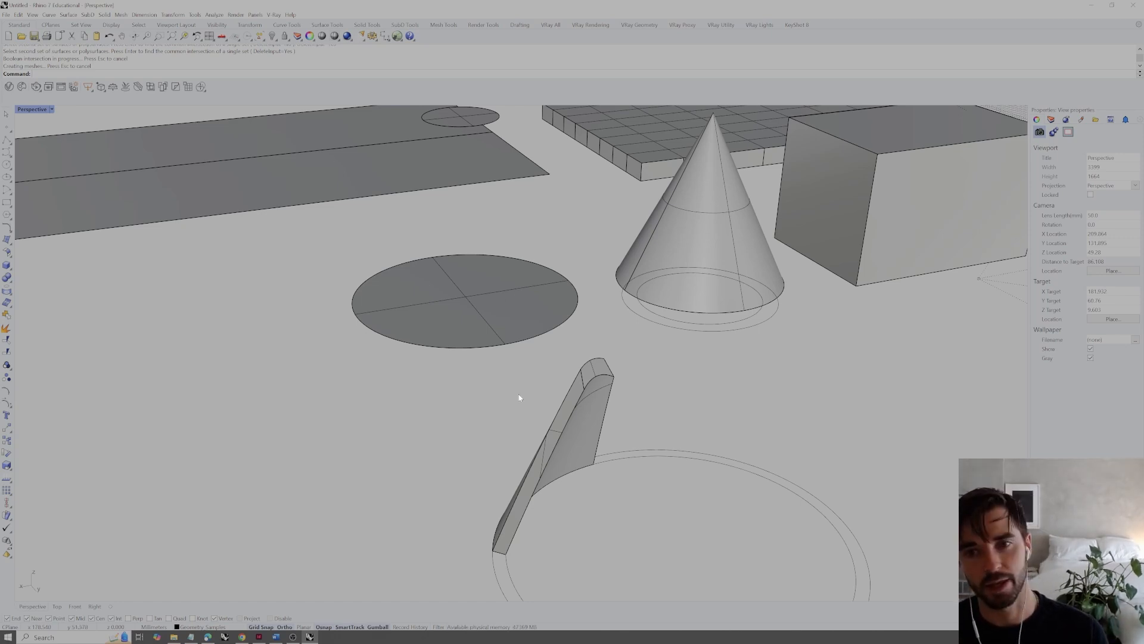
right_drag(518, 396, 674, 405)
key(ctrl+z)
click(932, 436)
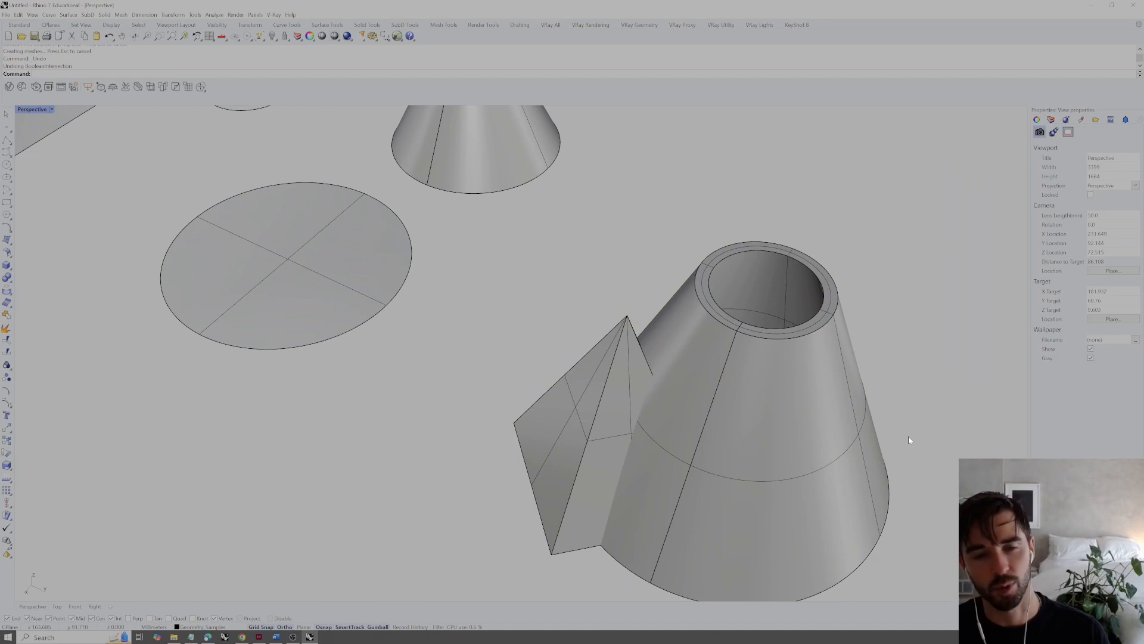
Select the pyramid and the hollow truncated cone one at a time to check them as separate solids
right_drag(803, 432, 611, 407)
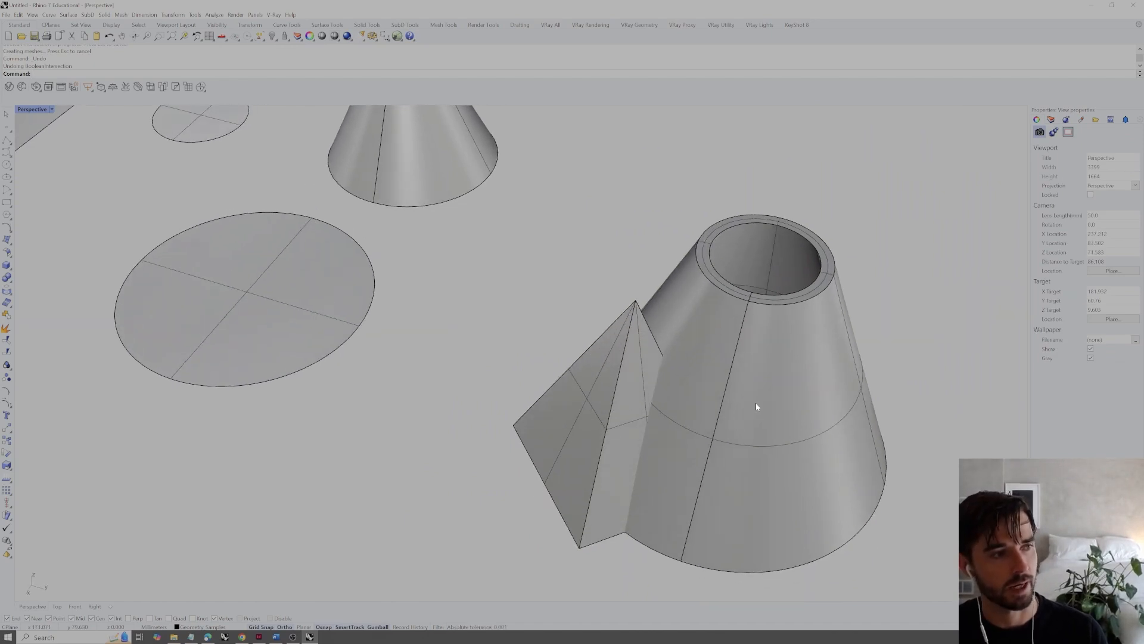
click(622, 396)
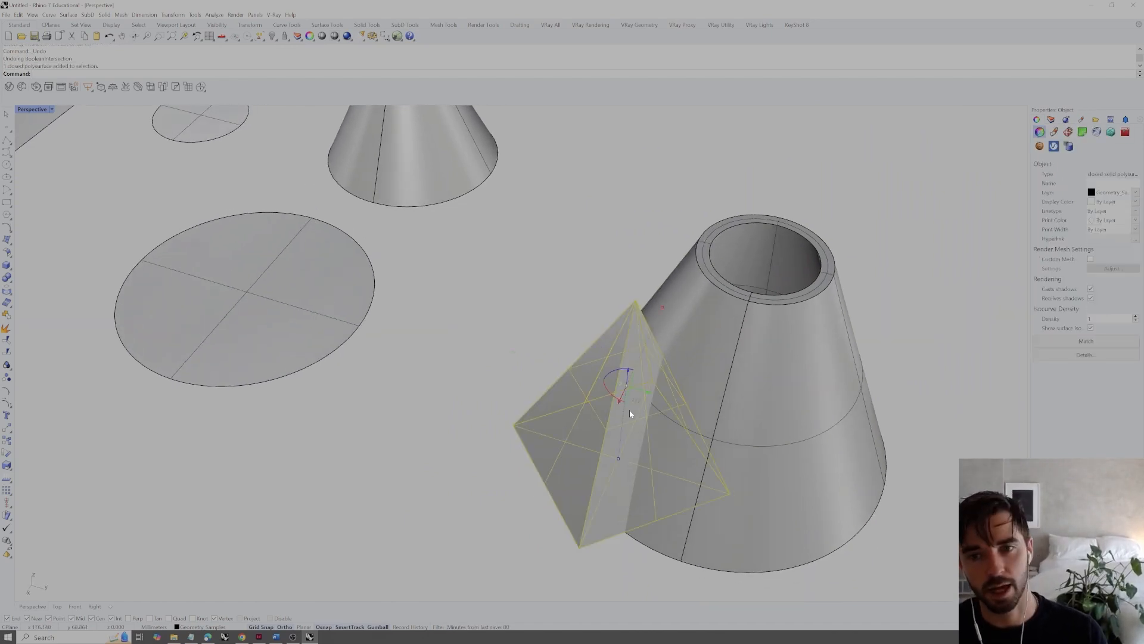
click(780, 398)
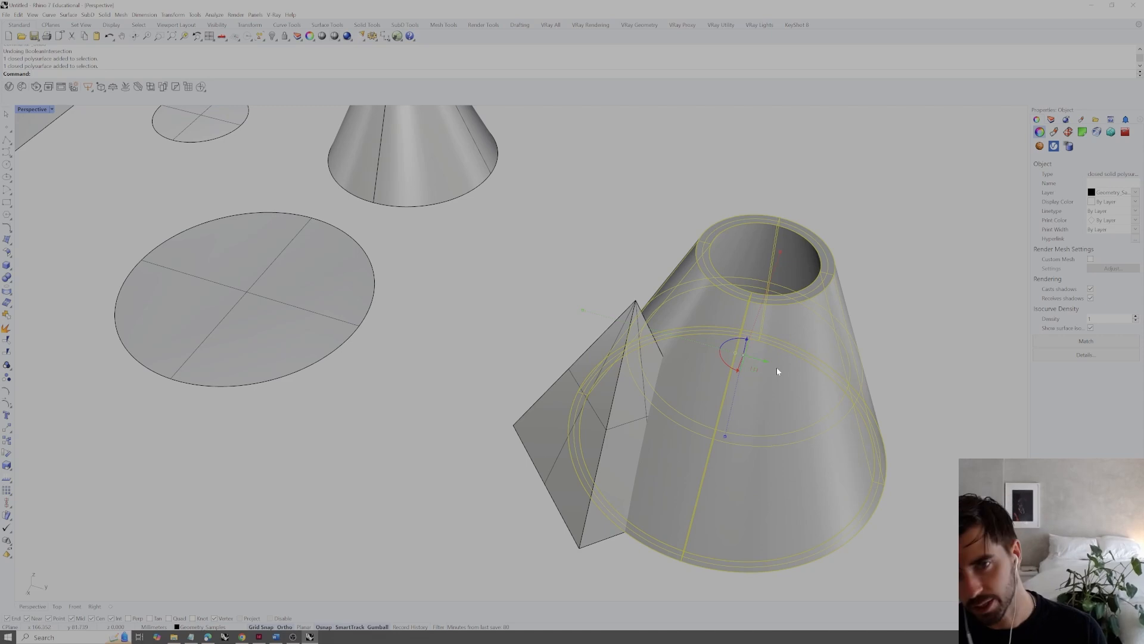
click(908, 335)
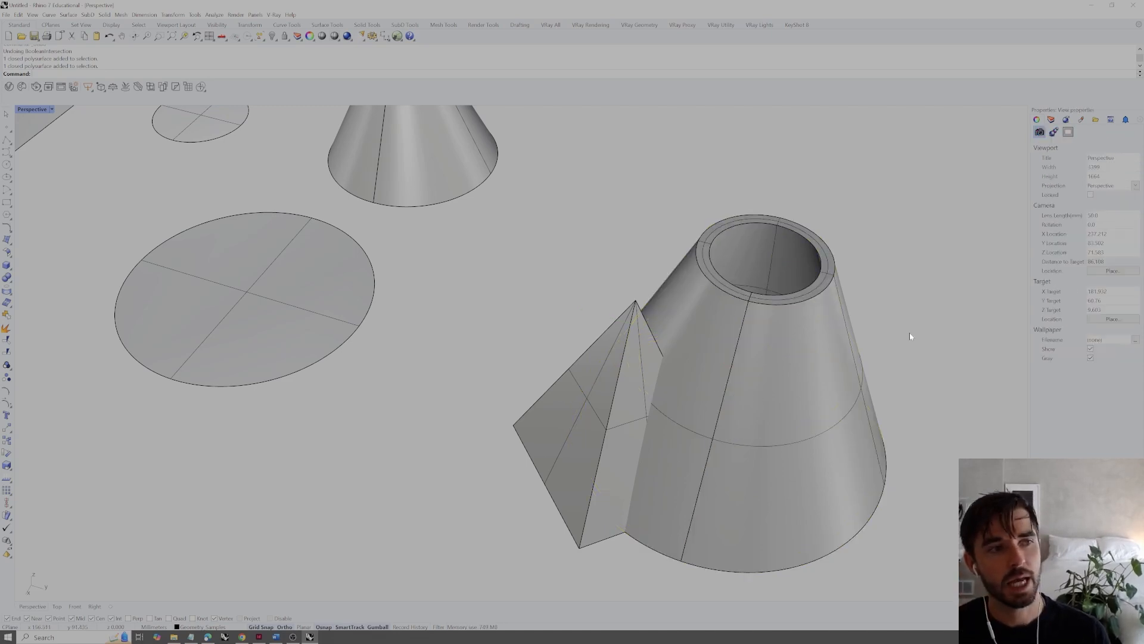
click(781, 352)
click(884, 331)
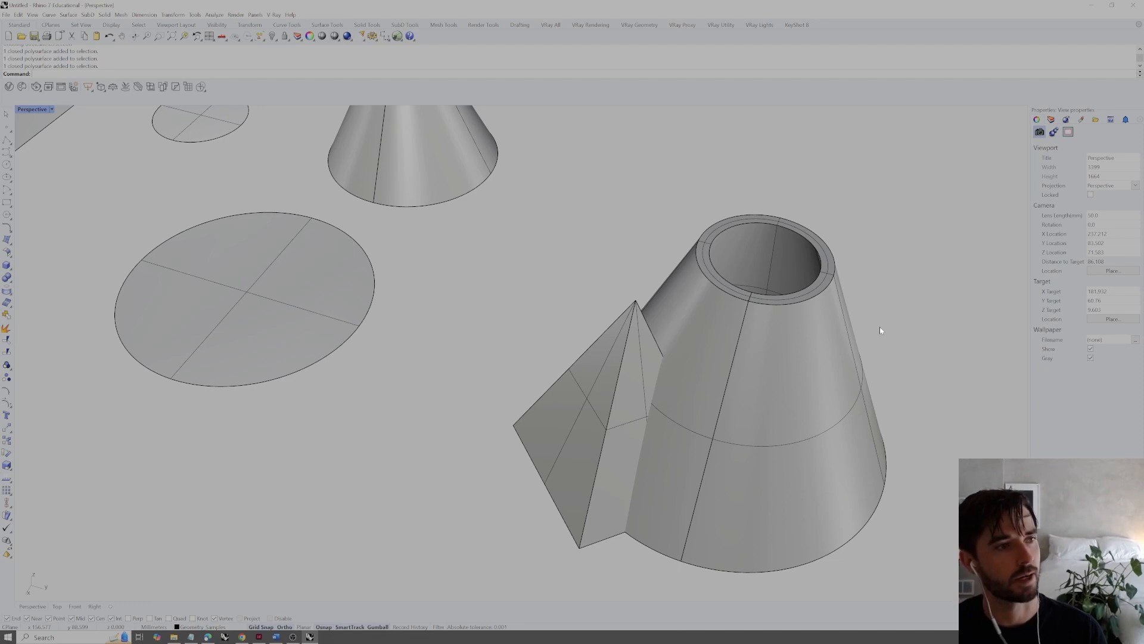
Join the pyramid and the hollow truncated cone into one solid with BooleanUnion
scroll(733, 324, down, 10)
right_drag(737, 325, 738, 350)
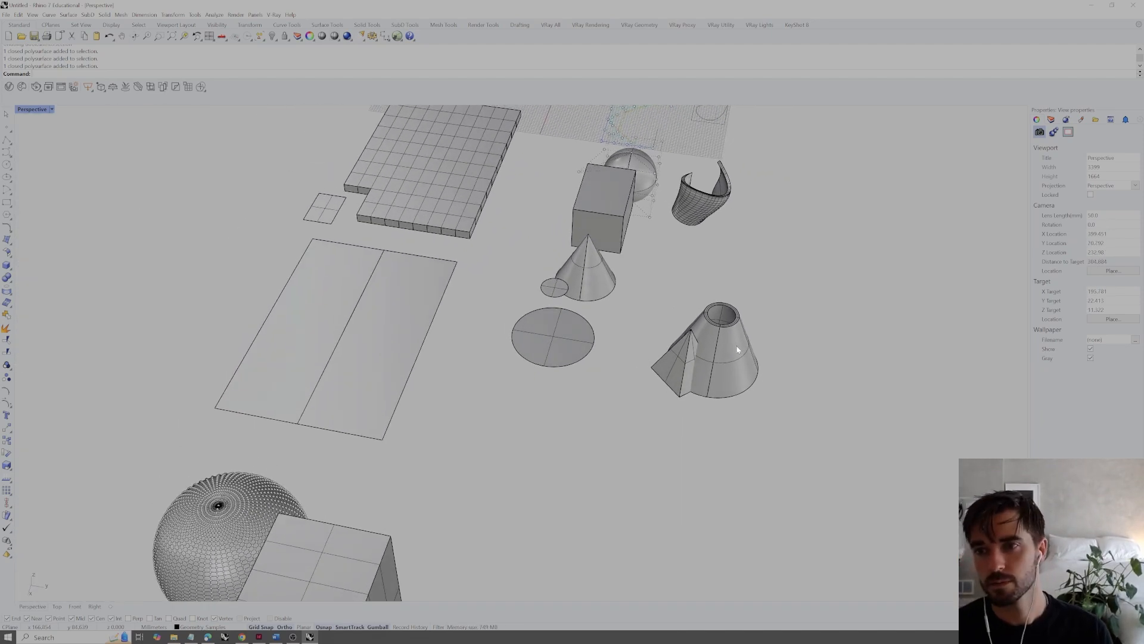
scroll(708, 344, up, 5)
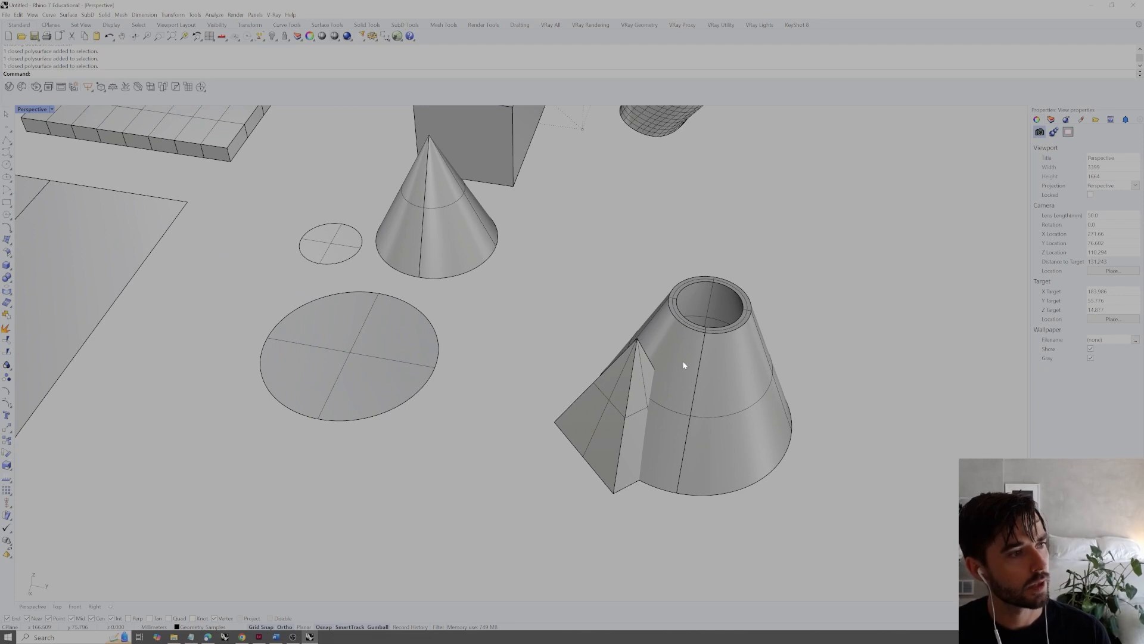
text(BooleanUnion)
key(Return)
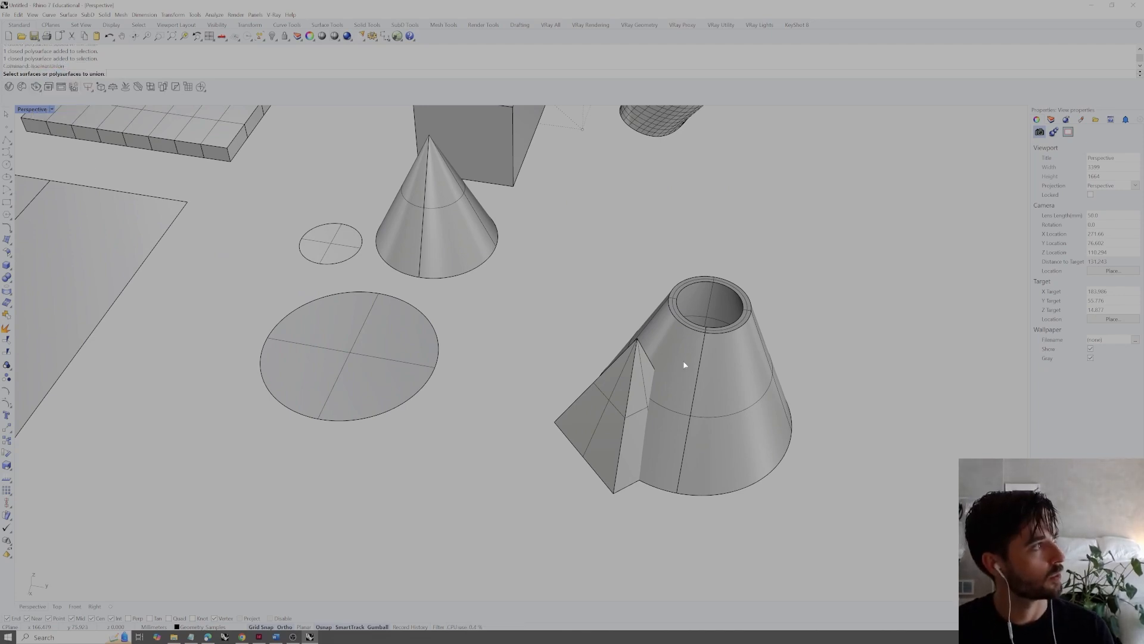
click(665, 373)
click(690, 386)
key(Return)
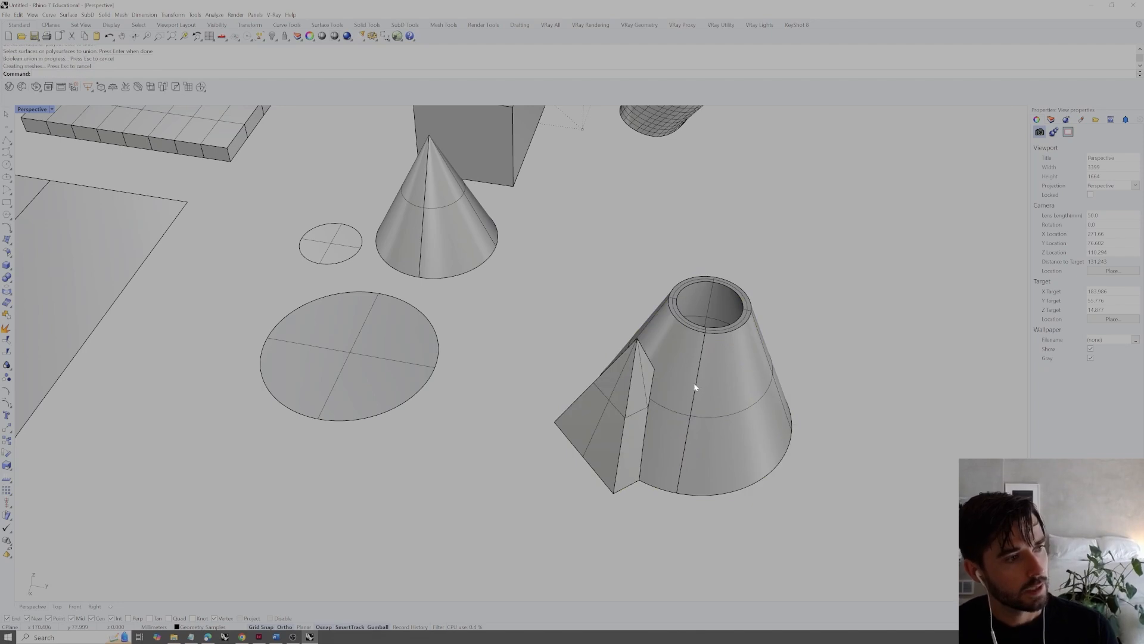
Examine the united solid from below, looking at where the pyramid's base overlaps the cone's ring-shaped base
click(693, 384)
right_drag(700, 385, 767, 318)
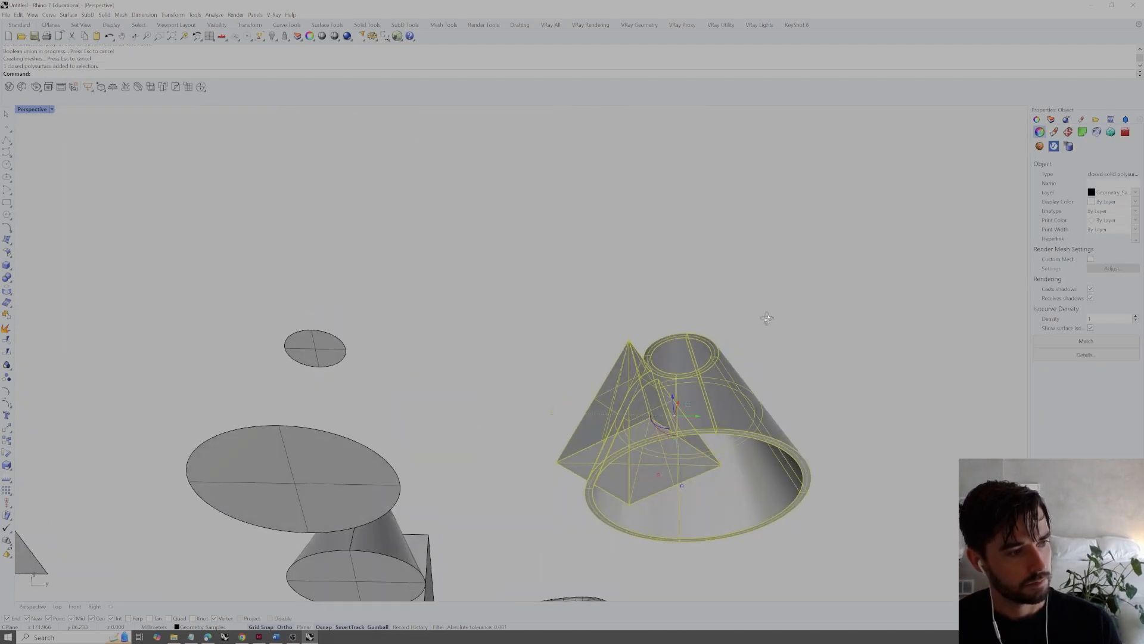
key(Escape)
scroll(691, 429, up, 10)
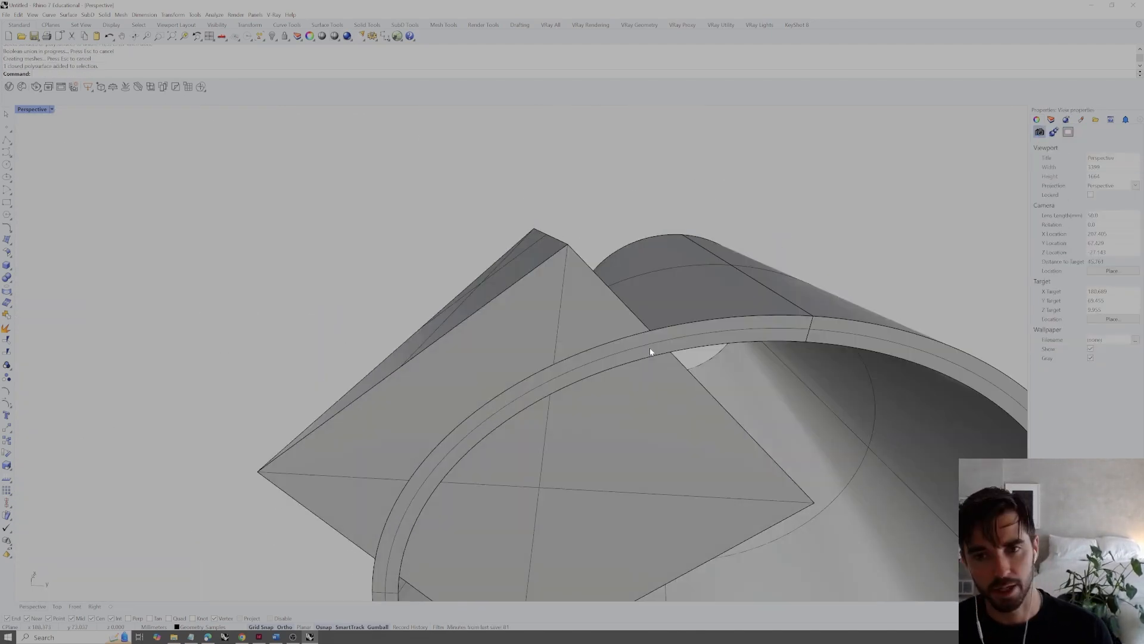
scroll(626, 351, down, 5)
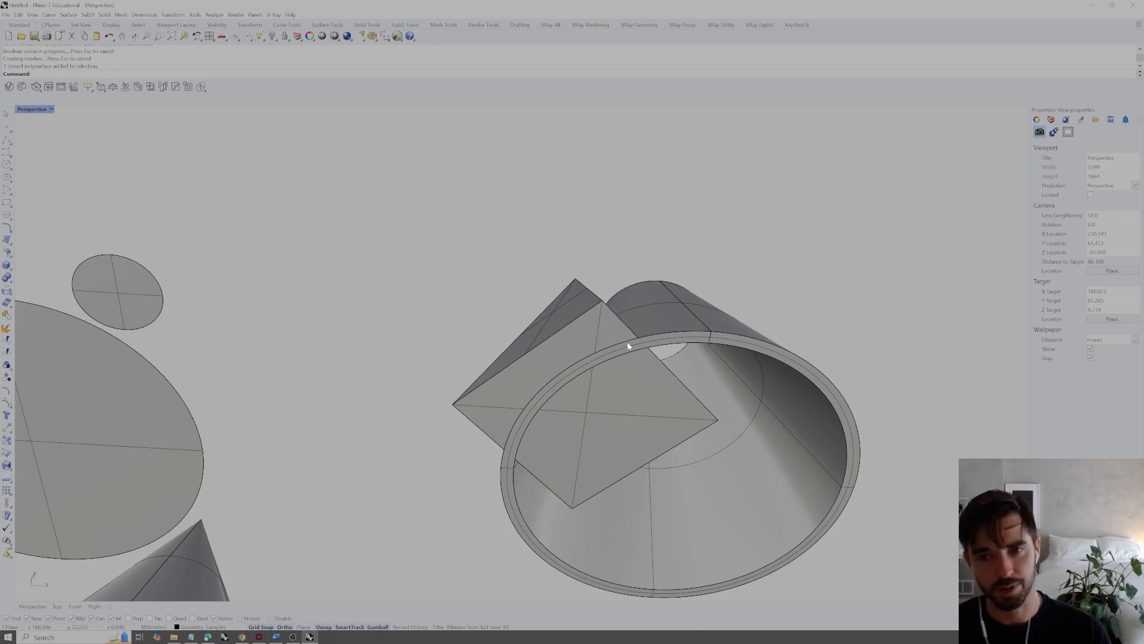
scroll(628, 349, up, 4)
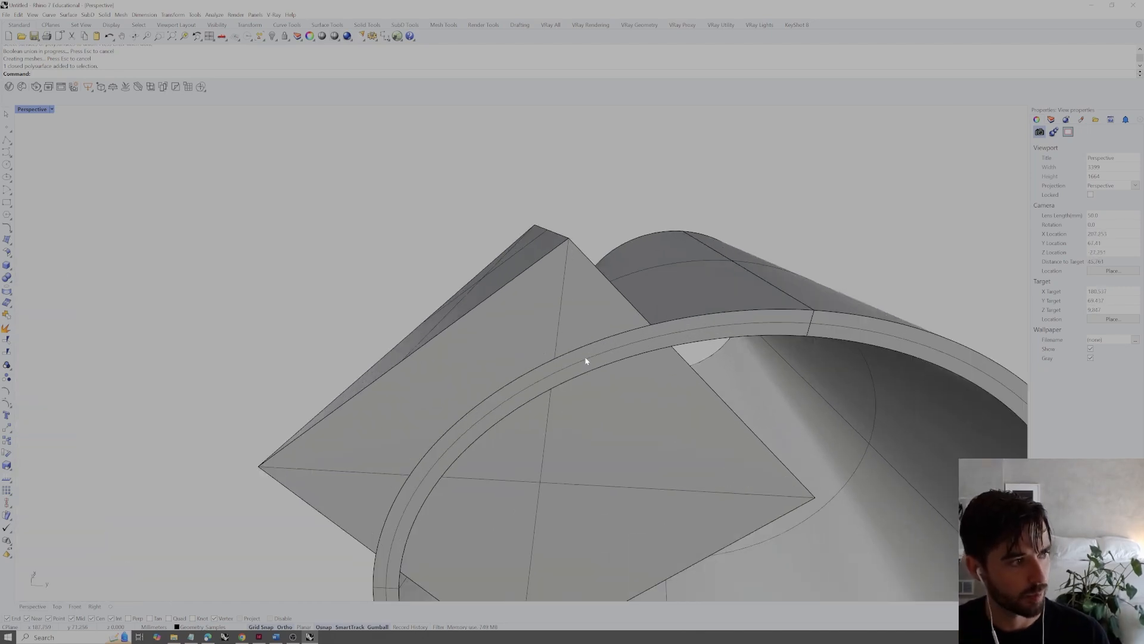
scroll(616, 353, down, 4)
right_drag(616, 353, 580, 455)
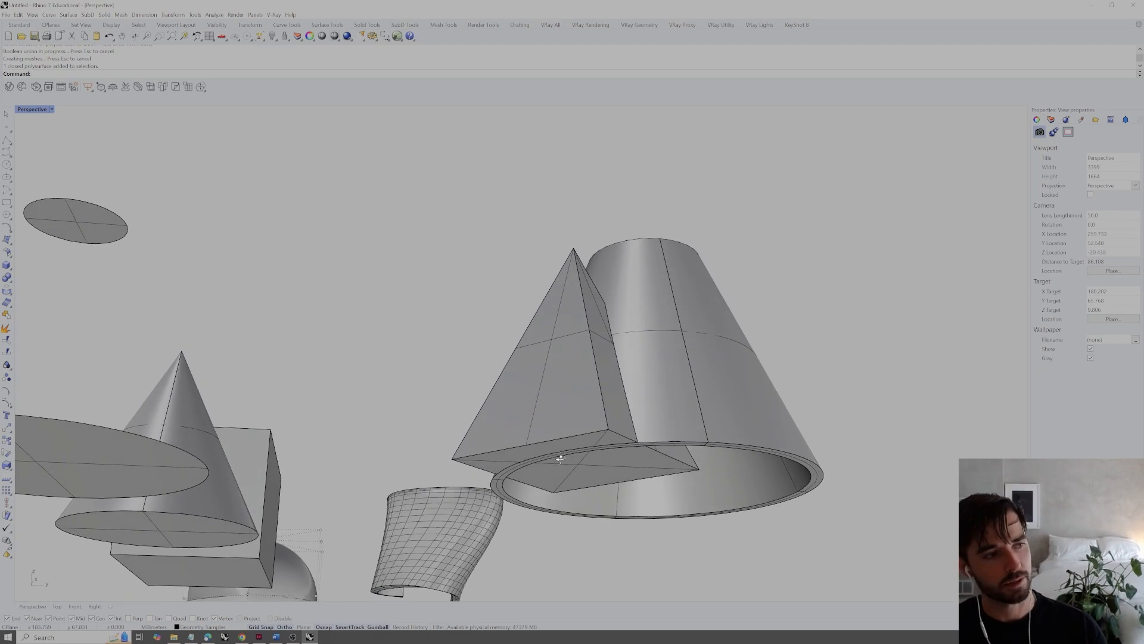
click(580, 455)
click(809, 369)
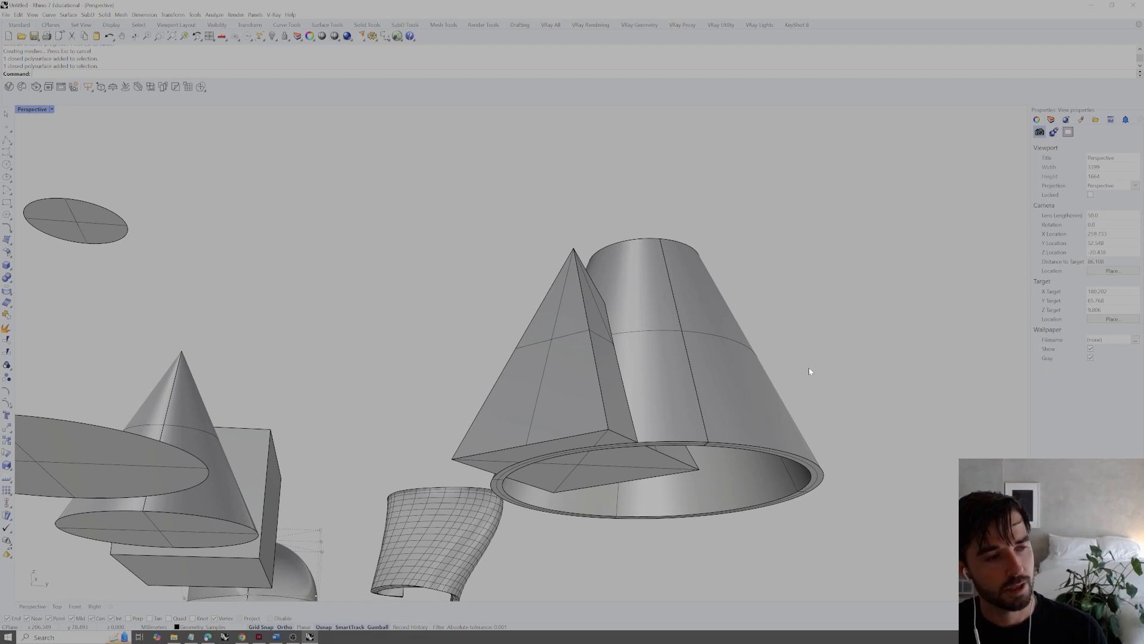
Try merging the united solid's coplanar faces with MergeAllCoplanarFaces, and undo the merge
click(694, 390)
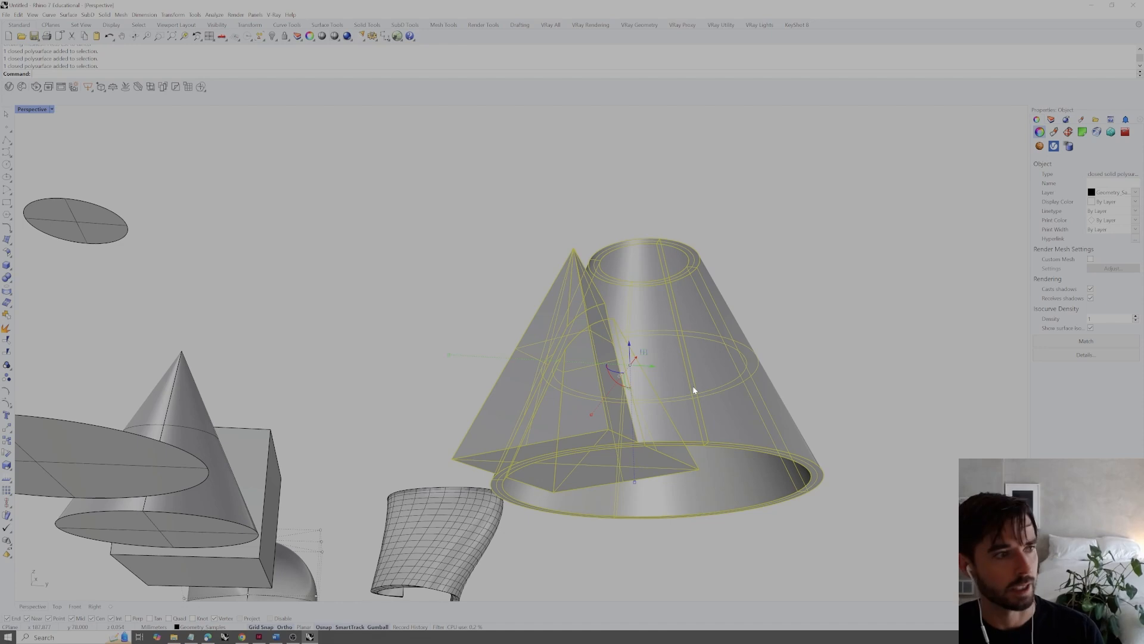
text(MergeAllCoplanarFaces)
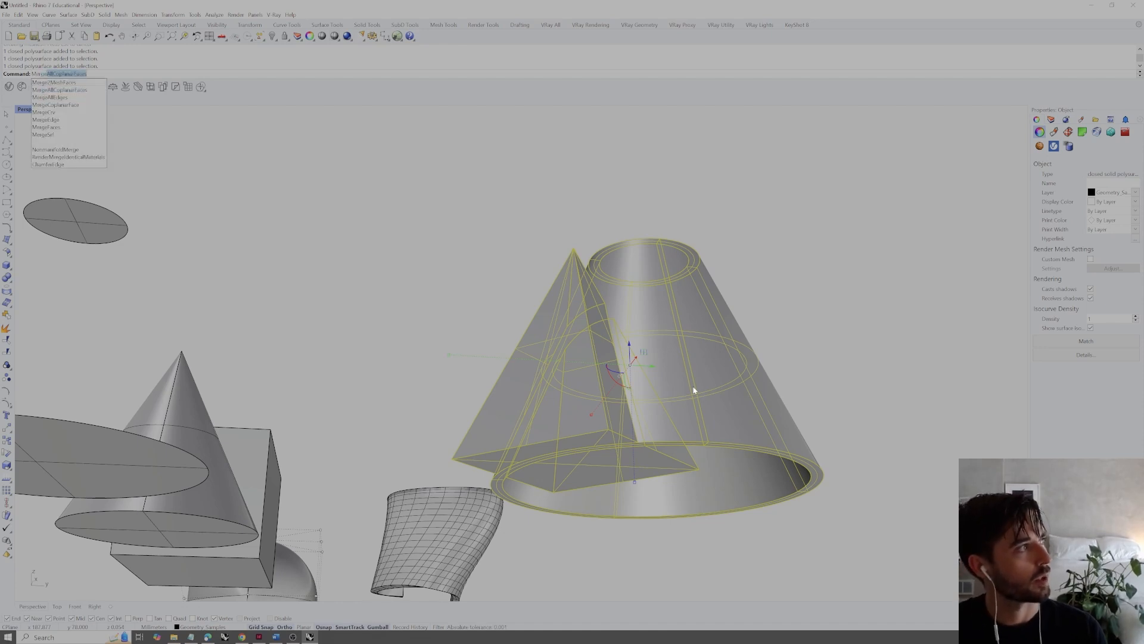
key(Return)
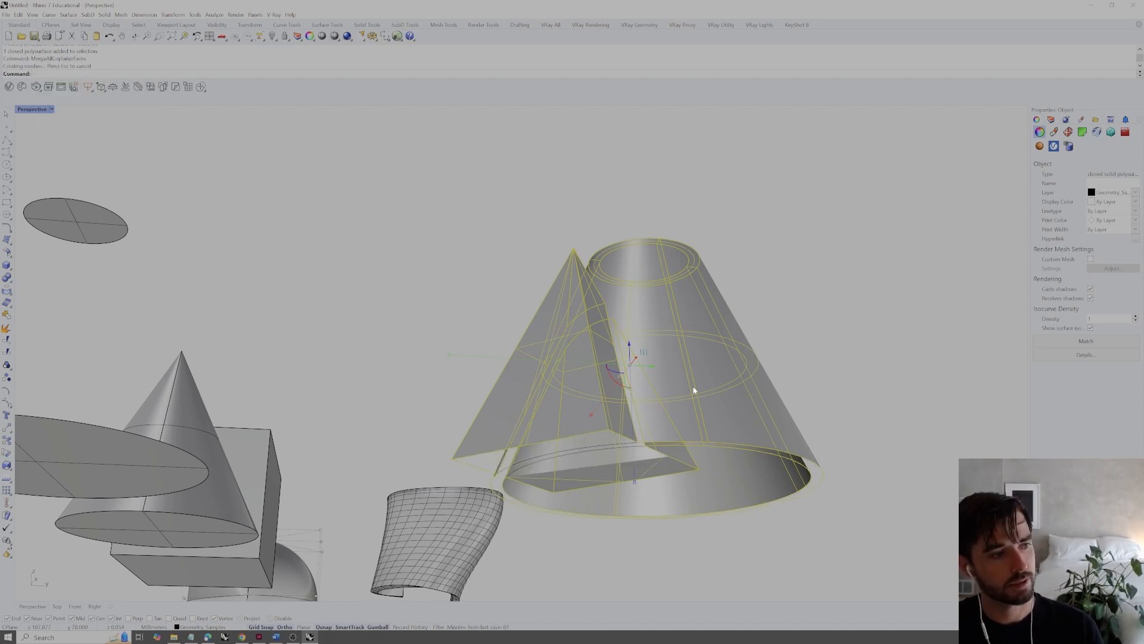
click(855, 359)
key(ctrl+z)
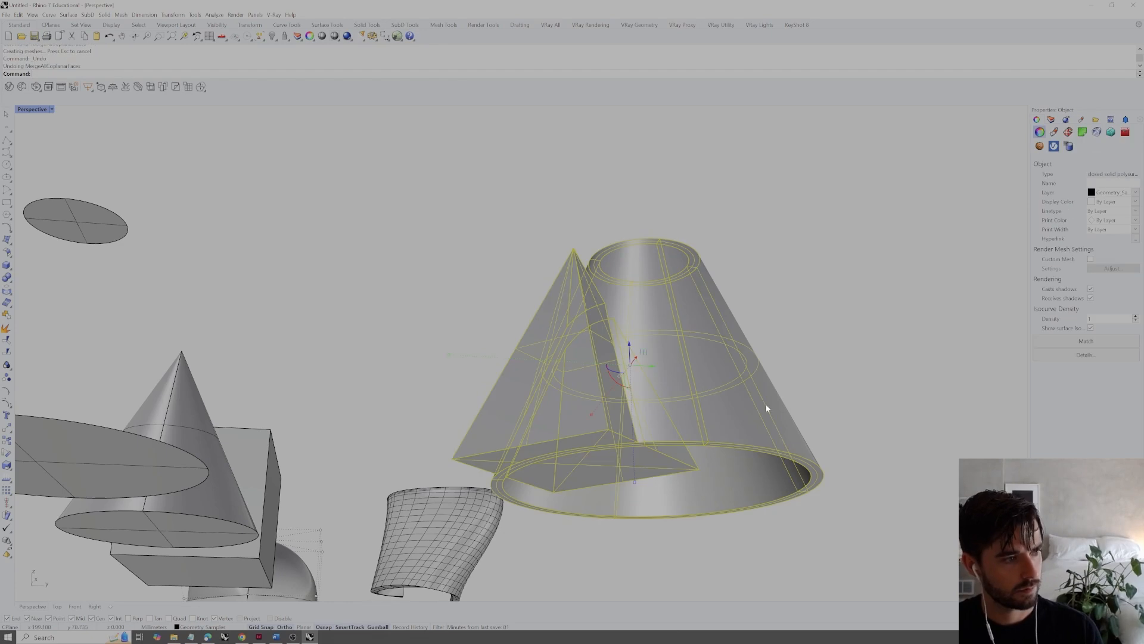
Merge the coplanar base faces of the united solid again
right_drag(766, 405, 772, 361)
click(836, 331)
scroll(627, 403, up, 15)
scroll(634, 434, down, 15)
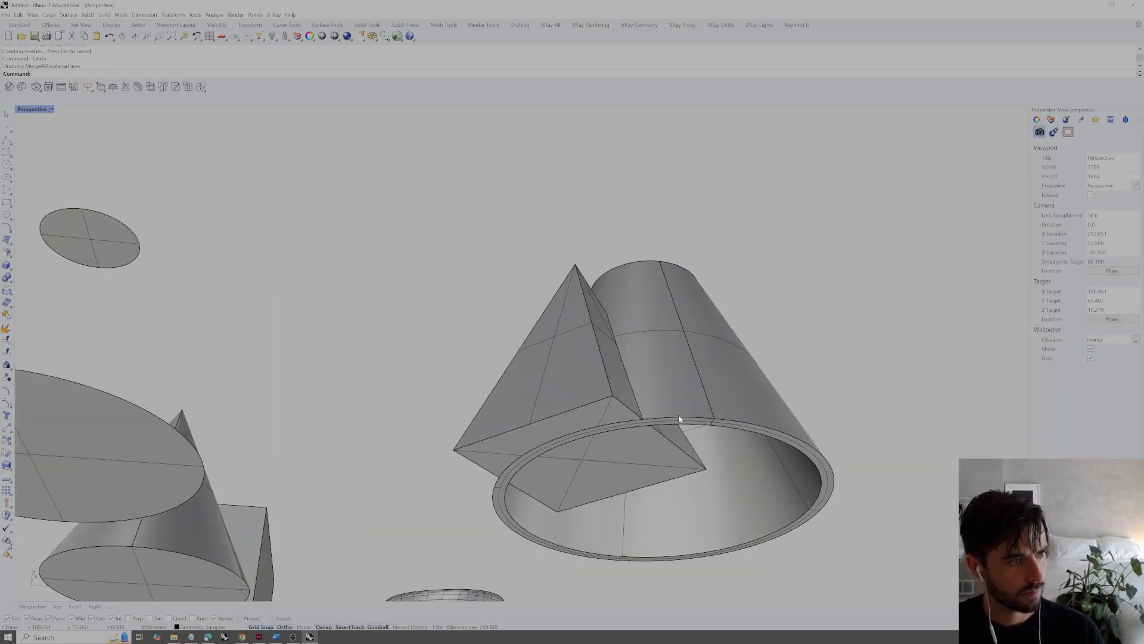
click(679, 419)
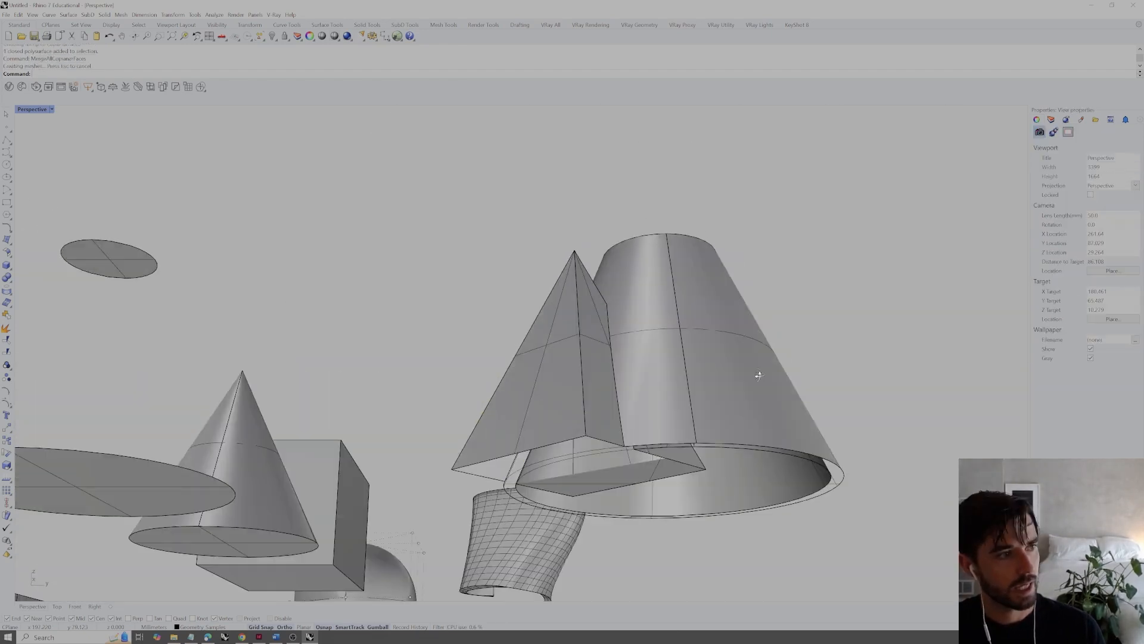
right_drag(759, 375, 646, 396)
Hide the closed curve at the cone's base, select the united solid to check its base, and undo the hiding
click(651, 370)
click(645, 359)
text(Hide)
key(Return)
click(643, 350)
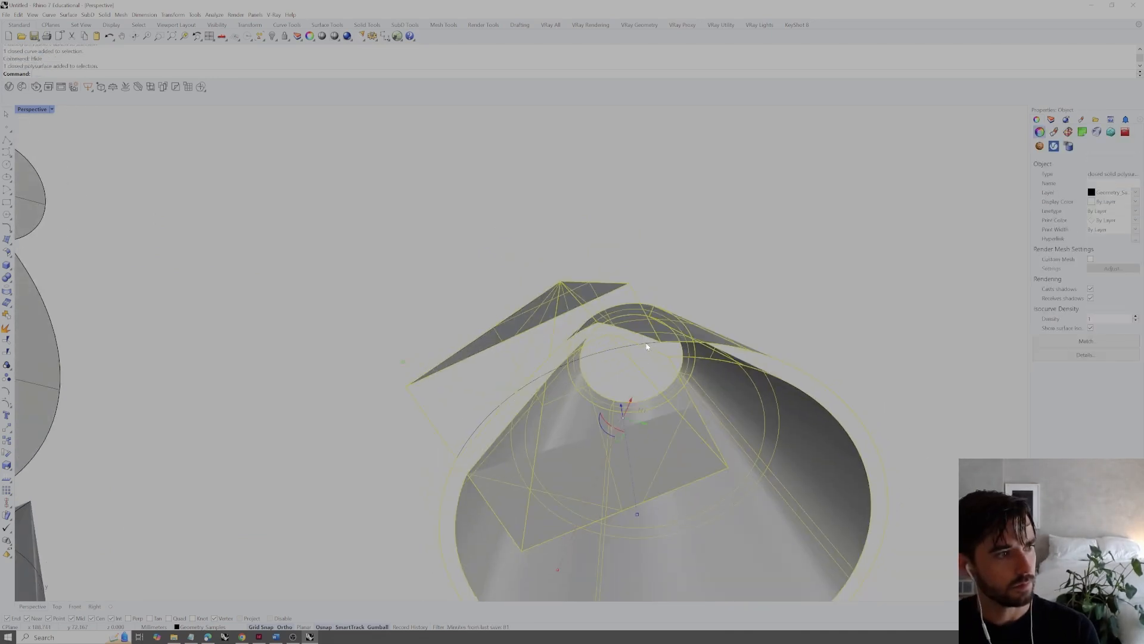
click(646, 344)
click(780, 258)
key(ctrl+z)
Extract the merged base surface from the united solid with ExtractSrf and delete it
scroll(754, 257, down, 4)
right_drag(754, 255, 756, 298)
scroll(676, 386, up, 2)
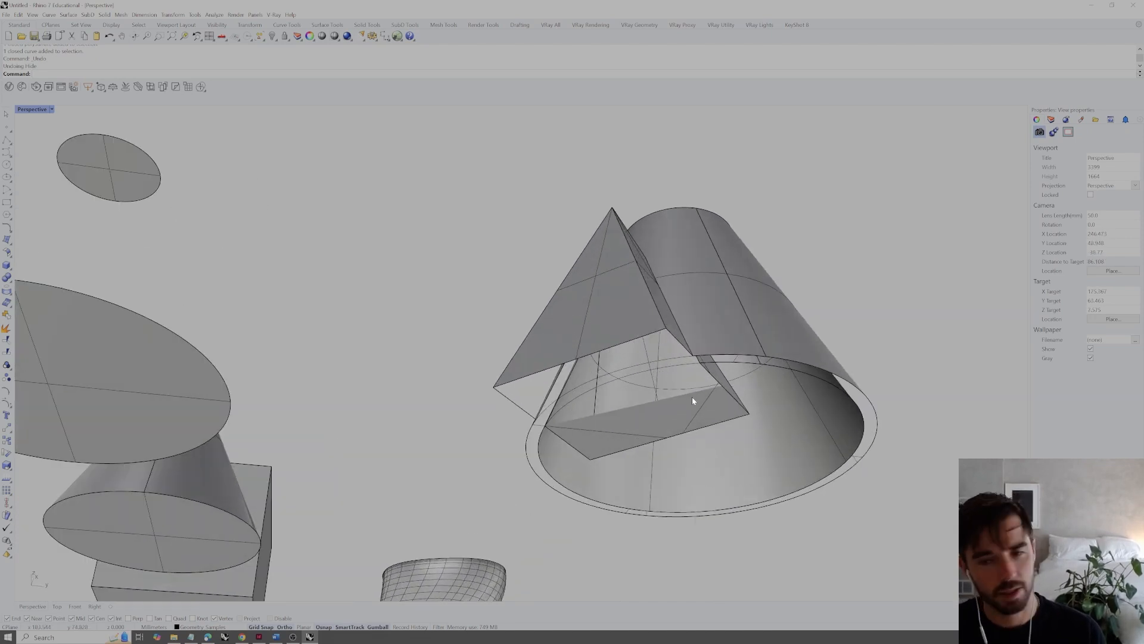
right_drag(691, 399, 696, 400)
text(extractsrf)
key(Return)
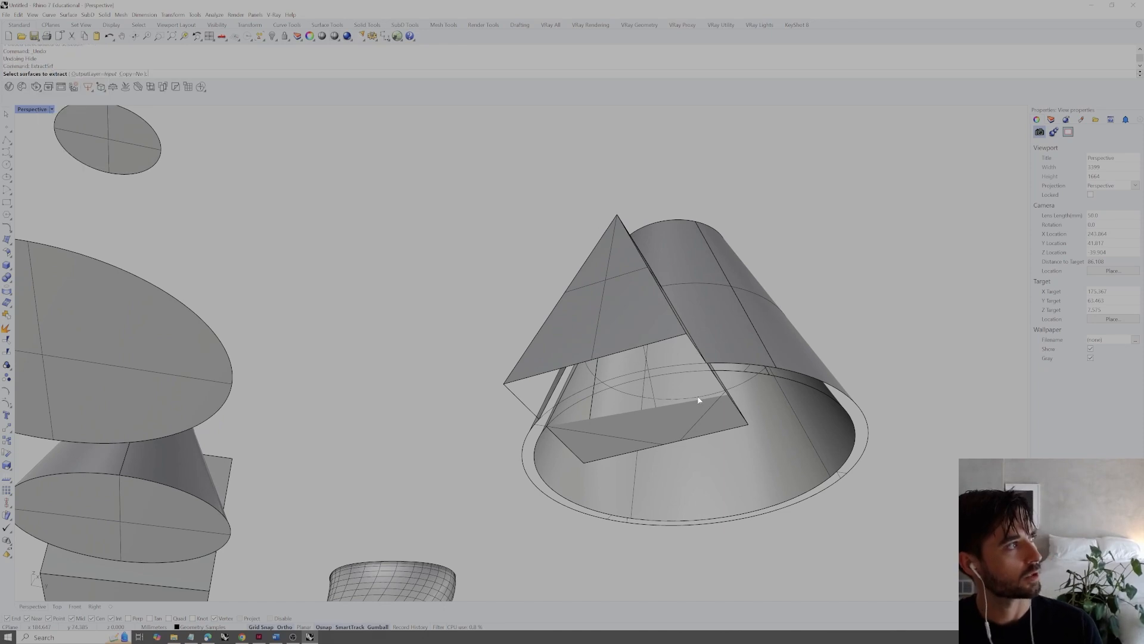
click(690, 418)
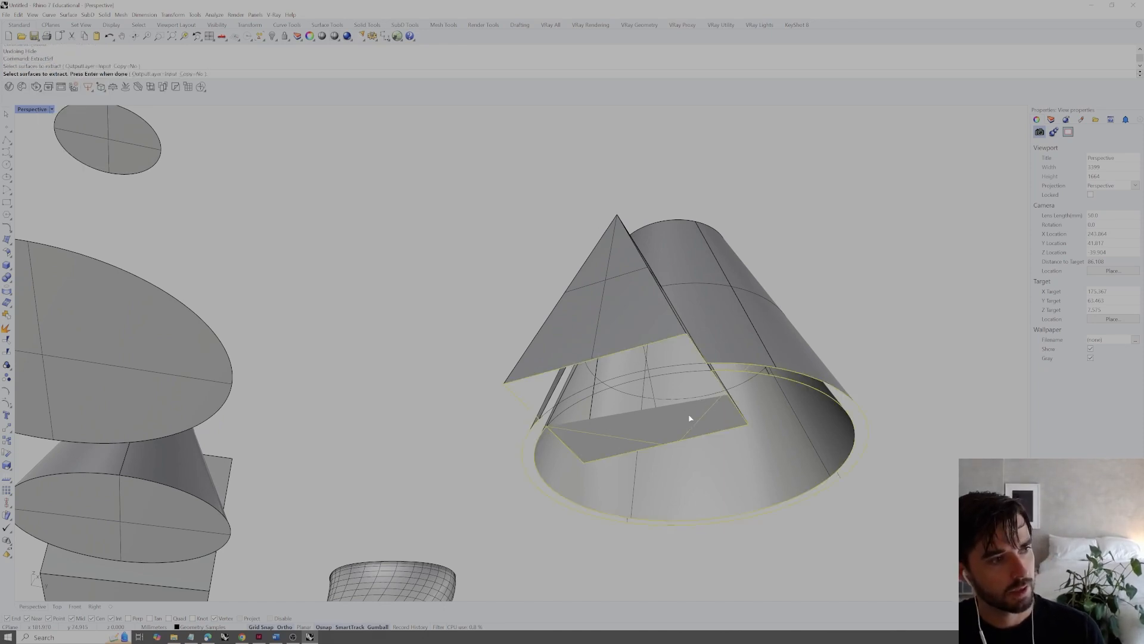
key(Return)
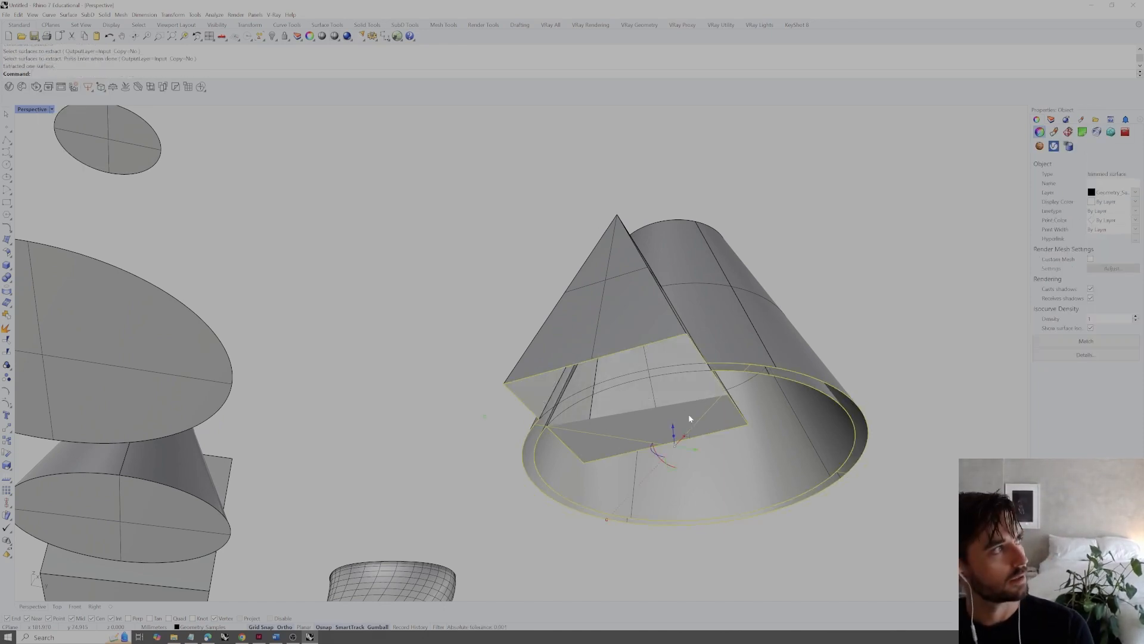
right_drag(690, 418, 708, 414)
key(Delete)
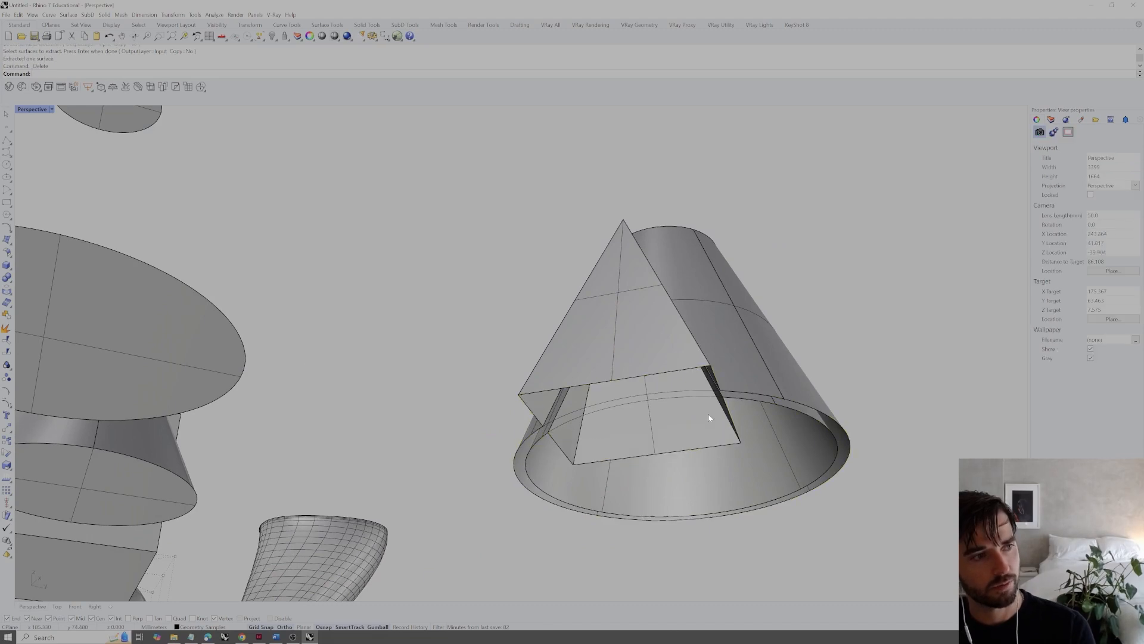
Close the open base of the united pyramid and cone polysurface with Cap
scroll(715, 393, down, 5)
click(737, 375)
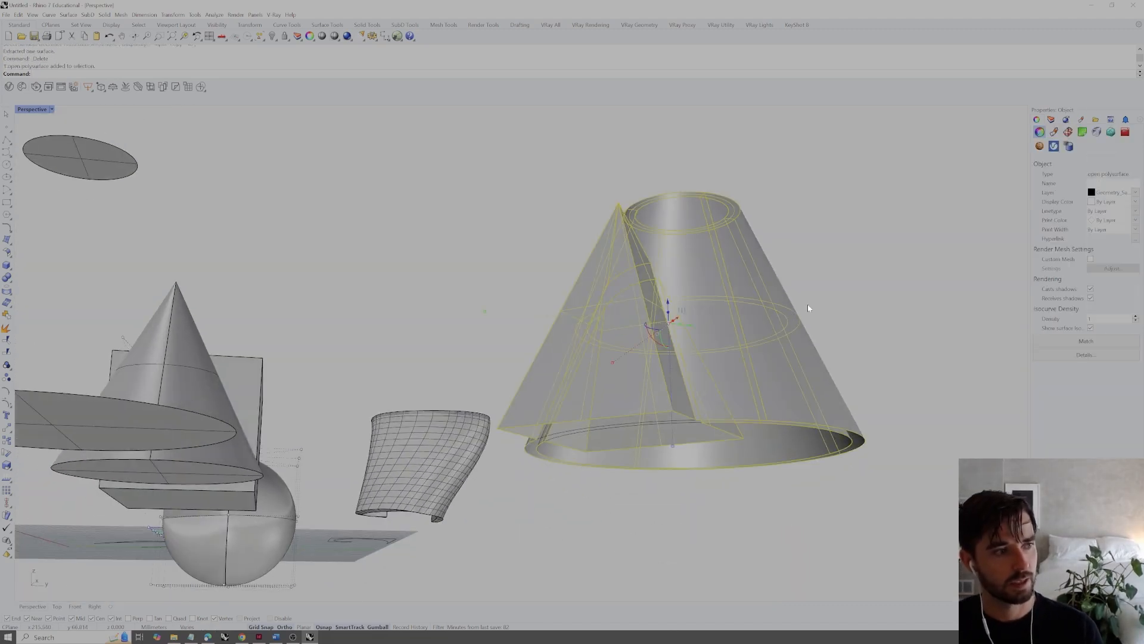
right_drag(779, 324, 777, 332)
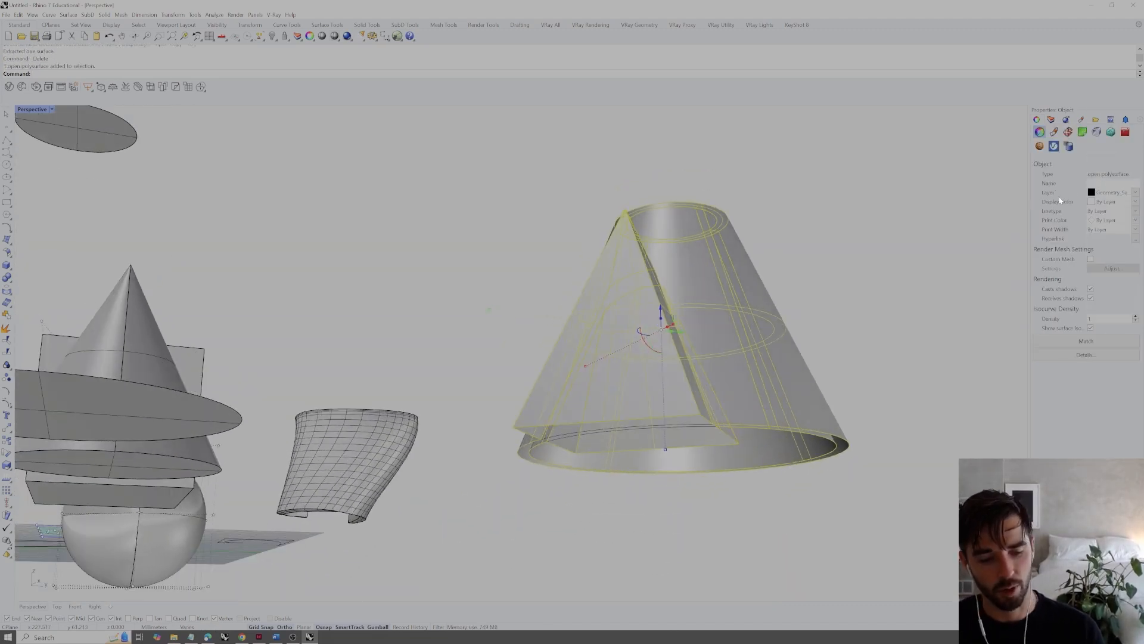
text(Cap)
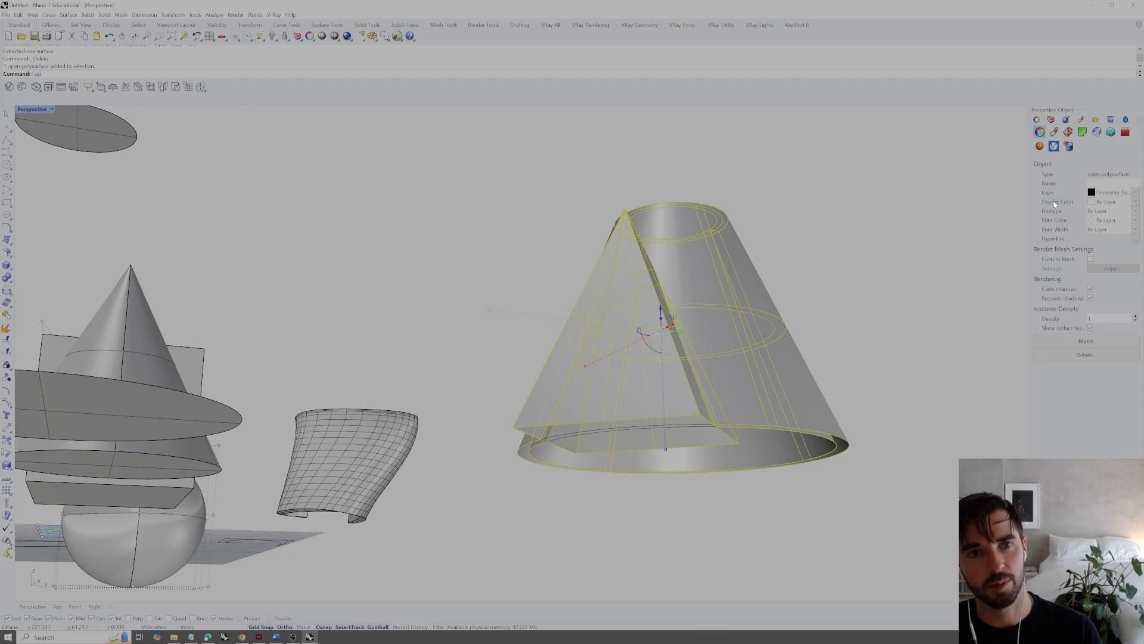
key(Return)
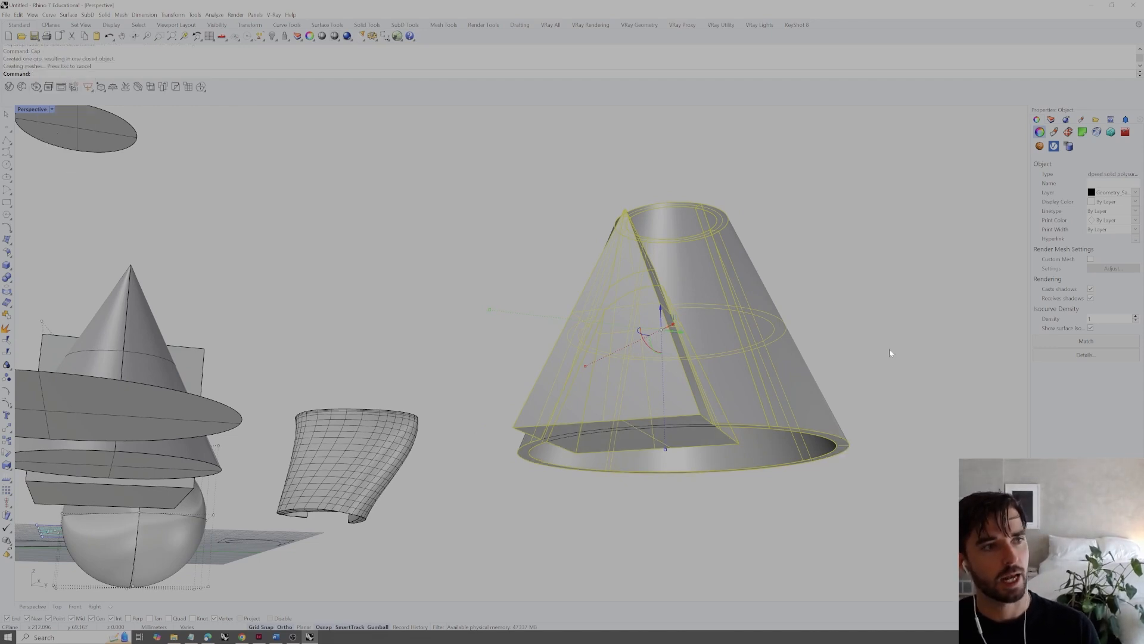
click(913, 367)
Hide the two closed circular curves along the outer and inner edges of the cone's base
right_drag(913, 367, 688, 334)
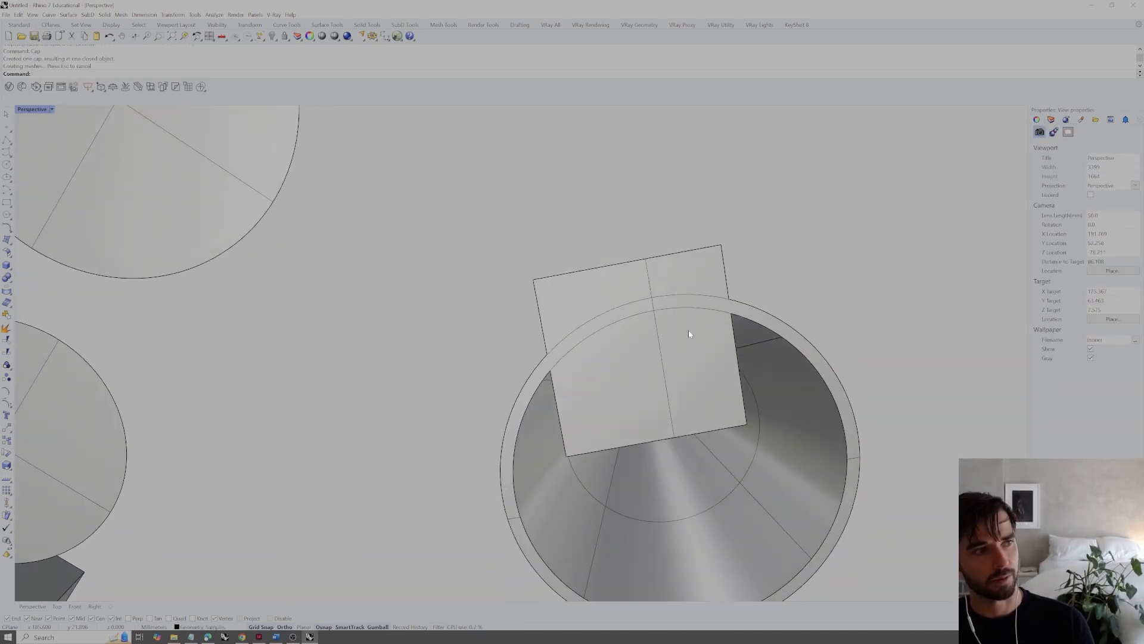
click(670, 309)
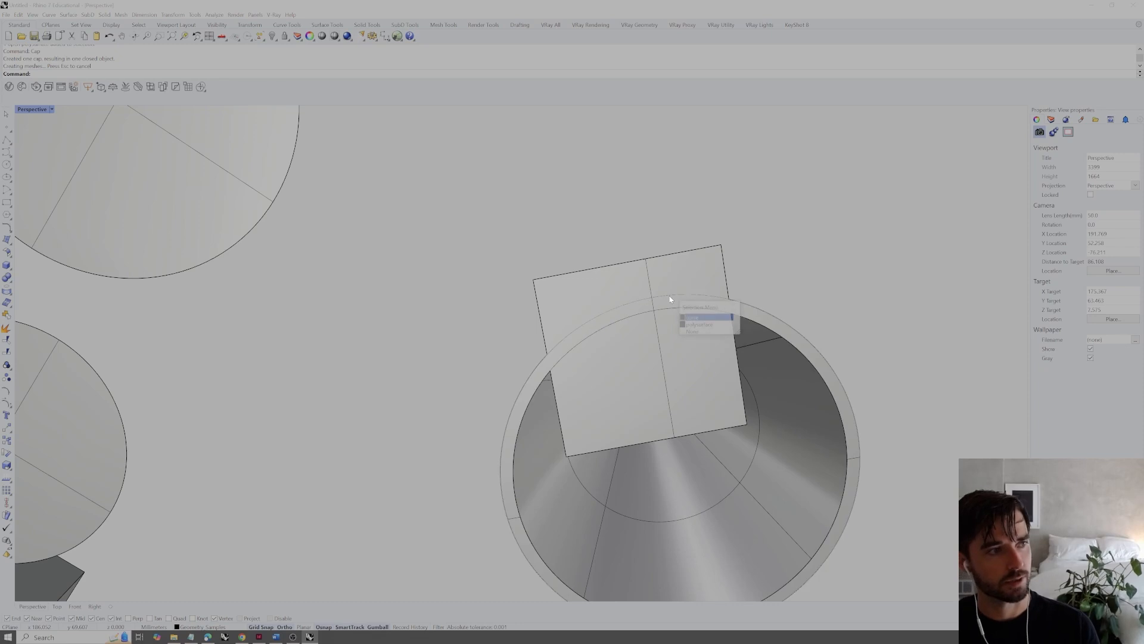
click(691, 317)
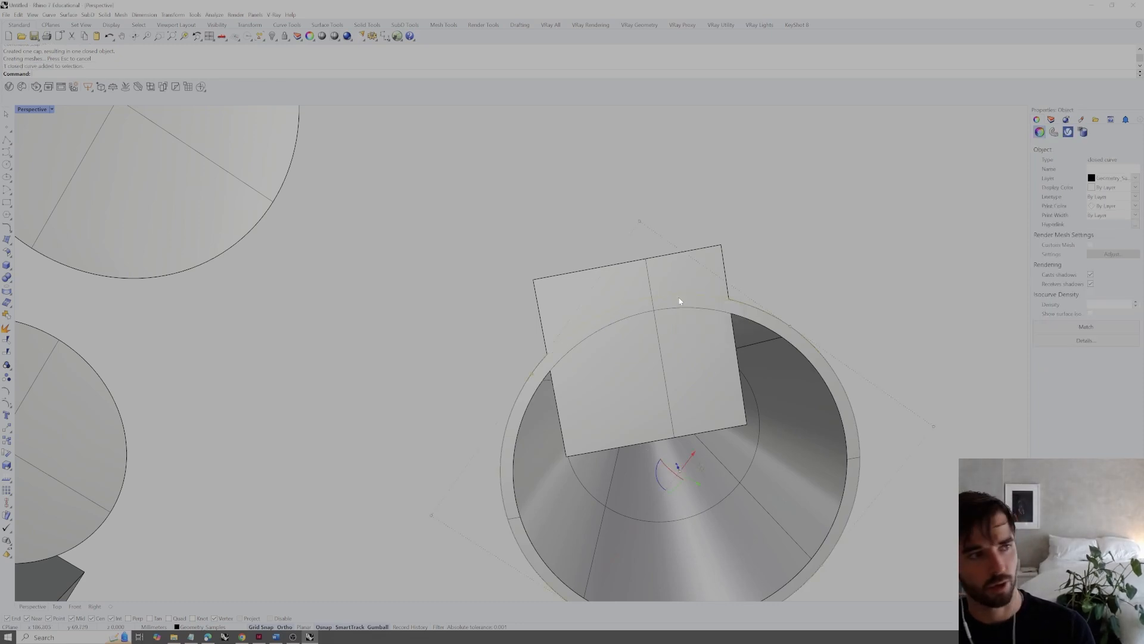
text(Hide)
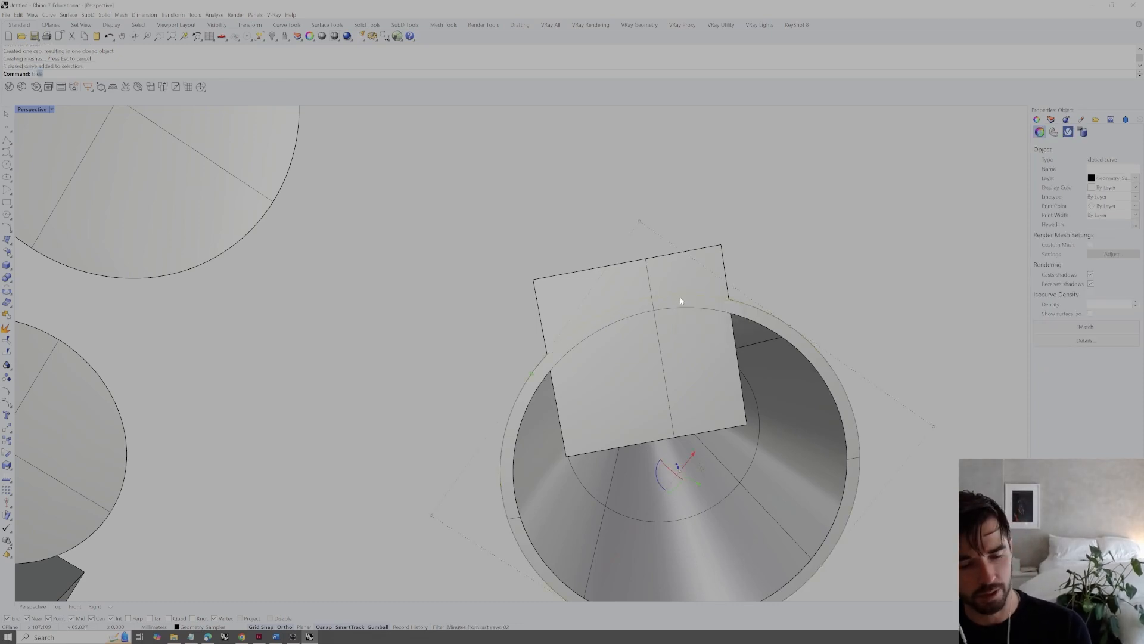
key(Return)
click(685, 310)
click(715, 326)
key(Return)
Show the hidden base curves again, and undo the Show command
right_drag(727, 252, 688, 302)
text(Show)
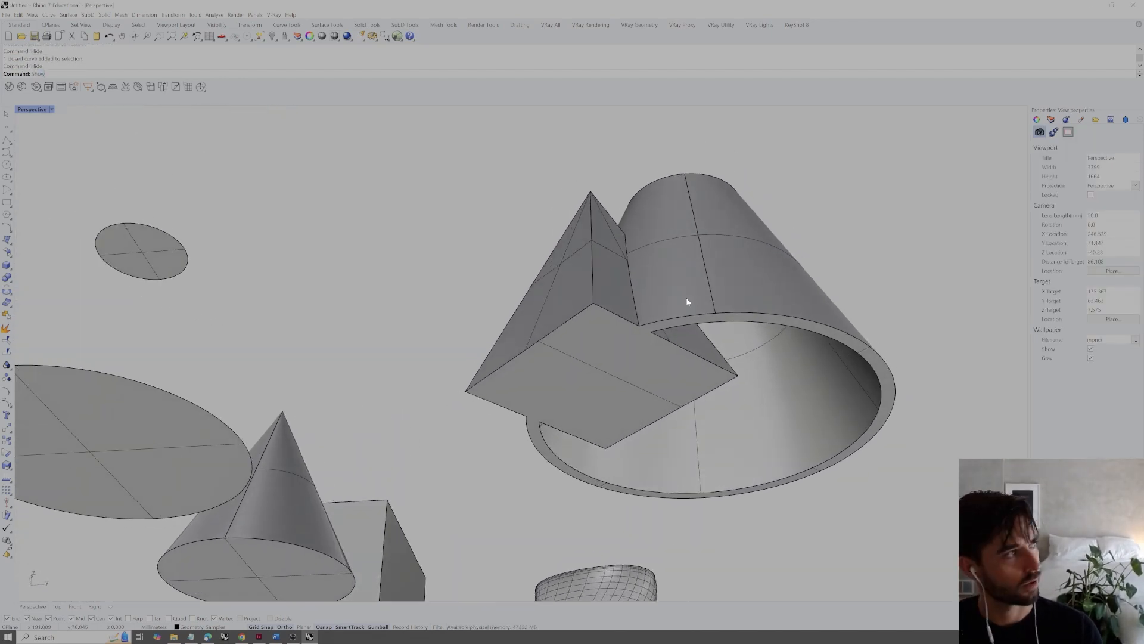
key(Return)
key(ctrl+z)
Inspect the capped solid from several sides and select it to check that it is one closed polysurface
right_drag(690, 309, 783, 267)
right_drag(594, 354, 773, 354)
click(691, 426)
click(847, 335)
click(748, 417)
click(891, 358)
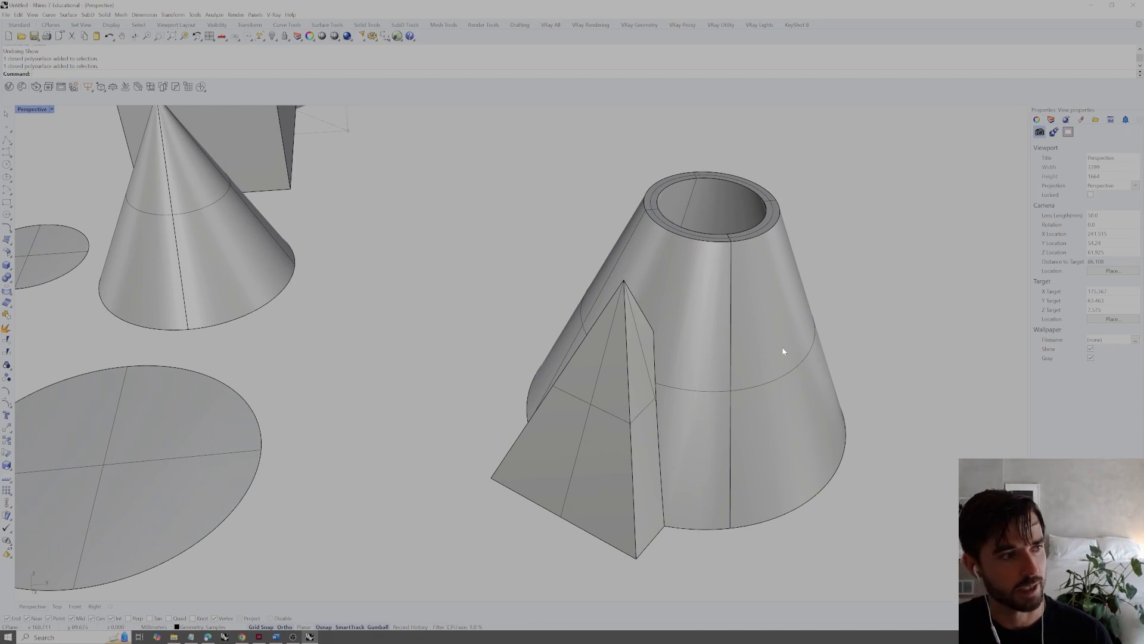
Try to fillet the two front slanted edges of the pyramid together with a 0.5 radius, and undo the fillet
text(FilletE)
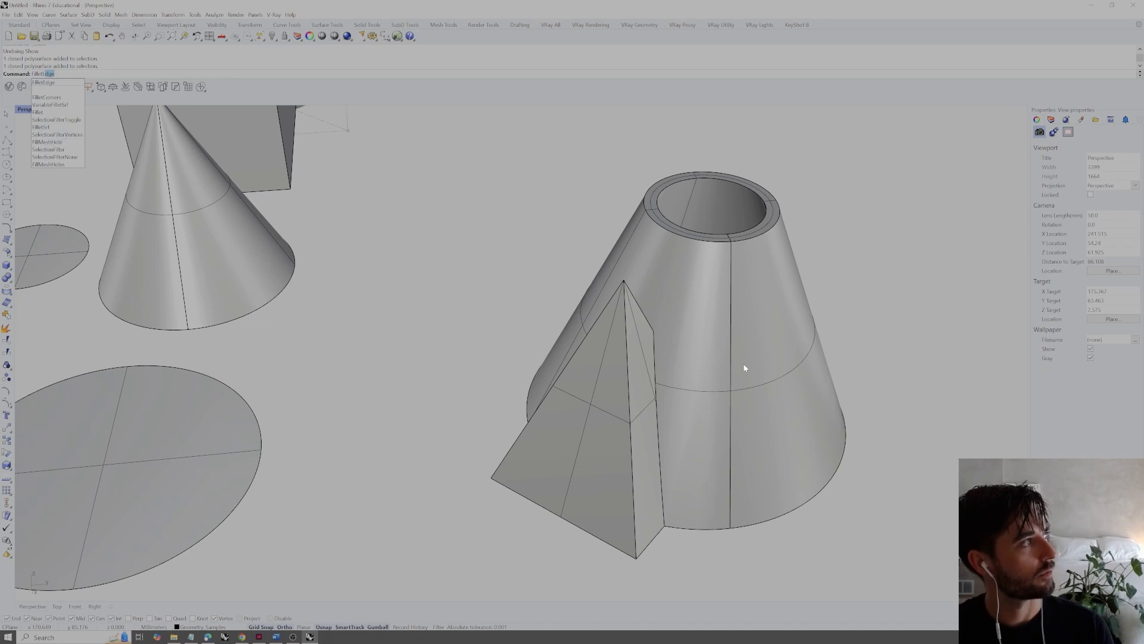
key(Return)
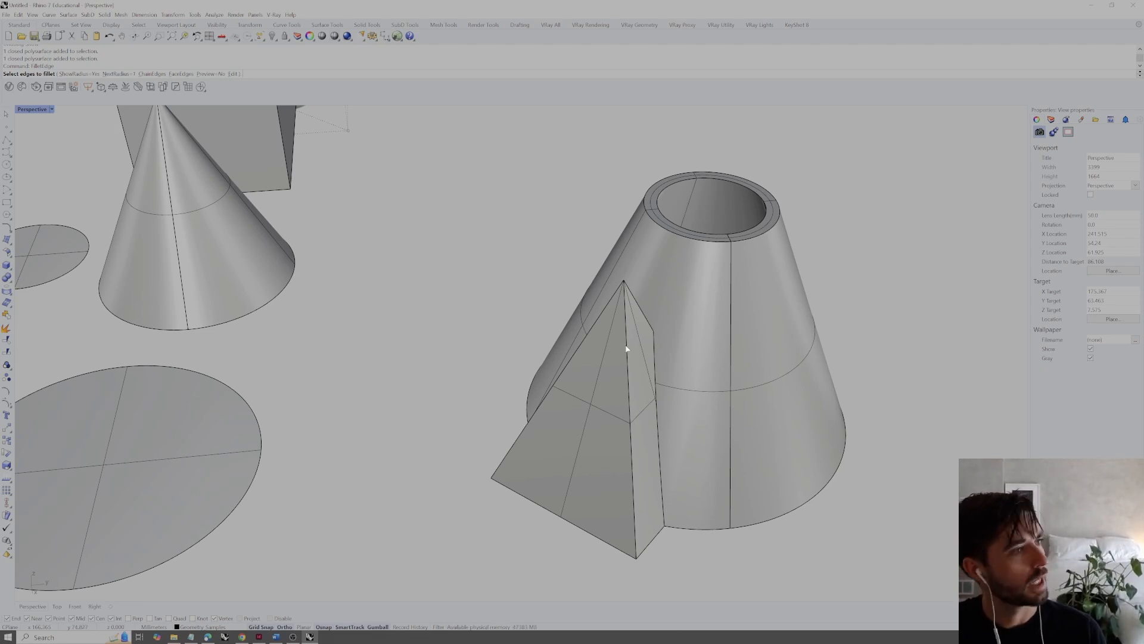
key(Return)
right_drag(716, 242, 621, 324)
click(626, 324)
click(651, 324)
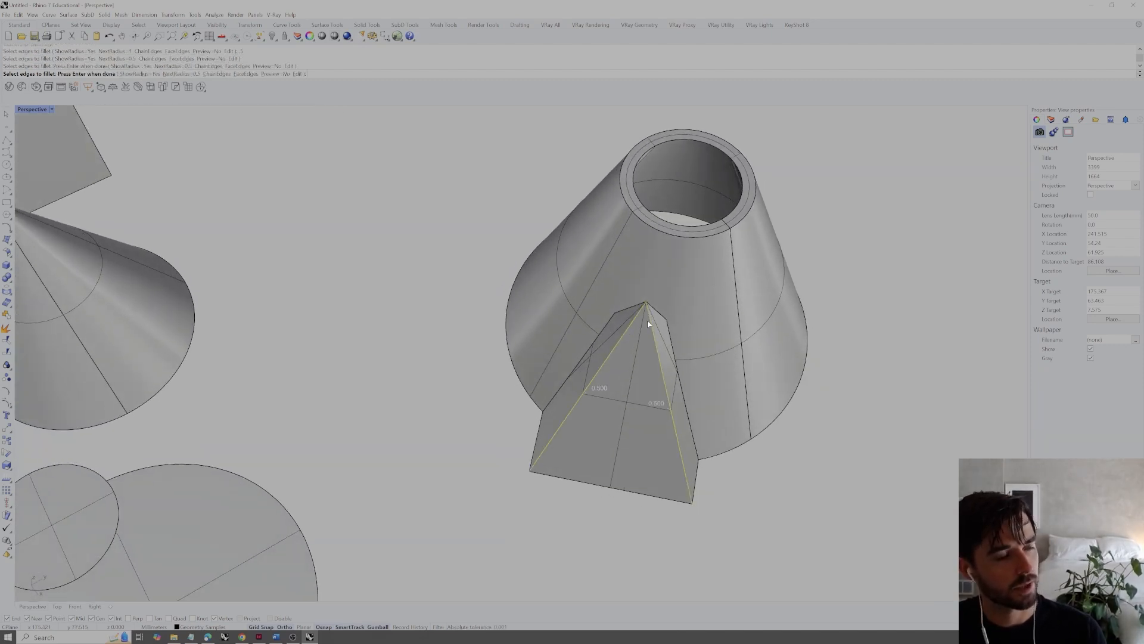
key(Return)
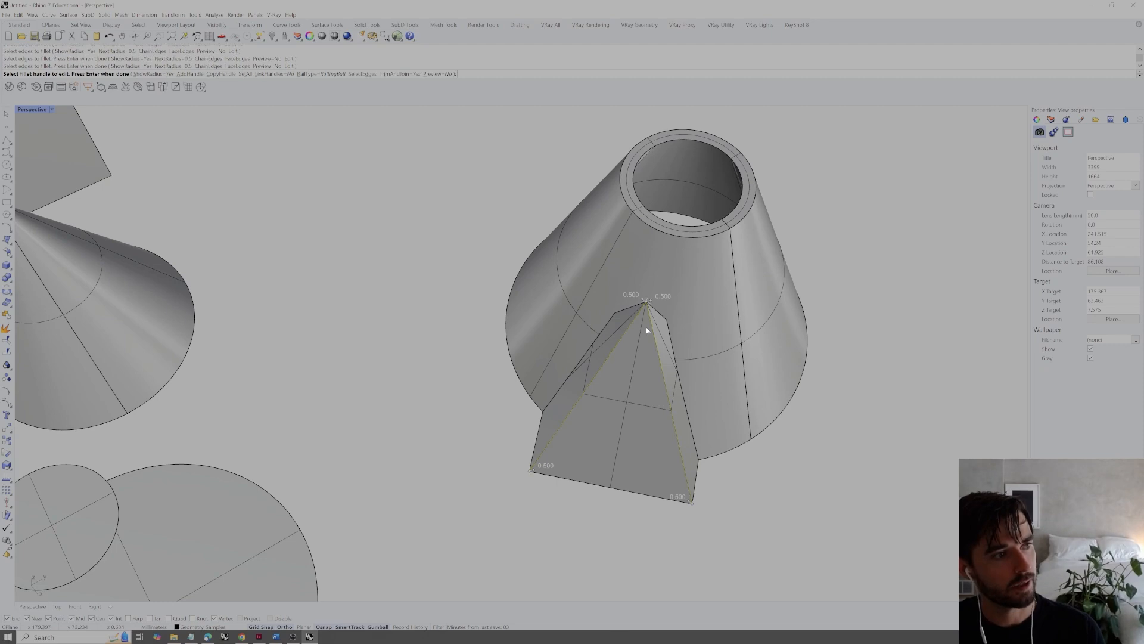
key(Return)
scroll(644, 329, up, 5)
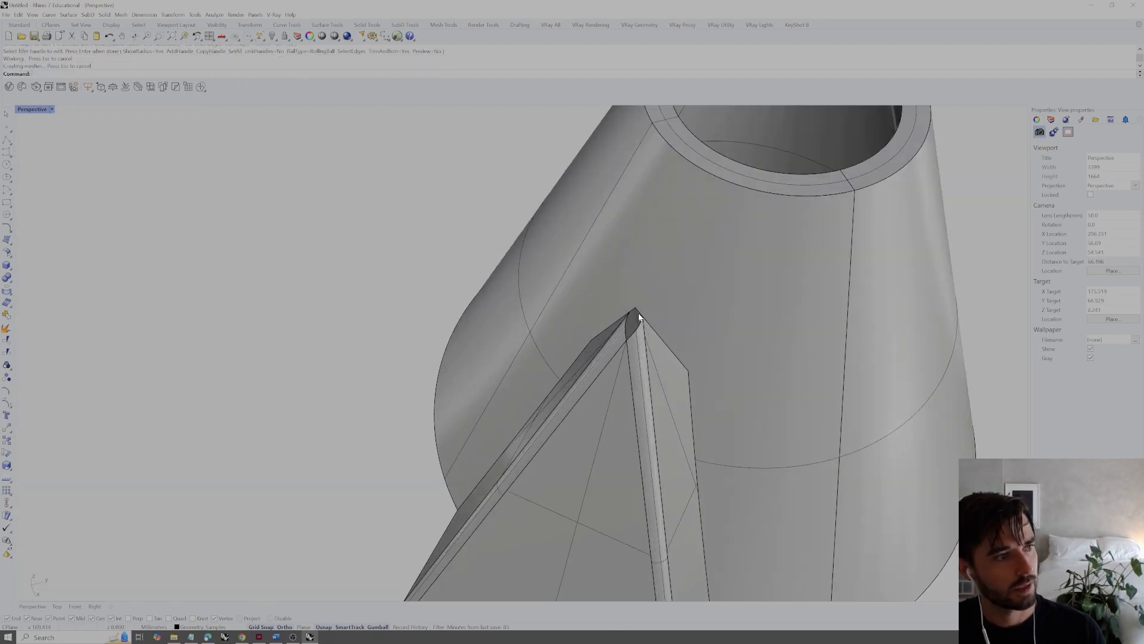
right_drag(624, 337, 635, 350)
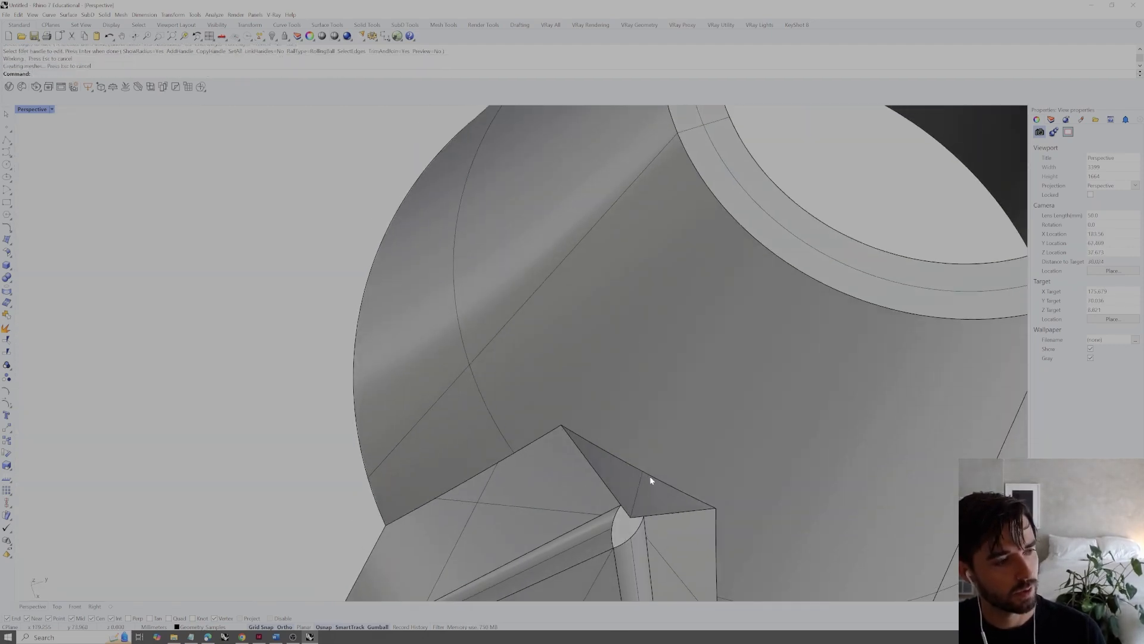
right_drag(649, 476, 617, 475)
key(ctrl+z)
Fillet only the pyramid's right front slanted edge, from apex to base, with a 0.5 radius
right_drag(578, 442, 568, 433)
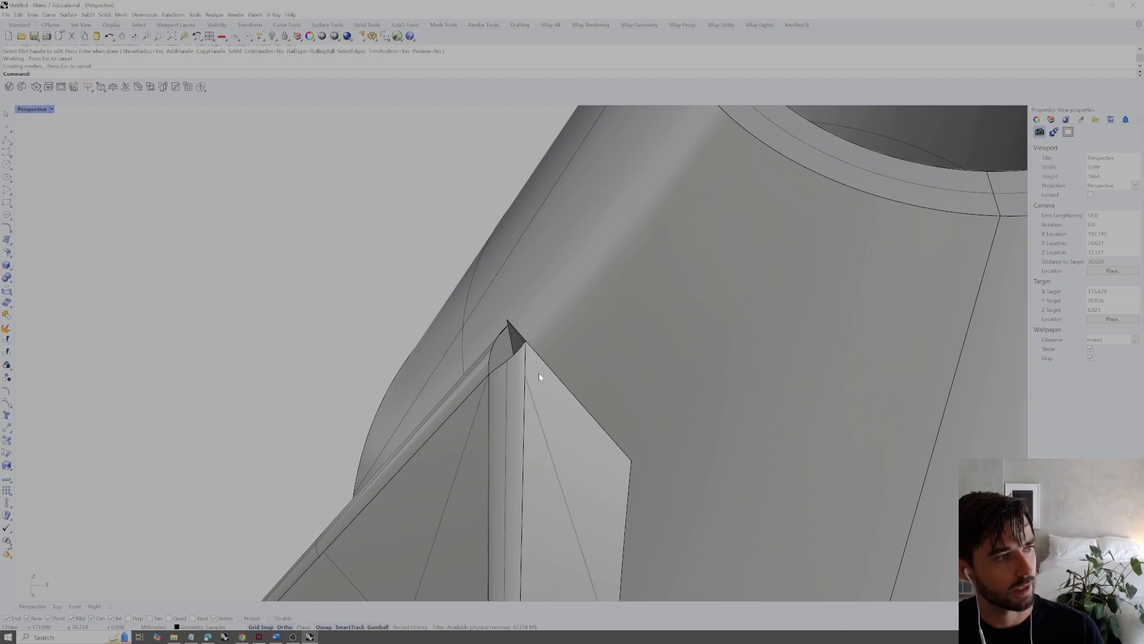
key(Return)
click(506, 358)
scroll(506, 360, down, 5)
key(Return)
Fillet the seam where the pyramid's right side face meets the outside of the cone with a 0.5 radius
key(Return)
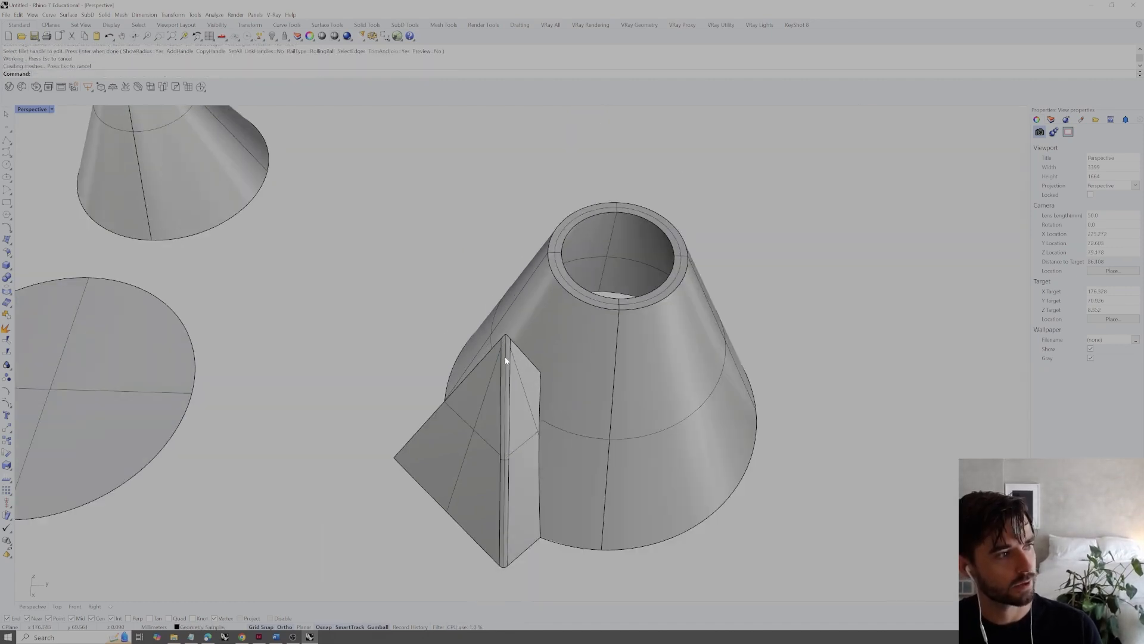
scroll(505, 360, up, 5)
right_drag(506, 359, 537, 292)
scroll(593, 344, down, 8)
right_drag(555, 341, 549, 305)
scroll(568, 359, up, 4)
key(Return)
click(562, 351)
key(Return)
key(Return)
Inspect the filleted pyramid-and-cone solid and select it to check that it is one closed polysurface
right_drag(563, 344, 672, 390)
scroll(590, 348, down, 4)
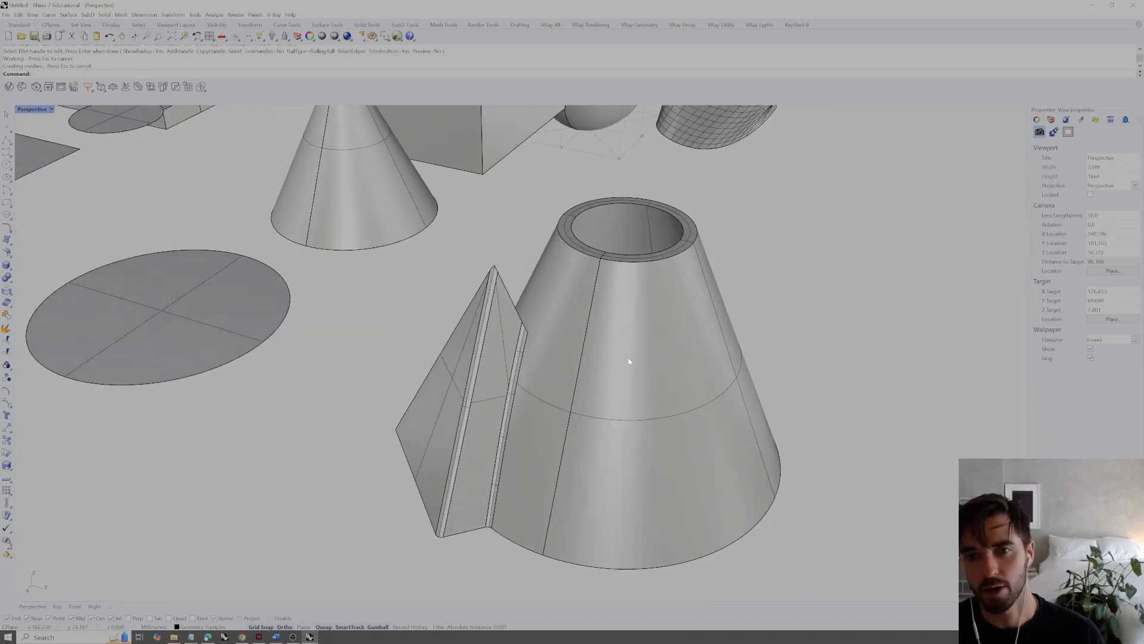
mouse_move(611, 369)
right_down()
mouse_move(623, 396)
mouse_move(633, 375)
right_up()
click(633, 375)
click(855, 316)
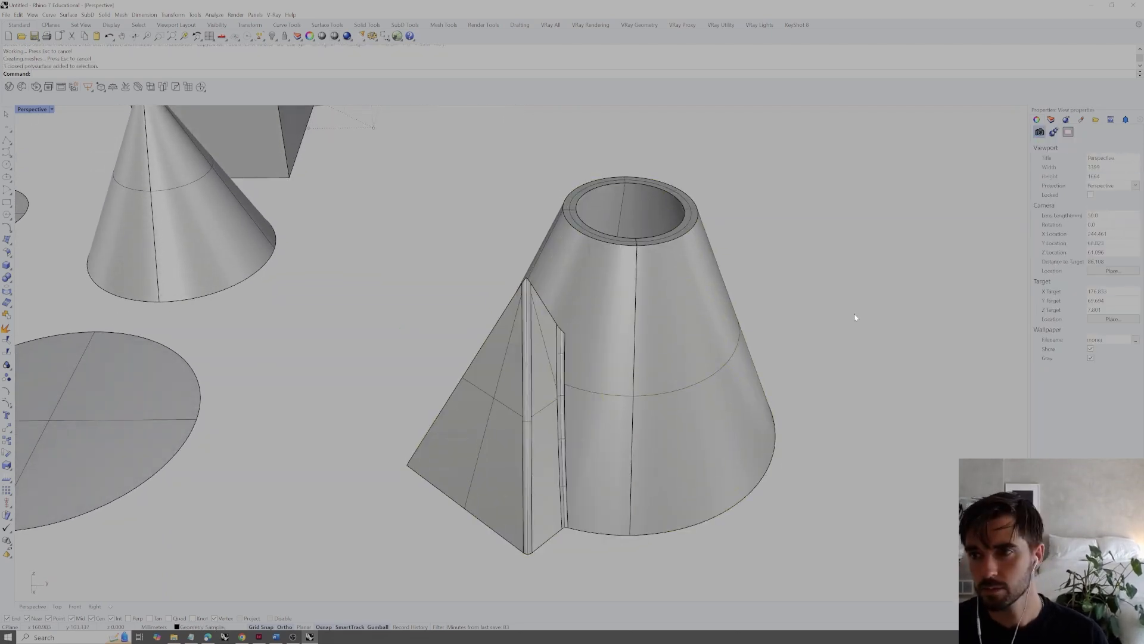
right_drag(833, 310, 835, 380)
Fillet the pyramid's left front slanted edge and its left seam with the cone in one FilletEdge operation
scroll(531, 422, up, 3)
scroll(531, 423, up, 2)
right_click(555, 392)
click(559, 390)
click(565, 387)
right_click(562, 389)
right_click(559, 395)
Select and examine the loose fillet strip that extends past the pyramid's apex toward the cone
right_drag(555, 400, 572, 373)
click(616, 427)
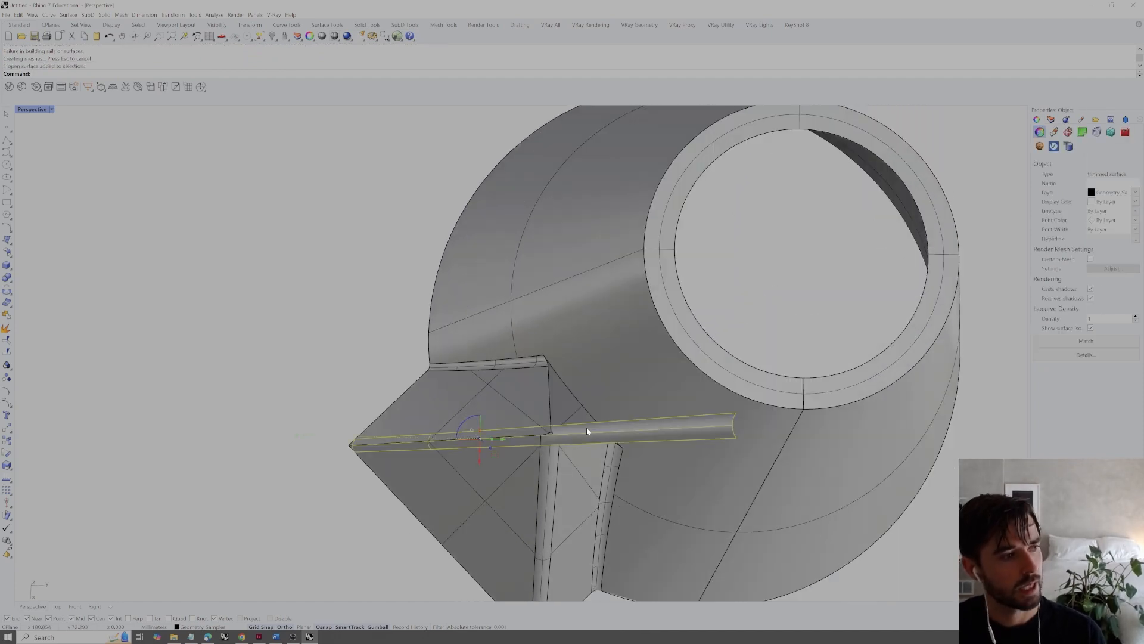
right_drag(620, 427, 587, 391)
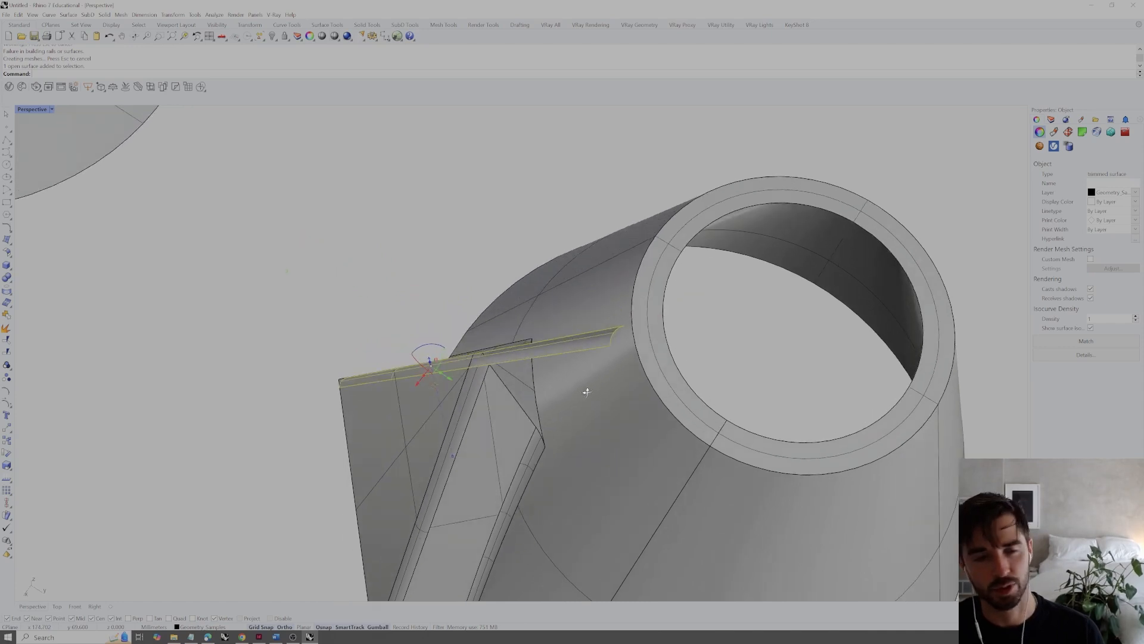
click(488, 238)
right_drag(490, 240, 568, 339)
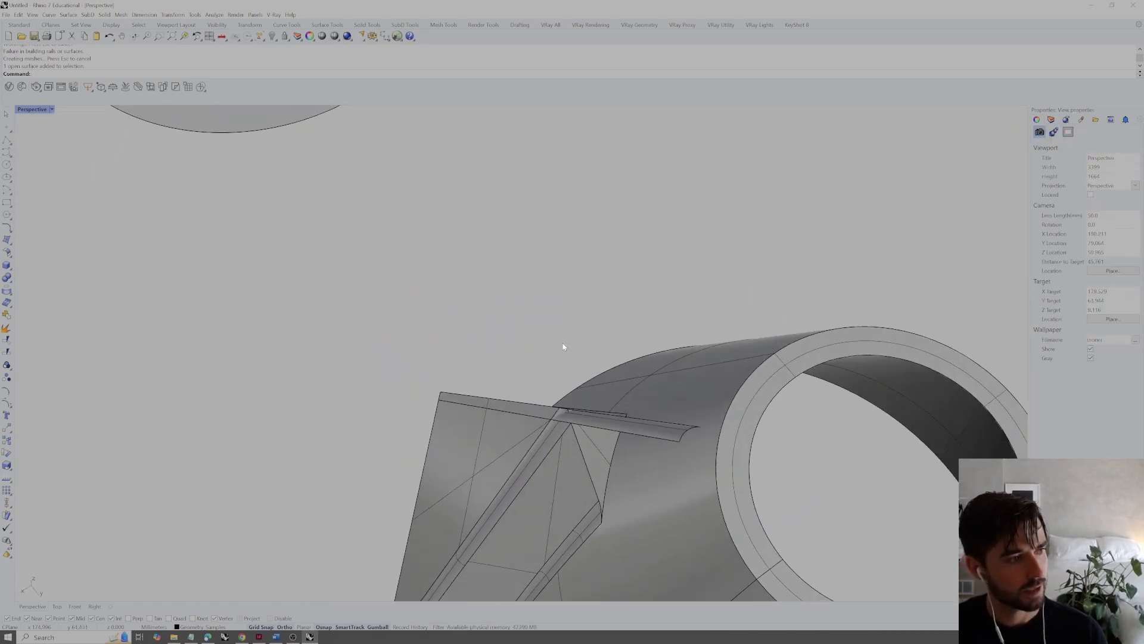
Split the solid with the loose fillet strip and delete the cut-off sharp edge of the pyramid
click(555, 461)
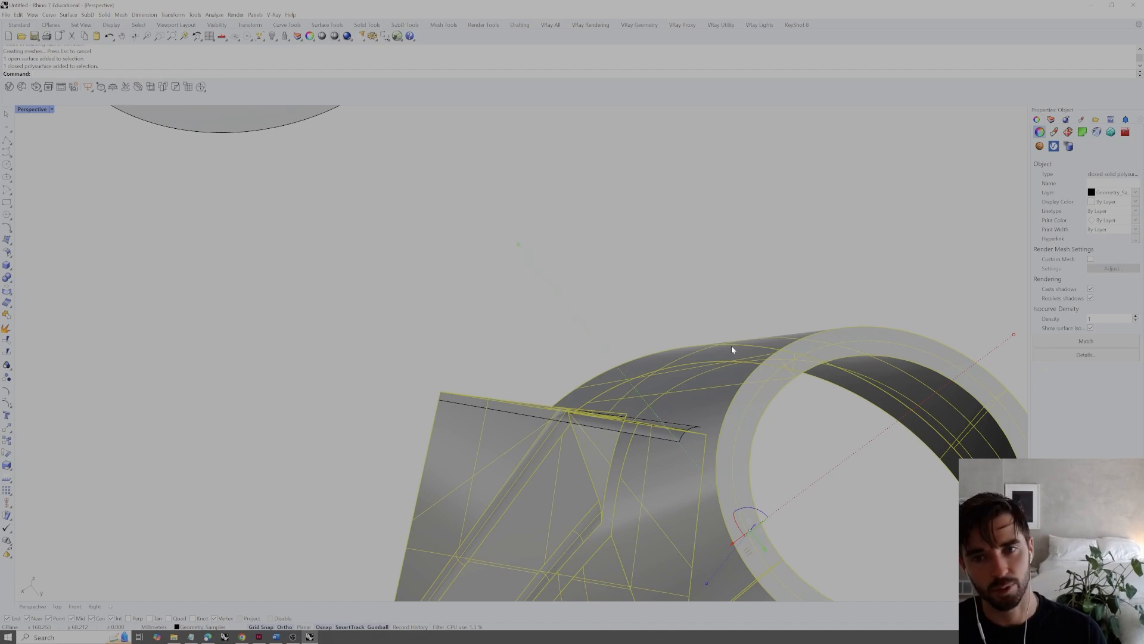
click(753, 372)
click(753, 376)
click(718, 376)
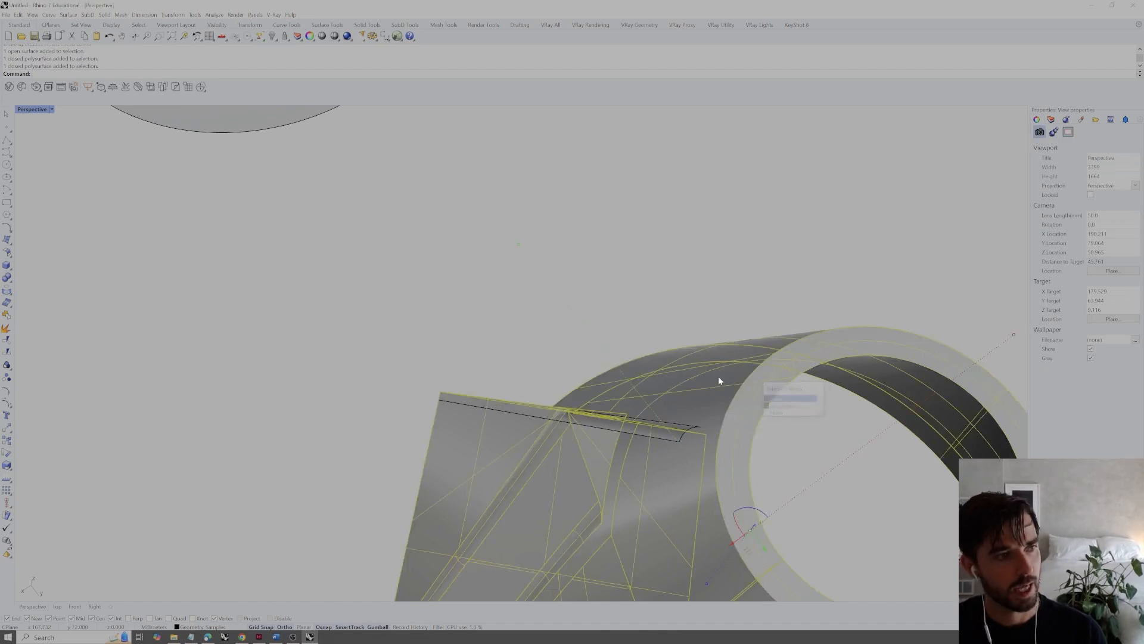
text(Split)
key(Return)
click(689, 427)
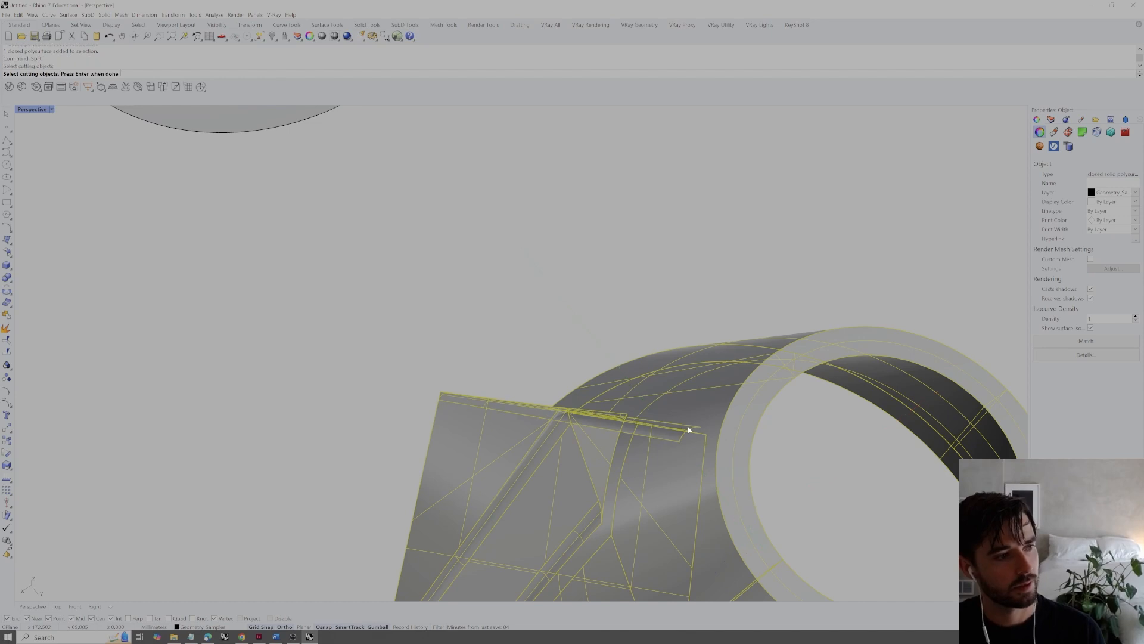
key(Return)
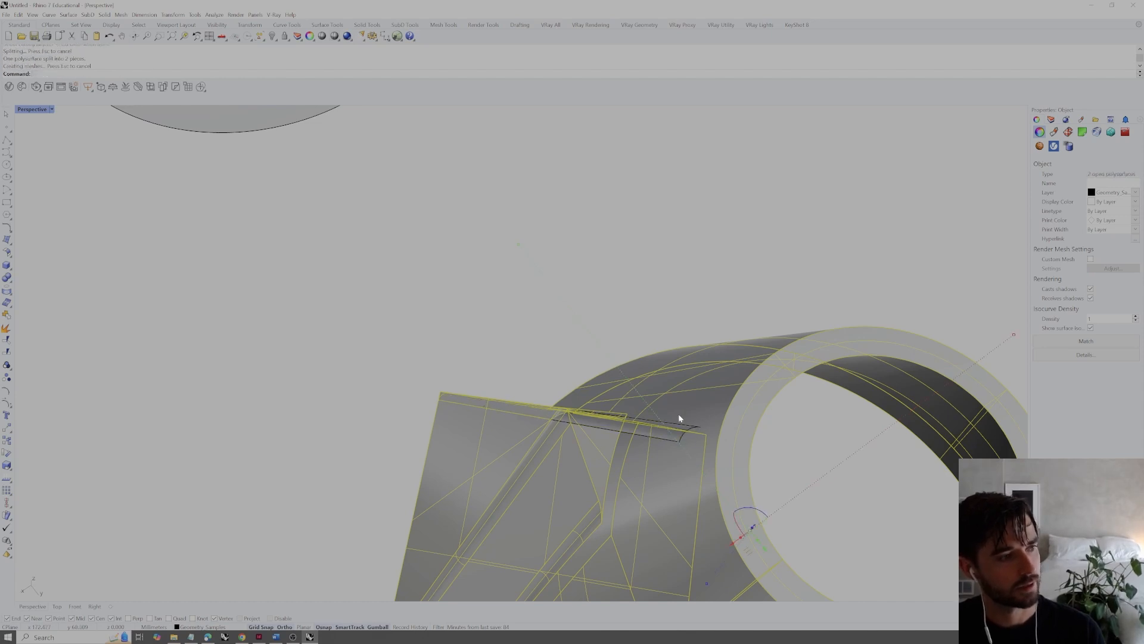
click(566, 411)
right_drag(559, 407, 613, 446)
key(Delete)
Split the fillet strip with the solid and delete the piece overhanging beyond the pyramid's apex
click(615, 442)
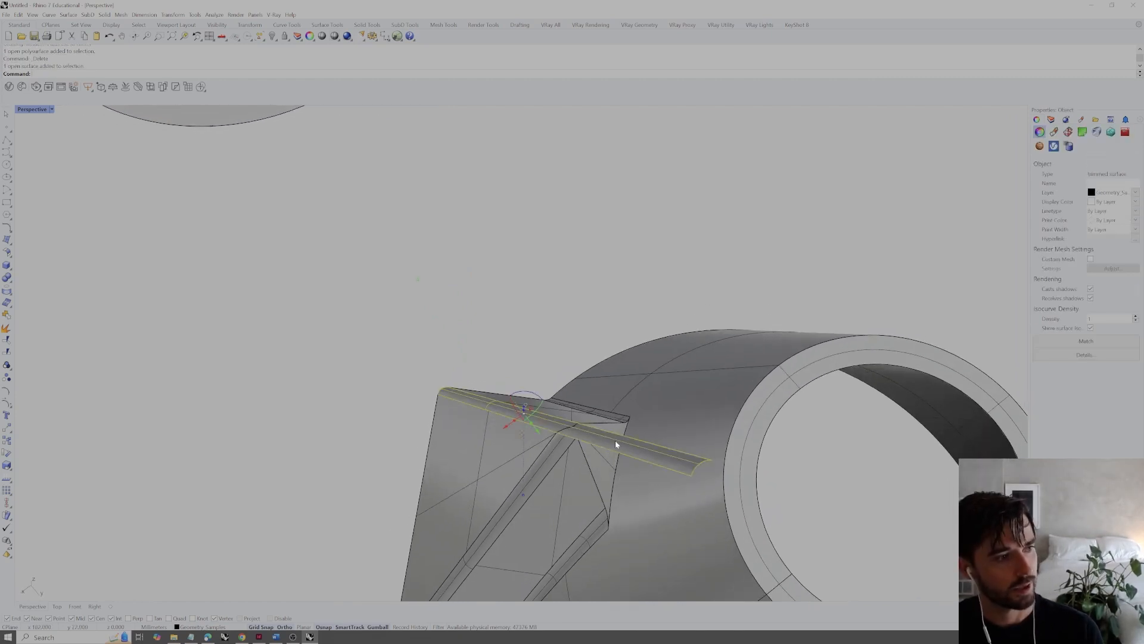
text(Split)
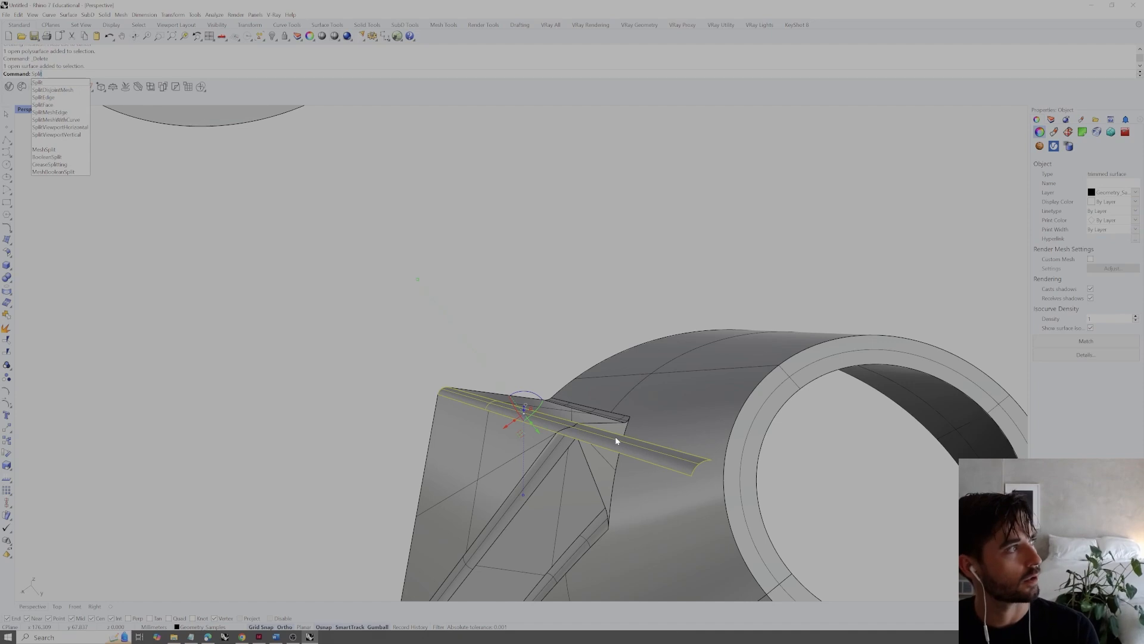
key(Return)
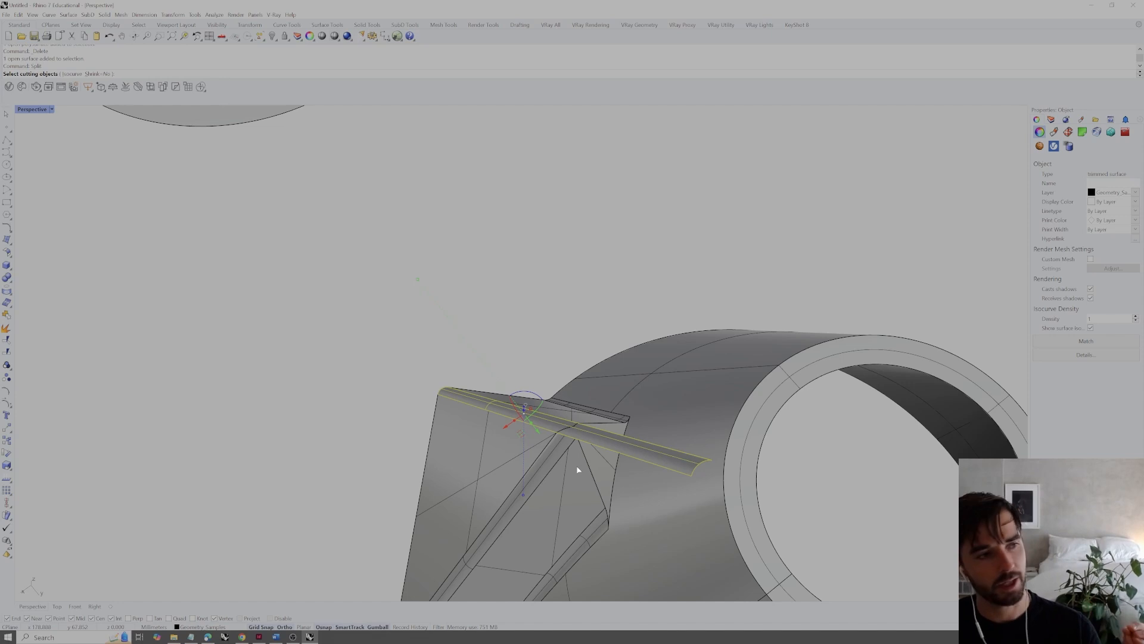
click(598, 479)
key(Return)
click(631, 442)
key(Delete)
scroll(635, 443, up, 2)
right_drag(639, 440, 720, 439)
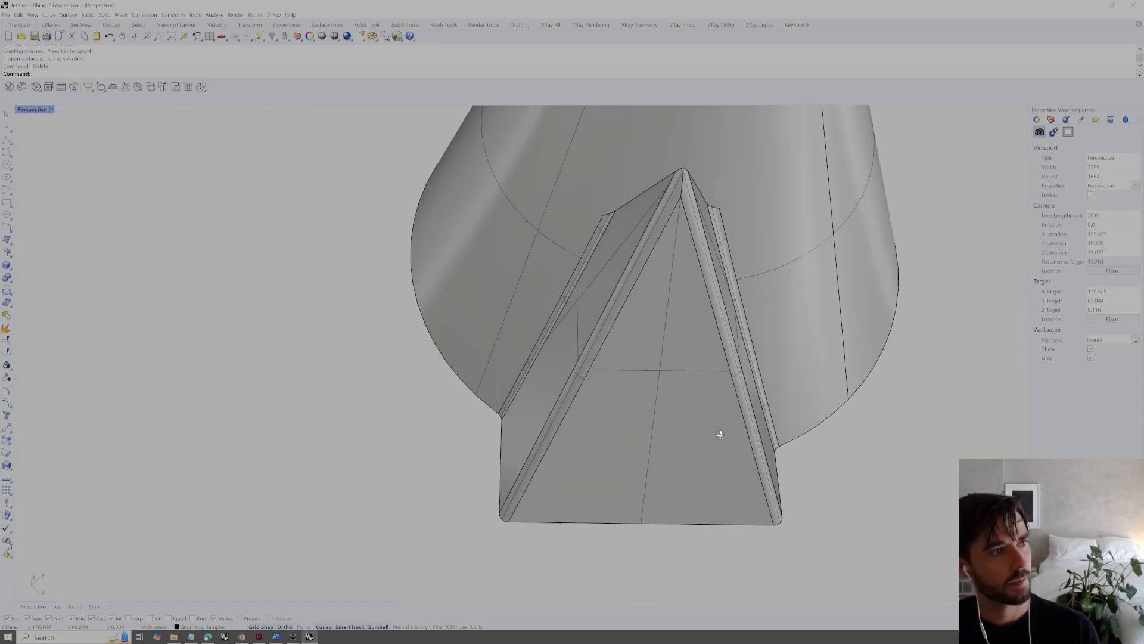
Join the trimmed fillet strip to the solid and merge all of its coplanar faces
click(617, 316)
shift+click(631, 328)
text(Join)
key(Return)
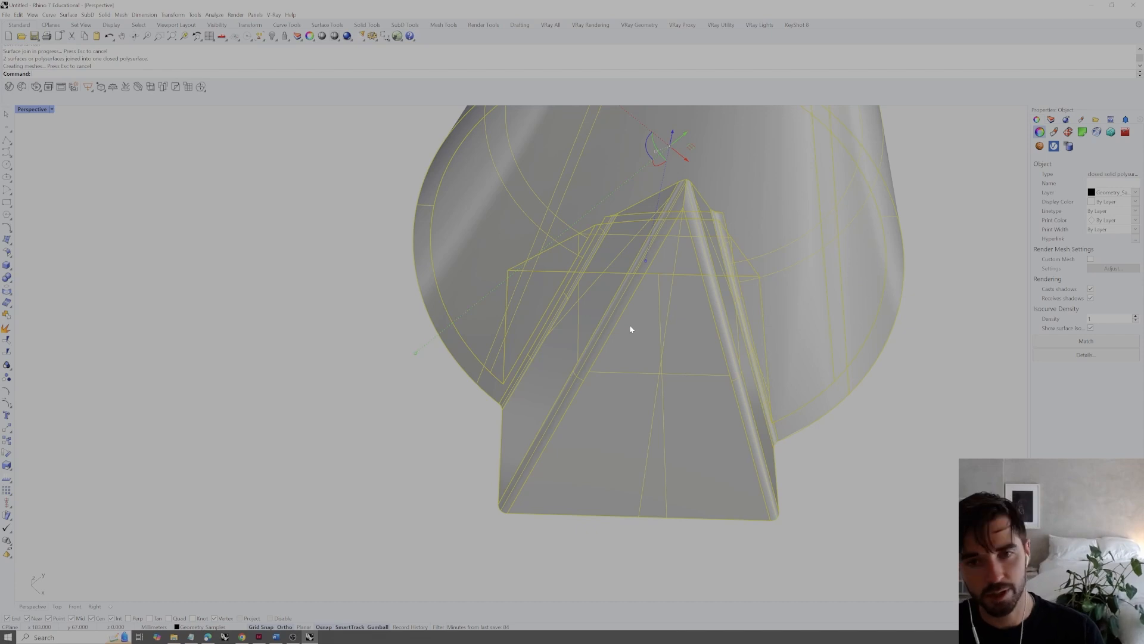
text(MergeAllCoplanarFaces)
key(Return)
Chamfer the inner rim edge of the cone's top opening with a distance of 0.25
right_drag(890, 500, 761, 381)
scroll(739, 330, down, 10)
right_drag(739, 330, 595, 380)
scroll(692, 380, down, 3)
scroll(688, 399, up, 10)
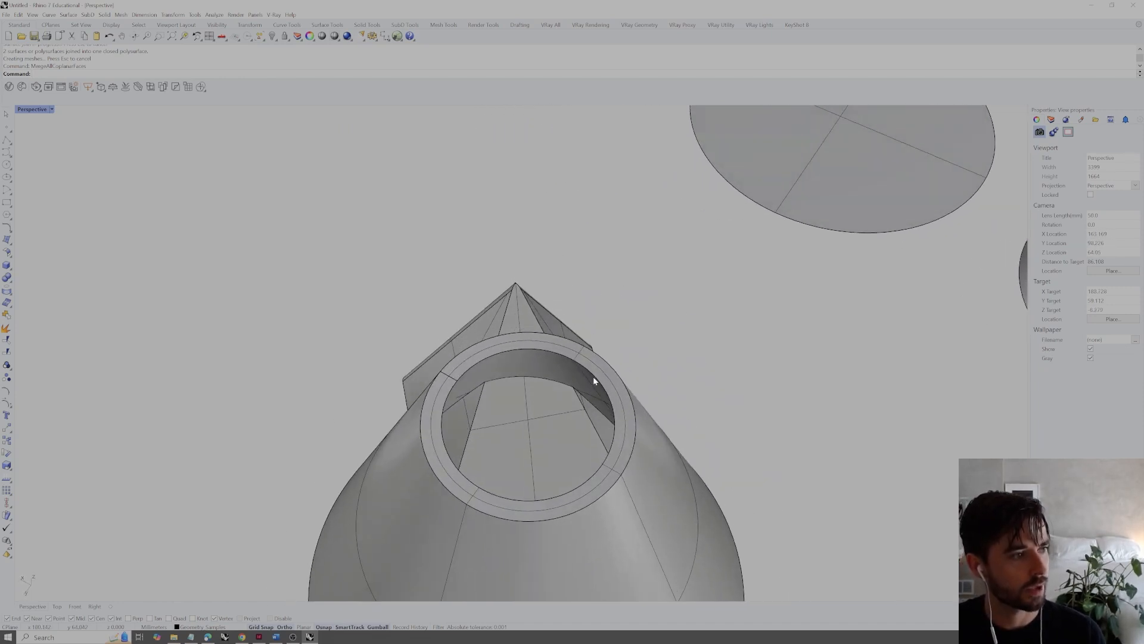
text(chamfer)
key(Return)
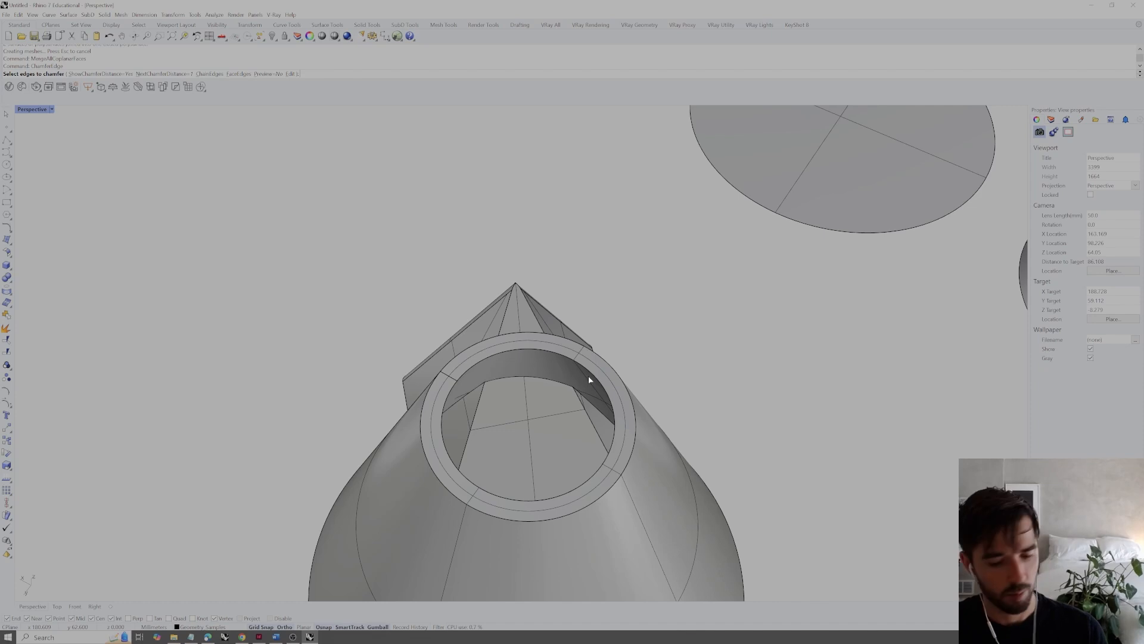
key(Return)
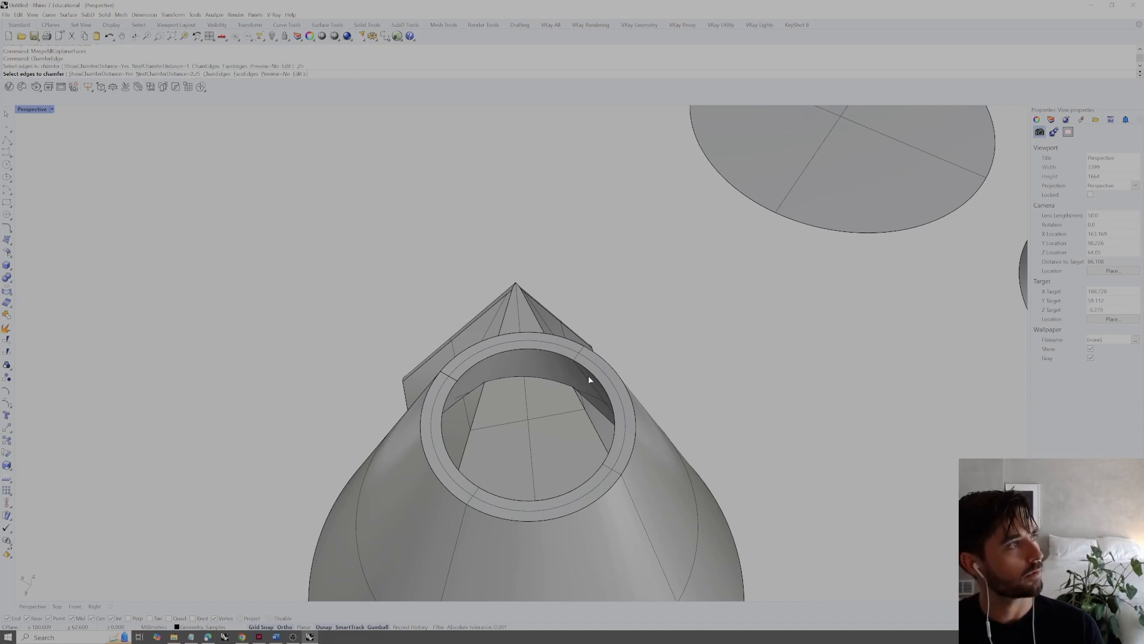
click(555, 356)
key(Return)
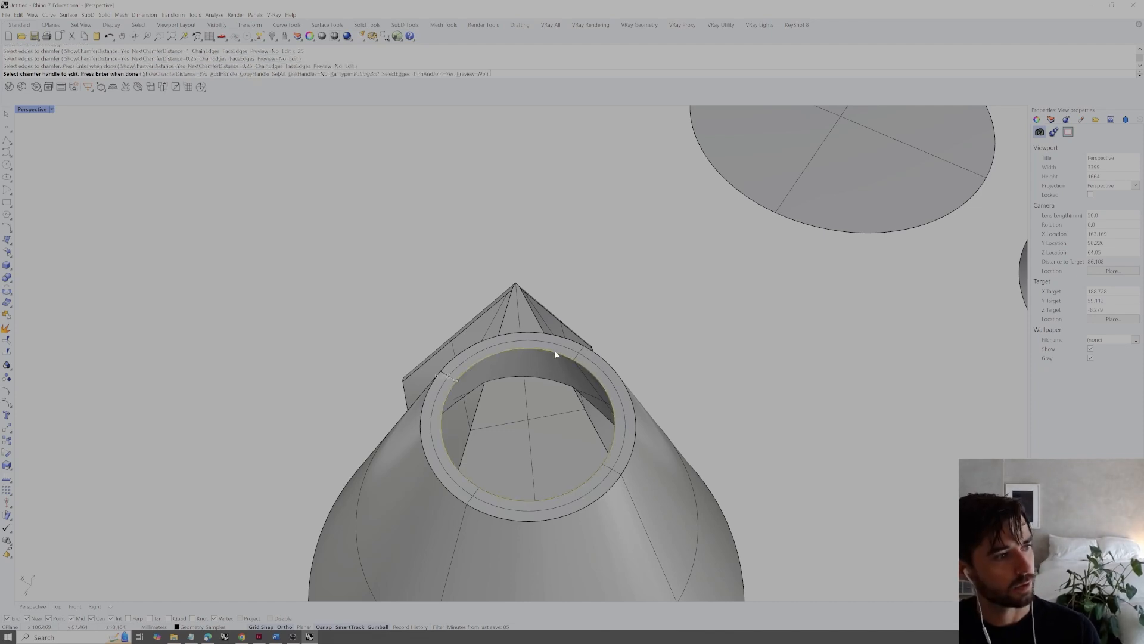
key(Return)
Try a 0.25 chamfer on the edges where the pyramid meets the cone's inner wall, and undo it
scroll(552, 353, down, 5)
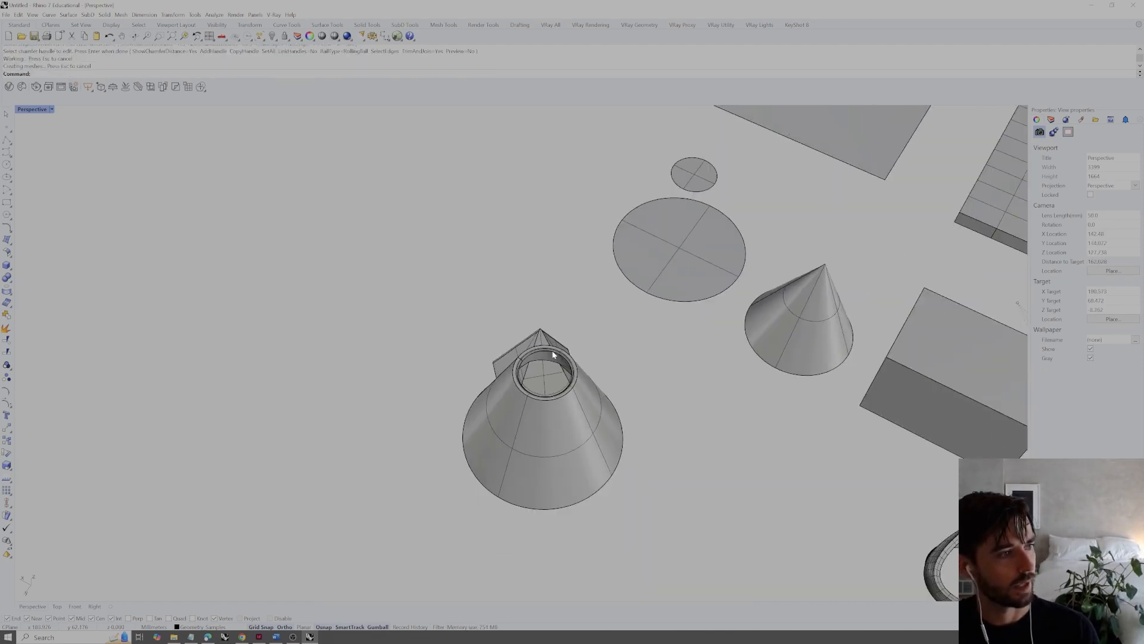
scroll(519, 344, down, 2)
scroll(492, 451, up, 8)
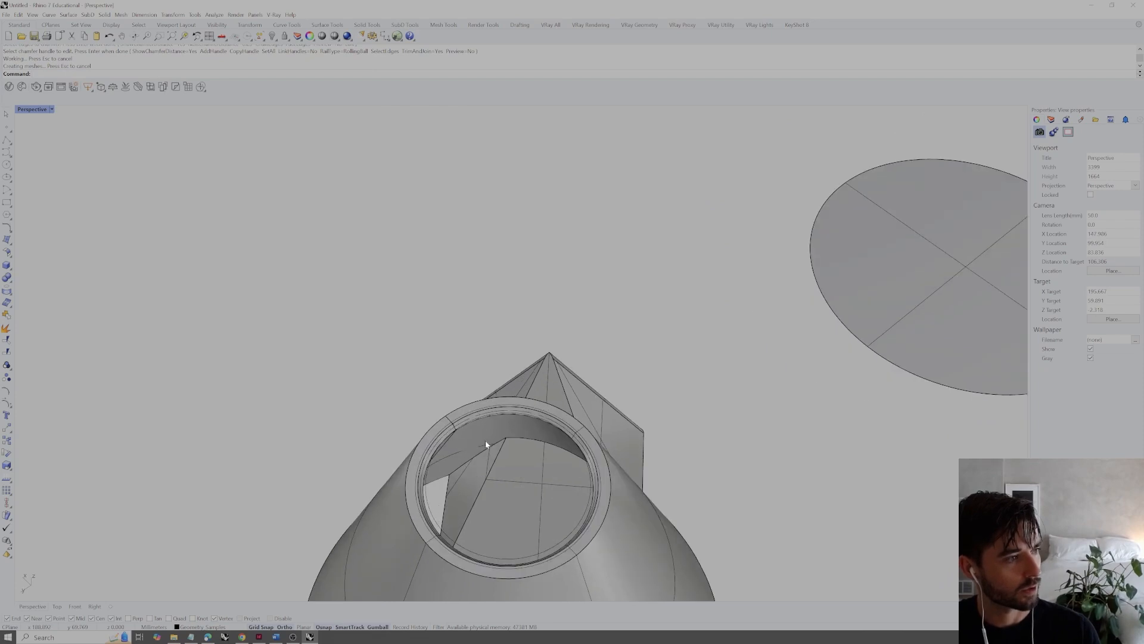
key(Return)
click(492, 451)
click(571, 438)
key(Return)
key(Return)
right_drag(597, 449, 521, 220)
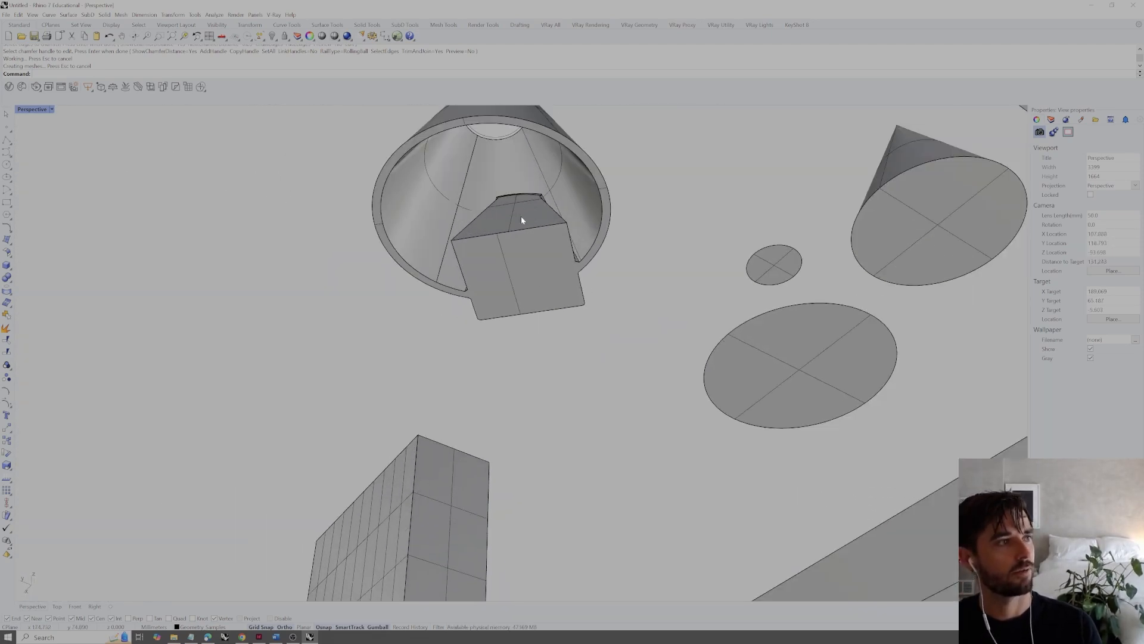
scroll(524, 210, up, 3)
key(ctrl+z)
Chamfer the three edges where the pyramid meets the cone's inner wall with a distance of 1
scroll(530, 208, up, 2)
right_click(528, 197)
click(195, 75)
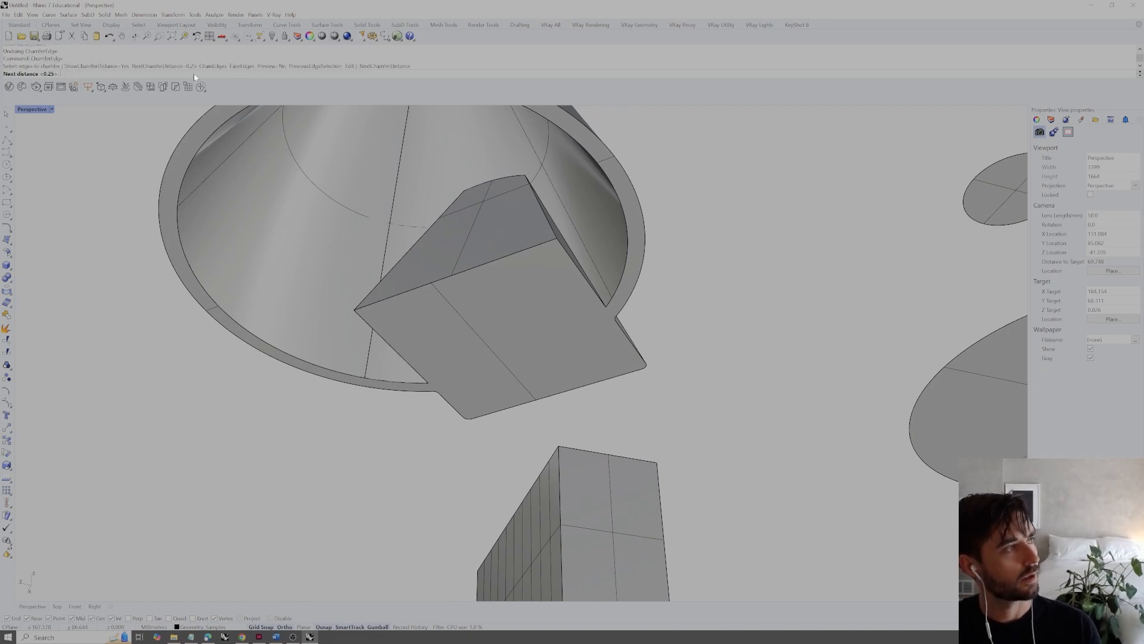
text(1)
key(Return)
click(562, 241)
click(511, 176)
right_drag(467, 187, 503, 204)
click(502, 211)
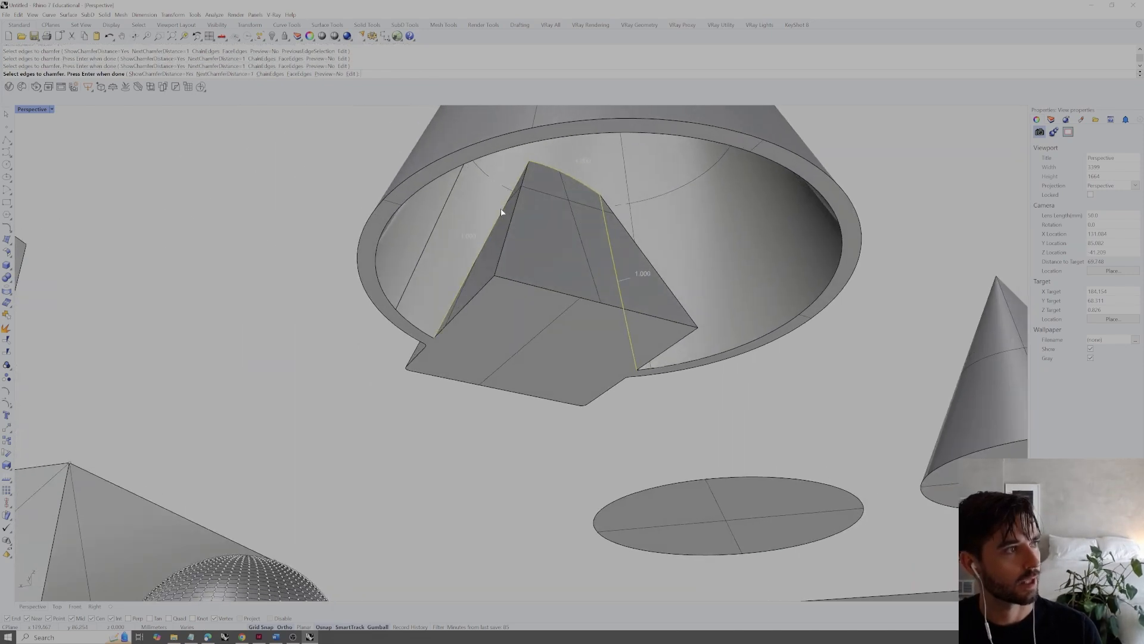
key(Return)
key(Return)
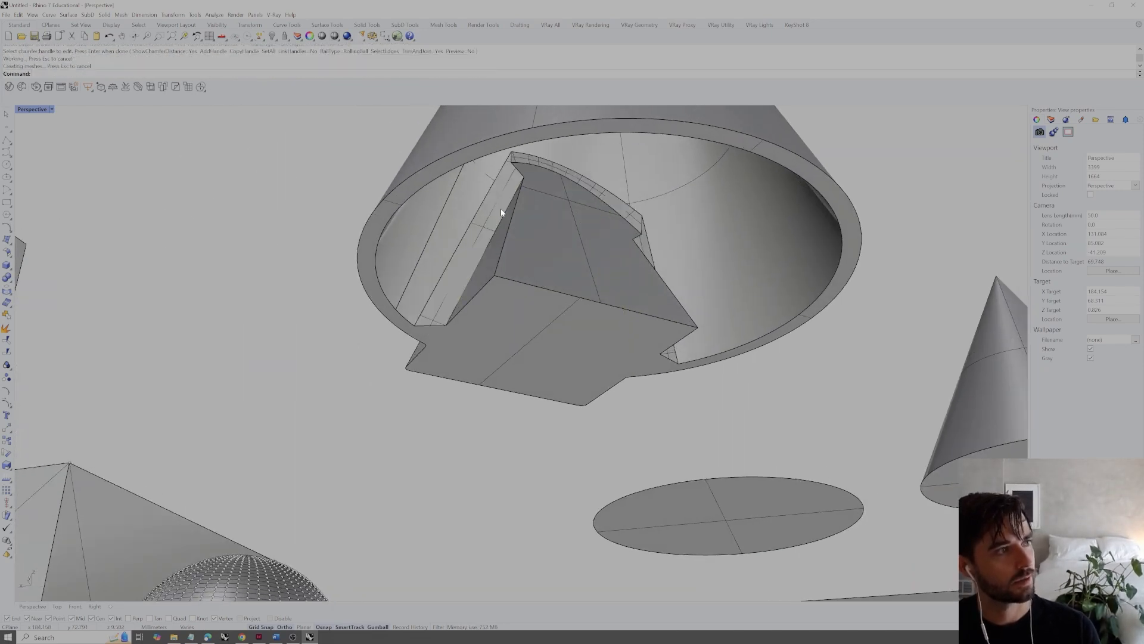
Save the model with the geometry samples to a file
right_drag(512, 220, 712, 316)
scroll(660, 267, down, 12)
scroll(670, 328, up, 6)
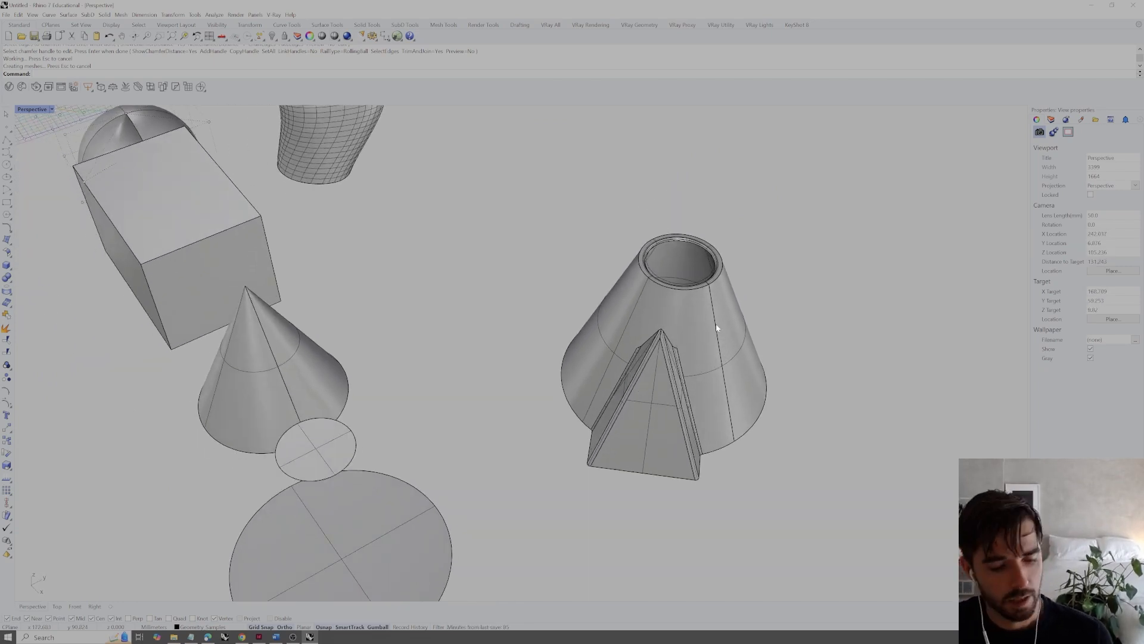
shift+right_drag(717, 320, 714, 328)
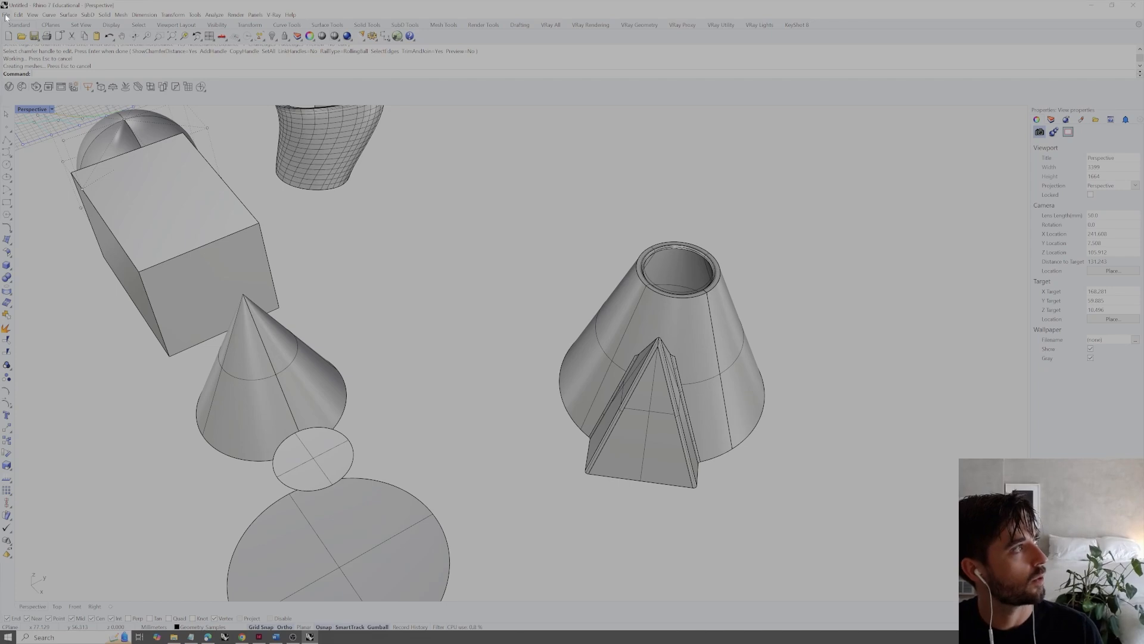
click(6, 14)
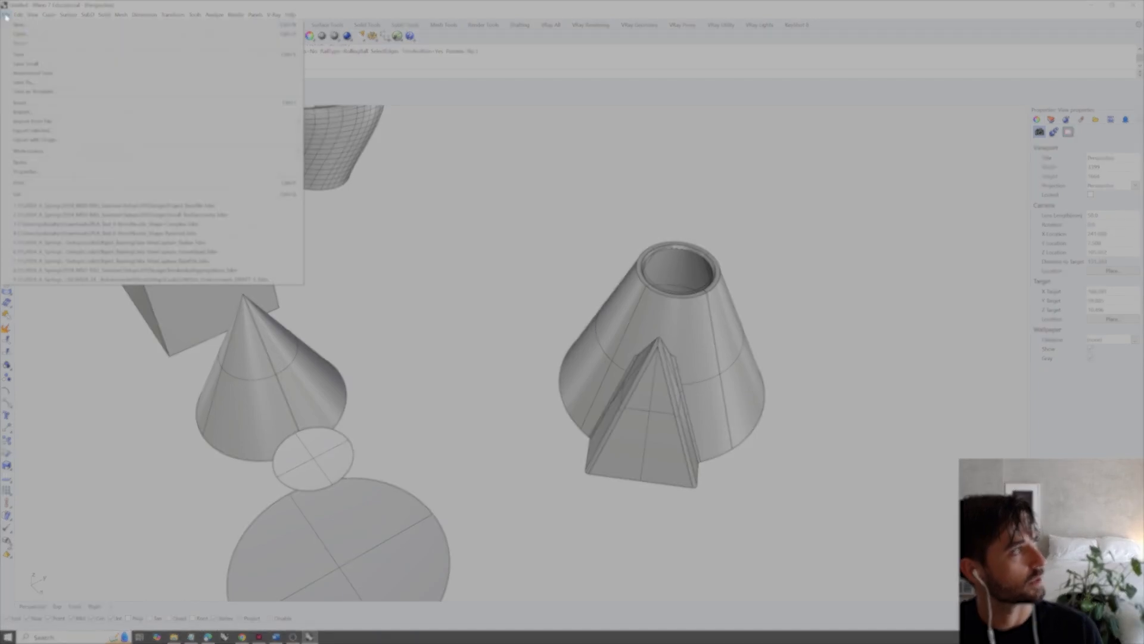
click(26, 83)
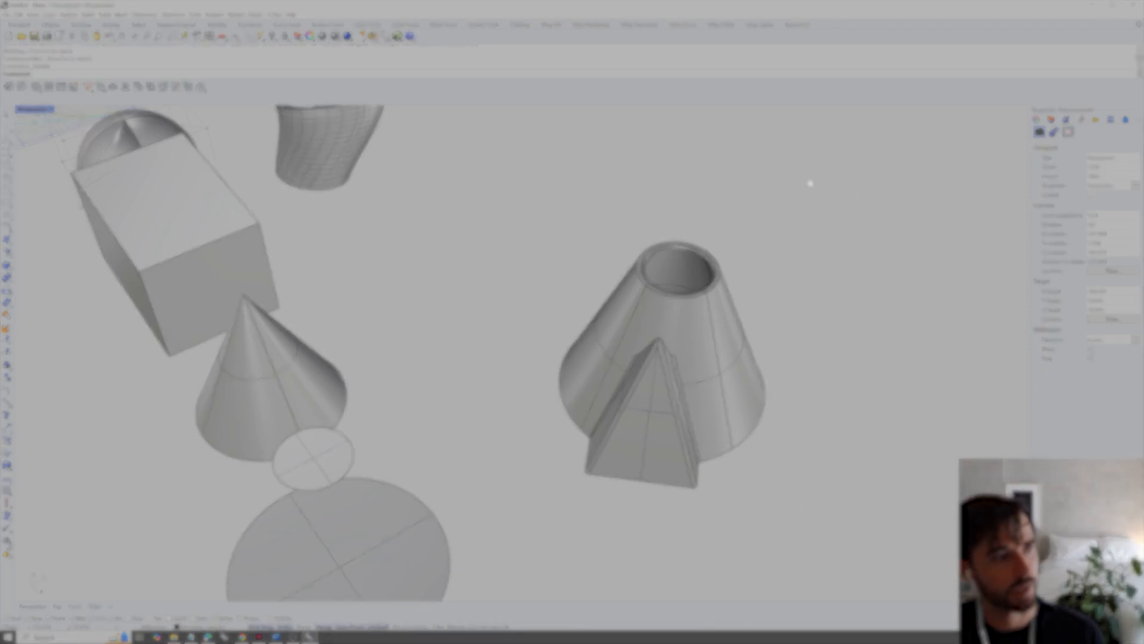
Export the hollow cone with the chamfered pyramid, including the curves on it, as a separate file and clear the selection
drag(809, 184, 597, 478)
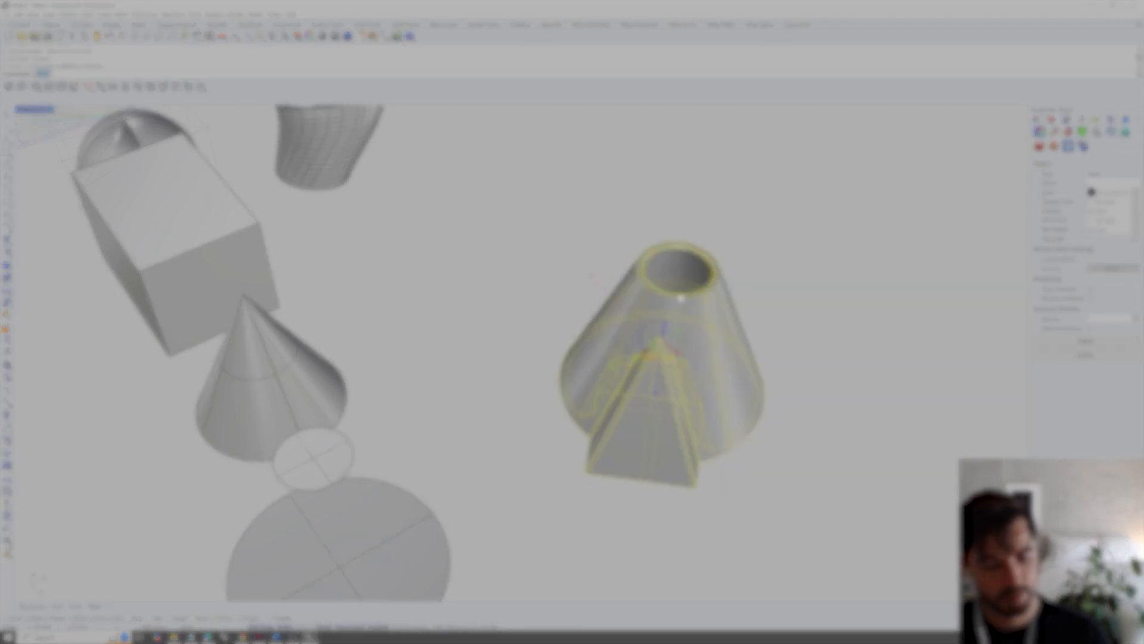
text(export)
key(Return)
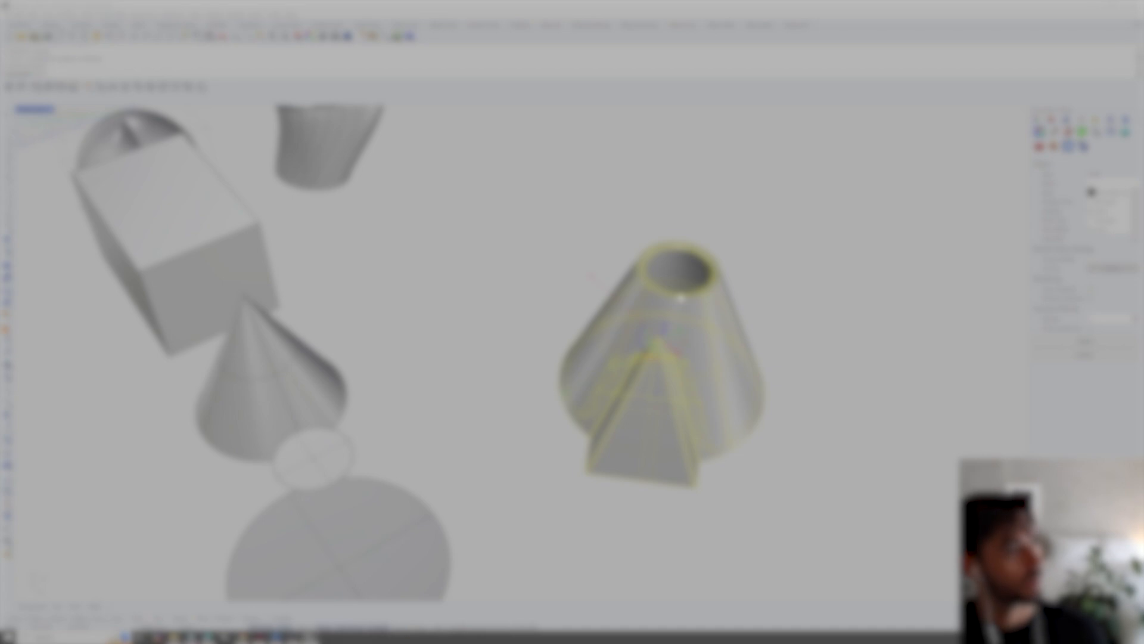
click(982, 597)
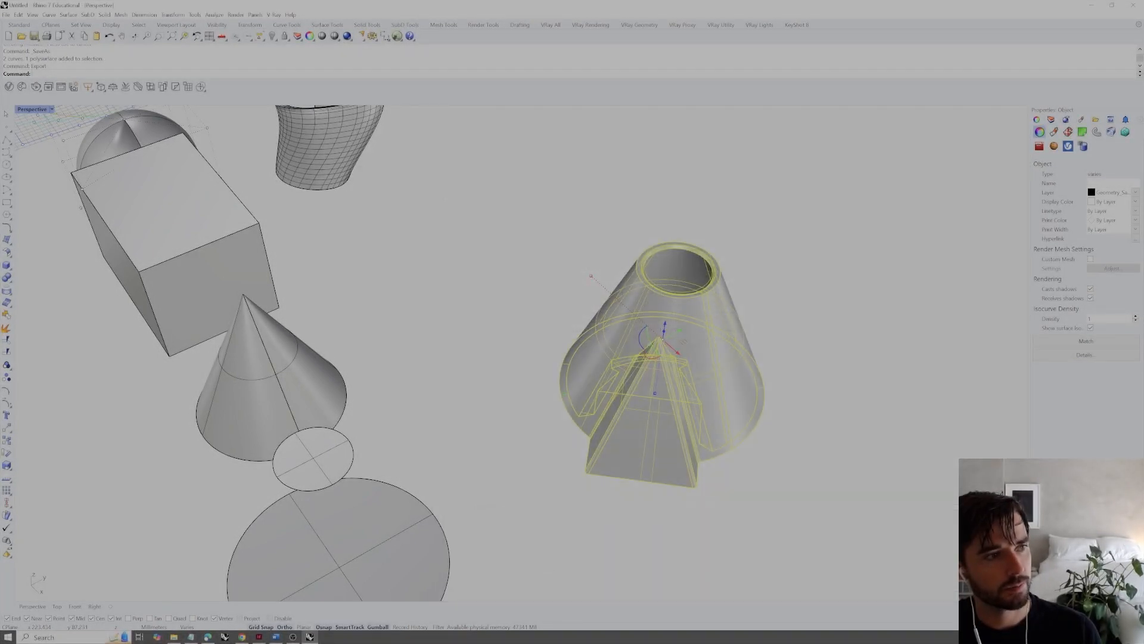
click(842, 298)
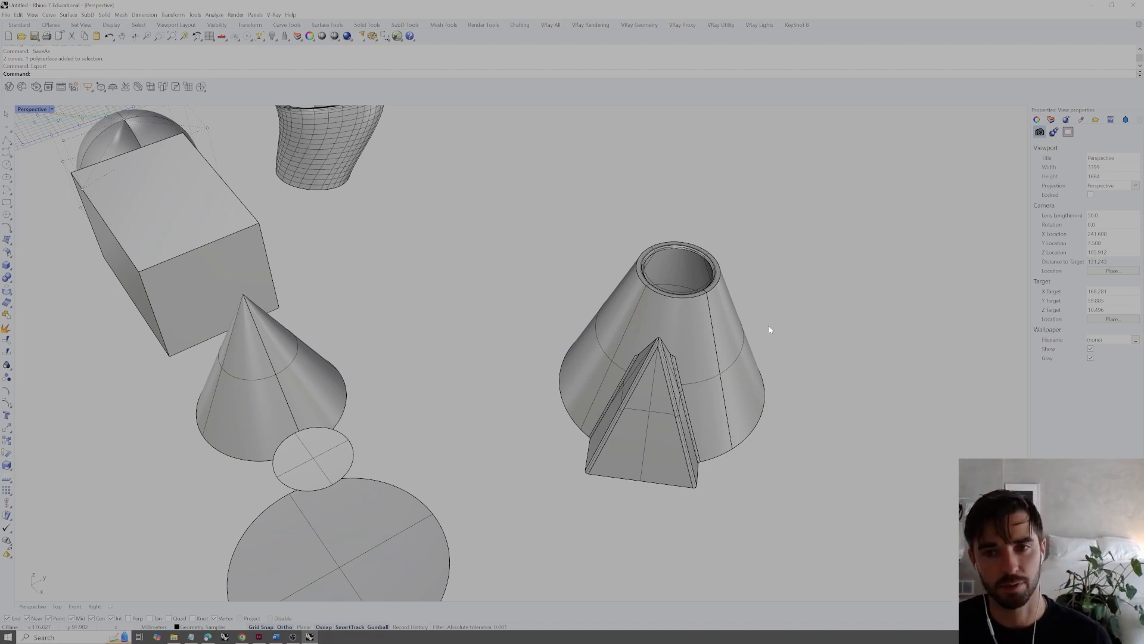
right_drag(779, 344, 802, 342)
scroll(787, 343, down, 5)
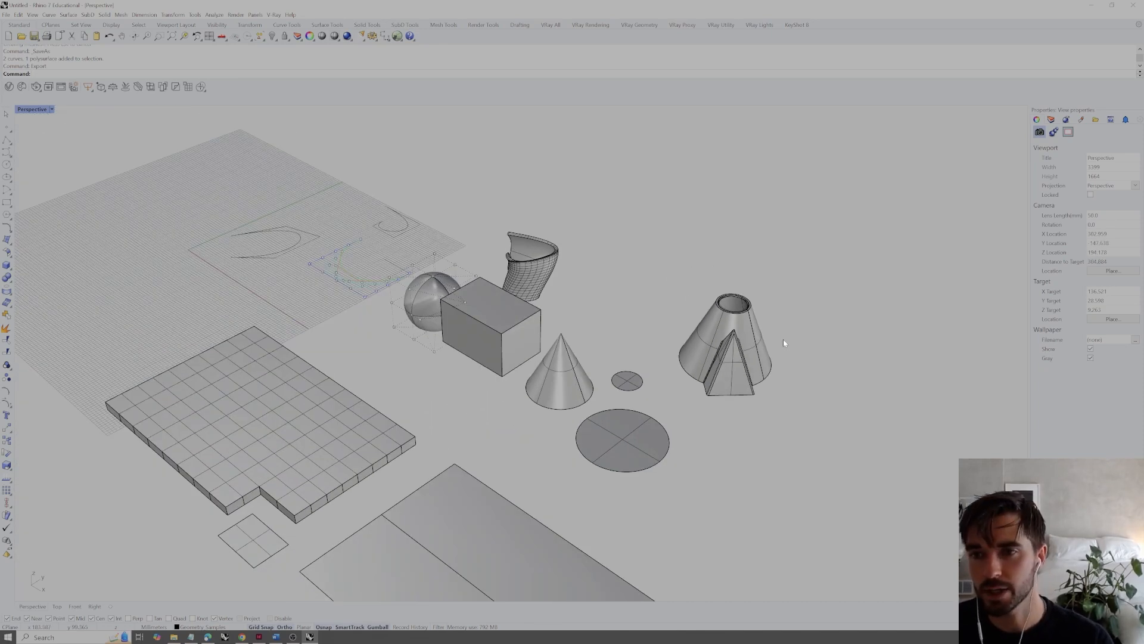
shift+right_drag(783, 338, 757, 351)
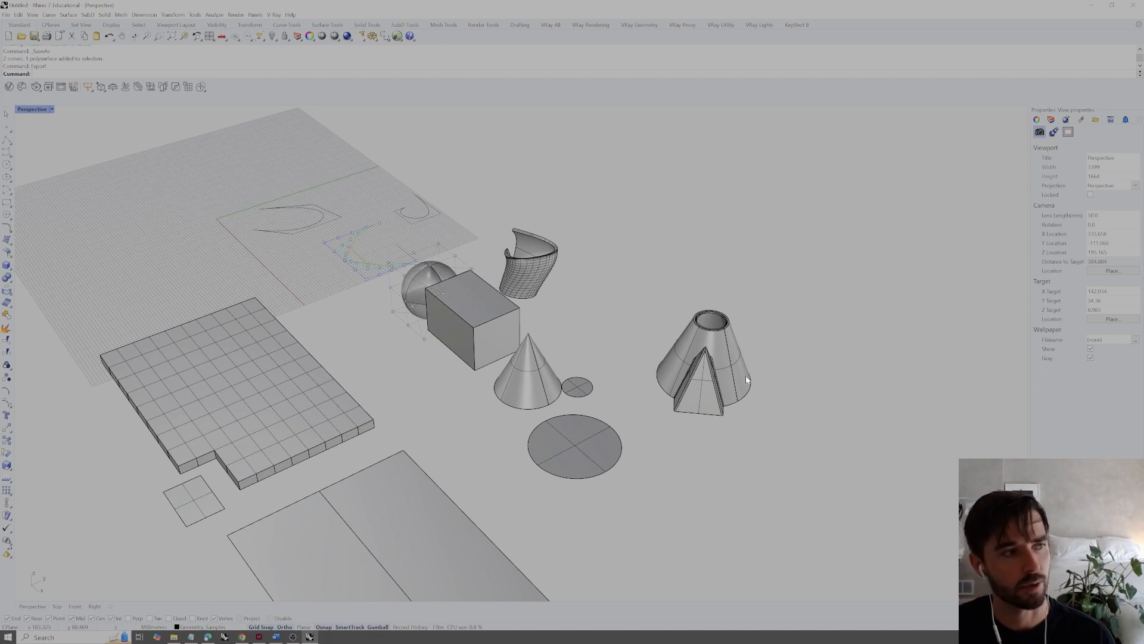